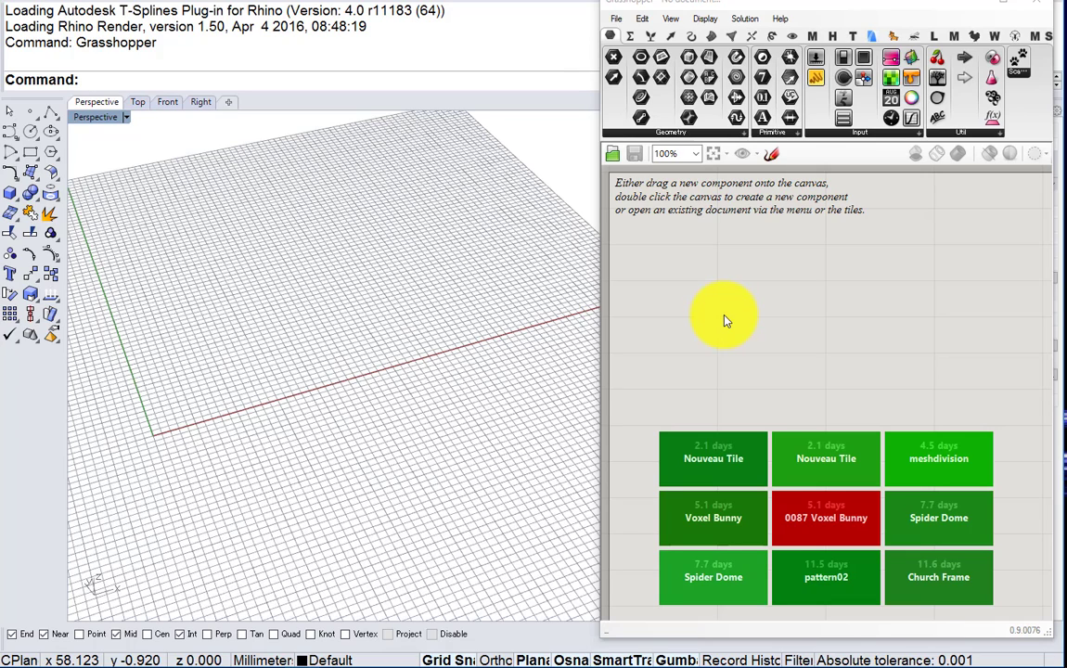
Add a Rectangle component to the empty Grasshopper canvas
{"action": "double_click", "coordinate": [724, 316]}
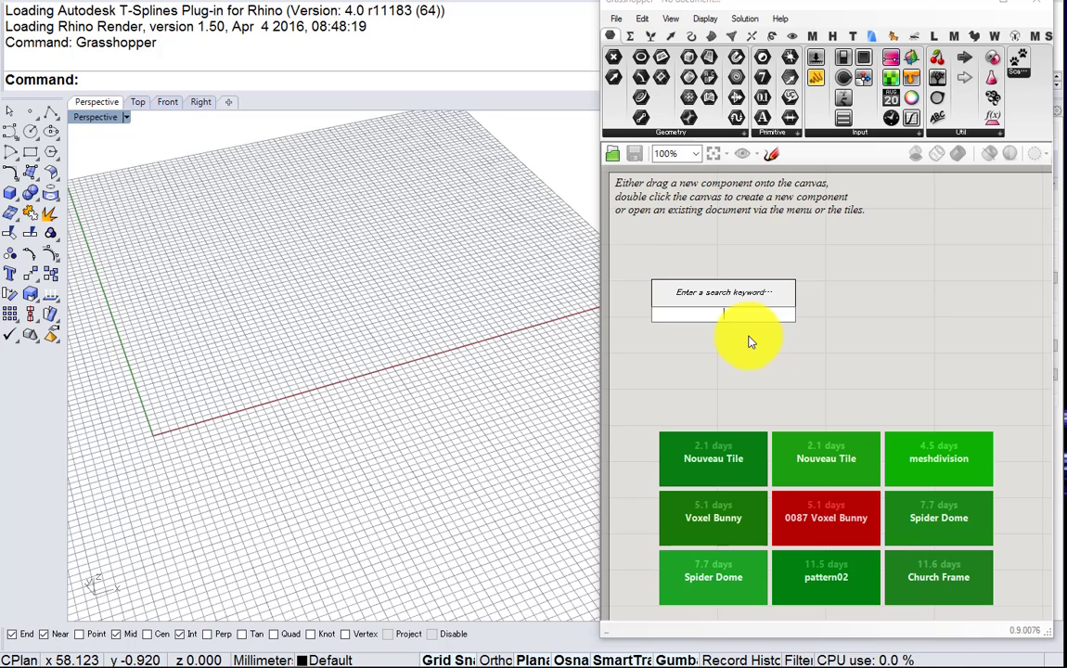
{"action": "type", "text": "rect"}
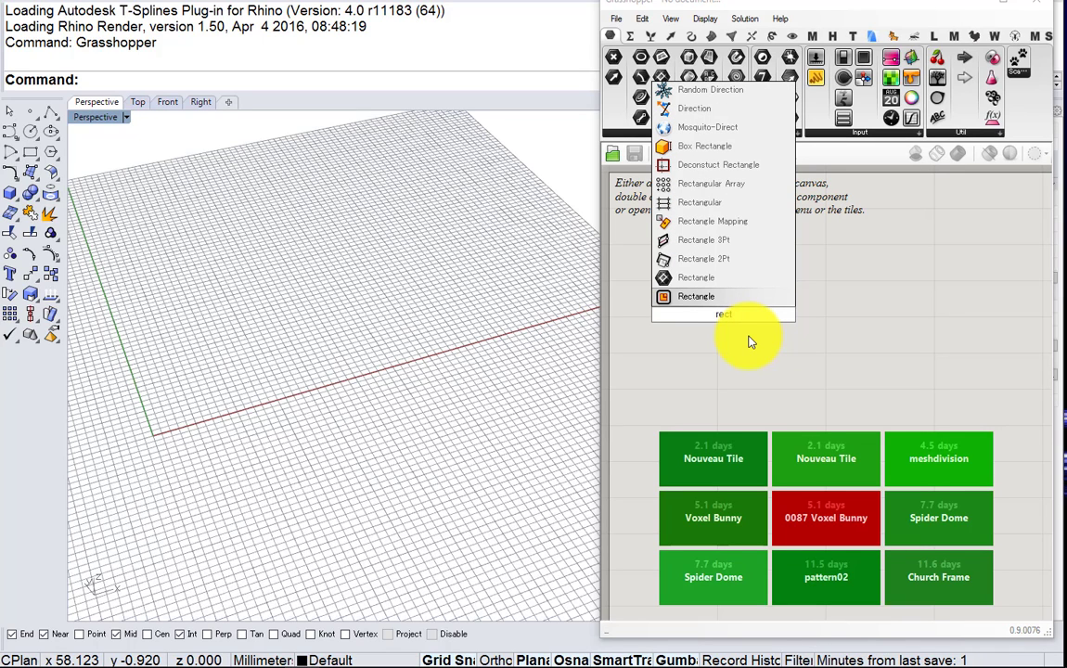
{"action": "left_click", "coordinate": [708, 296]}
{"action": "left_click_drag", "start_coordinate": [723, 314], "coordinate": [826, 316]}
{"action": "right_click_drag", "start_coordinate": [825, 318], "coordinate": [809, 355]}
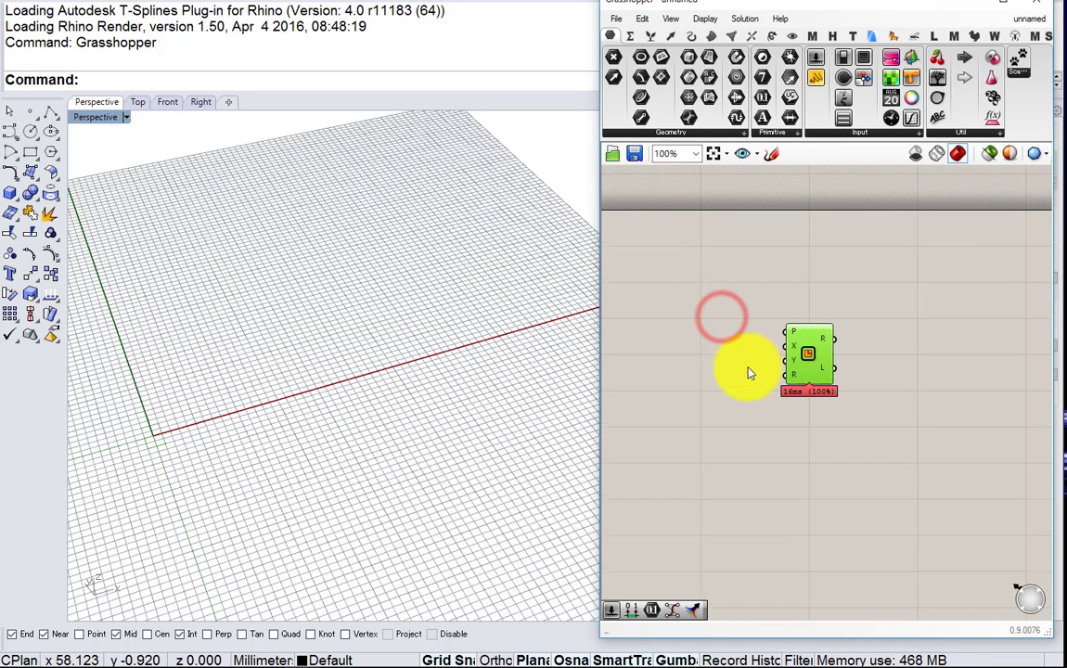
Add a number slider with value 20 and connect it to the Rectangle component's X input
{"action": "double_click", "coordinate": [705, 366]}
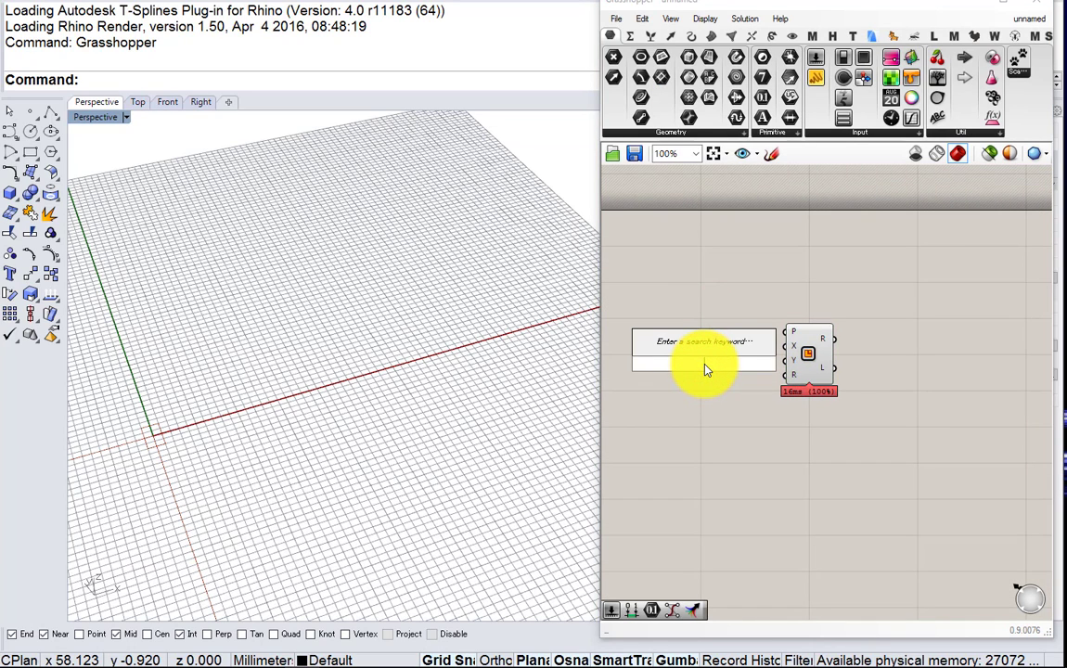
{"action": "type", "text": "20"}
{"action": "key", "text": "Return"}
{"action": "scroll", "coordinate": [732, 362], "scroll_direction": "up", "scroll_amount": 5}
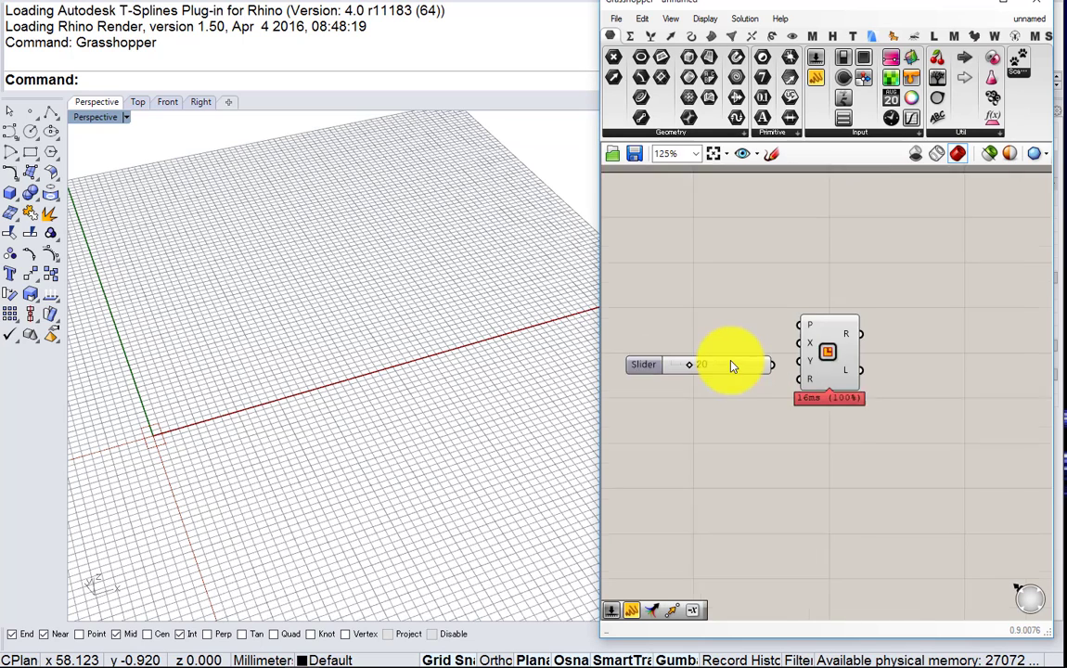
{"action": "left_click_drag", "start_coordinate": [785, 361], "coordinate": [845, 328]}
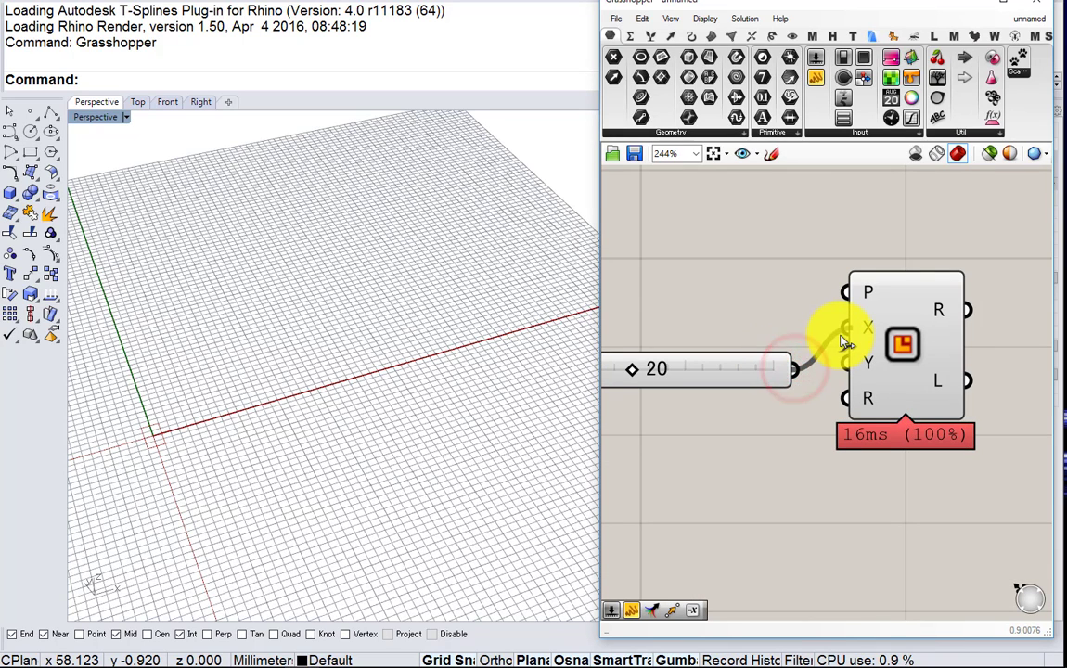
{"action": "left_click_drag", "start_coordinate": [751, 370], "coordinate": [751, 315]}
Add a second slider with value 50 below the first and connect it to the Rectangle component's Y input
{"action": "double_click", "coordinate": [739, 369]}
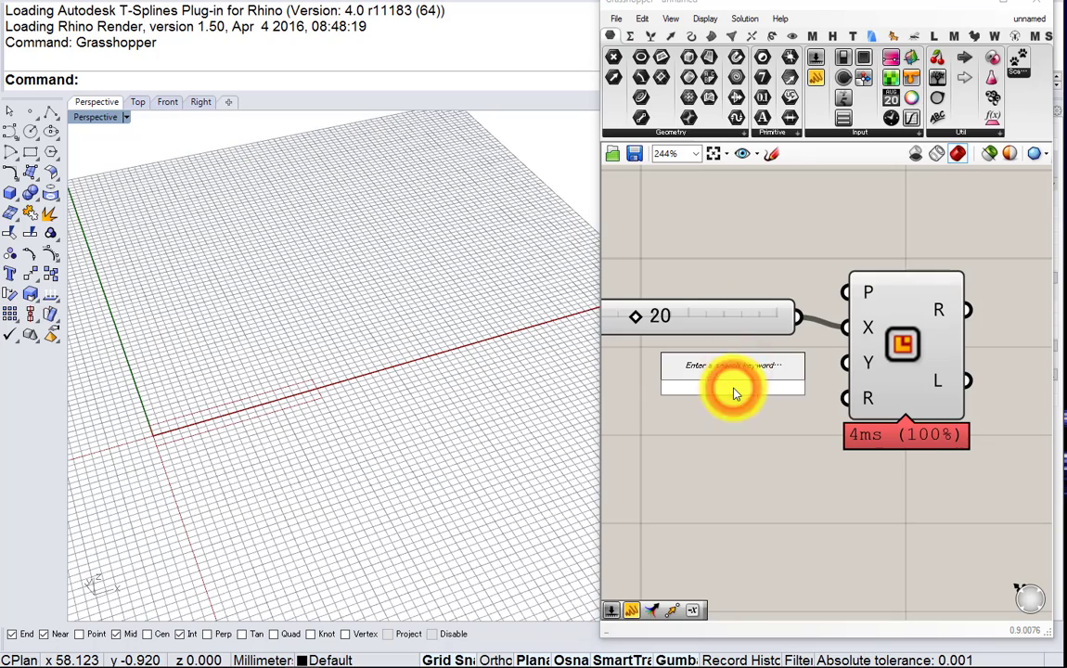
{"action": "type", "text": "50"}
{"action": "key", "text": "Return"}
{"action": "left_click_drag", "start_coordinate": [817, 388], "coordinate": [738, 367]}
{"action": "left_click_drag", "start_coordinate": [806, 362], "coordinate": [846, 363]}
Hide the construction-plane grid in the Rhino Perspective viewport with the Grid command
{"action": "right_click_drag", "start_coordinate": [369, 351], "coordinate": [349, 335], "text": "shift"}
{"action": "scroll", "coordinate": [362, 383], "scroll_direction": "down", "scroll_amount": 6}
{"action": "type", "text": "grid"}
{"action": "key", "text": "Return"}
{"action": "type", "text": "g"}
{"action": "key", "text": "Return"}
{"action": "scroll", "coordinate": [789, 367], "scroll_direction": "down", "scroll_amount": 1}
{"action": "scroll", "coordinate": [871, 355], "scroll_direction": "up", "scroll_amount": 2}
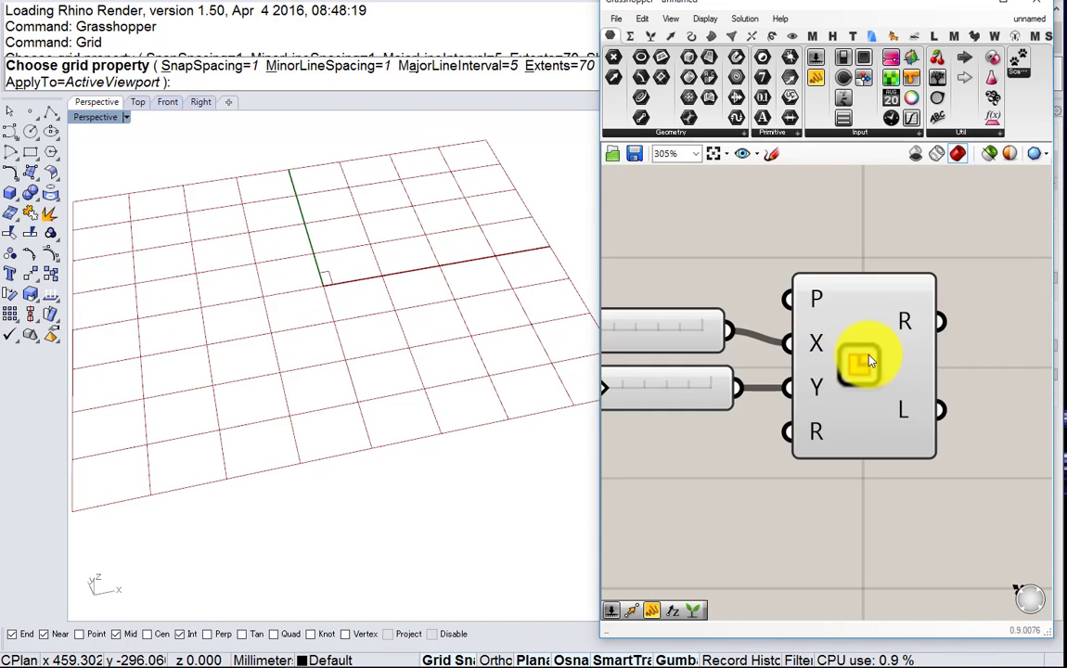
Set both the X Size and Y Size sliders to 100
{"action": "right_click_drag", "start_coordinate": [870, 356], "coordinate": [934, 365]}
{"action": "left_click_drag", "start_coordinate": [660, 334], "coordinate": [895, 346]}
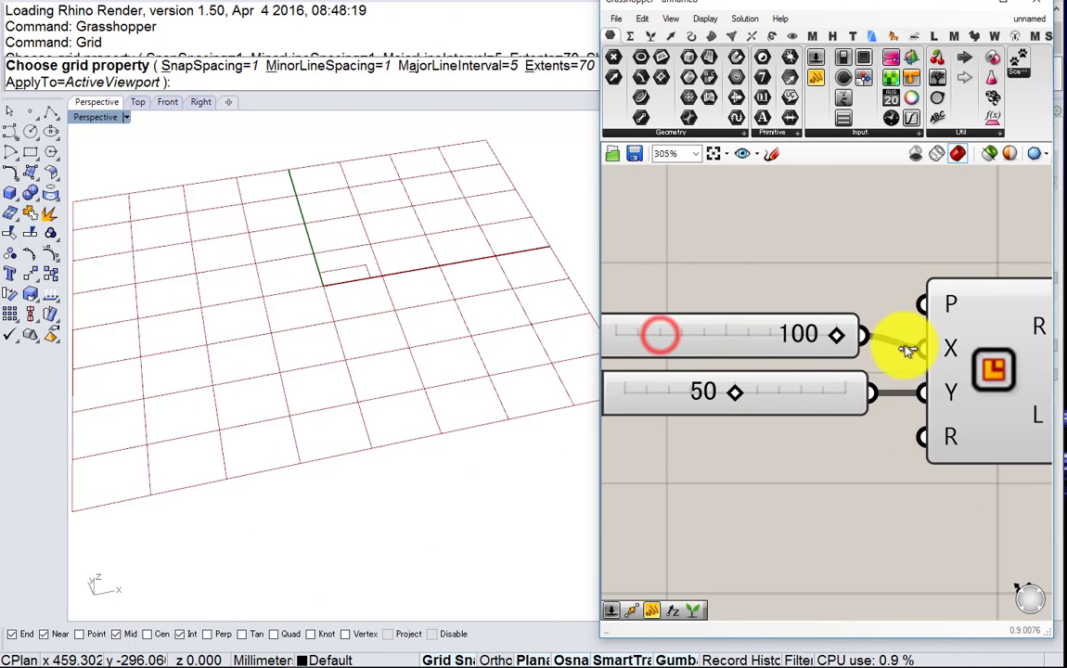
{"action": "left_click_drag", "start_coordinate": [735, 392], "coordinate": [877, 393]}
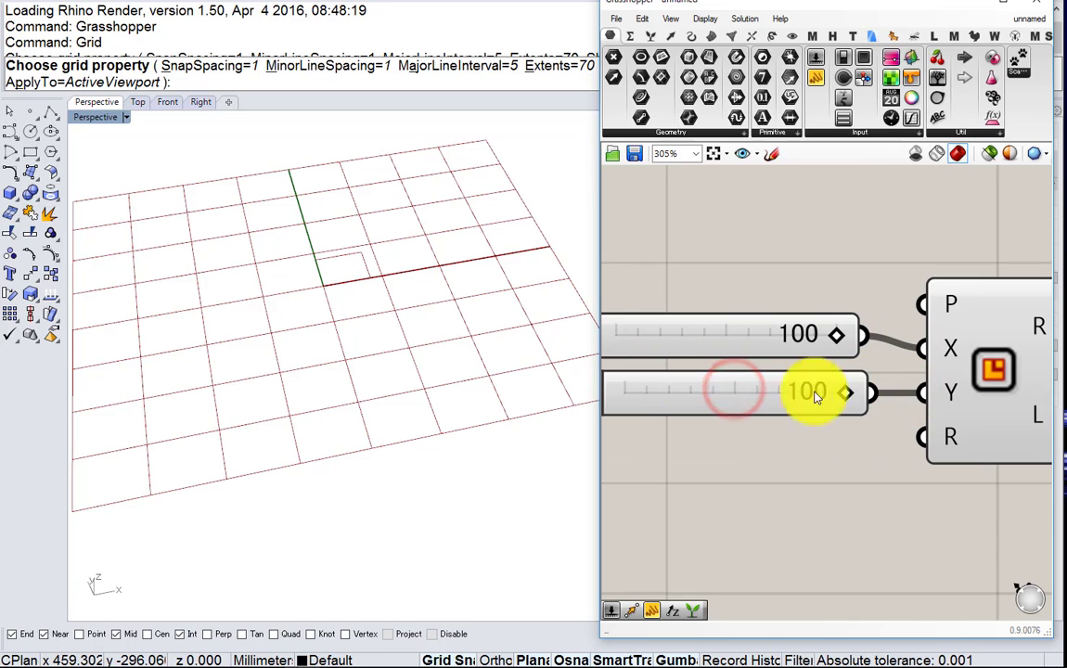
Examine the rectangle in the Perspective view and the data on the Rectangle component's R output
{"action": "right_click_drag", "start_coordinate": [437, 278], "coordinate": [415, 415]}
{"action": "scroll", "coordinate": [329, 367], "scroll_direction": "up", "scroll_amount": 3}
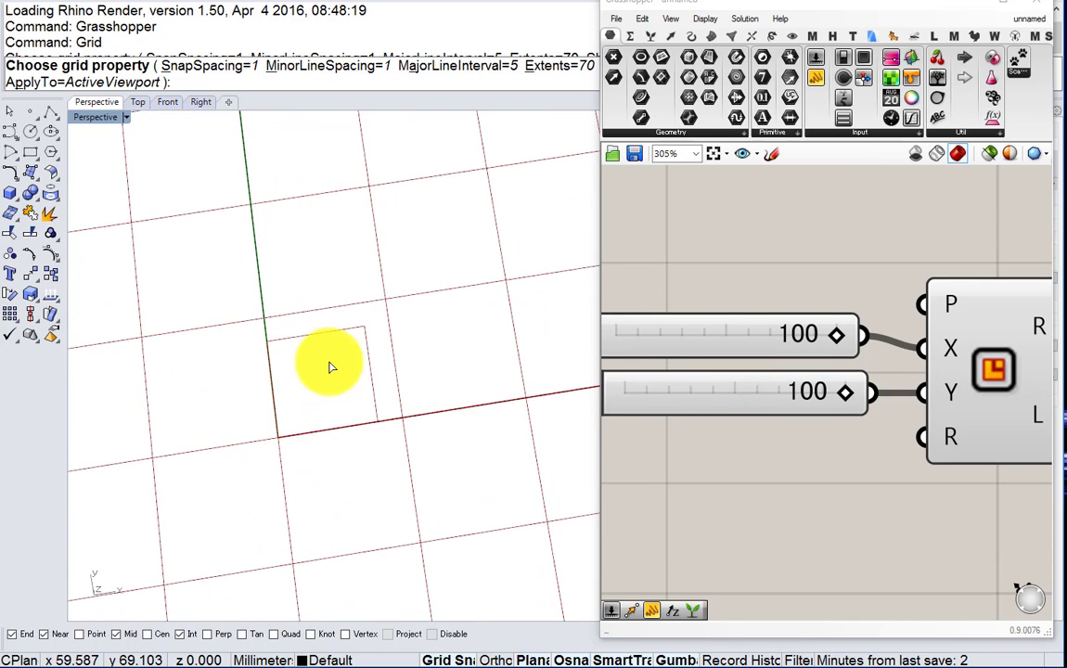
{"action": "scroll", "coordinate": [330, 367], "scroll_direction": "up", "scroll_amount": 1}
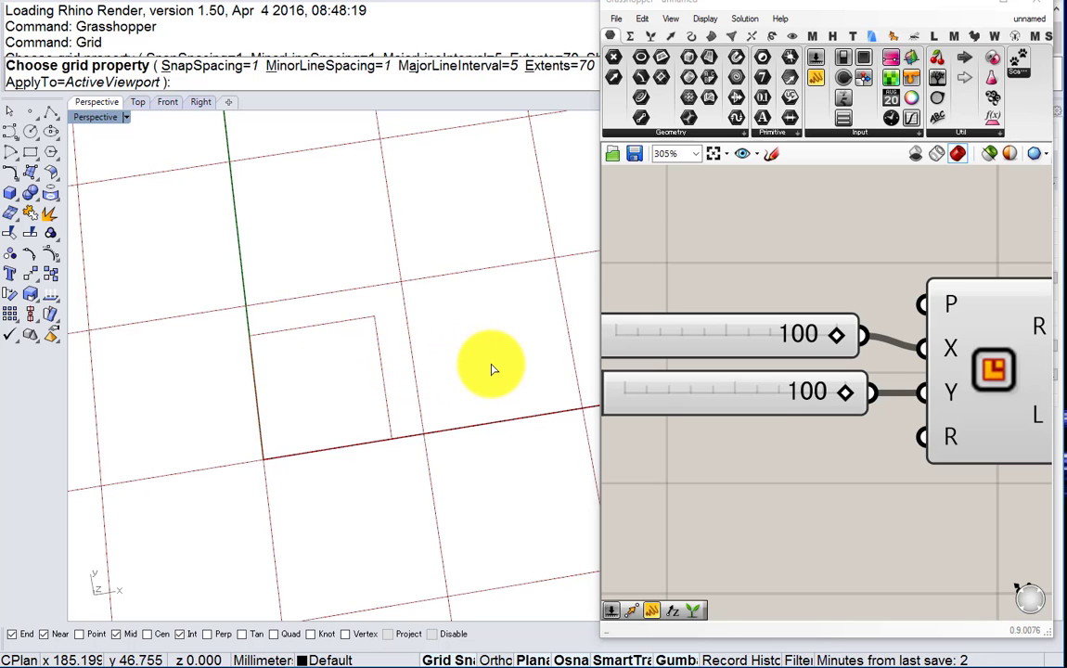
{"action": "scroll", "coordinate": [1000, 362], "scroll_direction": "down", "scroll_amount": 3}
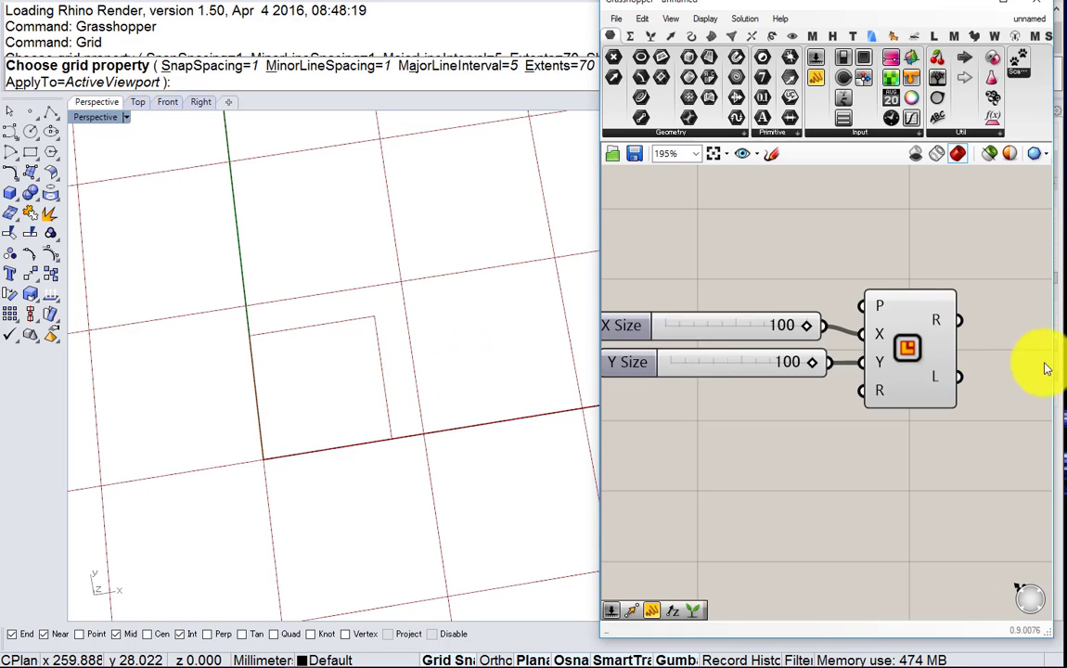
{"action": "right_click", "coordinate": [917, 357]}
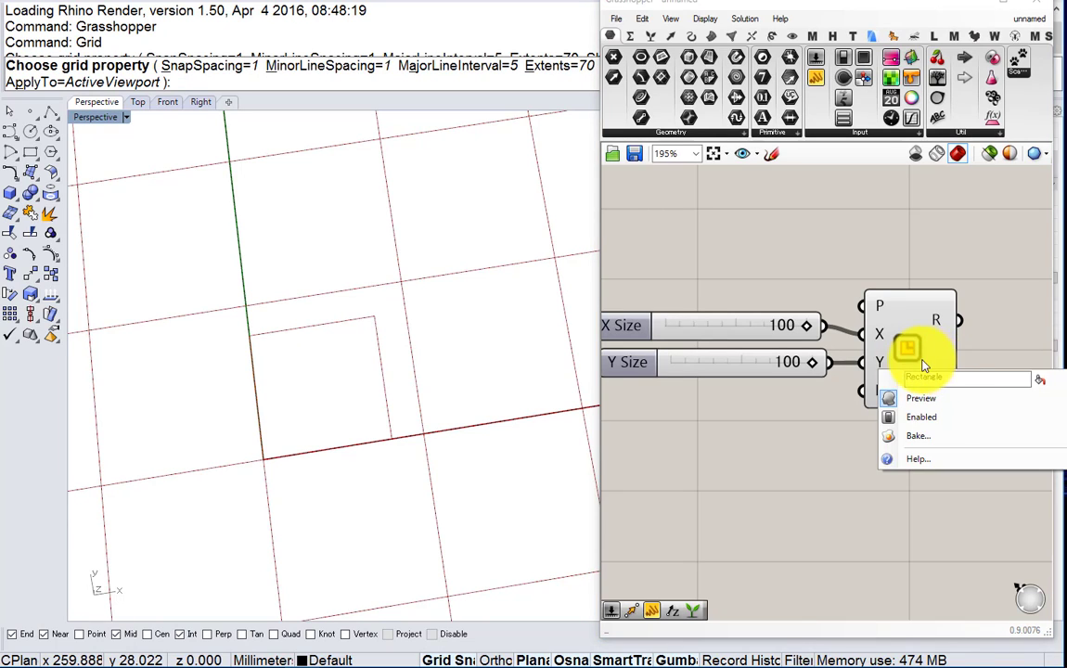
{"action": "right_click_drag", "start_coordinate": [973, 307], "coordinate": [767, 298]}
{"action": "left_click", "coordinate": [757, 295]}
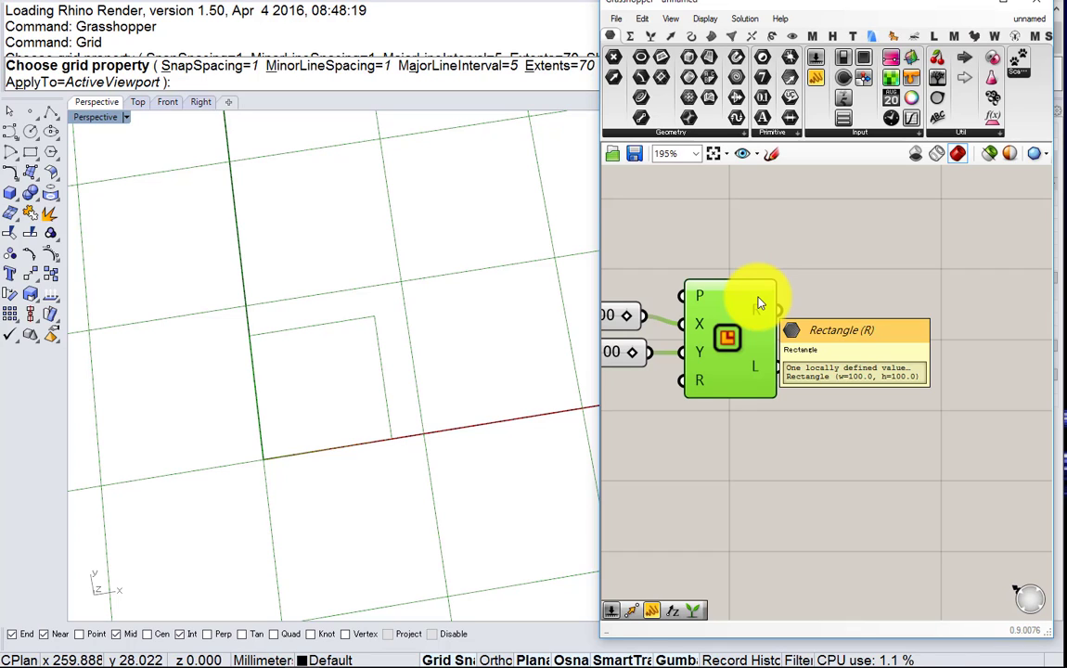
{"action": "scroll", "coordinate": [743, 315], "scroll_direction": "up", "scroll_amount": 2}
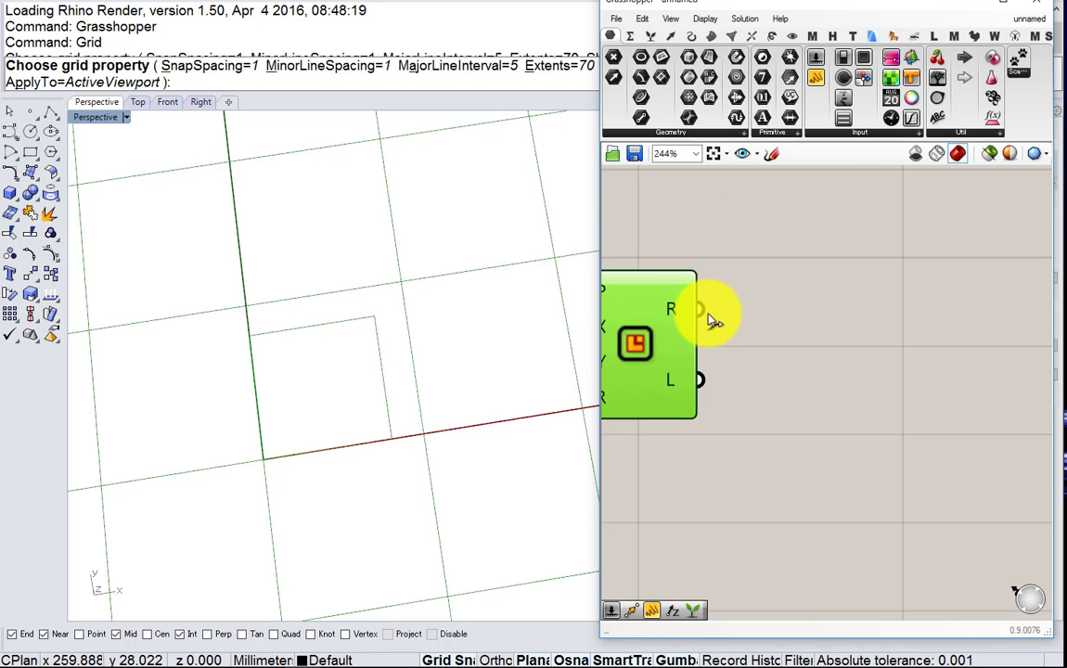
{"action": "mouse_move", "coordinate": [680, 314]}
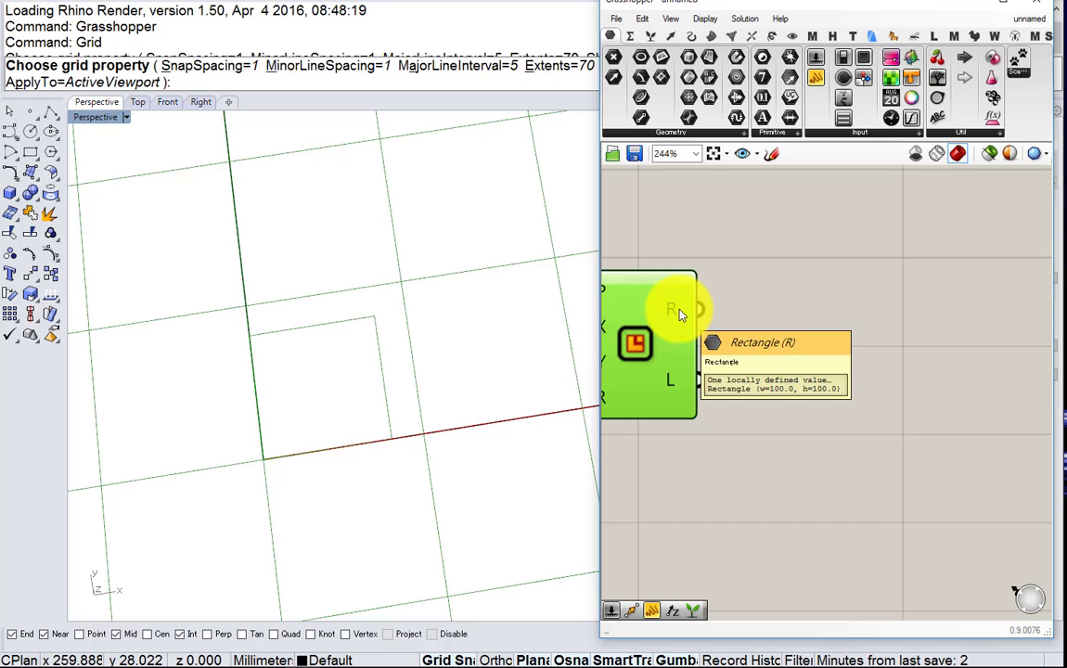
{"action": "scroll", "coordinate": [679, 314], "scroll_direction": "down", "scroll_amount": 2}
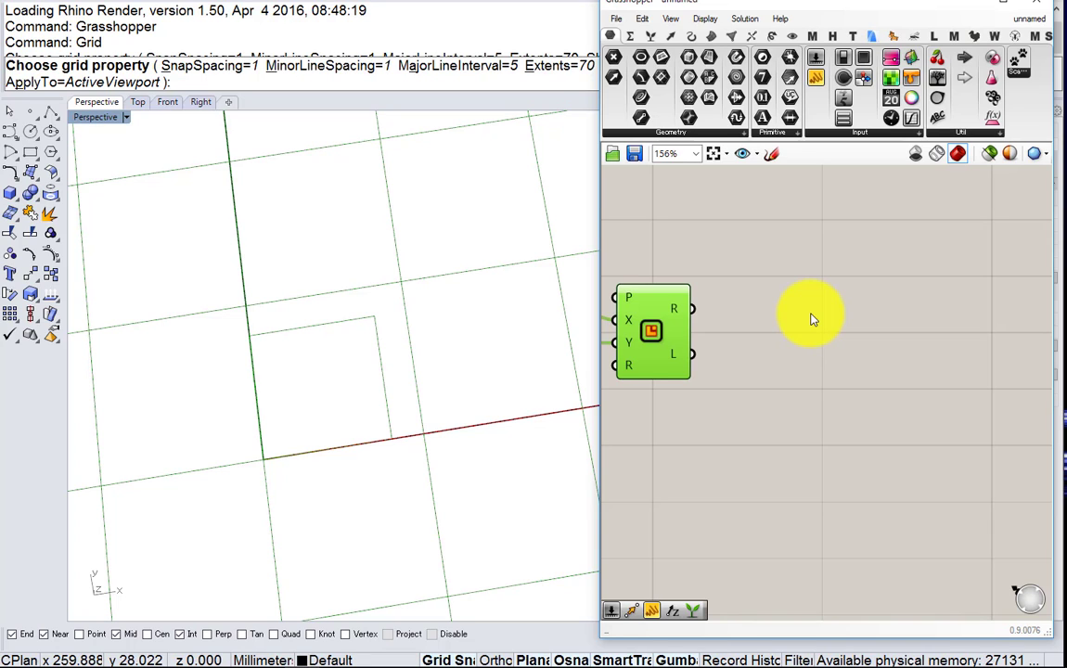
Add the Rotate transform component that rotates an object in a plane, leaving space between it and the Rectangle component
{"action": "double_click", "coordinate": [811, 319]}
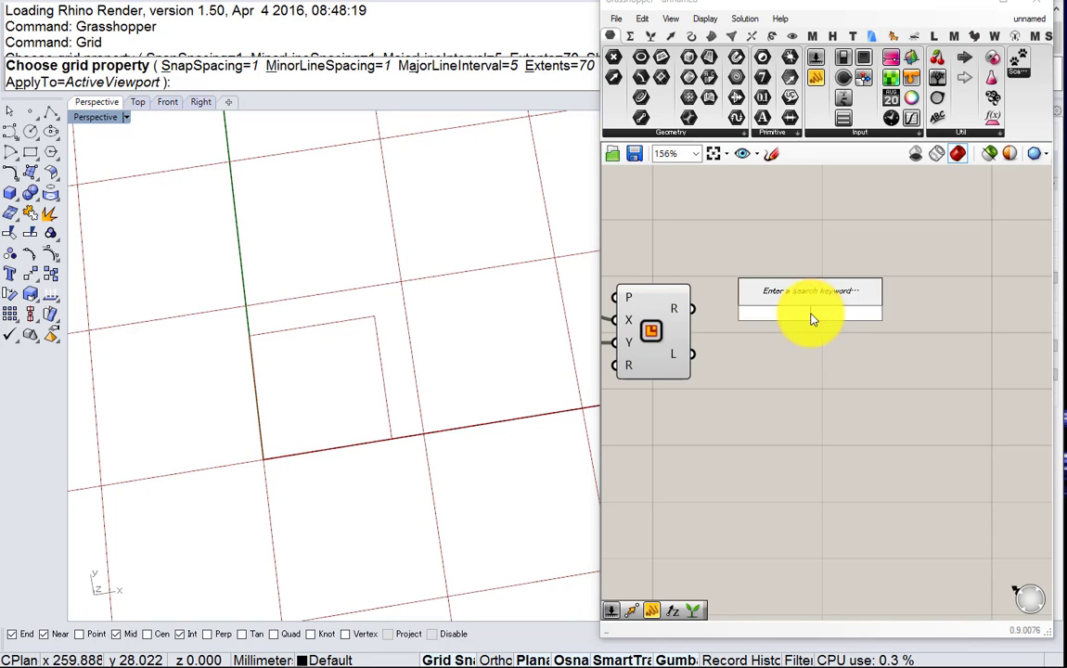
{"action": "type", "text": "rotate"}
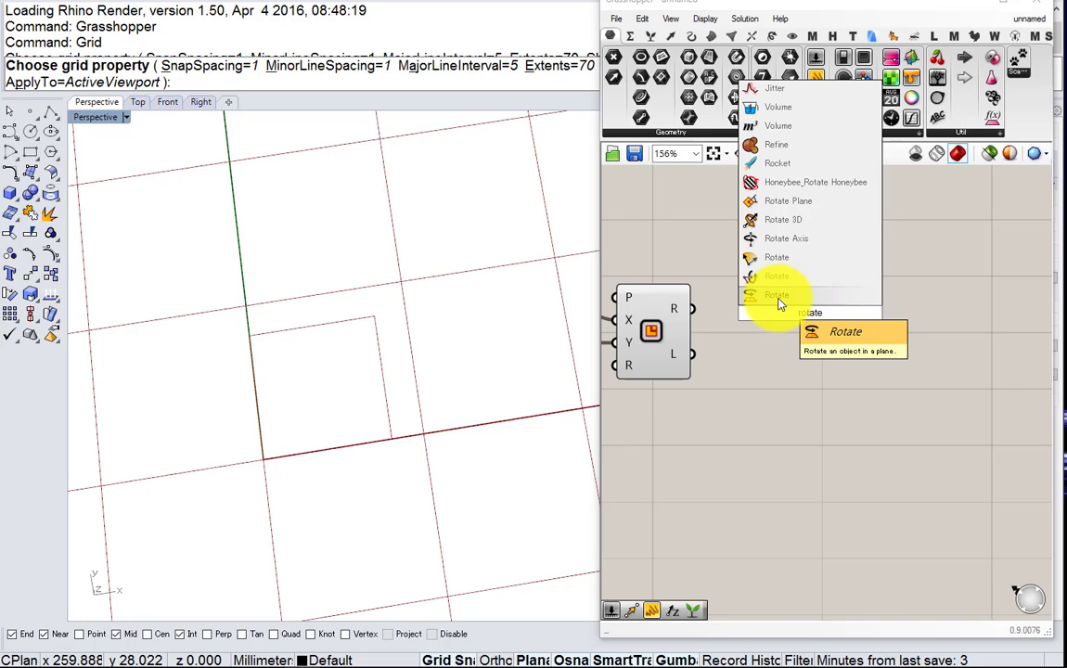
{"action": "left_click", "coordinate": [779, 302]}
{"action": "mouse_move", "coordinate": [746, 299]}
{"action": "right_mouse_down"}
{"action": "mouse_move", "coordinate": [850, 310]}
{"action": "mouse_move", "coordinate": [755, 314]}
{"action": "right_mouse_up"}
{"action": "scroll", "coordinate": [856, 309], "scroll_direction": "down", "scroll_amount": 1}
{"action": "left_click_drag", "start_coordinate": [799, 325], "coordinate": [888, 345]}
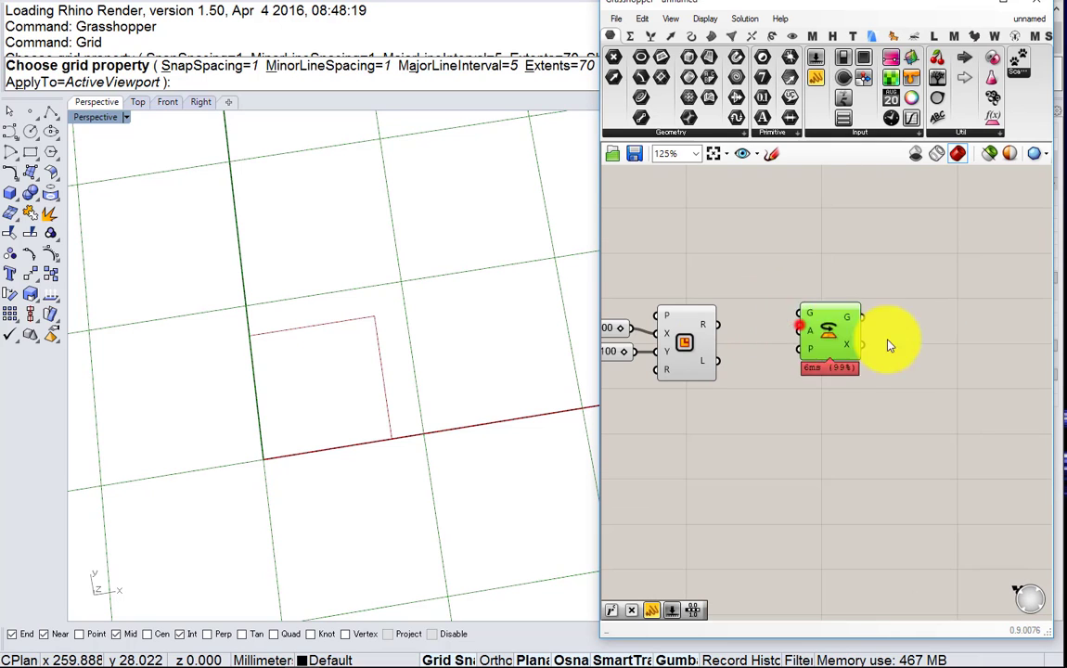
{"action": "double_click", "coordinate": [808, 341]}
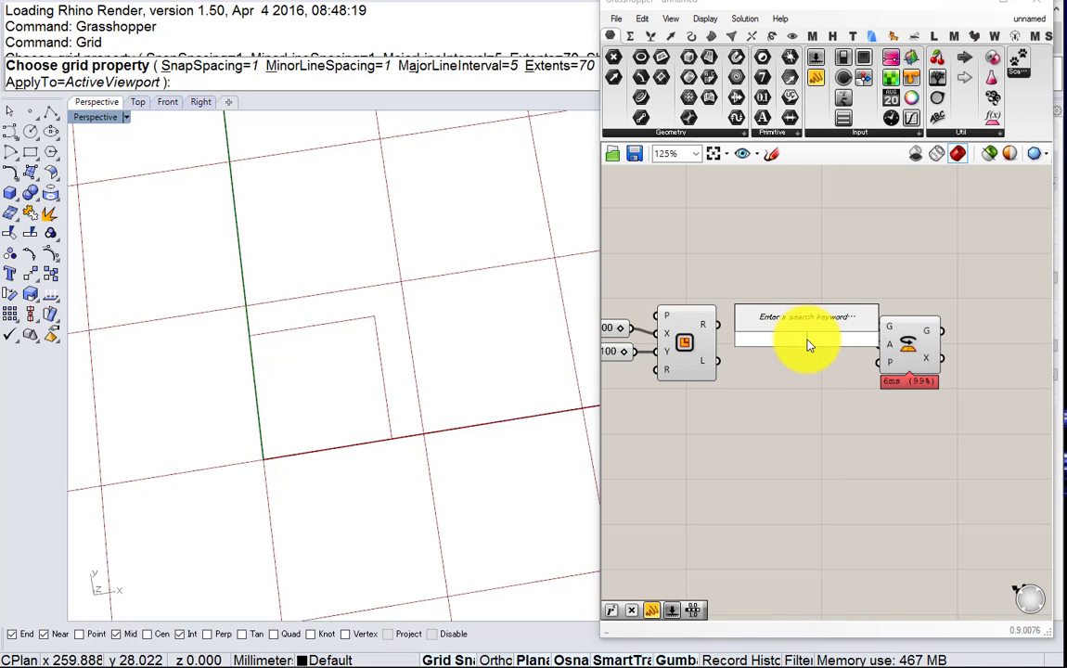
{"action": "type", "text": "explode"}
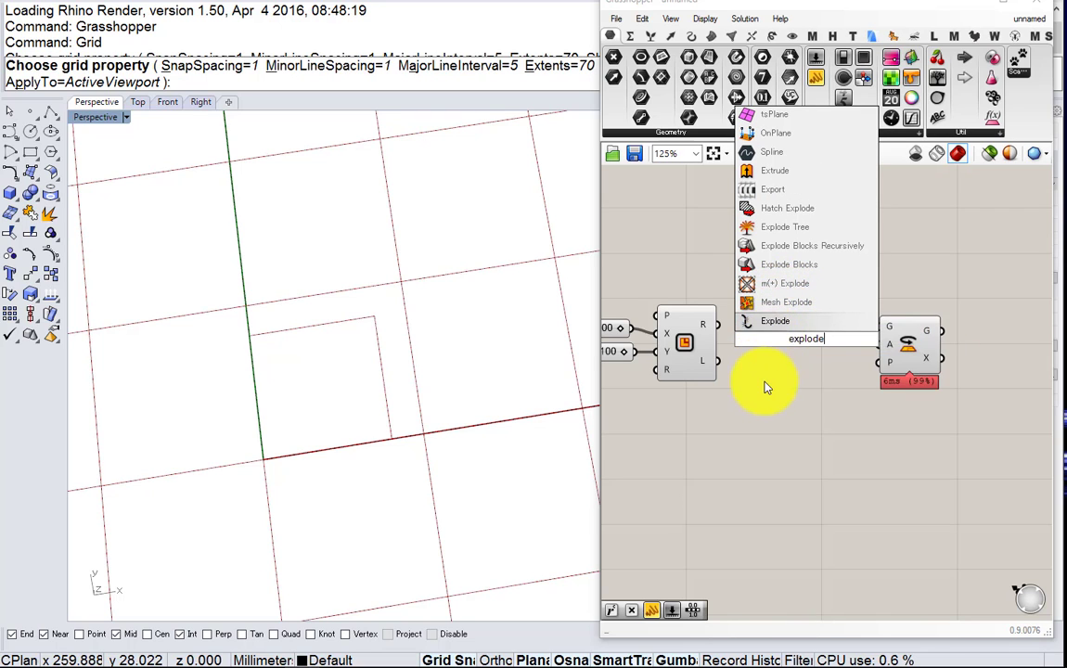
{"action": "right_click_drag", "start_coordinate": [763, 392], "coordinate": [782, 399]}
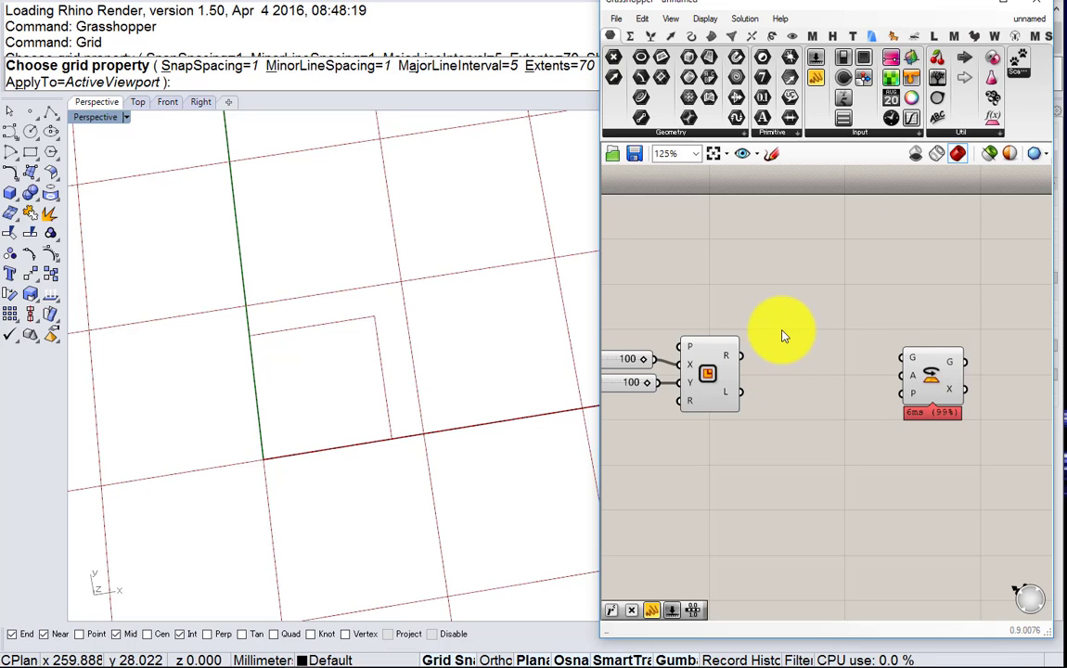
Add an Explode component fed by the Rectangle's R output at its C input, and move the Rotate component lower on the canvas
{"action": "double_click", "coordinate": [782, 332]}
{"action": "type", "text": "explode"}
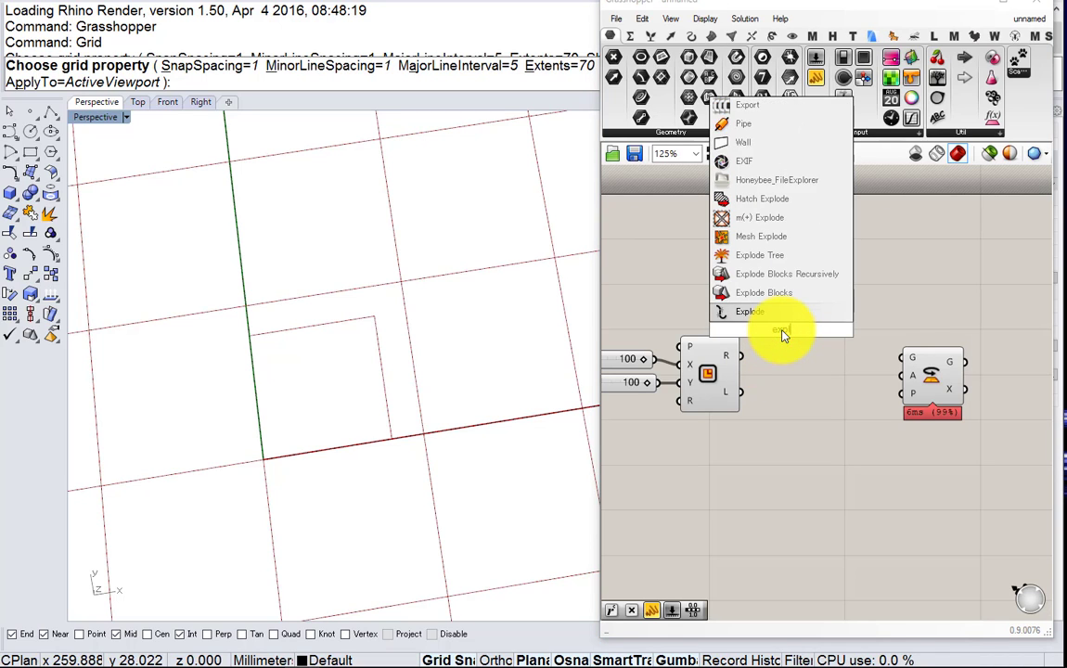
{"action": "left_click", "coordinate": [757, 313]}
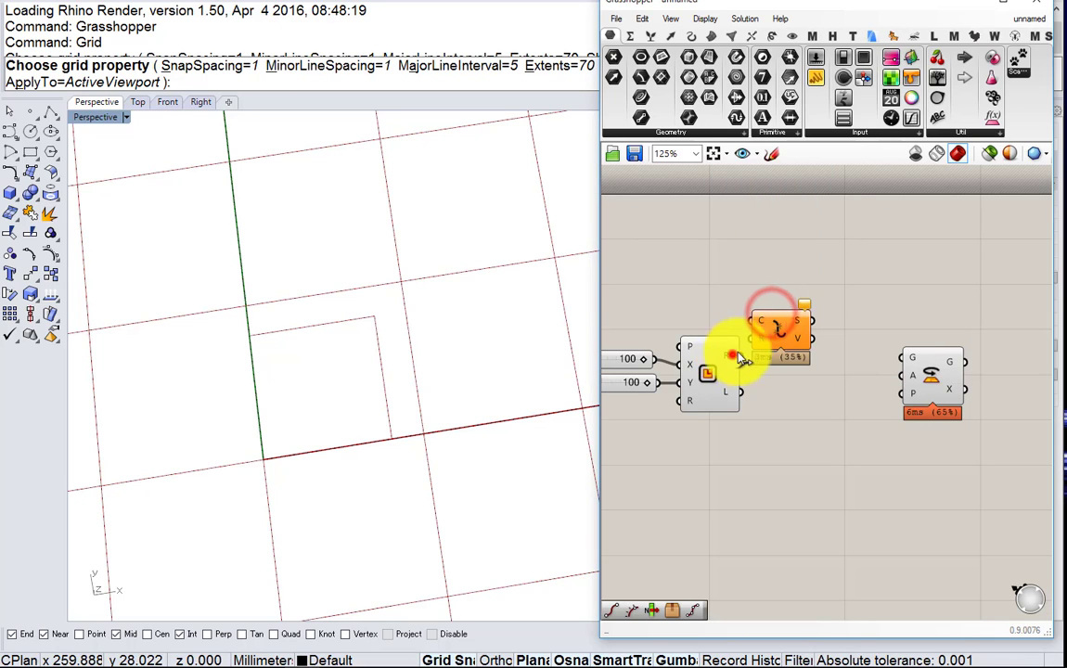
{"action": "left_click_drag", "start_coordinate": [729, 355], "coordinate": [759, 321]}
{"action": "right_click_drag", "start_coordinate": [796, 342], "coordinate": [679, 322]}
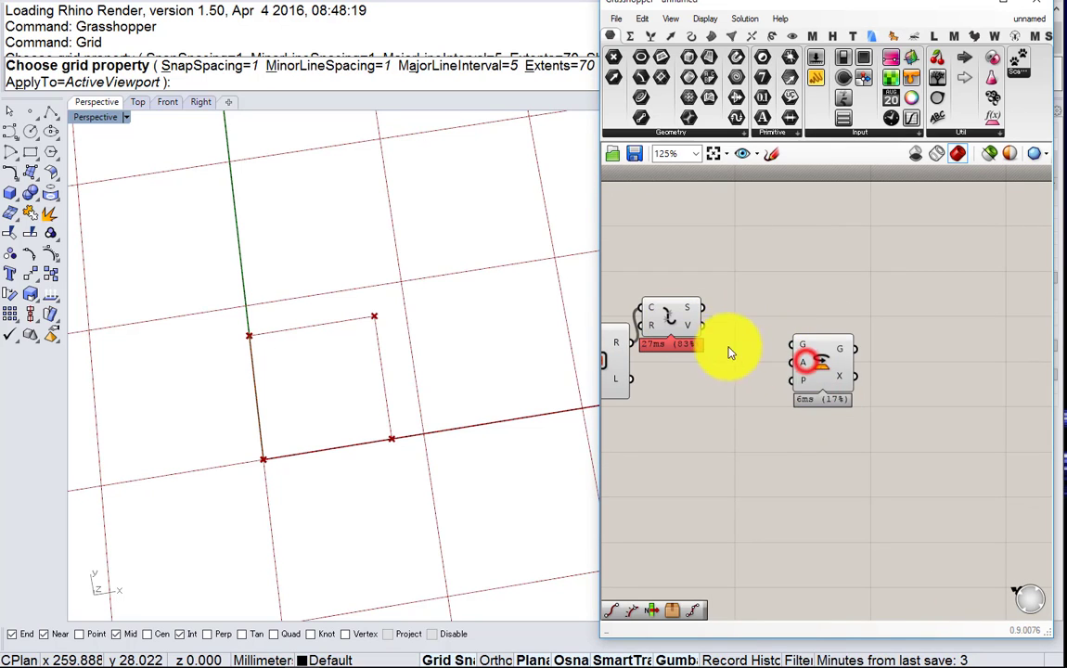
{"action": "left_click", "coordinate": [823, 373]}
{"action": "left_click_drag", "start_coordinate": [824, 374], "coordinate": [824, 445]}
{"action": "scroll", "coordinate": [688, 315], "scroll_direction": "up", "scroll_amount": 1}
{"action": "left_click_drag", "start_coordinate": [668, 310], "coordinate": [706, 302]}
Add a Dispatch component and connect the Explode component's V output to its L input
{"action": "double_click", "coordinate": [824, 323]}
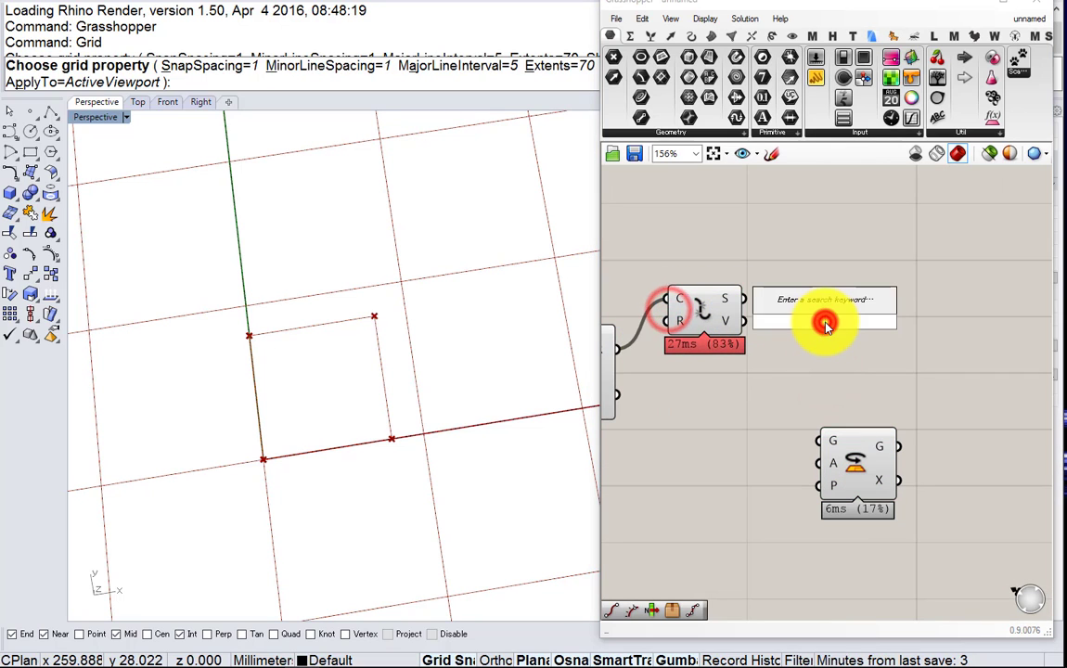
{"action": "type", "text": "dispa"}
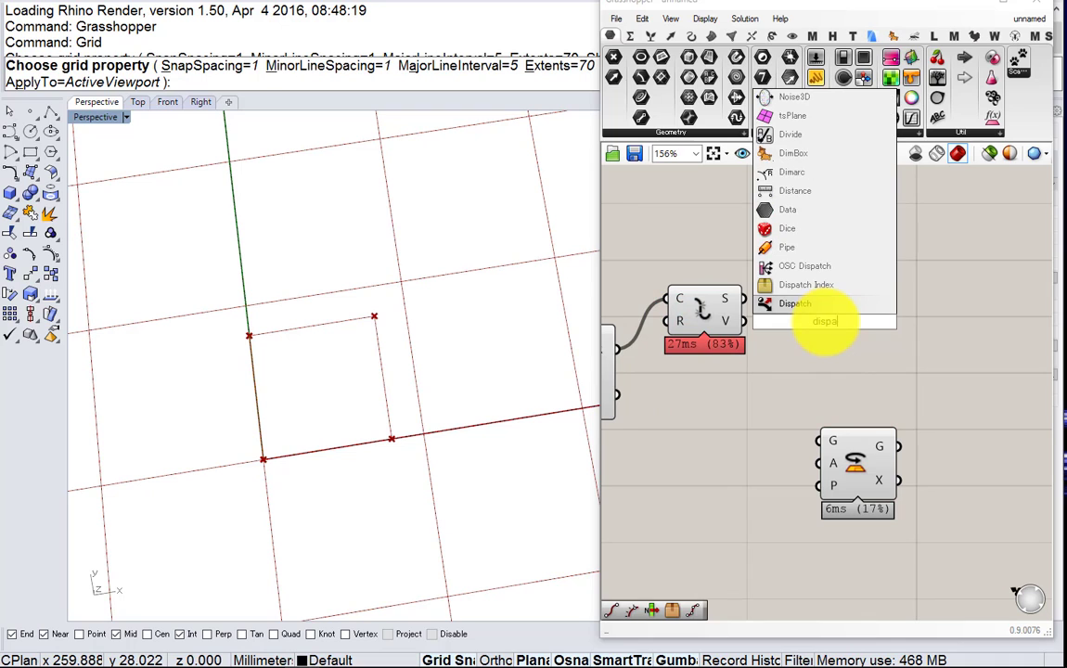
{"action": "left_click", "coordinate": [810, 305]}
{"action": "left_click_drag", "start_coordinate": [740, 322], "coordinate": [823, 313]}
{"action": "left_click", "coordinate": [824, 327]}
{"action": "left_click", "coordinate": [827, 311]}
Add a PolyLine component and connect the Dispatch component's A output to its V input
{"action": "right_click_drag", "start_coordinate": [875, 329], "coordinate": [772, 324]}
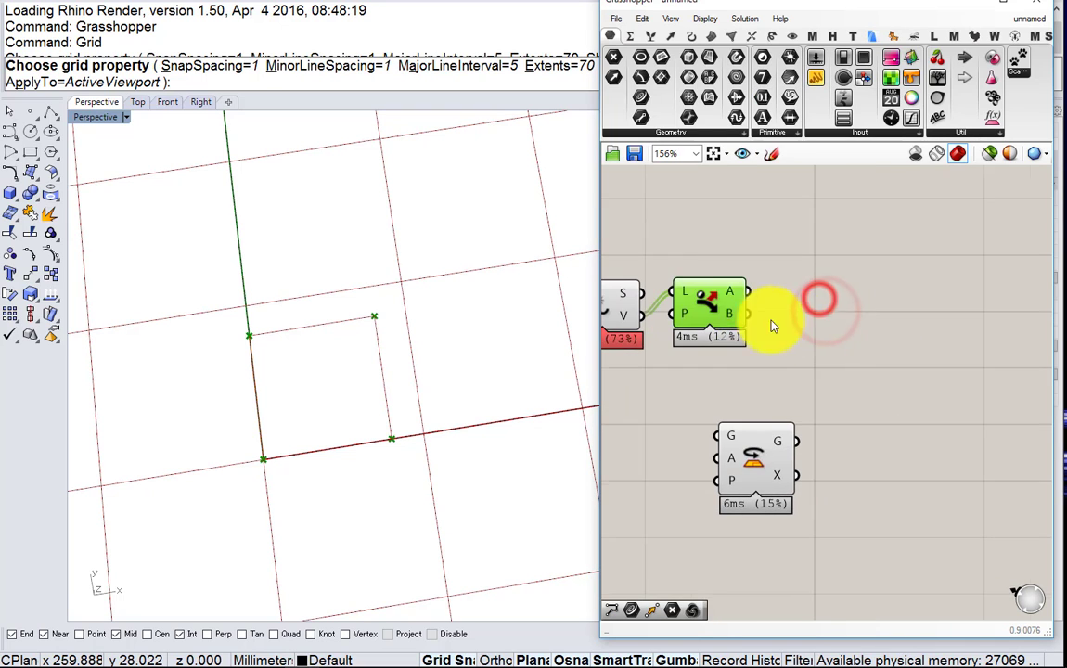
{"action": "double_click", "coordinate": [840, 322]}
{"action": "type", "text": "poly"}
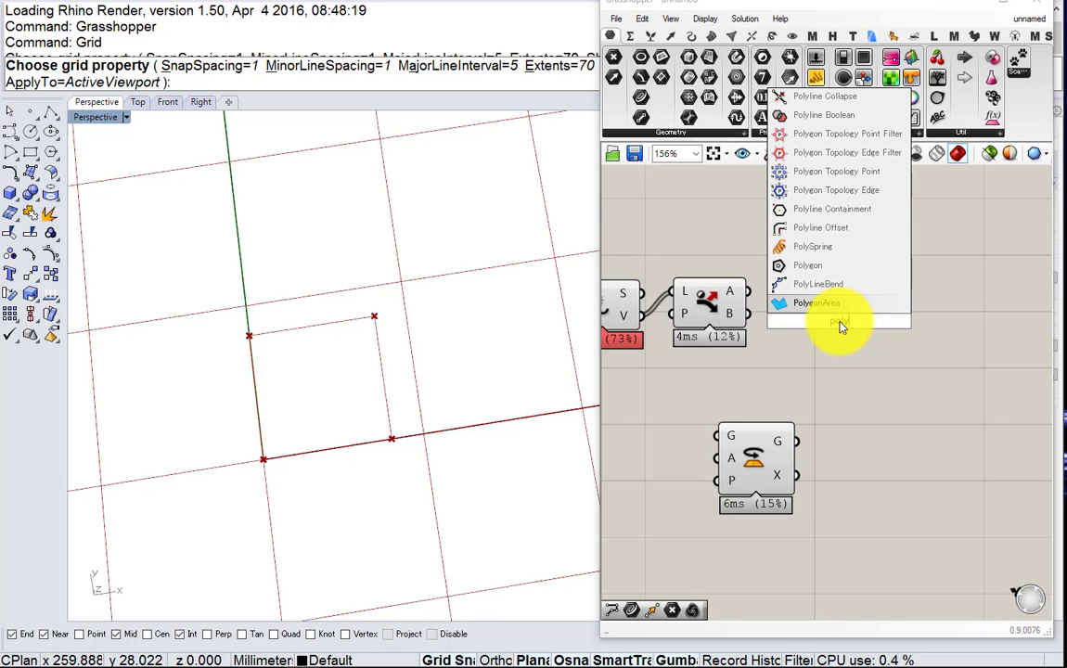
{"action": "type", "text": "line"}
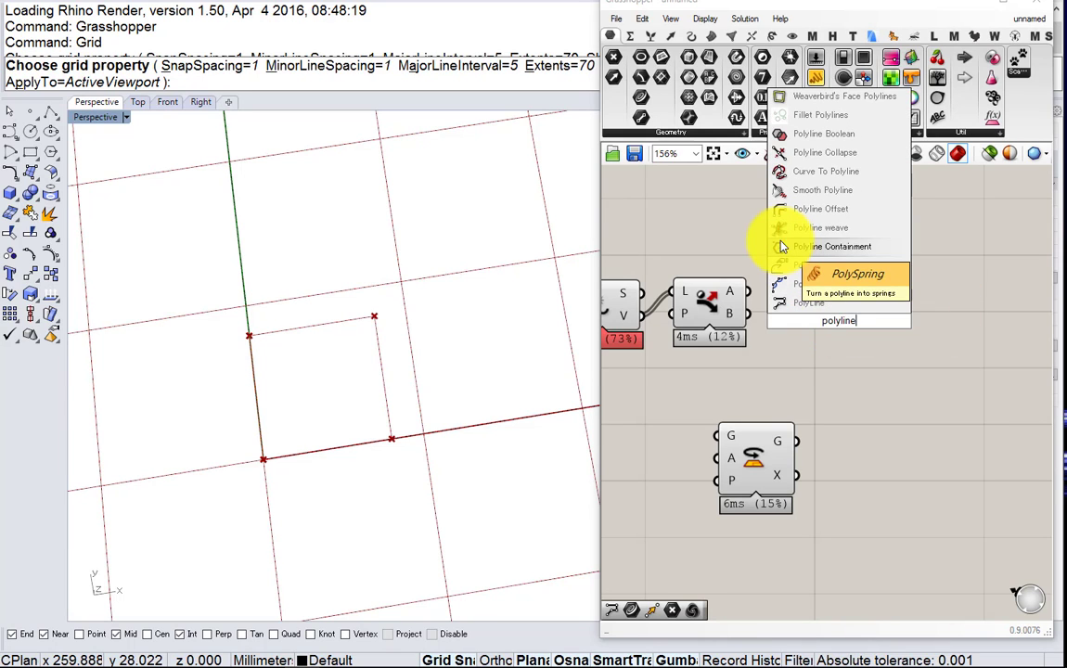
{"action": "left_click", "coordinate": [785, 303]}
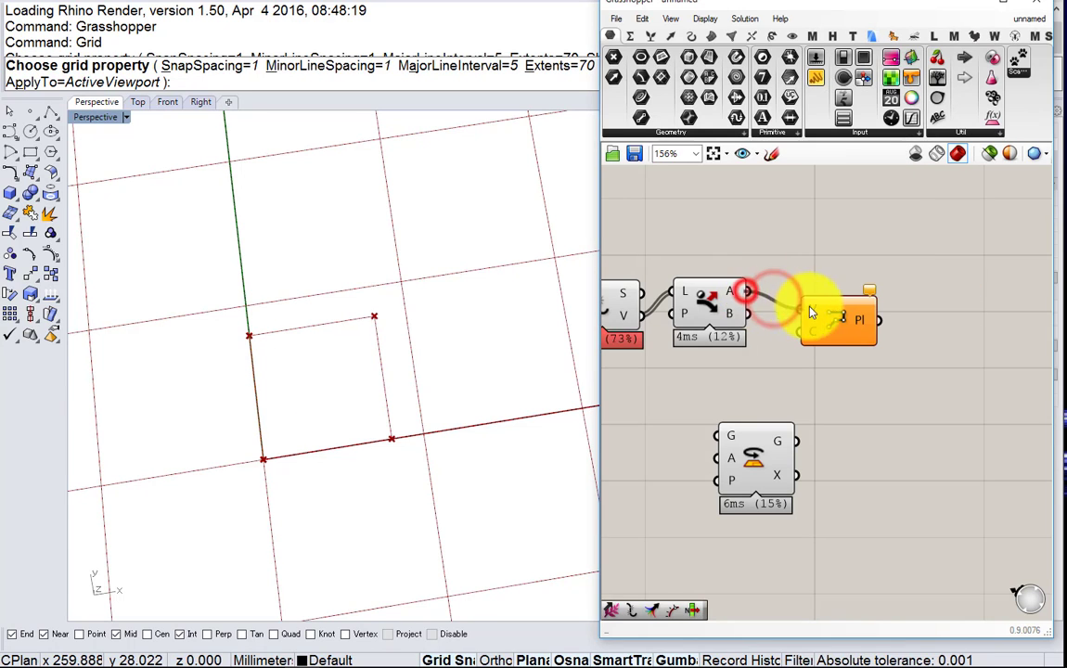
{"action": "left_click_drag", "start_coordinate": [747, 293], "coordinate": [832, 346]}
Duplicate the PolyLine component, place the copy above the original, and connect Dispatch output B to the original's V input
{"action": "key", "text": "ctrl+c"}
{"action": "key", "text": "ctrl+v"}
{"action": "left_click_drag", "start_coordinate": [823, 296], "coordinate": [825, 253]}
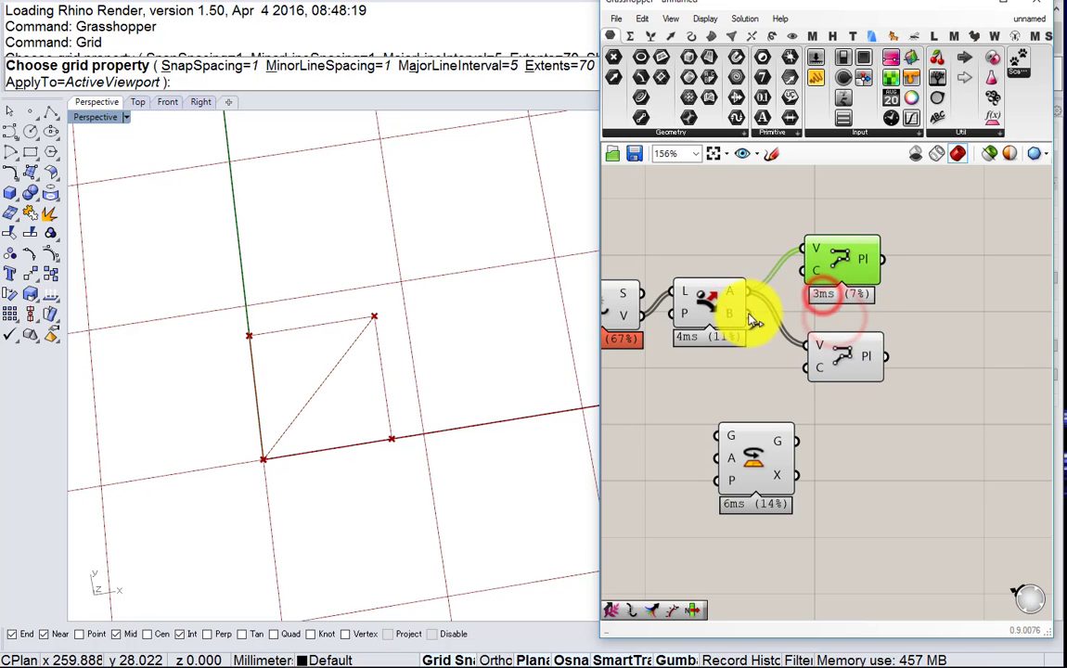
{"action": "left_click_drag", "start_coordinate": [746, 317], "coordinate": [832, 350]}
{"action": "left_click_drag", "start_coordinate": [841, 260], "coordinate": [843, 295]}
{"action": "right_click_drag", "start_coordinate": [843, 295], "coordinate": [885, 305]}
{"action": "scroll", "coordinate": [785, 304], "scroll_direction": "down", "scroll_amount": 2}
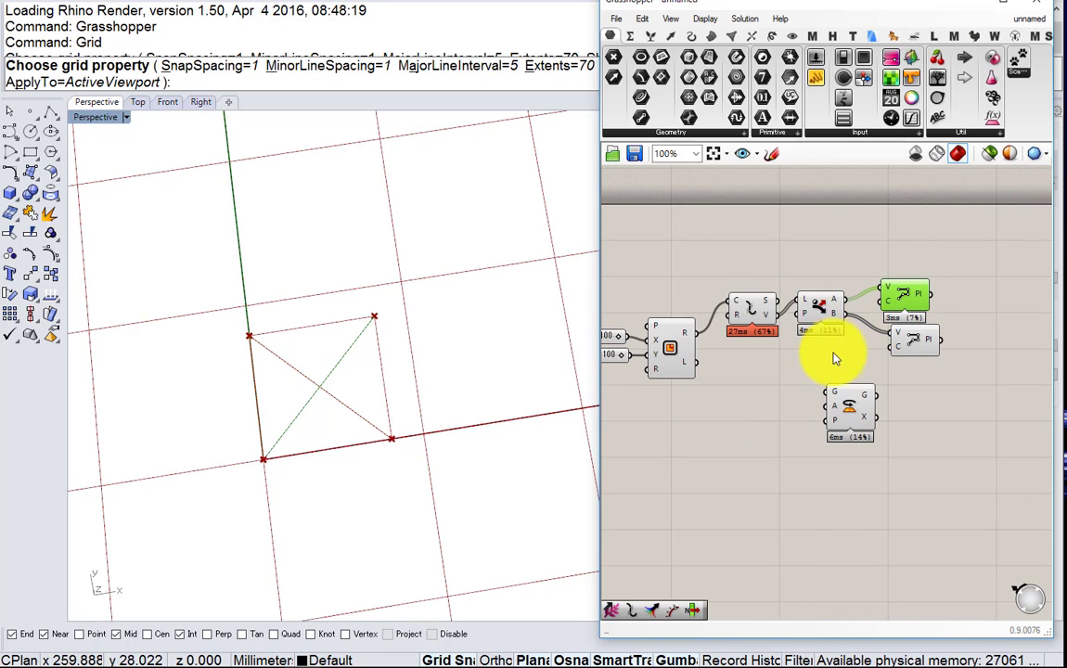
Turn off the preview of the Rectangle, Explode and Dispatch components and of the unconnected Rotate component
{"action": "left_click_drag", "start_coordinate": [833, 356], "coordinate": [676, 247]}
{"action": "middle_click", "coordinate": [677, 243]}
{"action": "left_click", "coordinate": [718, 207]}
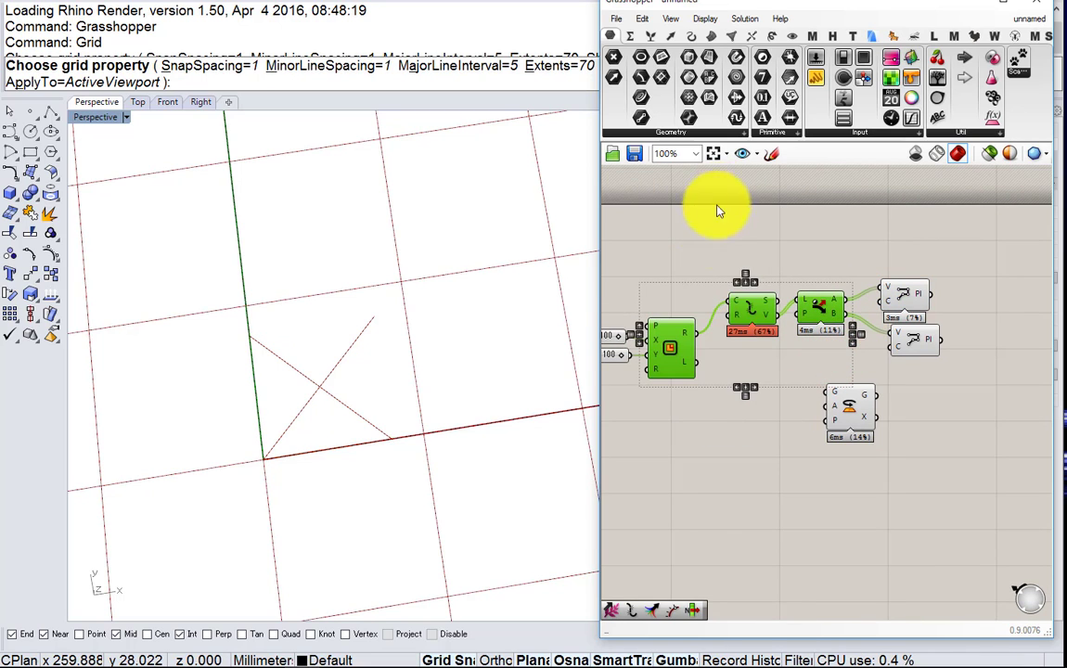
{"action": "left_click", "coordinate": [860, 403]}
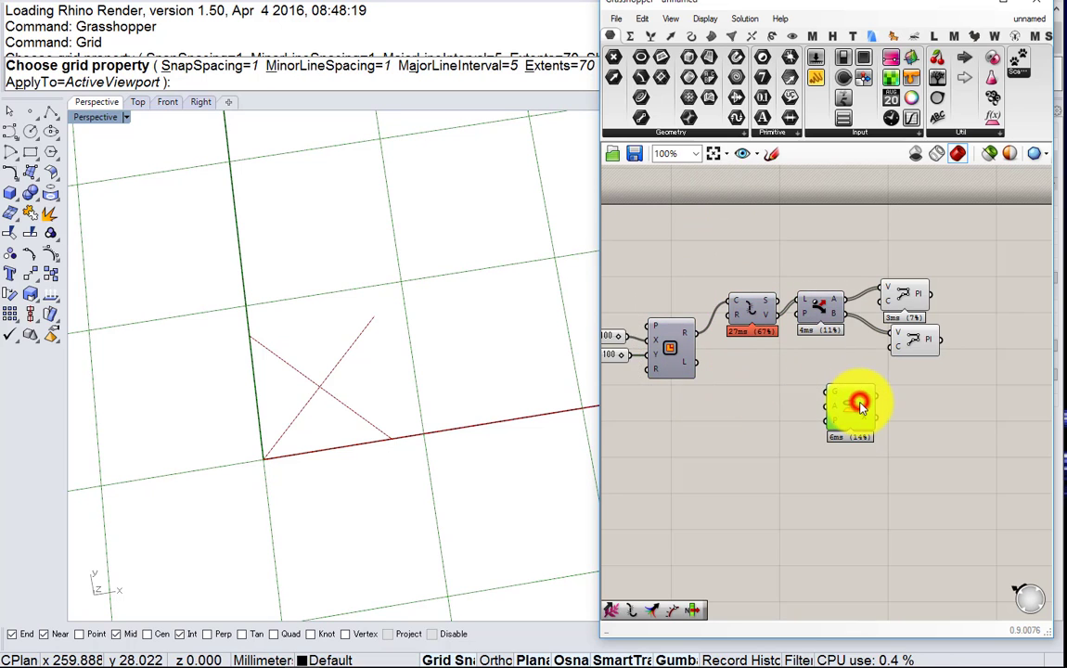
{"action": "right_click_drag", "start_coordinate": [854, 404], "coordinate": [816, 413]}
{"action": "middle_click", "coordinate": [815, 413]}
{"action": "left_click", "coordinate": [869, 372]}
{"action": "right_click_drag", "start_coordinate": [838, 353], "coordinate": [662, 364]}
Move the lower PolyLine component so it lines up beneath the upper one
{"action": "scroll", "coordinate": [663, 364], "scroll_direction": "up", "scroll_amount": 2}
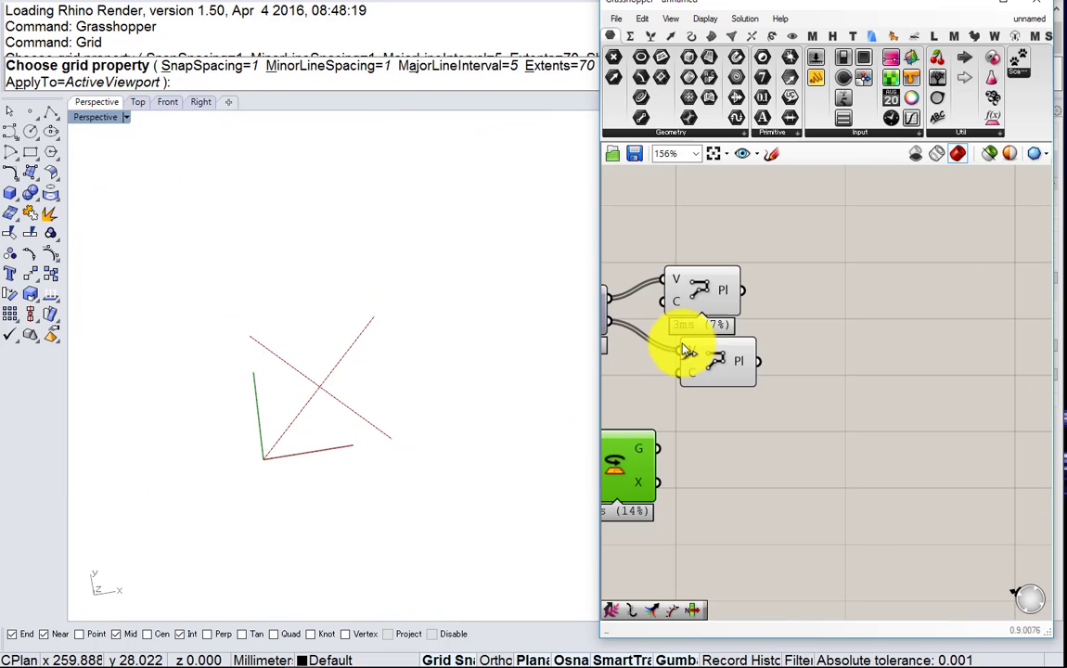
{"action": "left_click_drag", "start_coordinate": [713, 361], "coordinate": [700, 364]}
{"action": "right_click_drag", "start_coordinate": [731, 347], "coordinate": [688, 356]}
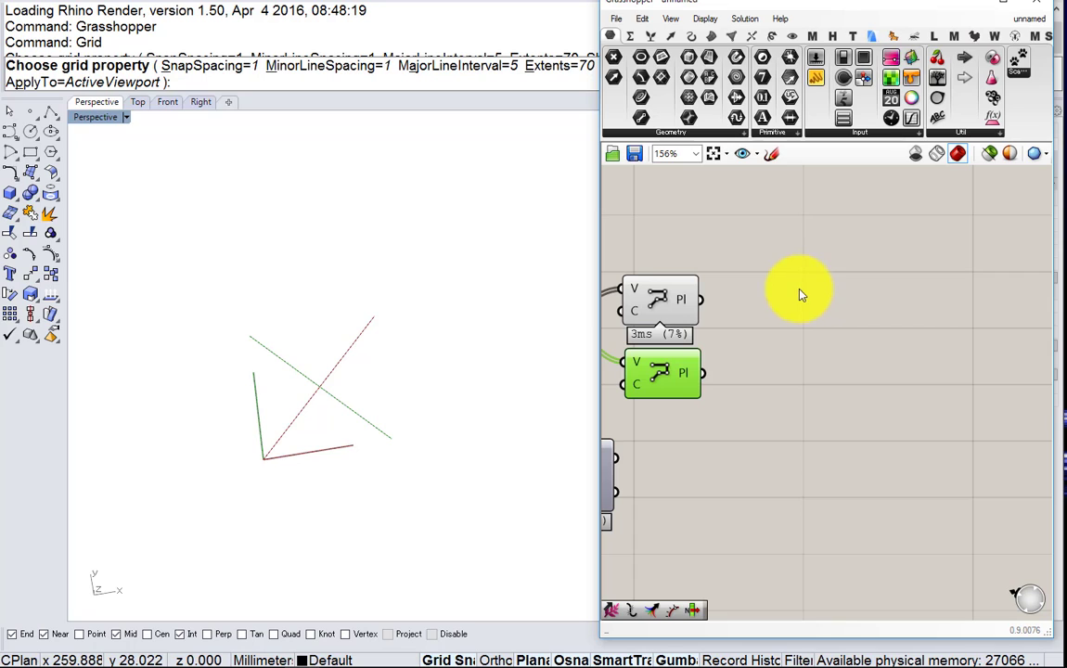
{"action": "scroll", "coordinate": [787, 305], "scroll_direction": "up", "scroll_amount": 1}
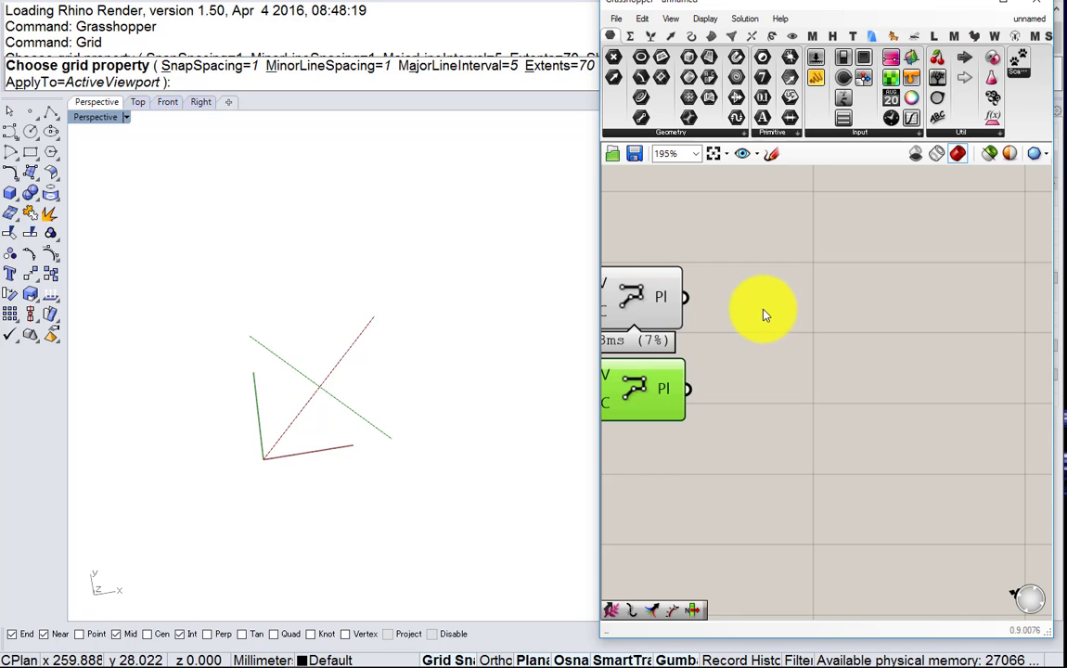
{"action": "double_click", "coordinate": [754, 313]}
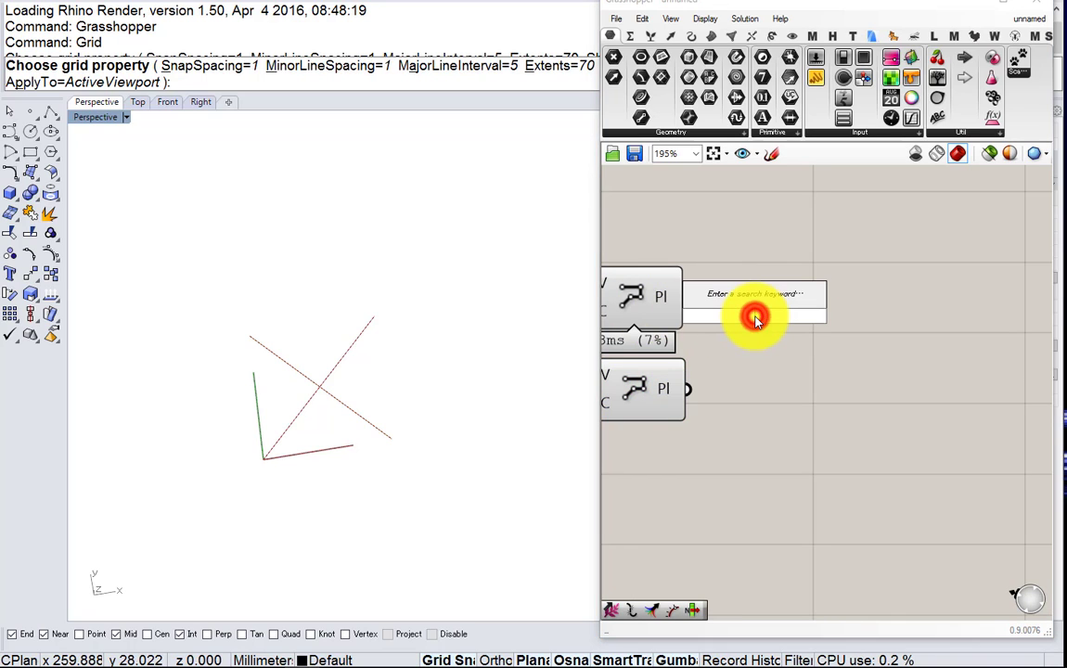
{"action": "type", "text": "evalua"}
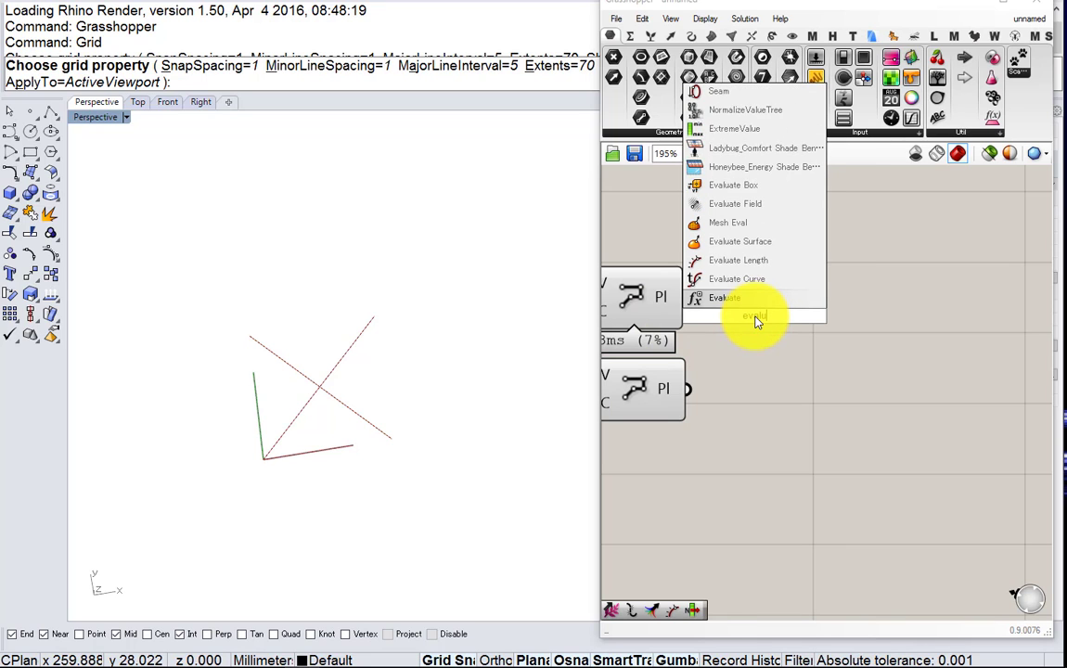
{"action": "left_click", "coordinate": [766, 426]}
{"action": "right_click_drag", "start_coordinate": [767, 426], "coordinate": [946, 394]}
Add an Area component and connect the Rectangle's R output to its G input
{"action": "scroll", "coordinate": [947, 394], "scroll_direction": "down", "scroll_amount": 3}
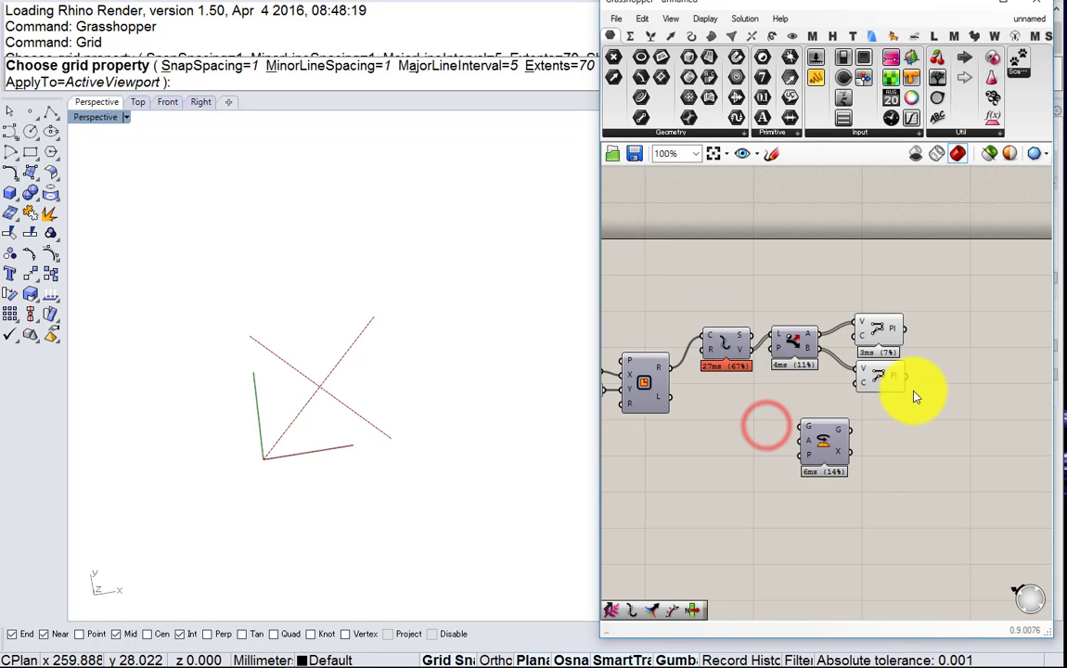
{"action": "double_click", "coordinate": [703, 288]}
{"action": "type", "text": "area"}
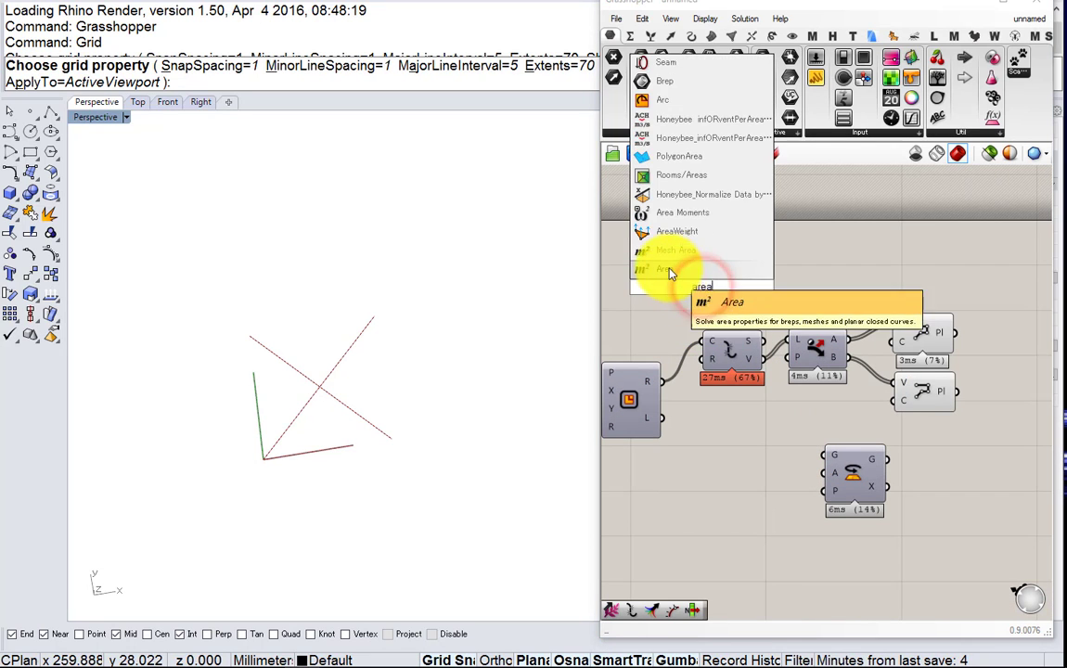
{"action": "left_click", "coordinate": [668, 269]}
{"action": "scroll", "coordinate": [677, 320], "scroll_direction": "up", "scroll_amount": 3}
{"action": "left_click_drag", "start_coordinate": [661, 413], "coordinate": [676, 269]}
Move the Area component above the two PolyLine components
{"action": "right_click_drag", "start_coordinate": [731, 287], "coordinate": [639, 305]}
{"action": "scroll", "coordinate": [638, 304], "scroll_direction": "down", "scroll_amount": 2}
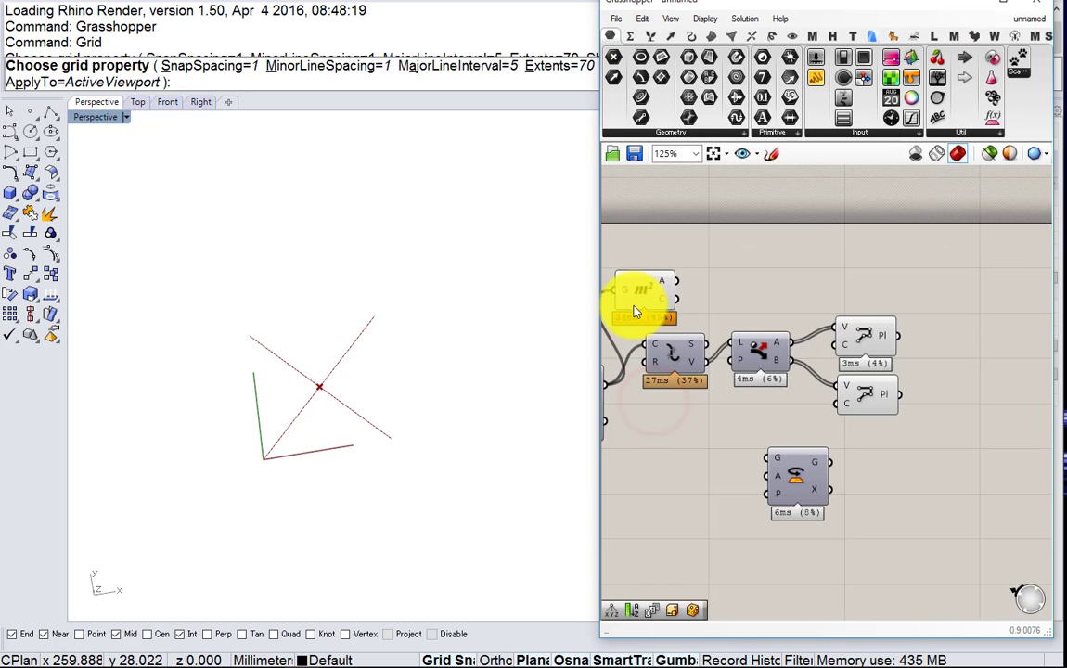
{"action": "left_click_drag", "start_coordinate": [637, 299], "coordinate": [863, 274]}
{"action": "right_click_drag", "start_coordinate": [846, 272], "coordinate": [691, 268]}
{"action": "scroll", "coordinate": [690, 268], "scroll_direction": "up", "scroll_amount": 1}
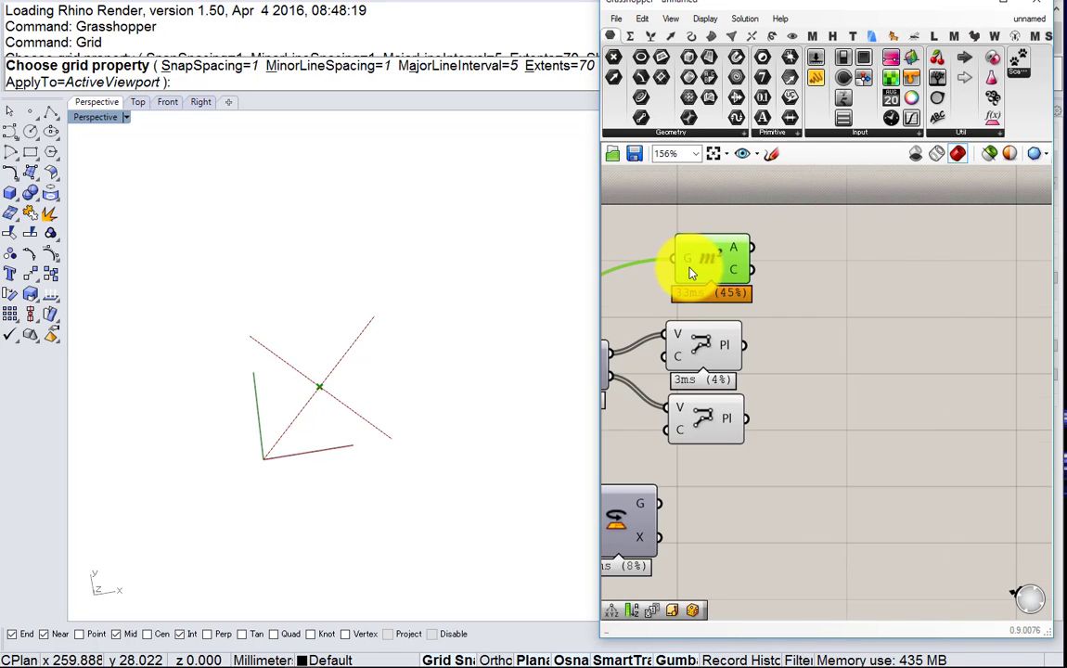
{"action": "scroll", "coordinate": [691, 272], "scroll_direction": "up", "scroll_amount": 1}
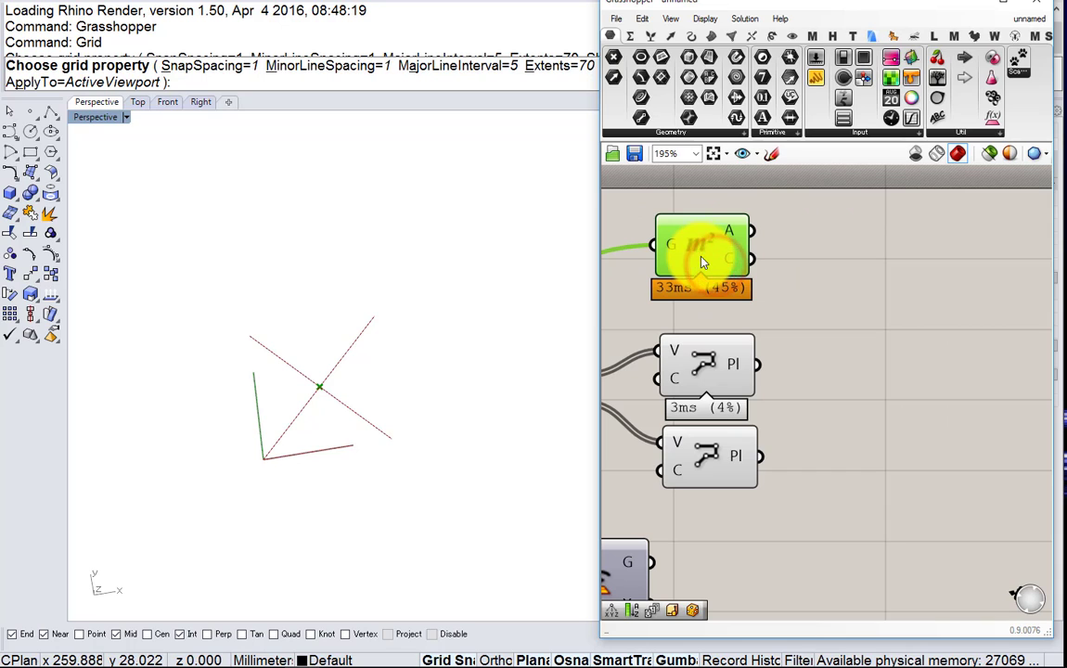
Add a second Rotate component beyond the Area component and connect the Area's C output to its P input
{"action": "right_click_drag", "start_coordinate": [718, 278], "coordinate": [632, 264]}
{"action": "double_click", "coordinate": [747, 301]}
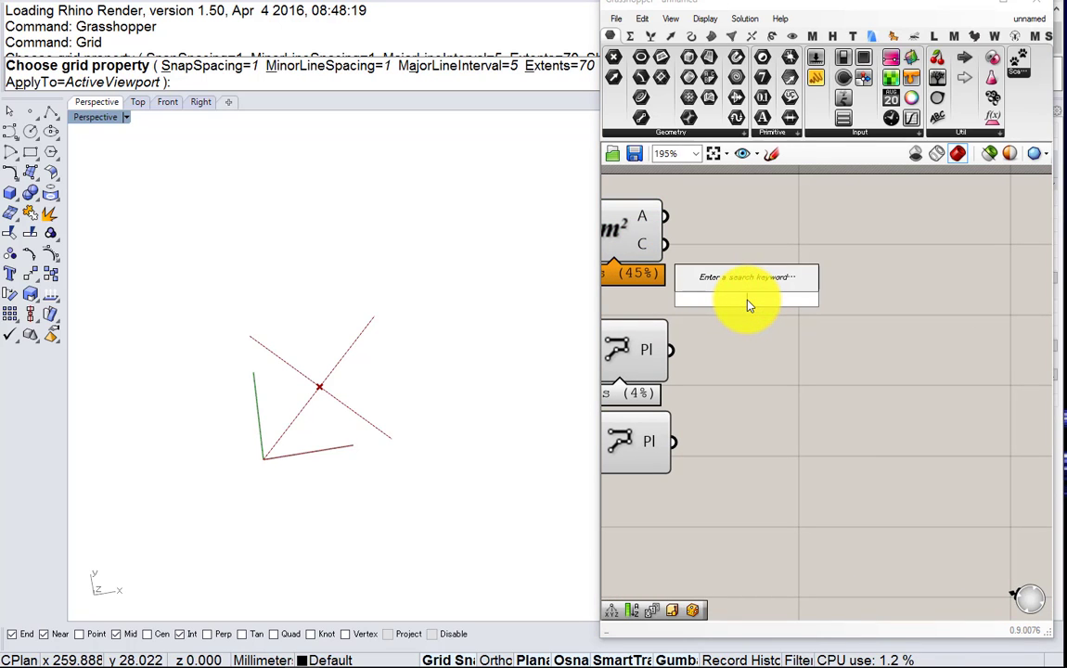
{"action": "type", "text": "rotate"}
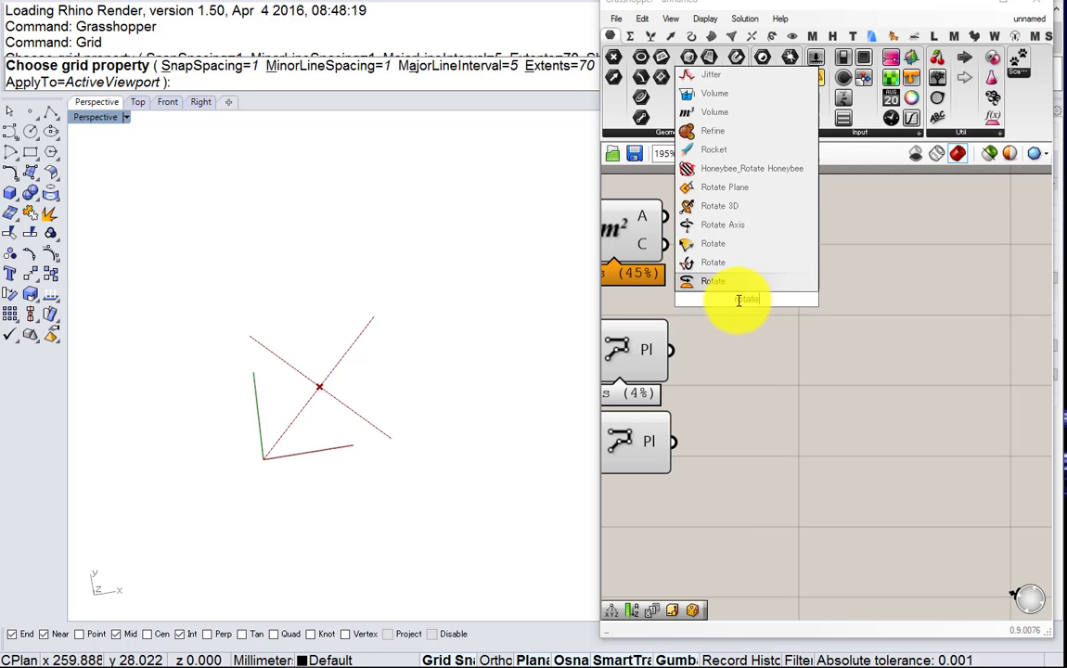
{"action": "key", "text": "Return"}
{"action": "left_click_drag", "start_coordinate": [719, 291], "coordinate": [796, 236]}
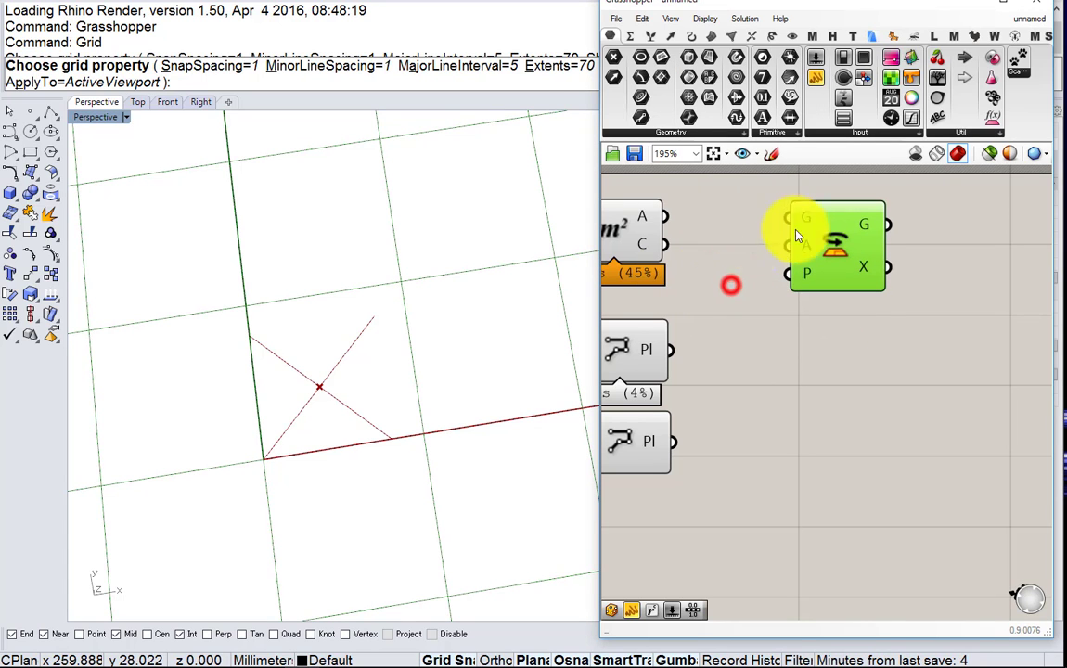
{"action": "left_click_drag", "start_coordinate": [672, 246], "coordinate": [788, 275]}
{"action": "left_click_drag", "start_coordinate": [829, 261], "coordinate": [849, 306]}
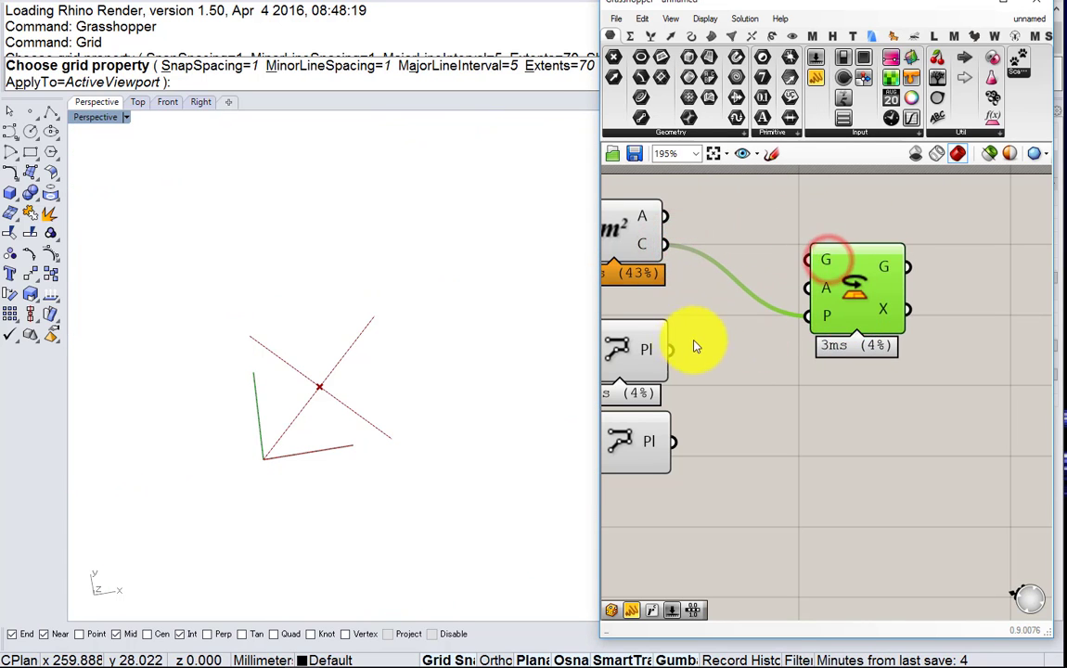
Connect the upper PolyLine's Pl output to the new Rotate component's G input and move Rotate farther from the PolyLines
{"action": "left_click", "coordinate": [641, 353]}
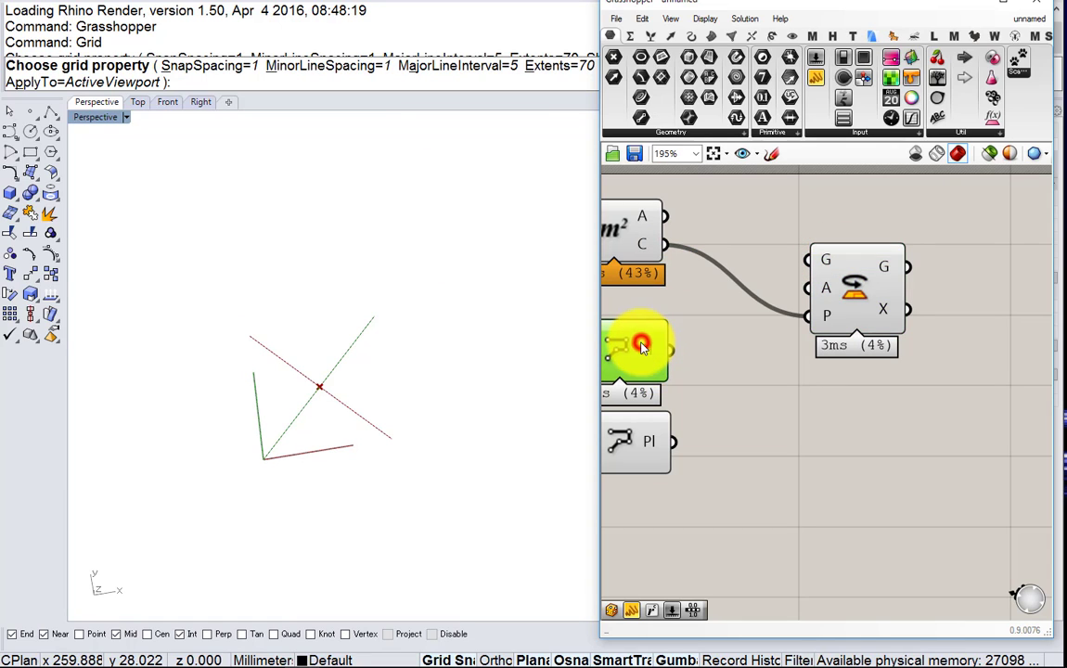
{"action": "right_click_drag", "start_coordinate": [640, 351], "coordinate": [766, 359]}
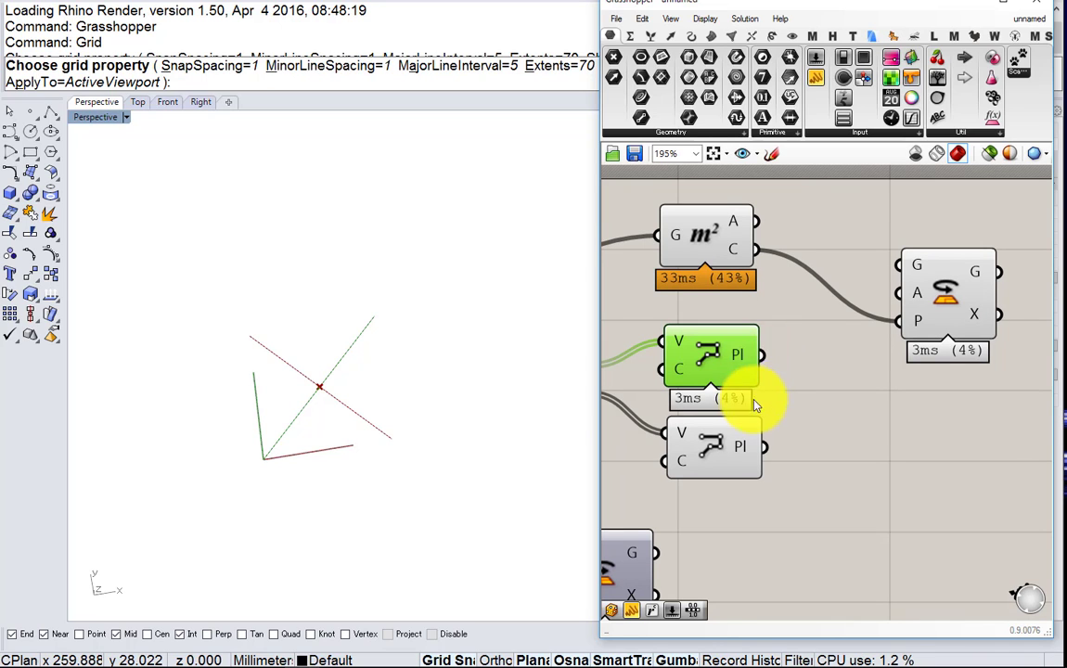
{"action": "scroll", "coordinate": [840, 357], "scroll_direction": "down", "scroll_amount": 2}
{"action": "right_click_drag", "start_coordinate": [889, 360], "coordinate": [779, 388]}
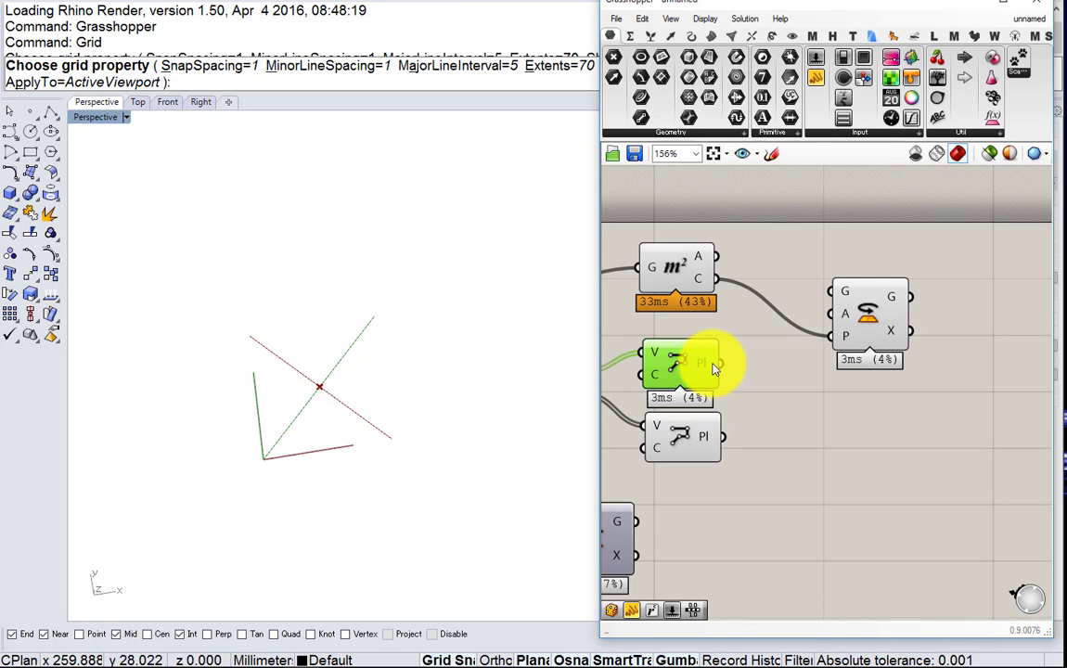
{"action": "left_click_drag", "start_coordinate": [713, 363], "coordinate": [833, 292]}
{"action": "right_click_drag", "start_coordinate": [867, 309], "coordinate": [777, 352]}
{"action": "left_click_drag", "start_coordinate": [777, 351], "coordinate": [899, 342]}
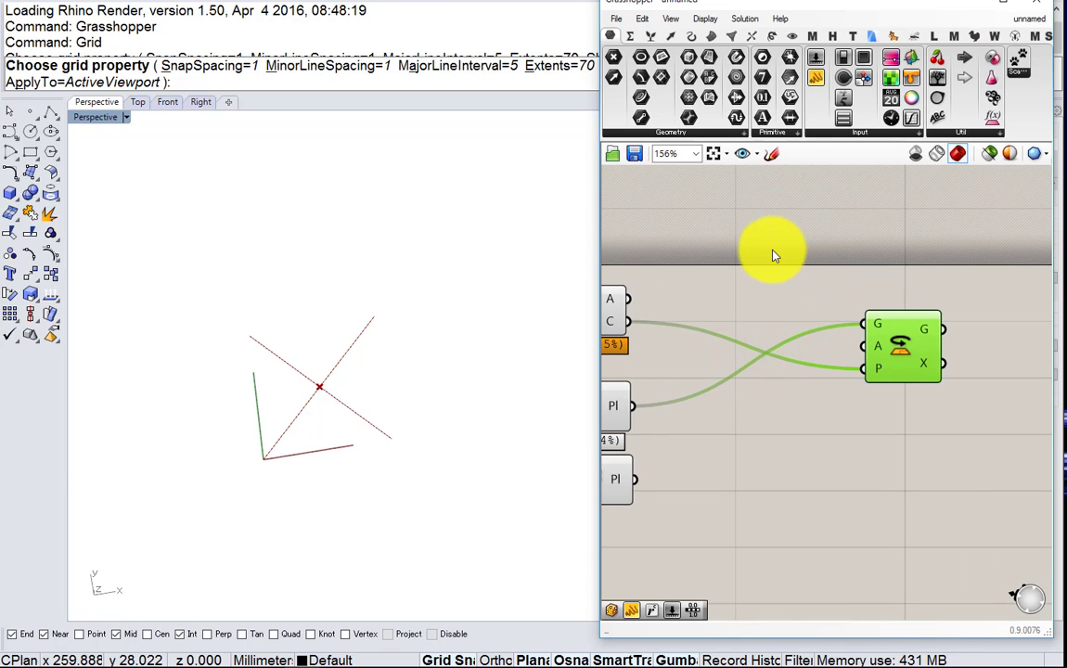
Add a number slider with the value 30 above the Area component
{"action": "right_click_drag", "start_coordinate": [751, 262], "coordinate": [798, 328]}
{"action": "left_click", "coordinate": [749, 281]}
{"action": "double_click", "coordinate": [750, 285]}
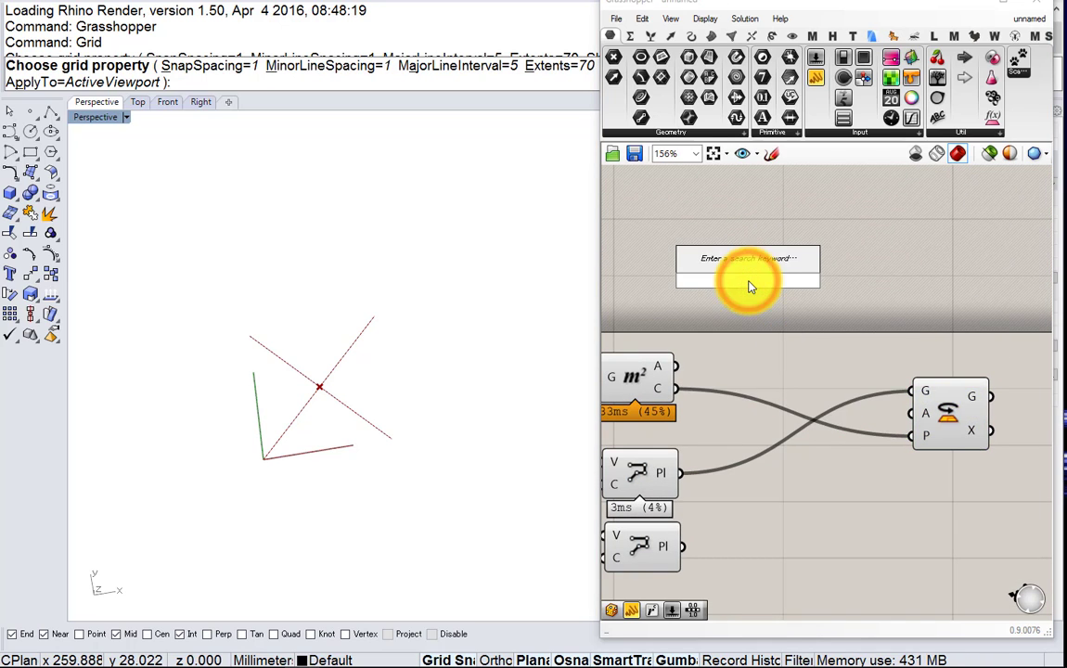
{"action": "type", "text": "30"}
{"action": "key", "text": "Return"}
{"action": "left_click_drag", "start_coordinate": [744, 283], "coordinate": [654, 275]}
{"action": "left_click", "coordinate": [781, 276]}
Add a Radians component, feed the slider into its D input, and connect its R output to the Rotate component's A input
{"action": "double_click", "coordinate": [788, 304]}
{"action": "type", "text": "rad"}
{"action": "left_click", "coordinate": [772, 282]}
{"action": "scroll", "coordinate": [758, 282], "scroll_direction": "up", "scroll_amount": 2}
{"action": "left_click_drag", "start_coordinate": [753, 274], "coordinate": [749, 309]}
{"action": "left_click_drag", "start_coordinate": [784, 309], "coordinate": [846, 274]}
{"action": "right_click_drag", "start_coordinate": [870, 287], "coordinate": [724, 259]}
{"action": "left_click_drag", "start_coordinate": [781, 238], "coordinate": [851, 455]}
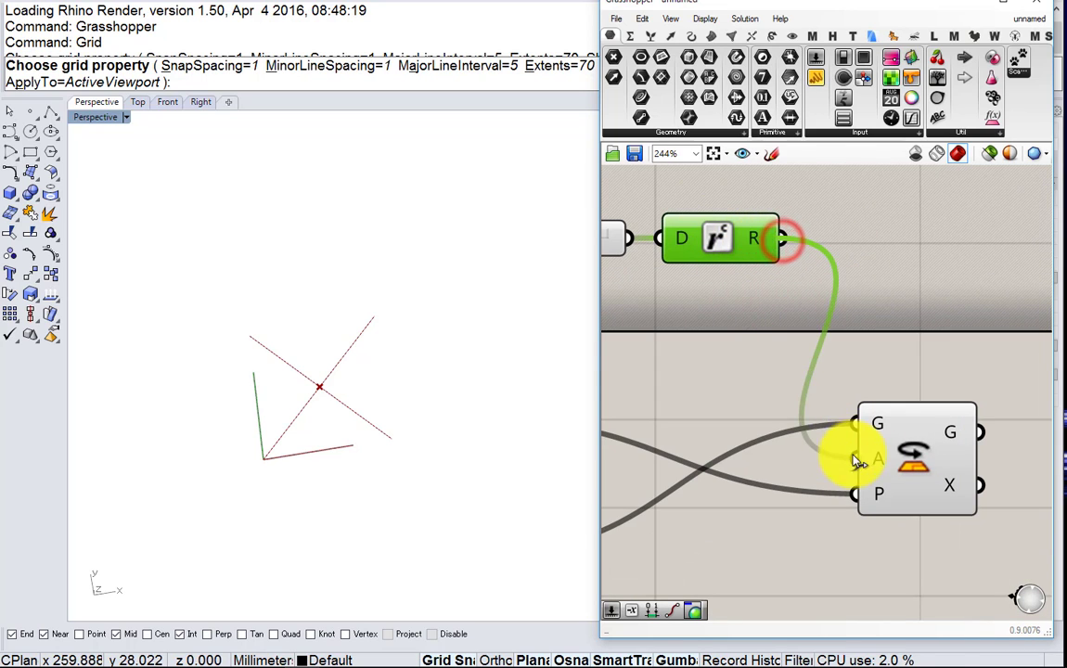
Set the Degrees slider to 38
{"action": "right_click_drag", "start_coordinate": [746, 375], "coordinate": [888, 375]}
{"action": "scroll", "coordinate": [886, 378], "scroll_direction": "down", "scroll_amount": 2}
{"action": "left_click", "coordinate": [976, 430]}
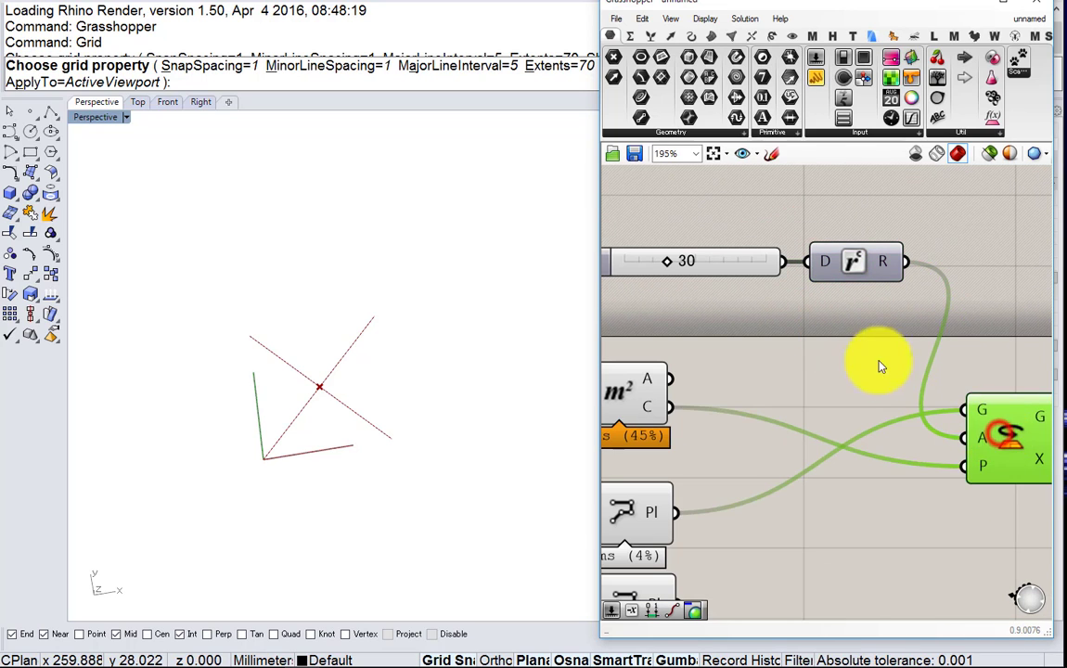
{"action": "scroll", "coordinate": [847, 353], "scroll_direction": "down", "scroll_amount": 2}
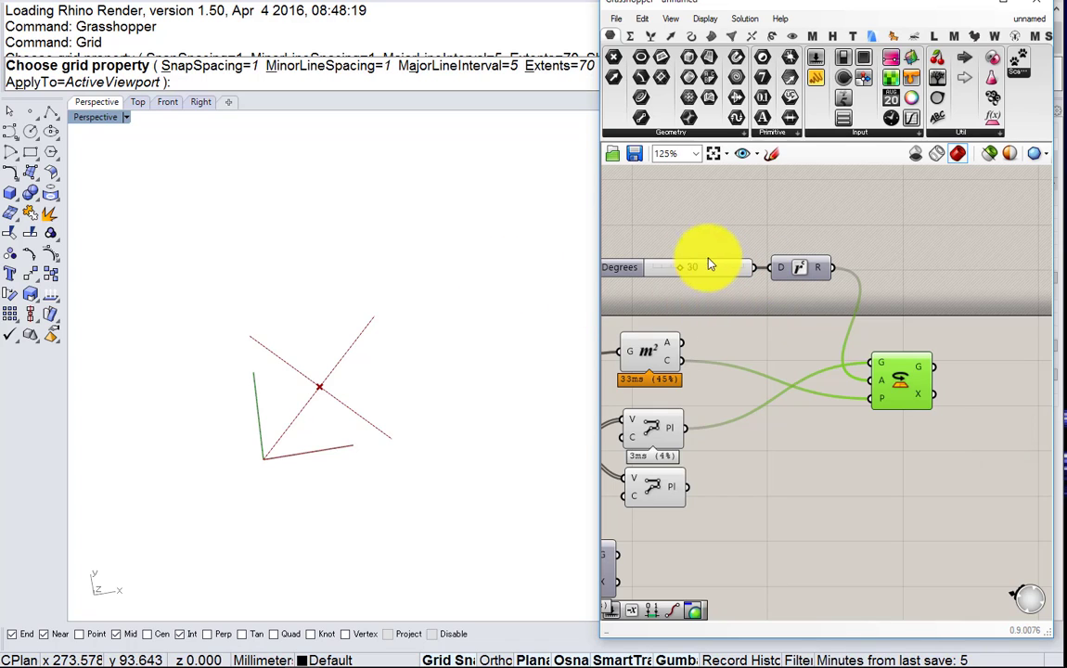
{"action": "mouse_move", "coordinate": [683, 270]}
{"action": "left_mouse_down"}
{"action": "mouse_move", "coordinate": [724, 268]}
{"action": "mouse_move", "coordinate": [696, 271]}
{"action": "left_mouse_up"}
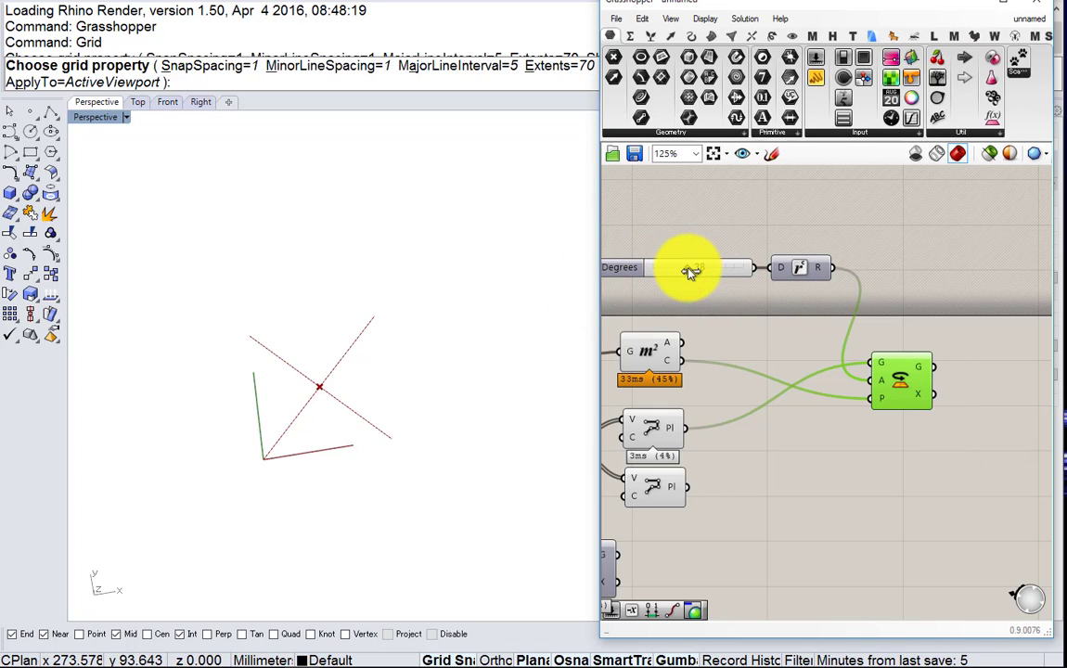
Nudge the upper PolyLine component closer to the Area component and inspect both components' geometry in the Rhino viewport
{"action": "left_click", "coordinate": [652, 430]}
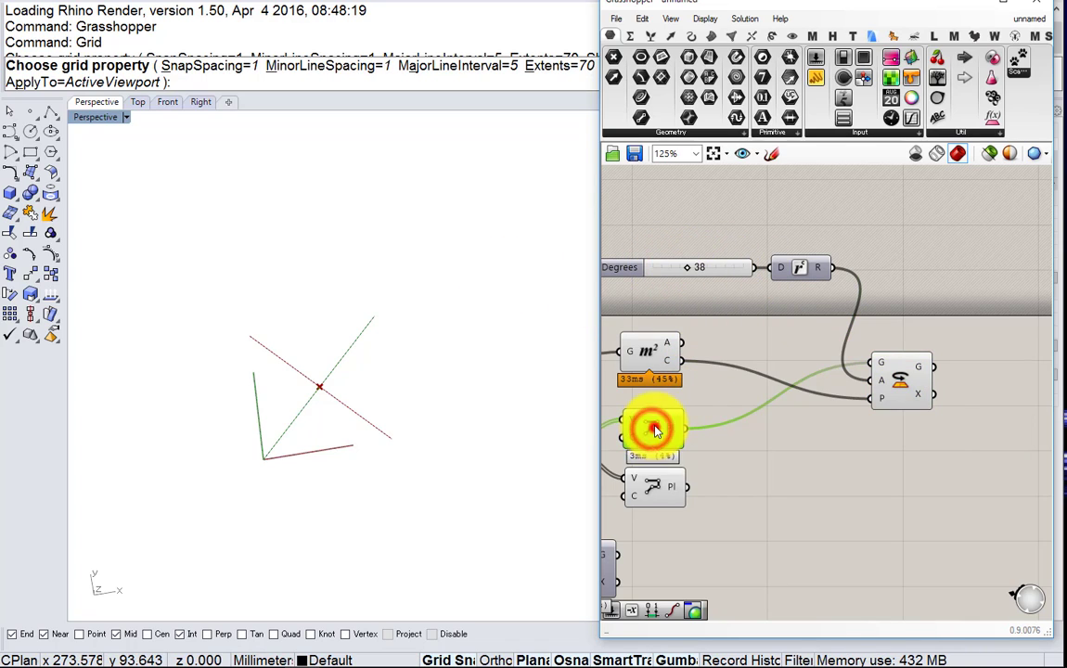
{"action": "left_click_drag", "start_coordinate": [652, 429], "coordinate": [648, 419]}
{"action": "left_click", "coordinate": [659, 346]}
{"action": "right_click_drag", "start_coordinate": [400, 368], "coordinate": [583, 347]}
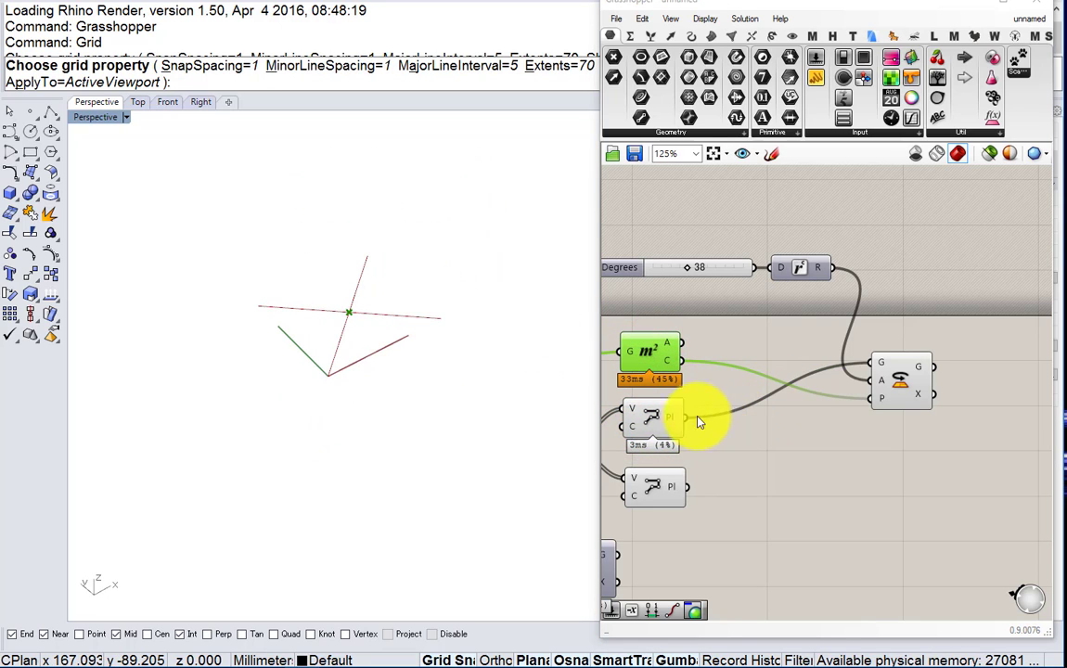
{"action": "left_click", "coordinate": [648, 415]}
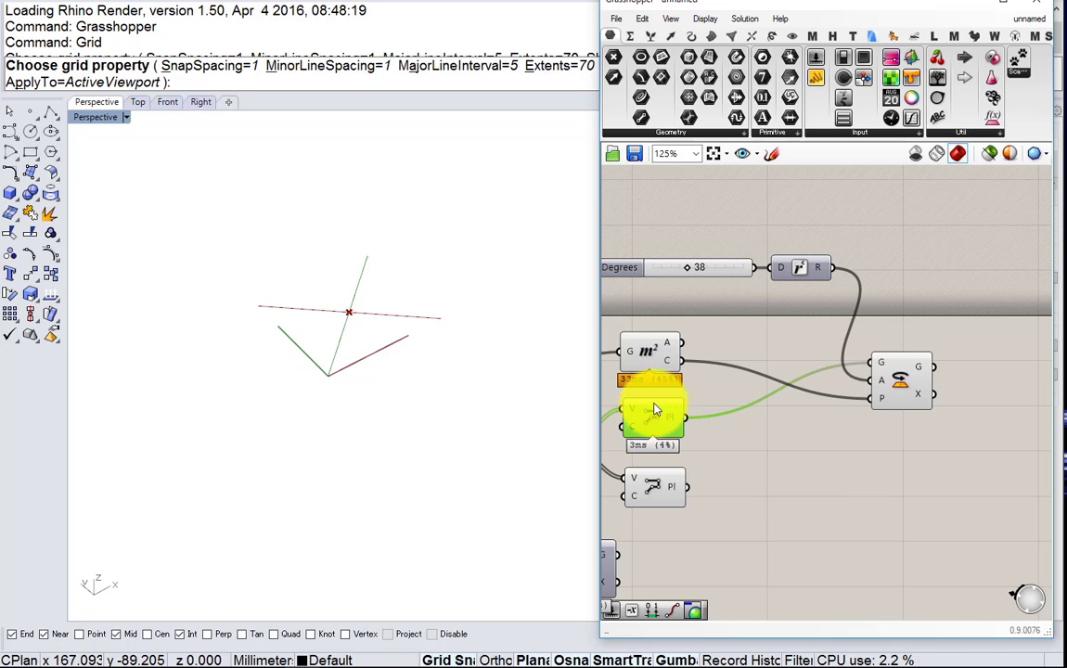
{"action": "mouse_move", "coordinate": [673, 362]}
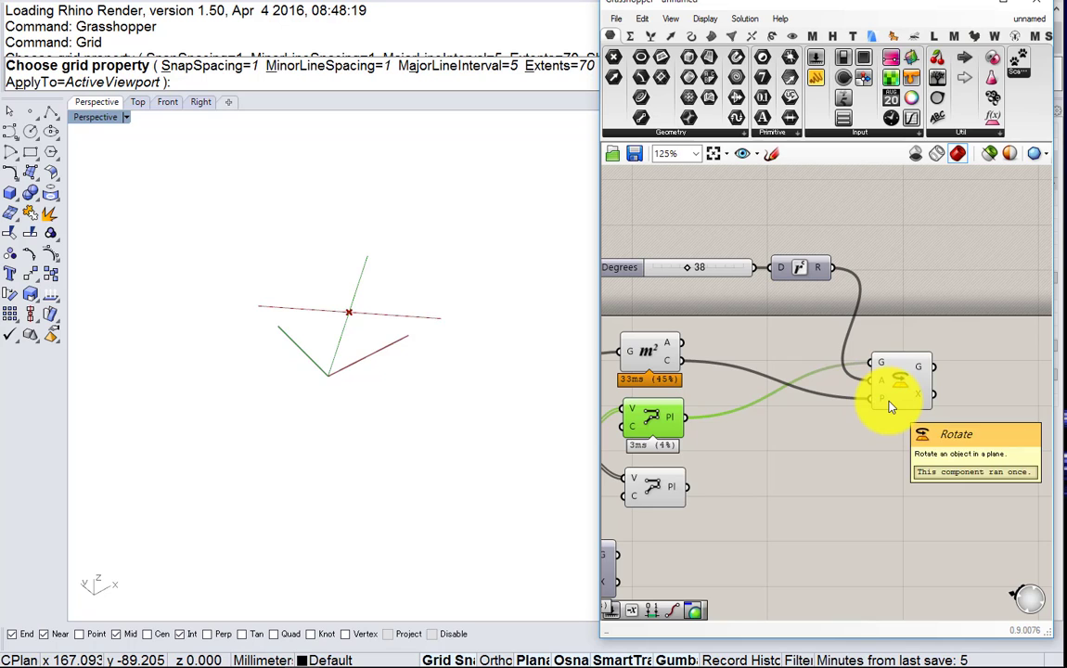
Set the Degrees slider to 67 and select the connected Rotate component to check its geometry in the viewport
{"action": "left_click_drag", "start_coordinate": [686, 268], "coordinate": [713, 270]}
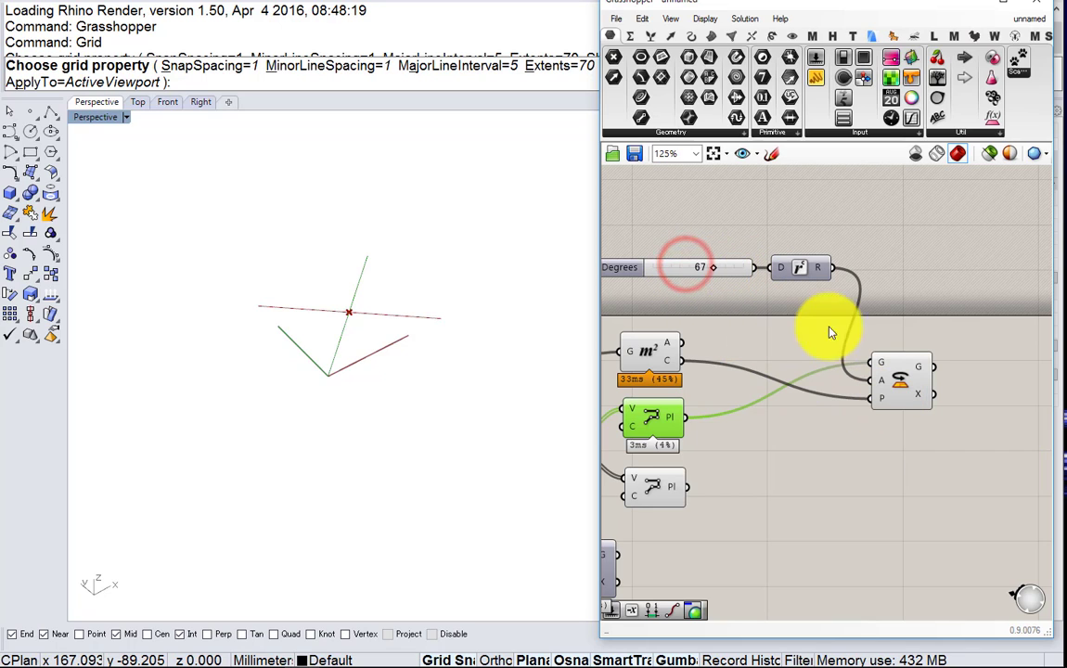
{"action": "left_click", "coordinate": [912, 380]}
{"action": "right_click_drag", "start_coordinate": [414, 258], "coordinate": [327, 260]}
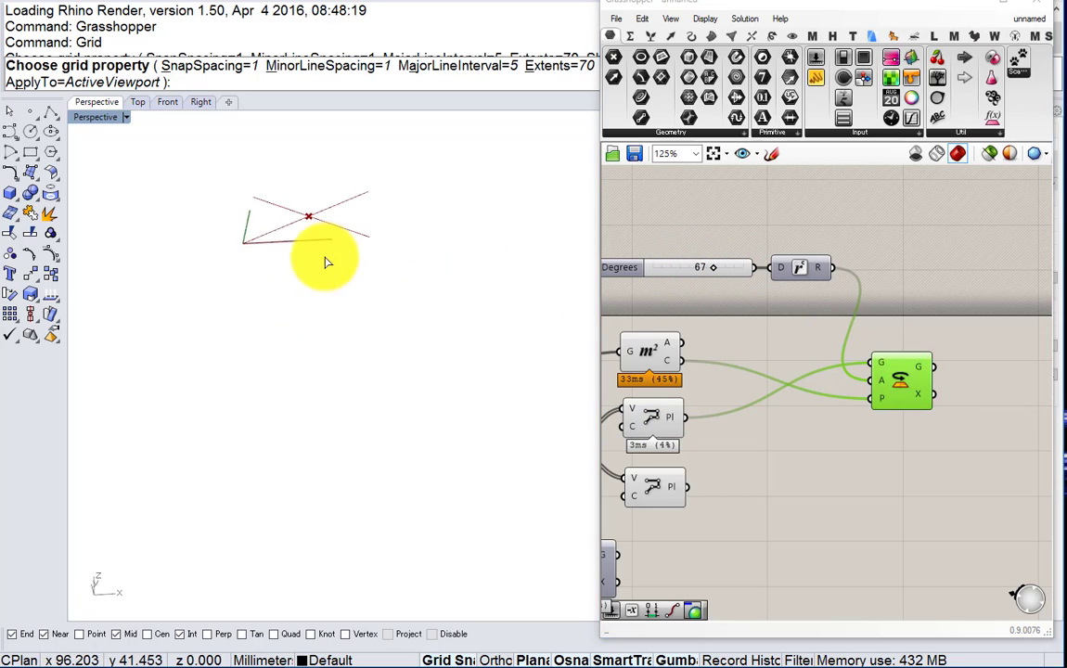
{"action": "scroll", "coordinate": [323, 256], "scroll_direction": "down", "scroll_amount": 10}
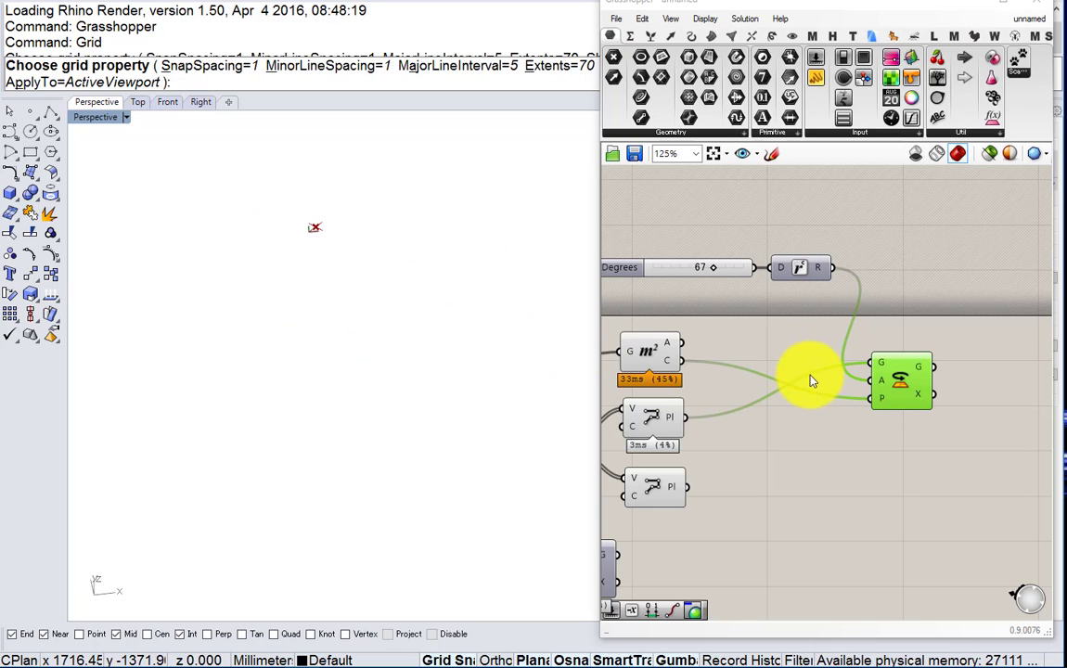
Examine the Rotate component's output around the diagonals in the Perspective viewport and end the pending Grid command
{"action": "middle_click", "coordinate": [928, 388]}
{"action": "left_click", "coordinate": [963, 430]}
{"action": "right_click_drag", "start_coordinate": [416, 292], "coordinate": [341, 258]}
{"action": "scroll", "coordinate": [312, 252], "scroll_direction": "up", "scroll_amount": 6}
{"action": "scroll", "coordinate": [311, 260], "scroll_direction": "up", "scroll_amount": 10}
{"action": "right_click", "coordinate": [382, 317]}
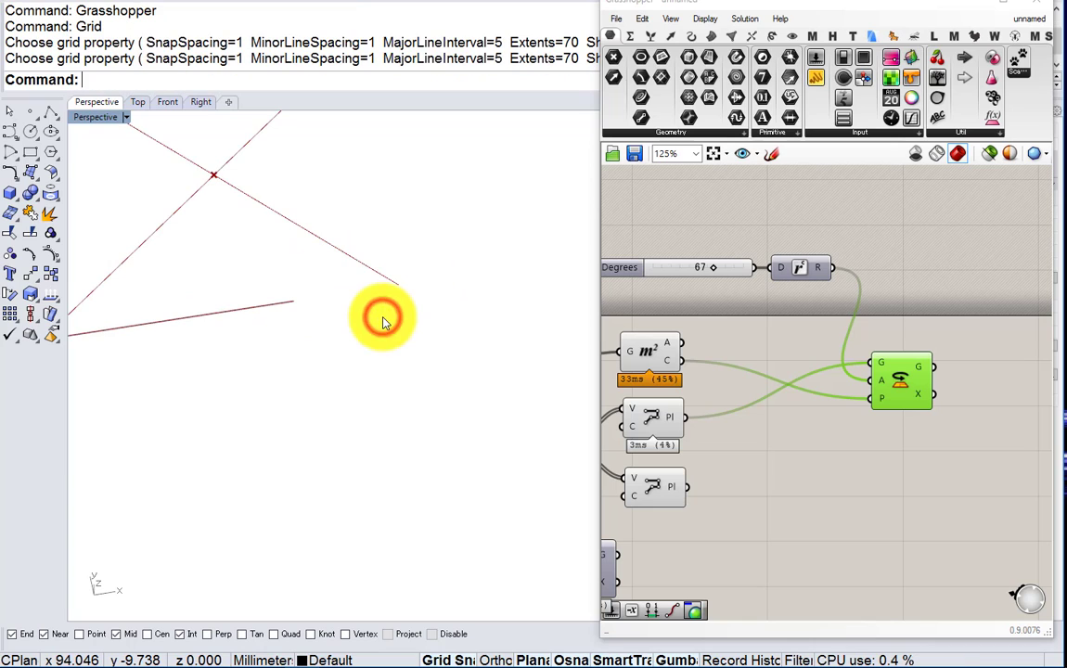
{"action": "right_click_drag", "start_coordinate": [383, 318], "coordinate": [409, 309]}
{"action": "scroll", "coordinate": [477, 333], "scroll_direction": "down", "scroll_amount": 4}
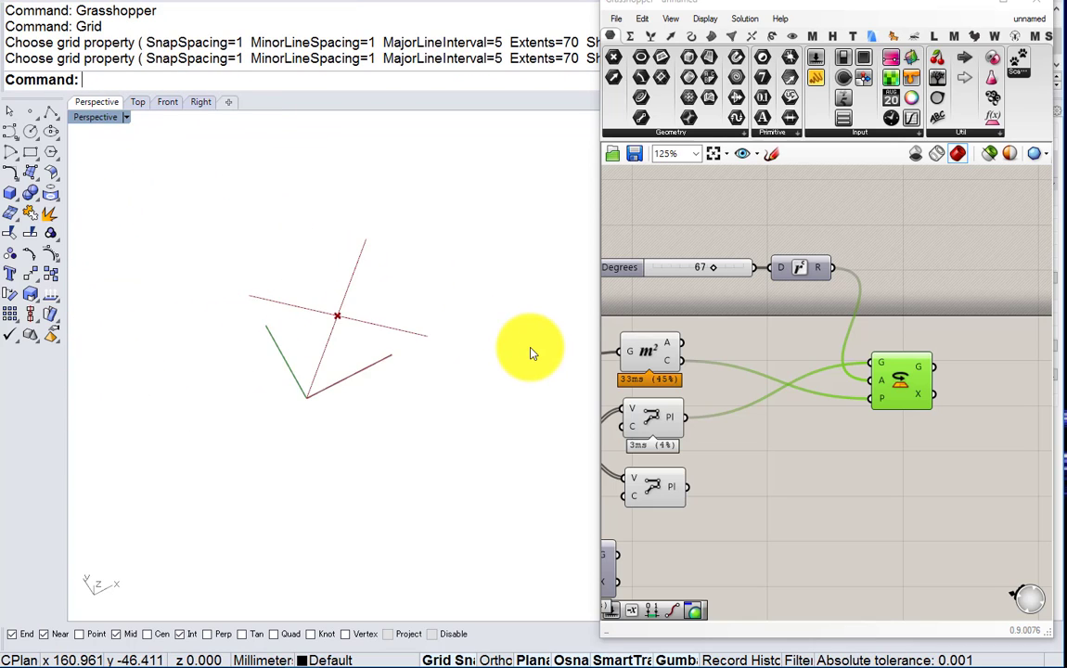
{"action": "scroll", "coordinate": [461, 336], "scroll_direction": "up", "scroll_amount": 5}
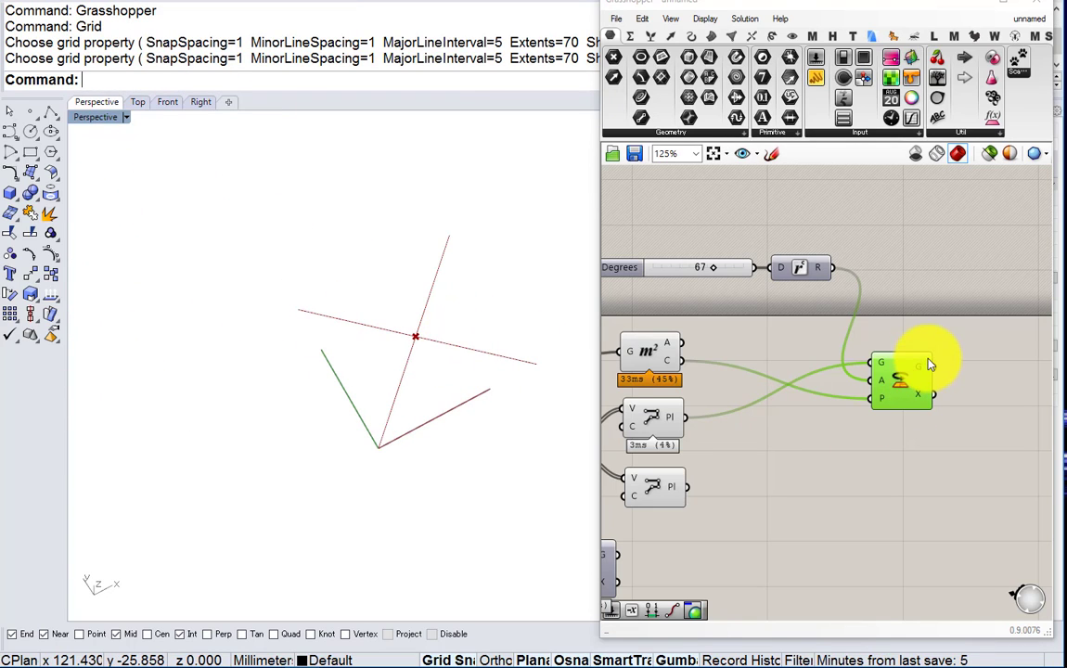
Examine the Rotate, PolyLine and Dispatch outputs back along the wires to trace which vertices feed the rotated diagonal
{"action": "mouse_move", "coordinate": [926, 370]}
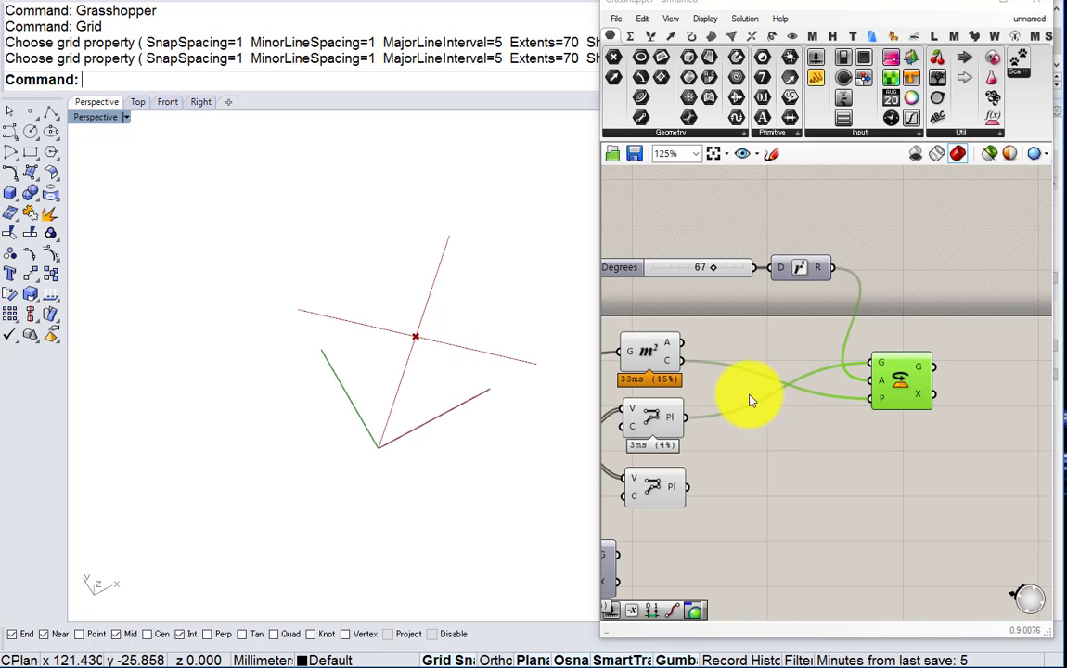
{"action": "mouse_move", "coordinate": [679, 421]}
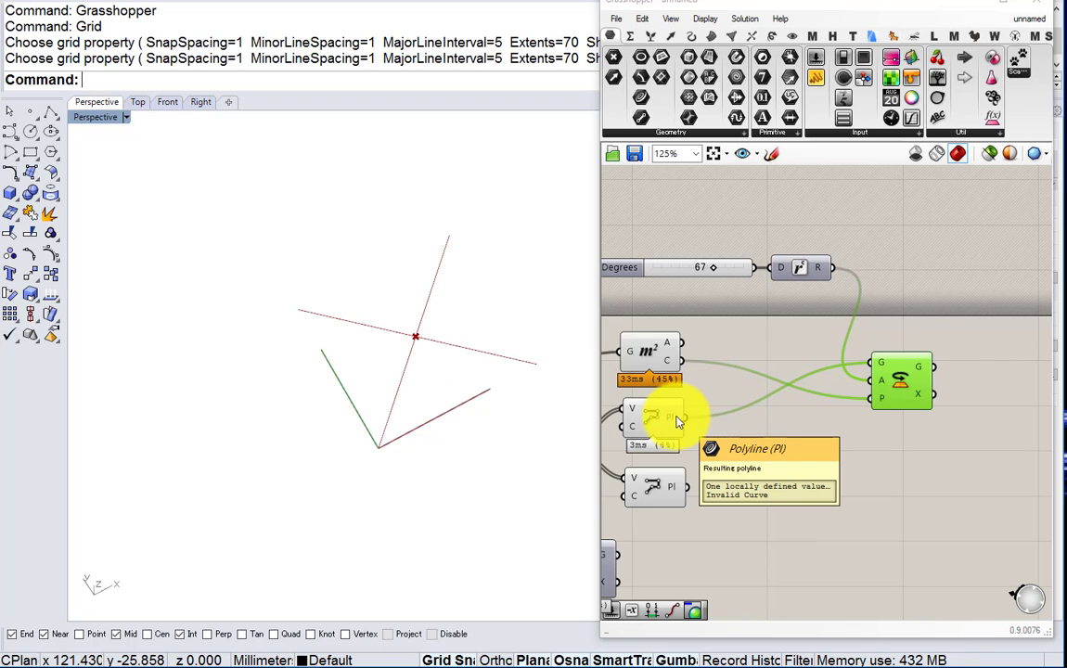
{"action": "right_click_drag", "start_coordinate": [678, 421], "coordinate": [880, 403]}
{"action": "scroll", "coordinate": [865, 409], "scroll_direction": "down", "scroll_amount": 1}
{"action": "scroll", "coordinate": [793, 417], "scroll_direction": "up", "scroll_amount": 1}
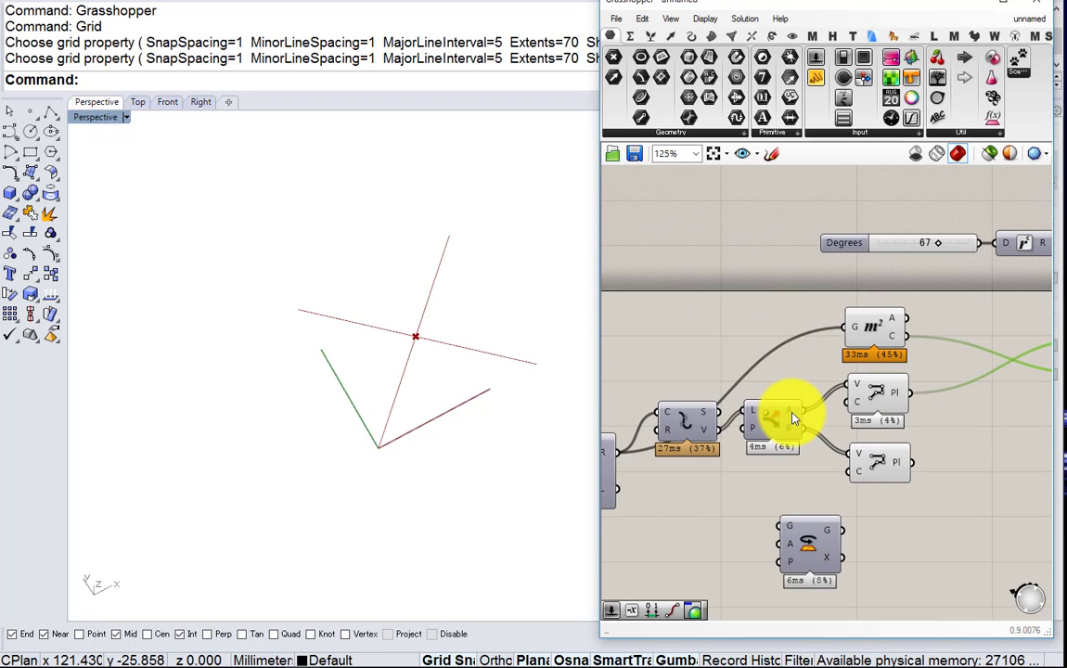
{"action": "mouse_move", "coordinate": [793, 419]}
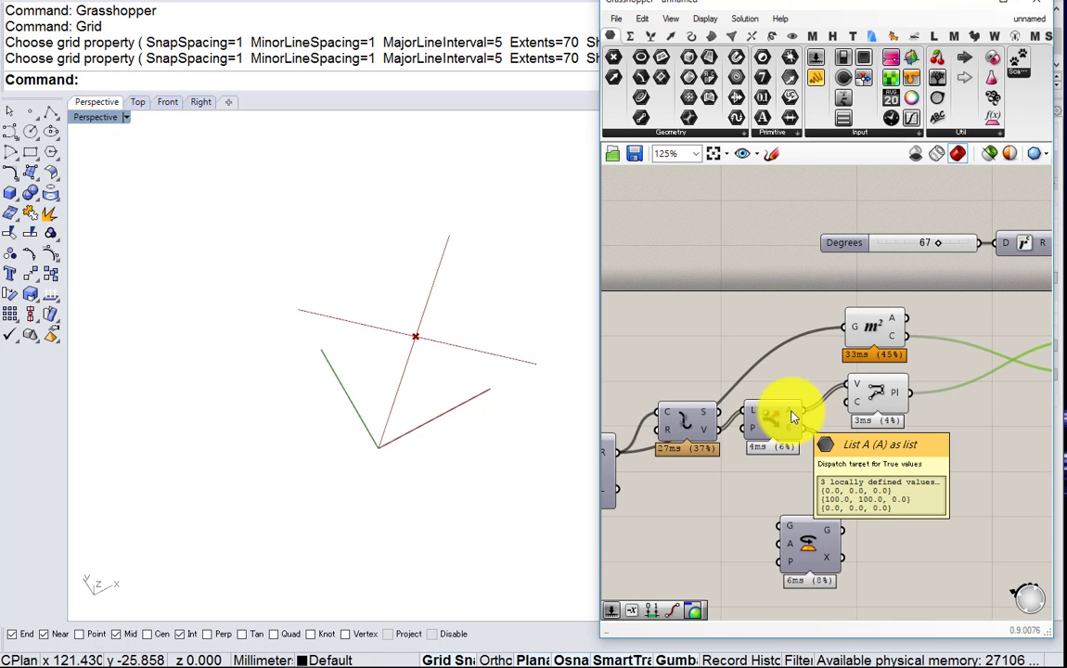
{"action": "right_click_drag", "start_coordinate": [744, 424], "coordinate": [917, 455]}
{"action": "scroll", "coordinate": [778, 417], "scroll_direction": "up", "scroll_amount": 2}
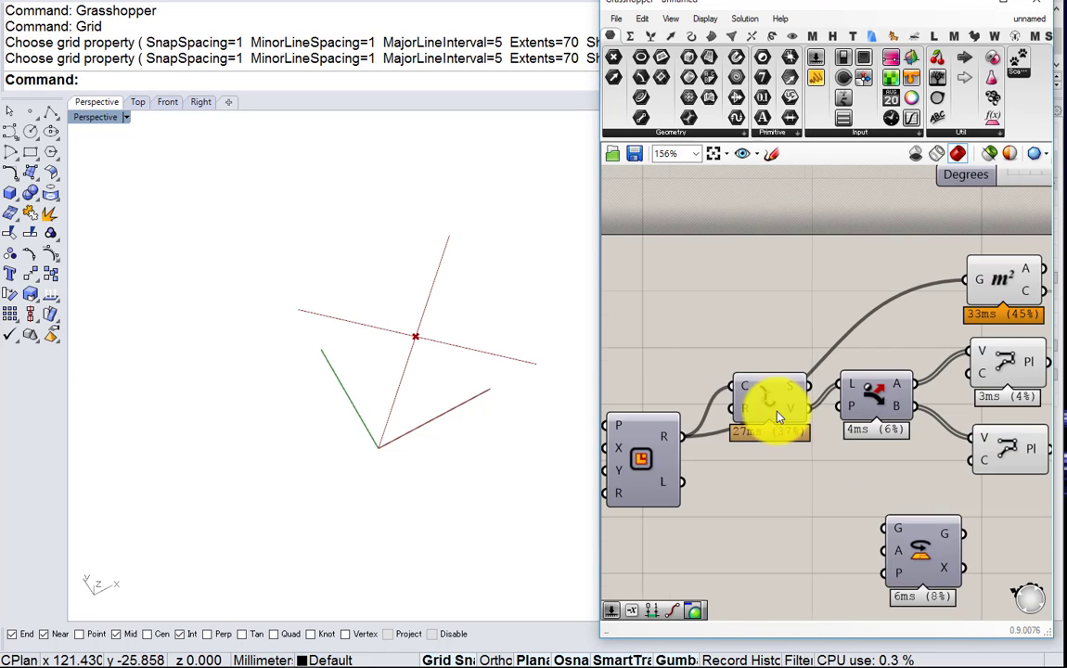
Move the Explode component below the Area wire and shift the Dispatch and PolyLine components away from it to make room
{"action": "left_click_drag", "start_coordinate": [758, 438], "coordinate": [768, 492]}
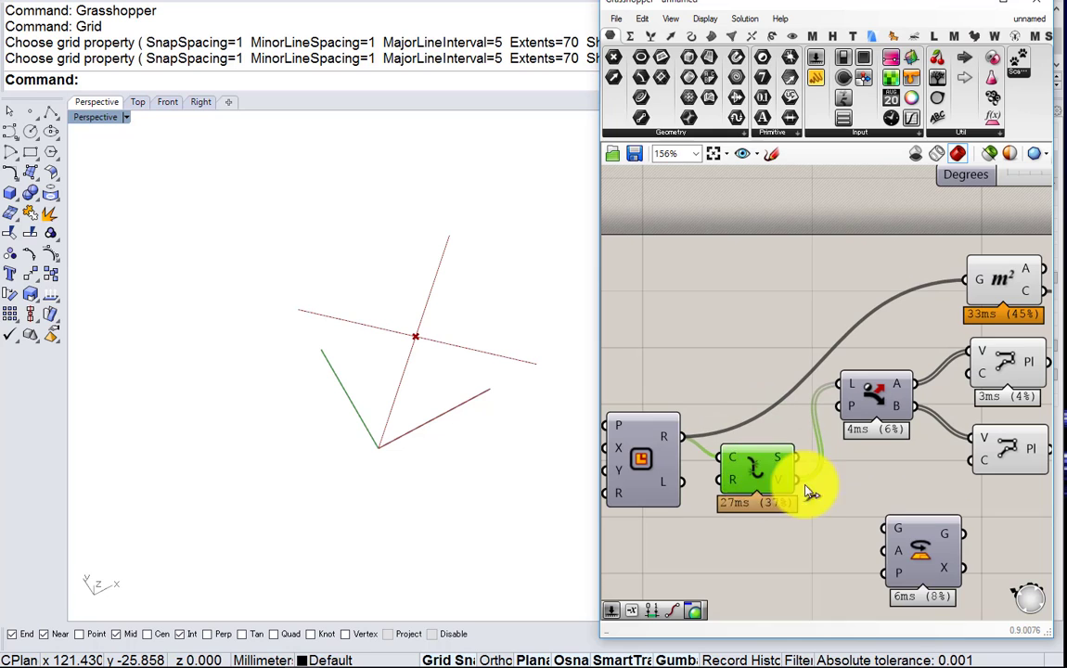
{"action": "right_click_drag", "start_coordinate": [840, 511], "coordinate": [723, 484]}
{"action": "scroll", "coordinate": [727, 473], "scroll_direction": "up", "scroll_amount": 1}
{"action": "right_click_drag", "start_coordinate": [741, 445], "coordinate": [682, 401]}
{"action": "scroll", "coordinate": [682, 402], "scroll_direction": "down", "scroll_amount": 2}
{"action": "left_click_drag", "start_coordinate": [875, 432], "coordinate": [705, 299]}
{"action": "left_click_drag", "start_coordinate": [696, 334], "coordinate": [822, 355]}
{"action": "left_click", "coordinate": [698, 329]}
Search for a component that drops the duplicate vertex and place Cull Index between the Explode and Dispatch components
{"action": "double_click", "coordinate": [705, 395]}
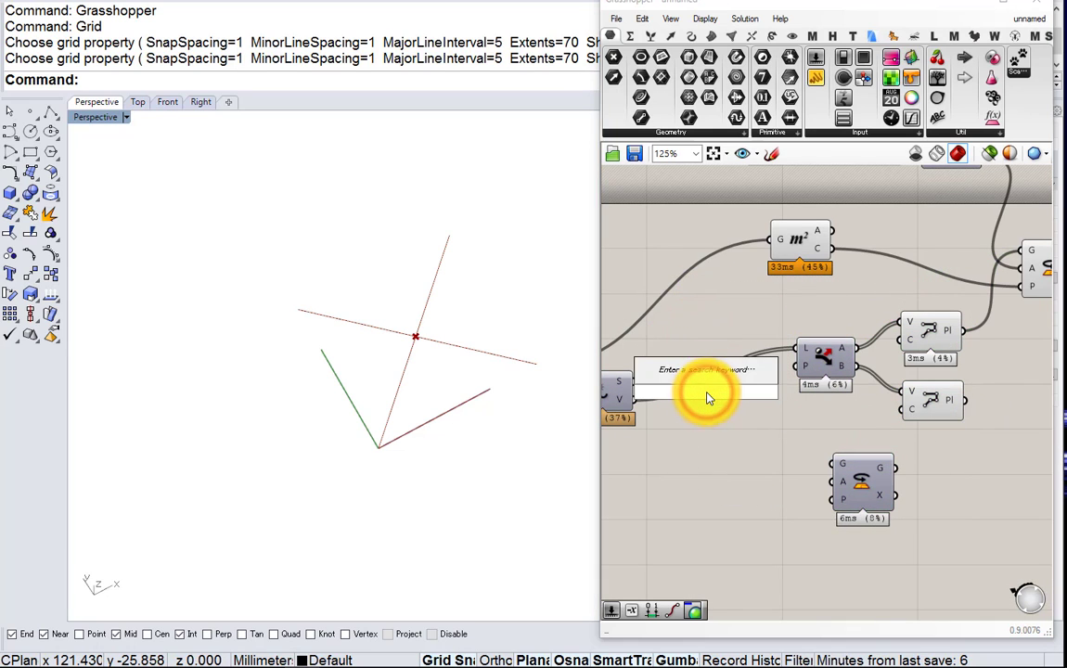
{"action": "type", "text": "remove"}
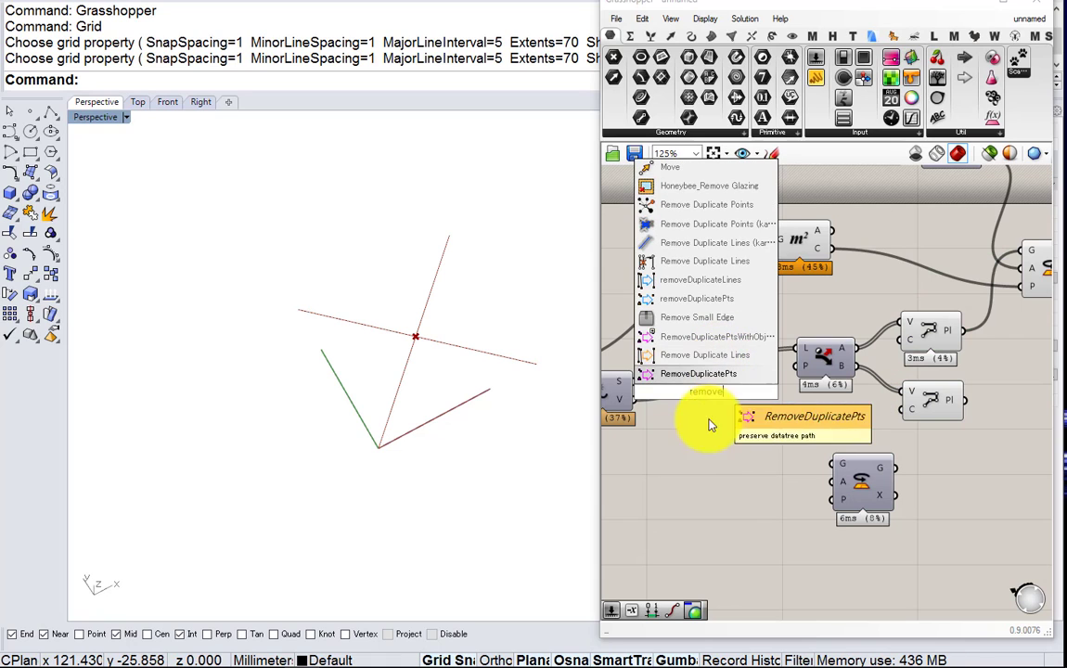
{"action": "double_click", "coordinate": [692, 455]}
{"action": "type", "text": "cull"}
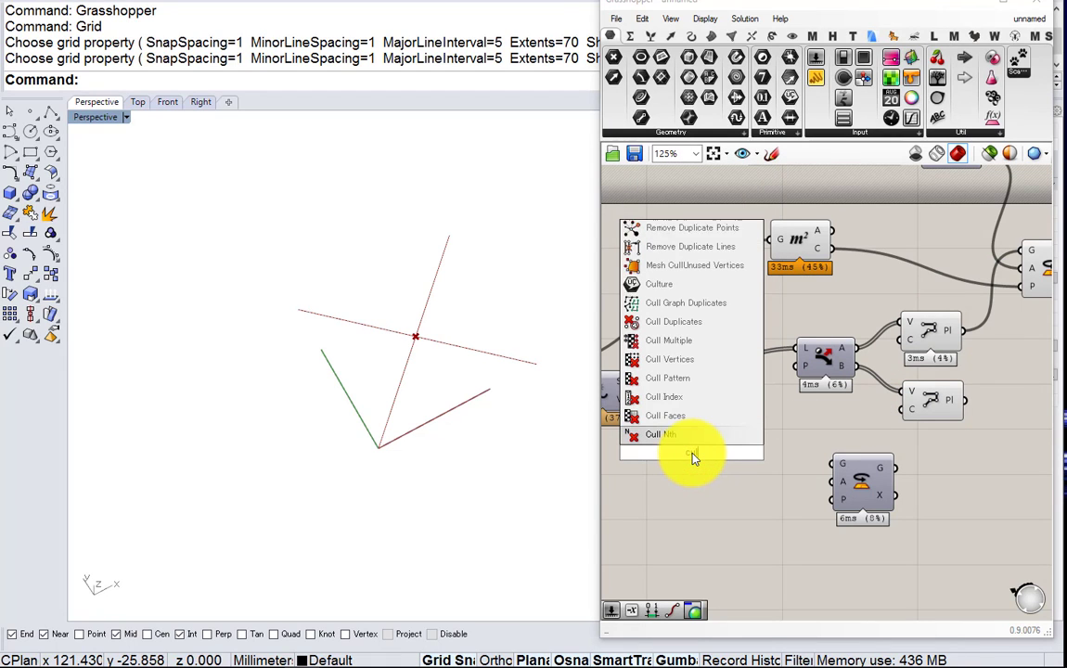
{"action": "left_click", "coordinate": [668, 379]}
{"action": "scroll", "coordinate": [652, 394], "scroll_direction": "up", "scroll_amount": 2}
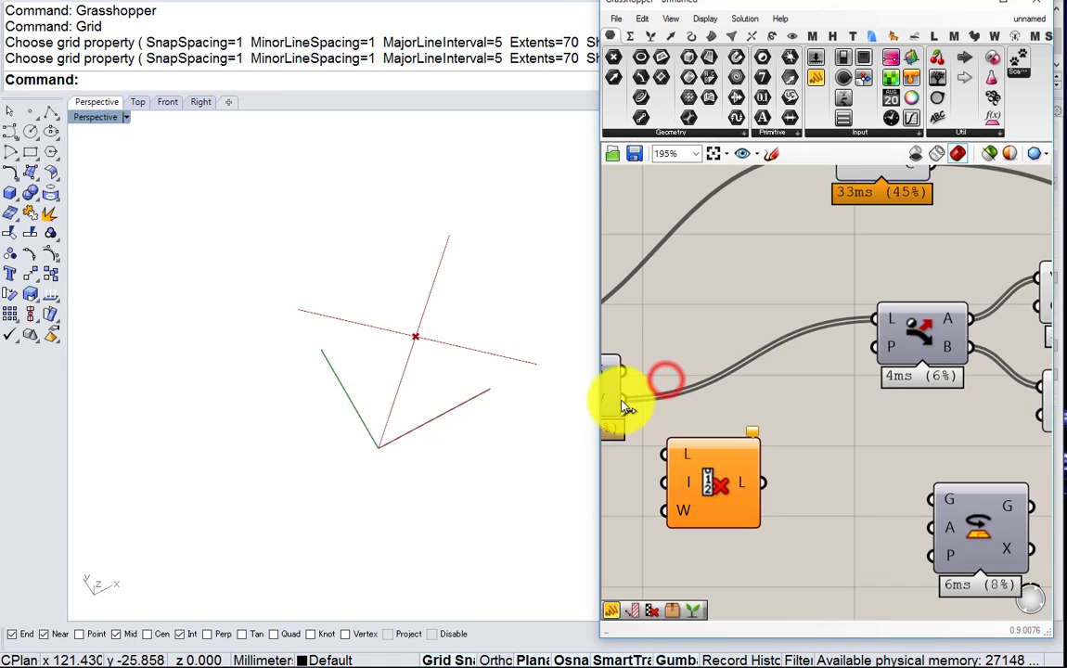
Connect the exploded vertices to Cull Index's list input, reverse that input and commit an integer for its index input
{"action": "left_click_drag", "start_coordinate": [623, 400], "coordinate": [674, 458]}
{"action": "right_click", "coordinate": [676, 458]}
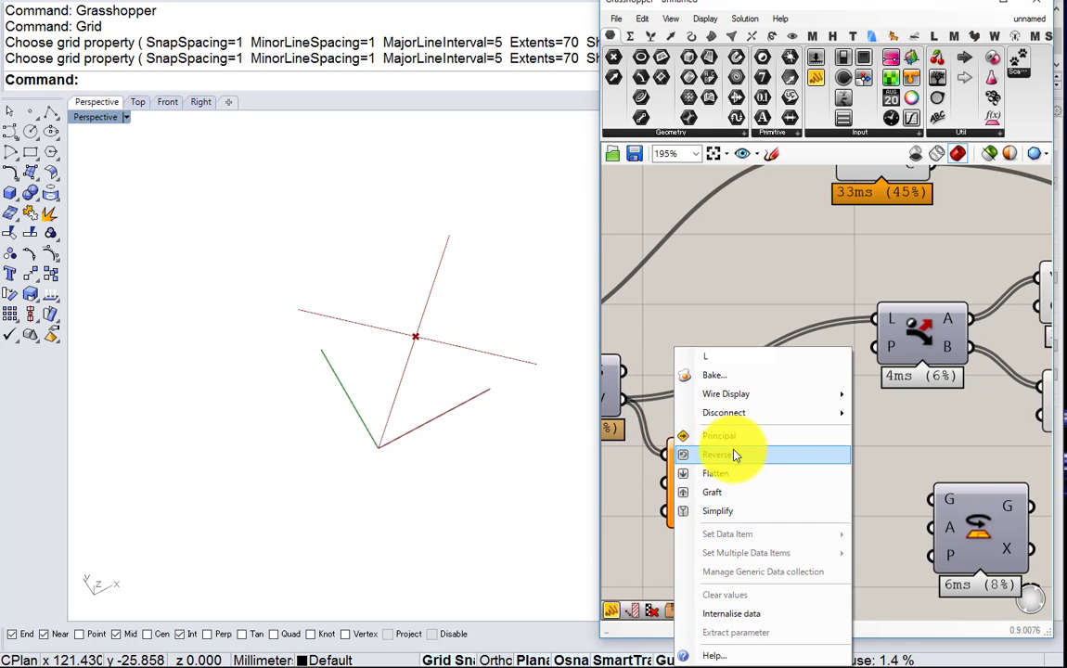
{"action": "left_click", "coordinate": [729, 454]}
{"action": "right_click", "coordinate": [668, 485]}
{"action": "left_click", "coordinate": [727, 534]}
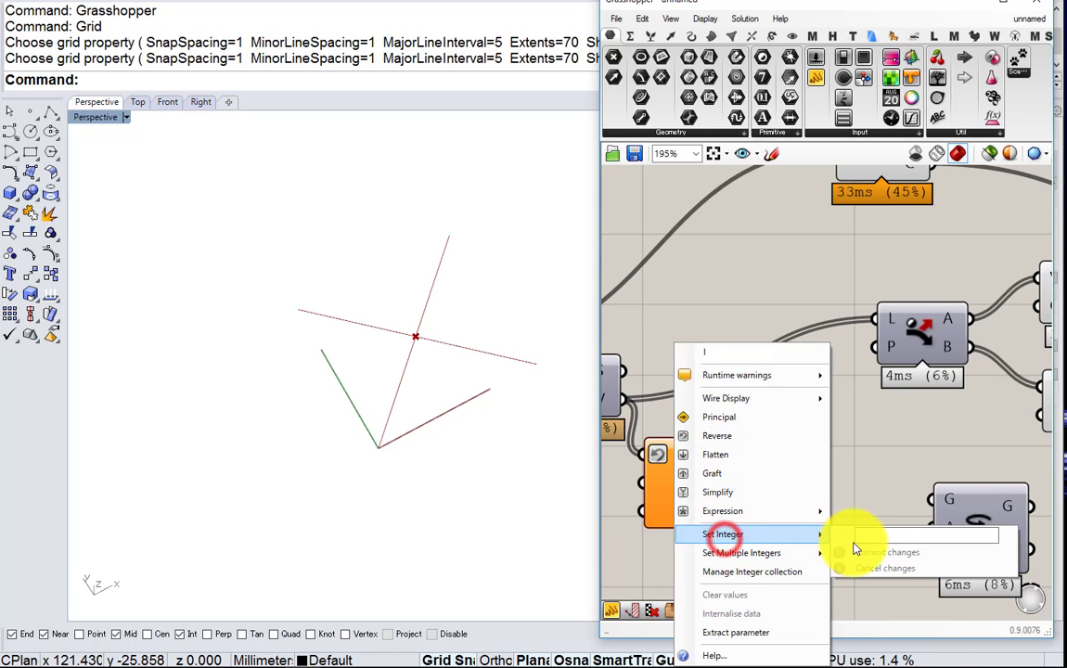
{"action": "left_click", "coordinate": [873, 538]}
{"action": "left_click", "coordinate": [873, 553]}
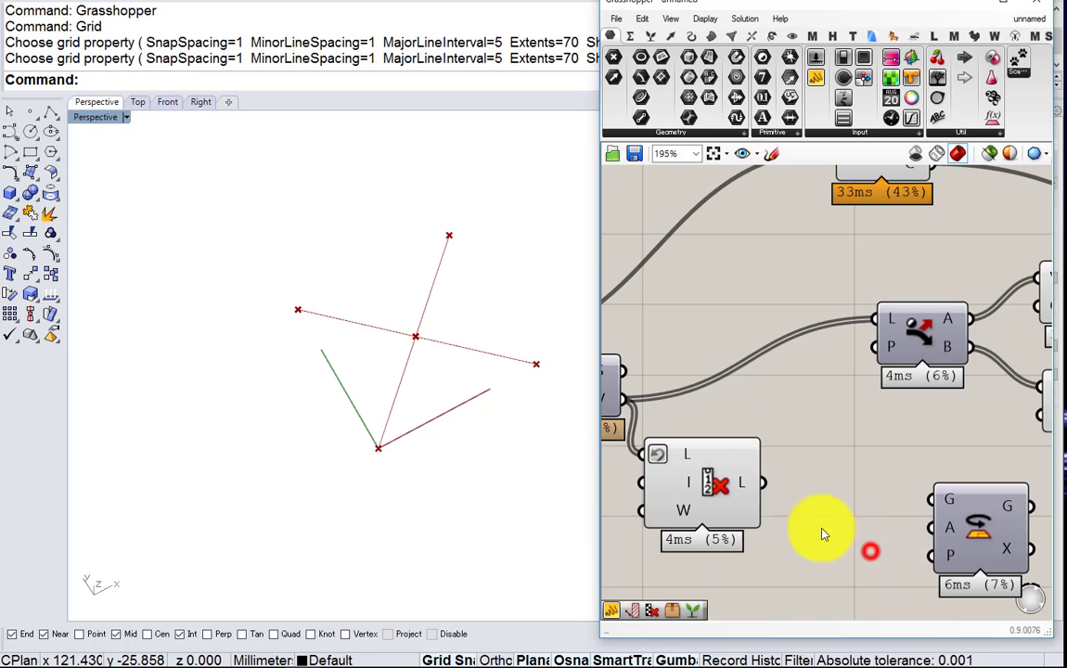
Reverse Cull Index's output, wire it into Dispatch's list input, place the component in line between them and disable its preview
{"action": "right_click", "coordinate": [762, 487]}
{"action": "left_click", "coordinate": [784, 541]}
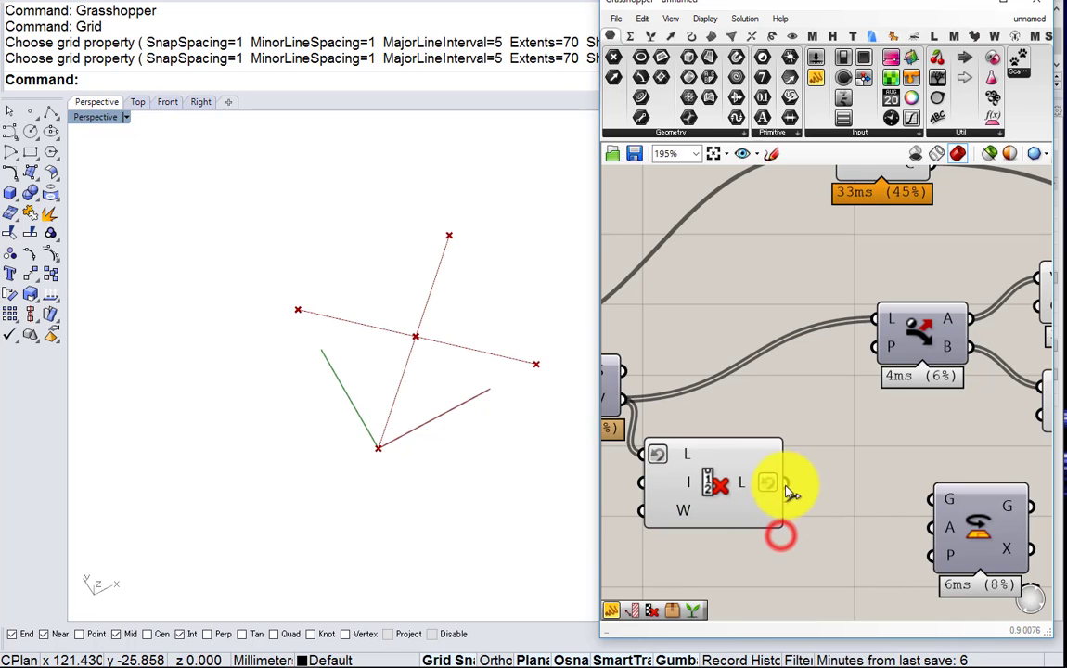
{"action": "left_click_drag", "start_coordinate": [763, 484], "coordinate": [874, 320]}
{"action": "left_click_drag", "start_coordinate": [686, 470], "coordinate": [716, 385]}
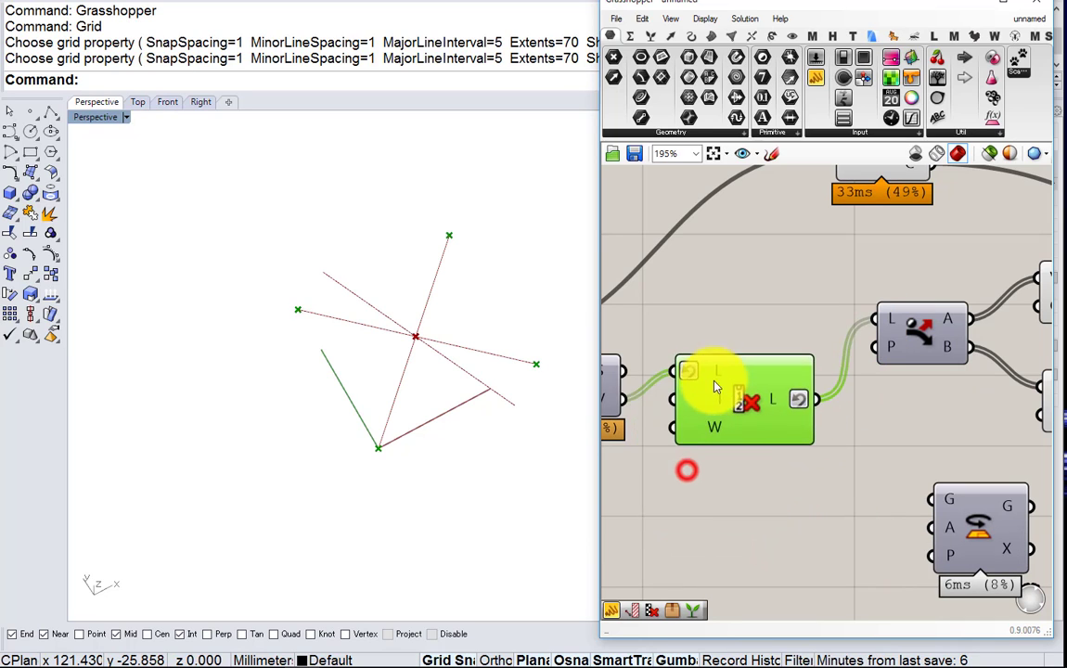
{"action": "middle_click", "coordinate": [715, 385]}
{"action": "left_click", "coordinate": [742, 352]}
Set the Degrees slider to 4
{"action": "scroll", "coordinate": [739, 352], "scroll_direction": "down", "scroll_amount": 5}
{"action": "scroll", "coordinate": [742, 355], "scroll_direction": "up", "scroll_amount": 4}
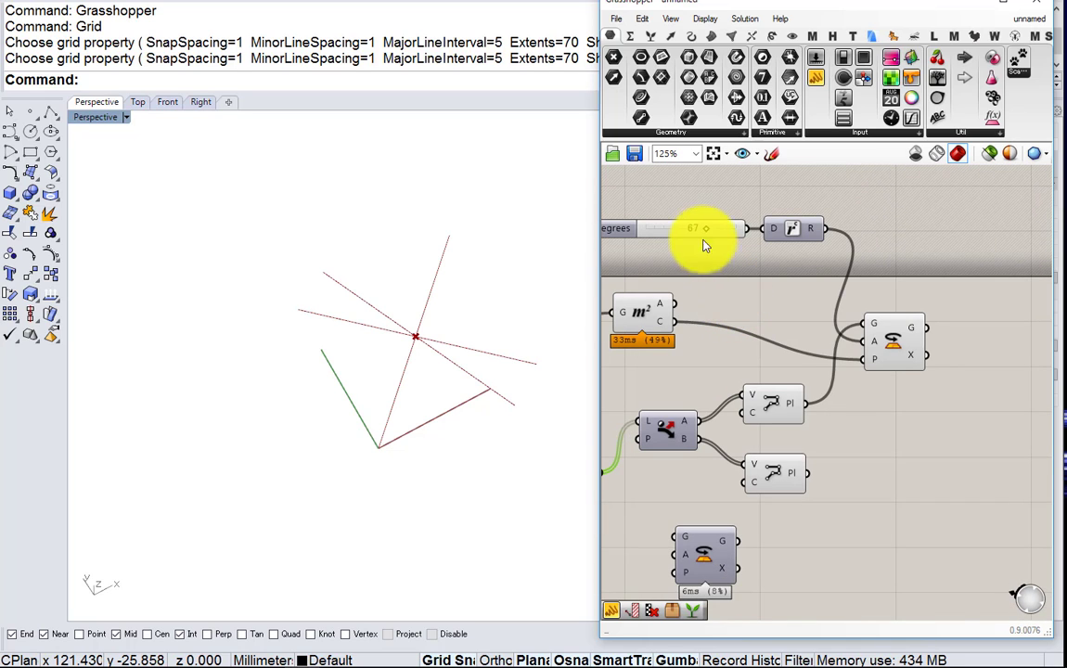
{"action": "mouse_move", "coordinate": [652, 234]}
{"action": "left_mouse_down"}
{"action": "mouse_move", "coordinate": [638, 231]}
{"action": "mouse_move", "coordinate": [670, 232]}
{"action": "mouse_move", "coordinate": [648, 233]}
{"action": "left_mouse_up"}
{"action": "right_click_drag", "start_coordinate": [704, 250], "coordinate": [817, 310]}
{"action": "scroll", "coordinate": [720, 288], "scroll_direction": "up", "scroll_amount": 2}
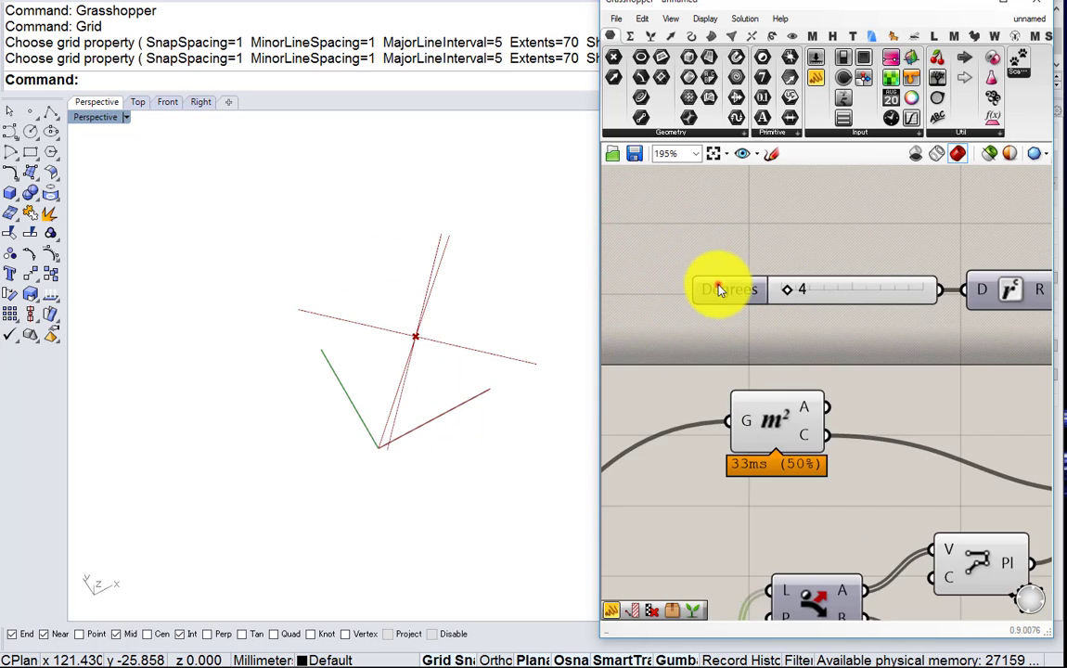
Set the Degrees slider's numeric domain to a minimum of -45 and a maximum of 45
{"action": "double_click", "coordinate": [718, 287]}
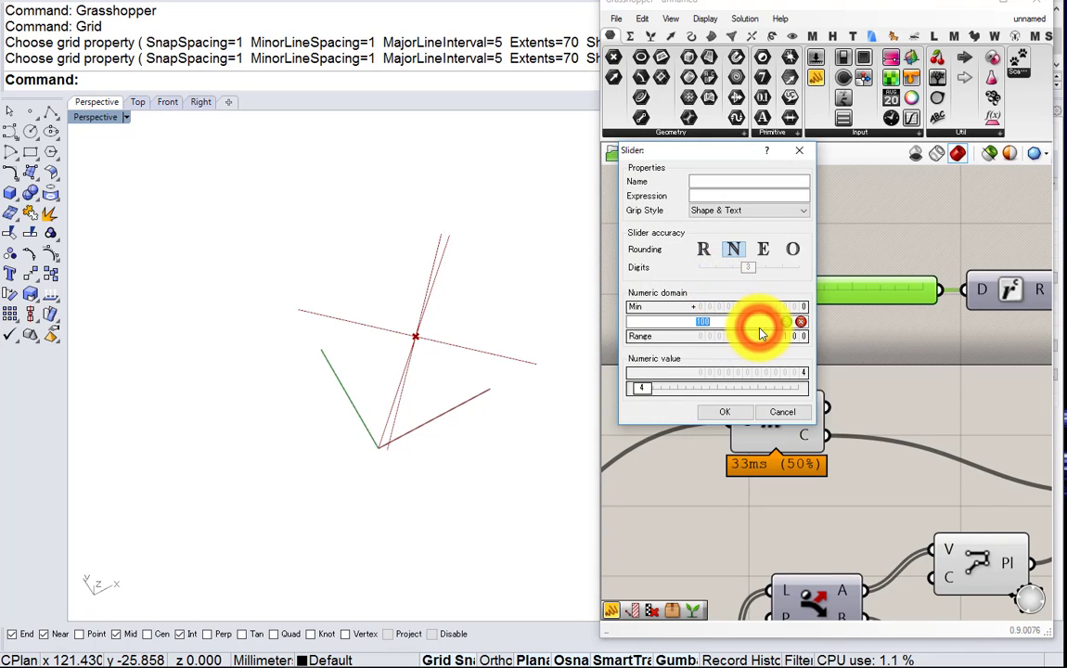
{"action": "type", "text": "45"}
{"action": "key", "text": "Return"}
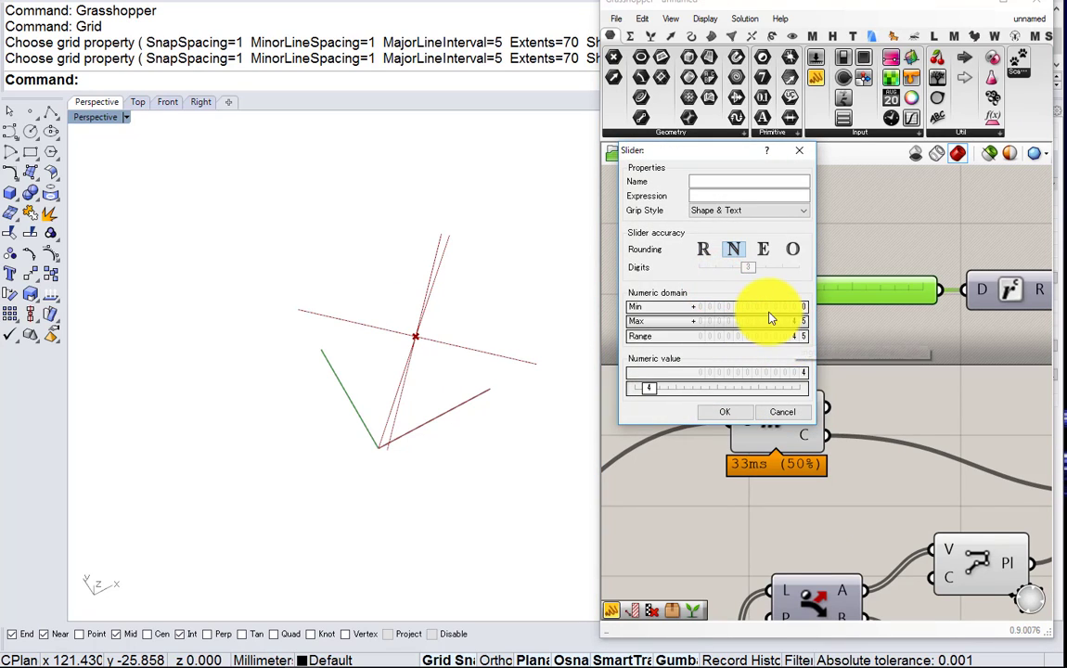
{"action": "left_click", "coordinate": [769, 309]}
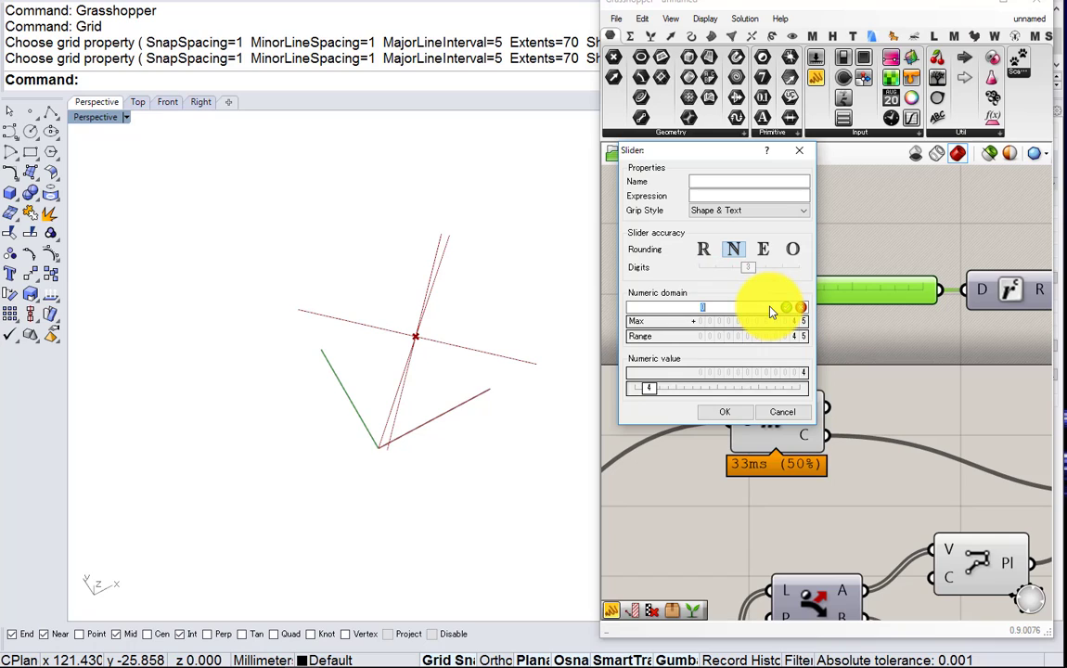
{"action": "key", "text": "BackSpace"}
{"action": "key", "text": "BackSpace"}
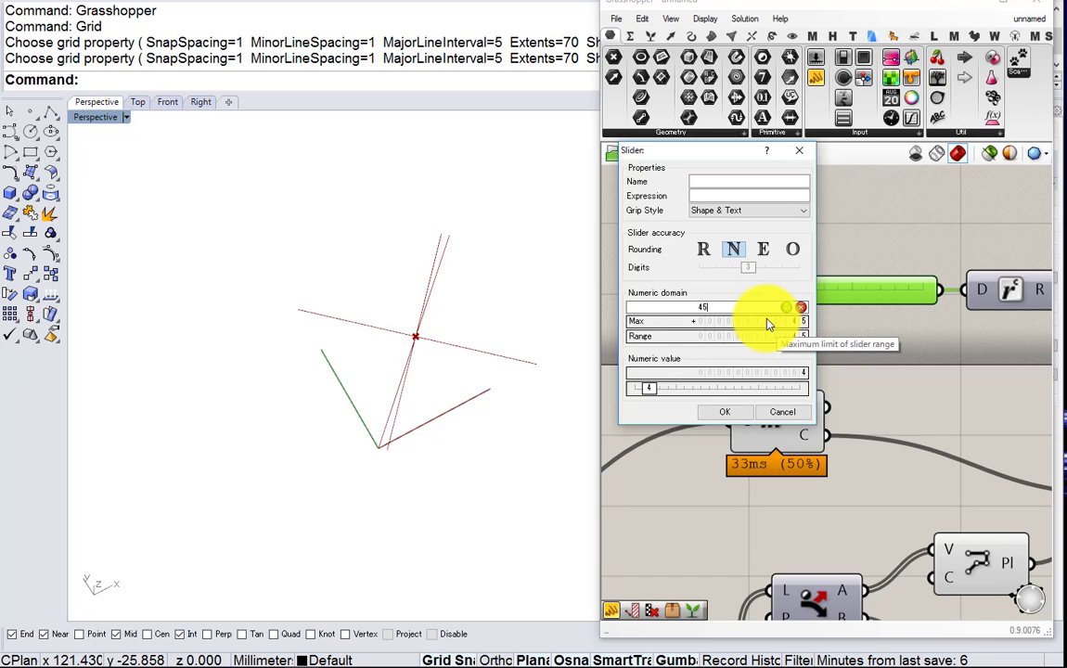
{"action": "type", "text": "-45"}
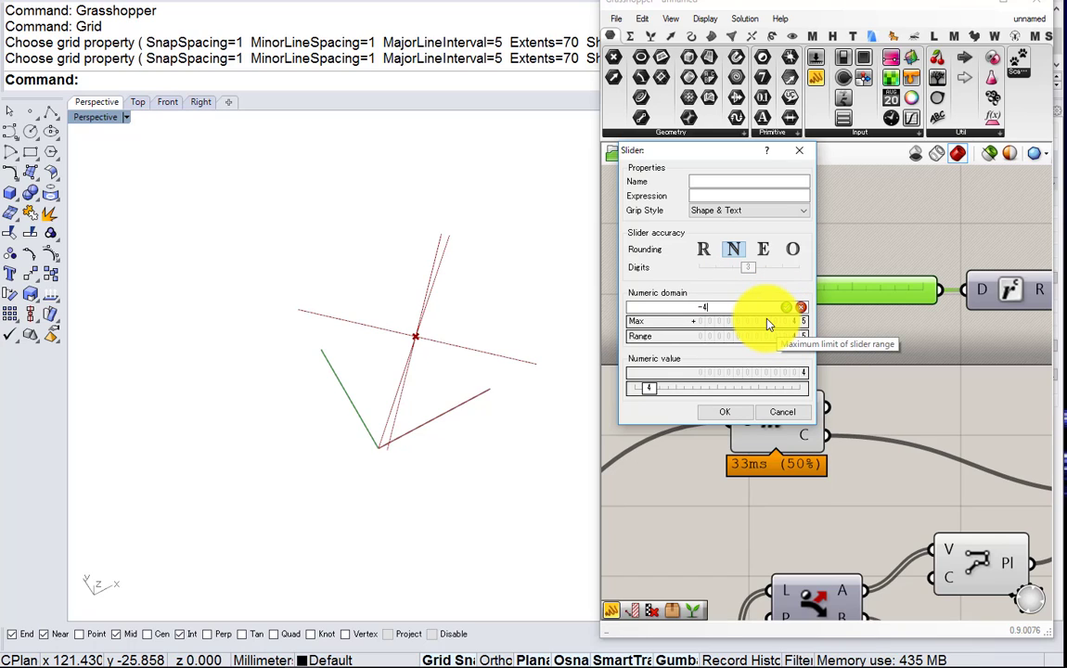
{"action": "key", "text": "Return"}
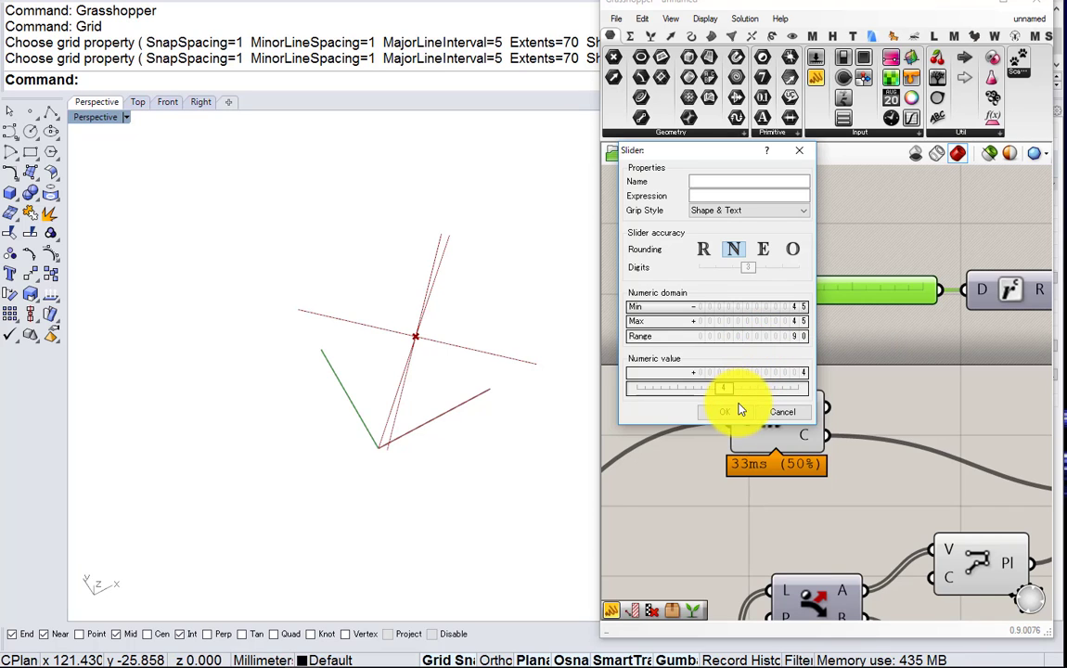
{"action": "left_click", "coordinate": [724, 411]}
Test the Degrees slider across negative and positive angles and leave it at 0
{"action": "scroll", "coordinate": [822, 388], "scroll_direction": "up", "scroll_amount": 3}
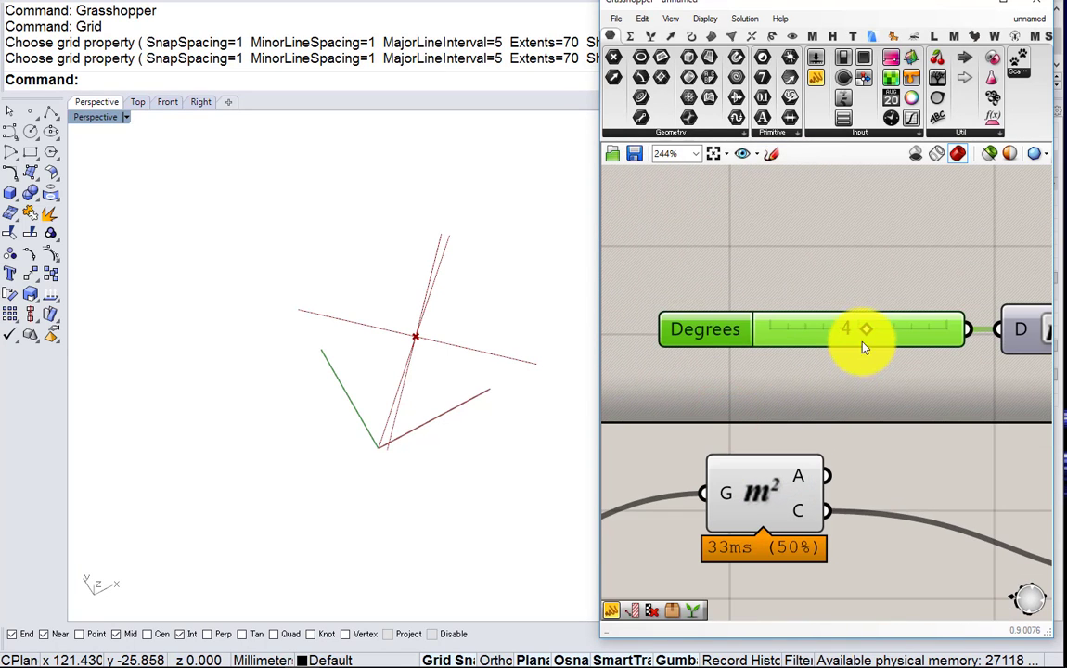
{"action": "left_click_drag", "start_coordinate": [841, 329], "coordinate": [806, 334]}
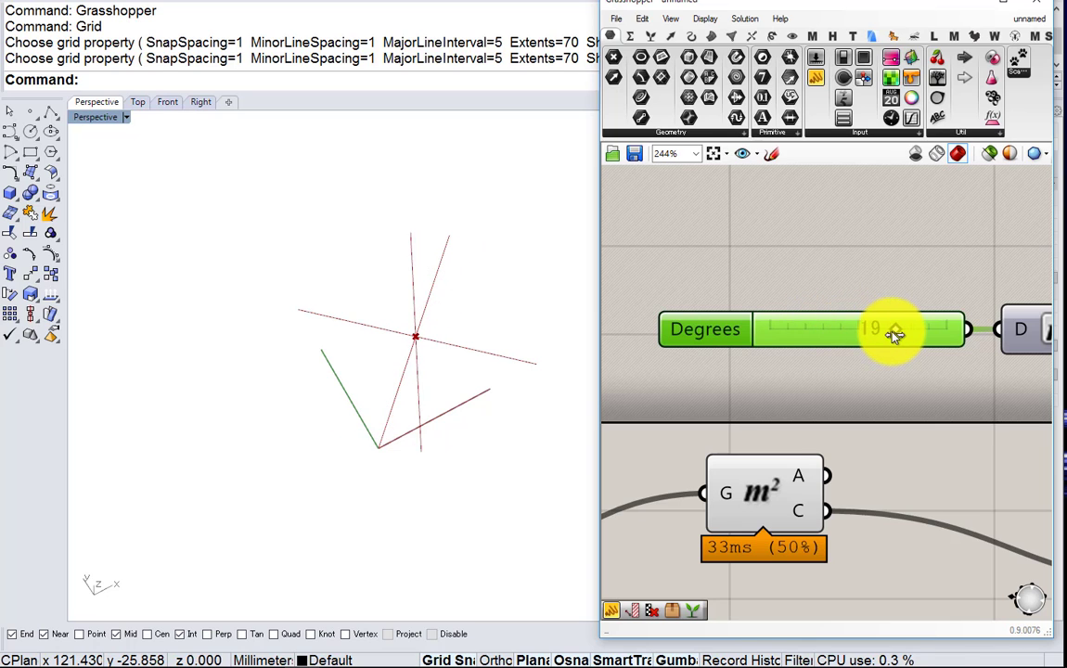
{"action": "left_click_drag", "start_coordinate": [893, 334], "coordinate": [851, 331]}
Duplicate the connected Rotate component below itself and wire the lower PolyLine's output into the copy's geometry input
{"action": "right_click_drag", "start_coordinate": [853, 332], "coordinate": [693, 311]}
{"action": "scroll", "coordinate": [692, 311], "scroll_direction": "down", "scroll_amount": 4}
{"action": "scroll", "coordinate": [735, 327], "scroll_direction": "up", "scroll_amount": 2}
{"action": "right_click_drag", "start_coordinate": [827, 390], "coordinate": [717, 285]}
{"action": "scroll", "coordinate": [718, 285], "scroll_direction": "down", "scroll_amount": 2}
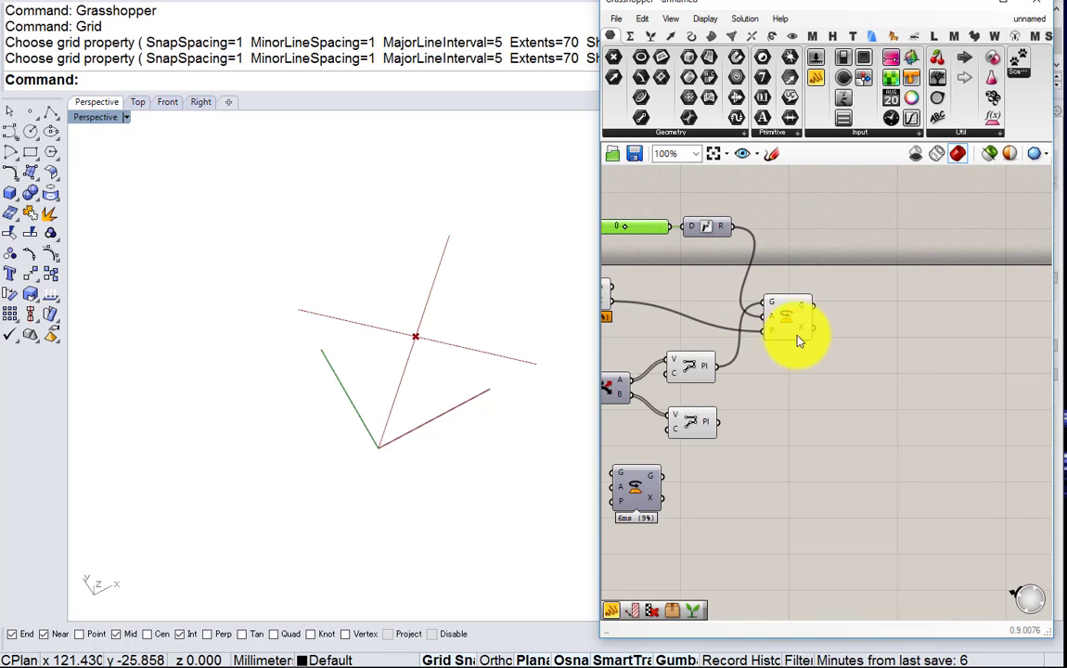
{"action": "left_click_drag", "start_coordinate": [798, 341], "coordinate": [840, 434]}
{"action": "scroll", "coordinate": [835, 324], "scroll_direction": "up", "scroll_amount": 1}
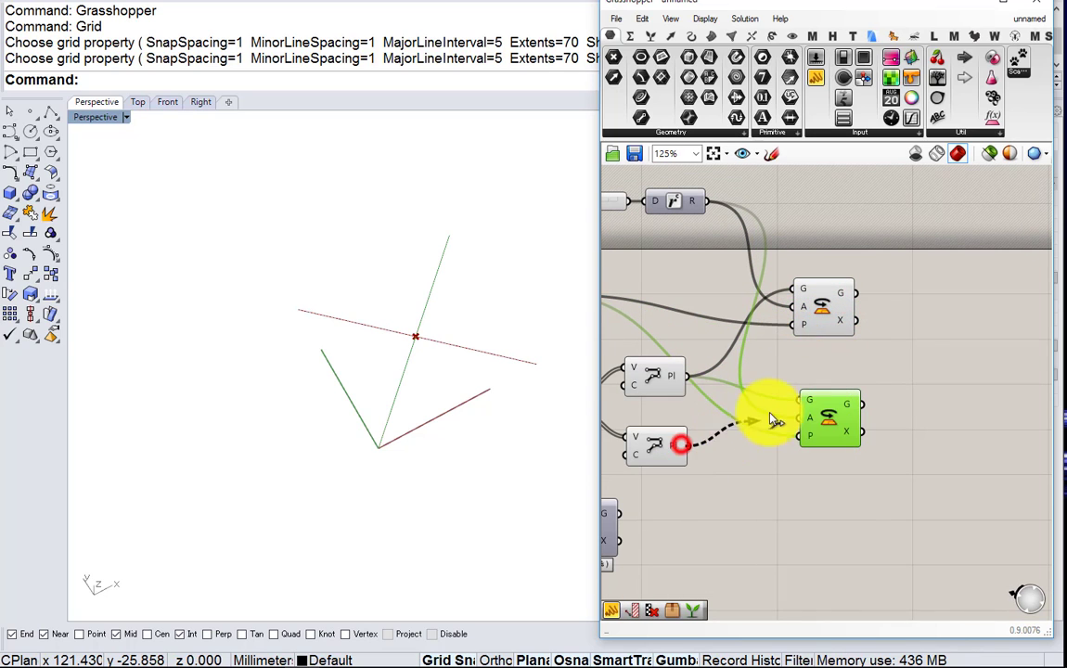
{"action": "left_click_drag", "start_coordinate": [770, 419], "coordinate": [800, 400]}
Insert a Negative component between the Radians output and the lower Rotate component's angle input
{"action": "right_click_drag", "start_coordinate": [717, 244], "coordinate": [734, 310]}
{"action": "double_click", "coordinate": [735, 333]}
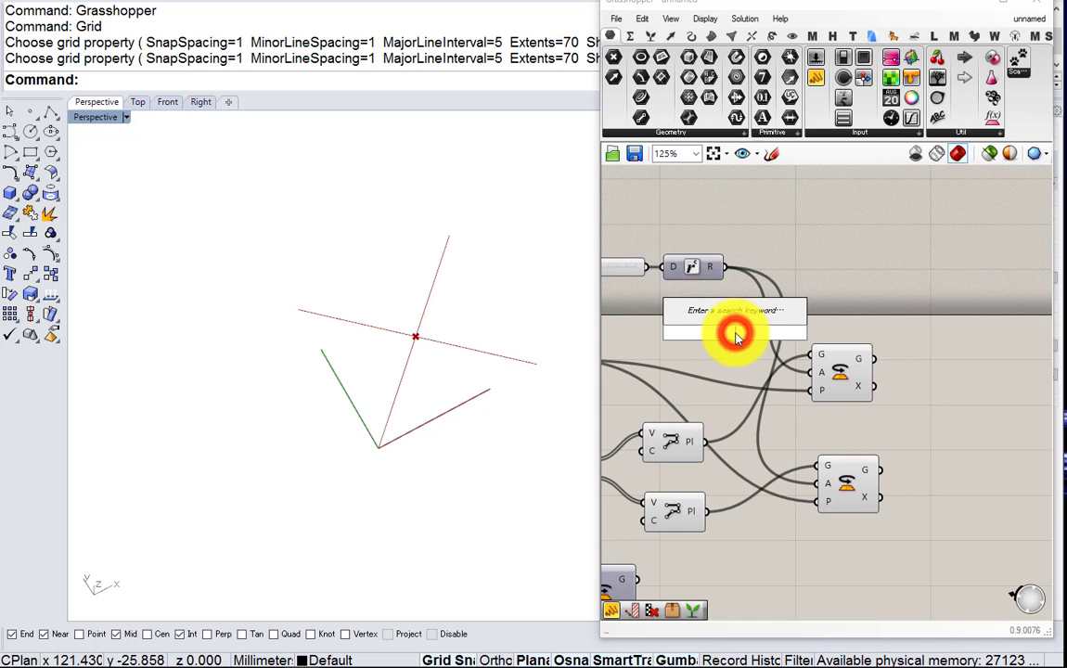
{"action": "type", "text": "ne"}
{"action": "left_click", "coordinate": [721, 314]}
{"action": "left_click_drag", "start_coordinate": [723, 338], "coordinate": [852, 493]}
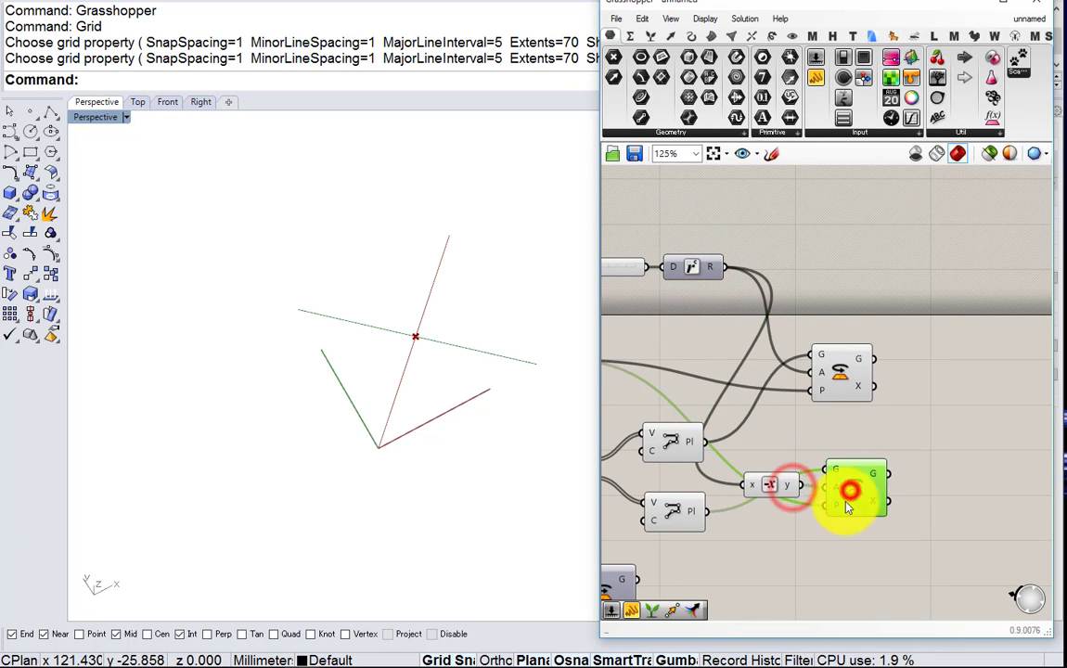
Disable the preview of the two PolyLine components
{"action": "left_click_drag", "start_coordinate": [774, 570], "coordinate": [673, 422]}
{"action": "middle_click", "coordinate": [689, 423]}
{"action": "left_click", "coordinate": [738, 376]}
Set the Degrees slider to 6 to rotate both diagonals
{"action": "right_click_drag", "start_coordinate": [720, 326], "coordinate": [893, 378]}
{"action": "scroll", "coordinate": [806, 335], "scroll_direction": "up", "scroll_amount": 2}
{"action": "left_click_drag", "start_coordinate": [757, 315], "coordinate": [778, 316]}
Adjust the upper Rotate component's position and add an End Points component beside the two Rotate components
{"action": "scroll", "coordinate": [778, 316], "scroll_direction": "down", "scroll_amount": 5}
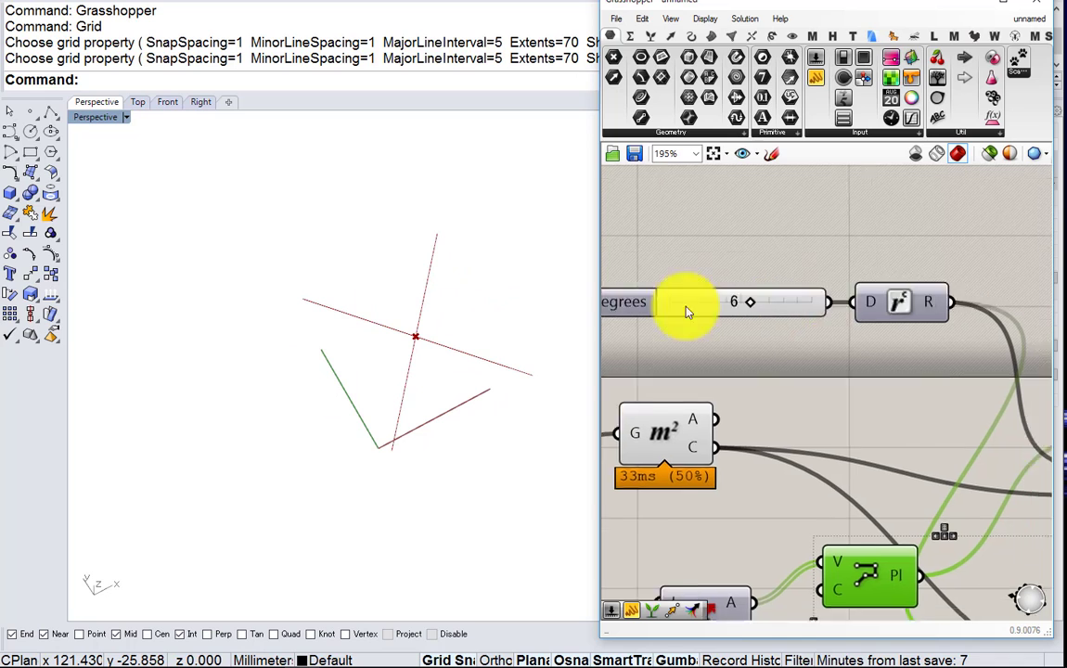
{"action": "scroll", "coordinate": [757, 362], "scroll_direction": "up", "scroll_amount": 4}
{"action": "left_click", "coordinate": [748, 356]}
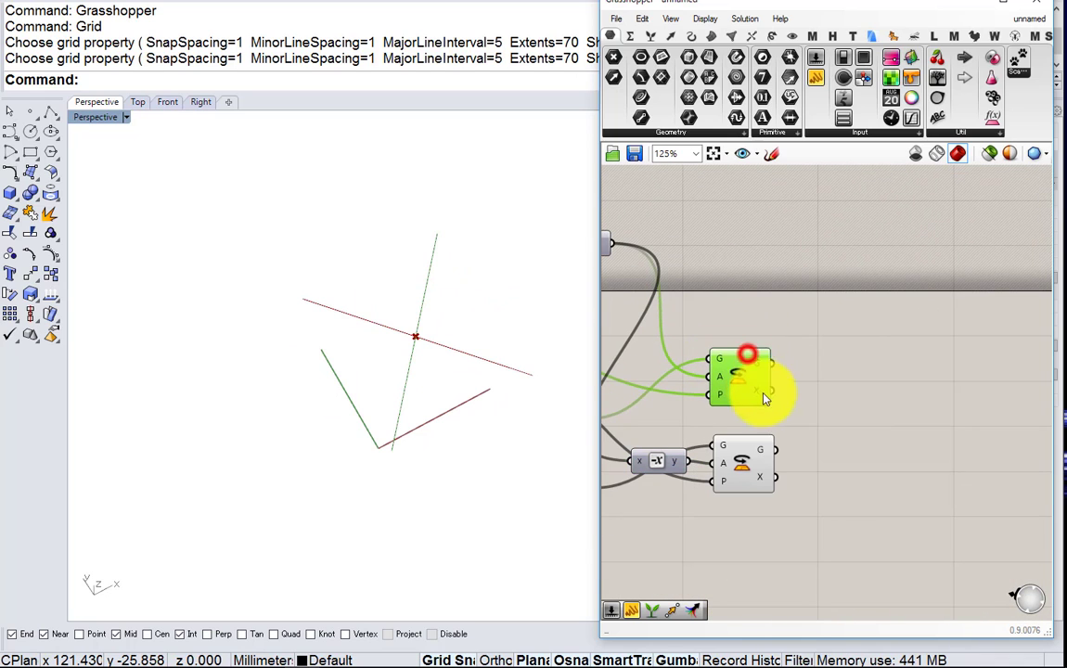
{"action": "double_click", "coordinate": [817, 424]}
{"action": "type", "text": "end"}
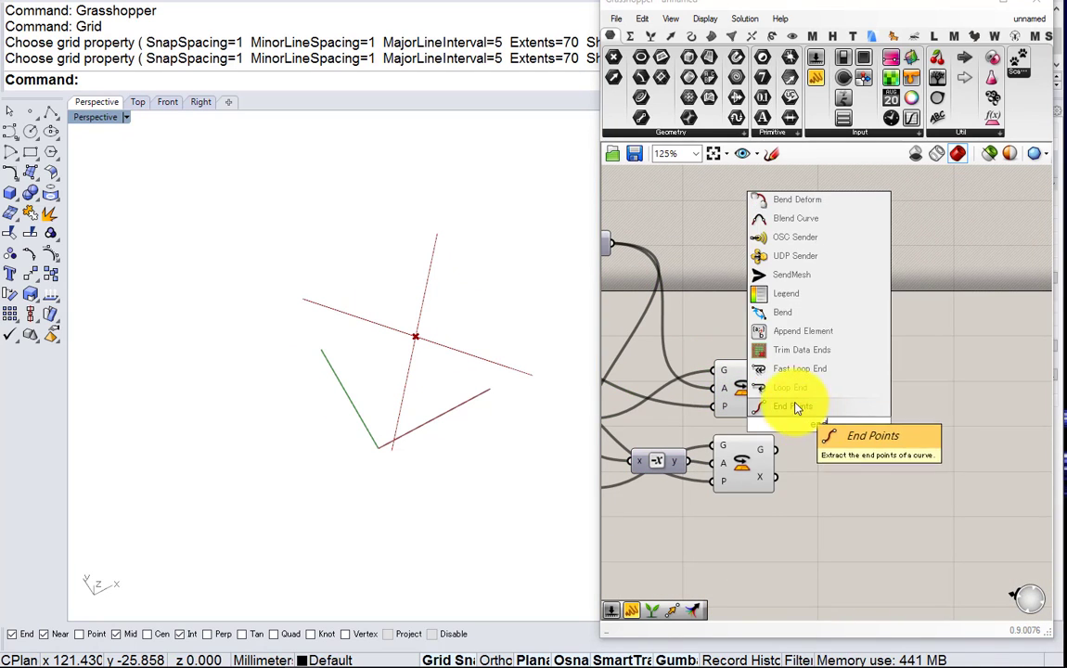
{"action": "left_click", "coordinate": [795, 405]}
{"action": "scroll", "coordinate": [776, 388], "scroll_direction": "up", "scroll_amount": 2}
Move the End Points component away from the two Rotate components to leave room between them
{"action": "mouse_move", "coordinate": [770, 366]}
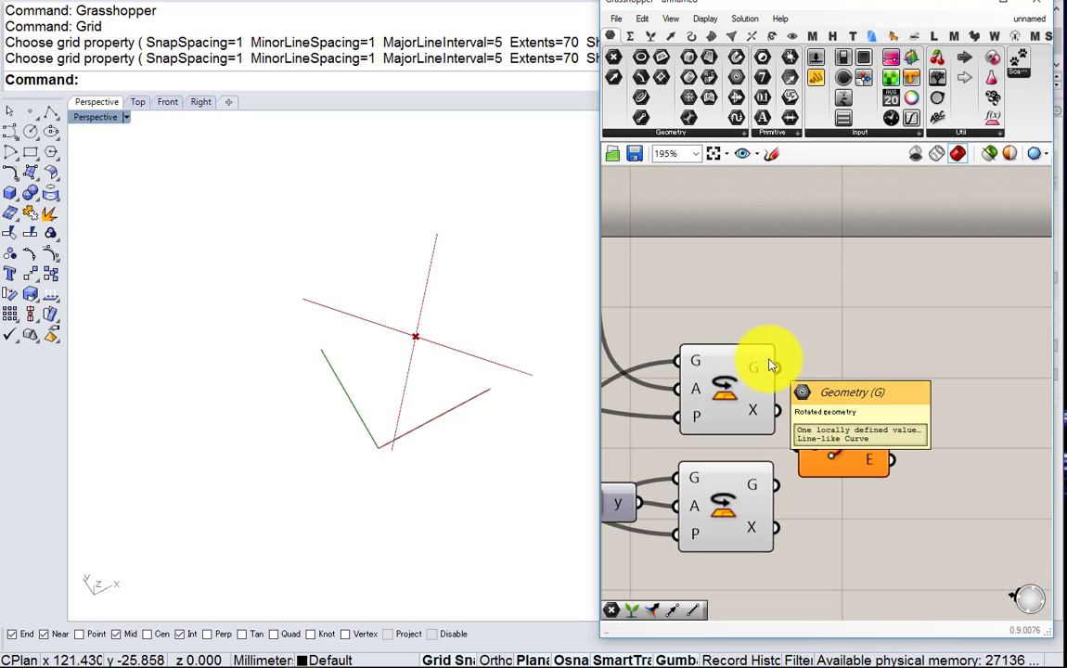
{"action": "scroll", "coordinate": [769, 365], "scroll_direction": "down", "scroll_amount": 2}
{"action": "scroll", "coordinate": [793, 404], "scroll_direction": "up", "scroll_amount": 2}
{"action": "left_click_drag", "start_coordinate": [819, 418], "coordinate": [859, 410]}
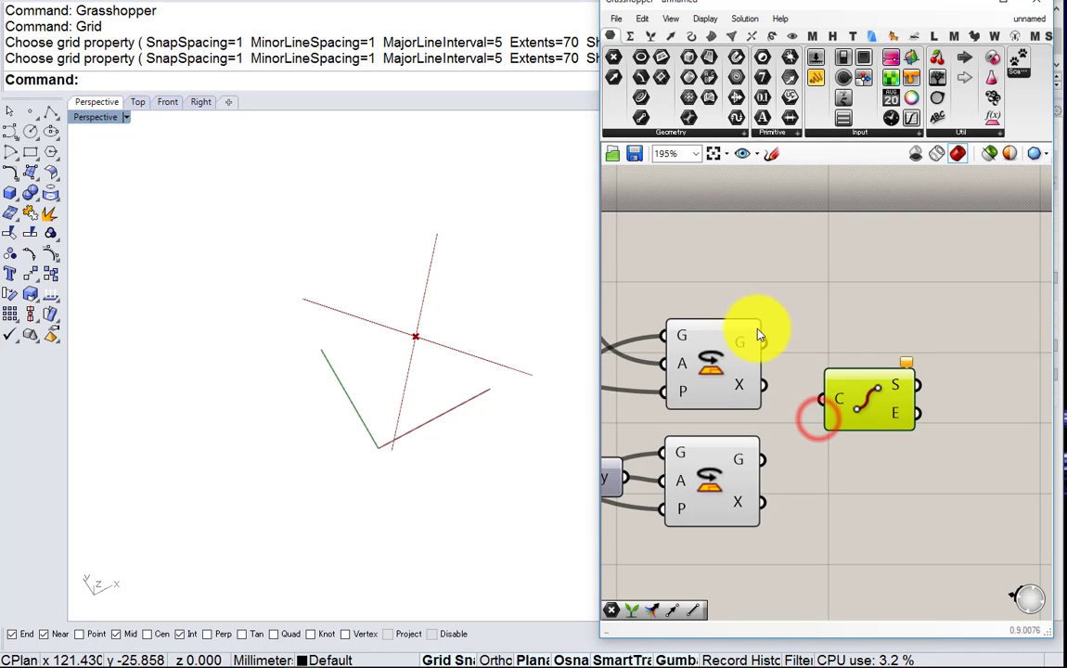
{"action": "left_click_drag", "start_coordinate": [758, 335], "coordinate": [936, 426]}
Add a Merge component and connect the geometry outputs of the upper and lower Rotate components to D1 and D2
{"action": "double_click", "coordinate": [839, 448]}
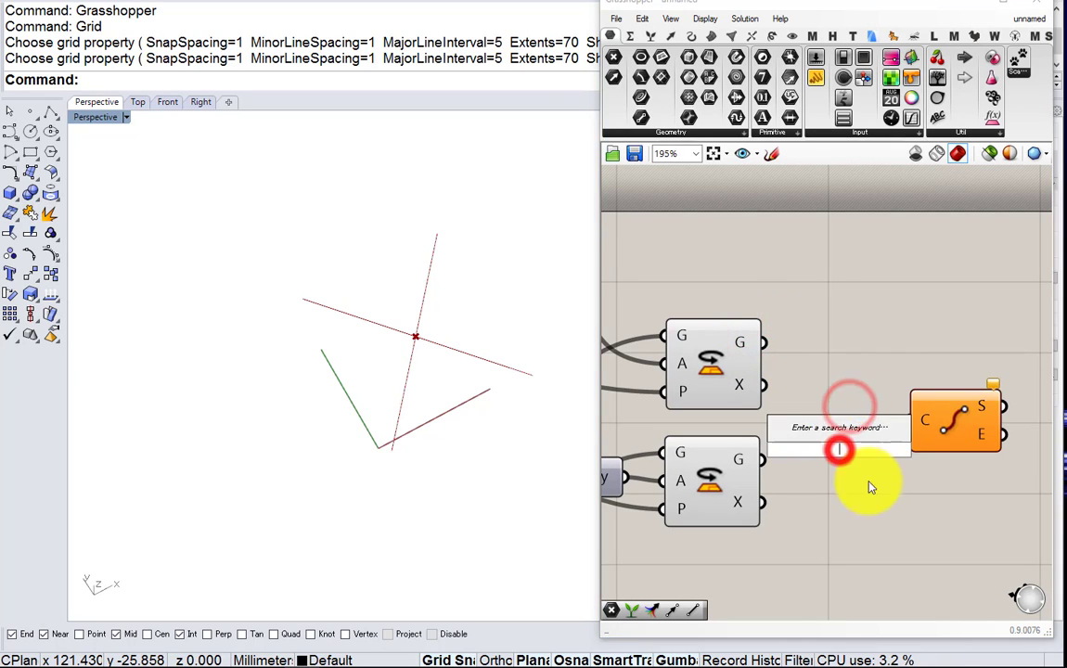
{"action": "type", "text": "mew"}
{"action": "double_click", "coordinate": [812, 472]}
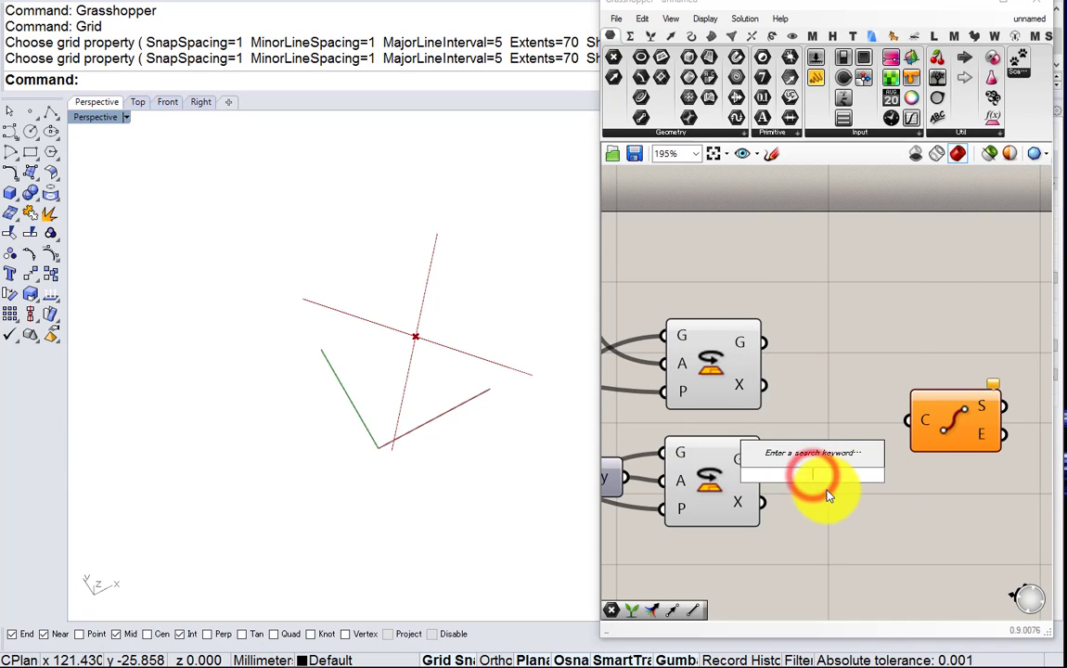
{"action": "type", "text": "mer"}
{"action": "left_click", "coordinate": [803, 453]}
{"action": "left_click_drag", "start_coordinate": [765, 366], "coordinate": [766, 458]}
{"action": "left_click_drag", "start_coordinate": [790, 464], "coordinate": [851, 402]}
{"action": "left_click_drag", "start_coordinate": [751, 455], "coordinate": [829, 427]}
{"action": "left_click_drag", "start_coordinate": [875, 414], "coordinate": [853, 406]}
Place the End Points component beside the Merge and connect the Merge result to its curve input
{"action": "right_click_drag", "start_coordinate": [945, 432], "coordinate": [779, 412]}
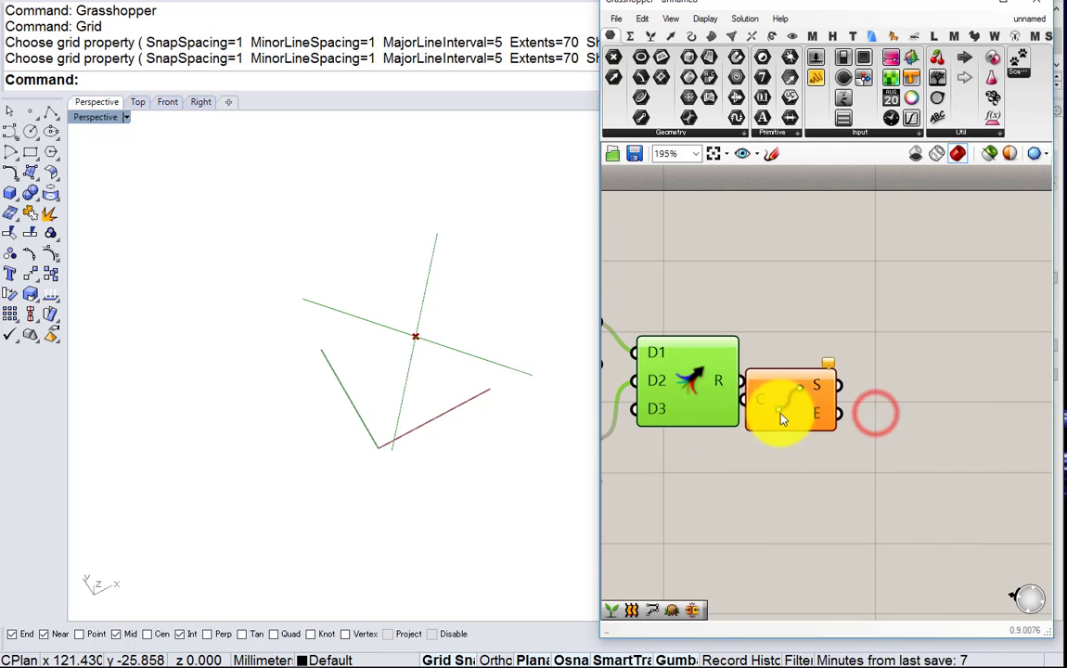
{"action": "left_click_drag", "start_coordinate": [781, 412], "coordinate": [813, 395]}
{"action": "left_click_drag", "start_coordinate": [742, 382], "coordinate": [778, 382]}
{"action": "left_click_drag", "start_coordinate": [824, 386], "coordinate": [816, 385]}
{"action": "scroll", "coordinate": [714, 388], "scroll_direction": "down", "scroll_amount": 3}
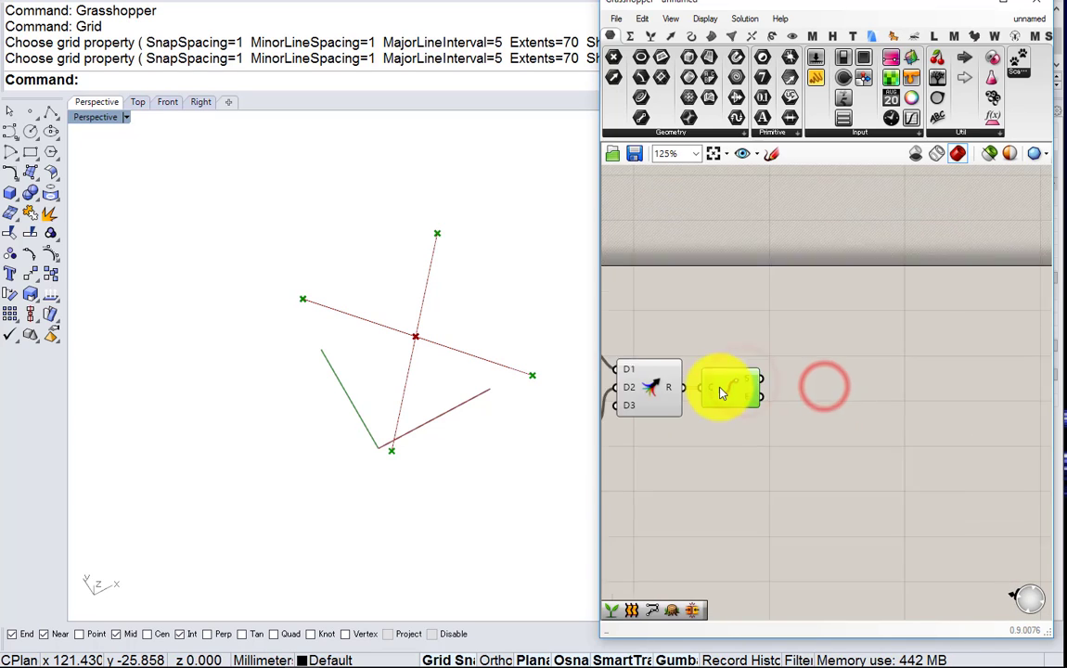
{"action": "double_click", "coordinate": [806, 332]}
{"action": "type", "text": "an"}
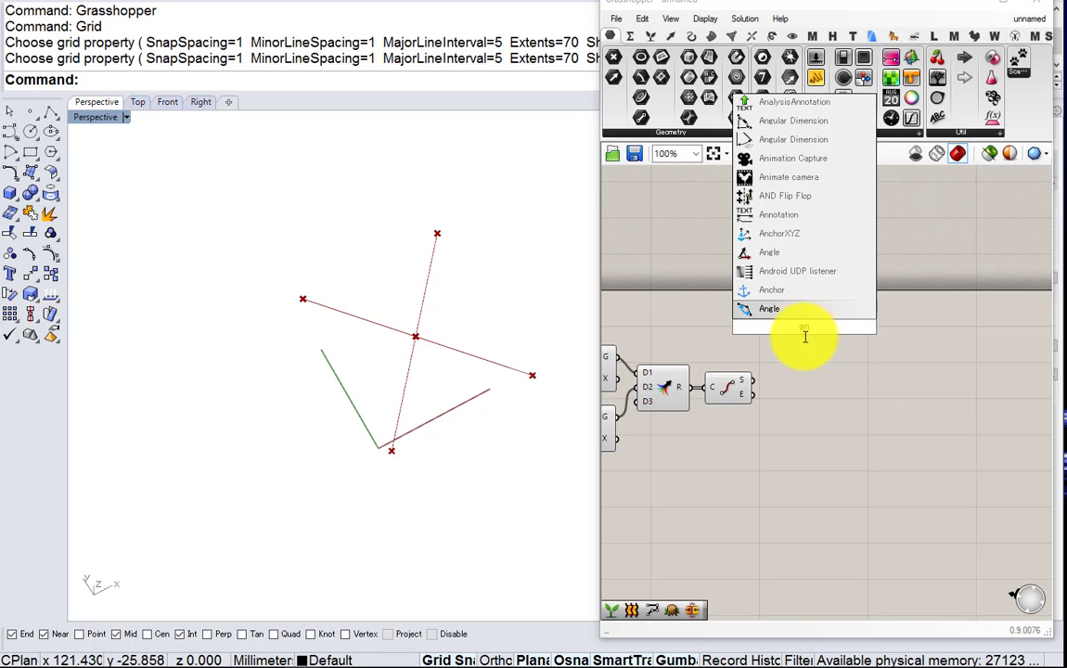
{"action": "left_click", "coordinate": [807, 370]}
Reposition and widen the Grasshopper window and open the add-on category that contains the loop components
{"action": "left_click_drag", "start_coordinate": [814, 4], "coordinate": [612, 2]}
{"action": "left_click_drag", "start_coordinate": [862, 176], "coordinate": [1037, 176]}
{"action": "left_click", "coordinate": [1021, 149]}
{"action": "left_click", "coordinate": [980, 218]}
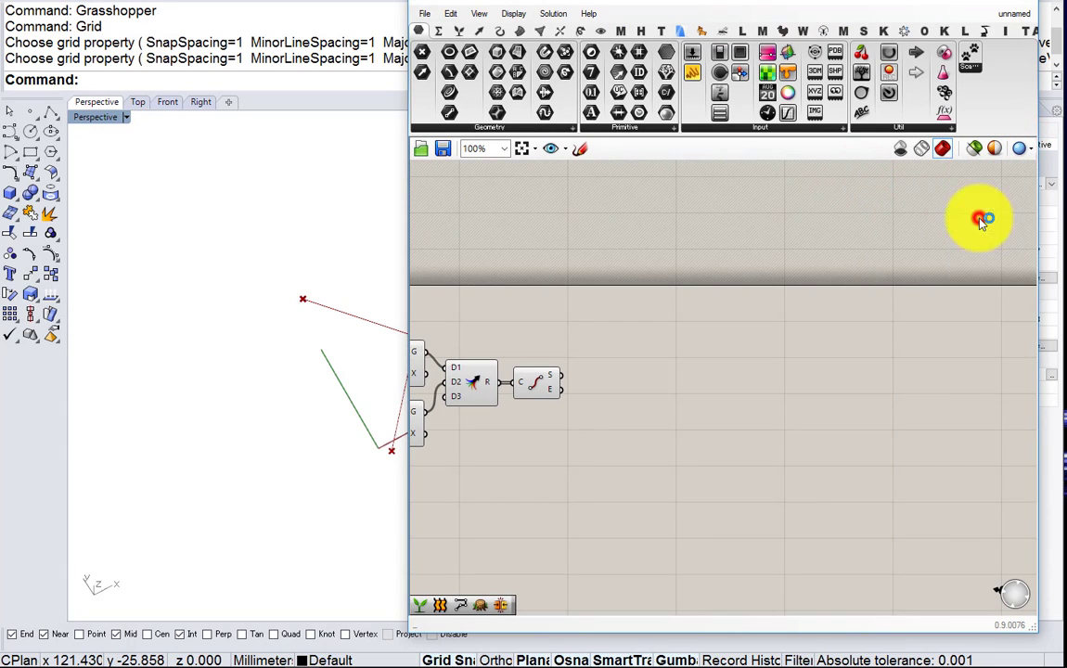
{"action": "right_click_drag", "start_coordinate": [772, 215], "coordinate": [707, 256]}
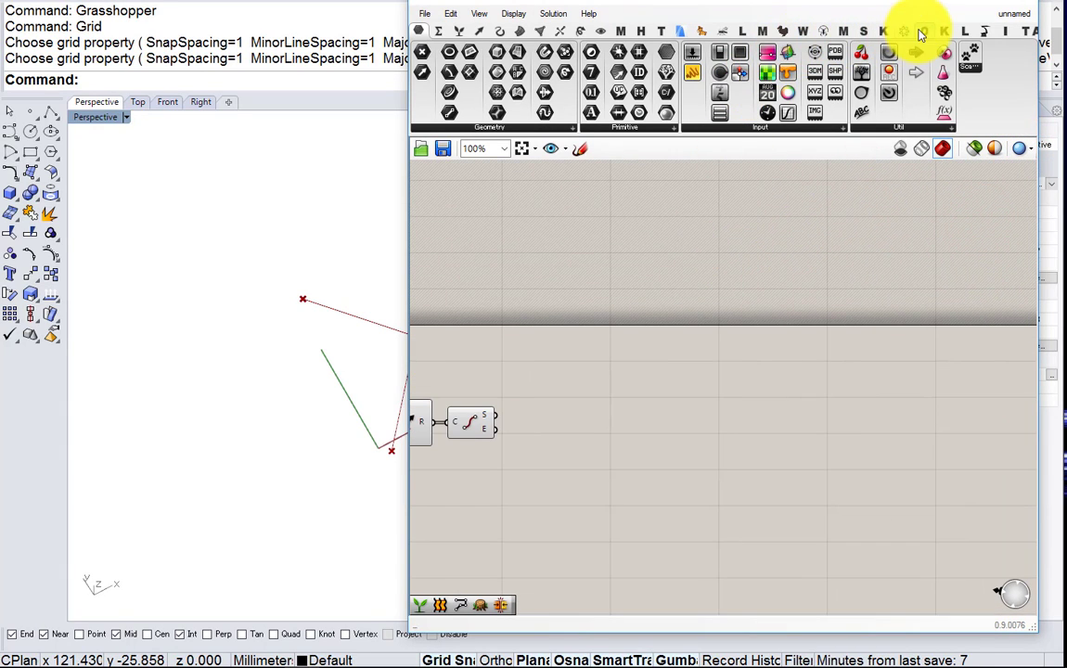
{"action": "left_click_drag", "start_coordinate": [715, 7], "coordinate": [650, 10]}
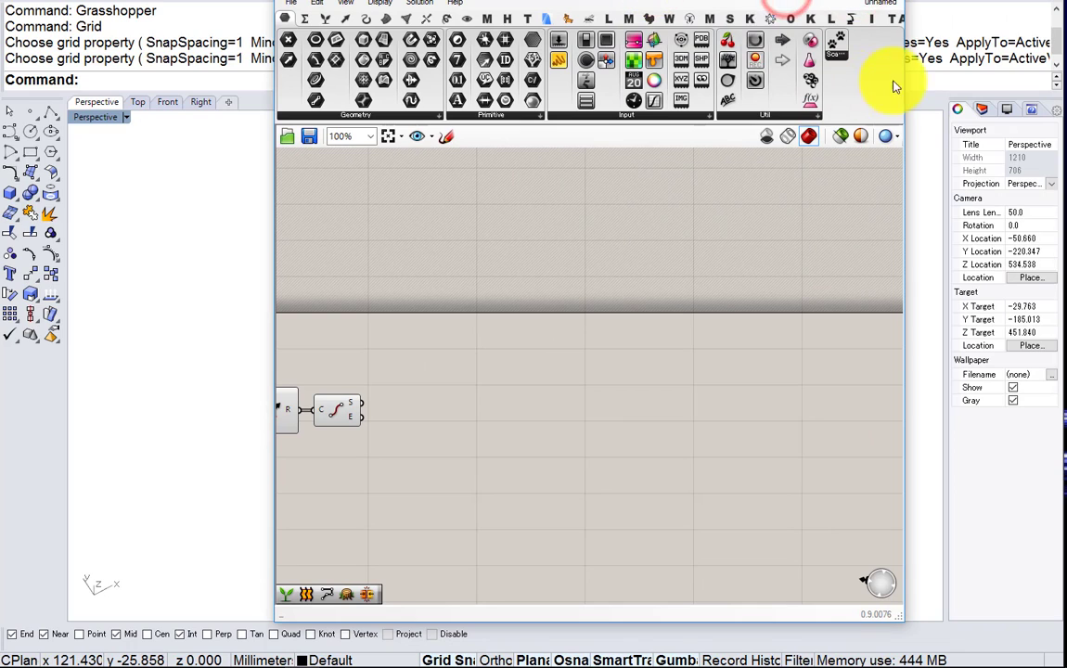
{"action": "left_click_drag", "start_coordinate": [905, 79], "coordinate": [1021, 71]}
{"action": "left_click", "coordinate": [913, 19]}
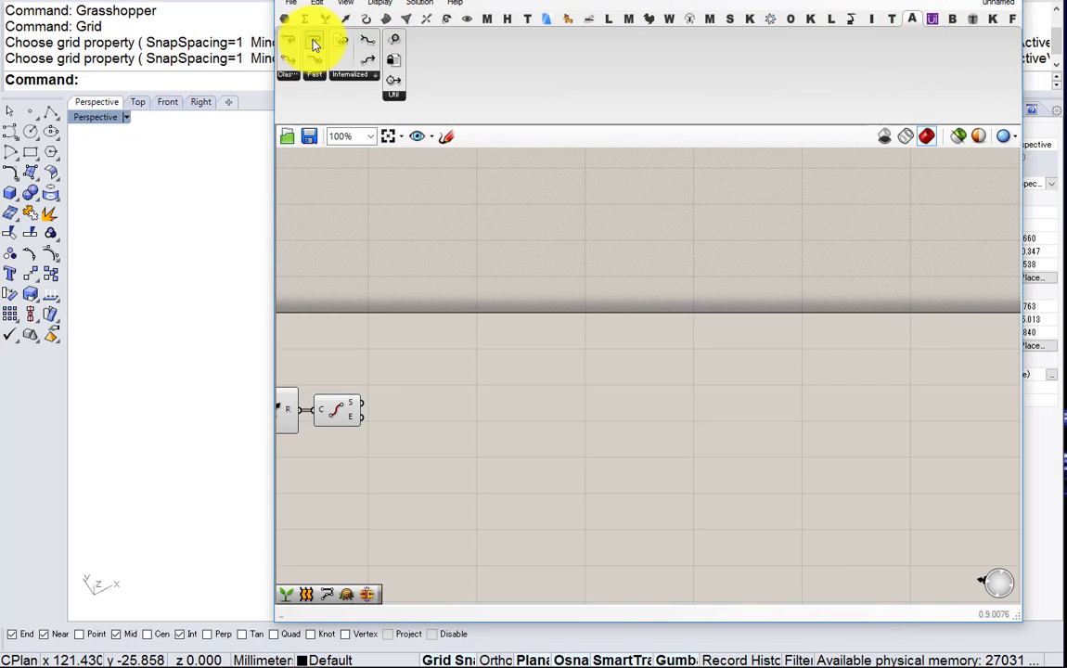
Place Fast Loop Start and Fast Loop End components above the definition and connect their loop link (> to <)
{"action": "left_click_drag", "start_coordinate": [314, 42], "coordinate": [379, 313]}
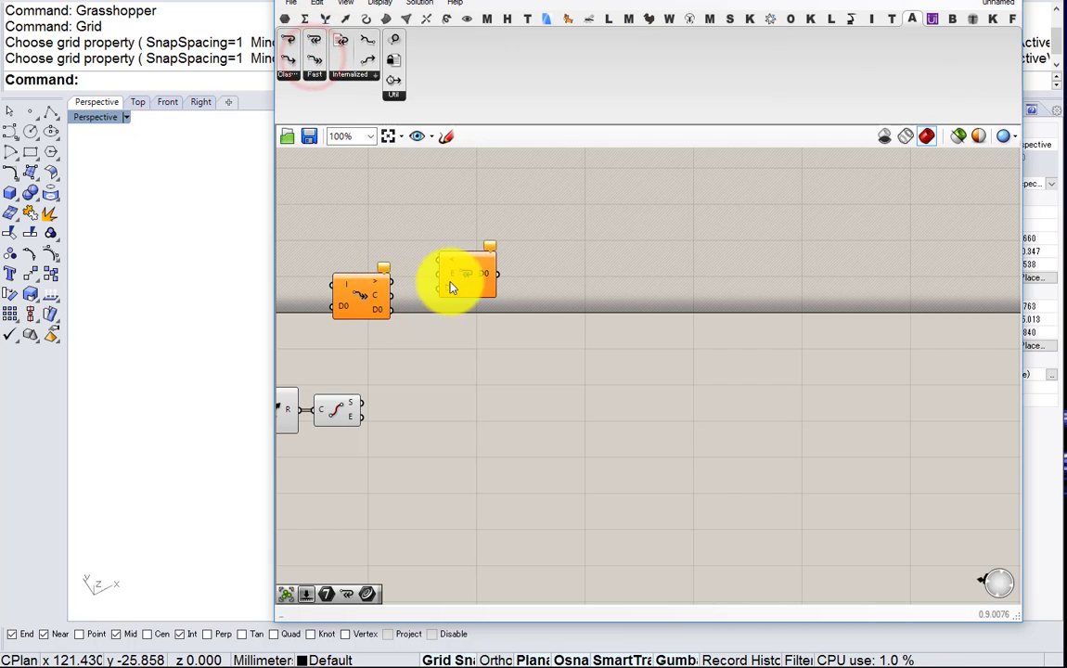
{"action": "left_click_drag", "start_coordinate": [460, 281], "coordinate": [514, 301]}
{"action": "right_click_drag", "start_coordinate": [441, 334], "coordinate": [602, 319]}
{"action": "left_click", "coordinate": [523, 279]}
{"action": "scroll", "coordinate": [560, 278], "scroll_direction": "up", "scroll_amount": 2}
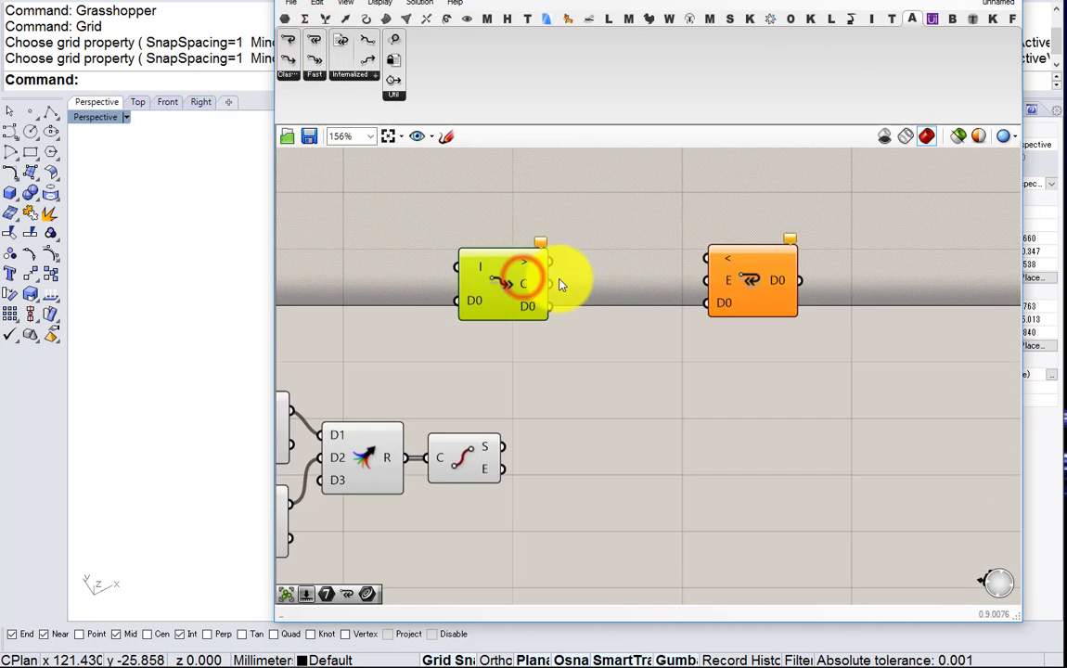
{"action": "left_click_drag", "start_coordinate": [672, 264], "coordinate": [707, 259]}
{"action": "left_click_drag", "start_coordinate": [765, 283], "coordinate": [770, 286]}
Move the Grasshopper window aside and frame the rotated diagonals and their end points in the Perspective viewport
{"action": "right_click_drag", "start_coordinate": [597, 326], "coordinate": [735, 310]}
{"action": "scroll", "coordinate": [735, 310], "scroll_direction": "down", "scroll_amount": 3}
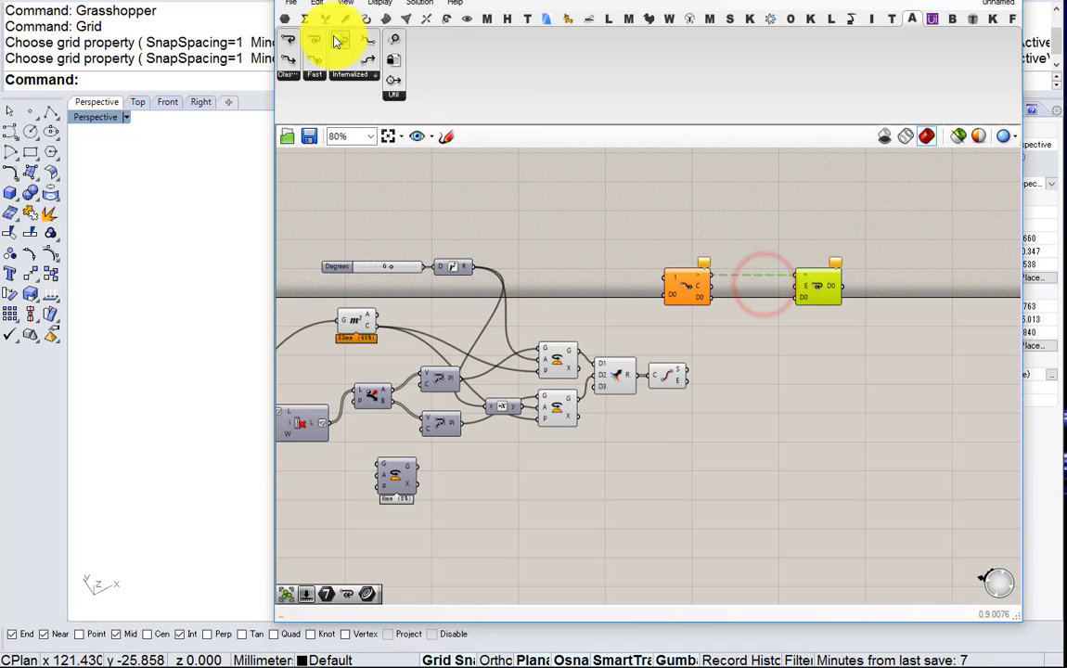
{"action": "left_click_drag", "start_coordinate": [443, 2], "coordinate": [630, 48]}
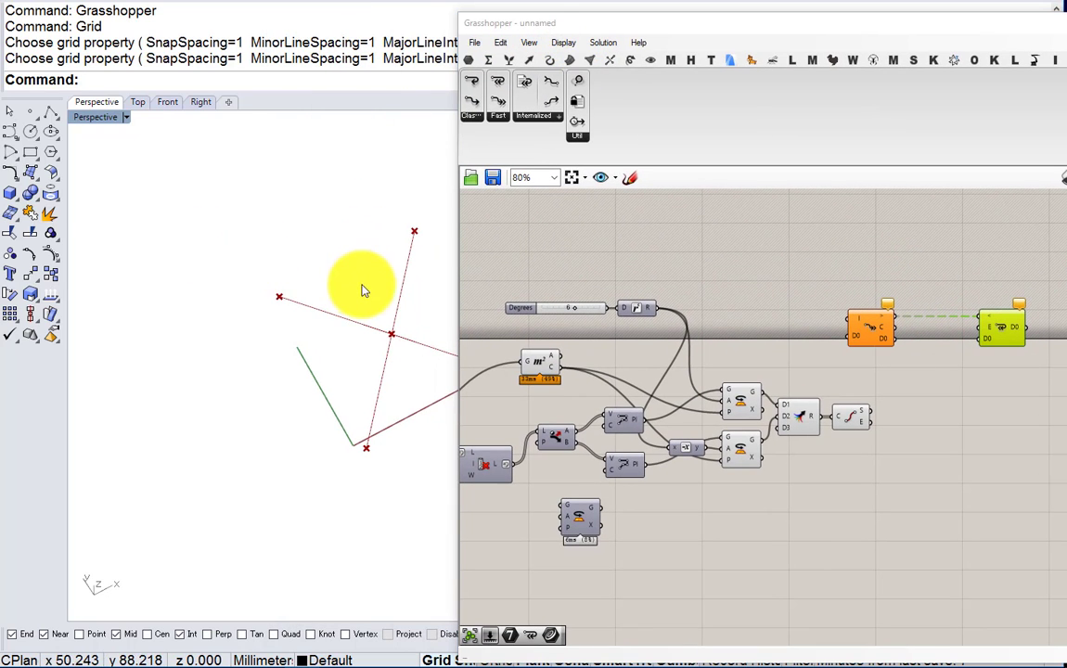
{"action": "right_click_drag", "start_coordinate": [277, 307], "coordinate": [363, 405]}
{"action": "middle_click", "coordinate": [806, 420]}
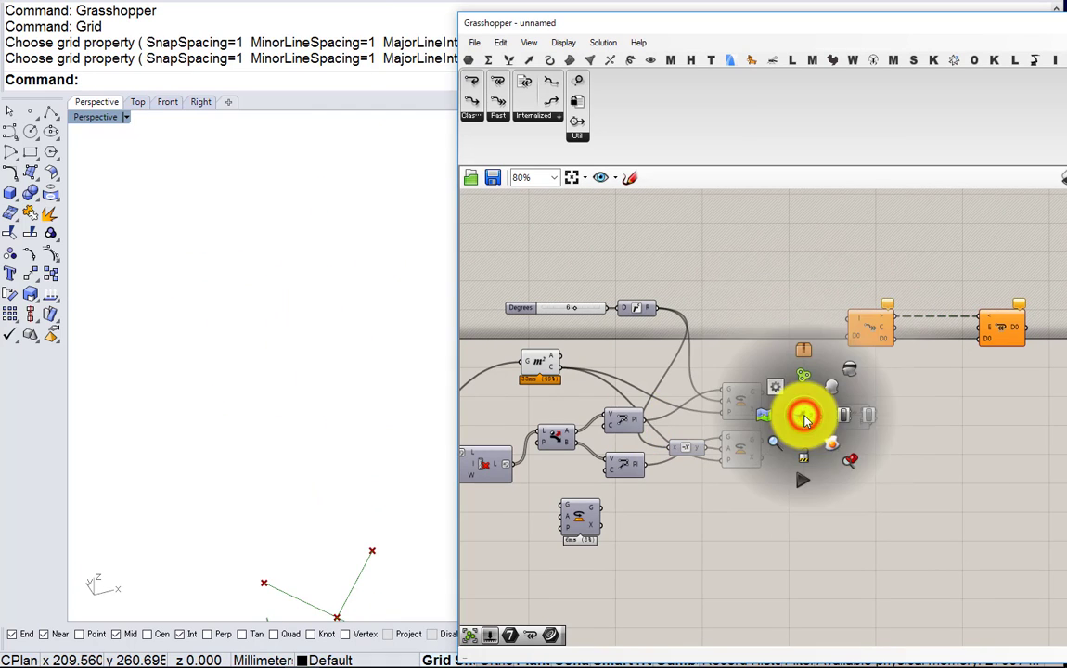
{"action": "left_click", "coordinate": [852, 463]}
{"action": "right_click_drag", "start_coordinate": [348, 361], "coordinate": [269, 317]}
{"action": "scroll", "coordinate": [259, 345], "scroll_direction": "down", "scroll_amount": 9}
{"action": "scroll", "coordinate": [268, 317], "scroll_direction": "up", "scroll_amount": 4}
{"action": "scroll", "coordinate": [267, 318], "scroll_direction": "up", "scroll_amount": 3}
{"action": "scroll", "coordinate": [691, 429], "scroll_direction": "up", "scroll_amount": 3}
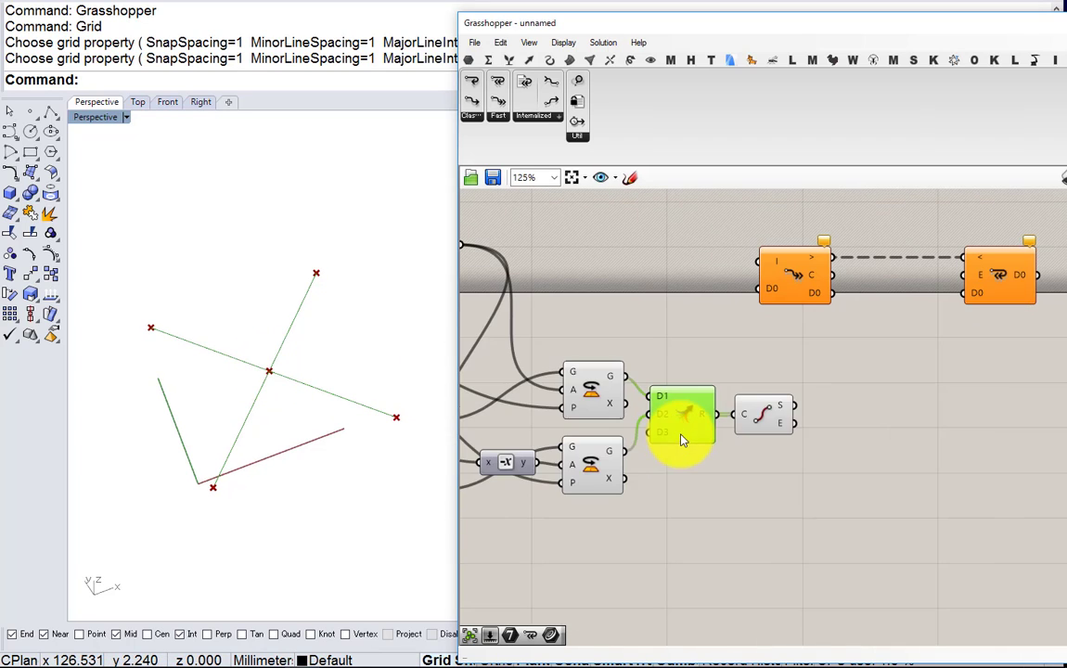
Connect the Merge result to the D0 input of Fast Loop Start and move the End Points component clear of it
{"action": "left_click", "coordinate": [689, 451]}
{"action": "scroll", "coordinate": [684, 461], "scroll_direction": "up", "scroll_amount": 1}
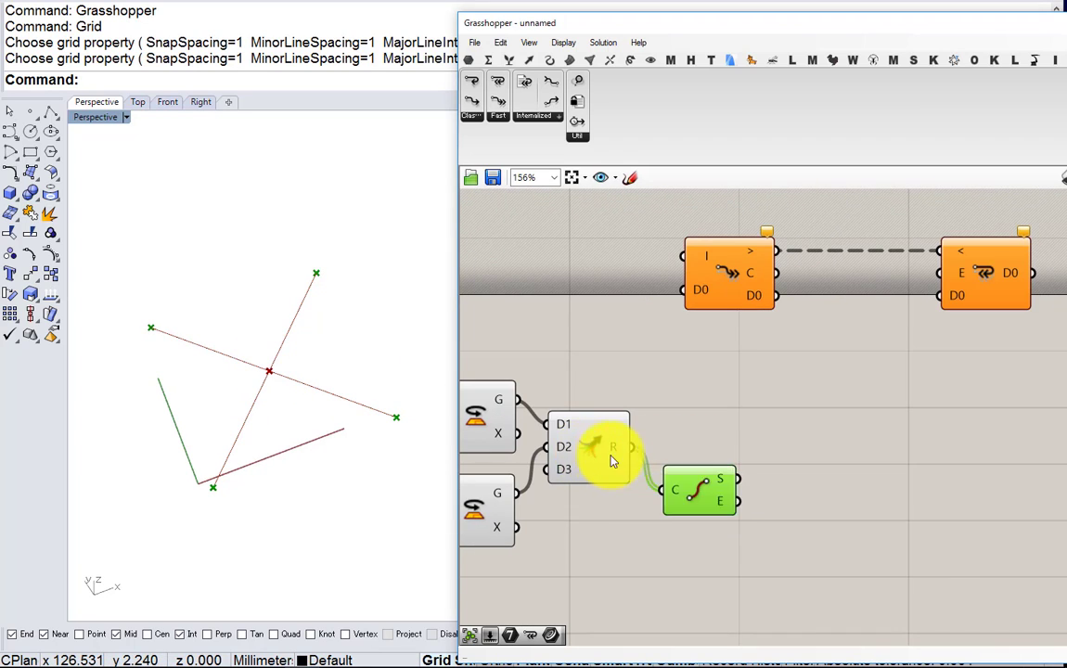
{"action": "left_click_drag", "start_coordinate": [685, 369], "coordinate": [688, 293]}
{"action": "left_click_drag", "start_coordinate": [688, 489], "coordinate": [810, 406]}
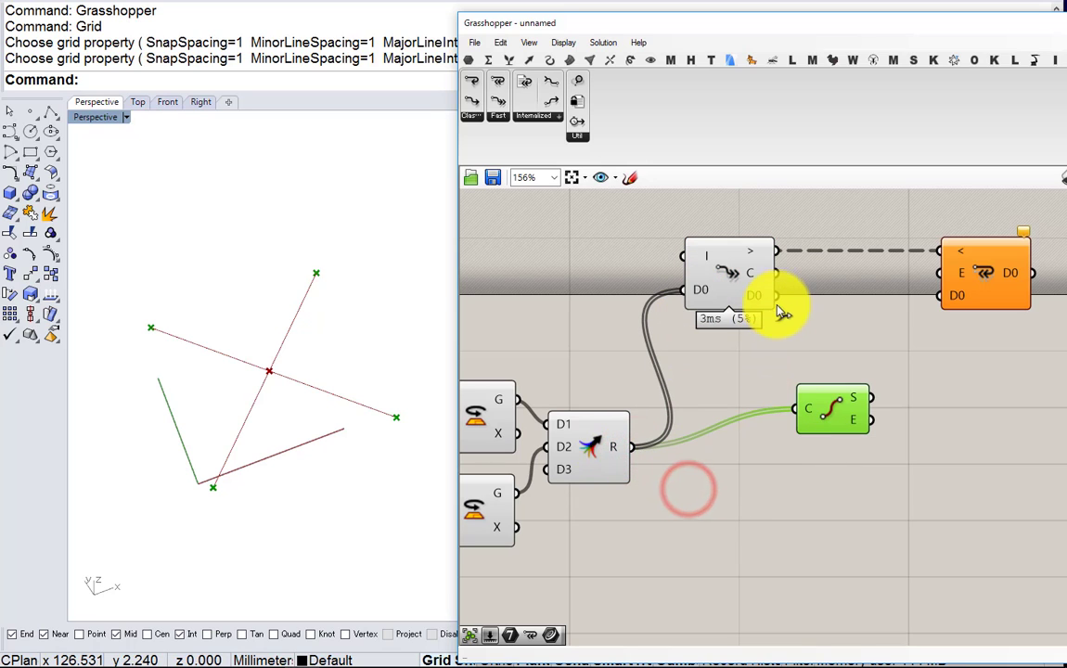
Insert a Curve parameter between the D0 output of Fast Loop Start and the End Points input, placing both below the loop components
{"action": "left_click", "coordinate": [814, 332]}
{"action": "type", "text": "v"}
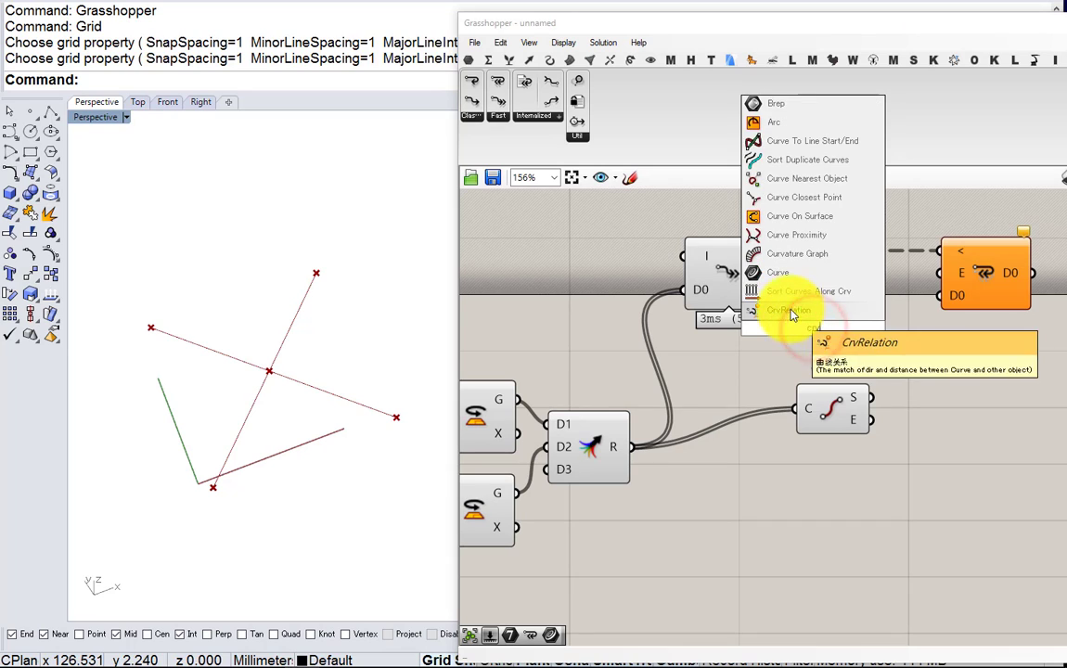
{"action": "left_click", "coordinate": [782, 275]}
{"action": "left_click_drag", "start_coordinate": [777, 297], "coordinate": [787, 328]}
{"action": "left_click_drag", "start_coordinate": [804, 328], "coordinate": [837, 406]}
{"action": "left_click_drag", "start_coordinate": [859, 464], "coordinate": [769, 381]}
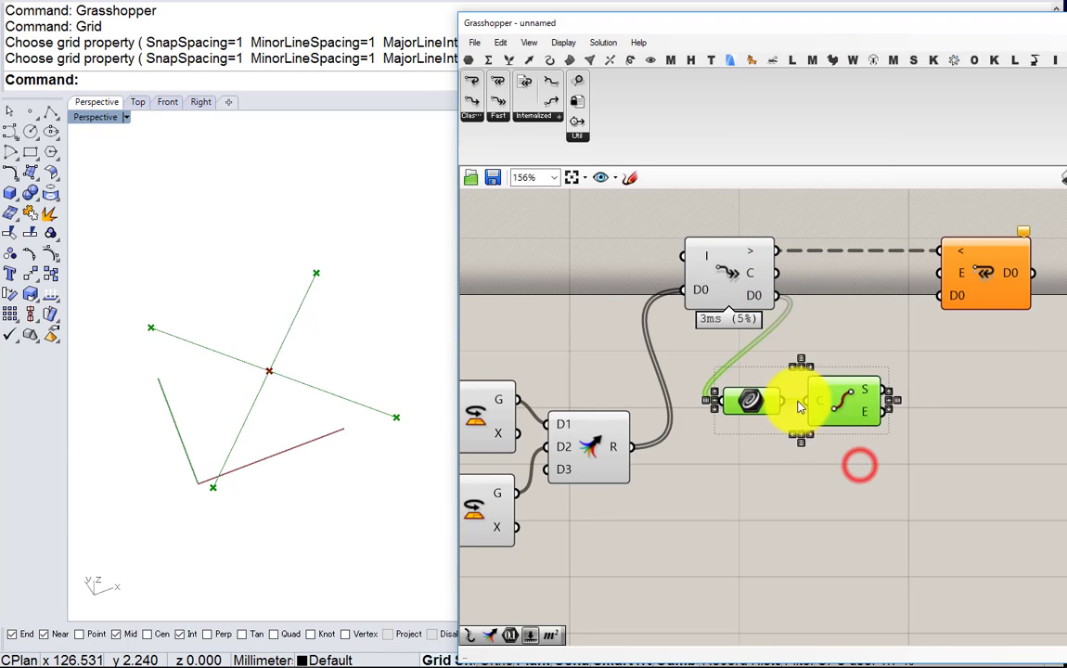
{"action": "left_click_drag", "start_coordinate": [841, 410], "coordinate": [886, 463]}
{"action": "right_click_drag", "start_coordinate": [886, 468], "coordinate": [775, 451]}
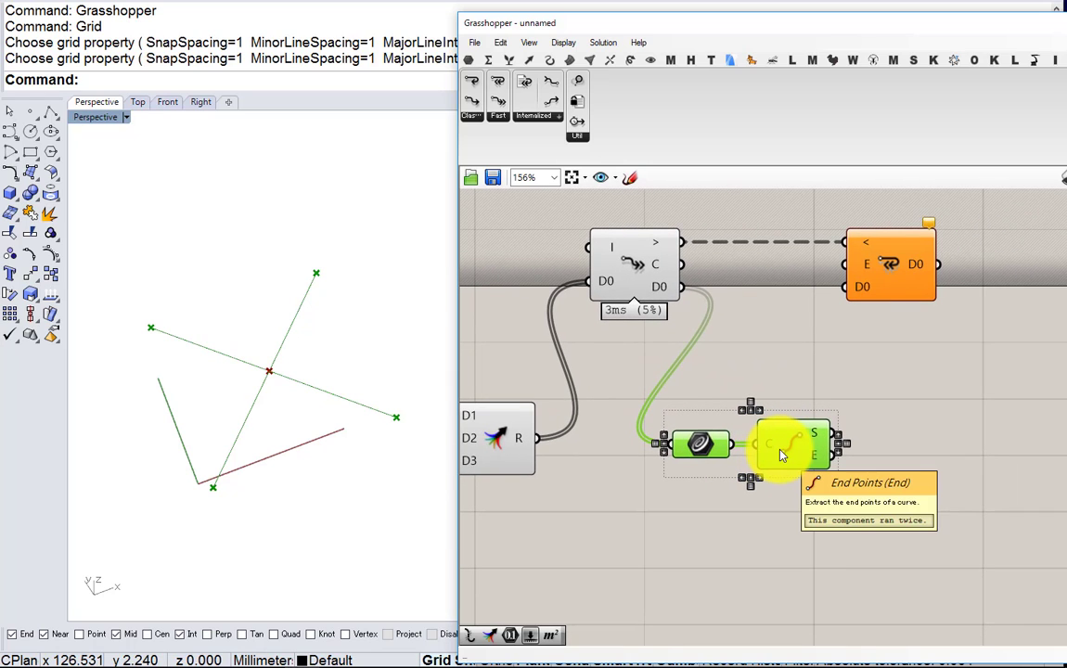
Add a PolyLine component and connect the E output of End Points to its vertices input
{"action": "left_click", "coordinate": [829, 522]}
{"action": "double_click", "coordinate": [829, 523]}
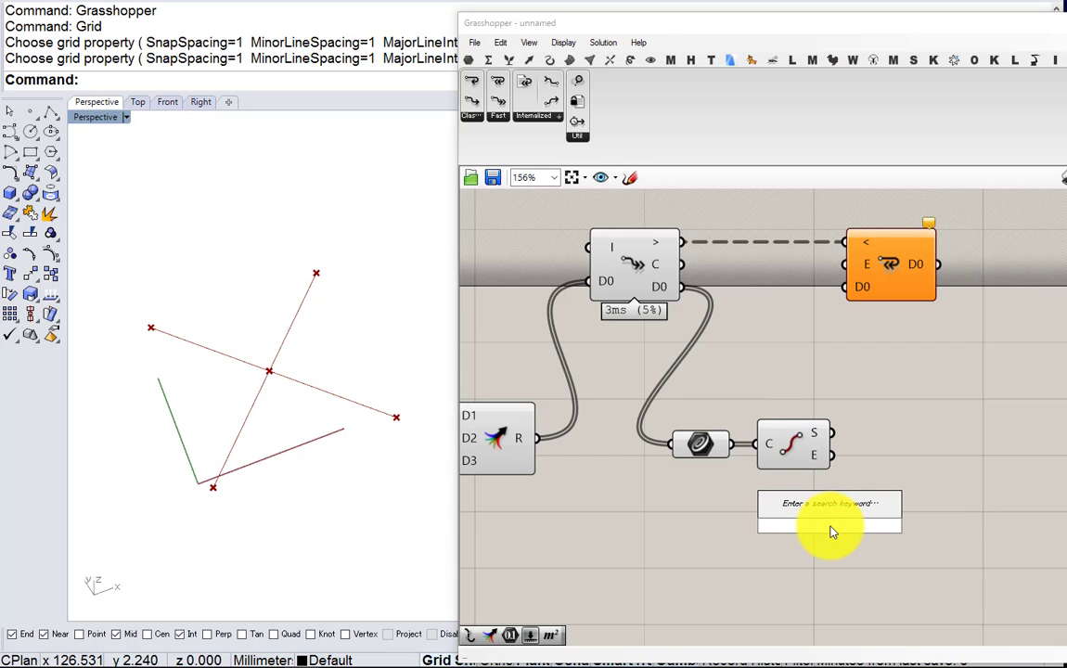
{"action": "type", "text": "polyline"}
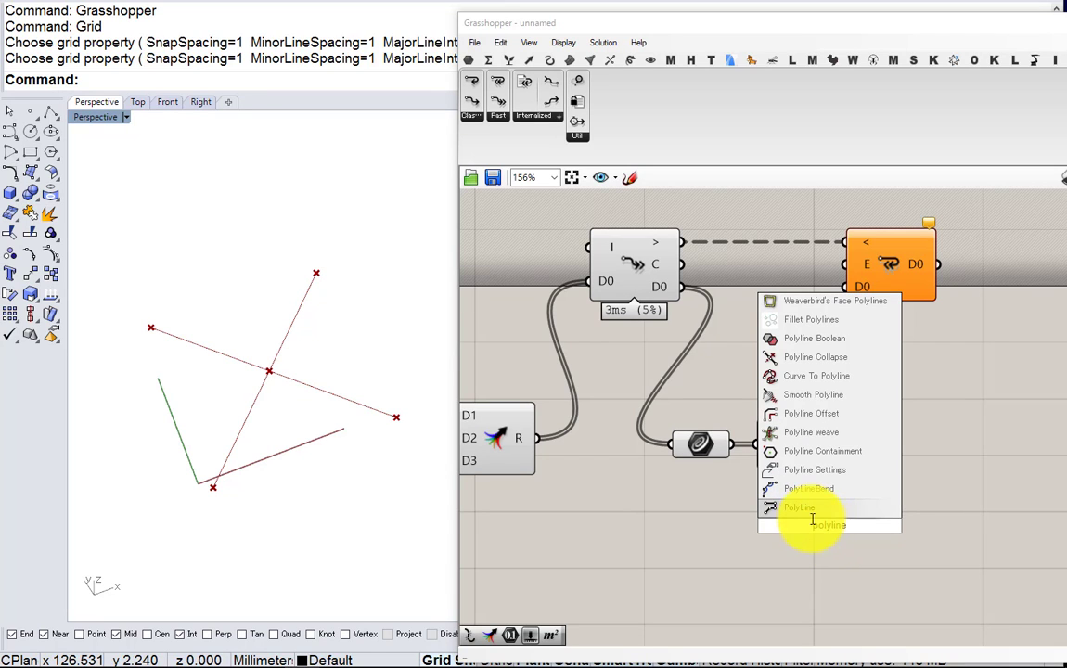
{"action": "left_click", "coordinate": [808, 507]}
{"action": "left_click_drag", "start_coordinate": [833, 455], "coordinate": [912, 469]}
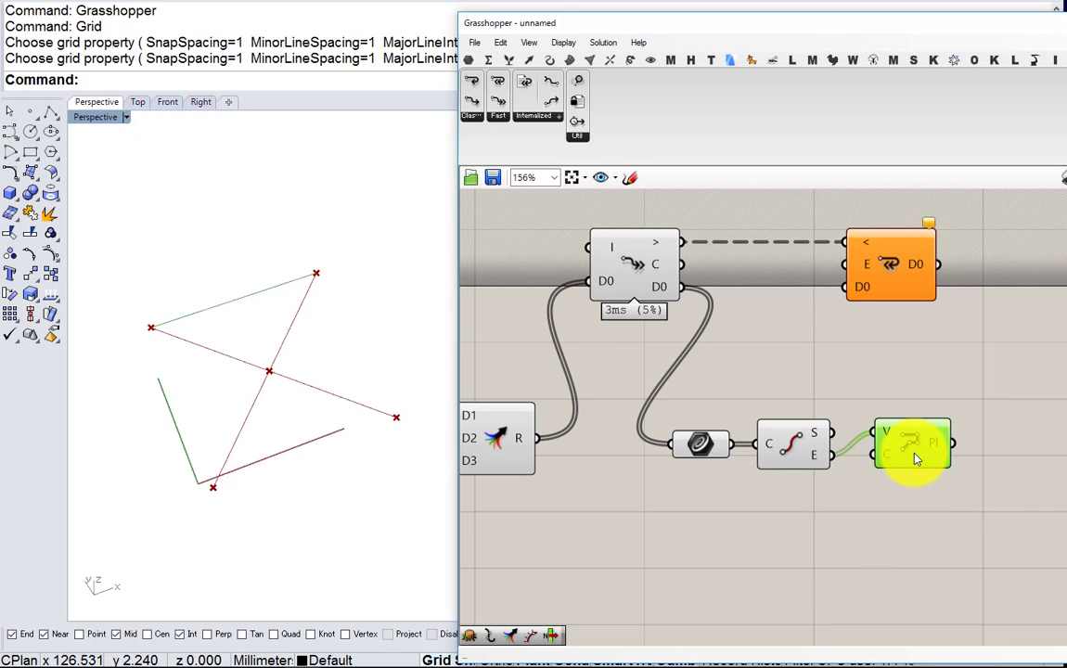
{"action": "left_click_drag", "start_coordinate": [906, 515], "coordinate": [701, 420]}
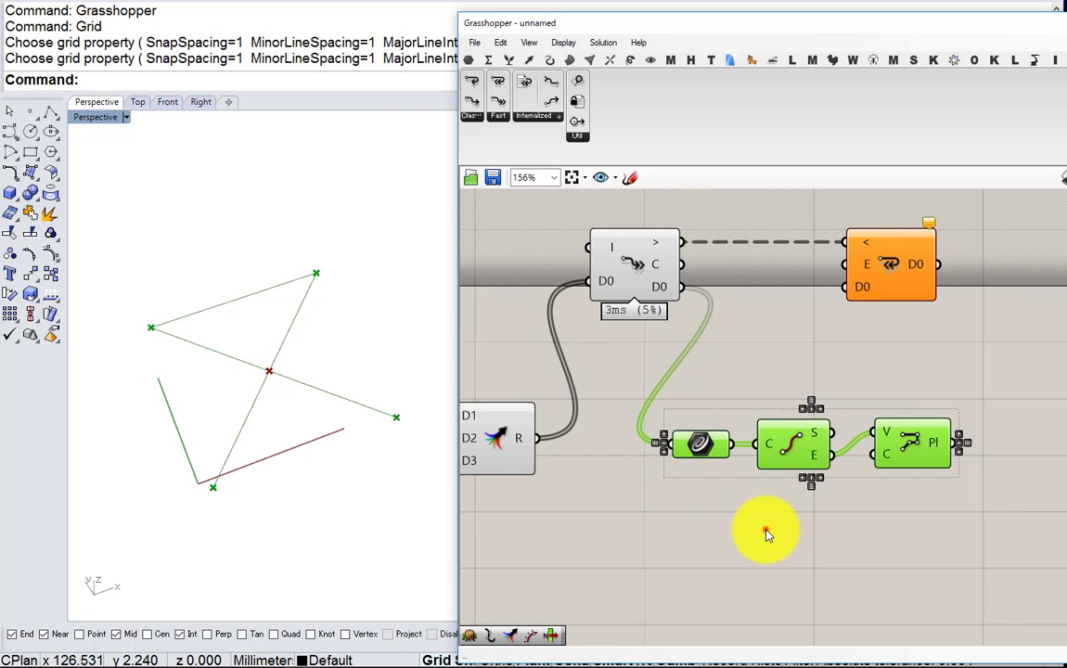
Add a Rotate component below the End Points component
{"action": "left_click", "coordinate": [766, 531]}
{"action": "double_click", "coordinate": [743, 539]}
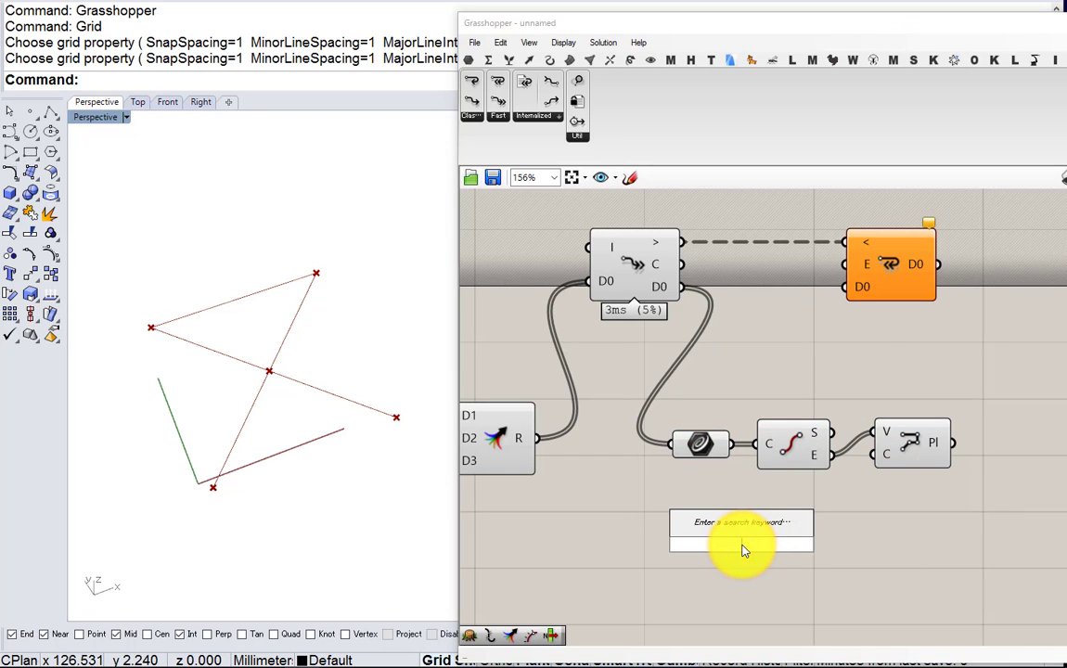
{"action": "type", "text": "rotate"}
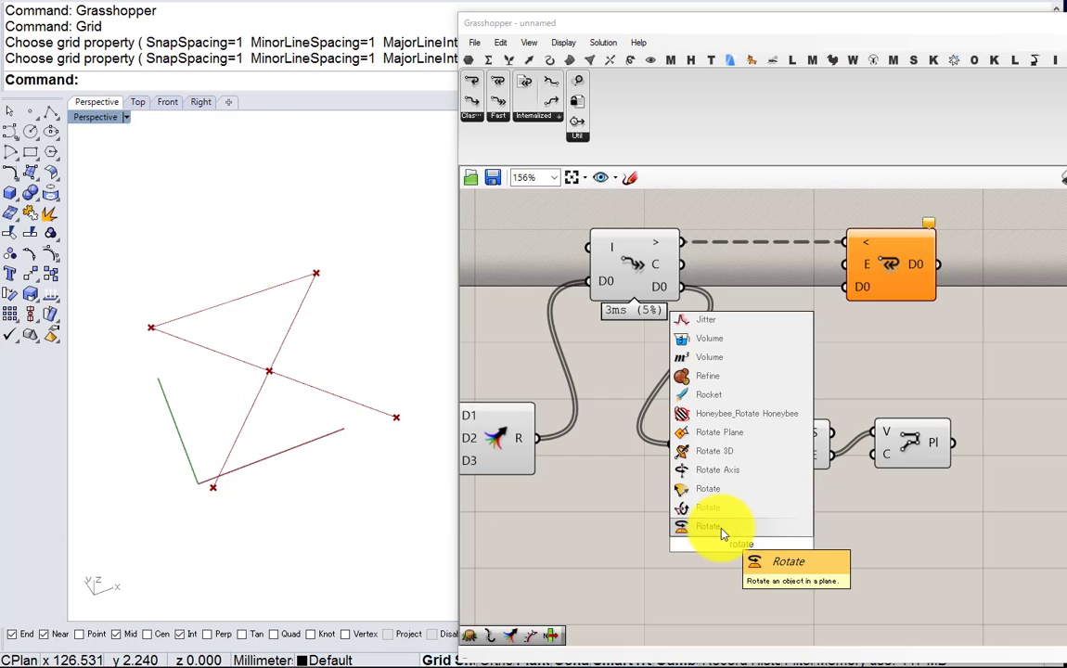
{"action": "left_click", "coordinate": [723, 534]}
{"action": "left_click_drag", "start_coordinate": [727, 536], "coordinate": [773, 549]}
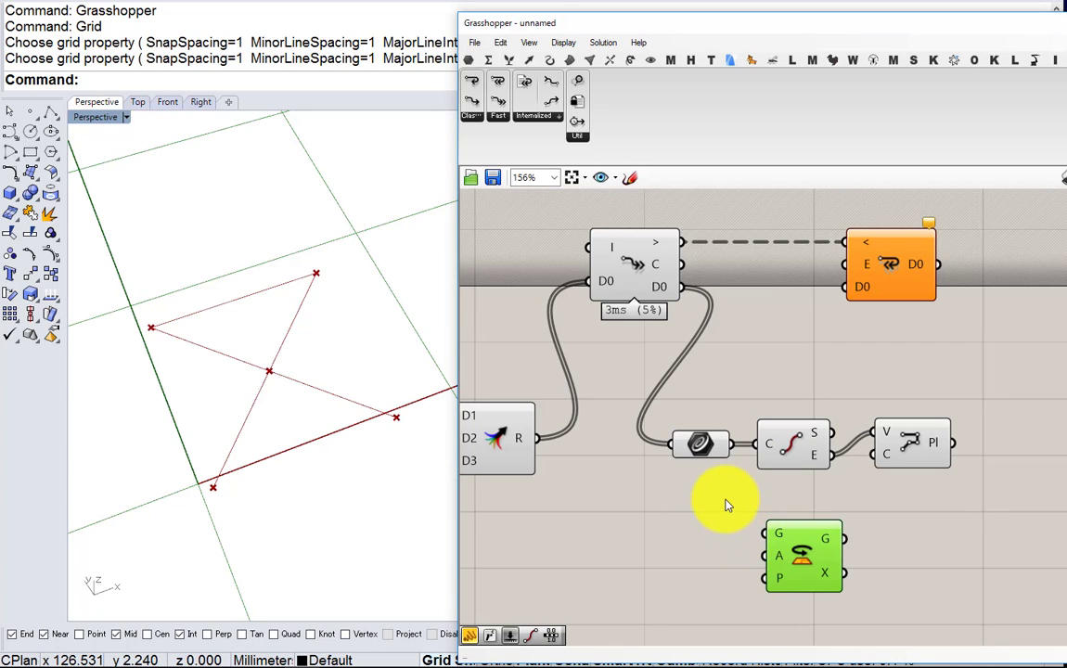
Duplicate the PolyLine component, connect the S output of End Points to the copy, and arrange the two PolyLines one above the other
{"action": "right_click_drag", "start_coordinate": [828, 500], "coordinate": [748, 501]}
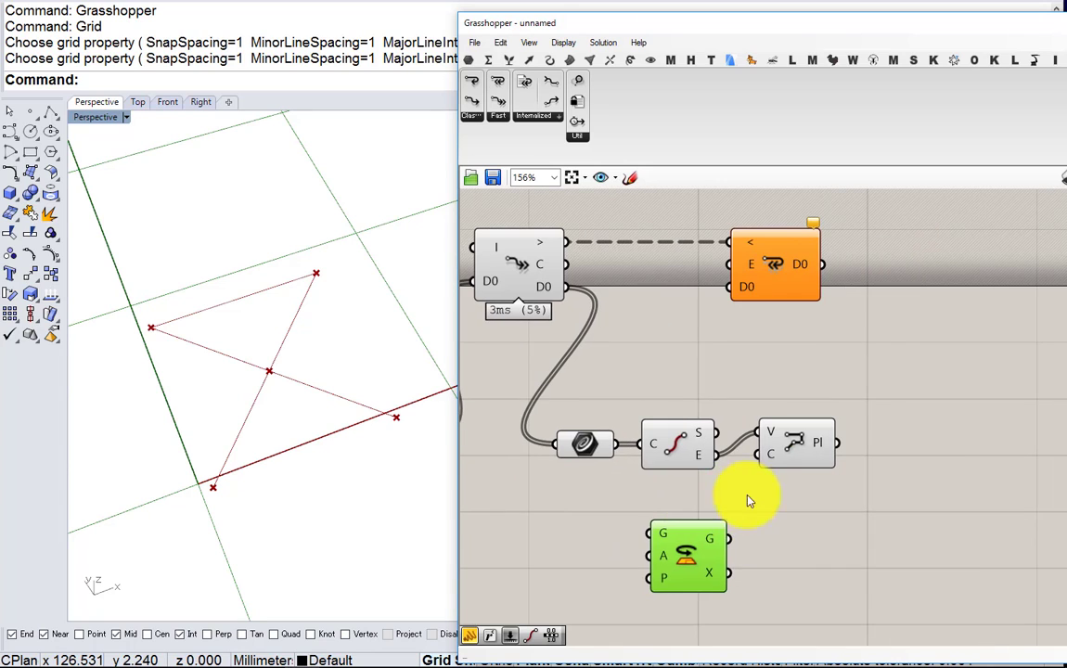
{"action": "left_click", "coordinate": [812, 478]}
{"action": "left_click_drag", "start_coordinate": [812, 478], "coordinate": [827, 438]}
{"action": "left_click_drag", "start_coordinate": [713, 431], "coordinate": [774, 411]}
{"action": "left_click_drag", "start_coordinate": [806, 424], "coordinate": [781, 414]}
{"action": "right_click_drag", "start_coordinate": [774, 415], "coordinate": [701, 388]}
{"action": "left_click", "coordinate": [724, 388]}
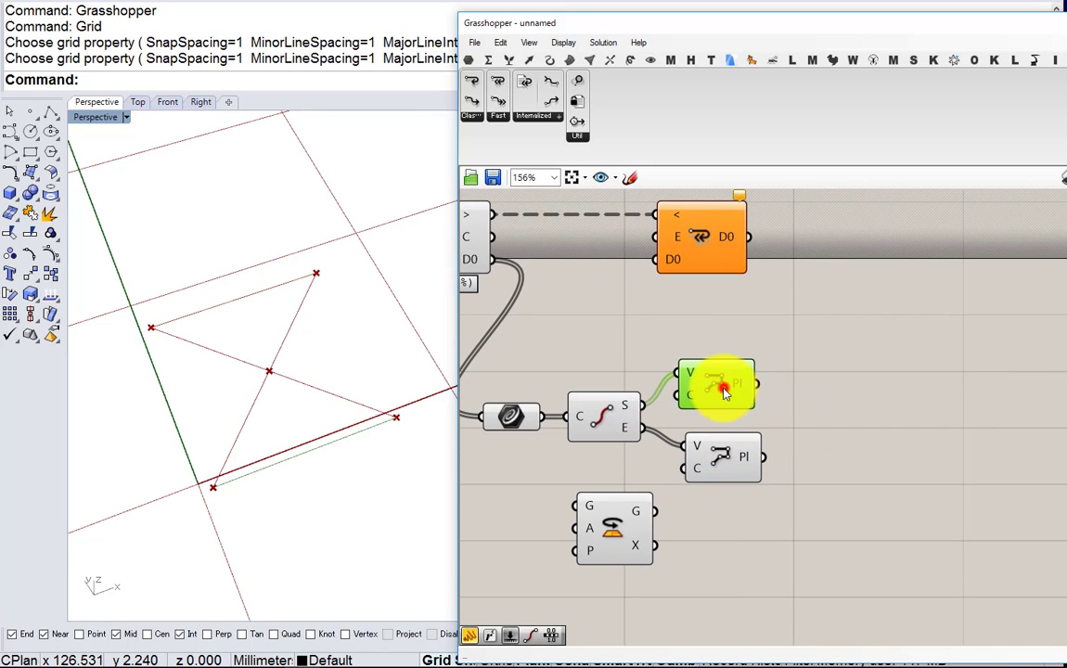
{"action": "left_click_drag", "start_coordinate": [727, 453], "coordinate": [726, 465]}
Move Fast Loop End farther from the PolyLines, add an Evaluate Length component, and connect the upper PolyLine to its curve input
{"action": "right_click_drag", "start_coordinate": [756, 326], "coordinate": [678, 376]}
{"action": "left_click_drag", "start_coordinate": [627, 299], "coordinate": [852, 286]}
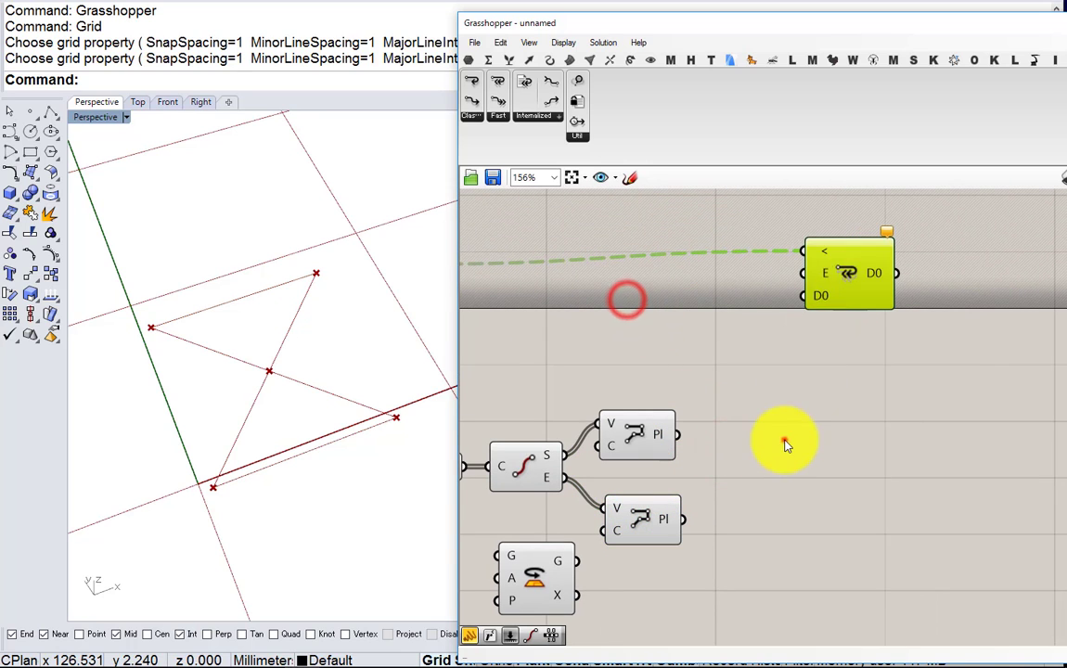
{"action": "double_click", "coordinate": [785, 440]}
{"action": "type", "text": "0eva"}
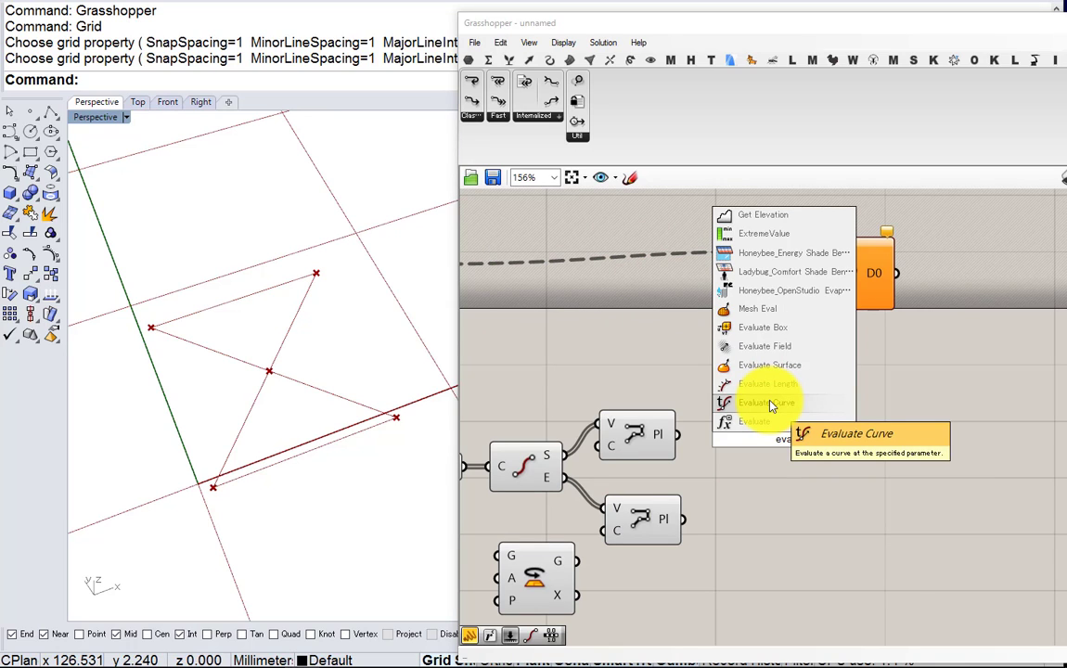
{"action": "left_click", "coordinate": [808, 391]}
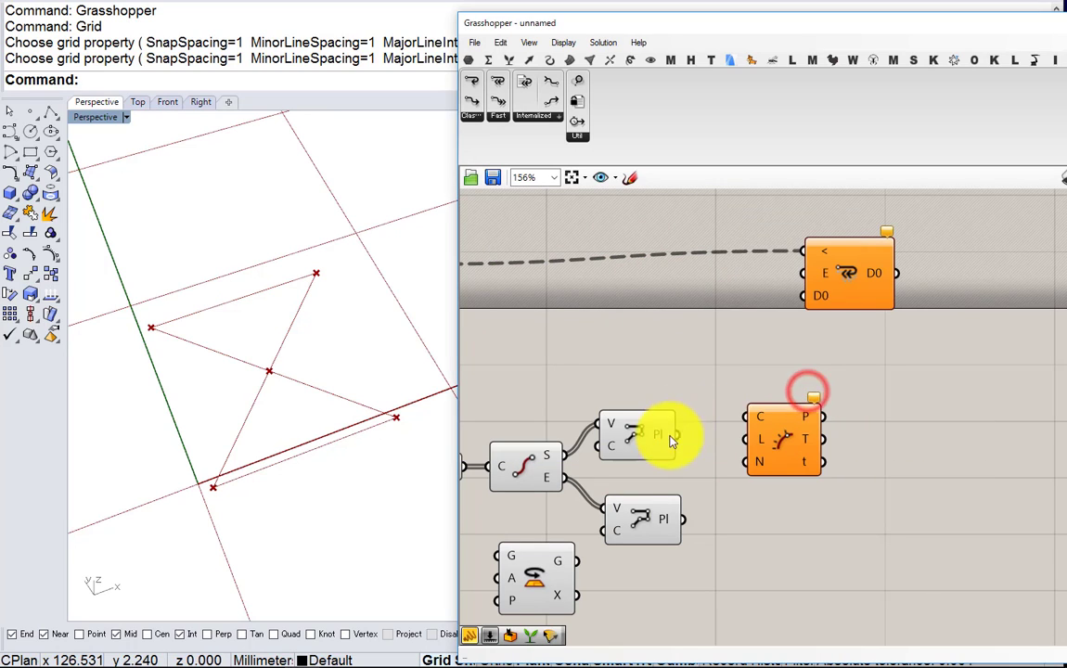
{"action": "left_click_drag", "start_coordinate": [675, 433], "coordinate": [748, 417]}
Add a Panel containing 0.5 above the PolyLines and shrink it to a compact size
{"action": "double_click", "coordinate": [666, 341]}
{"action": "type", "text": "panel"}
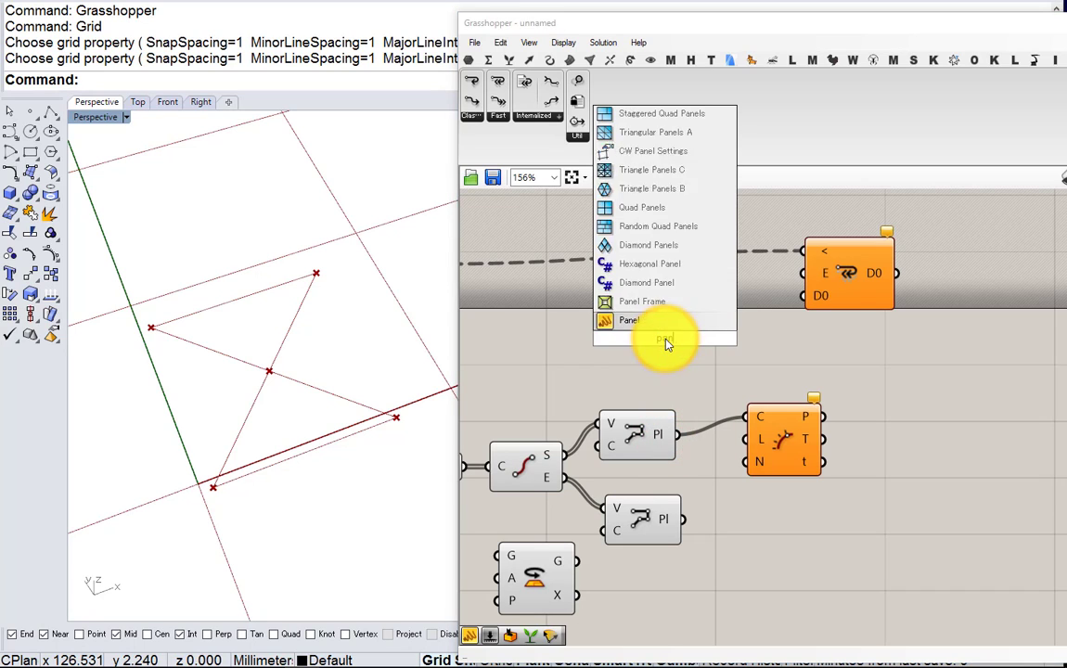
{"action": "left_click", "coordinate": [665, 341]}
{"action": "double_click", "coordinate": [665, 343]}
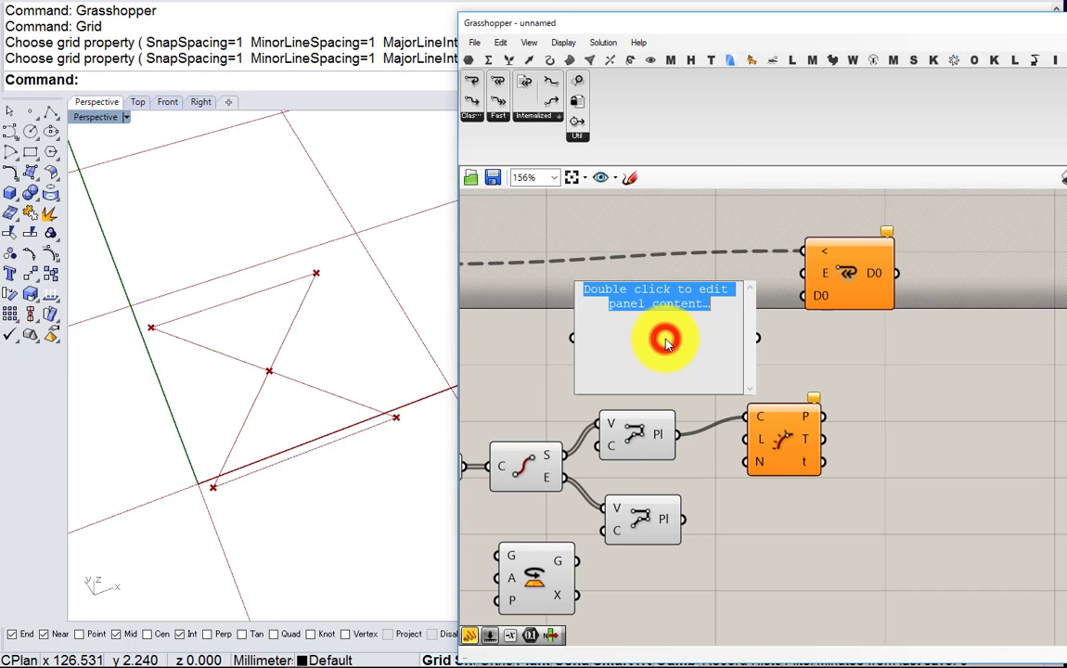
{"action": "type", "text": "0.5"}
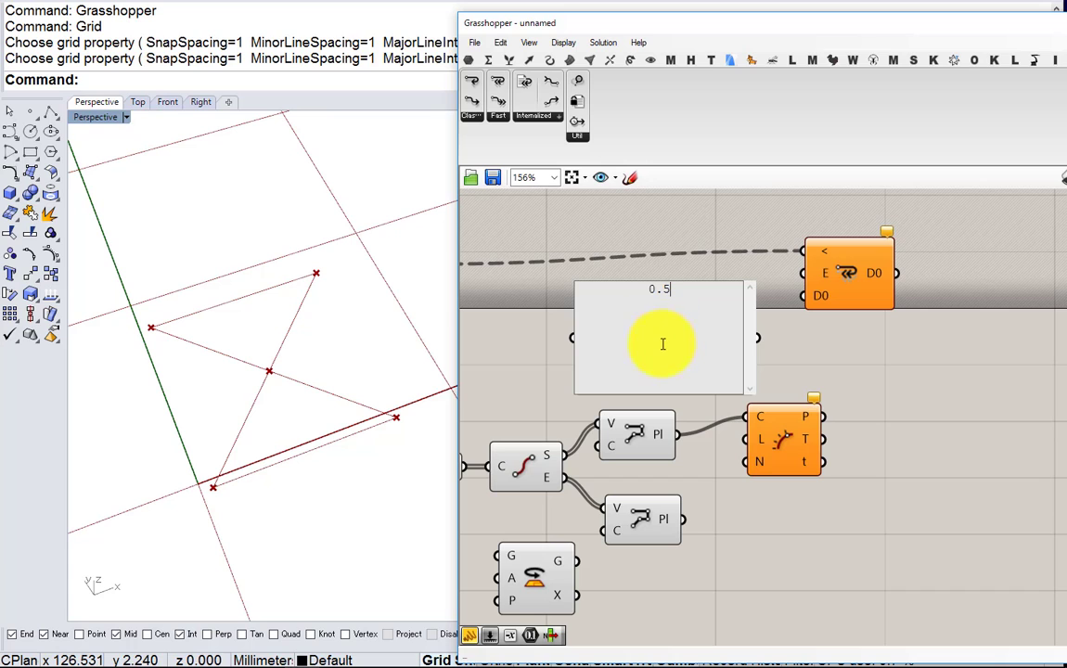
{"action": "left_click", "coordinate": [806, 363]}
{"action": "left_click_drag", "start_coordinate": [751, 388], "coordinate": [660, 318]}
Spread the two PolyLines apart, place the 0.5 panel between them, and connect it to the L input of Evaluate Length
{"action": "left_click_drag", "start_coordinate": [647, 520], "coordinate": [643, 554]}
{"action": "left_click_drag", "start_coordinate": [648, 447], "coordinate": [656, 420]}
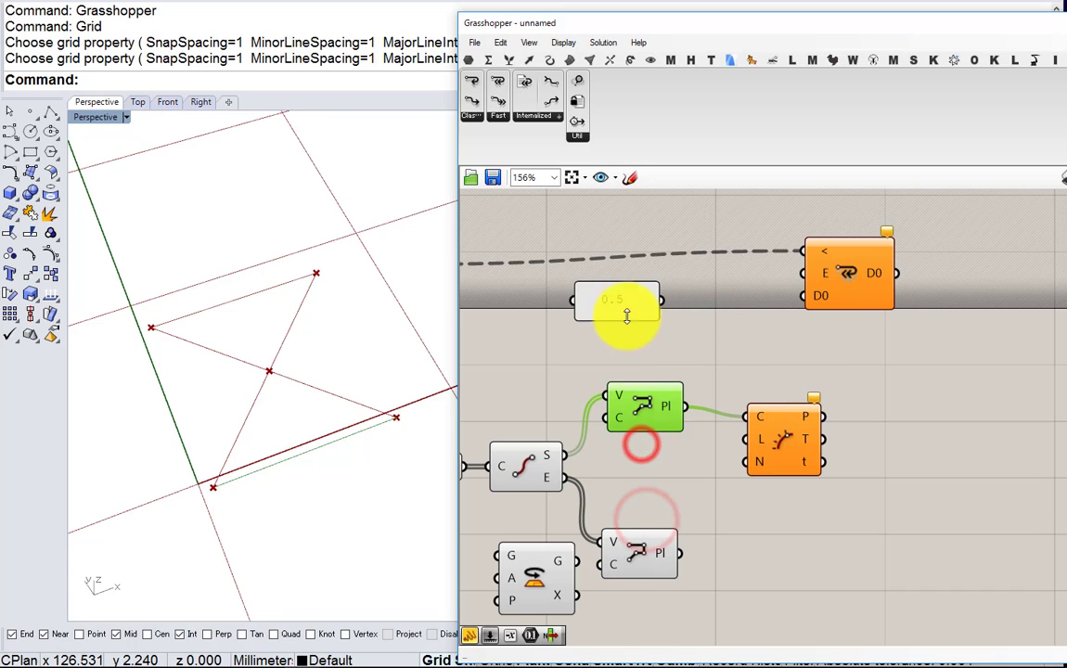
{"action": "left_click_drag", "start_coordinate": [625, 306], "coordinate": [748, 439]}
Duplicate Evaluate Length below the original and connect the lower PolyLine to the copy's curve input
{"action": "left_click_drag", "start_coordinate": [788, 434], "coordinate": [790, 525]}
{"action": "key", "text": "ctrl+c"}
{"action": "key", "text": "ctrl+v"}
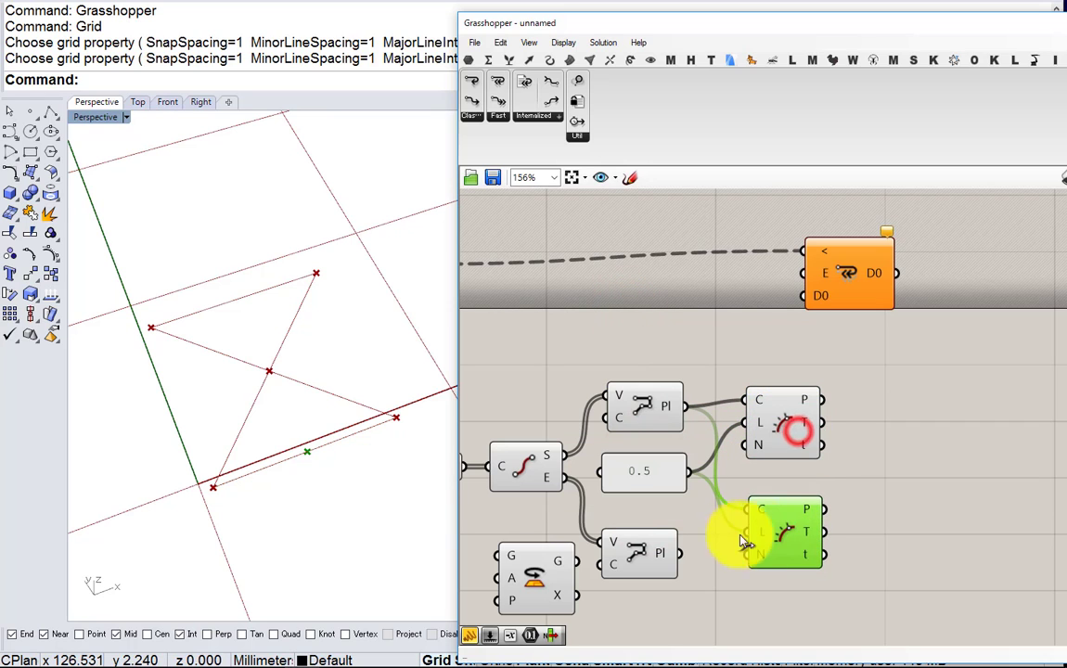
{"action": "left_click_drag", "start_coordinate": [673, 554], "coordinate": [645, 541]}
{"action": "right_click_drag", "start_coordinate": [918, 493], "coordinate": [812, 483]}
{"action": "scroll", "coordinate": [763, 468], "scroll_direction": "down", "scroll_amount": 1}
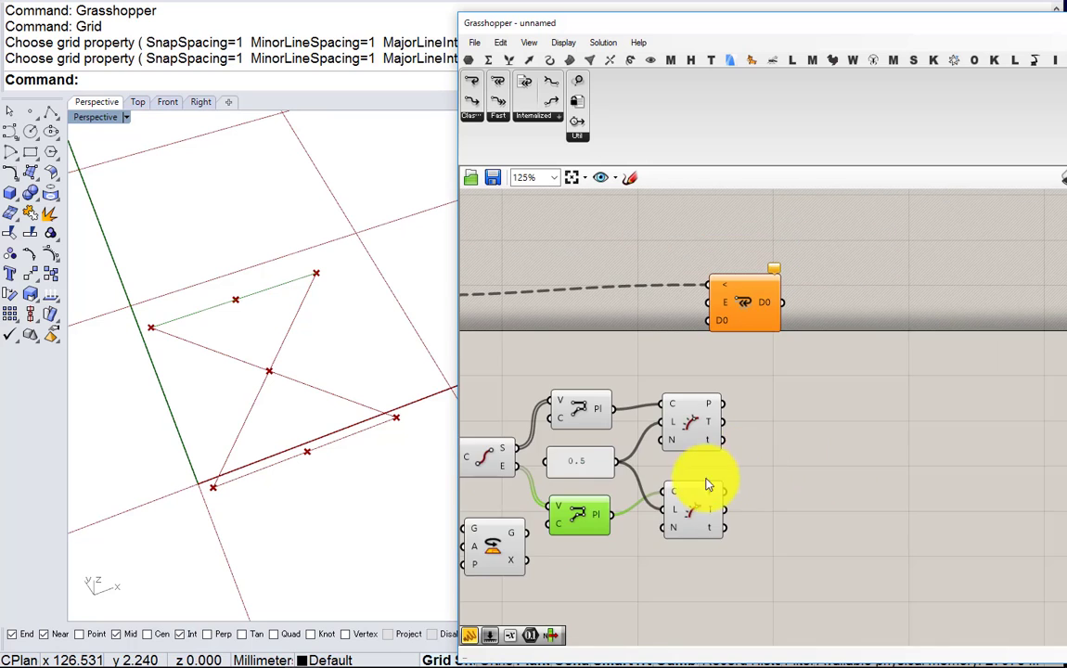
Turn off the previews of both PolyLines and End Points, and move the parameter fed by Fast Loop Start higher
{"action": "right_click_drag", "start_coordinate": [691, 487], "coordinate": [749, 474]}
{"action": "left_click_drag", "start_coordinate": [658, 546], "coordinate": [627, 387]}
{"action": "middle_click", "coordinate": [627, 387]}
{"action": "left_click", "coordinate": [672, 341]}
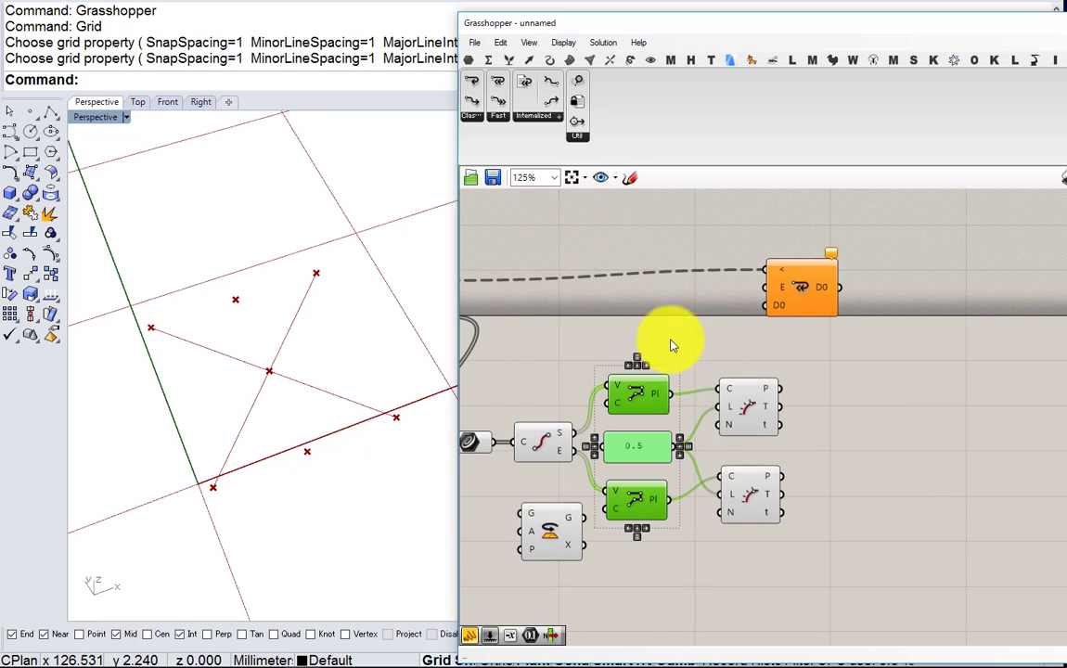
{"action": "right_click_drag", "start_coordinate": [543, 400], "coordinate": [673, 388]}
{"action": "left_click_drag", "start_coordinate": [675, 384], "coordinate": [586, 381]}
{"action": "middle_click", "coordinate": [662, 431]}
{"action": "left_click", "coordinate": [708, 388]}
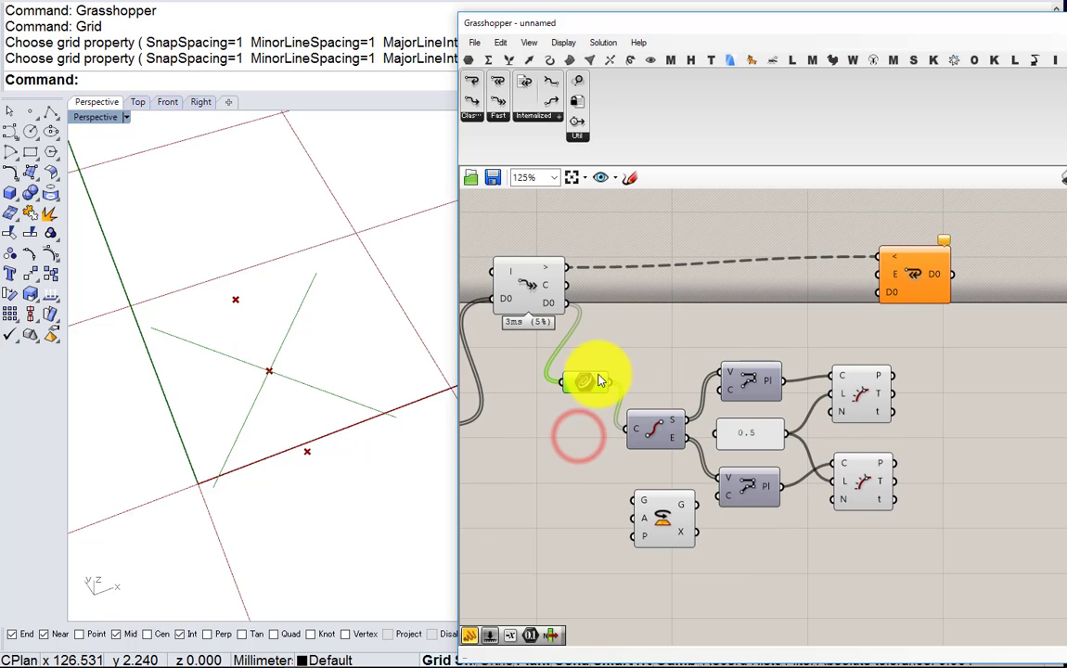
Move Rotate lower, and shift the End Points, PolyLine, panel and Evaluate Length group down below the loop components
{"action": "left_click_drag", "start_coordinate": [675, 523], "coordinate": [654, 605]}
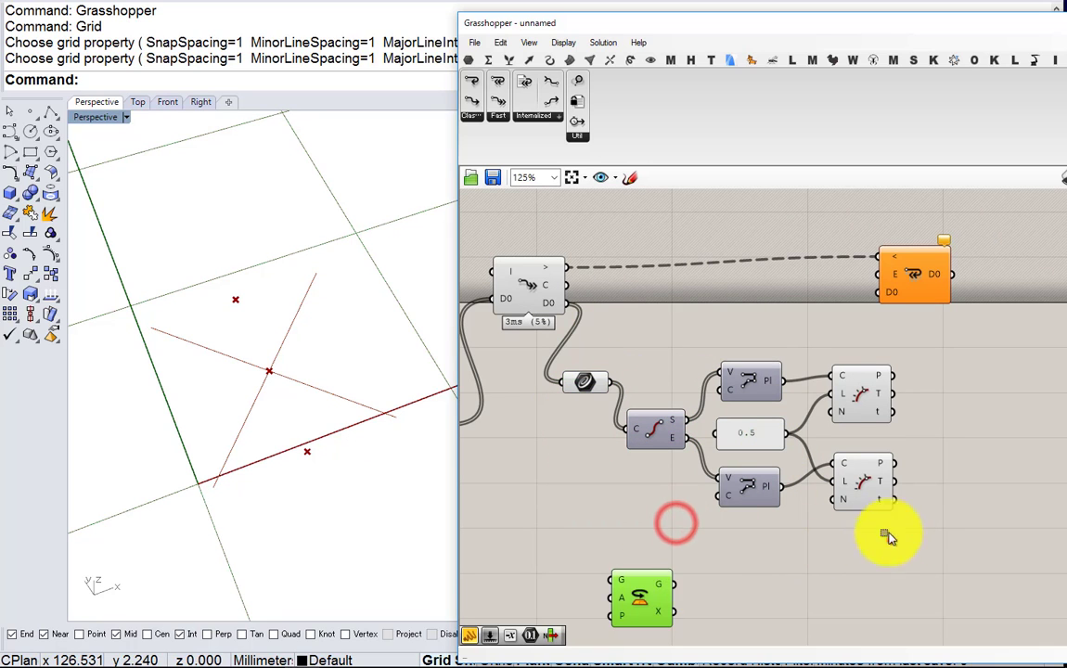
{"action": "left_click_drag", "start_coordinate": [893, 537], "coordinate": [663, 371]}
{"action": "left_click_drag", "start_coordinate": [667, 437], "coordinate": [676, 489]}
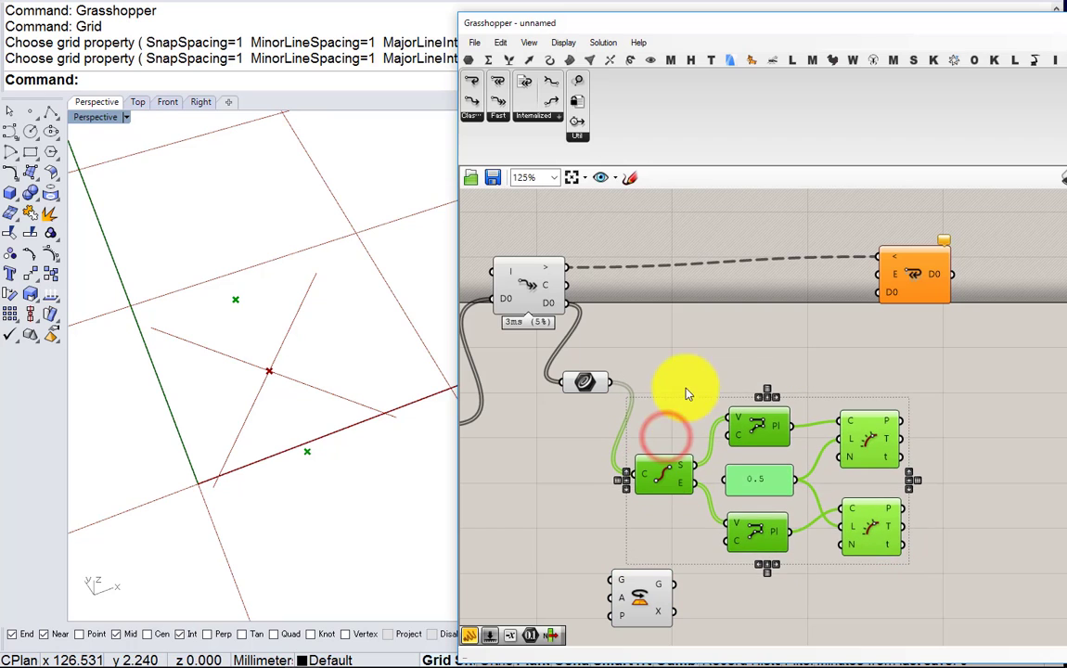
{"action": "left_click", "coordinate": [708, 363]}
Add a Vector 2Pt component and connect the P outputs of the upper and lower Evaluate Length to its A and B inputs
{"action": "right_click_drag", "start_coordinate": [792, 400], "coordinate": [701, 398]}
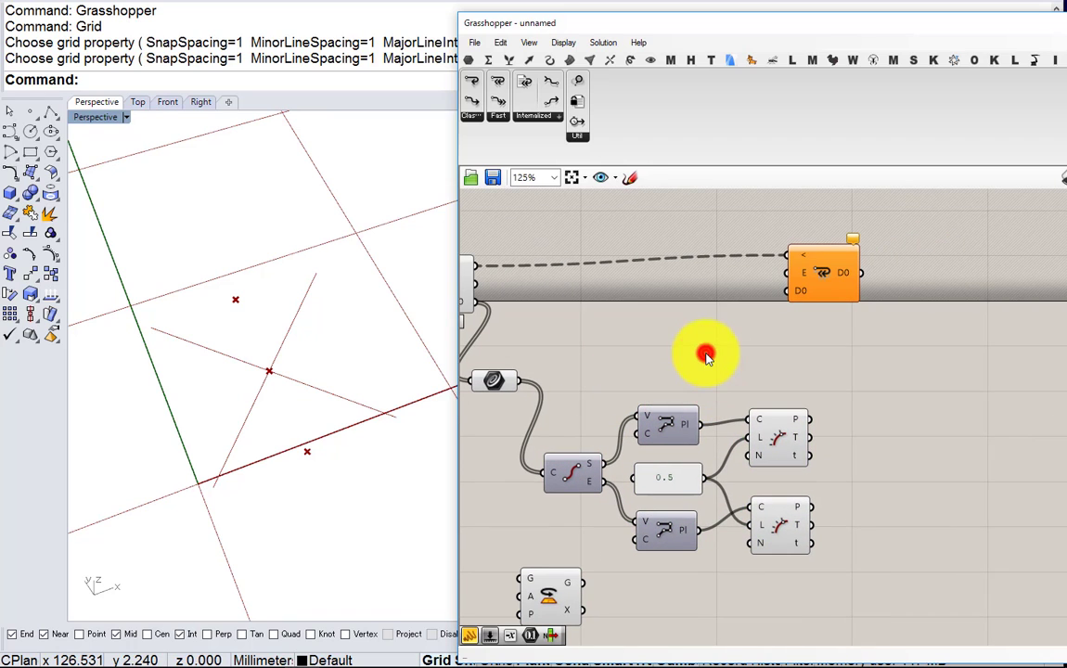
{"action": "double_click", "coordinate": [704, 356]}
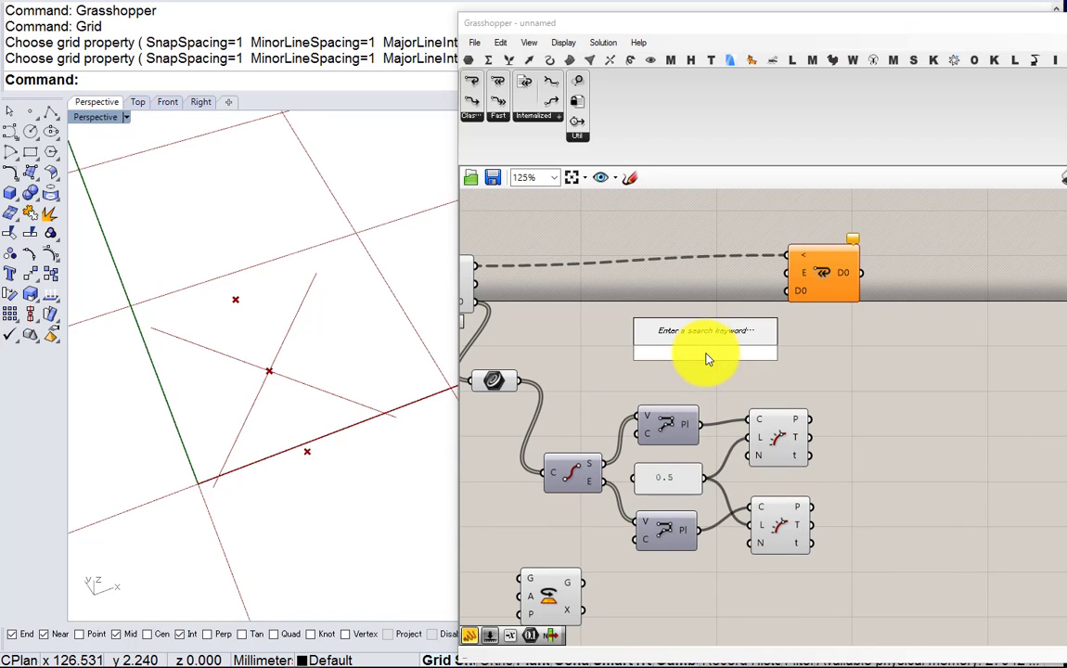
{"action": "type", "text": "vector"}
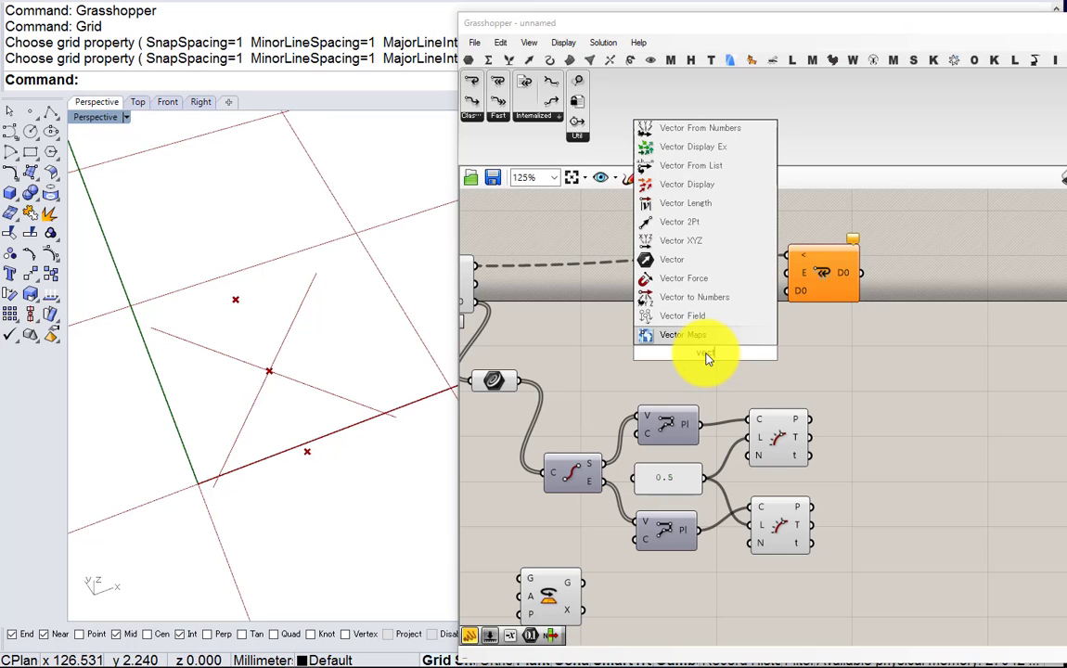
{"action": "left_click", "coordinate": [728, 333]}
{"action": "left_click", "coordinate": [701, 220]}
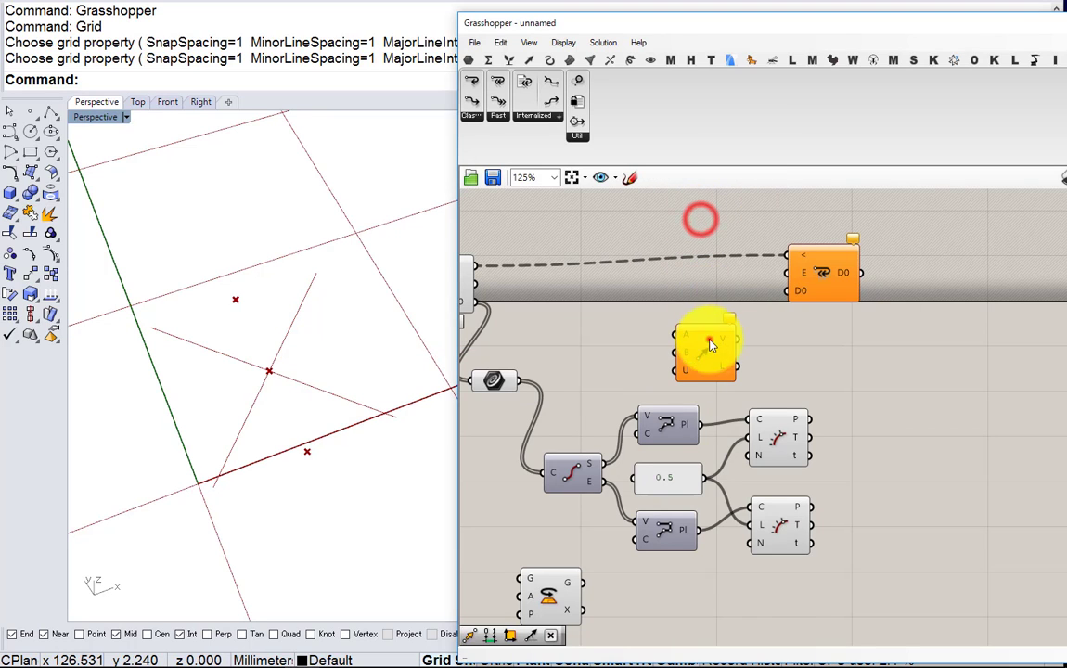
{"action": "left_click_drag", "start_coordinate": [709, 339], "coordinate": [895, 423]}
{"action": "left_click", "coordinate": [787, 428]}
{"action": "left_click_drag", "start_coordinate": [809, 415], "coordinate": [860, 411]}
{"action": "left_click_drag", "start_coordinate": [818, 488], "coordinate": [882, 452]}
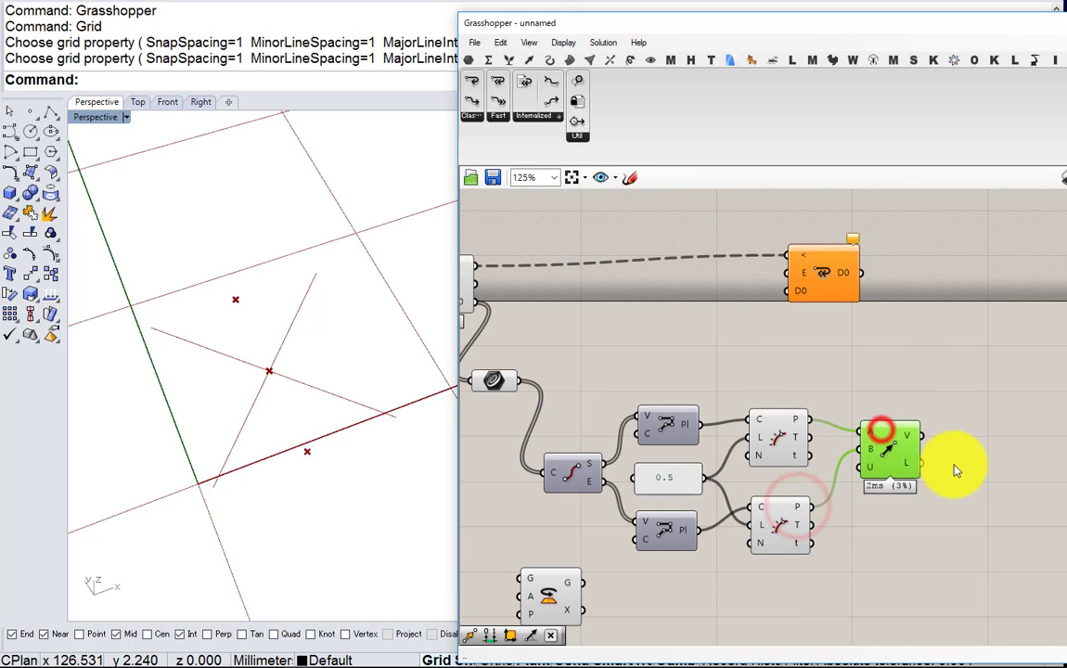
Add a Move component, feed its G input from the parameter after Fast Loop Start, and connect the Vector 2Pt V output to T
{"action": "double_click", "coordinate": [954, 465]}
{"action": "type", "text": "move"}
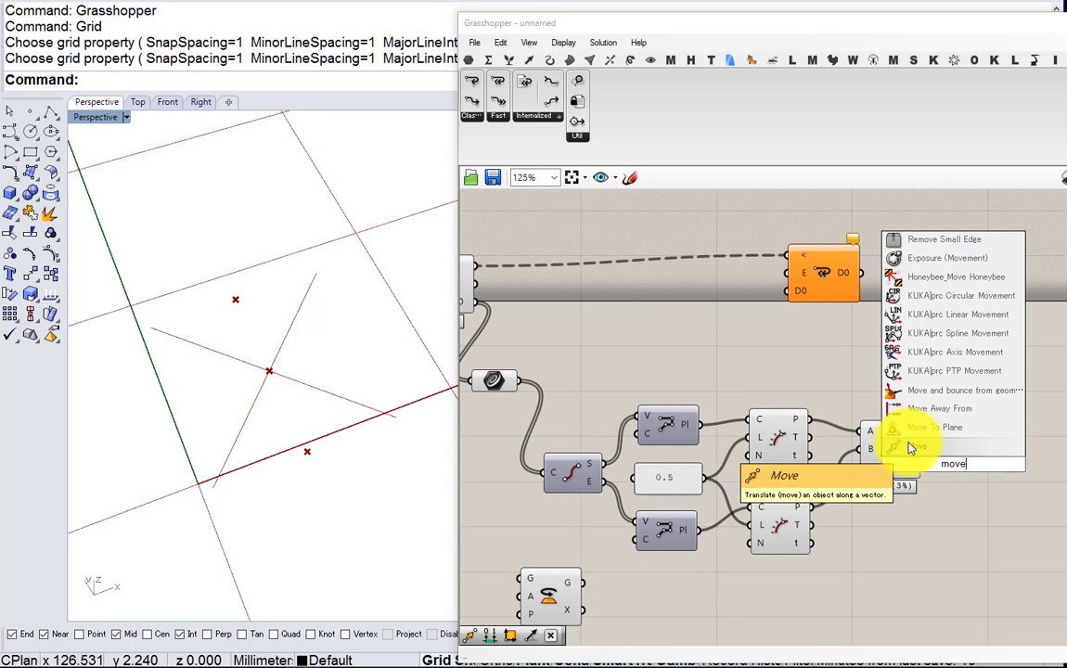
{"action": "left_click", "coordinate": [910, 440]}
{"action": "left_click", "coordinate": [494, 382]}
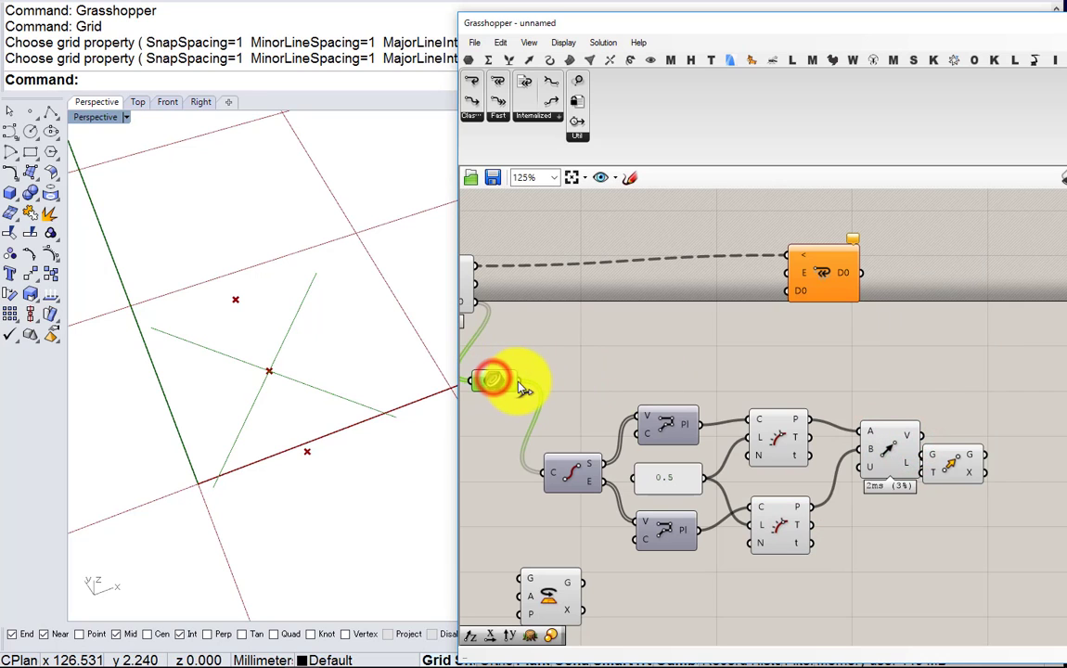
{"action": "left_click_drag", "start_coordinate": [761, 440], "coordinate": [930, 455]}
{"action": "left_click_drag", "start_coordinate": [951, 462], "coordinate": [988, 395]}
{"action": "right_click_drag", "start_coordinate": [953, 406], "coordinate": [863, 421]}
{"action": "scroll", "coordinate": [863, 422], "scroll_direction": "up", "scroll_amount": 1}
{"action": "left_click_drag", "start_coordinate": [800, 451], "coordinate": [882, 416]}
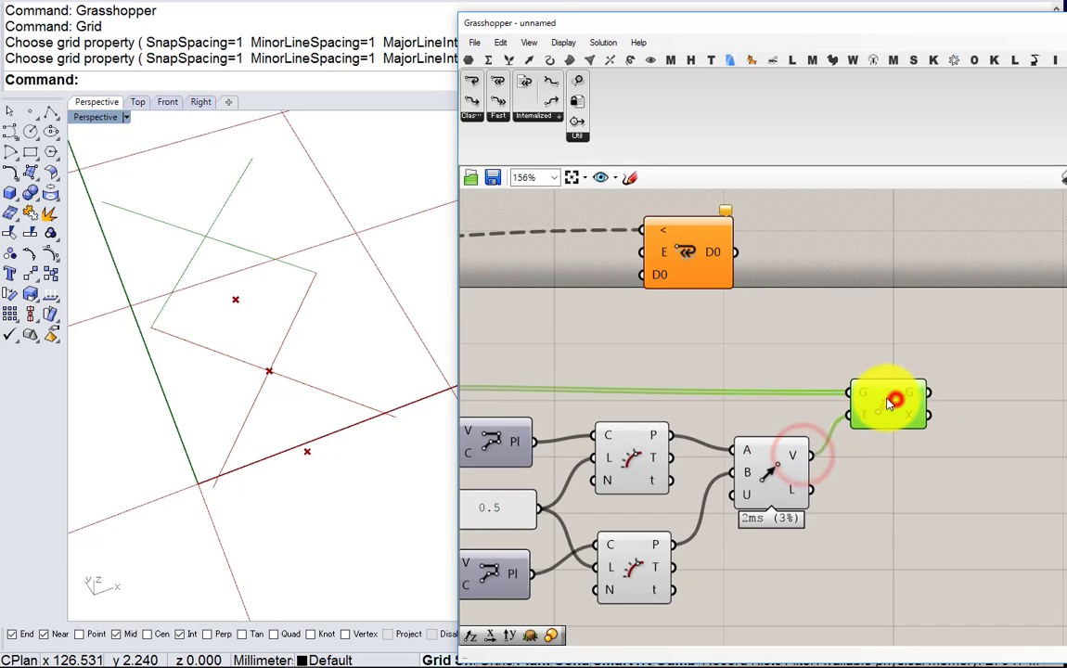
{"action": "right_click_drag", "start_coordinate": [886, 403], "coordinate": [783, 352]}
{"action": "scroll", "coordinate": [787, 355], "scroll_direction": "down", "scroll_amount": 1}
{"action": "left_click_drag", "start_coordinate": [796, 362], "coordinate": [787, 357]}
Relocate Rotate beyond the Move component and connect Move's G output to Rotate's G input
{"action": "scroll", "coordinate": [772, 373], "scroll_direction": "down", "scroll_amount": 1}
{"action": "right_click_drag", "start_coordinate": [757, 386], "coordinate": [847, 339]}
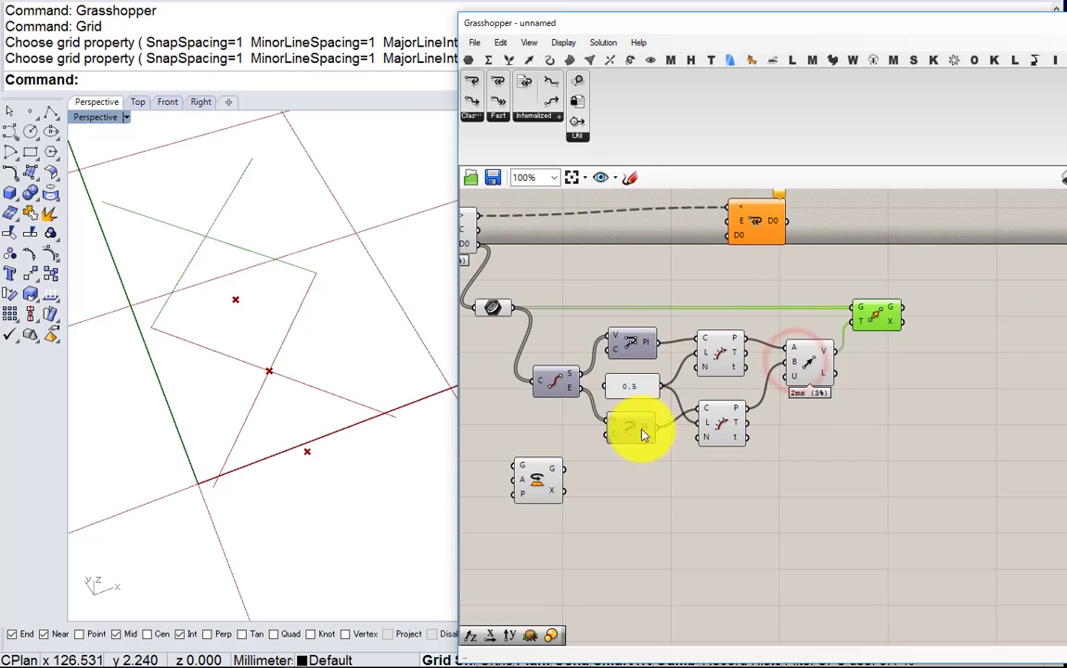
{"action": "left_click_drag", "start_coordinate": [530, 486], "coordinate": [945, 399]}
{"action": "scroll", "coordinate": [928, 374], "scroll_direction": "up", "scroll_amount": 2}
{"action": "left_click_drag", "start_coordinate": [881, 265], "coordinate": [935, 380]}
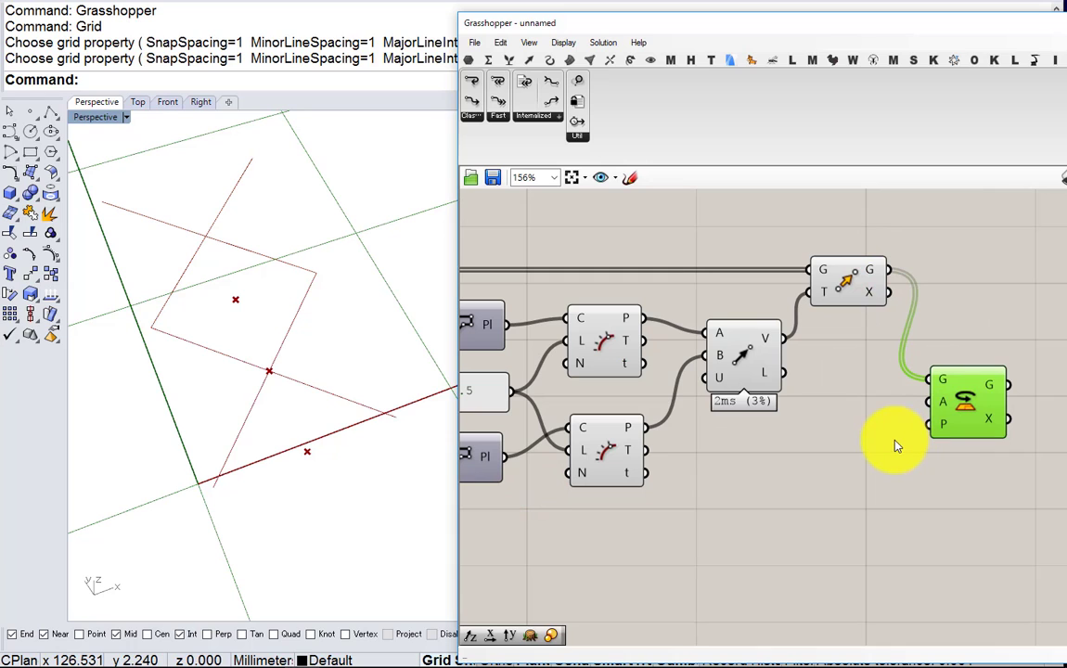
Add a YZ Plane with its origin from the lower Evaluate Length's P output, and connect it to Rotate's P input
{"action": "double_click", "coordinate": [852, 484]}
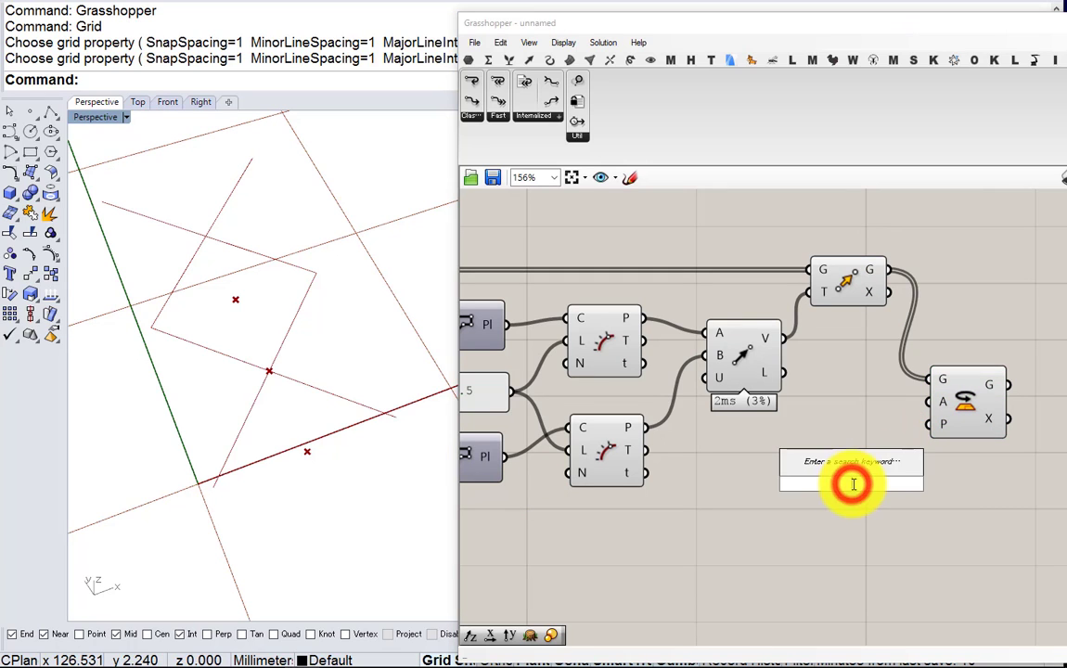
{"action": "type", "text": "yz"}
{"action": "left_click", "coordinate": [840, 469]}
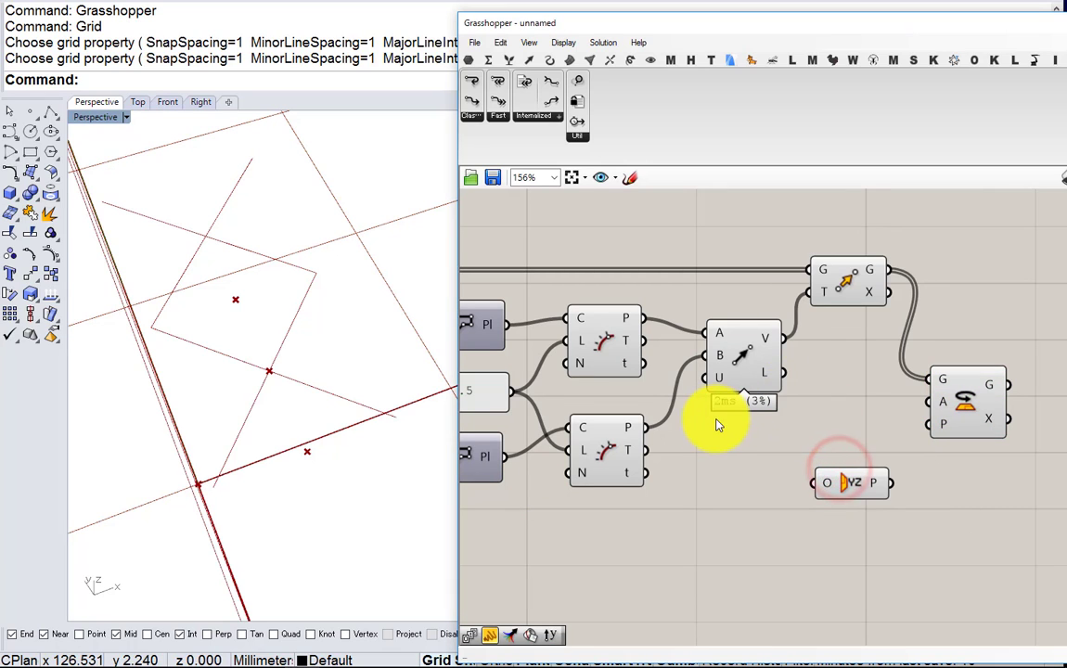
{"action": "left_click", "coordinate": [608, 441]}
{"action": "left_click_drag", "start_coordinate": [647, 427], "coordinate": [936, 438]}
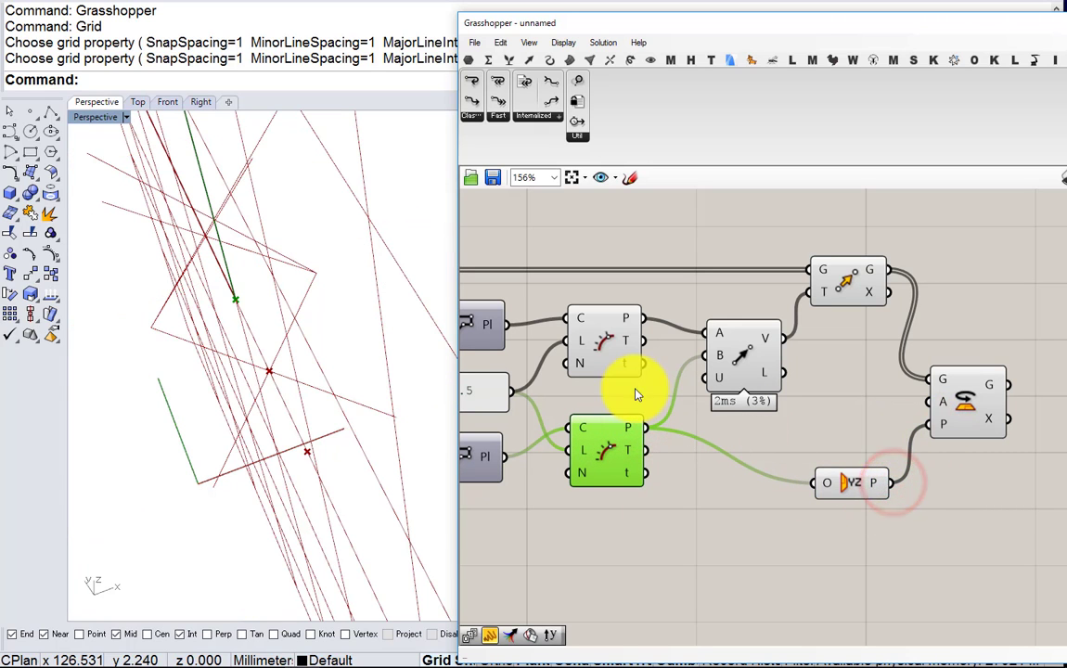
{"action": "right_click_drag", "start_coordinate": [310, 381], "coordinate": [353, 320]}
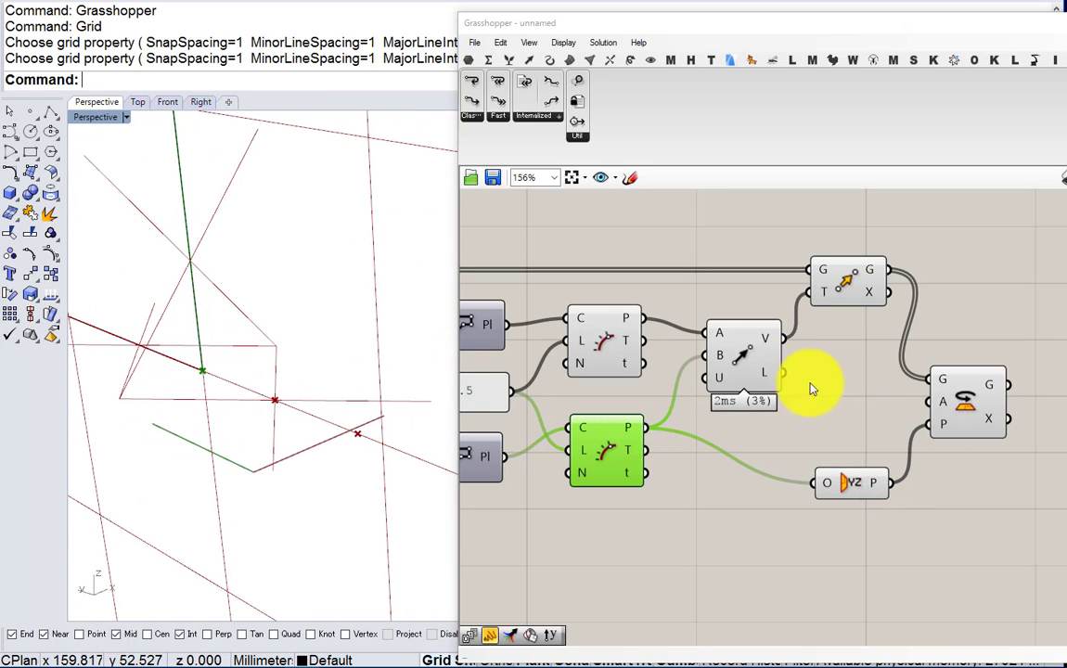
{"action": "right_click_drag", "start_coordinate": [880, 401], "coordinate": [629, 399]}
{"action": "scroll", "coordinate": [630, 399], "scroll_direction": "down", "scroll_amount": 1}
{"action": "left_click", "coordinate": [610, 473]}
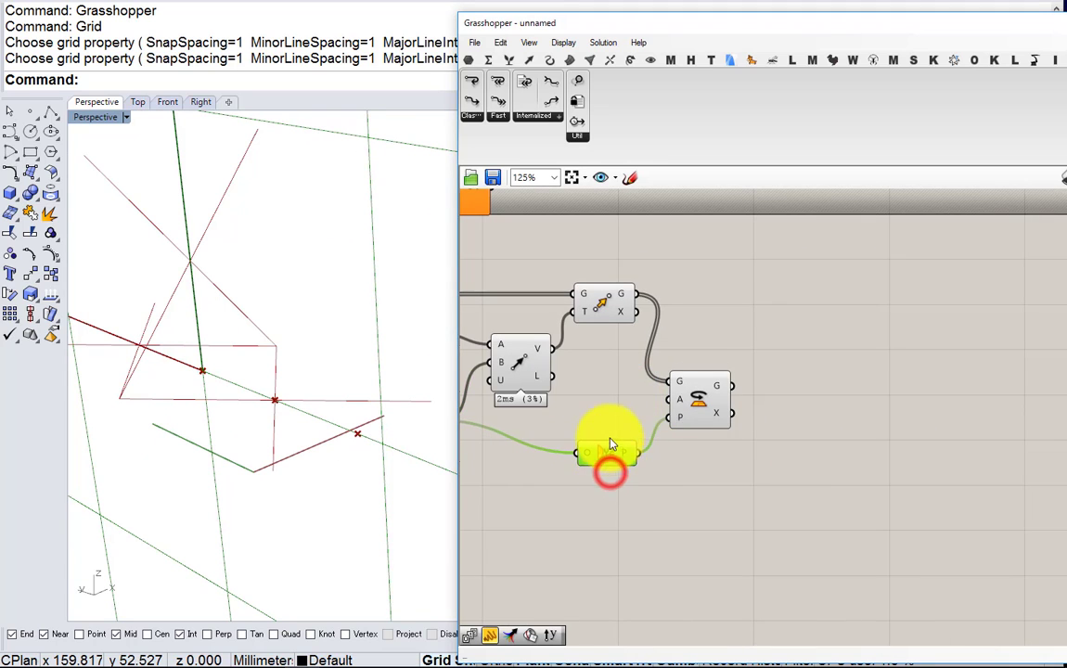
Align Fast Loop Start with Fast Loop End, add a Multiplication component below the network, and connect the loop's C output to its A input
{"action": "right_click_drag", "start_coordinate": [492, 401], "coordinate": [774, 432]}
{"action": "scroll", "coordinate": [775, 432], "scroll_direction": "down", "scroll_amount": 3}
{"action": "scroll", "coordinate": [646, 369], "scroll_direction": "up", "scroll_amount": 2}
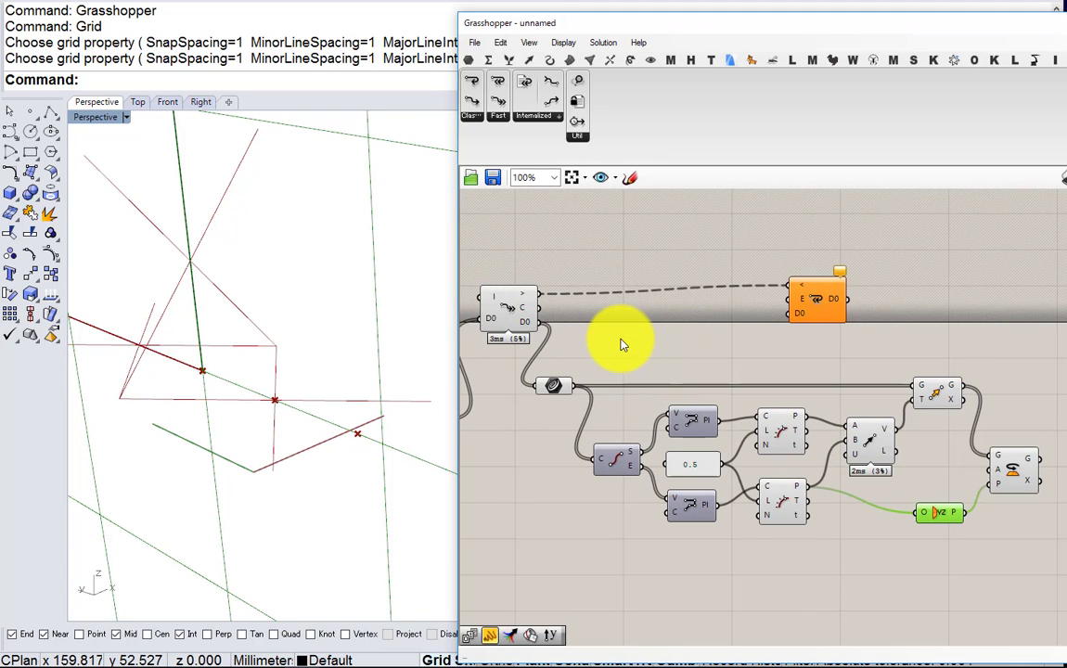
{"action": "scroll", "coordinate": [622, 346], "scroll_direction": "up", "scroll_amount": 3}
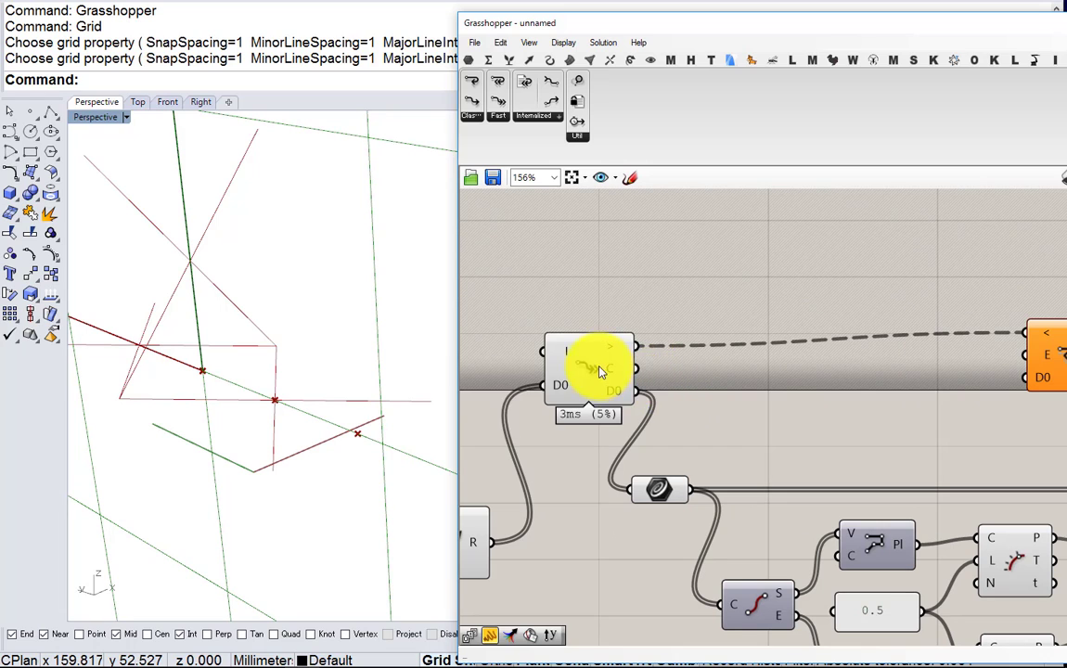
{"action": "left_click_drag", "start_coordinate": [599, 372], "coordinate": [583, 357]}
{"action": "double_click", "coordinate": [731, 403]}
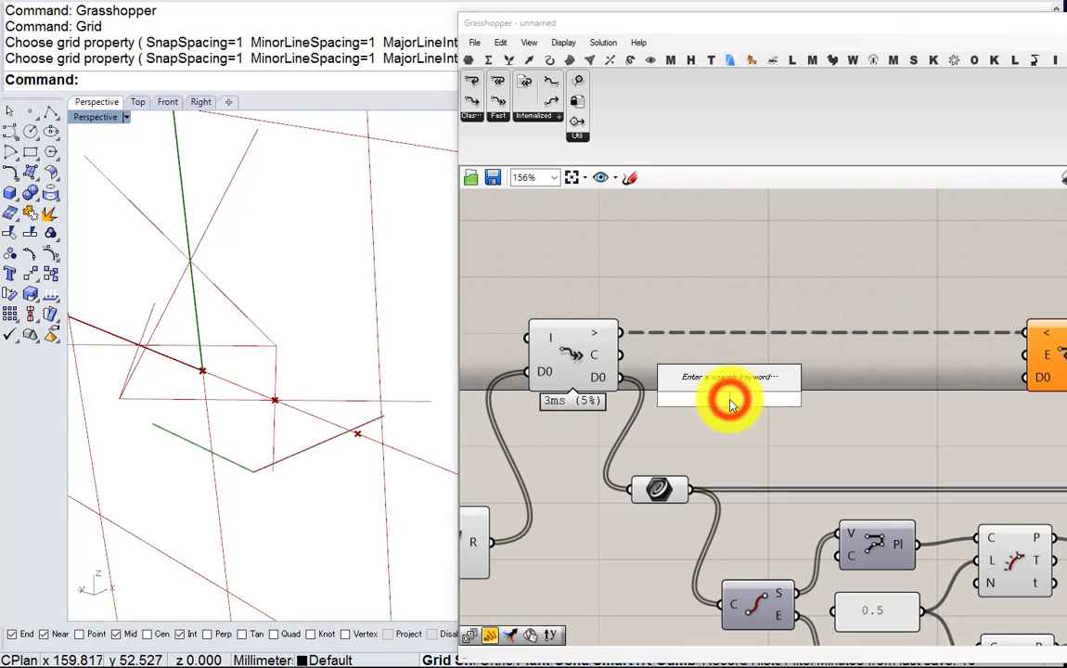
{"action": "type", "text": "mul"}
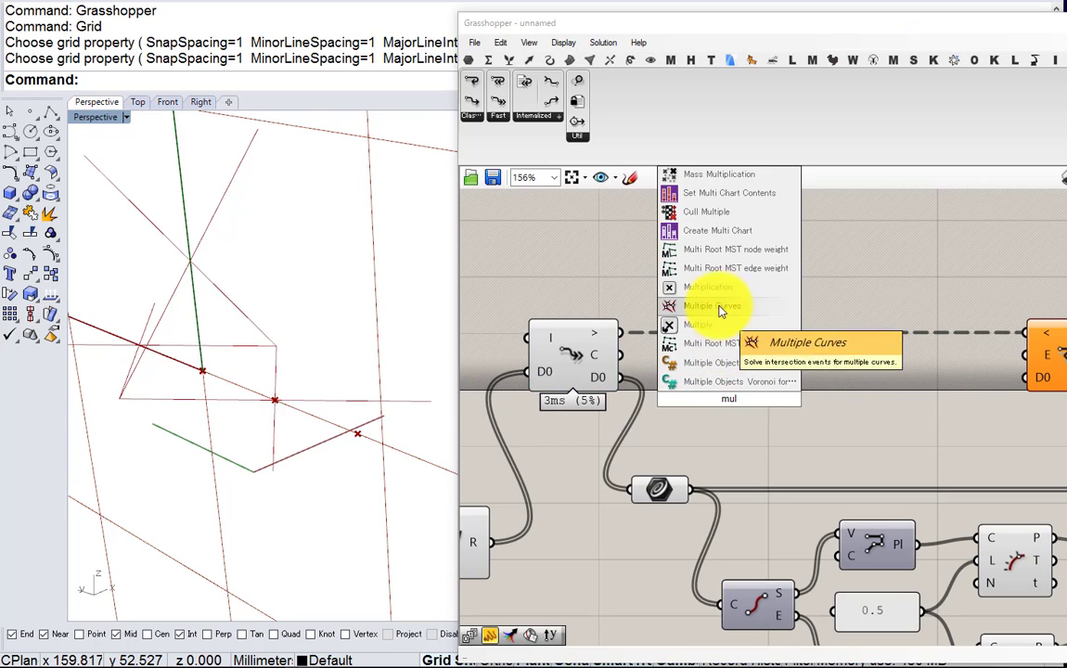
{"action": "left_click", "coordinate": [719, 306]}
{"action": "left_click_drag", "start_coordinate": [623, 357], "coordinate": [671, 382]}
{"action": "scroll", "coordinate": [641, 353], "scroll_direction": "down", "scroll_amount": 4}
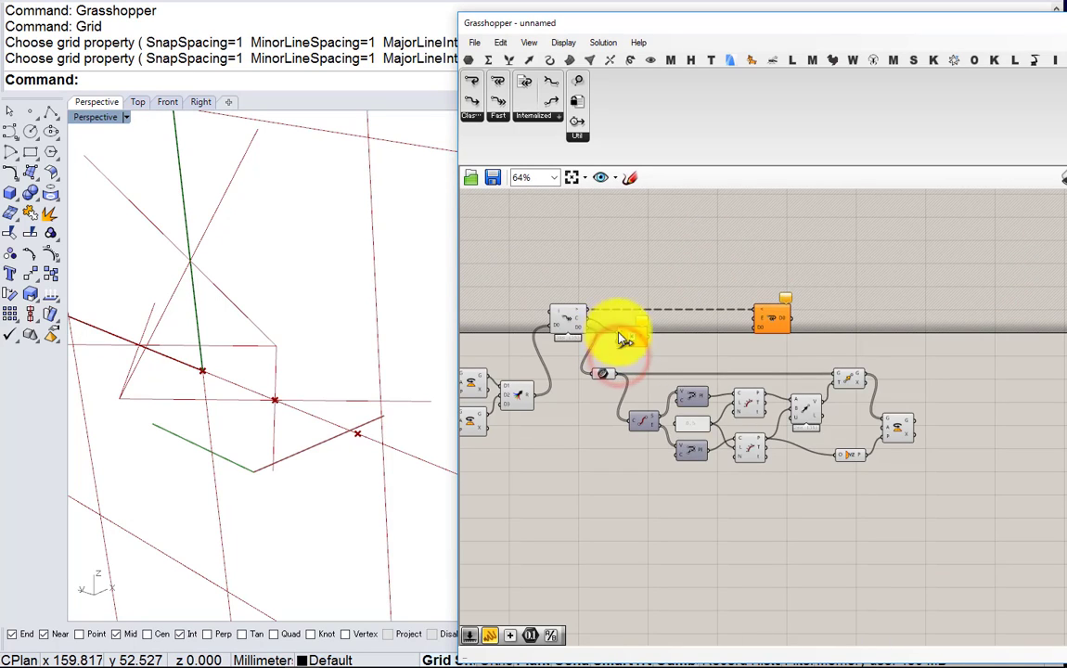
{"action": "left_click_drag", "start_coordinate": [629, 336], "coordinate": [813, 514]}
Add a number slider set to 15 and connect it to the B input of Multiplication
{"action": "double_click", "coordinate": [731, 524]}
{"action": "type", "text": "5"}
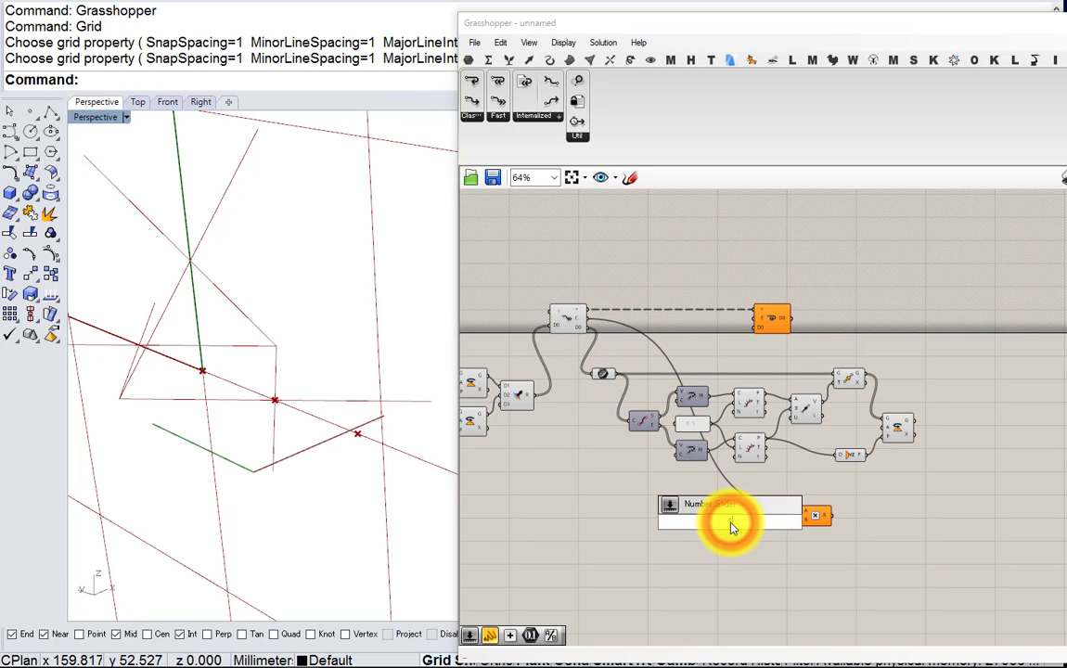
{"action": "key", "text": "Return"}
{"action": "scroll", "coordinate": [798, 565], "scroll_direction": "up", "scroll_amount": 4}
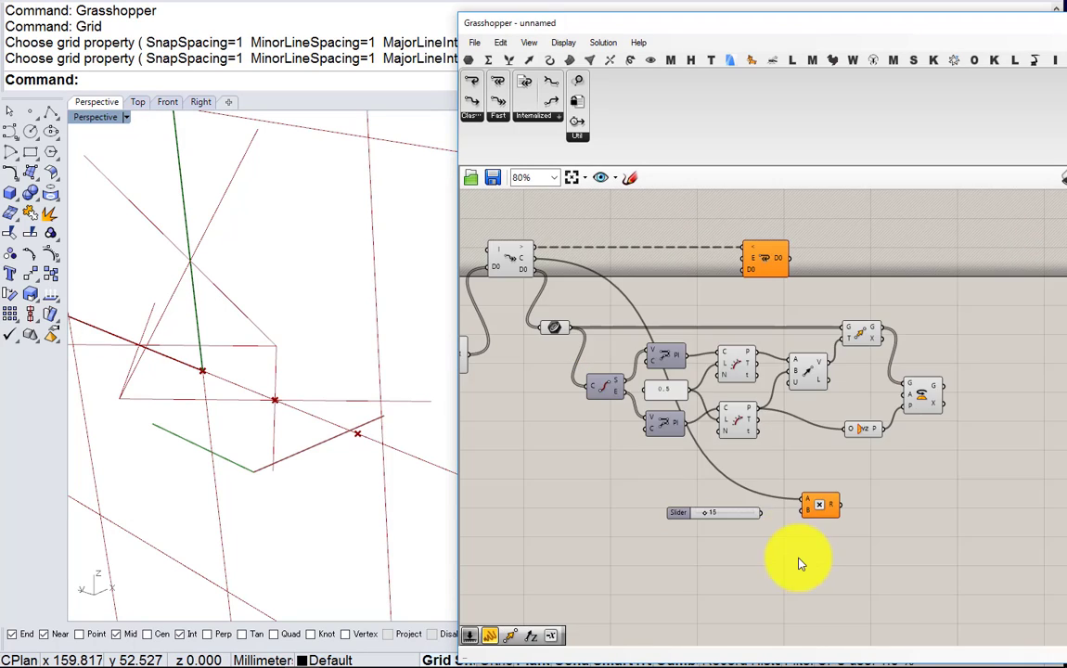
{"action": "left_click_drag", "start_coordinate": [748, 511], "coordinate": [813, 508]}
{"action": "right_click_drag", "start_coordinate": [863, 495], "coordinate": [751, 508]}
Add a Radians component, connect the Multiplication result to its D input, and connect its R output to Rotate's A input
{"action": "double_click", "coordinate": [836, 501]}
{"action": "type", "text": "rad"}
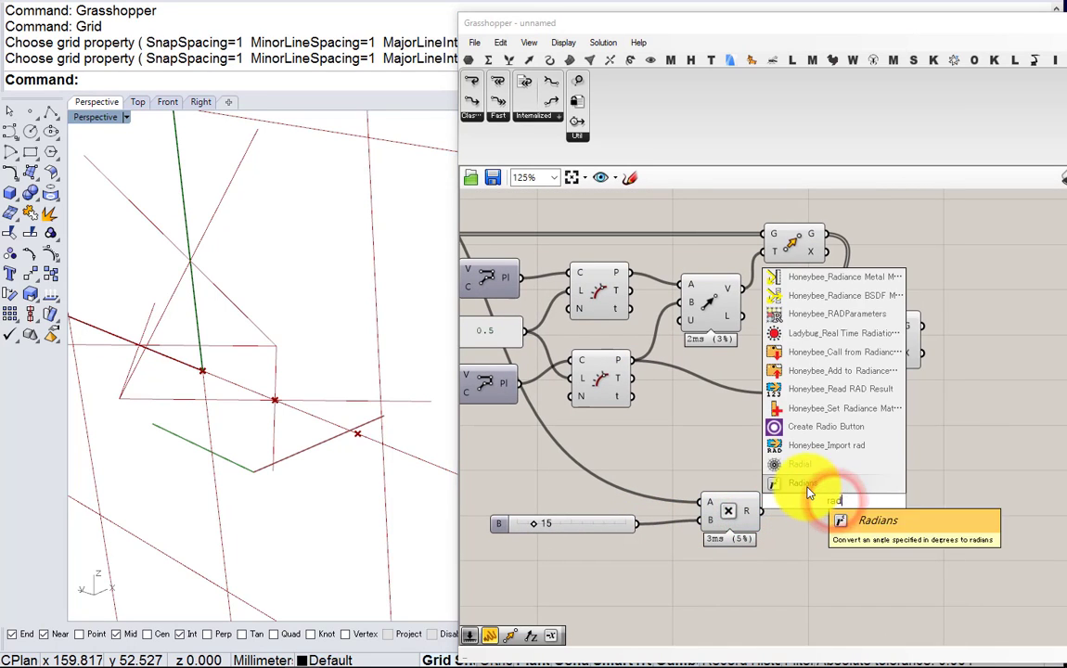
{"action": "left_click", "coordinate": [809, 492]}
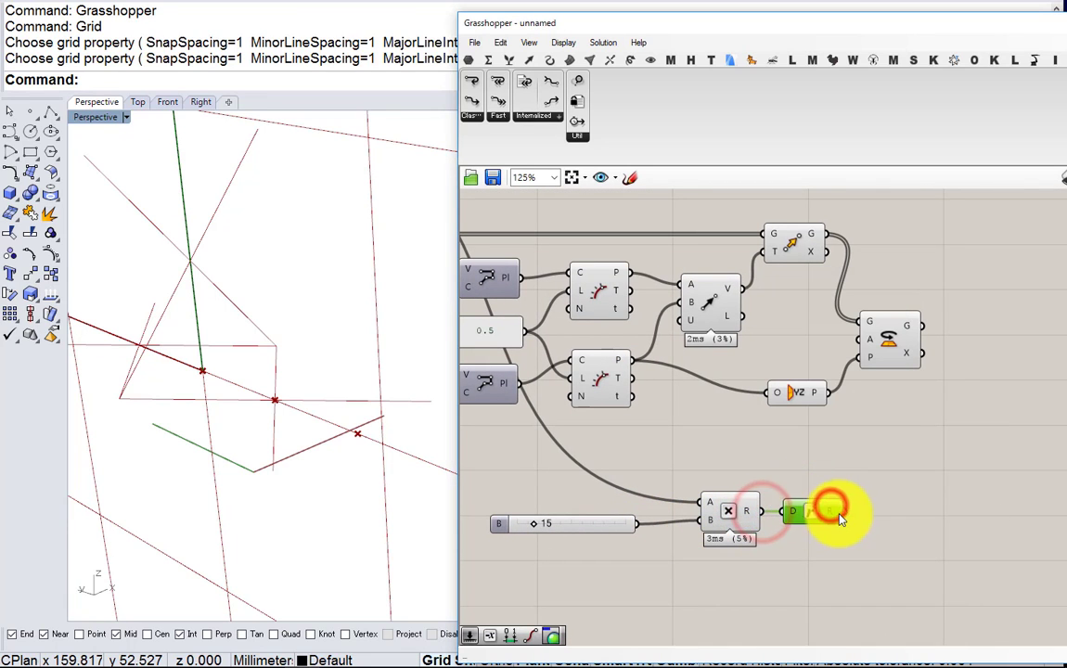
{"action": "left_click_drag", "start_coordinate": [847, 511], "coordinate": [886, 339]}
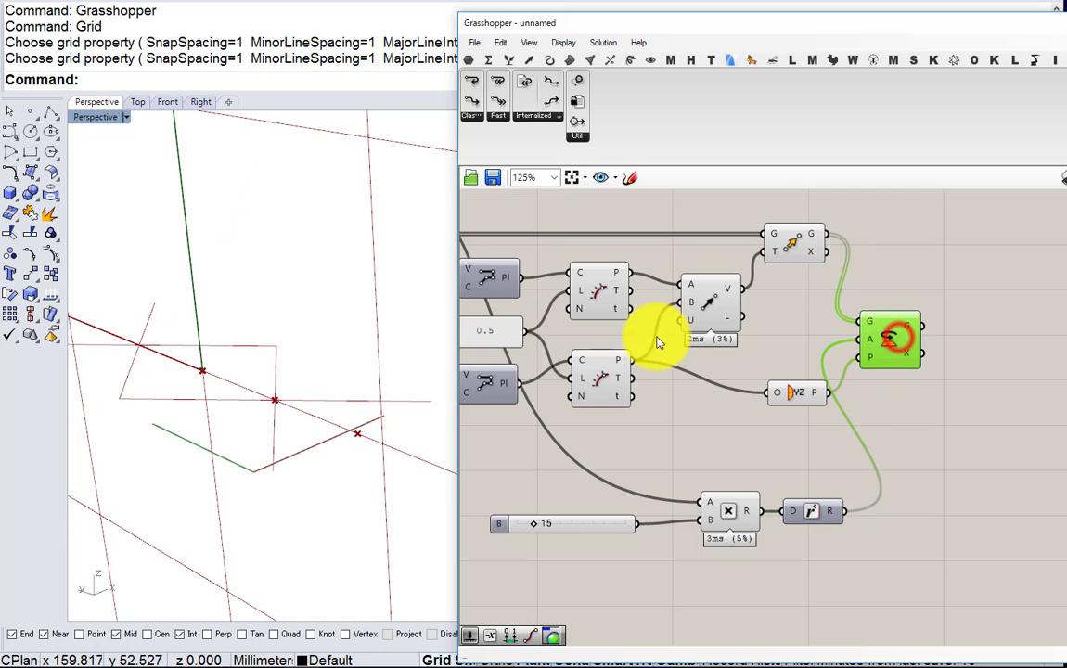
Move the Rotate component farther from the Move component, and zoom the viewport to its output to inspect the rotated lines
{"action": "right_click_drag", "start_coordinate": [346, 383], "coordinate": [413, 394]}
{"action": "left_click_drag", "start_coordinate": [897, 340], "coordinate": [929, 339]}
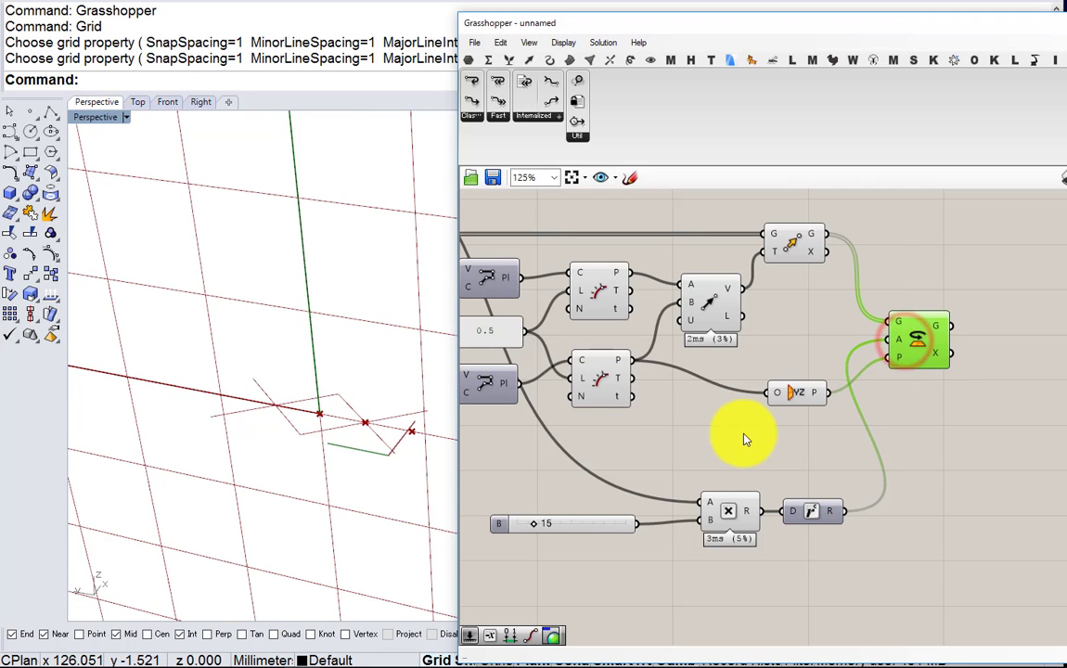
{"action": "right_click_drag", "start_coordinate": [794, 465], "coordinate": [793, 492]}
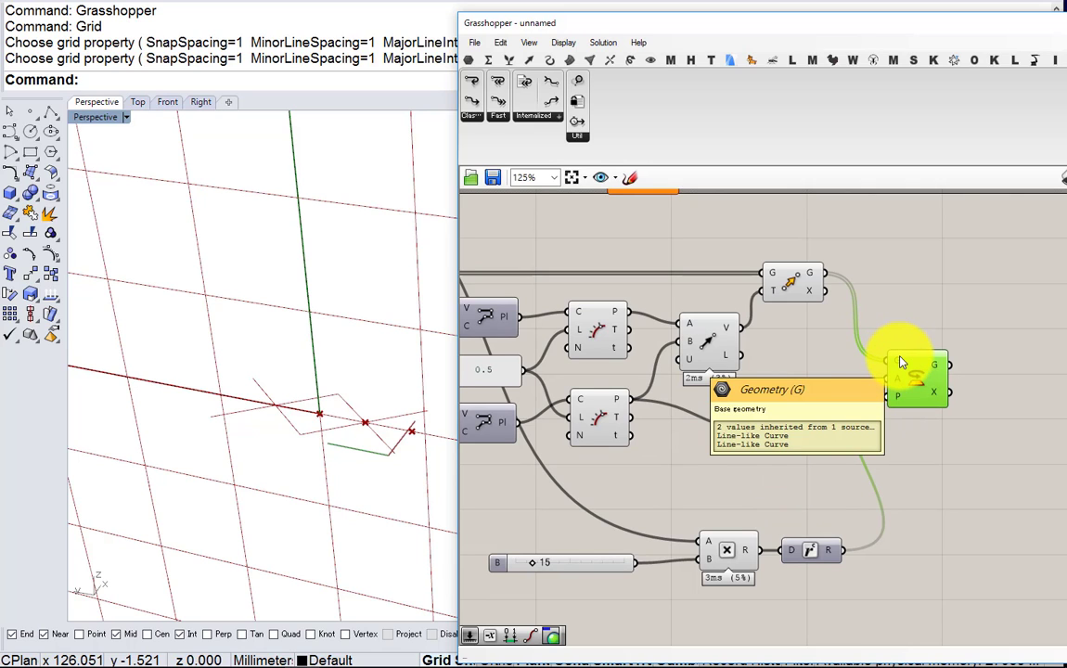
{"action": "scroll", "coordinate": [155, 339], "scroll_direction": "down", "scroll_amount": 5}
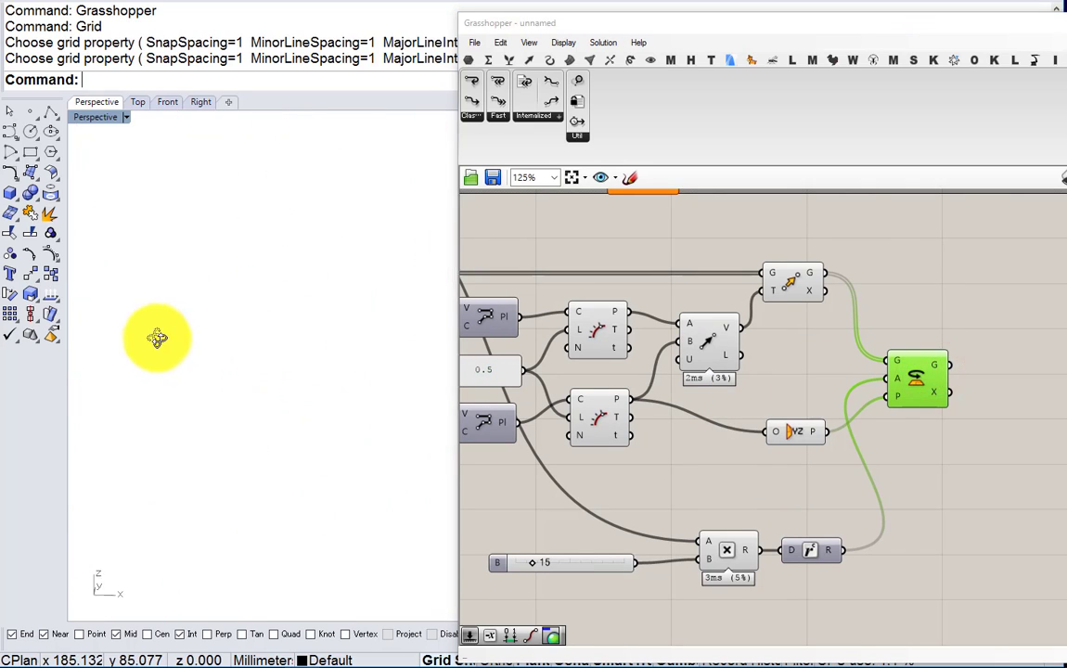
{"action": "scroll", "coordinate": [160, 351], "scroll_direction": "up", "scroll_amount": 10}
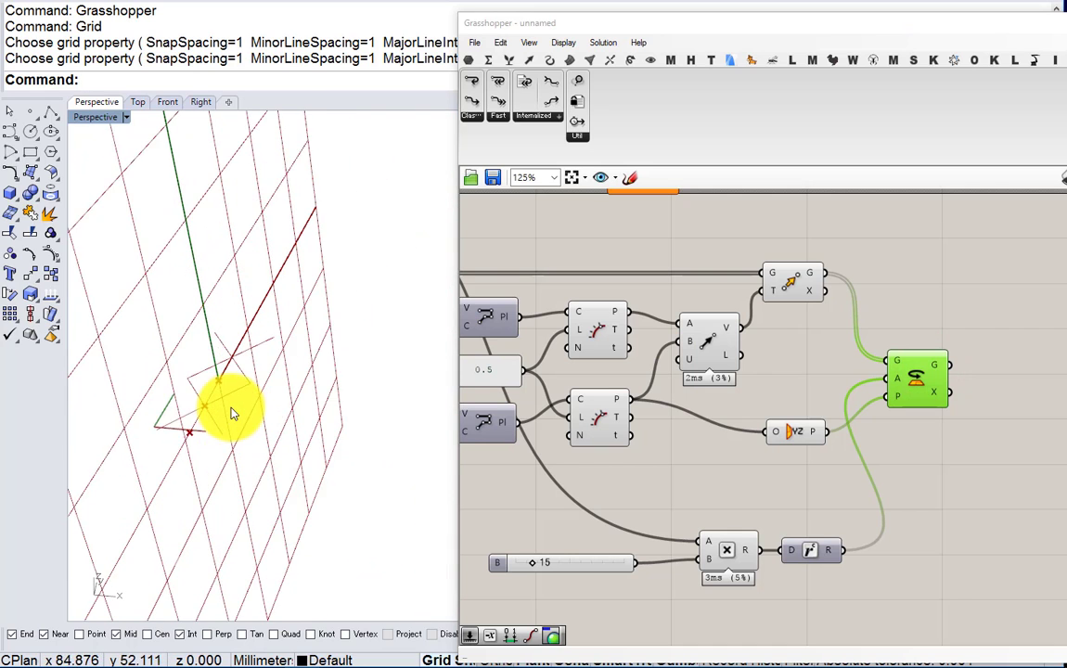
{"action": "middle_click", "coordinate": [930, 386]}
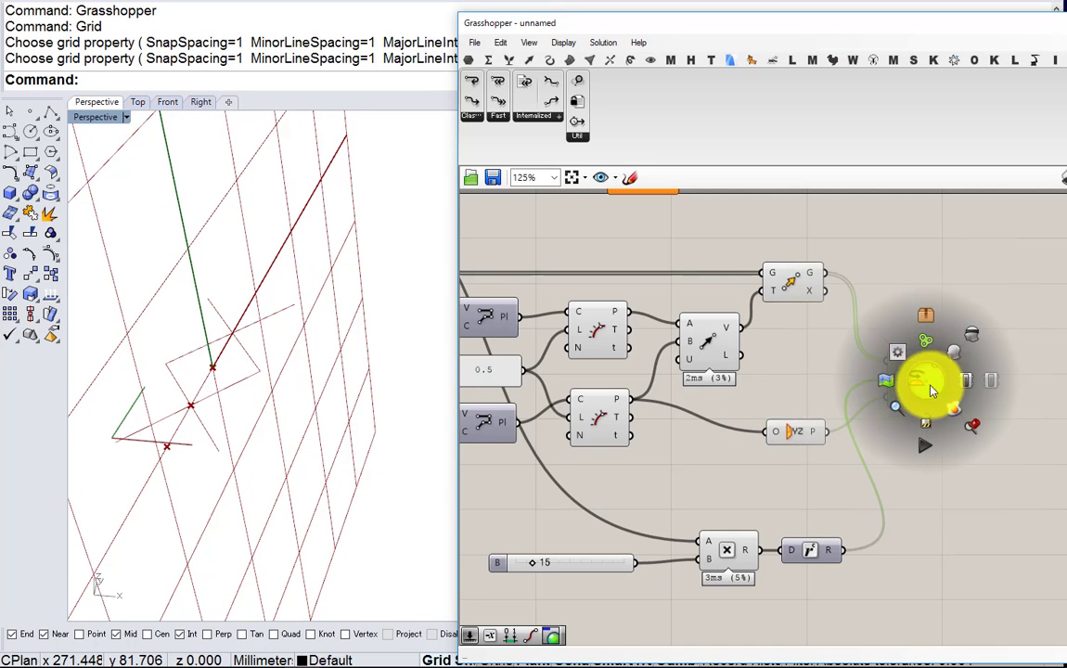
{"action": "left_click", "coordinate": [895, 407]}
{"action": "scroll", "coordinate": [156, 307], "scroll_direction": "down", "scroll_amount": 12}
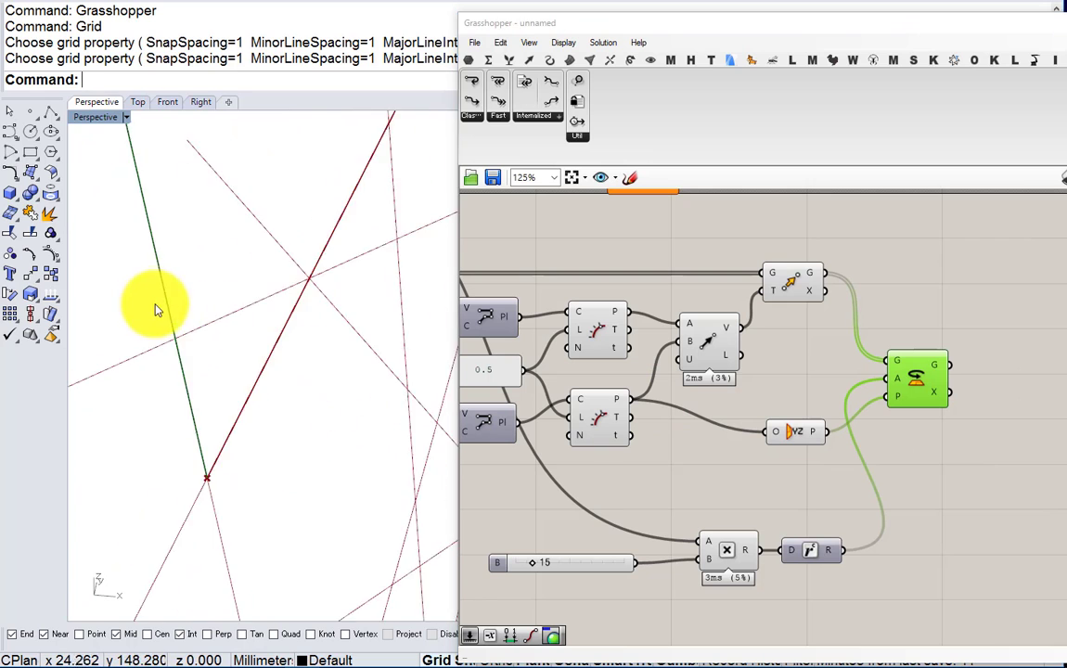
{"action": "right_click_drag", "start_coordinate": [158, 308], "coordinate": [251, 305]}
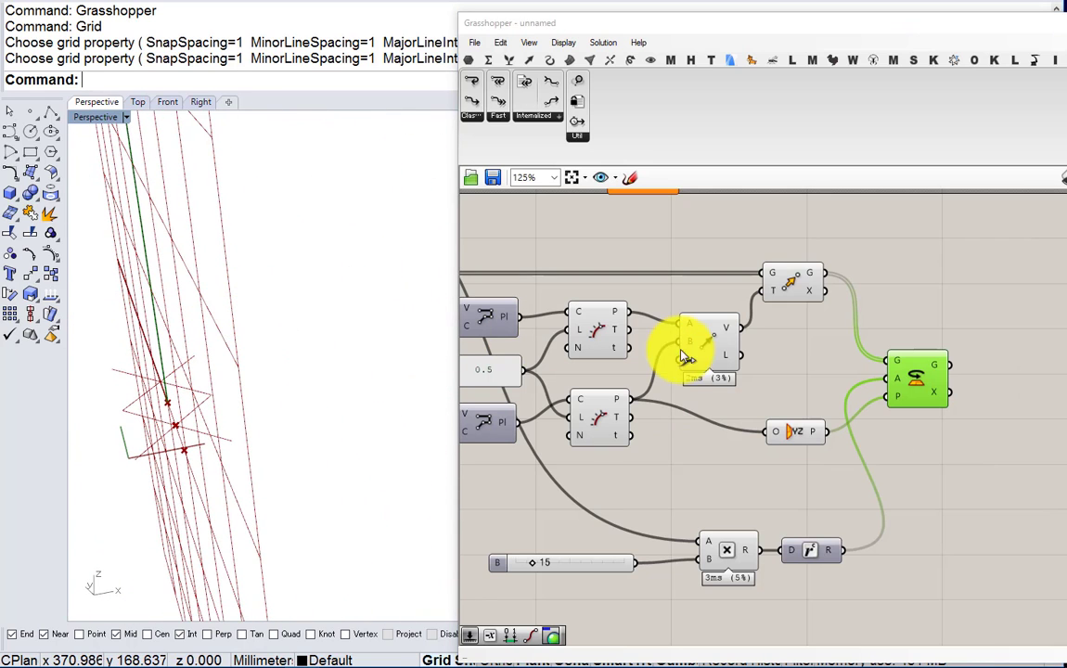
Turn off the preview of the YZ Plane, both Evaluate Length components and the Vector 2Pt component
{"action": "left_click_drag", "start_coordinate": [801, 478], "coordinate": [764, 436]}
{"action": "middle_click", "coordinate": [760, 447]}
{"action": "left_click", "coordinate": [812, 402]}
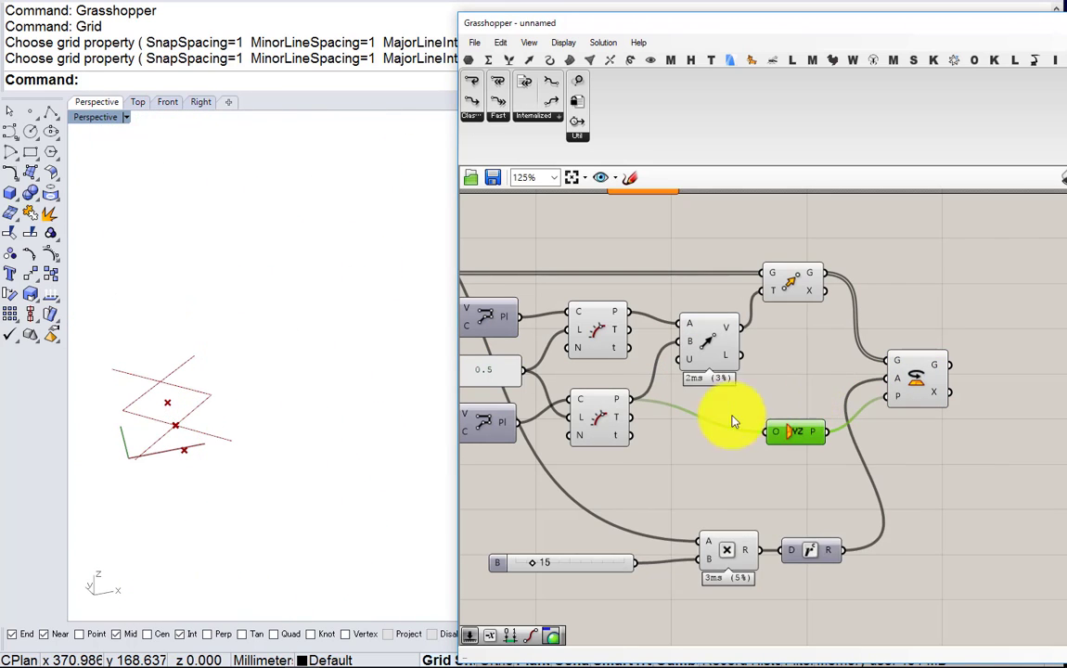
{"action": "right_click_drag", "start_coordinate": [691, 463], "coordinate": [829, 466]}
{"action": "left_click_drag", "start_coordinate": [829, 463], "coordinate": [726, 335]}
{"action": "middle_click", "coordinate": [744, 379]}
{"action": "left_click", "coordinate": [789, 339]}
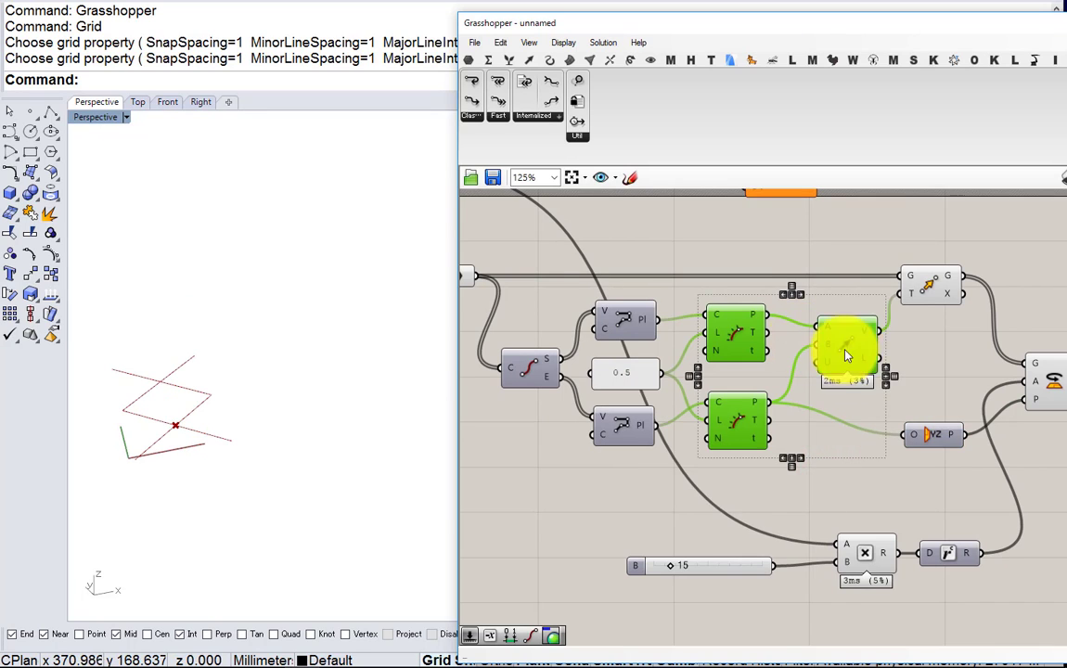
Highlight the Move component's geometry and set the slider feeding Multiplication's B input to 22
{"action": "right_click_drag", "start_coordinate": [942, 293], "coordinate": [841, 318]}
{"action": "left_click", "coordinate": [842, 322]}
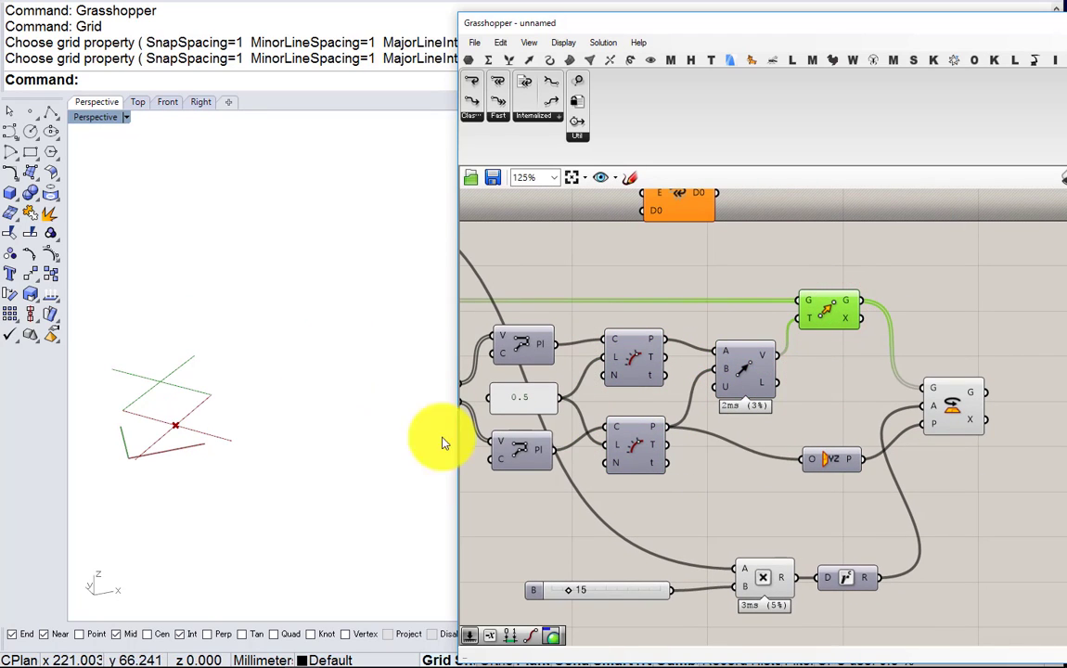
{"action": "mouse_move", "coordinate": [572, 591]}
{"action": "left_mouse_down"}
{"action": "mouse_move", "coordinate": [610, 592]}
{"action": "mouse_move", "coordinate": [579, 593]}
{"action": "left_mouse_up"}
{"action": "right_click_drag", "start_coordinate": [222, 486], "coordinate": [212, 464]}
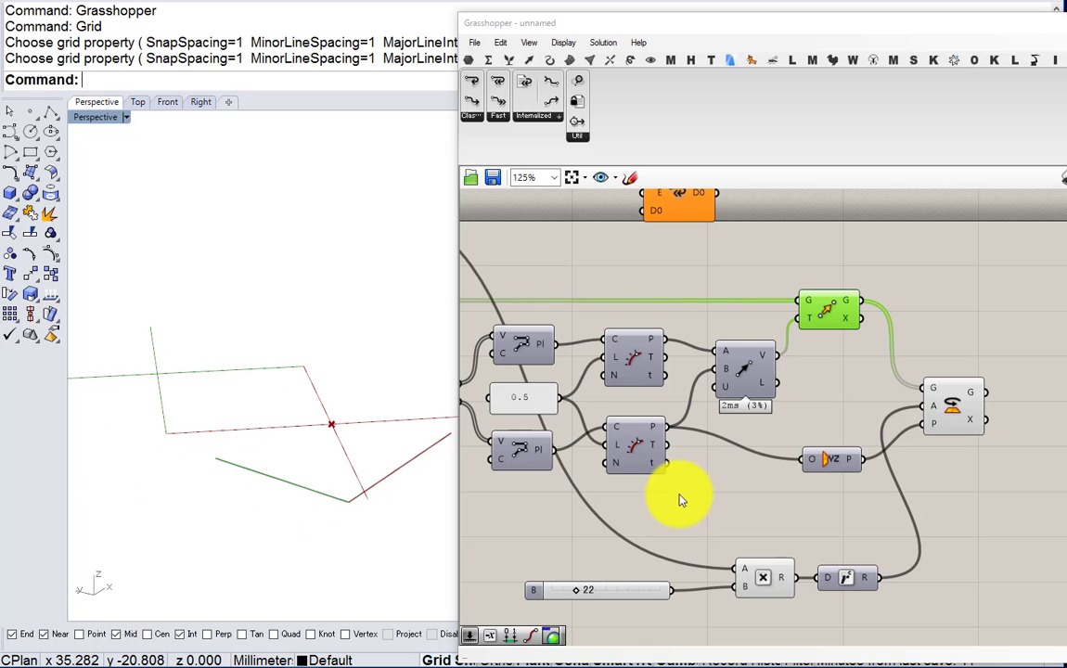
Turn the YZ Plane's preview back on and examine the rotation plane against the moved diagonals
{"action": "left_click", "coordinate": [826, 466]}
{"action": "middle_click", "coordinate": [841, 467]}
{"action": "left_click", "coordinate": [856, 433]}
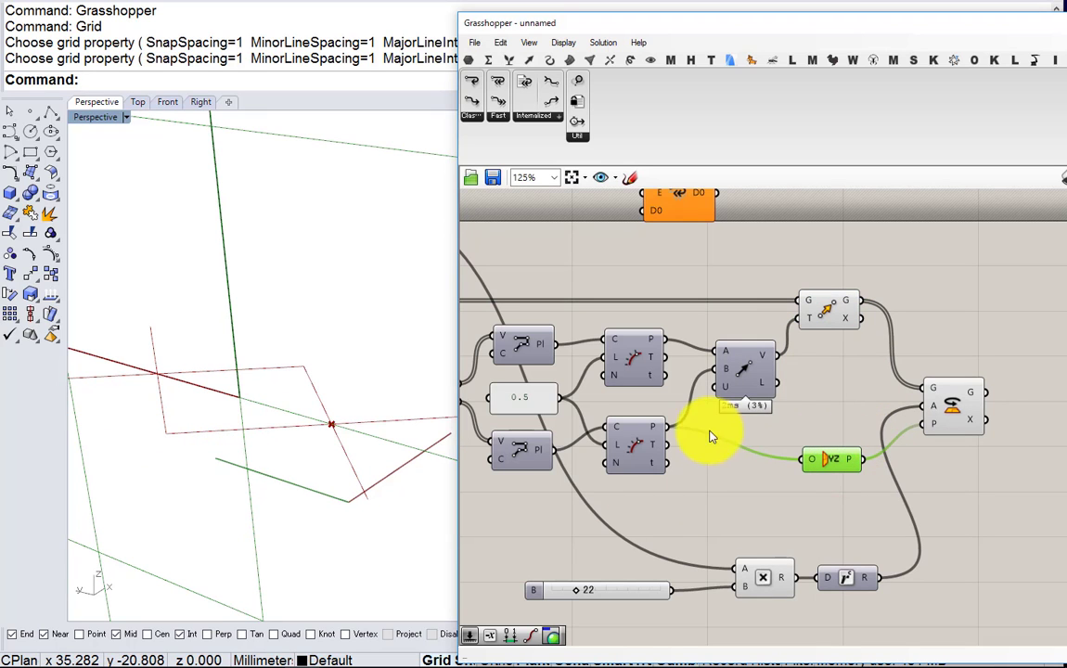
{"action": "right_click_drag", "start_coordinate": [339, 426], "coordinate": [305, 495]}
{"action": "scroll", "coordinate": [252, 462], "scroll_direction": "up", "scroll_amount": 2}
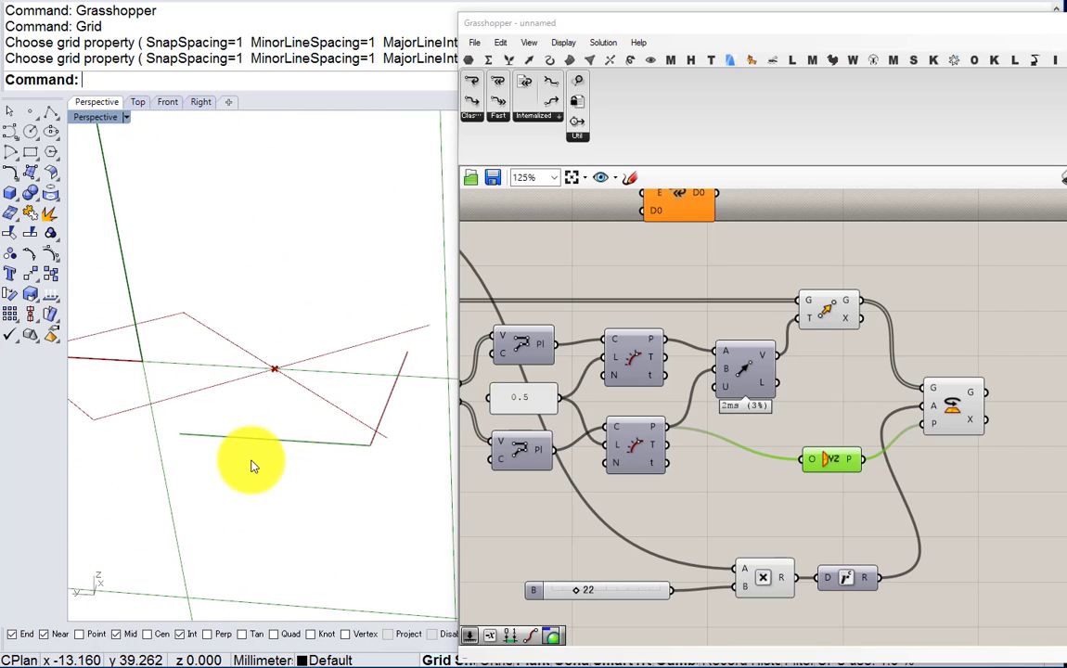
Add a number slider set to 3 and connect it to the Iterations input of Fast Loop Start
{"action": "scroll", "coordinate": [795, 522], "scroll_direction": "up", "scroll_amount": 1}
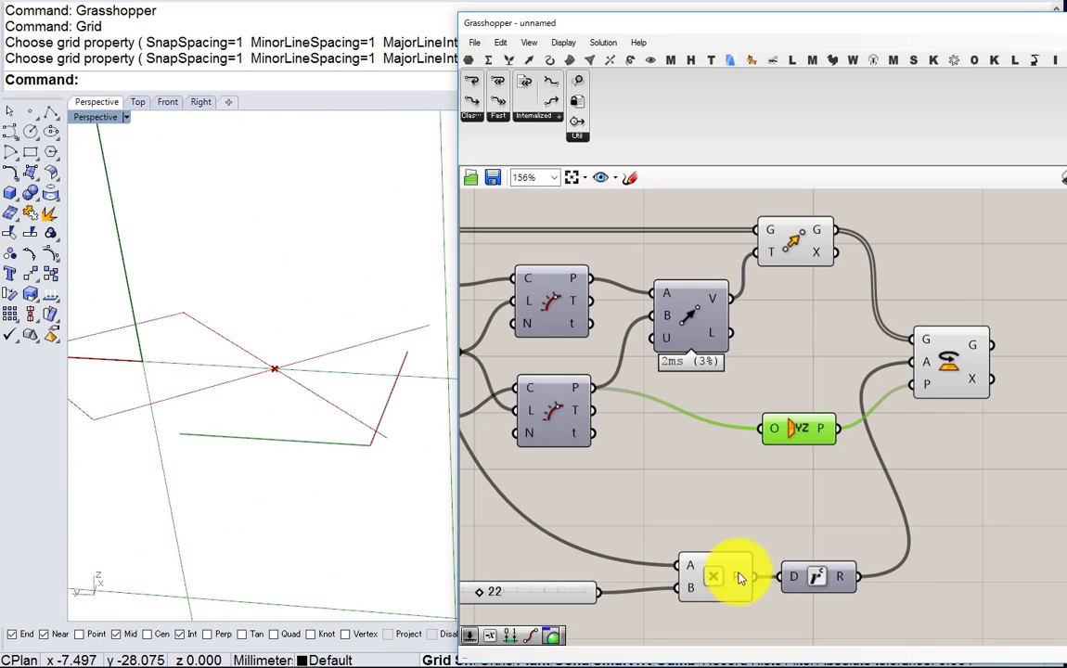
{"action": "right_click_drag", "start_coordinate": [749, 498], "coordinate": [829, 487]}
{"action": "scroll", "coordinate": [828, 486], "scroll_direction": "down", "scroll_amount": 4}
{"action": "right_click_drag", "start_coordinate": [821, 433], "coordinate": [962, 477]}
{"action": "scroll", "coordinate": [707, 330], "scroll_direction": "up", "scroll_amount": 2}
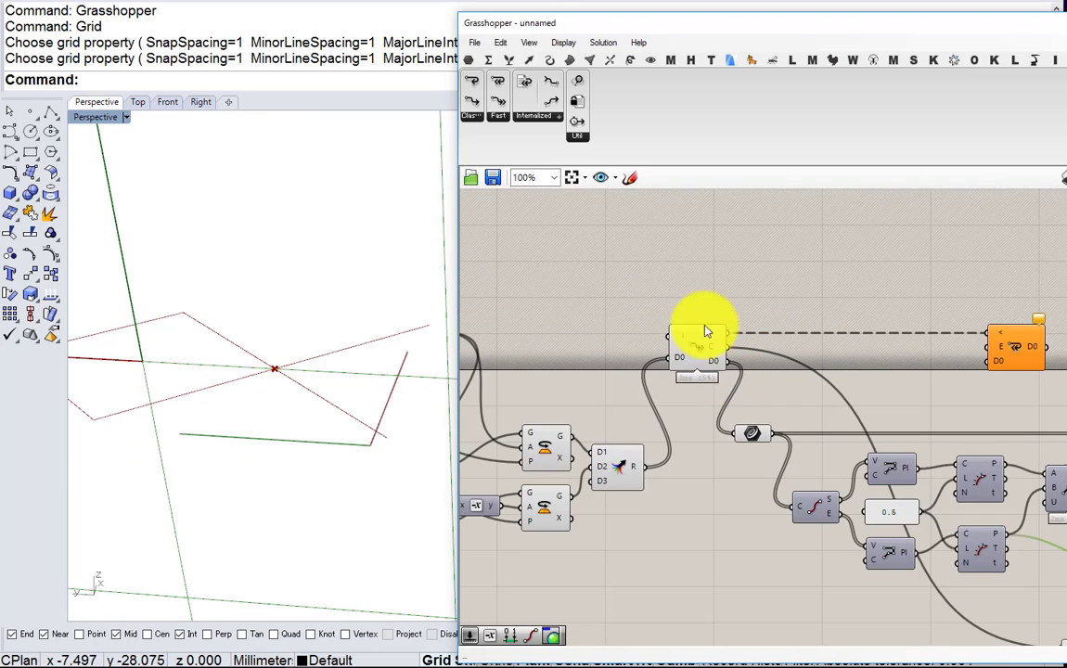
{"action": "double_click", "coordinate": [640, 244]}
{"action": "type", "text": "3"}
{"action": "key", "text": "Return"}
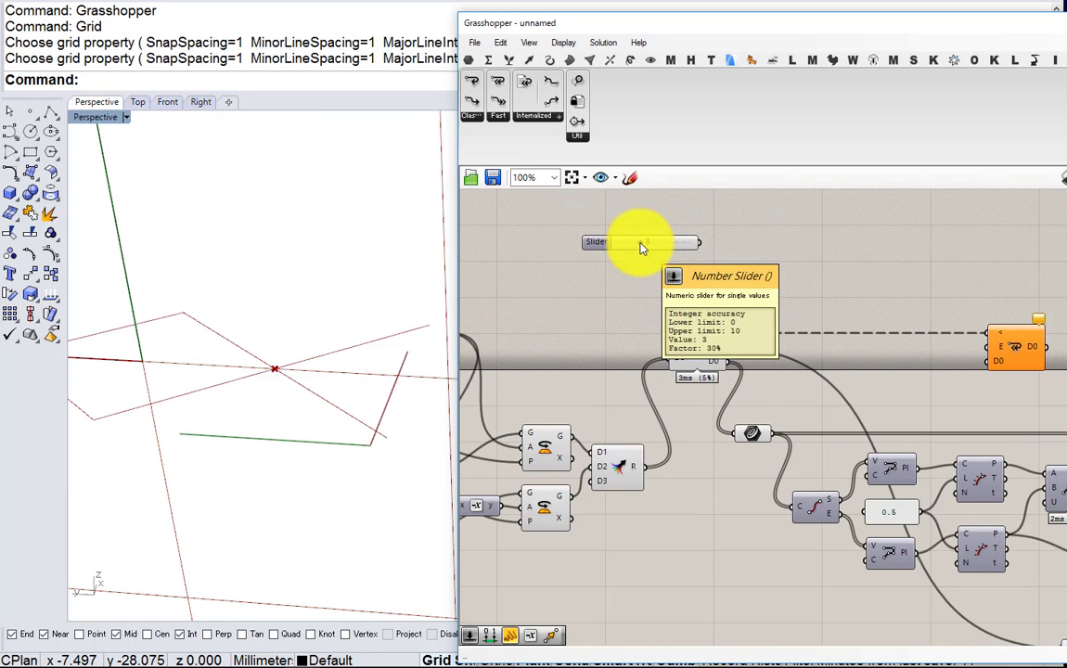
{"action": "scroll", "coordinate": [641, 244], "scroll_direction": "up", "scroll_amount": 2}
{"action": "left_click_drag", "start_coordinate": [678, 248], "coordinate": [684, 388]}
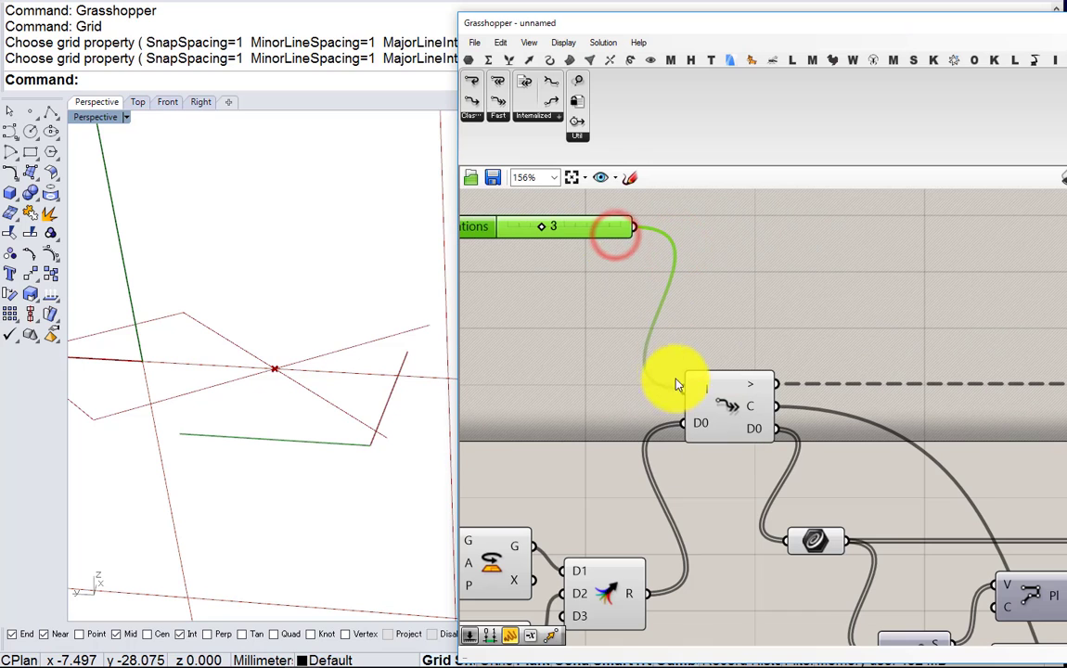
Move Fast Loop End beyond the Rotate component and switch on its Record option
{"action": "scroll", "coordinate": [538, 306], "scroll_direction": "down", "scroll_amount": 4}
{"action": "scroll", "coordinate": [585, 360], "scroll_direction": "up", "scroll_amount": 2}
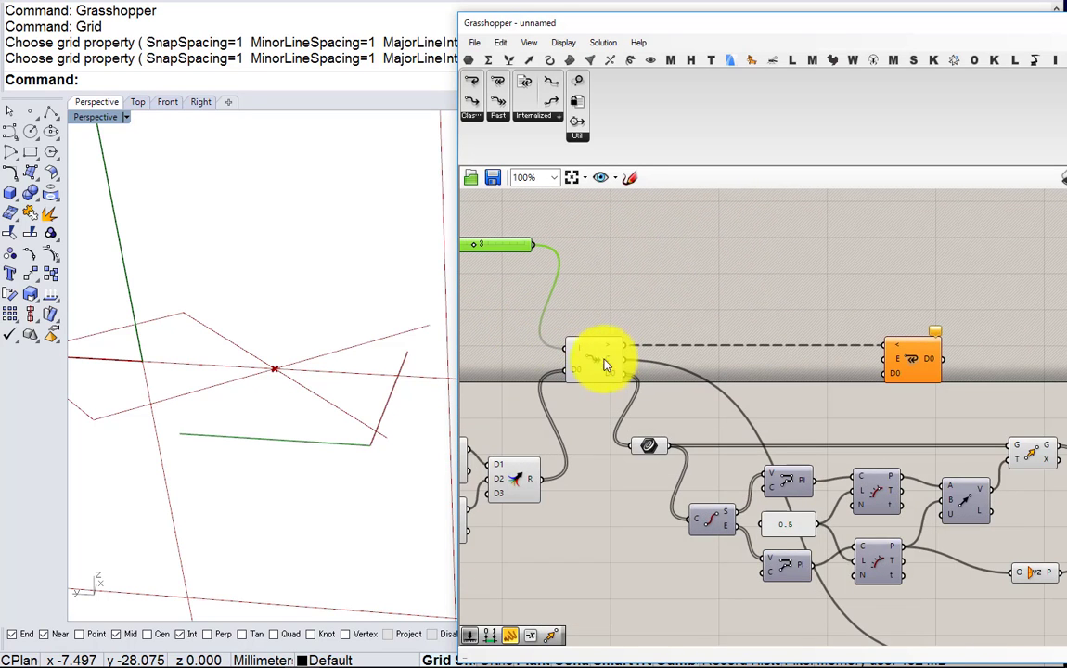
{"action": "right_click_drag", "start_coordinate": [835, 400], "coordinate": [659, 370]}
{"action": "left_click_drag", "start_coordinate": [736, 343], "coordinate": [965, 333]}
{"action": "scroll", "coordinate": [956, 336], "scroll_direction": "up", "scroll_amount": 2}
{"action": "right_click", "coordinate": [956, 333]}
{"action": "left_click", "coordinate": [979, 478]}
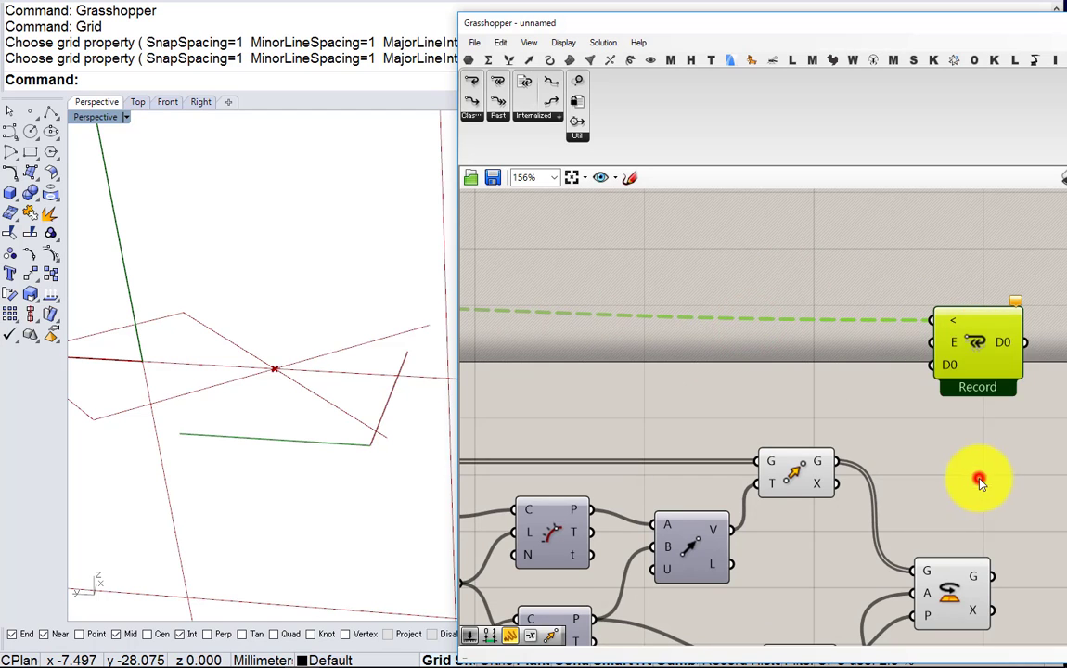
{"action": "right_click_drag", "start_coordinate": [1012, 437], "coordinate": [876, 374]}
{"action": "left_click_drag", "start_coordinate": [866, 289], "coordinate": [911, 281]}
Connect Rotate's G output to the D0 input of Fast Loop End
{"action": "scroll", "coordinate": [885, 353], "scroll_direction": "down", "scroll_amount": 2}
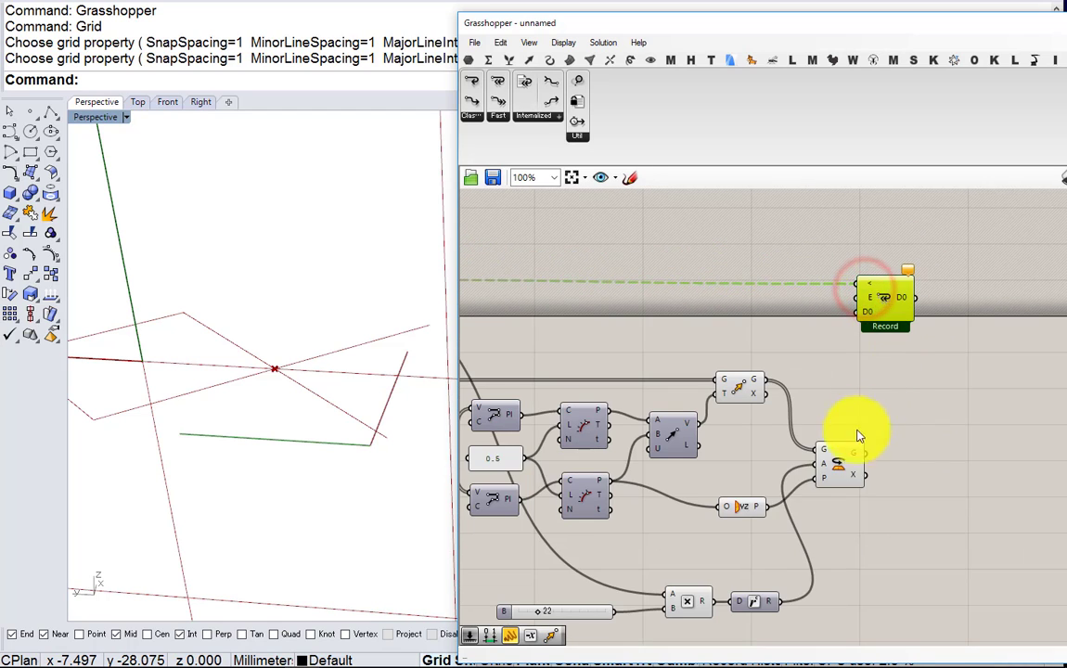
{"action": "left_click", "coordinate": [835, 460]}
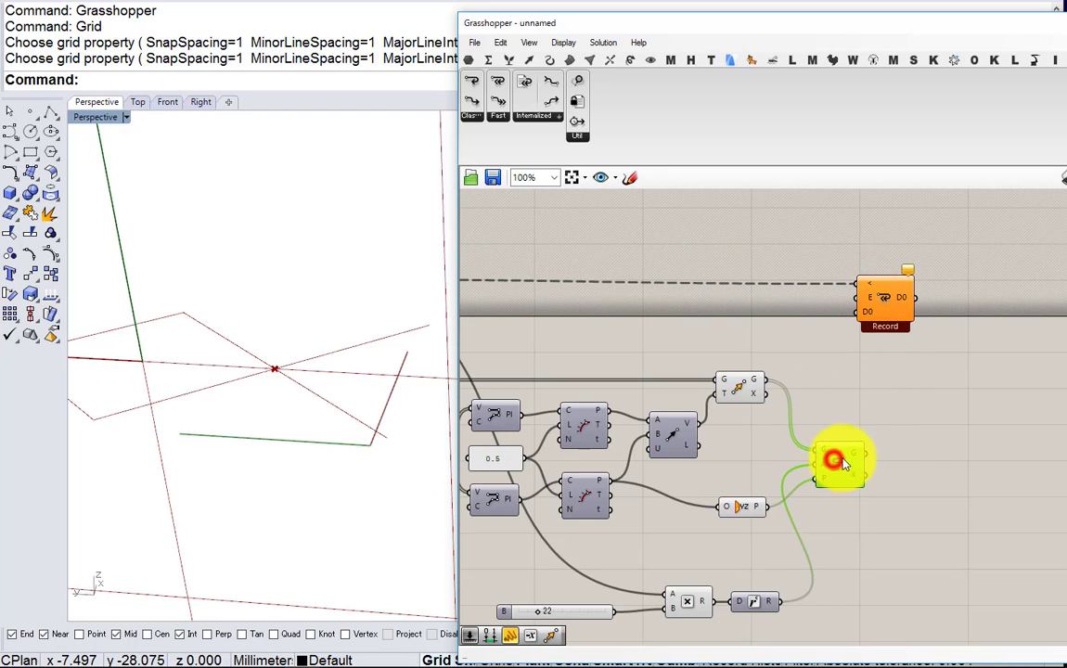
{"action": "left_click", "coordinate": [883, 309]}
{"action": "scroll", "coordinate": [891, 307], "scroll_direction": "down", "scroll_amount": 2}
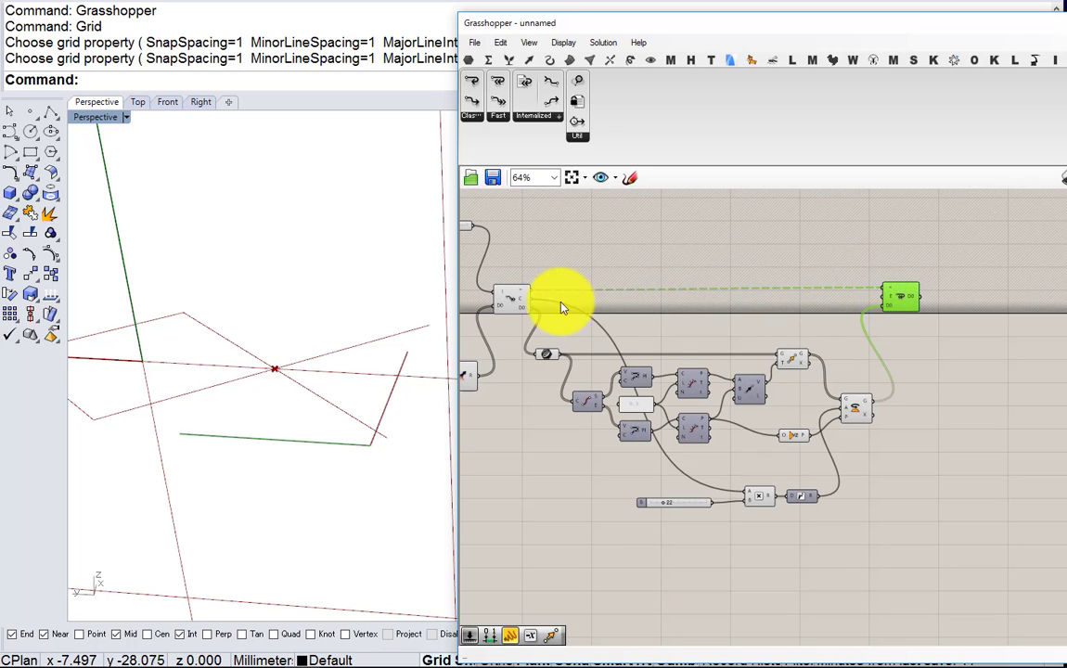
Set the Multiplication slider's maximum to 15 and its rounding to real numbers with 2 digits
{"action": "right_click_drag", "start_coordinate": [360, 348], "coordinate": [390, 483]}
{"action": "scroll", "coordinate": [217, 331], "scroll_direction": "down", "scroll_amount": 5}
{"action": "scroll", "coordinate": [283, 353], "scroll_direction": "down", "scroll_amount": 5}
{"action": "scroll", "coordinate": [674, 525], "scroll_direction": "up", "scroll_amount": 2}
{"action": "scroll", "coordinate": [675, 524], "scroll_direction": "up", "scroll_amount": 2}
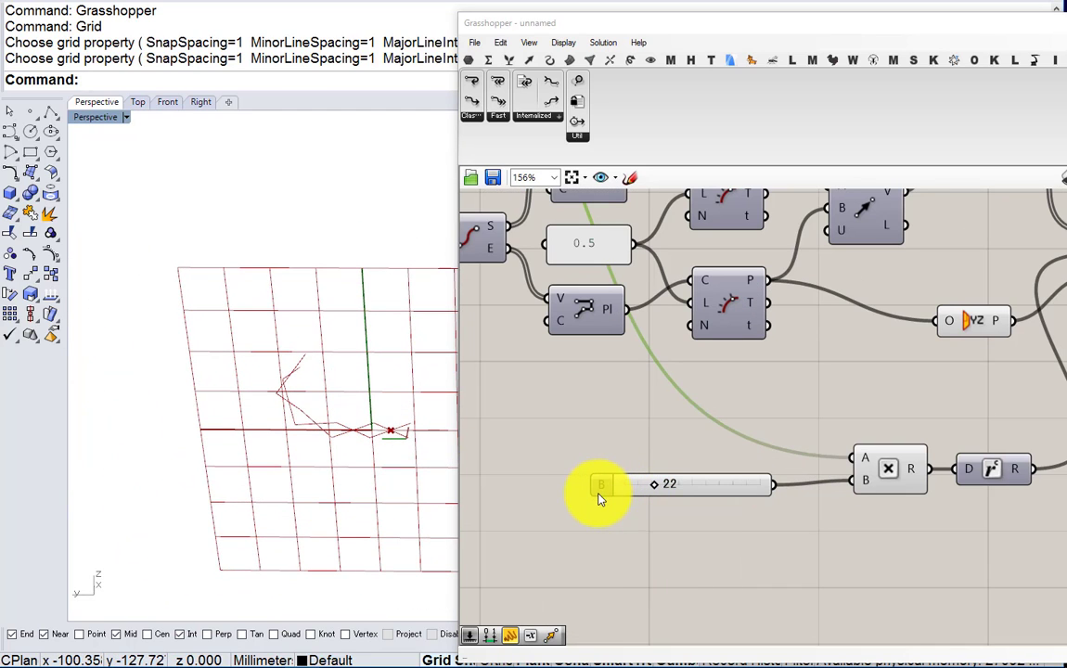
{"action": "double_click", "coordinate": [602, 489]}
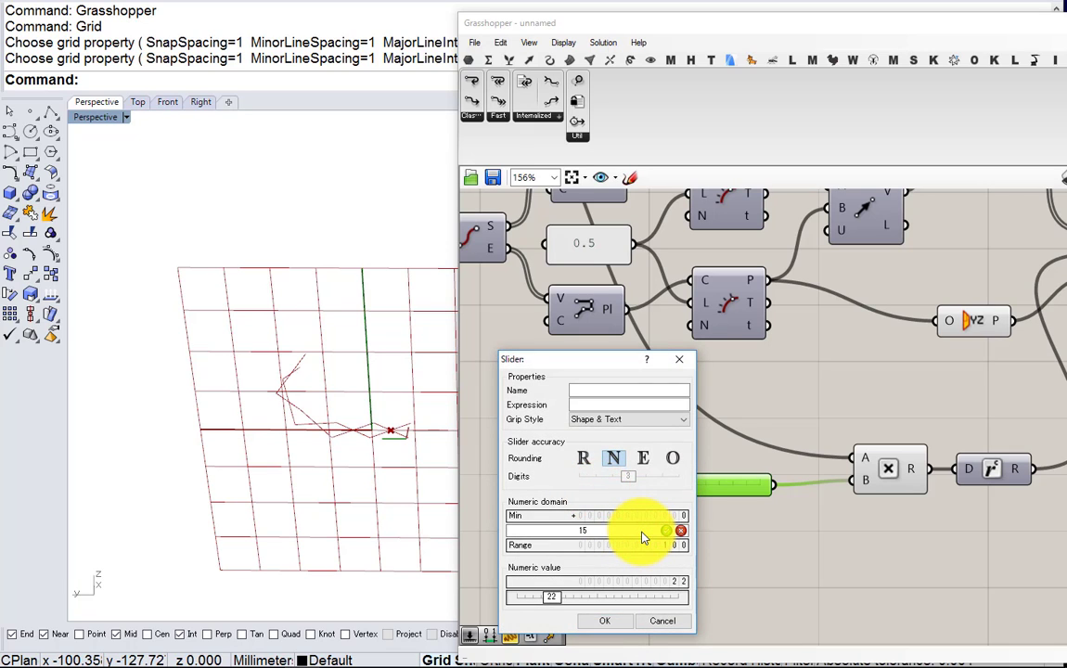
{"action": "key", "text": "Return"}
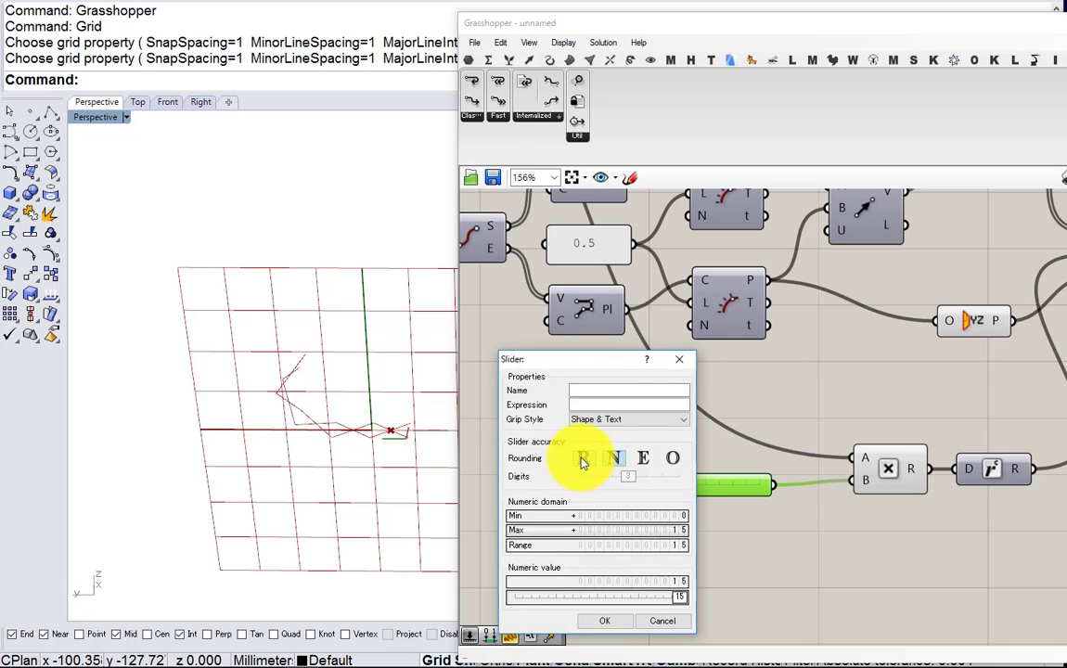
{"action": "left_click", "coordinate": [582, 458]}
{"action": "left_click_drag", "start_coordinate": [620, 479], "coordinate": [611, 476]}
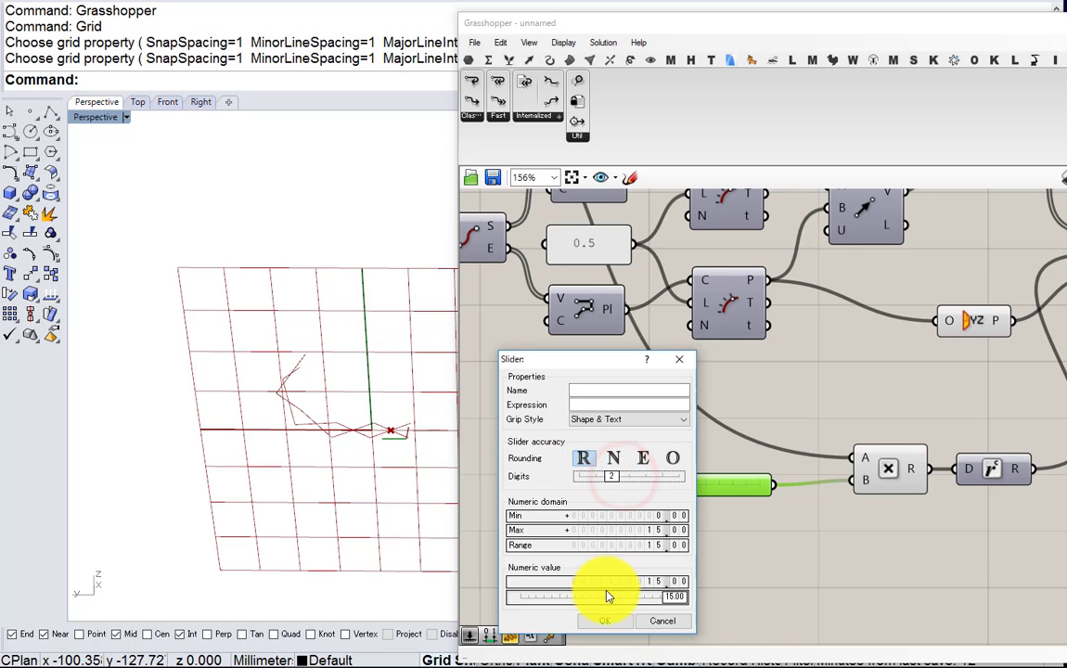
{"action": "left_click", "coordinate": [609, 620]}
Insert a Negative component between Multiplication and Radians, wiring Multiplication's R output through it to the D input
{"action": "right_click_drag", "start_coordinate": [861, 530], "coordinate": [723, 526]}
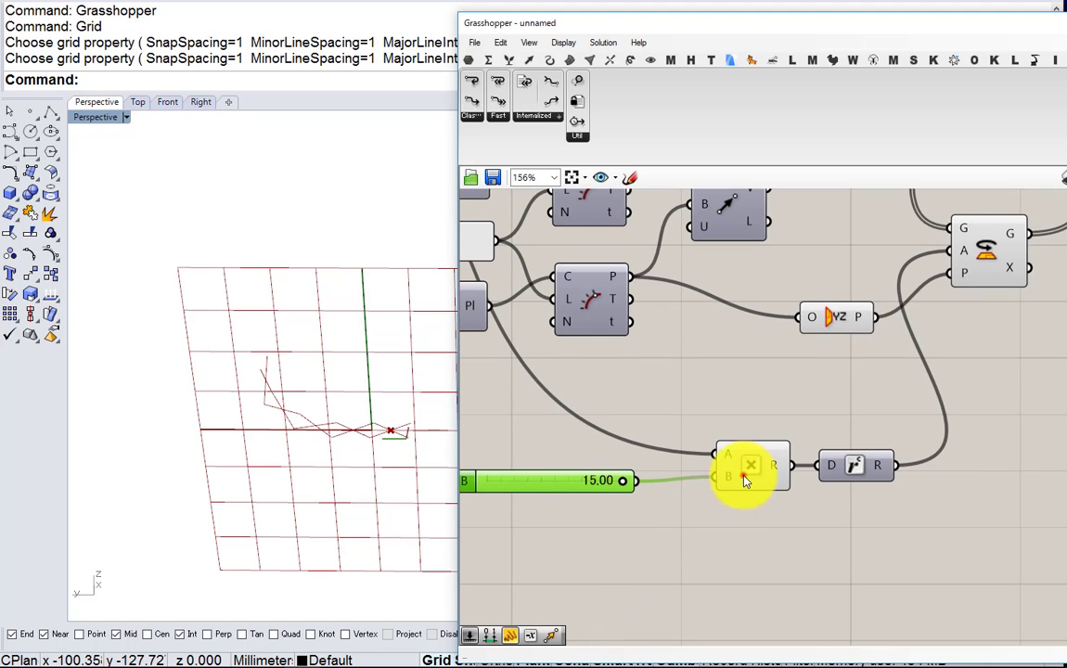
{"action": "left_click_drag", "start_coordinate": [745, 479], "coordinate": [693, 478]}
{"action": "double_click", "coordinate": [774, 519]}
{"action": "type", "text": "ne"}
{"action": "left_click", "coordinate": [758, 506]}
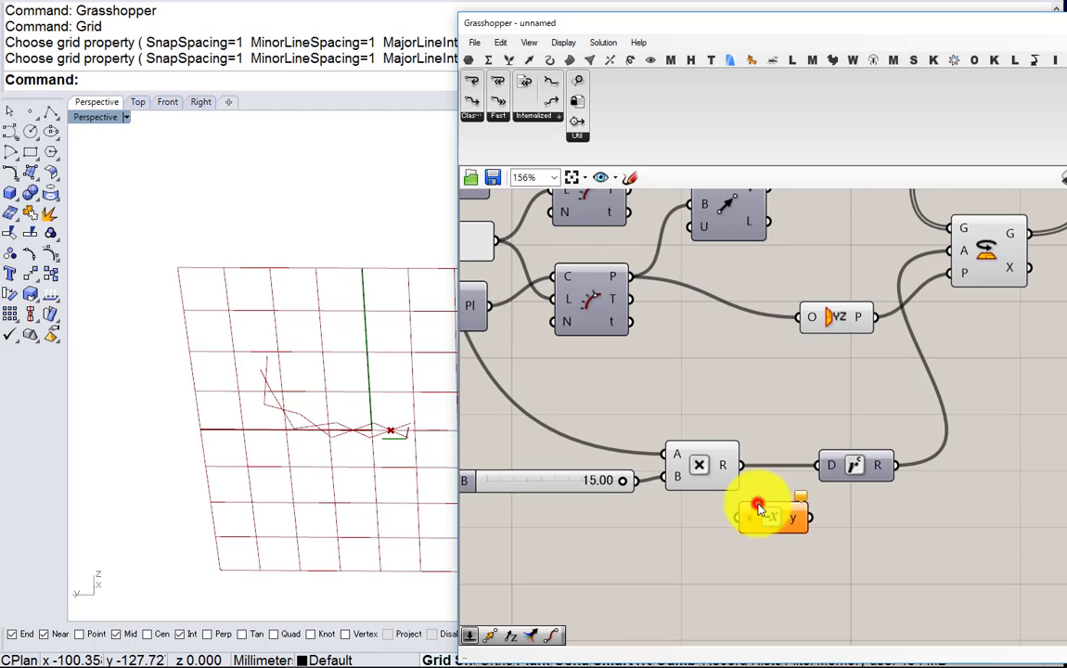
{"action": "scroll", "coordinate": [757, 509], "scroll_direction": "up", "scroll_amount": 2}
{"action": "left_click_drag", "start_coordinate": [748, 518], "coordinate": [750, 524]}
{"action": "left_click_drag", "start_coordinate": [778, 539], "coordinate": [805, 489]}
{"action": "mouse_move", "coordinate": [893, 446]}
{"action": "left_mouse_down"}
{"action": "mouse_move", "coordinate": [911, 458]}
{"action": "mouse_move", "coordinate": [894, 448]}
{"action": "left_mouse_up"}
{"action": "left_click_drag", "start_coordinate": [810, 497], "coordinate": [820, 457]}
Set the slider feeding Multiplication to 6.42 and check how the recorded chain of lines bends
{"action": "right_click_drag", "start_coordinate": [266, 377], "coordinate": [330, 395]}
{"action": "scroll", "coordinate": [326, 464], "scroll_direction": "up", "scroll_amount": 8}
{"action": "scroll", "coordinate": [949, 434], "scroll_direction": "down", "scroll_amount": 4}
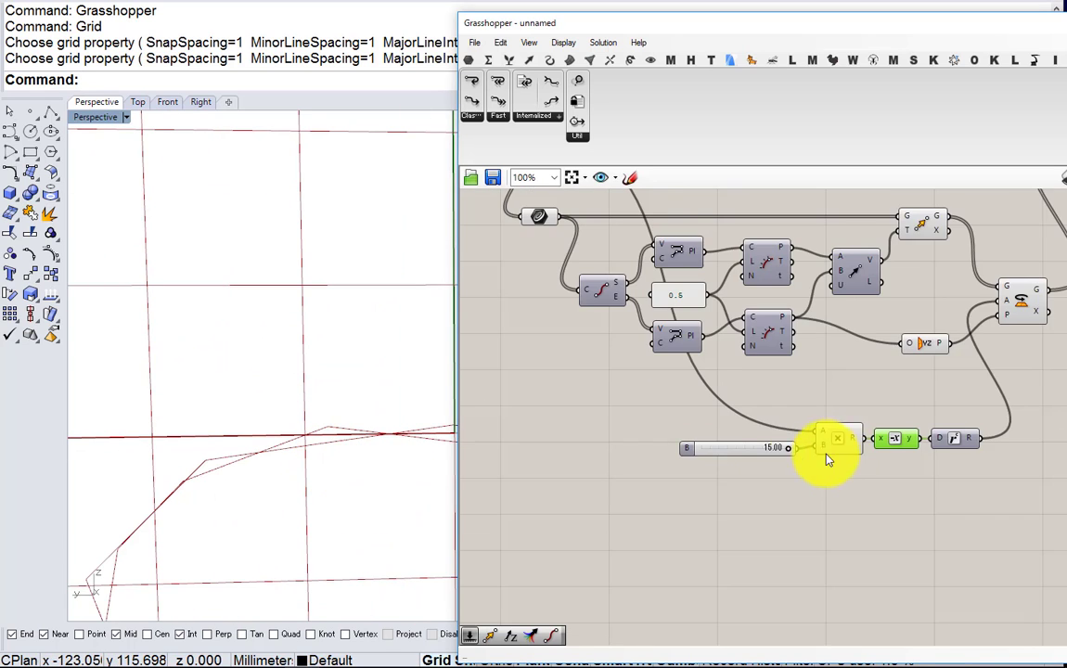
{"action": "scroll", "coordinate": [792, 453], "scroll_direction": "up", "scroll_amount": 3}
{"action": "left_click_drag", "start_coordinate": [786, 446], "coordinate": [688, 443]}
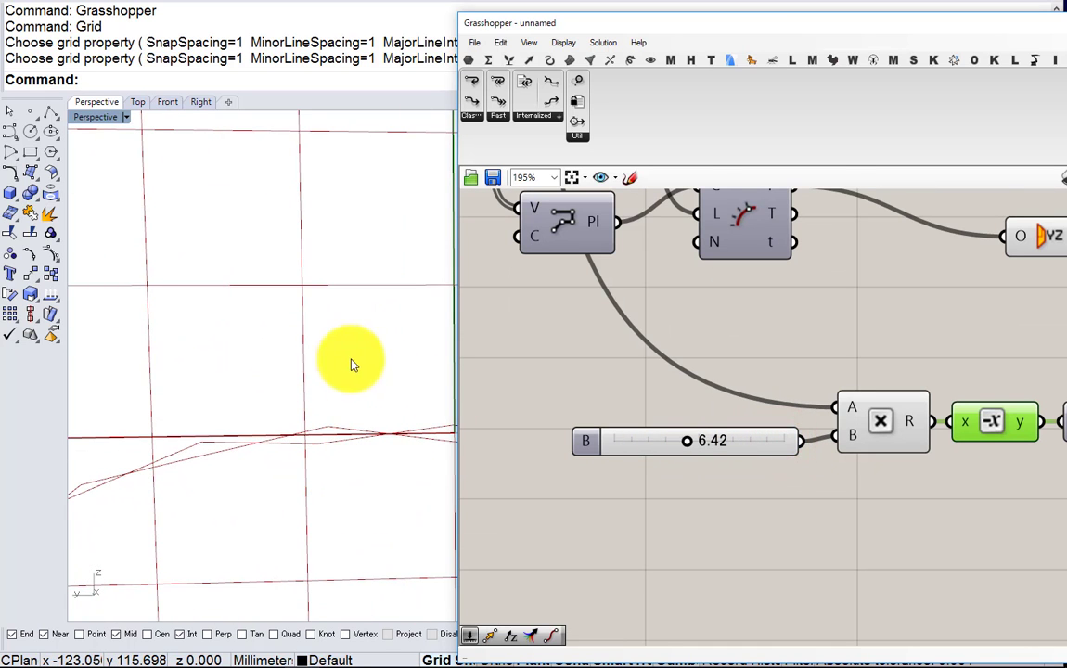
{"action": "right_click_drag", "start_coordinate": [353, 362], "coordinate": [312, 358]}
{"action": "scroll", "coordinate": [200, 464], "scroll_direction": "down", "scroll_amount": 3}
{"action": "scroll", "coordinate": [688, 394], "scroll_direction": "down", "scroll_amount": 5}
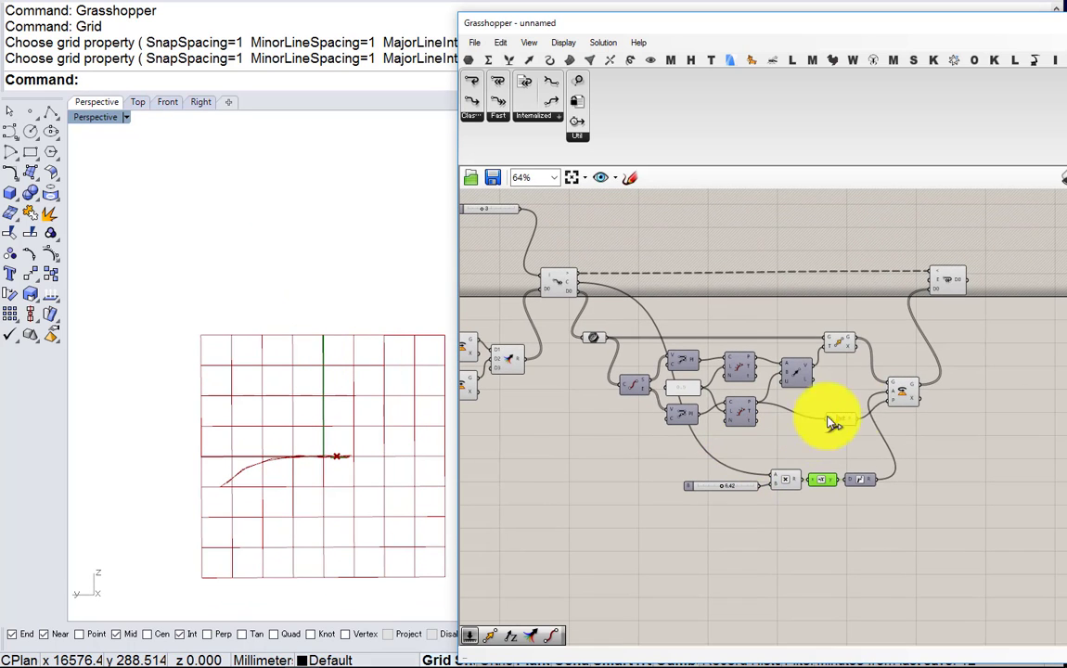
Turn off the preview of the Move, YZ Plane and Rotate components inside the loop
{"action": "left_click_drag", "start_coordinate": [924, 447], "coordinate": [804, 320]}
{"action": "middle_click", "coordinate": [798, 397]}
{"action": "left_click", "coordinate": [844, 347]}
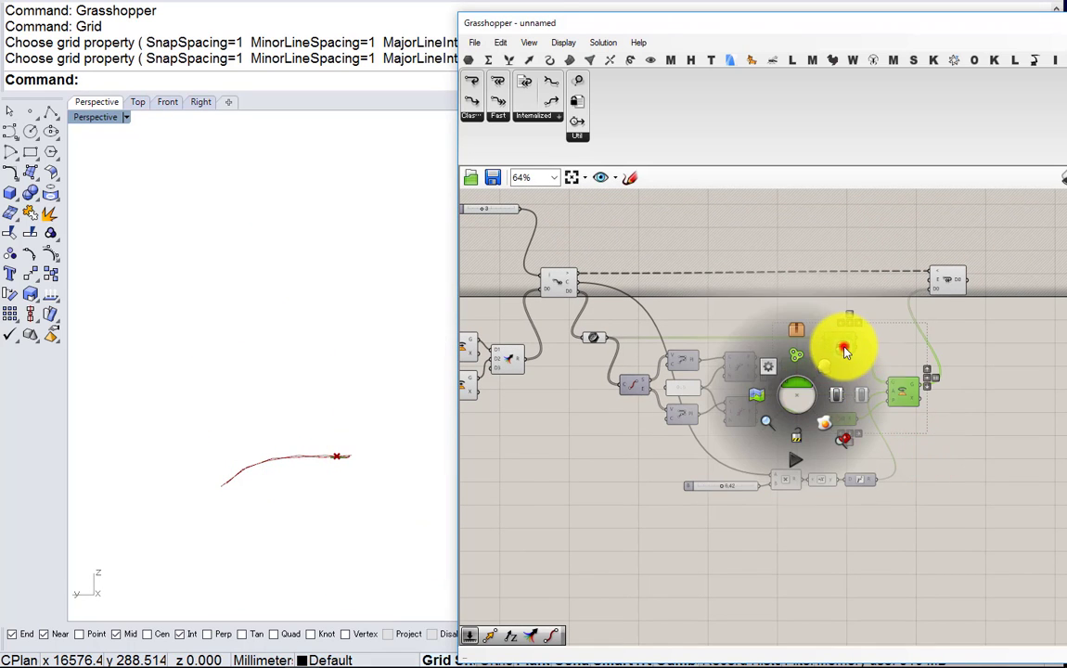
{"action": "left_click", "coordinate": [835, 300]}
{"action": "right_click_drag", "start_coordinate": [345, 329], "coordinate": [306, 469]}
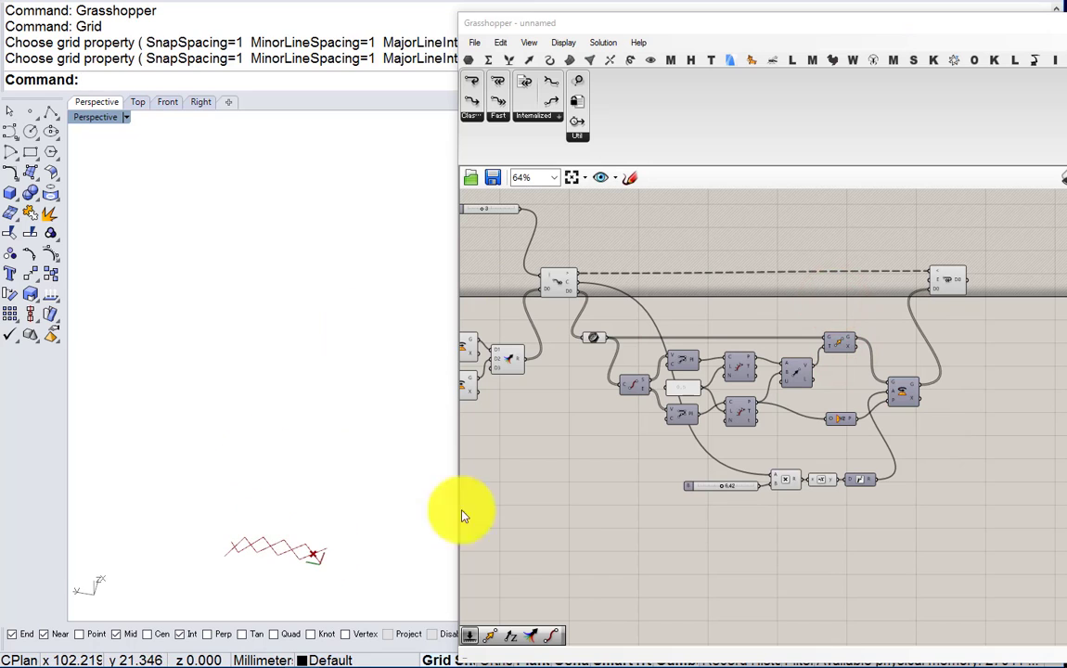
Turn off the preview of the parameter container fed by the Fast Loop Start's D0 output
{"action": "scroll", "coordinate": [584, 376], "scroll_direction": "up", "scroll_amount": 2}
{"action": "left_click_drag", "start_coordinate": [592, 366], "coordinate": [585, 323]}
{"action": "middle_click", "coordinate": [591, 344]}
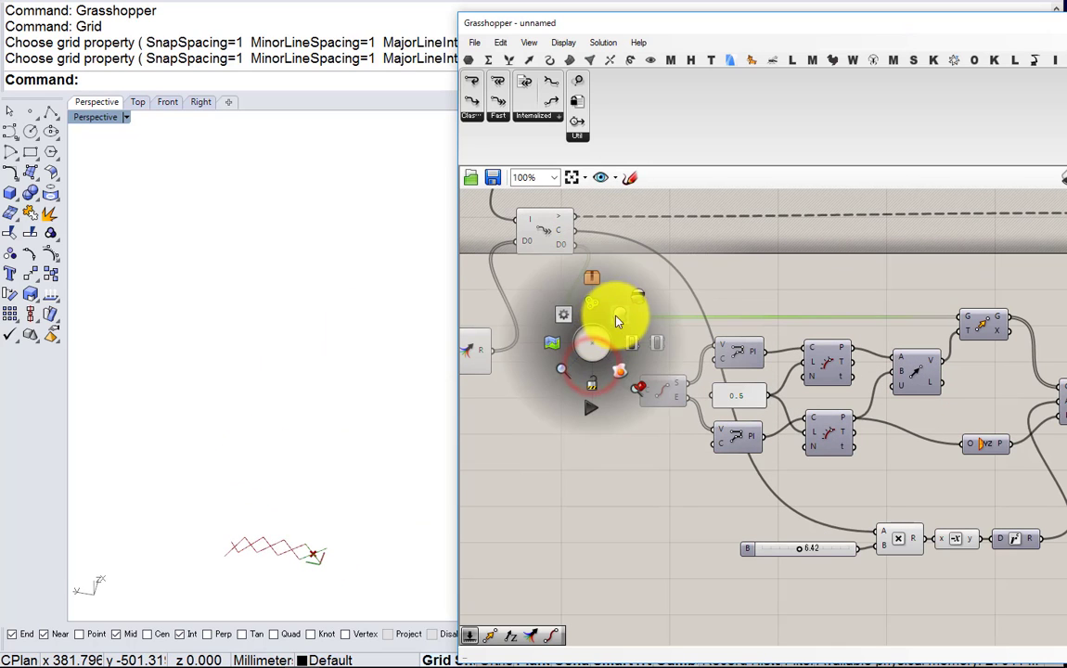
{"action": "left_click", "coordinate": [632, 300]}
{"action": "right_click_drag", "start_coordinate": [536, 232], "coordinate": [684, 337]}
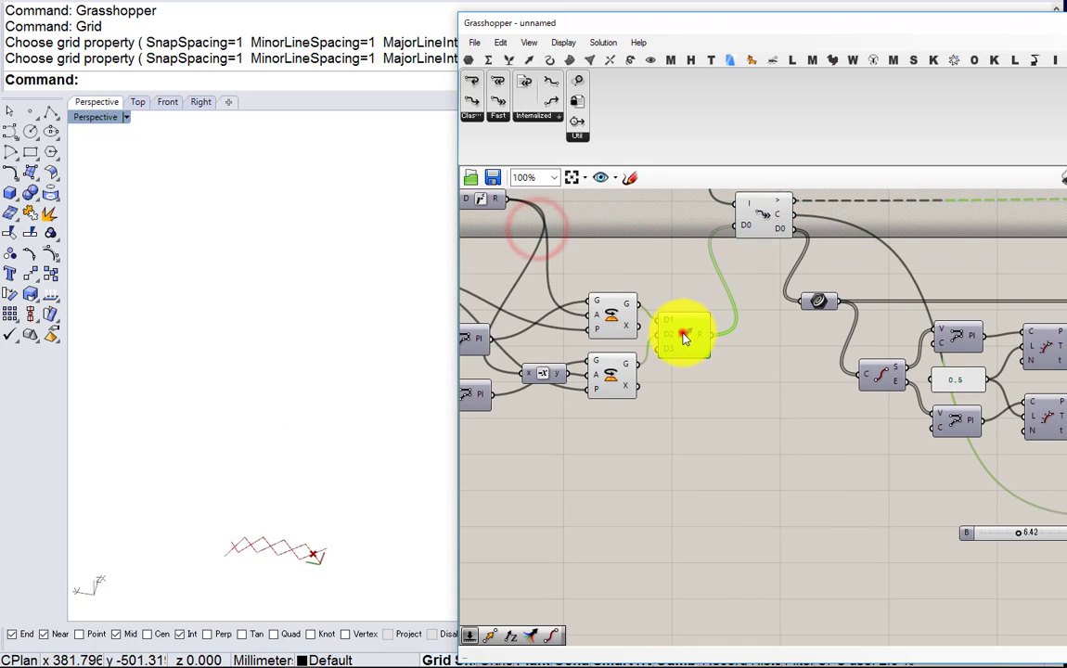
{"action": "scroll", "coordinate": [752, 398], "scroll_direction": "down", "scroll_amount": 3}
{"action": "scroll", "coordinate": [722, 424], "scroll_direction": "up", "scroll_amount": 1}
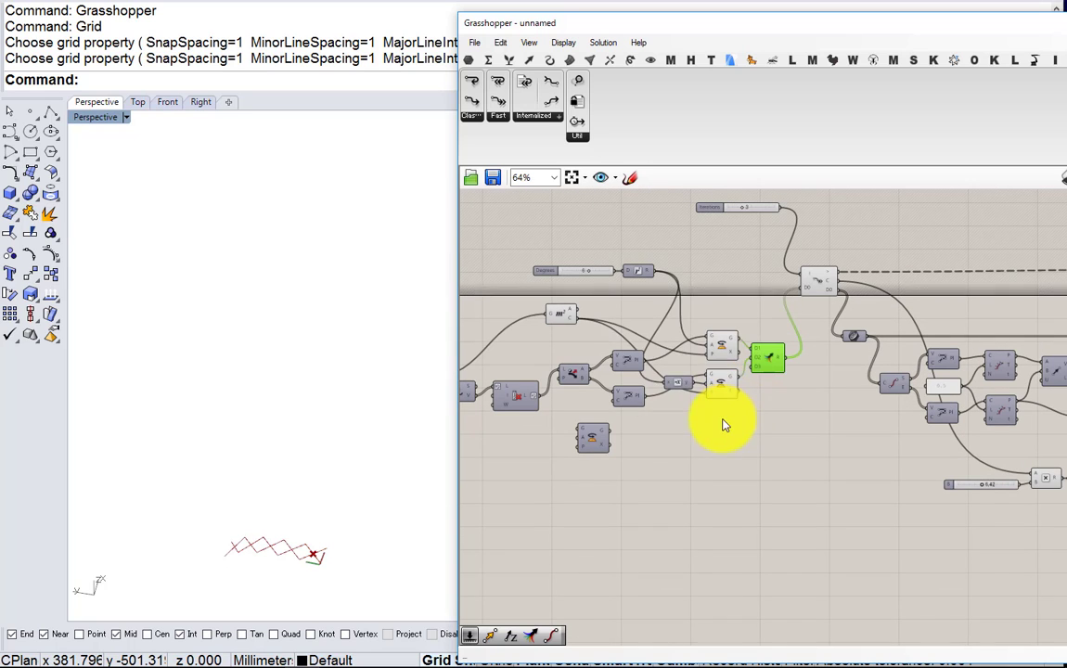
Turn off the preview of the two Rotate components ahead of the loop and of the Area component supplying their centre
{"action": "left_click_drag", "start_coordinate": [722, 419], "coordinate": [674, 317]}
{"action": "middle_click", "coordinate": [681, 356]}
{"action": "left_click", "coordinate": [727, 325]}
{"action": "scroll", "coordinate": [552, 321], "scroll_direction": "up", "scroll_amount": 2}
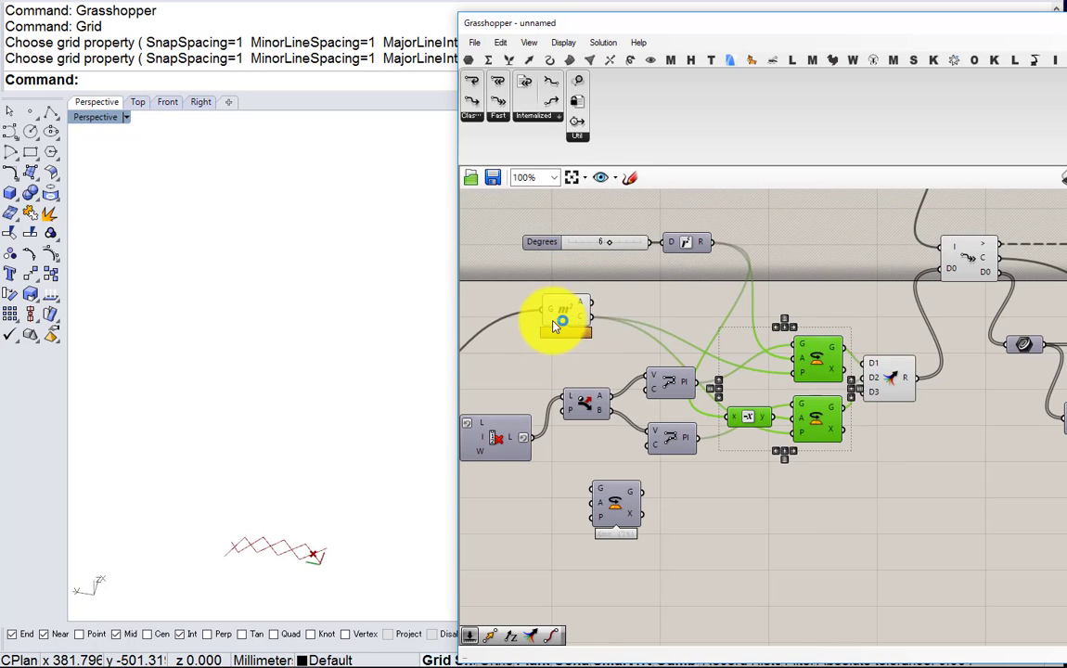
{"action": "left_click_drag", "start_coordinate": [592, 355], "coordinate": [564, 325]}
{"action": "middle_click", "coordinate": [577, 330]}
{"action": "left_click", "coordinate": [621, 293]}
Turn off the preview of the Fast Loop Start and of the Merge component feeding its D0 input
{"action": "right_click_drag", "start_coordinate": [864, 326], "coordinate": [694, 305]}
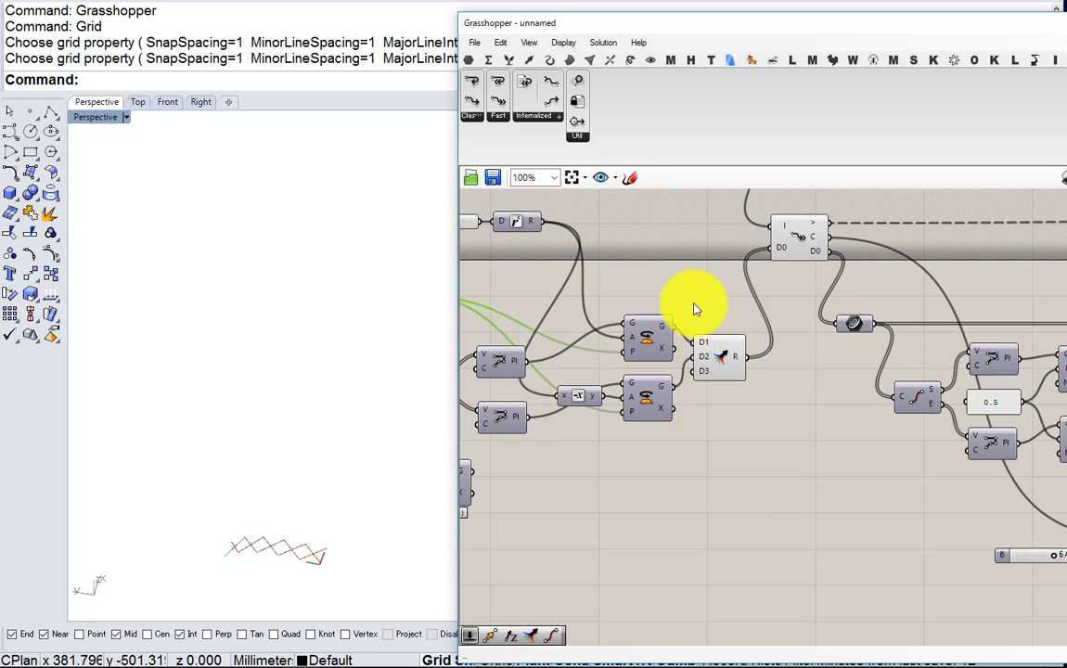
{"action": "right_click_drag", "start_coordinate": [767, 410], "coordinate": [690, 398]}
{"action": "left_click_drag", "start_coordinate": [690, 396], "coordinate": [664, 349]}
{"action": "right_click_drag", "start_coordinate": [687, 376], "coordinate": [558, 332]}
{"action": "scroll", "coordinate": [558, 333], "scroll_direction": "down", "scroll_amount": 3}
{"action": "scroll", "coordinate": [809, 307], "scroll_direction": "up", "scroll_amount": 2}
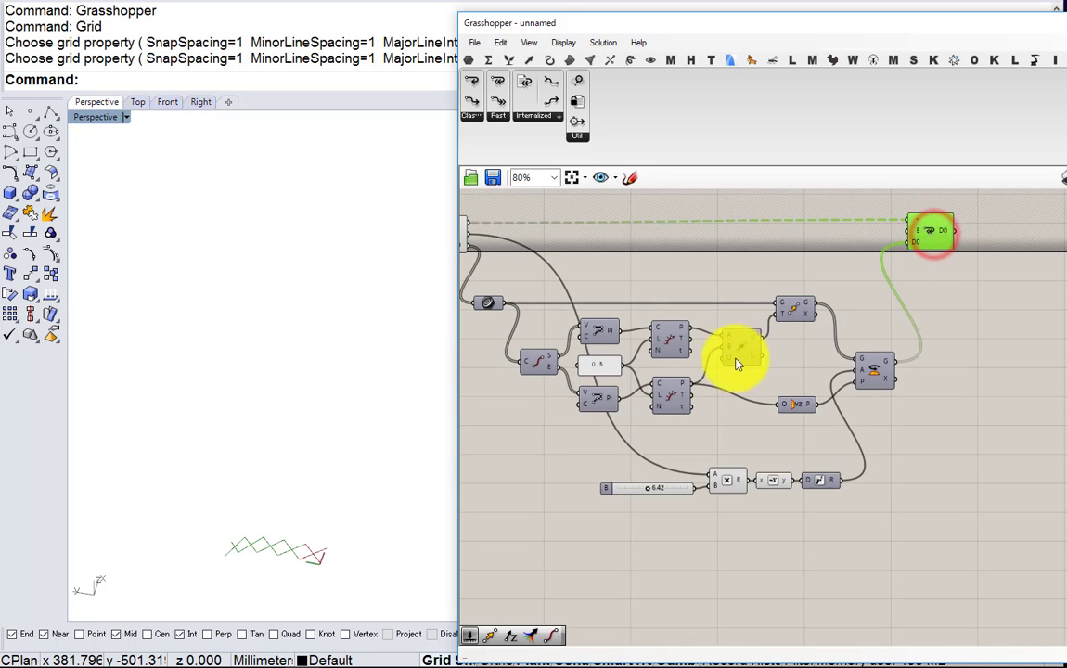
{"action": "right_click_drag", "start_coordinate": [649, 353], "coordinate": [889, 388]}
{"action": "right_click_drag", "start_coordinate": [703, 353], "coordinate": [709, 430]}
{"action": "left_click_drag", "start_coordinate": [746, 382], "coordinate": [668, 324]}
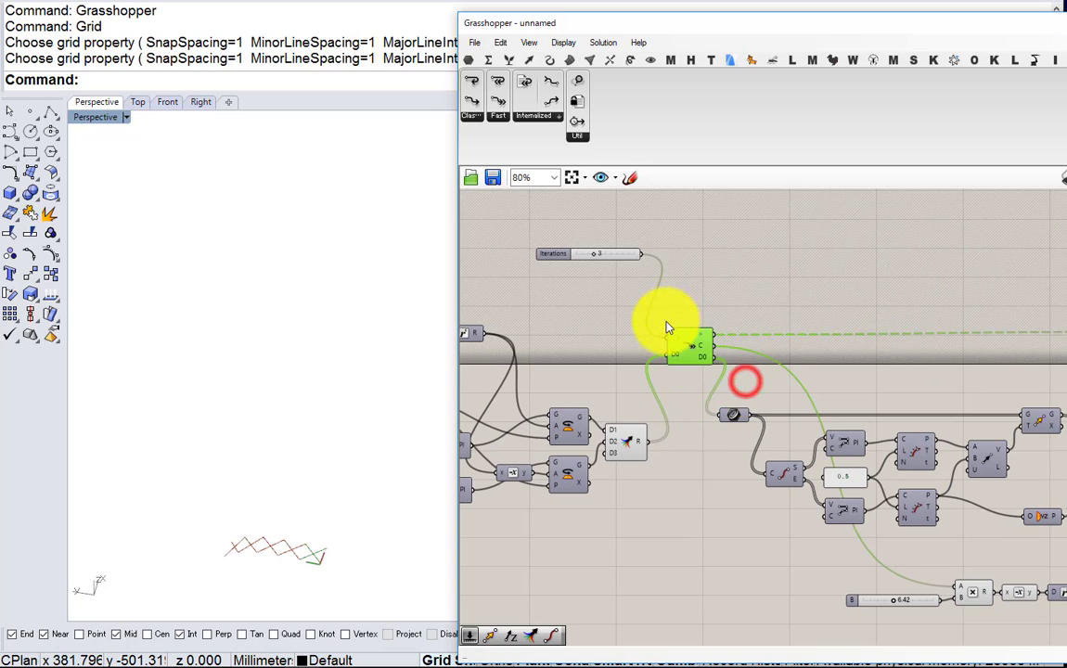
{"action": "middle_click", "coordinate": [684, 341]}
{"action": "left_click", "coordinate": [729, 294]}
{"action": "scroll", "coordinate": [687, 410], "scroll_direction": "up", "scroll_amount": 1}
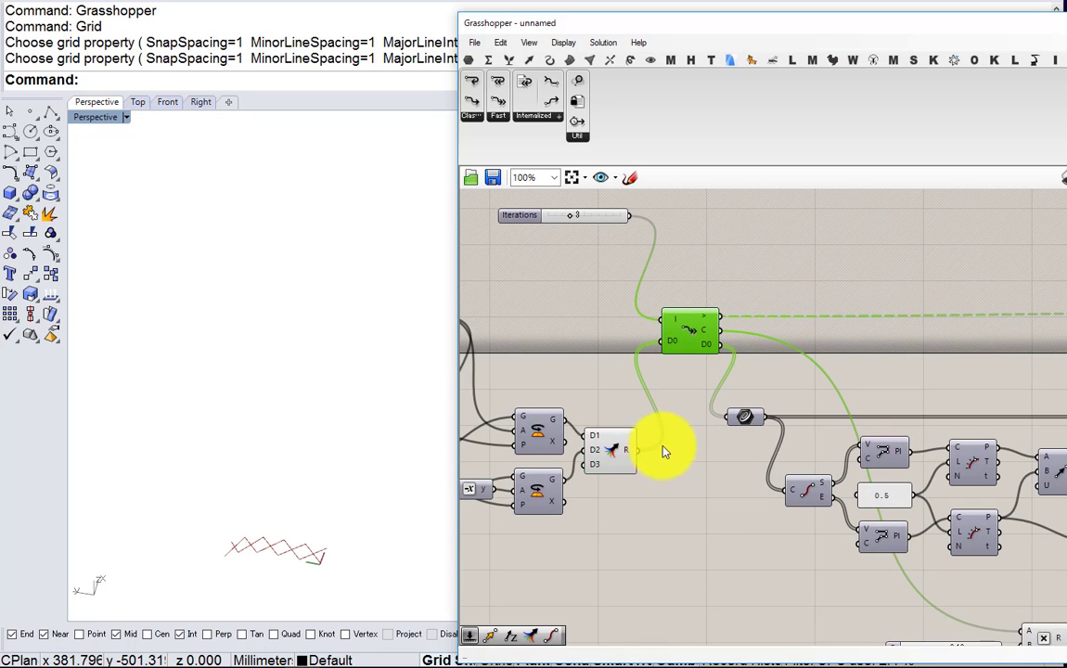
{"action": "left_click", "coordinate": [615, 448]}
{"action": "middle_click", "coordinate": [613, 446]}
{"action": "left_click", "coordinate": [662, 404]}
Add a Merge component beside the Fast Loop End, wiring the loop's geometry container into D1 and the recorded D0 output into D2
{"action": "right_click_drag", "start_coordinate": [809, 399], "coordinate": [602, 388]}
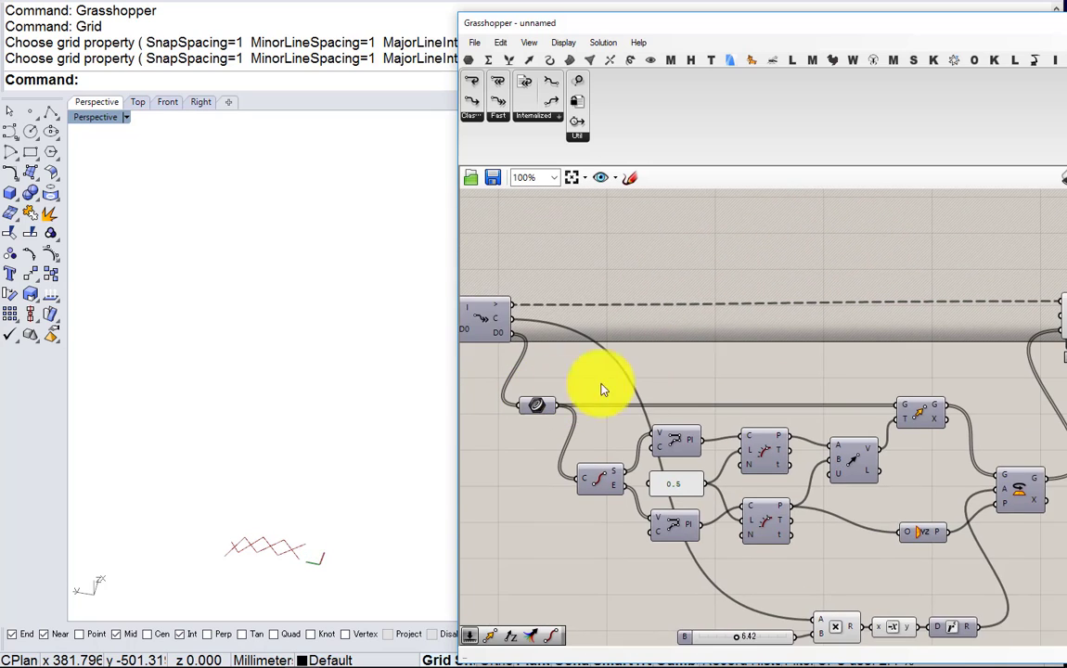
{"action": "mouse_move", "coordinate": [676, 323]}
{"action": "right_mouse_down"}
{"action": "mouse_move", "coordinate": [515, 320]}
{"action": "mouse_move", "coordinate": [689, 331]}
{"action": "right_mouse_up"}
{"action": "double_click", "coordinate": [587, 322]}
{"action": "type", "text": "me"}
{"action": "left_click", "coordinate": [544, 301]}
{"action": "left_click_drag", "start_coordinate": [548, 394], "coordinate": [710, 303]}
{"action": "right_click_drag", "start_coordinate": [710, 314], "coordinate": [492, 310]}
{"action": "scroll", "coordinate": [483, 309], "scroll_direction": "down", "scroll_amount": 2}
{"action": "left_click_drag", "start_coordinate": [504, 313], "coordinate": [806, 281]}
{"action": "scroll", "coordinate": [795, 280], "scroll_direction": "up", "scroll_amount": 4}
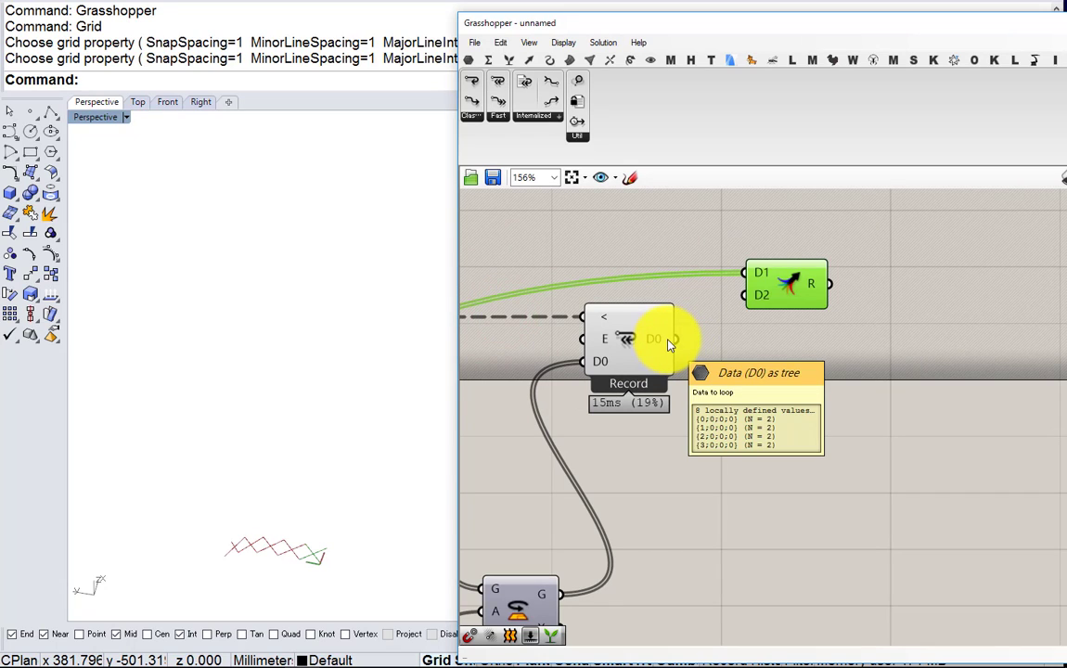
{"action": "left_click_drag", "start_coordinate": [676, 339], "coordinate": [810, 288]}
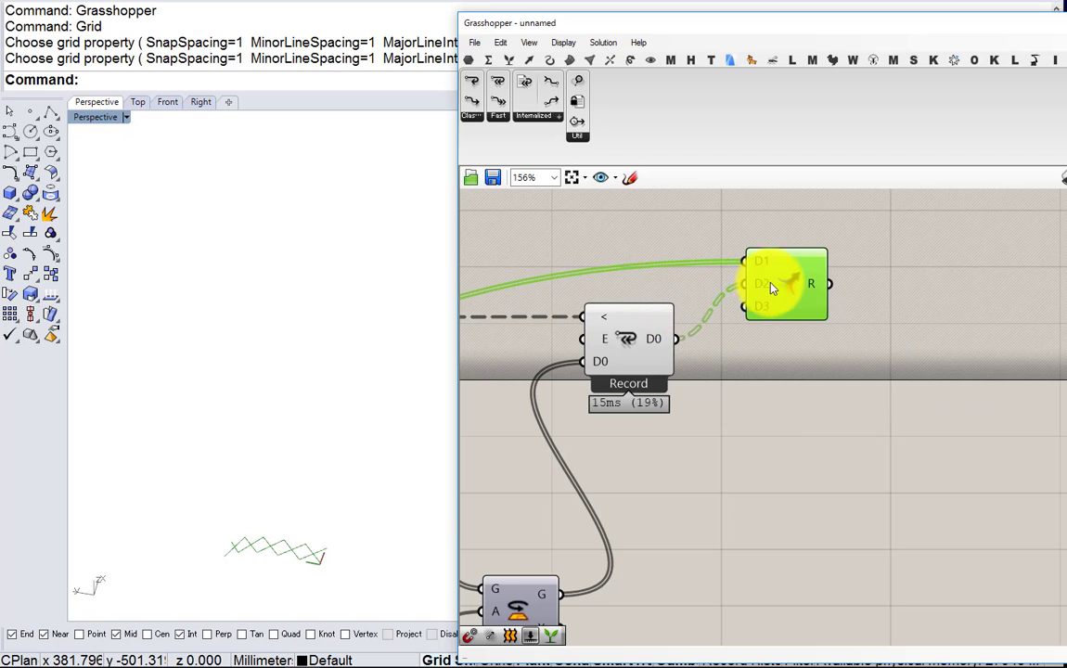
Simplify the Fast Loop End's D0 output and check the data tree of the Merge result
{"action": "right_click", "coordinate": [667, 340]}
{"action": "left_click", "coordinate": [703, 460]}
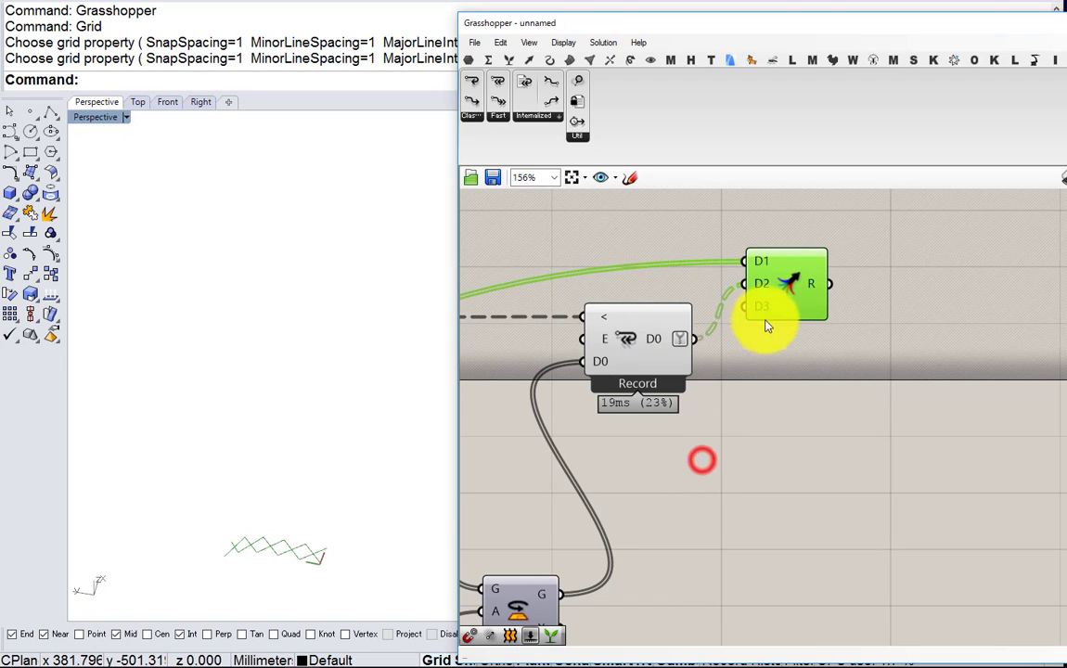
{"action": "mouse_move", "coordinate": [810, 293]}
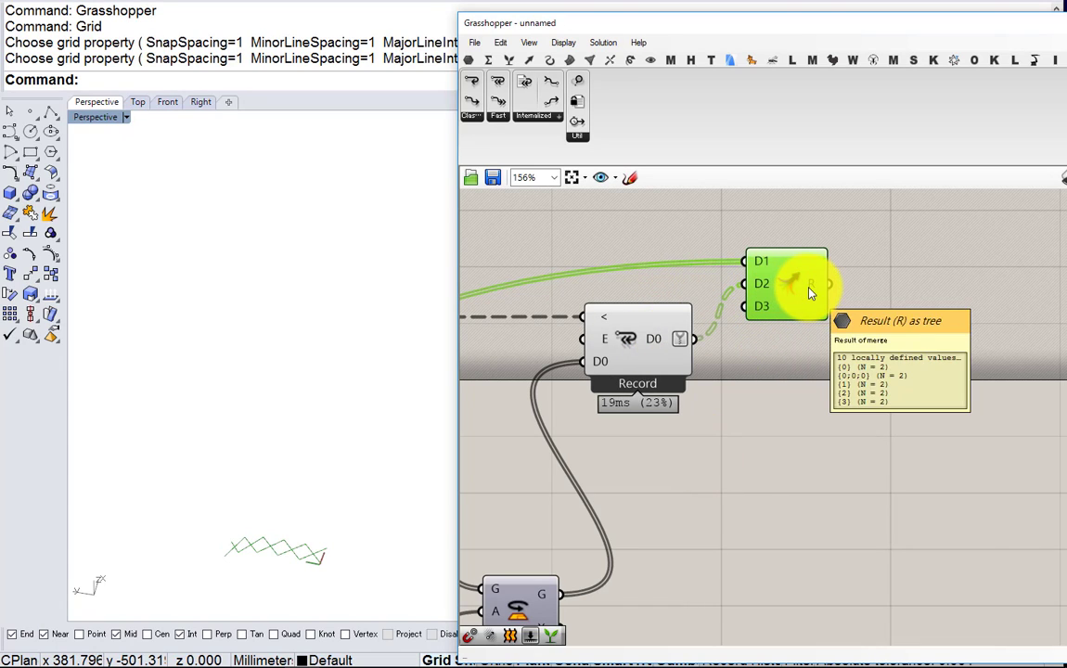
{"action": "right_click", "coordinate": [759, 261]}
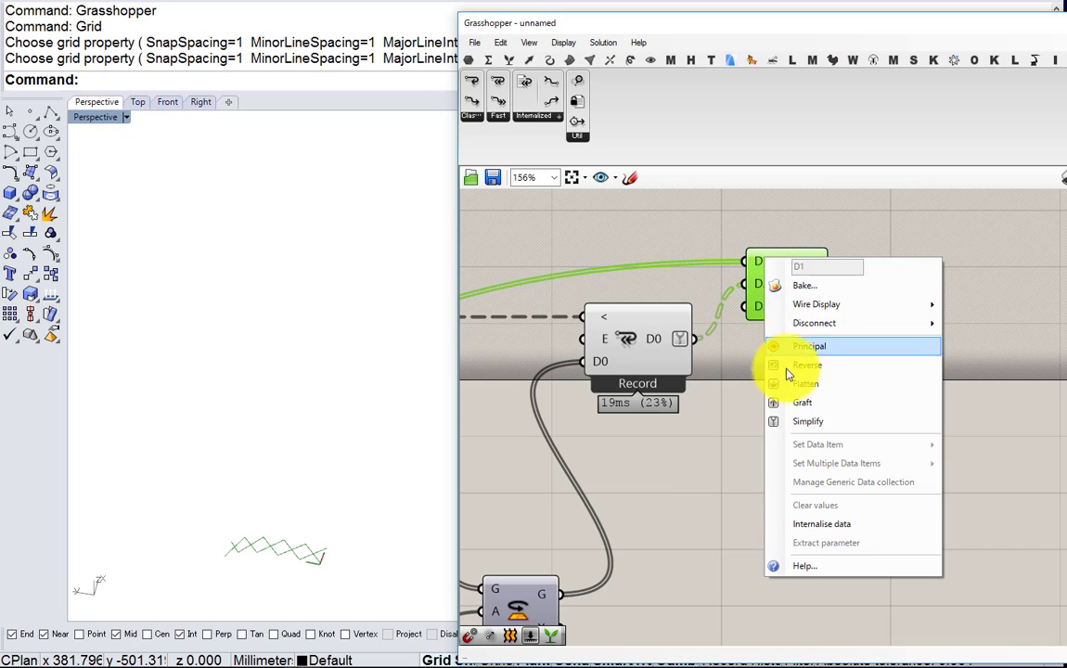
{"action": "left_click", "coordinate": [714, 243]}
Move the new Merge clear of the Fast Loop End and add a Group component fed by the loop's geometry container
{"action": "scroll", "coordinate": [746, 295], "scroll_direction": "down", "scroll_amount": 3}
{"action": "right_click_drag", "start_coordinate": [746, 295], "coordinate": [698, 305]}
{"action": "left_click_drag", "start_coordinate": [805, 260], "coordinate": [850, 242]}
{"action": "scroll", "coordinate": [843, 245], "scroll_direction": "down", "scroll_amount": 3}
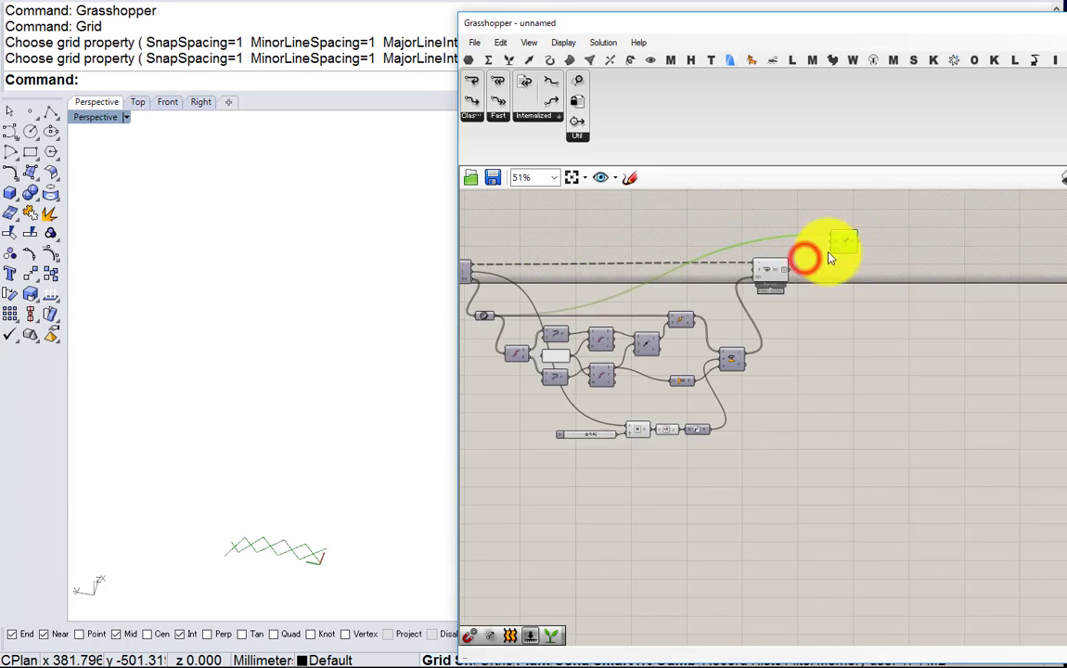
{"action": "right_click_drag", "start_coordinate": [552, 284], "coordinate": [698, 301]}
{"action": "scroll", "coordinate": [699, 301], "scroll_direction": "up", "scroll_amount": 3}
{"action": "double_click", "coordinate": [719, 307]}
{"action": "type", "text": "gr"}
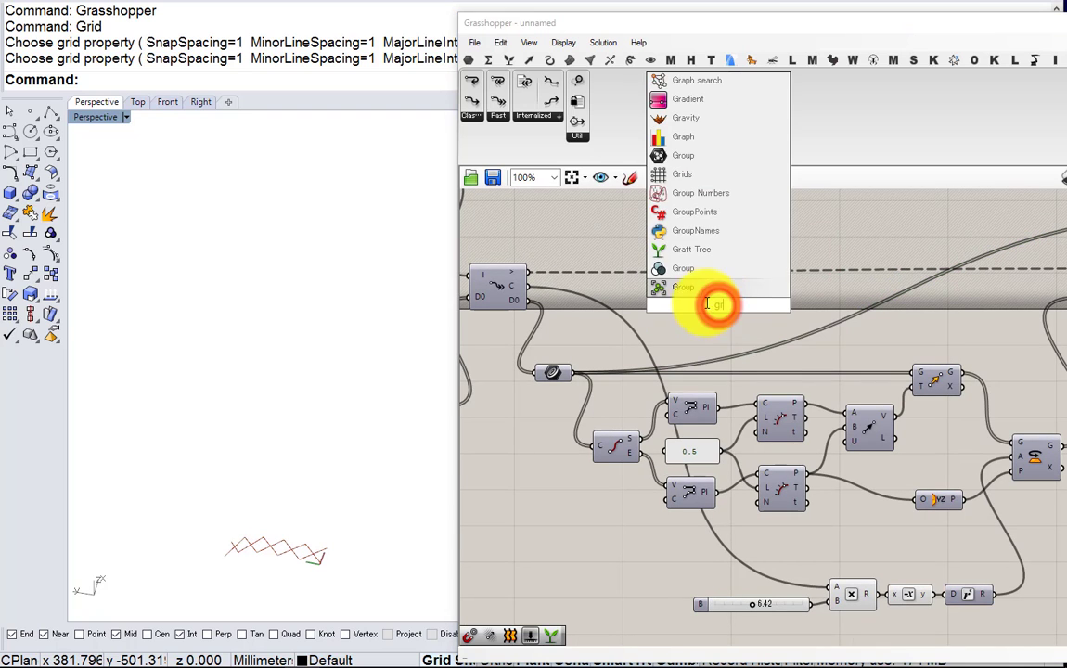
{"action": "left_click", "coordinate": [694, 294]}
{"action": "left_click_drag", "start_coordinate": [574, 373], "coordinate": [695, 305]}
{"action": "right_click_drag", "start_coordinate": [720, 303], "coordinate": [571, 334]}
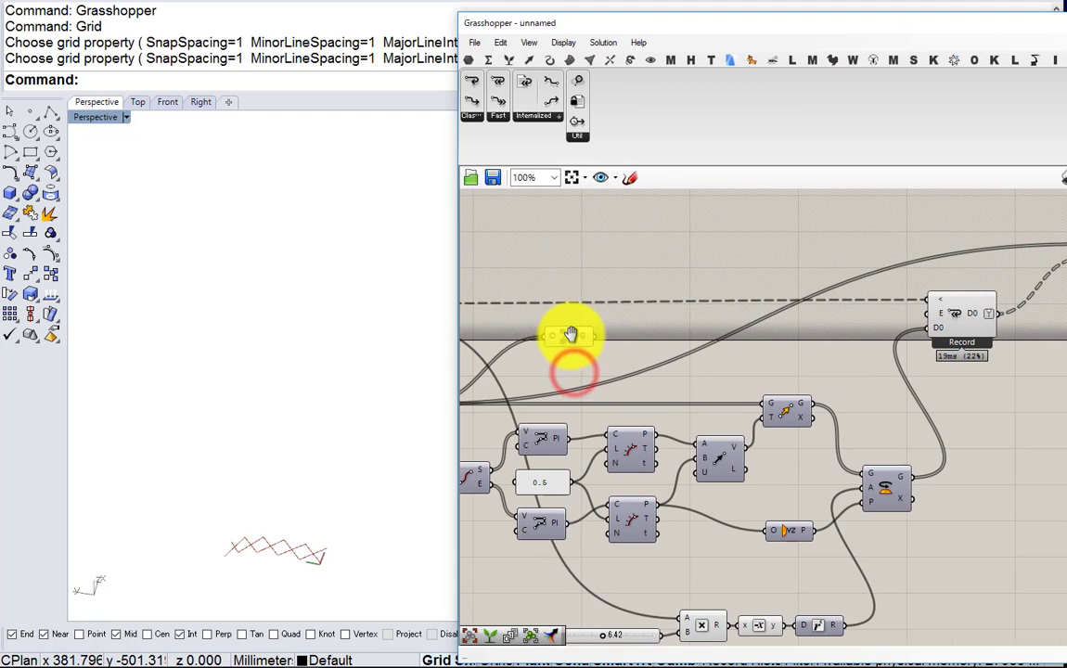
Duplicate the Group component for the recorded D0 data and wire the two Group outputs into Merge's D1 and D2
{"action": "left_click_drag", "start_coordinate": [834, 283], "coordinate": [970, 274]}
{"action": "scroll", "coordinate": [970, 274], "scroll_direction": "up", "scroll_amount": 2}
{"action": "right_click_drag", "start_coordinate": [970, 275], "coordinate": [699, 269]}
{"action": "left_click_drag", "start_coordinate": [702, 267], "coordinate": [809, 340]}
{"action": "left_click_drag", "start_coordinate": [742, 330], "coordinate": [788, 331]}
{"action": "left_click_drag", "start_coordinate": [825, 251], "coordinate": [867, 222]}
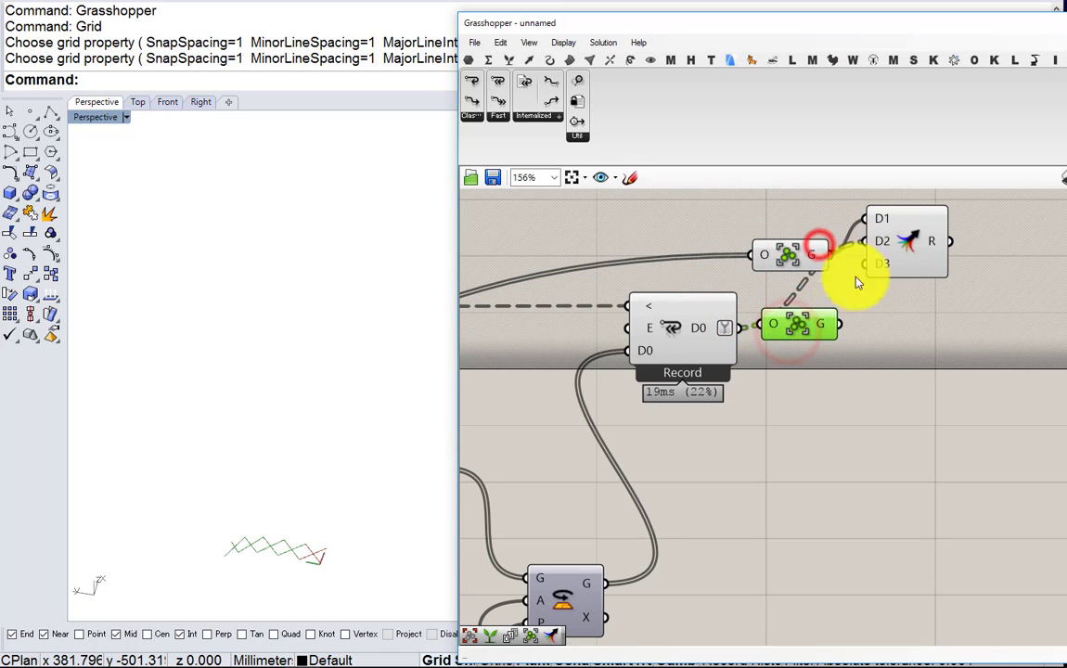
{"action": "mouse_move", "coordinate": [824, 336]}
{"action": "left_mouse_down"}
{"action": "mouse_move", "coordinate": [855, 254]}
{"action": "mouse_move", "coordinate": [813, 325]}
{"action": "left_mouse_up"}
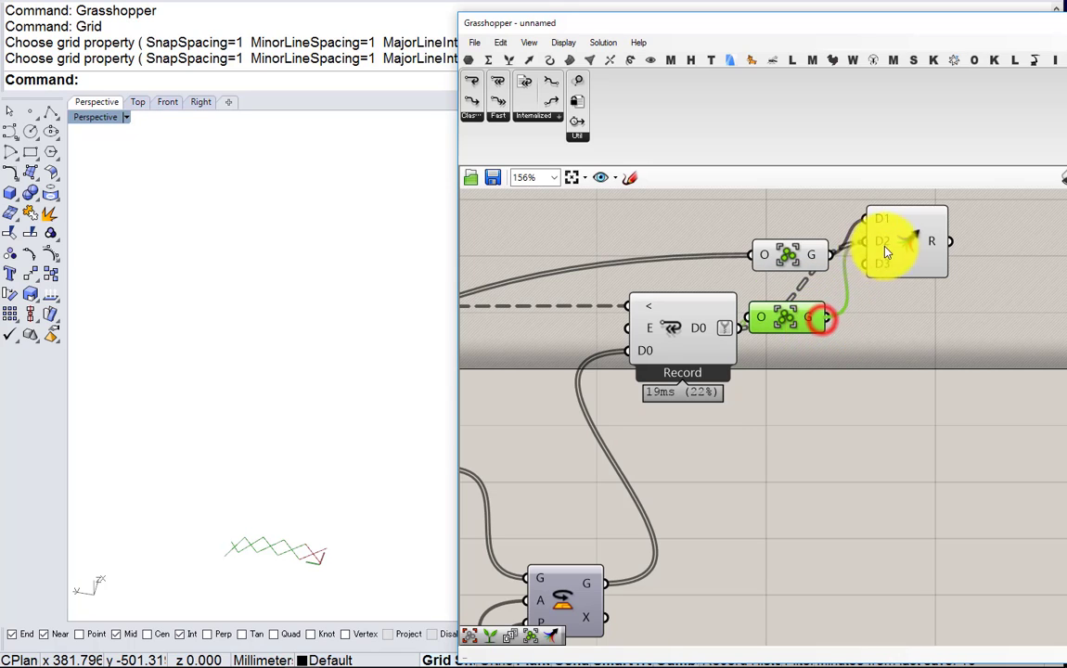
{"action": "left_click_drag", "start_coordinate": [886, 253], "coordinate": [889, 249]}
Flatten the G outputs of both Group components
{"action": "right_click", "coordinate": [816, 318]}
{"action": "left_click", "coordinate": [832, 406]}
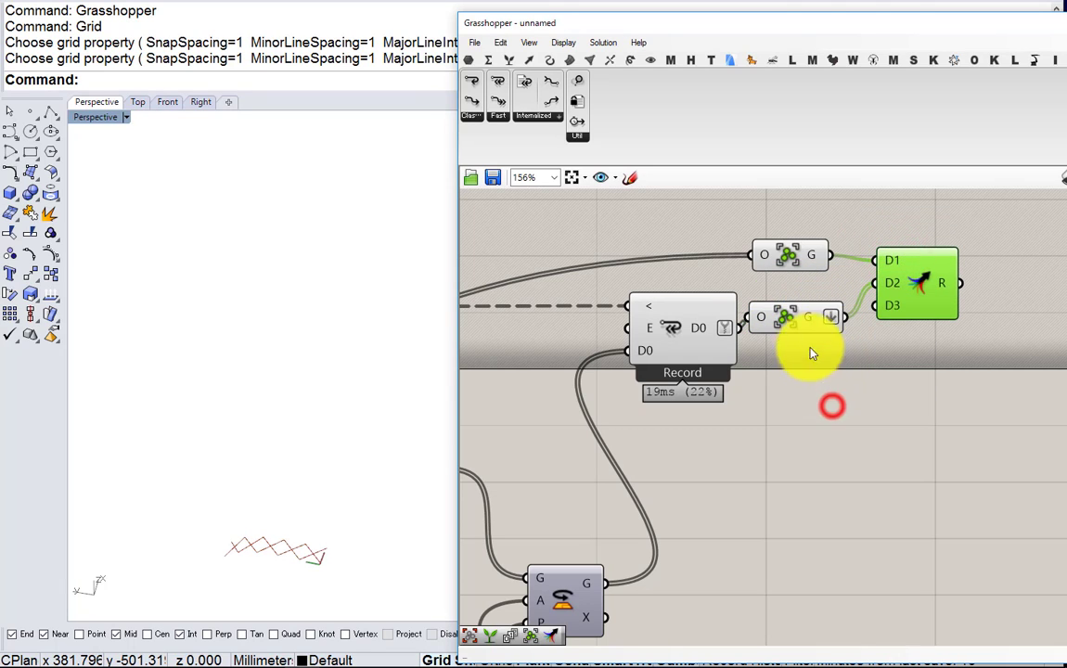
{"action": "left_click", "coordinate": [798, 319]}
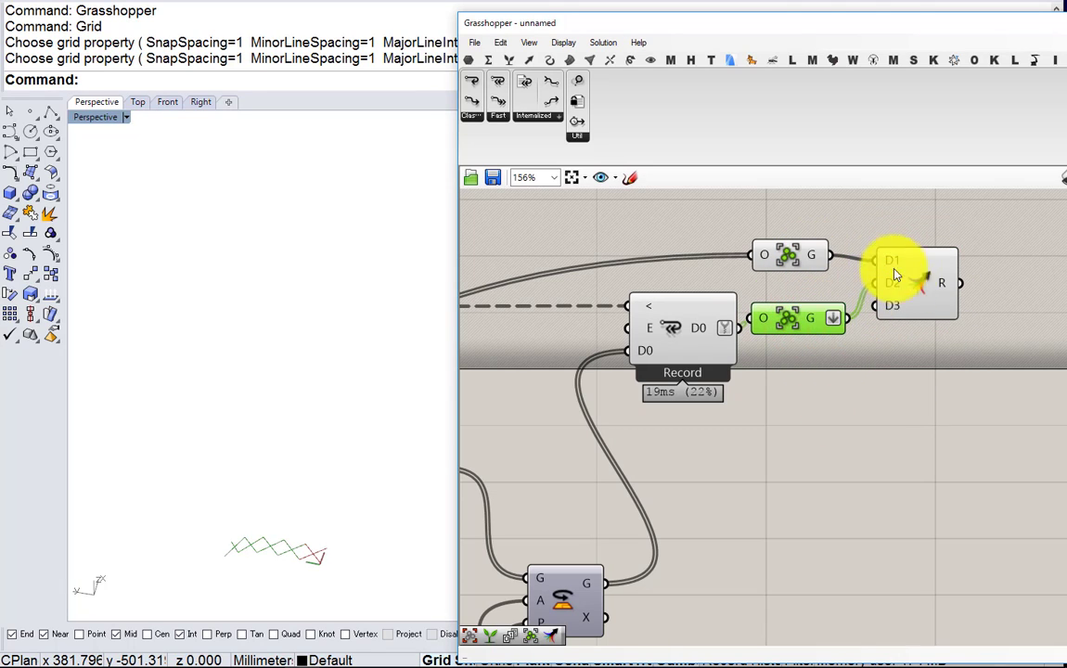
{"action": "right_click", "coordinate": [815, 256]}
{"action": "left_click", "coordinate": [834, 341]}
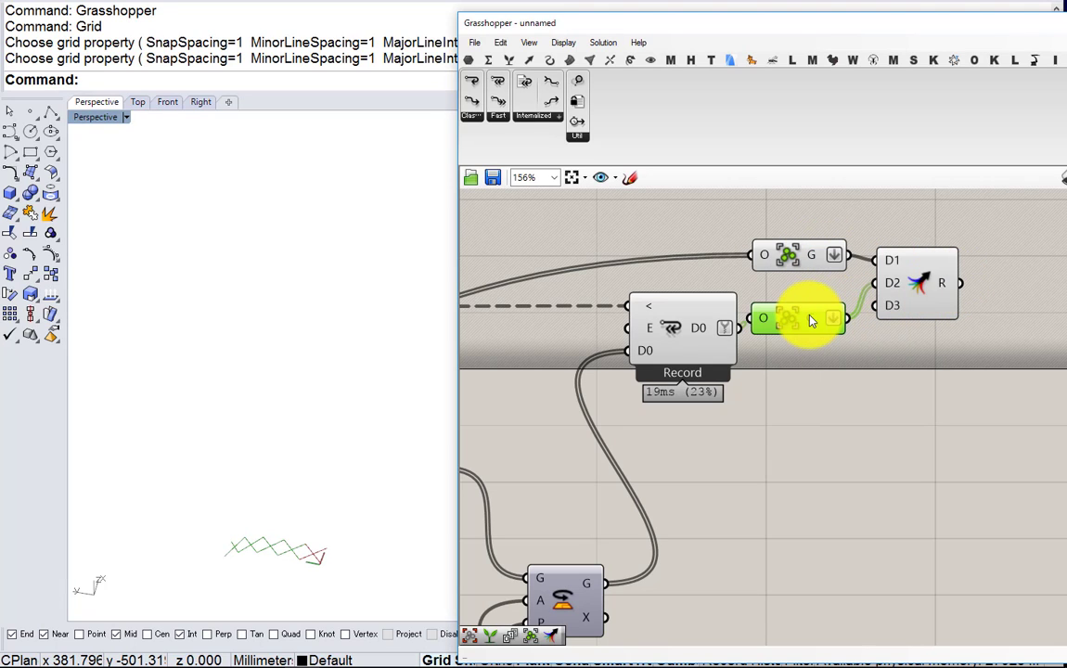
{"action": "scroll", "coordinate": [827, 310], "scroll_direction": "up", "scroll_amount": 1}
{"action": "left_click", "coordinate": [869, 305]}
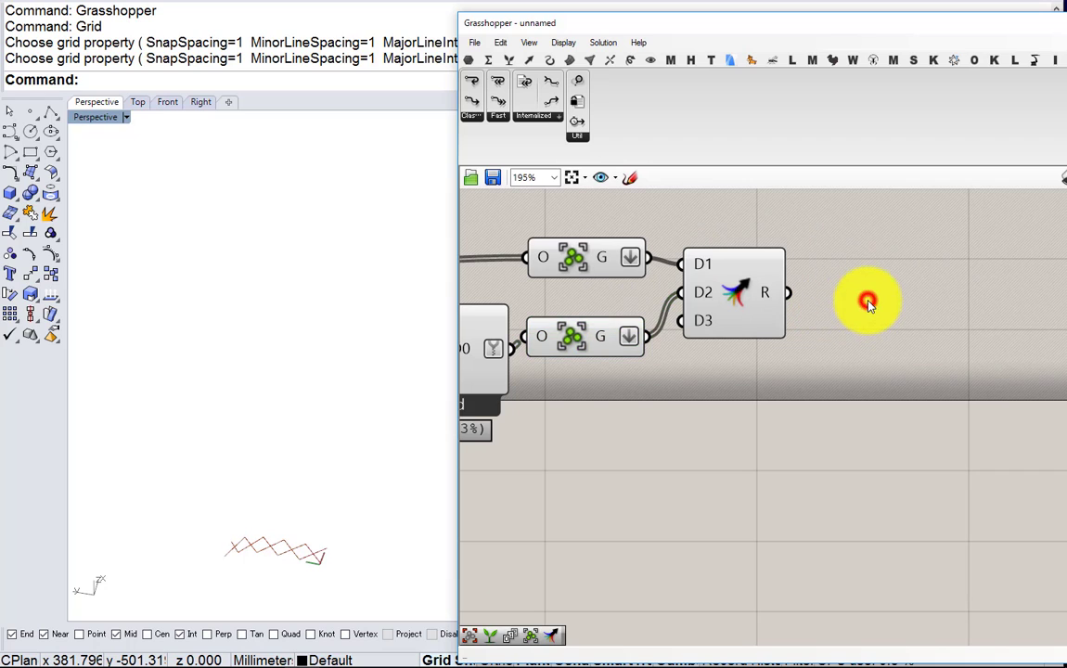
{"action": "double_click", "coordinate": [868, 305]}
{"action": "type", "text": "unfla"}
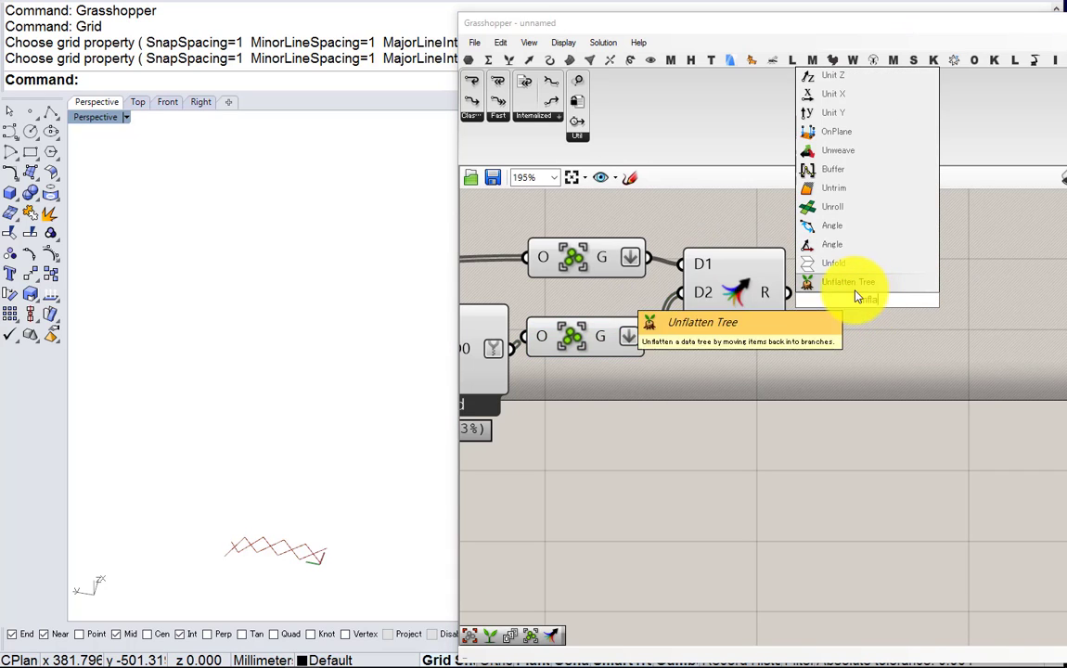
{"action": "left_click", "coordinate": [853, 285]}
{"action": "left_click", "coordinate": [852, 296]}
{"action": "key", "text": "Delete"}
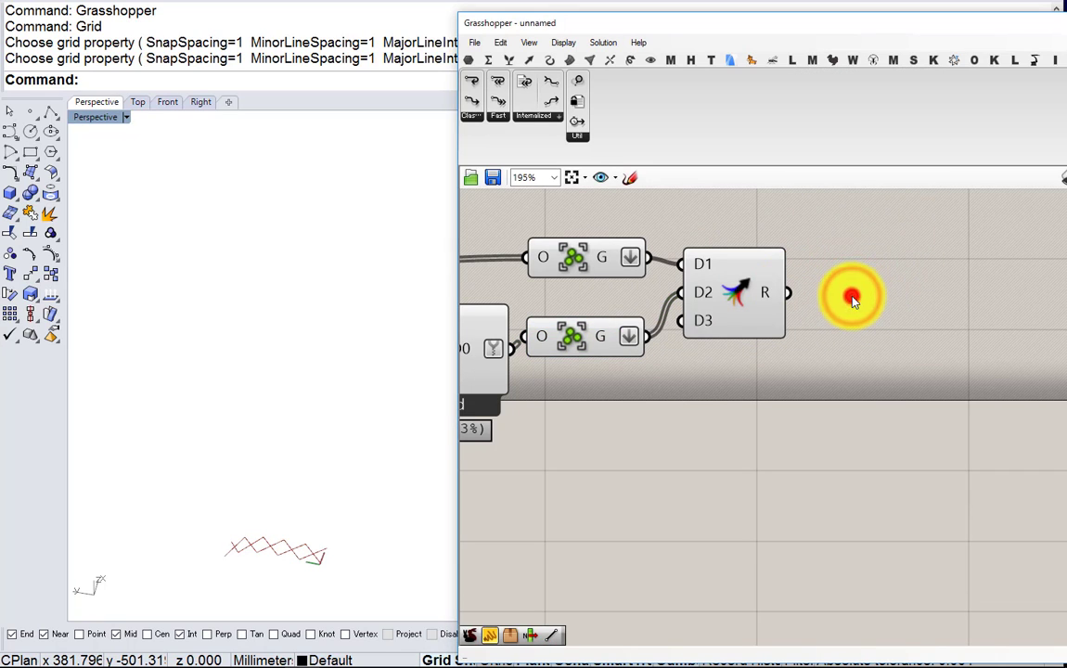
Add an Ungroup component and connect Merge's R output to its G input
{"action": "double_click", "coordinate": [852, 296]}
{"action": "type", "text": "ung"}
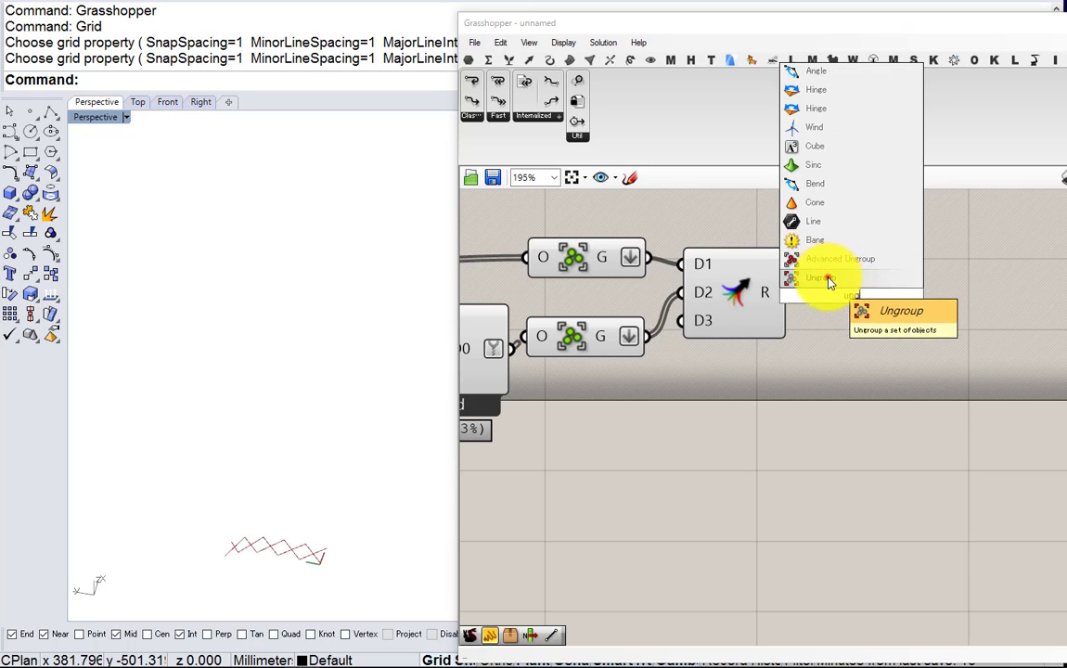
{"action": "left_click", "coordinate": [819, 277]}
{"action": "left_click_drag", "start_coordinate": [787, 292], "coordinate": [844, 297]}
{"action": "scroll", "coordinate": [823, 321], "scroll_direction": "down", "scroll_amount": 2}
Turn off the preview of the Fast Loop End, both Group components and the Merge before Ungroup
{"action": "left_click_drag", "start_coordinate": [782, 364], "coordinate": [608, 267]}
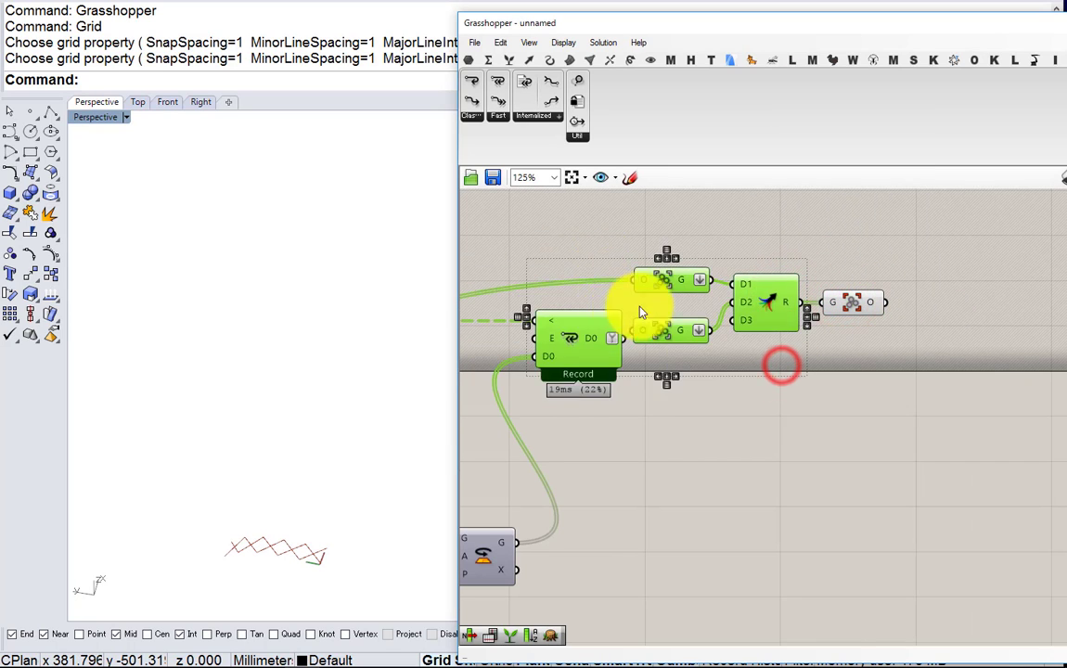
{"action": "middle_click", "coordinate": [617, 307]}
{"action": "right_click_drag", "start_coordinate": [776, 258], "coordinate": [1066, 193]}
{"action": "right_click_drag", "start_coordinate": [727, 298], "coordinate": [862, 271]}
Set the Iterations slider to 7 and view the scissor chain from the side
{"action": "scroll", "coordinate": [858, 270], "scroll_direction": "down", "scroll_amount": 4}
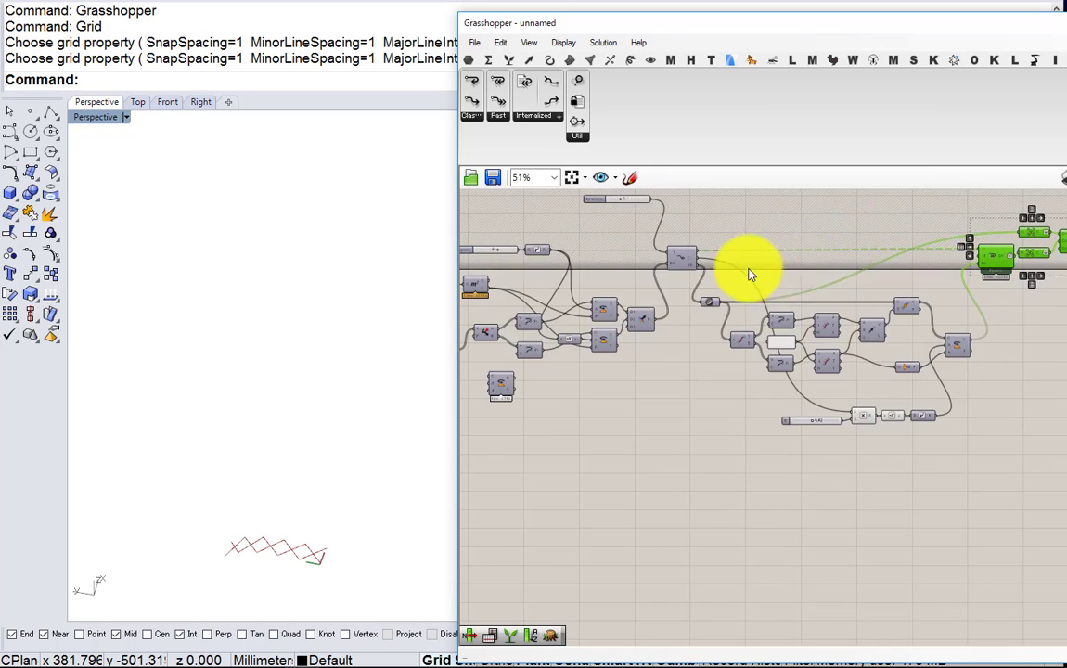
{"action": "scroll", "coordinate": [649, 241], "scroll_direction": "up", "scroll_amount": 3}
{"action": "right_click_drag", "start_coordinate": [622, 219], "coordinate": [692, 357]}
{"action": "scroll", "coordinate": [682, 344], "scroll_direction": "up", "scroll_amount": 2}
{"action": "scroll", "coordinate": [653, 276], "scroll_direction": "up", "scroll_amount": 1}
{"action": "left_click_drag", "start_coordinate": [643, 266], "coordinate": [699, 274]}
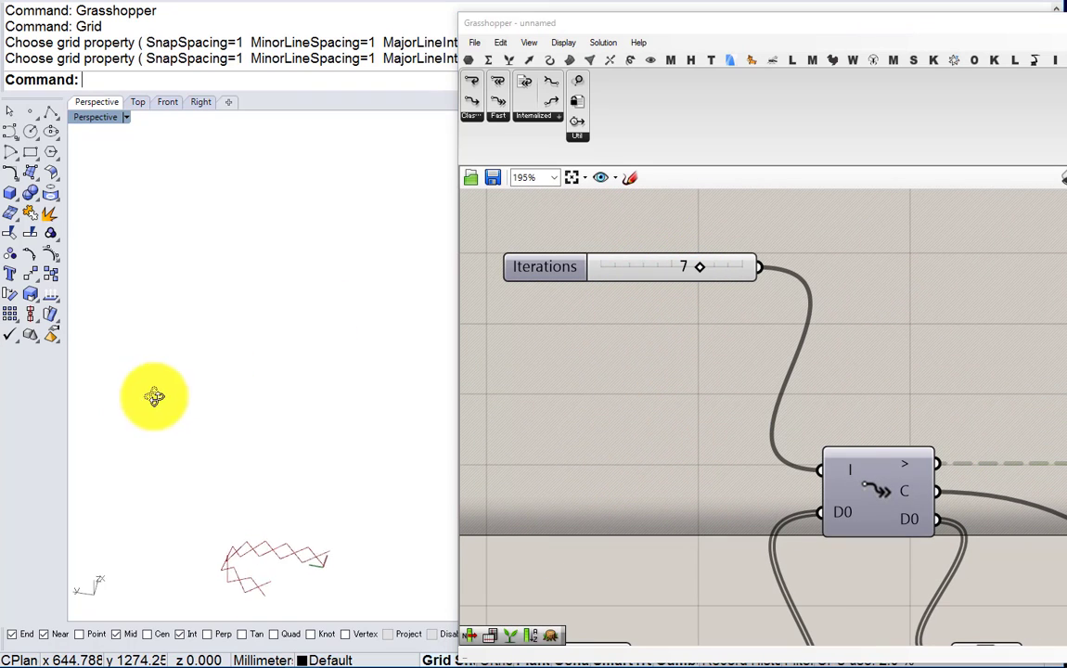
{"action": "right_click_drag", "start_coordinate": [152, 397], "coordinate": [256, 449]}
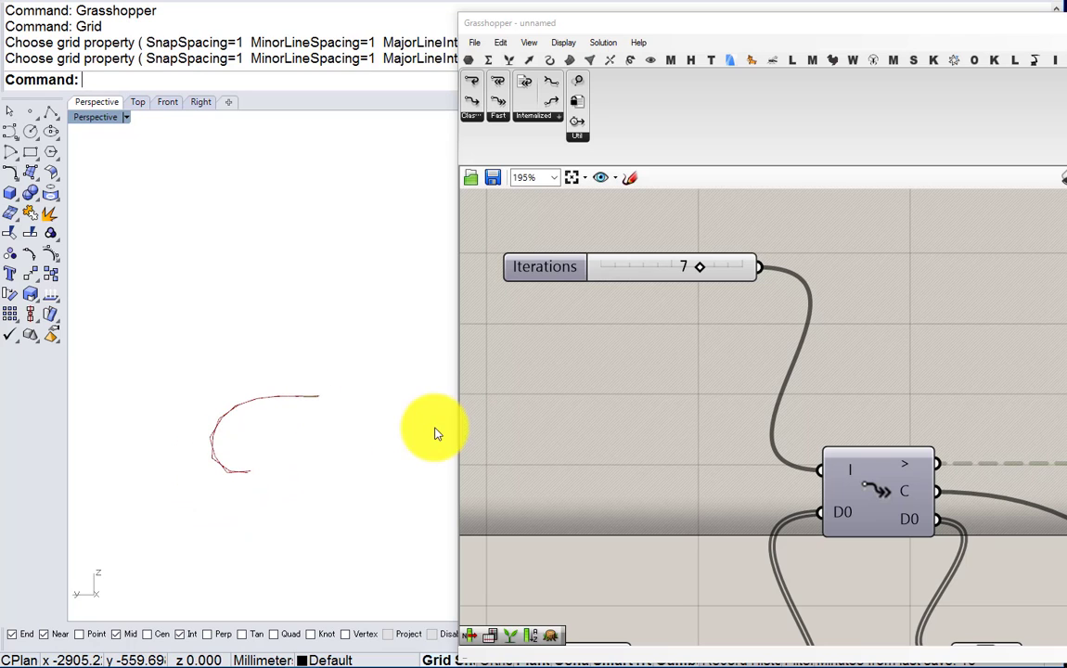
Set the slider feeding Multiplication's B input to 15.00 and examine how tightly the chain curls
{"action": "scroll", "coordinate": [572, 302], "scroll_direction": "down", "scroll_amount": 4}
{"action": "right_click_drag", "start_coordinate": [754, 434], "coordinate": [612, 359]}
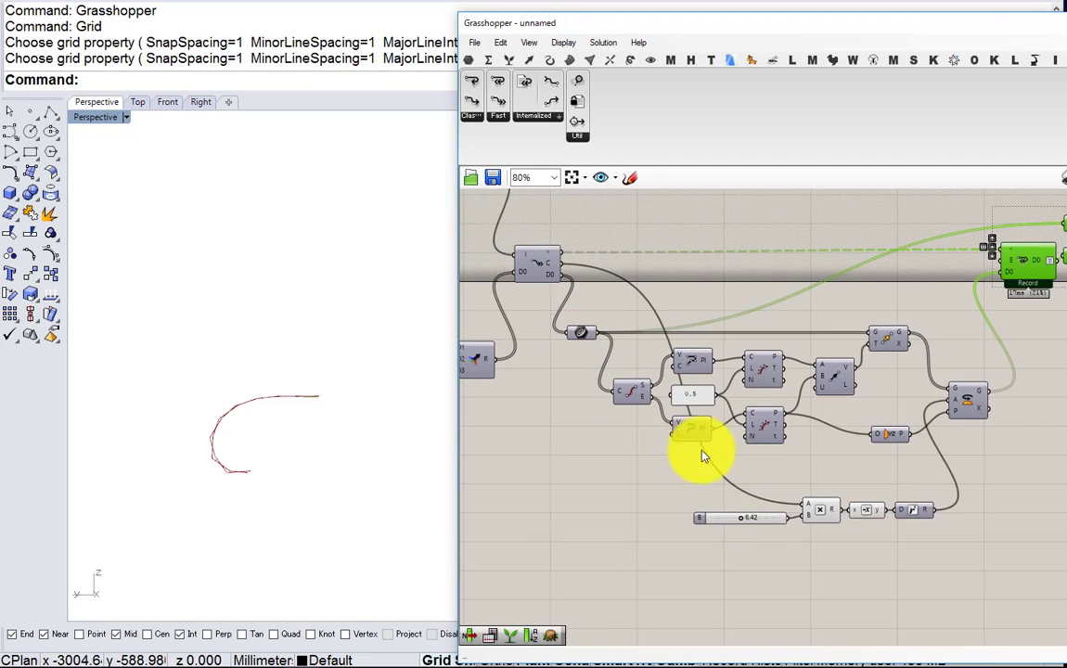
{"action": "scroll", "coordinate": [761, 481], "scroll_direction": "up", "scroll_amount": 1}
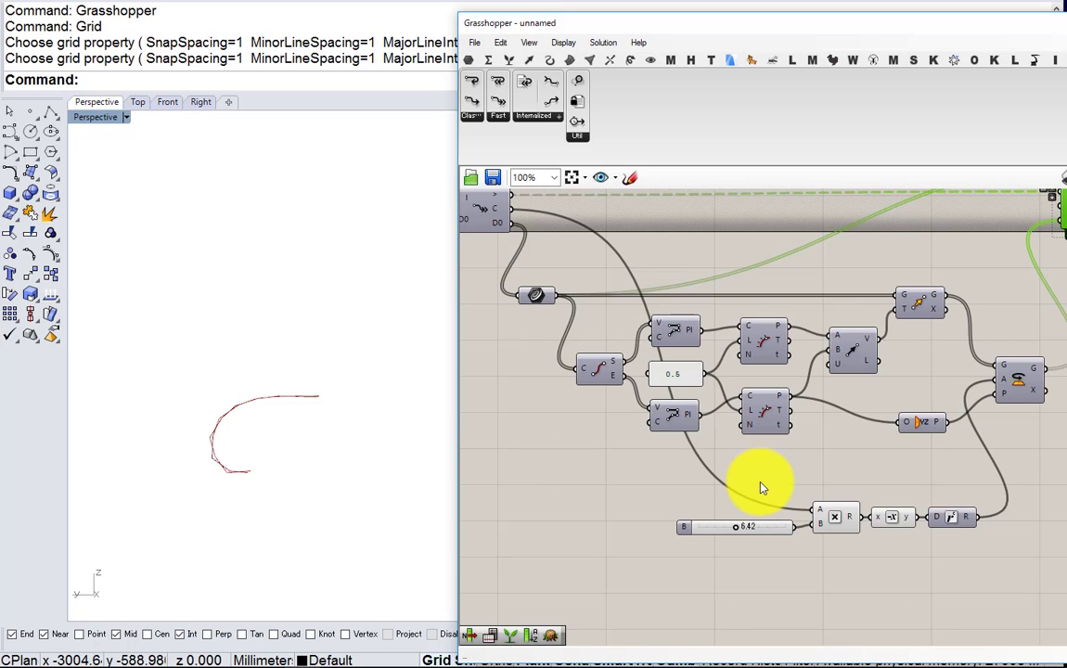
{"action": "right_click_drag", "start_coordinate": [310, 443], "coordinate": [310, 409]}
{"action": "scroll", "coordinate": [770, 501], "scroll_direction": "up", "scroll_amount": 2}
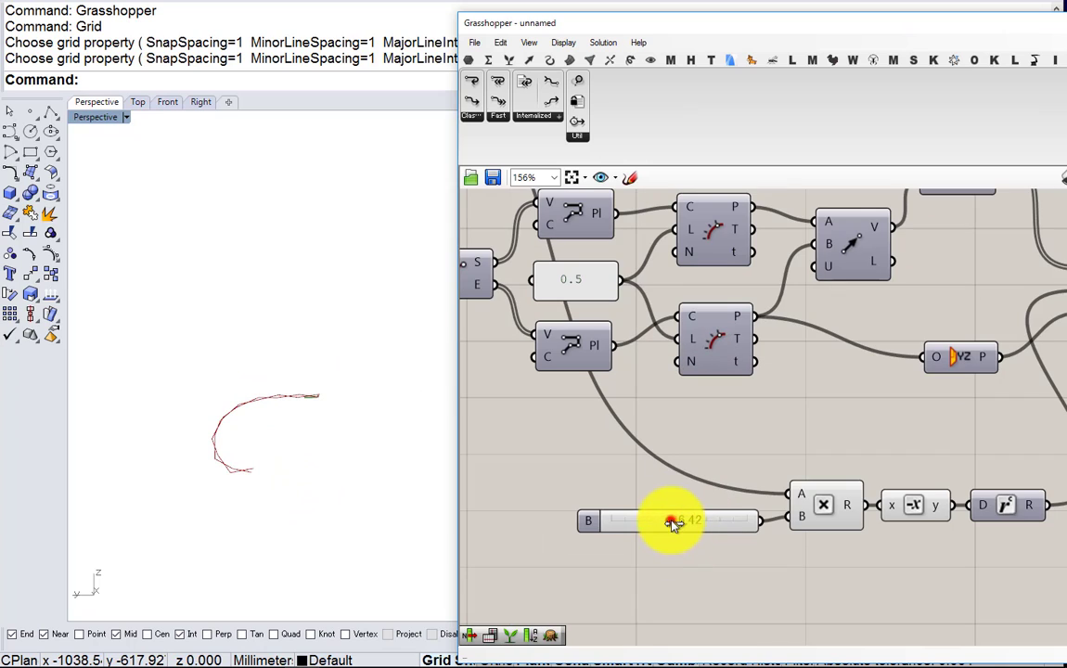
{"action": "left_click_drag", "start_coordinate": [702, 526], "coordinate": [724, 527]}
{"action": "left_click_drag", "start_coordinate": [657, 526], "coordinate": [796, 526]}
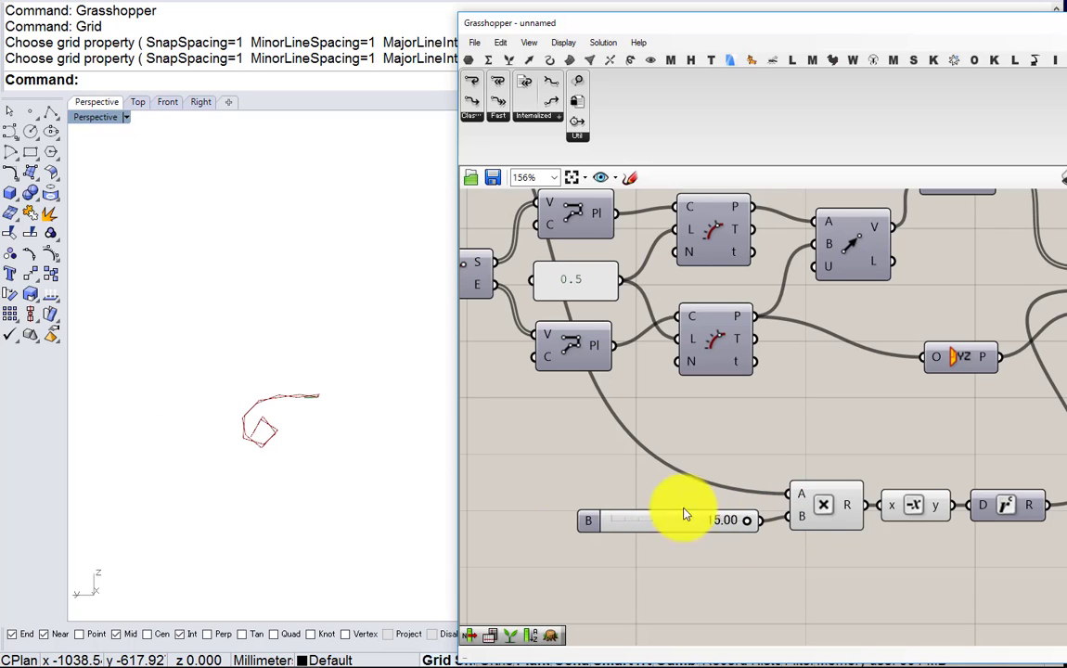
{"action": "scroll", "coordinate": [292, 424], "scroll_direction": "up", "scroll_amount": 3}
{"action": "right_click_drag", "start_coordinate": [299, 425], "coordinate": [325, 323]}
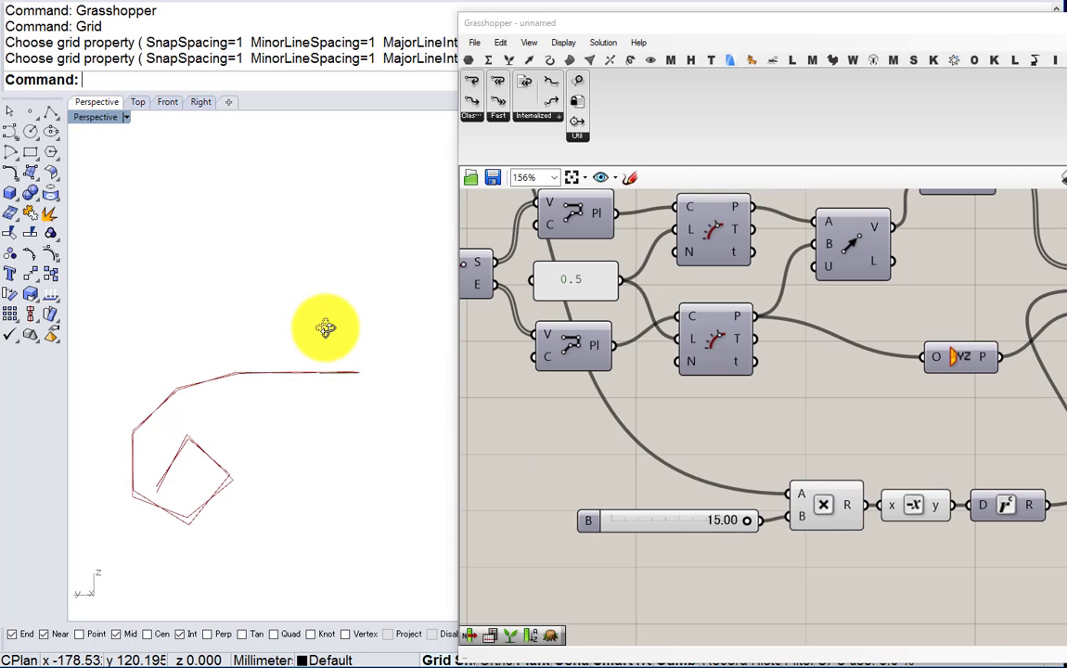
Connect the 15.00 slider directly to the x input of Negative and delete the Multiplication component
{"action": "scroll", "coordinate": [623, 364], "scroll_direction": "down", "scroll_amount": 3}
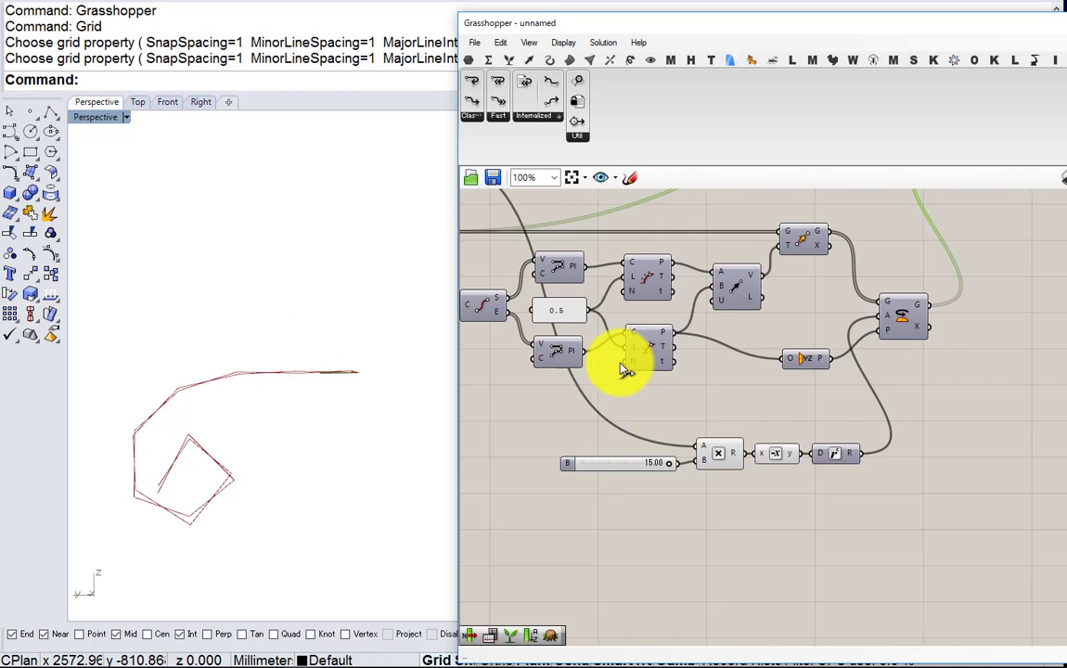
{"action": "scroll", "coordinate": [729, 336], "scroll_direction": "up", "scroll_amount": 3}
{"action": "left_click", "coordinate": [778, 299]}
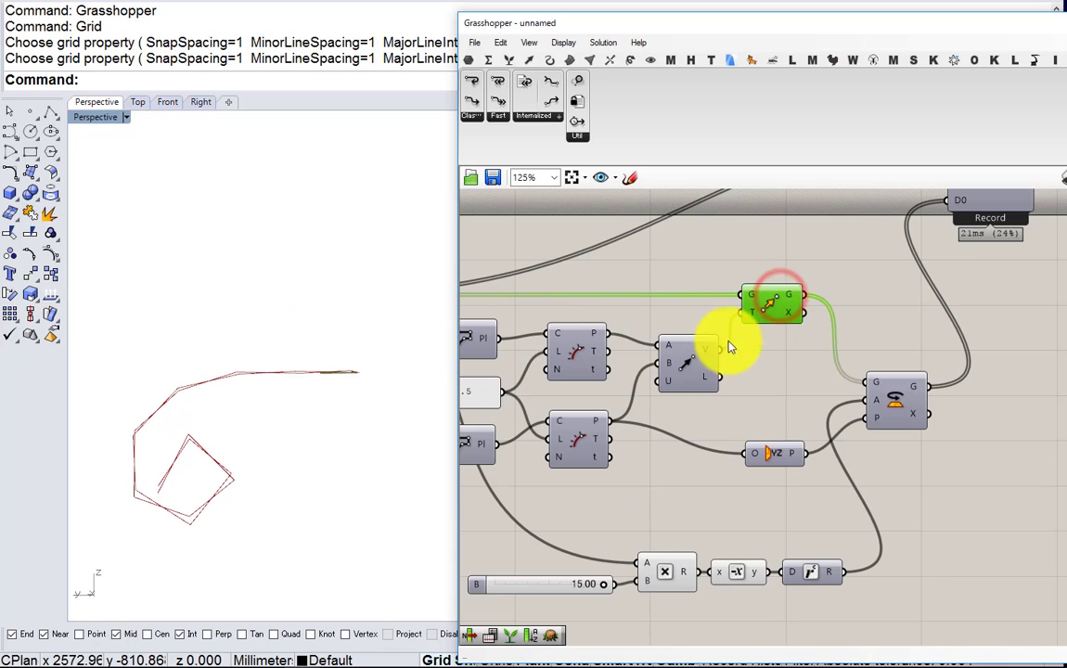
{"action": "left_click_drag", "start_coordinate": [730, 347], "coordinate": [720, 349]}
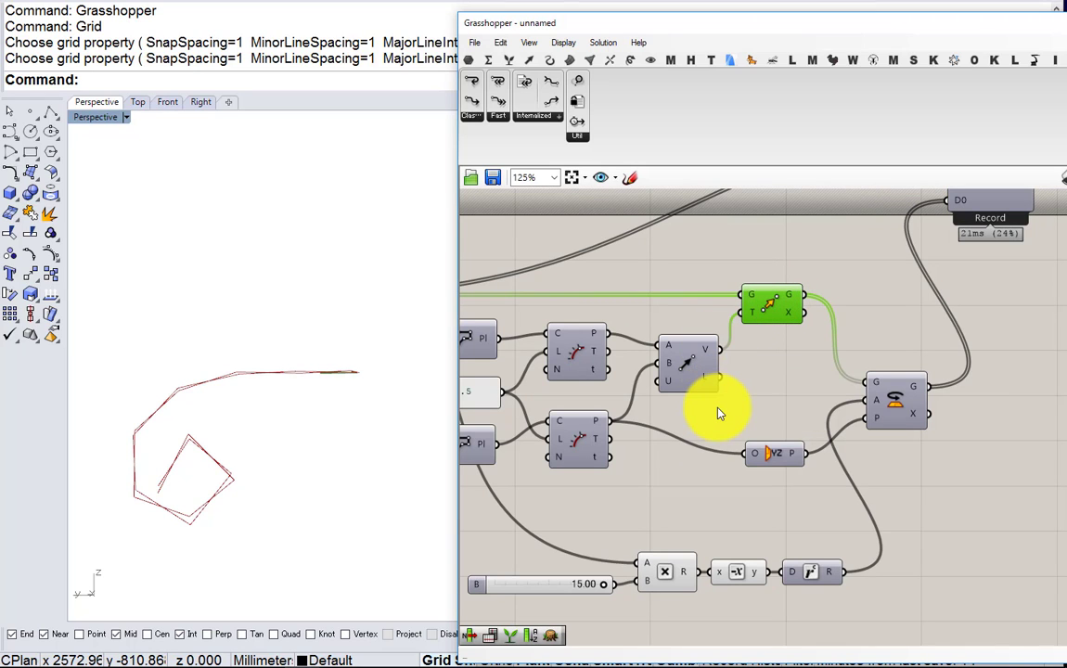
{"action": "scroll", "coordinate": [720, 415], "scroll_direction": "down", "scroll_amount": 1}
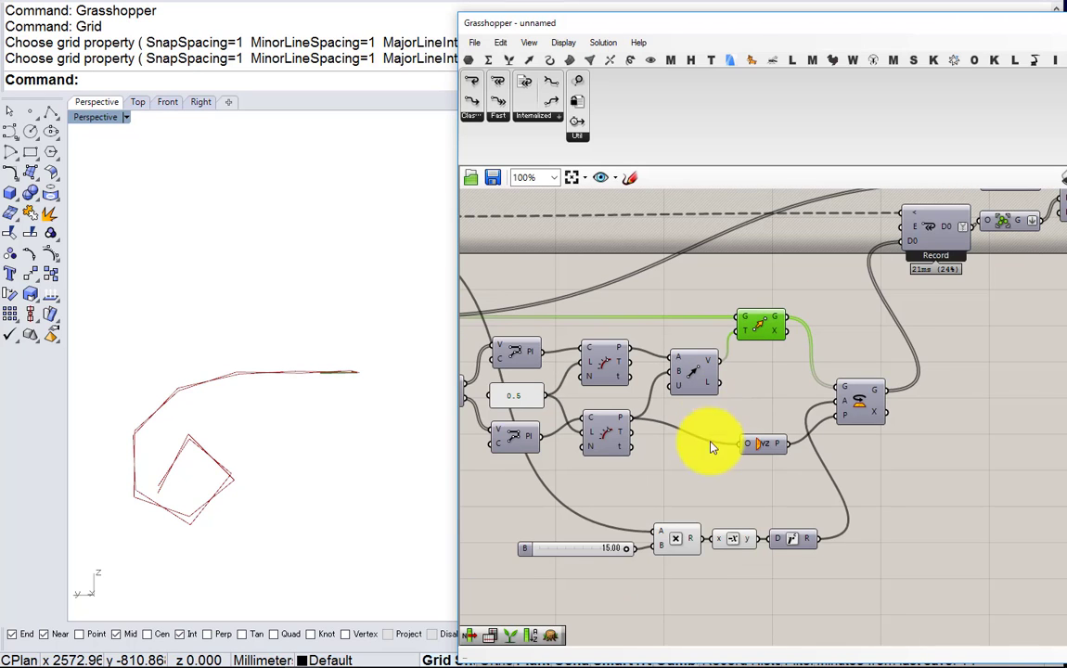
{"action": "scroll", "coordinate": [693, 526], "scroll_direction": "up", "scroll_amount": 1}
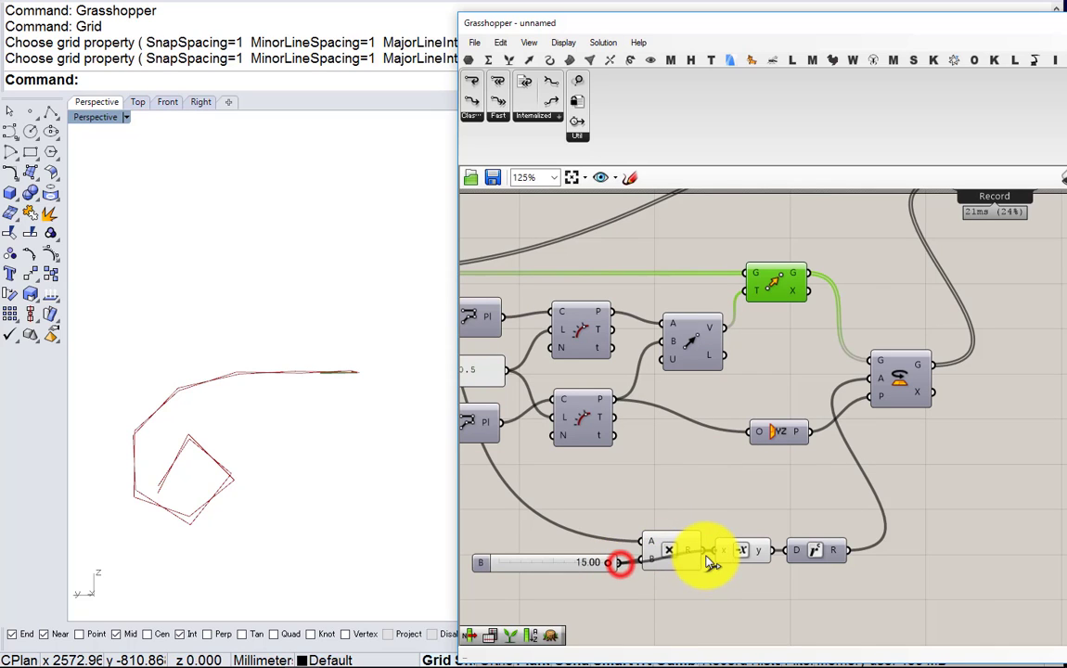
{"action": "left_click_drag", "start_coordinate": [710, 562], "coordinate": [683, 554]}
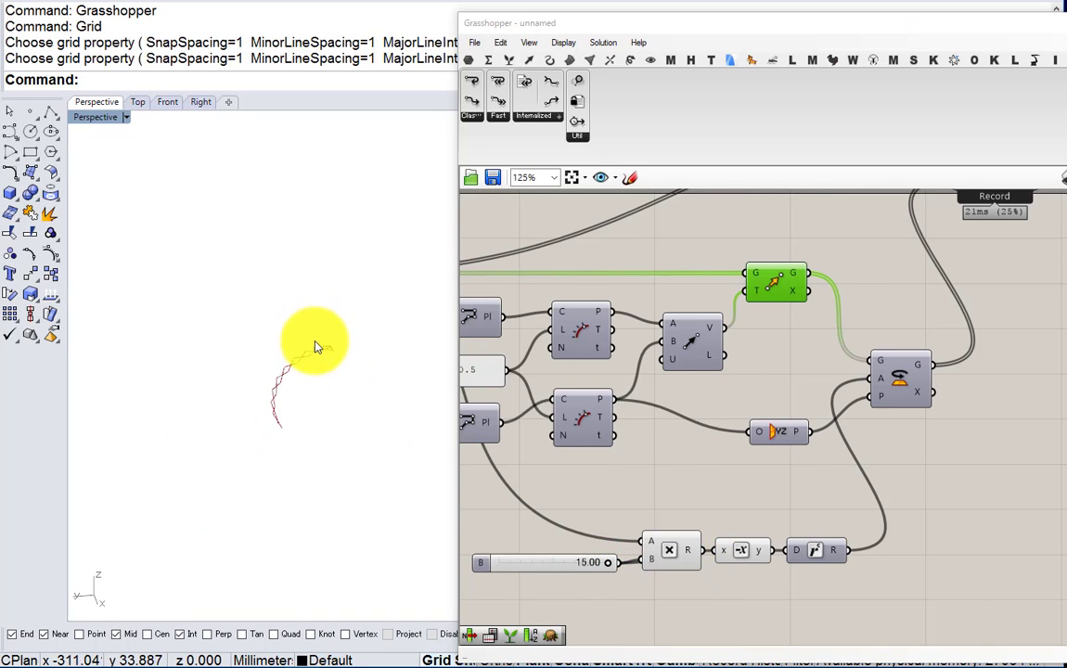
{"action": "scroll", "coordinate": [565, 464], "scroll_direction": "up", "scroll_amount": 2}
{"action": "left_click_drag", "start_coordinate": [727, 586], "coordinate": [712, 504]}
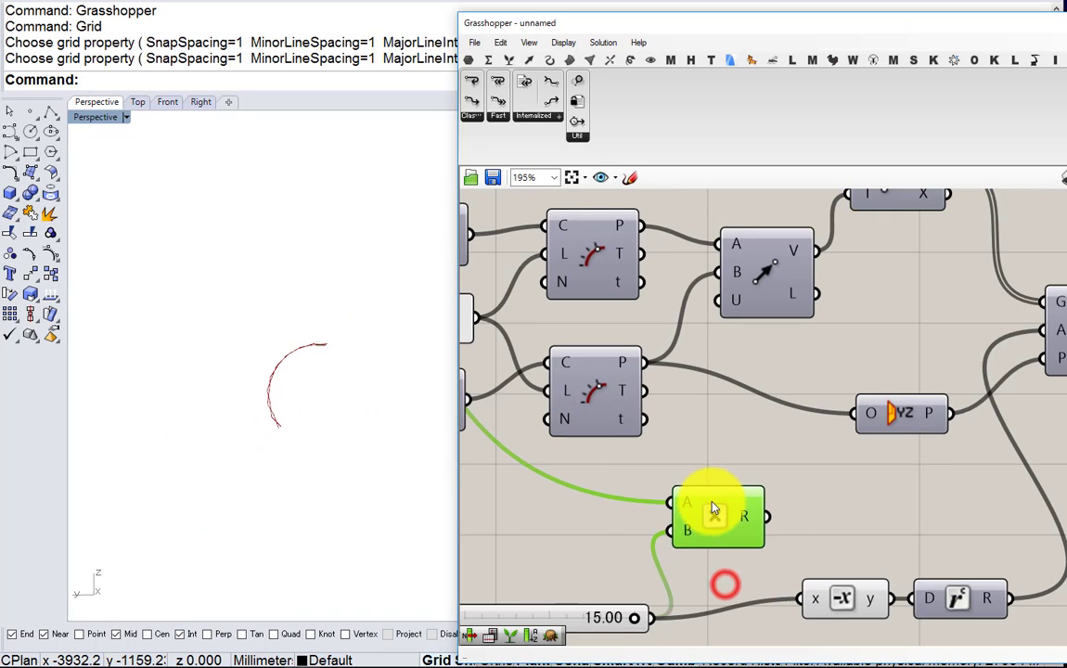
{"action": "key", "text": "Delete"}
Set the slider feeding the Negative component to 12.54 and view the curved scissor chain
{"action": "right_click_drag", "start_coordinate": [673, 541], "coordinate": [746, 454]}
{"action": "mouse_move", "coordinate": [705, 531]}
{"action": "left_mouse_down"}
{"action": "mouse_move", "coordinate": [614, 534]}
{"action": "mouse_move", "coordinate": [739, 529]}
{"action": "mouse_move", "coordinate": [601, 536]}
{"action": "mouse_move", "coordinate": [687, 531]}
{"action": "left_mouse_up"}
{"action": "right_click_drag", "start_coordinate": [386, 382], "coordinate": [499, 431]}
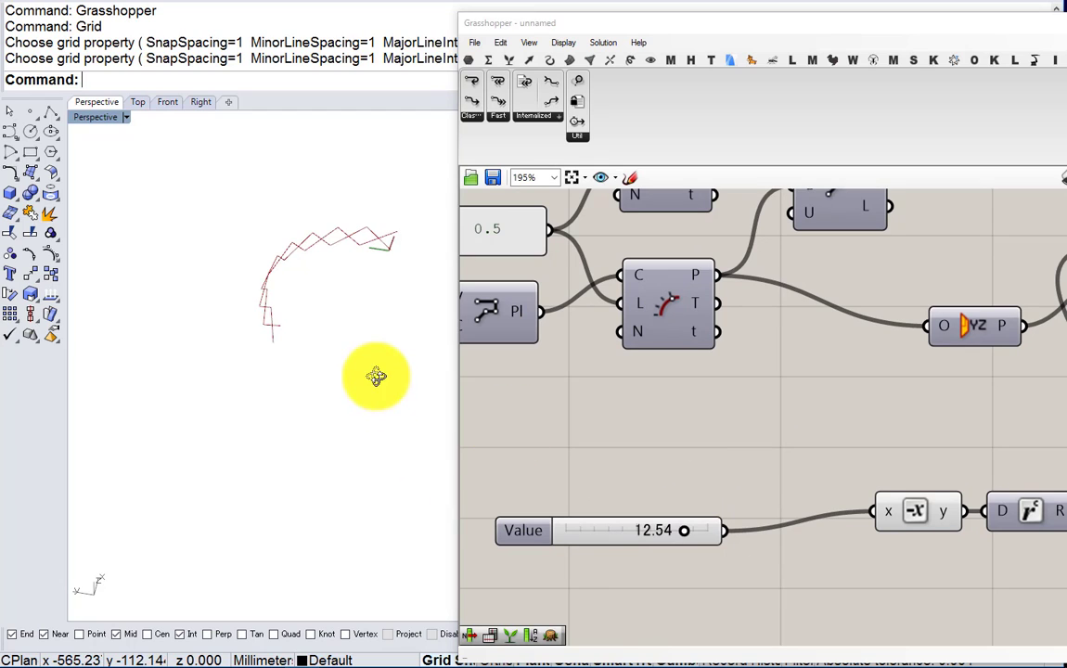
{"action": "right_click_drag", "start_coordinate": [377, 374], "coordinate": [386, 304]}
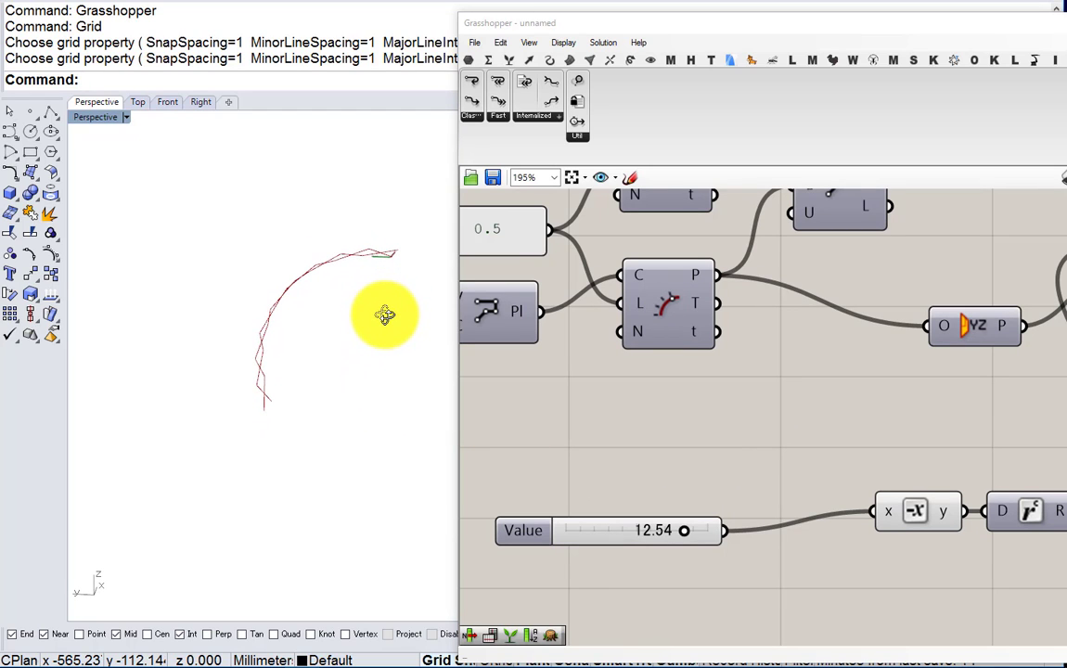
Examine the final Ungroup component's output structure and highlight its geometry in the viewport
{"action": "scroll", "coordinate": [657, 405], "scroll_direction": "down", "scroll_amount": 5}
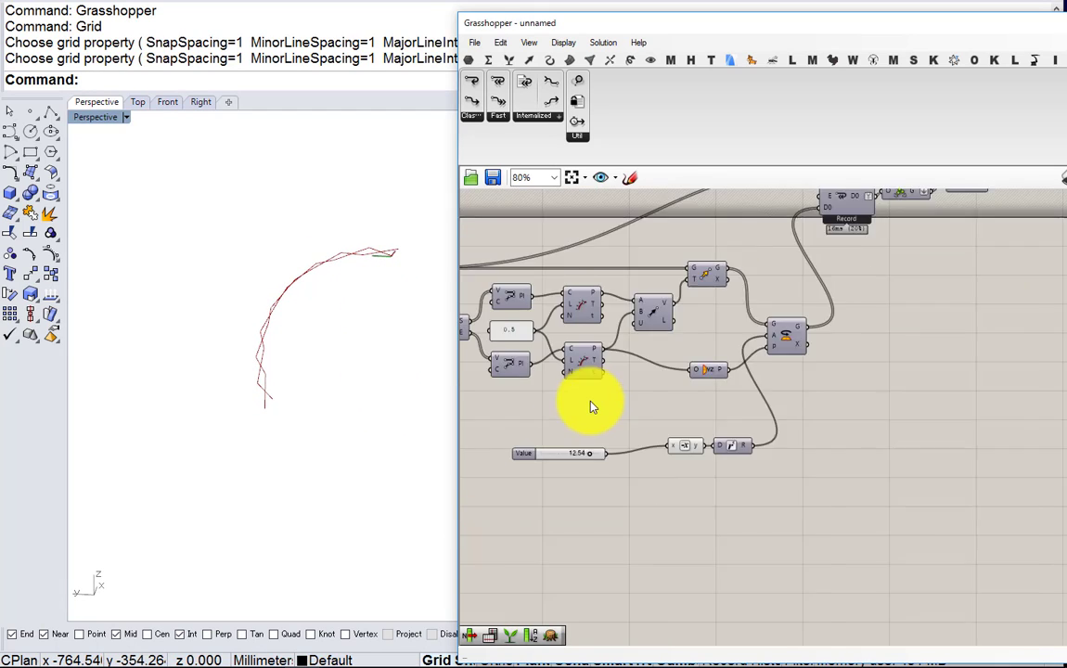
{"action": "right_click_drag", "start_coordinate": [657, 405], "coordinate": [555, 483]}
{"action": "right_click_drag", "start_coordinate": [702, 377], "coordinate": [594, 407]}
{"action": "scroll", "coordinate": [719, 341], "scroll_direction": "up", "scroll_amount": 4}
{"action": "left_click", "coordinate": [740, 303]}
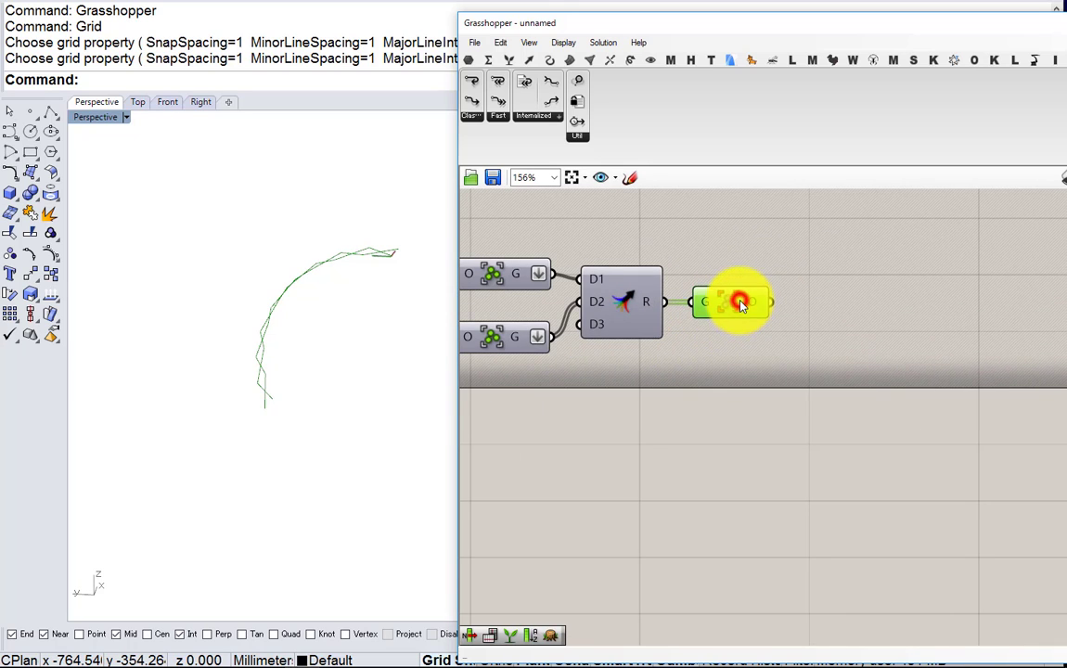
{"action": "right_click_drag", "start_coordinate": [429, 316], "coordinate": [399, 367]}
{"action": "right_click_drag", "start_coordinate": [583, 424], "coordinate": [748, 416]}
{"action": "scroll", "coordinate": [749, 416], "scroll_direction": "down", "scroll_amount": 5}
{"action": "right_click_drag", "start_coordinate": [466, 428], "coordinate": [670, 448]}
{"action": "scroll", "coordinate": [631, 421], "scroll_direction": "up", "scroll_amount": 2}
{"action": "right_click_drag", "start_coordinate": [786, 428], "coordinate": [608, 440]}
{"action": "right_click_drag", "start_coordinate": [914, 423], "coordinate": [736, 438]}
{"action": "right_click_drag", "start_coordinate": [877, 427], "coordinate": [751, 437]}
{"action": "scroll", "coordinate": [778, 411], "scroll_direction": "up", "scroll_amount": 3}
{"action": "mouse_move", "coordinate": [836, 326]}
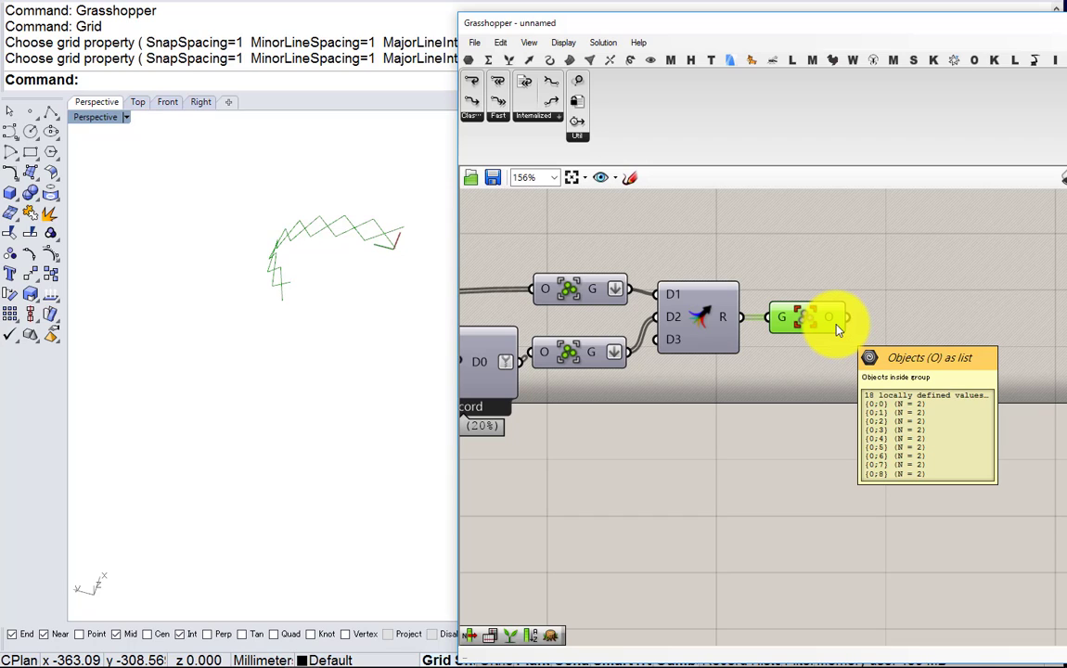
Trace the data from Rotate's G output through Fast Loop End, Group and Merge to Ungroup
{"action": "scroll", "coordinate": [707, 366], "scroll_direction": "down", "scroll_amount": 1}
{"action": "right_click_drag", "start_coordinate": [707, 366], "coordinate": [856, 313]}
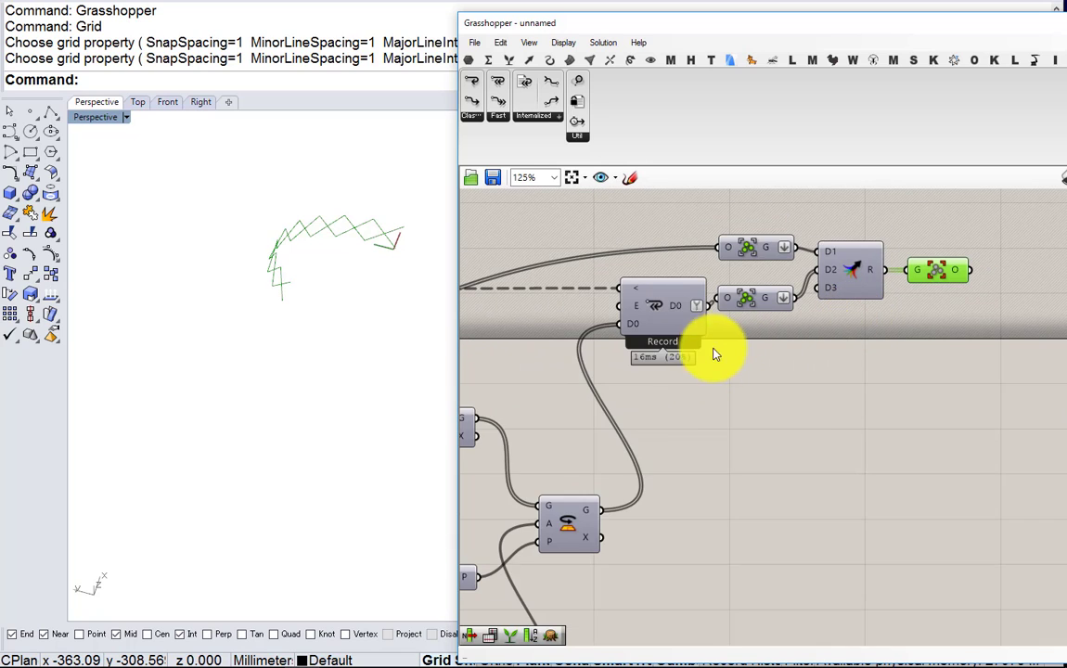
{"action": "scroll", "coordinate": [657, 433], "scroll_direction": "up", "scroll_amount": 2}
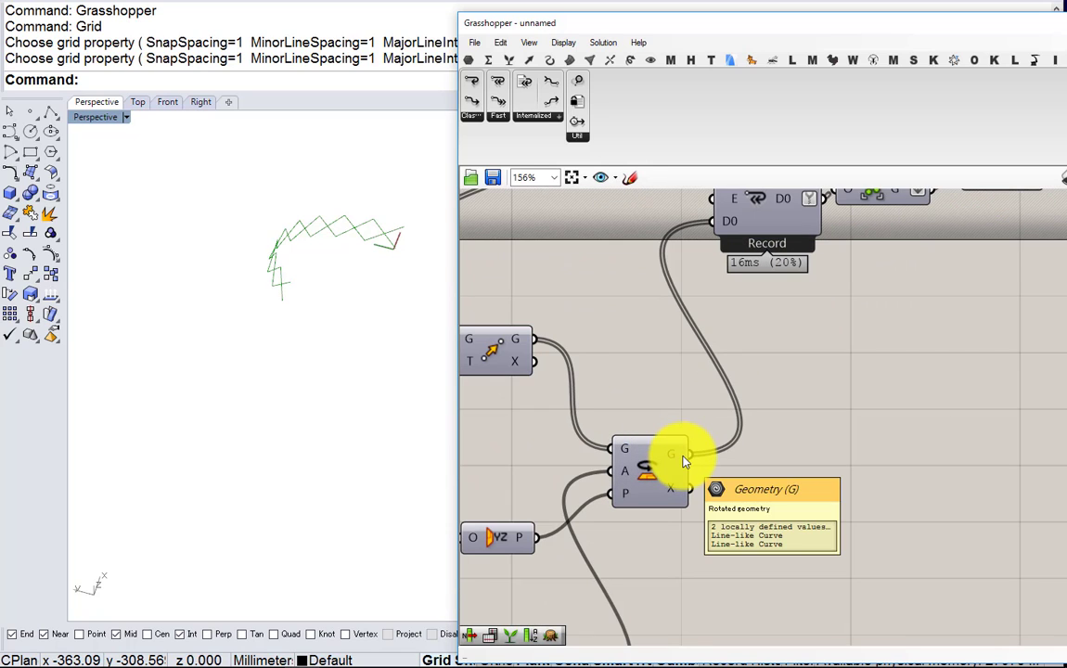
{"action": "left_click", "coordinate": [669, 455]}
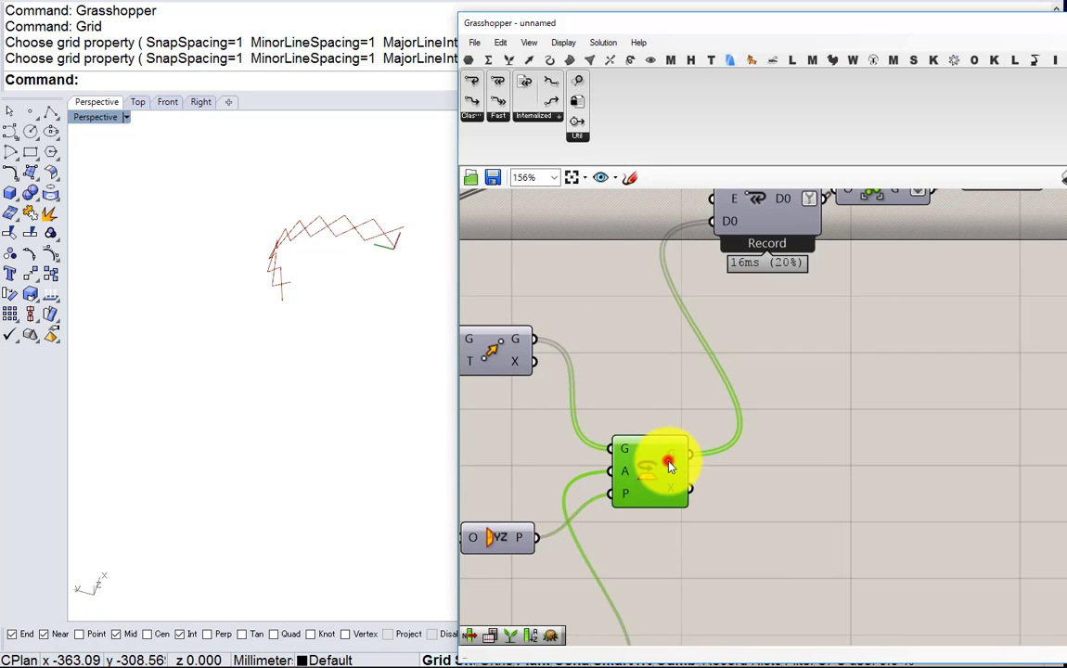
{"action": "scroll", "coordinate": [669, 371], "scroll_direction": "up", "scroll_amount": 2}
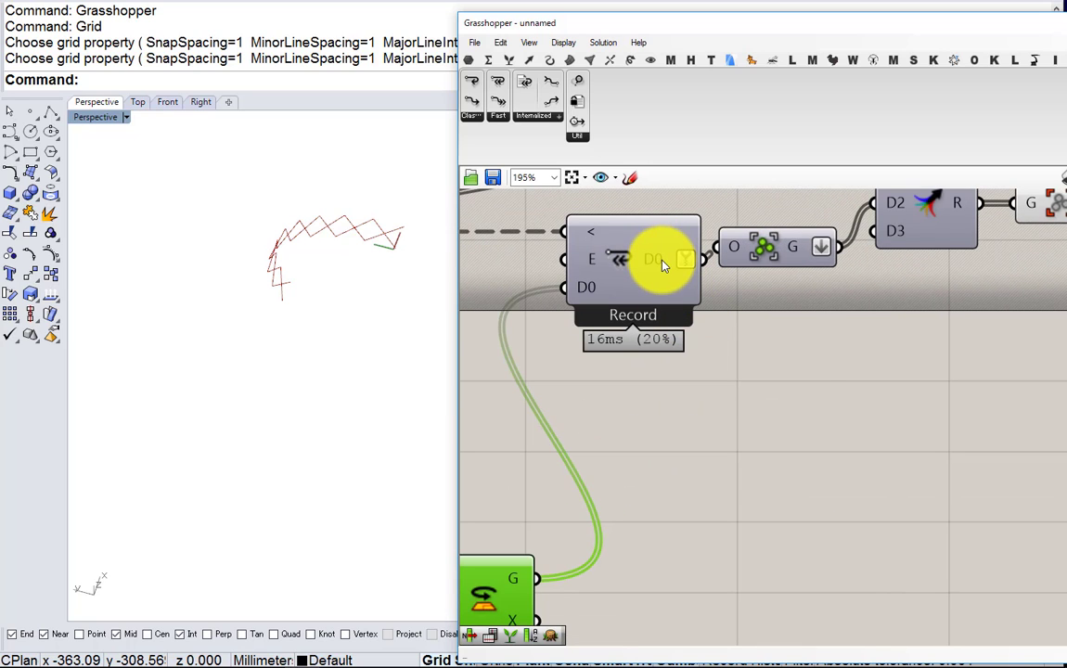
{"action": "right_click_drag", "start_coordinate": [787, 253], "coordinate": [673, 320]}
{"action": "scroll", "coordinate": [675, 321], "scroll_direction": "up", "scroll_amount": 2}
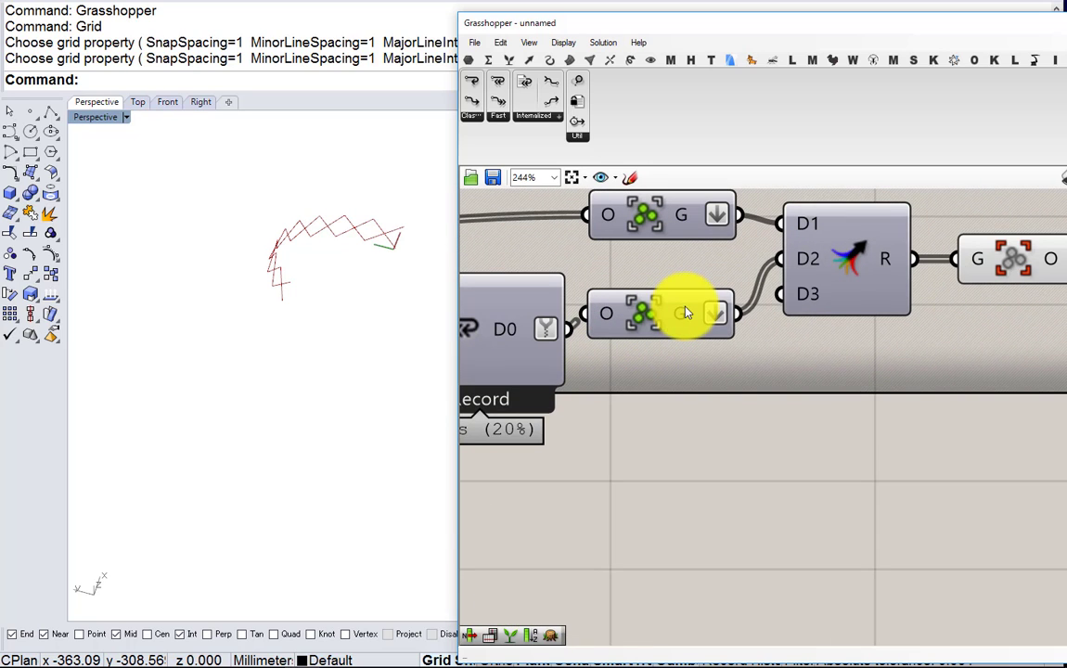
{"action": "mouse_move", "coordinate": [898, 269]}
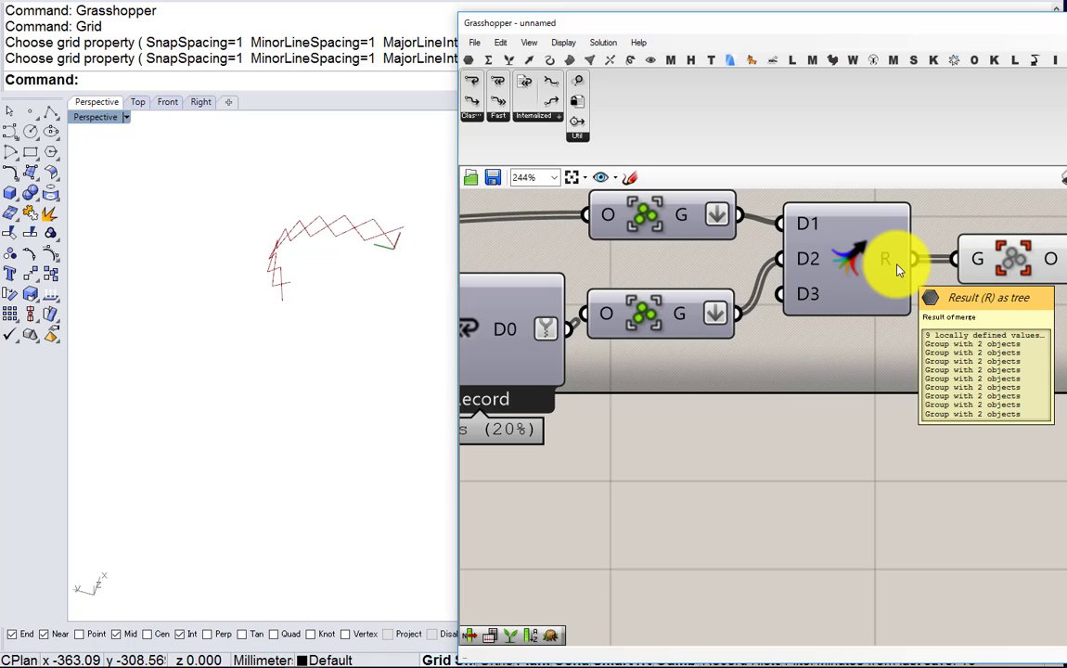
{"action": "right_click_drag", "start_coordinate": [867, 263], "coordinate": [713, 267]}
{"action": "right_click_drag", "start_coordinate": [835, 286], "coordinate": [731, 309]}
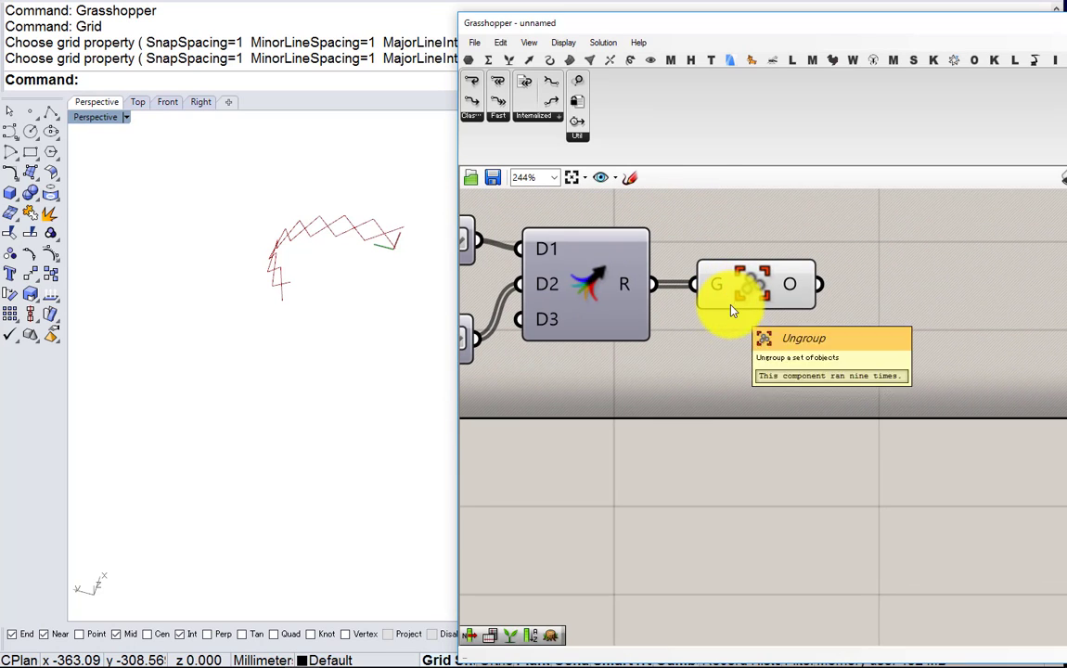
{"action": "double_click", "coordinate": [742, 424]}
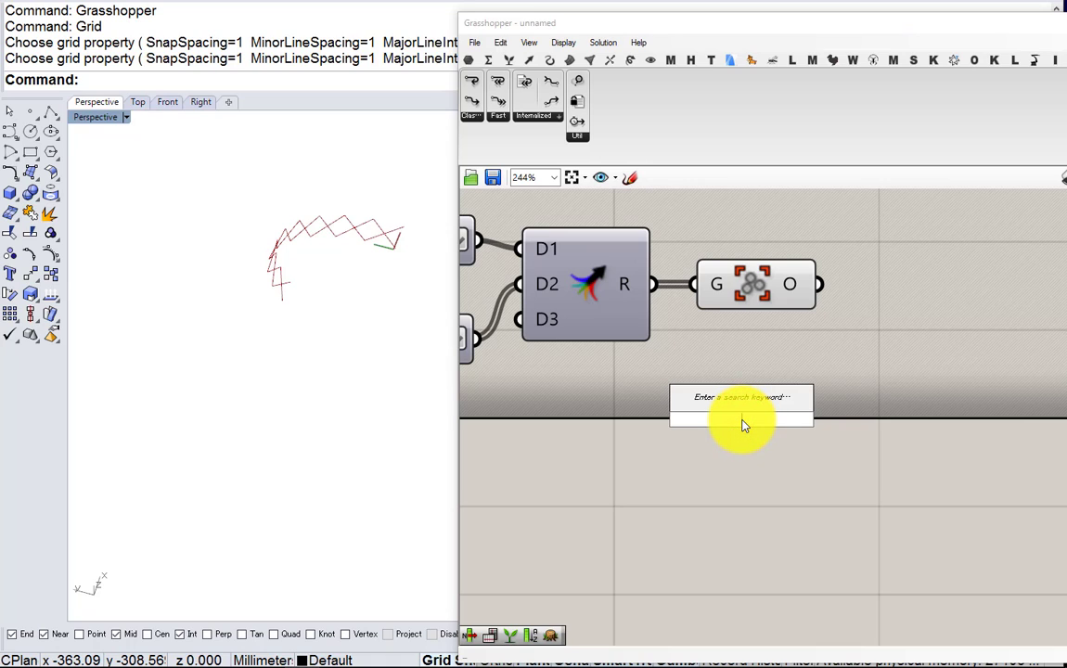
{"action": "type", "text": "fir"}
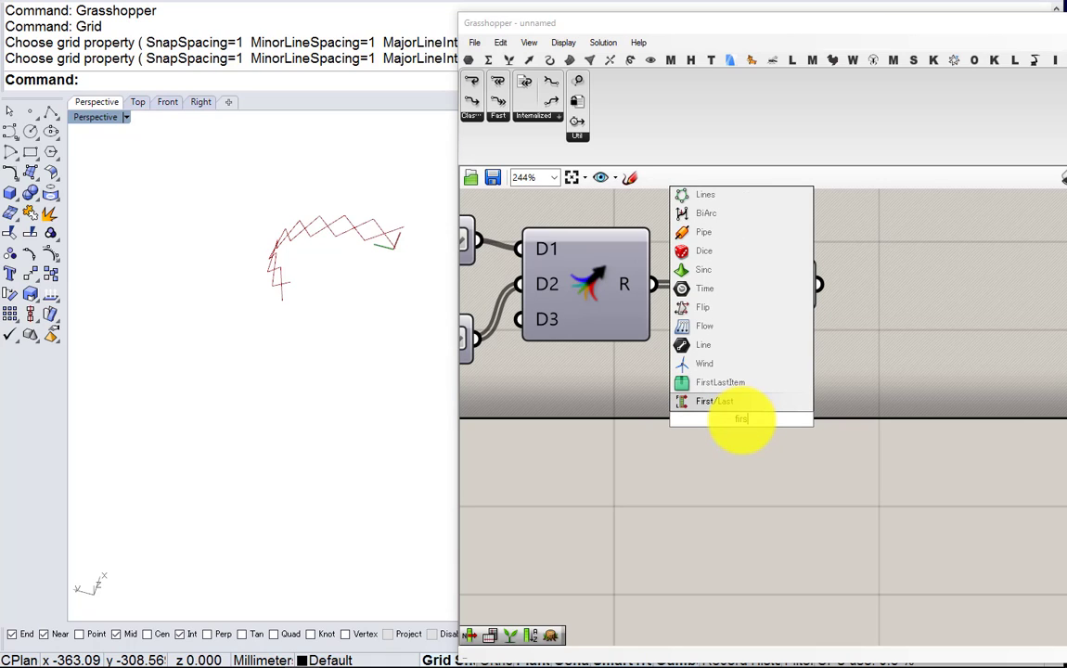
{"action": "type", "text": "s"}
{"action": "key", "text": "Return"}
Add a List Item component below Ungroup and connect Merge's R output to its L input
{"action": "double_click", "coordinate": [672, 451]}
{"action": "type", "text": "list"}
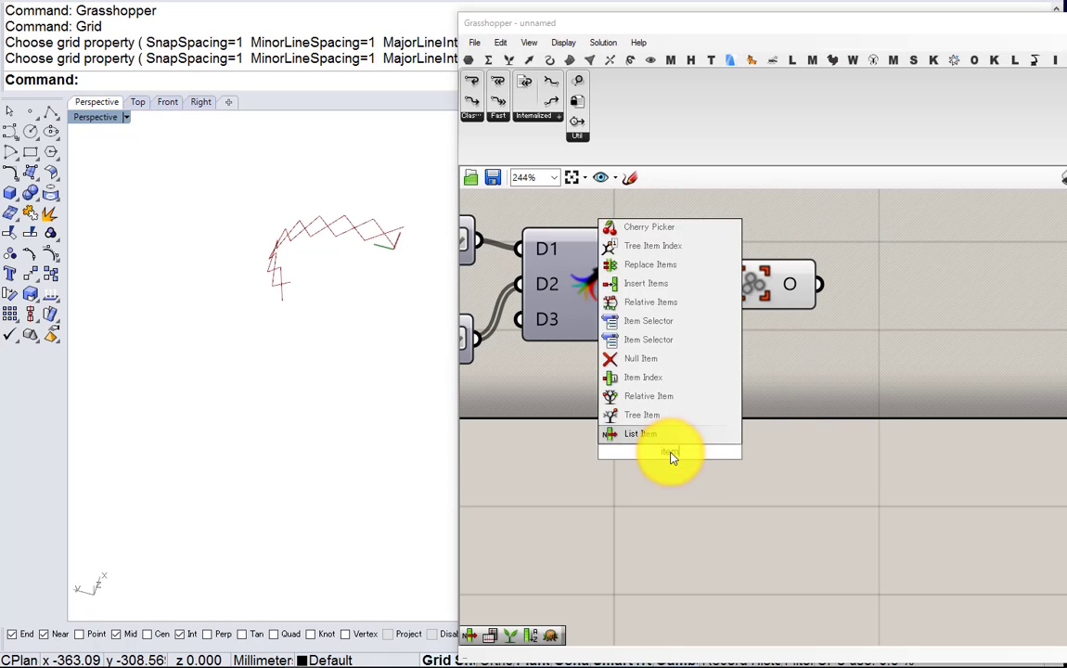
{"action": "key", "text": "Return"}
{"action": "left_click_drag", "start_coordinate": [761, 290], "coordinate": [829, 261]}
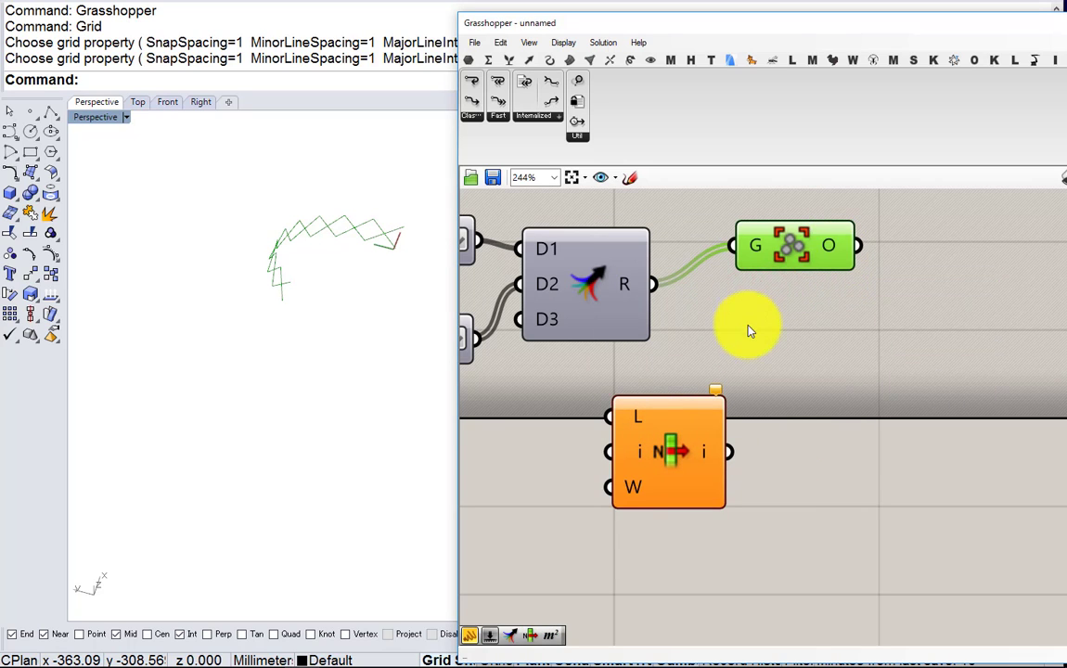
{"action": "right_click_drag", "start_coordinate": [753, 321], "coordinate": [633, 384]}
{"action": "left_click_drag", "start_coordinate": [668, 347], "coordinate": [696, 314]}
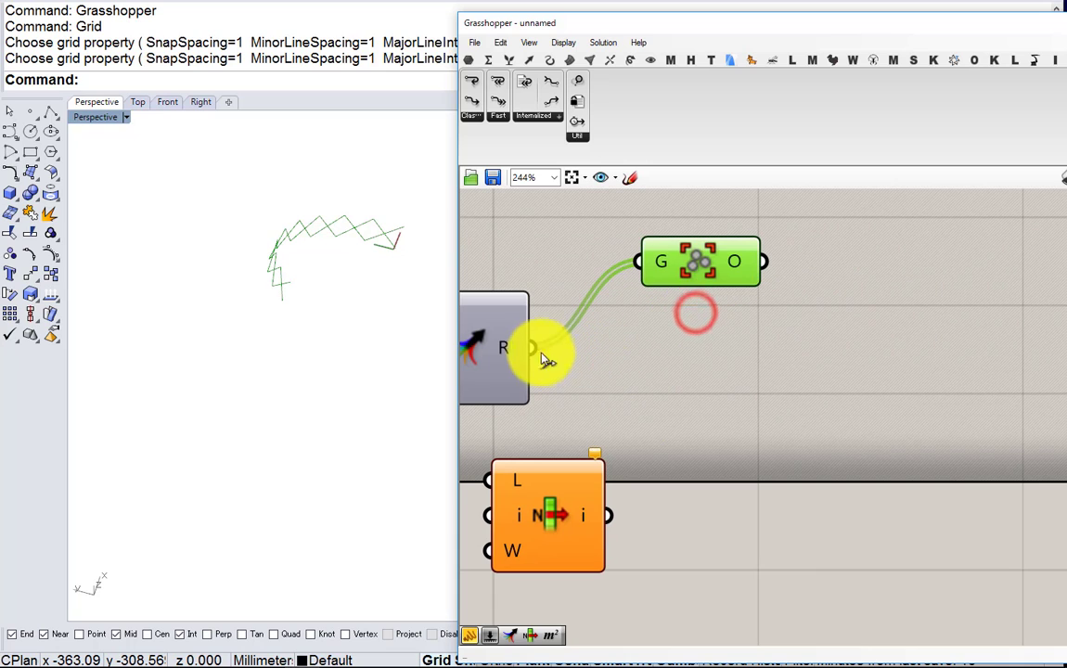
{"action": "left_click_drag", "start_coordinate": [520, 434], "coordinate": [562, 498]}
Duplicate the List Item with its Merge connection and reverse the copy's L input
{"action": "left_click_drag", "start_coordinate": [547, 508], "coordinate": [674, 529]}
{"action": "right_click", "coordinate": [643, 505]}
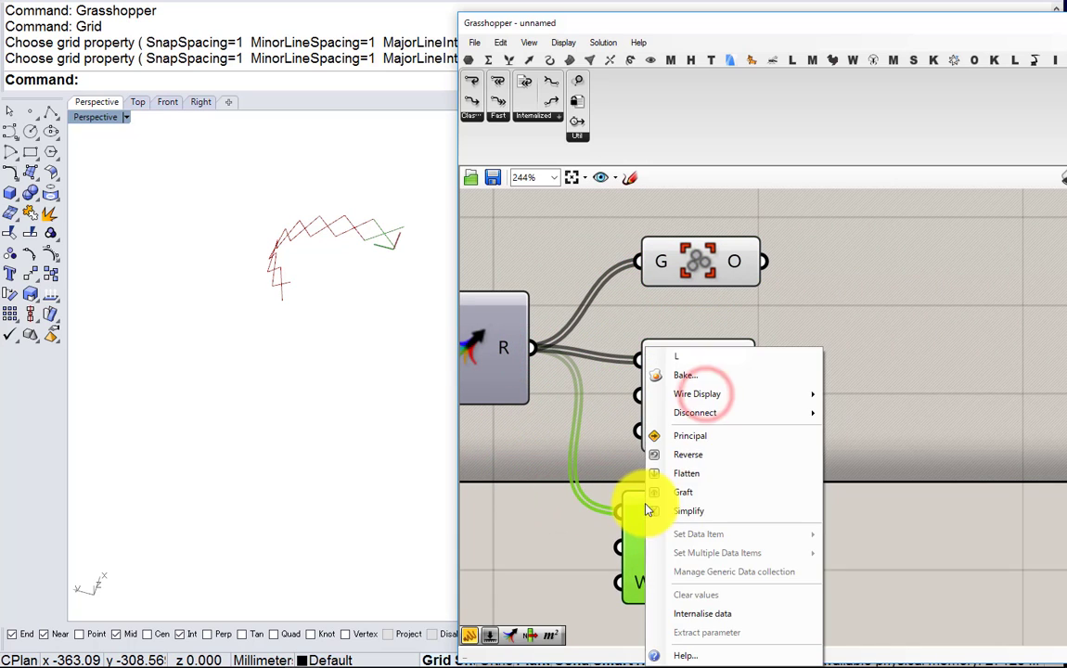
{"action": "left_click", "coordinate": [711, 473]}
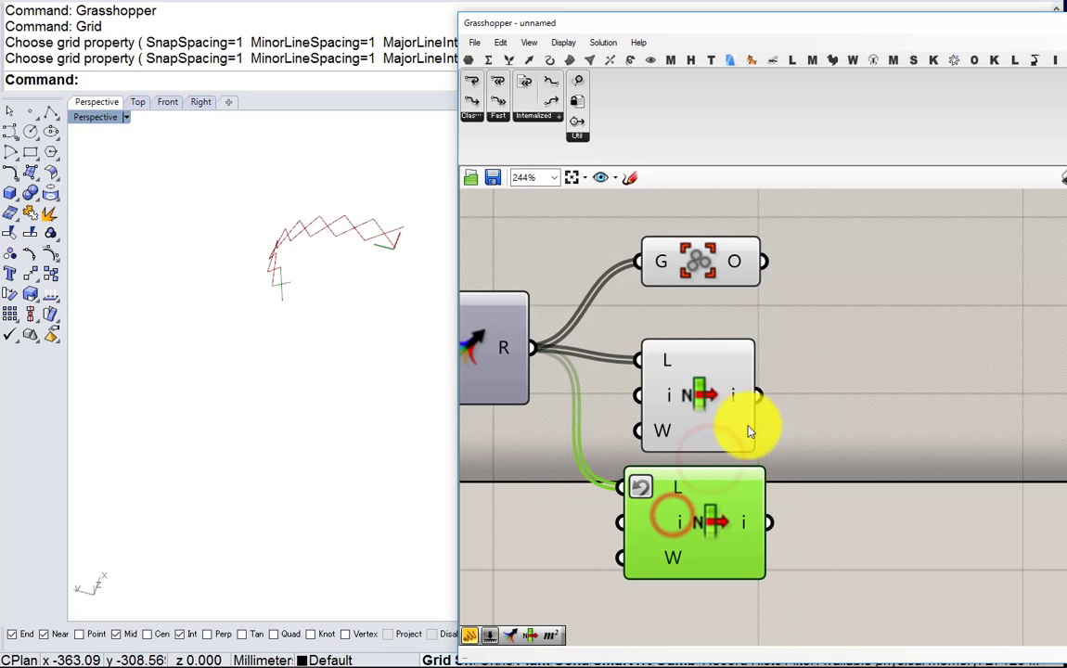
{"action": "left_click", "coordinate": [711, 397]}
Add an Ungroup component after each of the two List Items, connecting each item output to a G input
{"action": "right_click_drag", "start_coordinate": [735, 396], "coordinate": [651, 402]}
{"action": "double_click", "coordinate": [750, 400]}
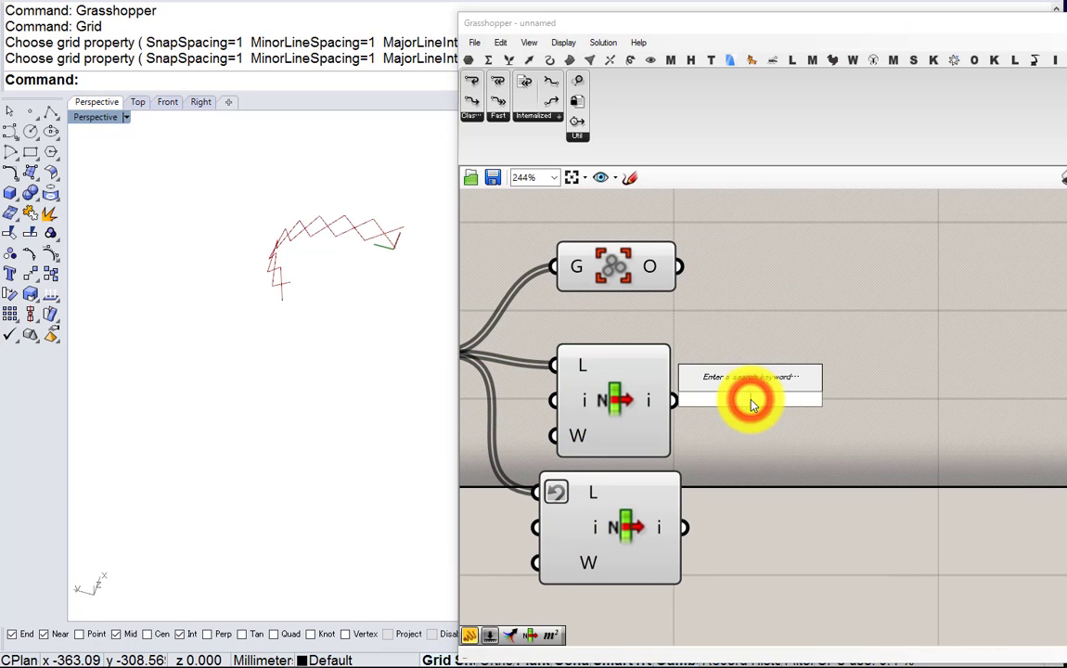
{"action": "type", "text": "ungroup"}
{"action": "left_click", "coordinate": [740, 381]}
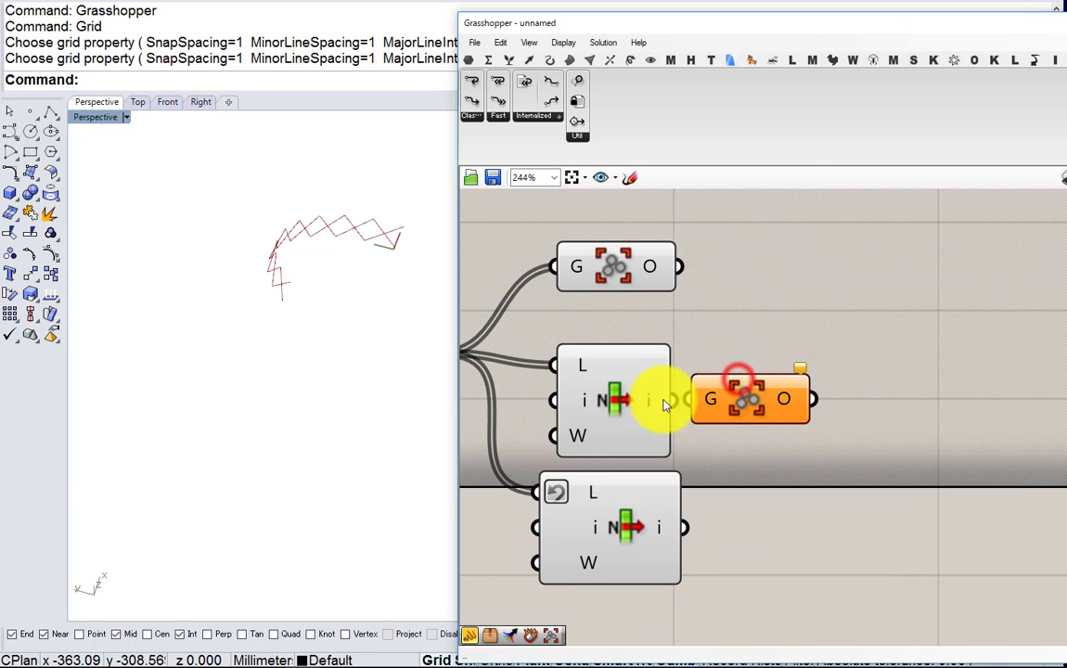
{"action": "left_click_drag", "start_coordinate": [672, 398], "coordinate": [735, 513]}
{"action": "left_click_drag", "start_coordinate": [781, 505], "coordinate": [780, 523]}
{"action": "right_click_drag", "start_coordinate": [803, 505], "coordinate": [678, 506]}
Add an End Points component and connect the upper List Item's ungrouped output O to its C input
{"action": "double_click", "coordinate": [827, 412]}
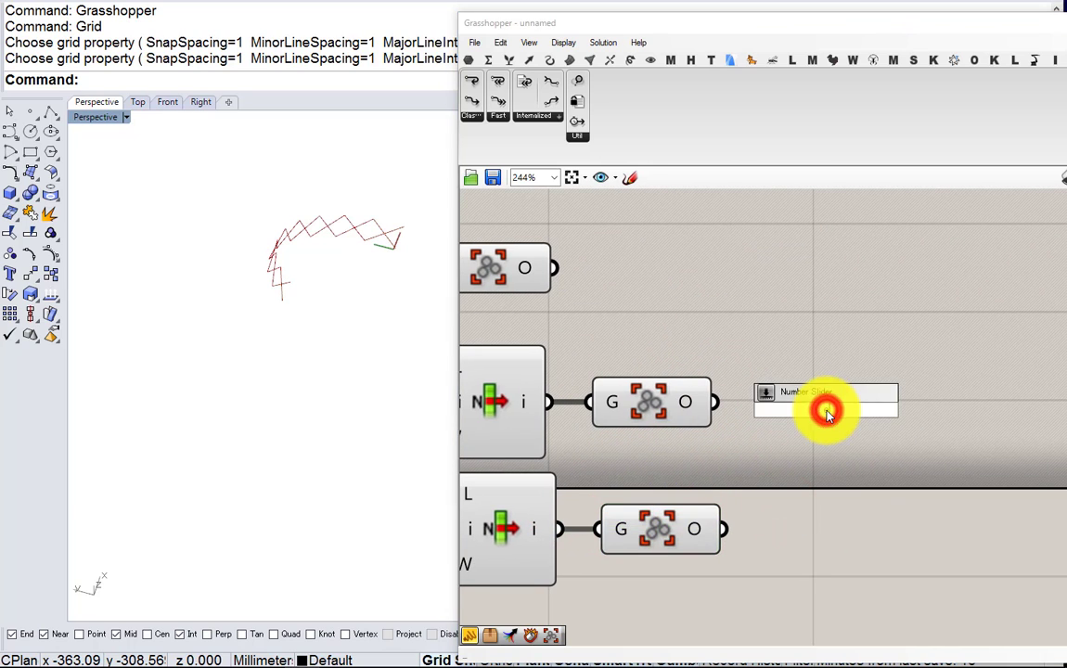
{"action": "type", "text": "end"}
{"action": "key", "text": "Return"}
{"action": "left_click_drag", "start_coordinate": [714, 401], "coordinate": [823, 409]}
{"action": "right_click_drag", "start_coordinate": [823, 408], "coordinate": [709, 405]}
Add a PolyLine component and connect the S output of End Points to its V input
{"action": "double_click", "coordinate": [870, 399]}
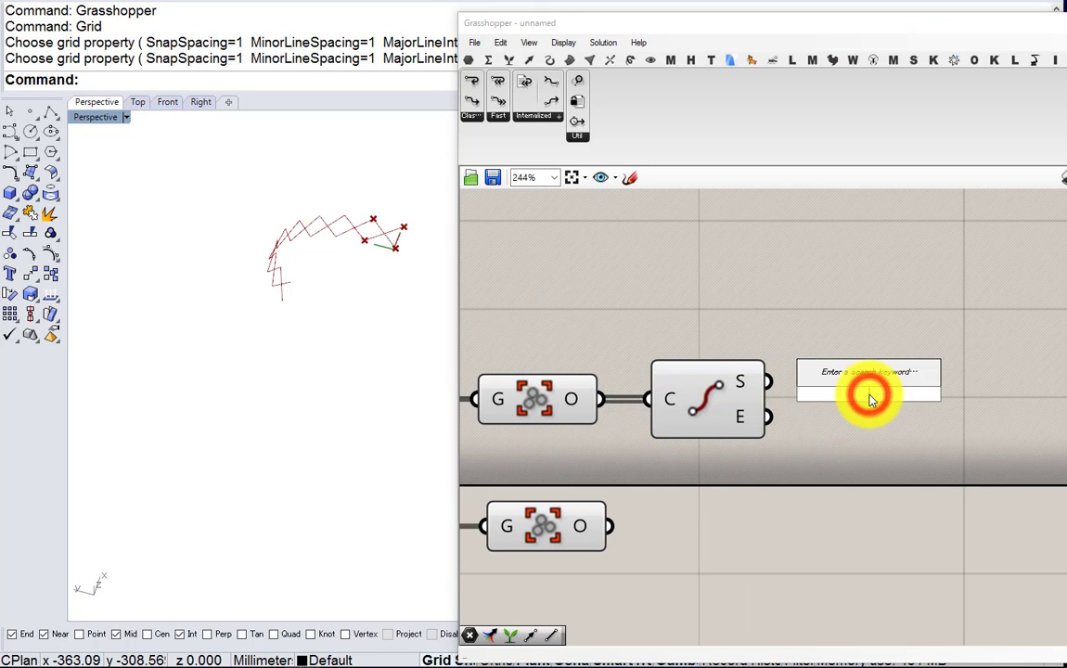
{"action": "type", "text": "polyline"}
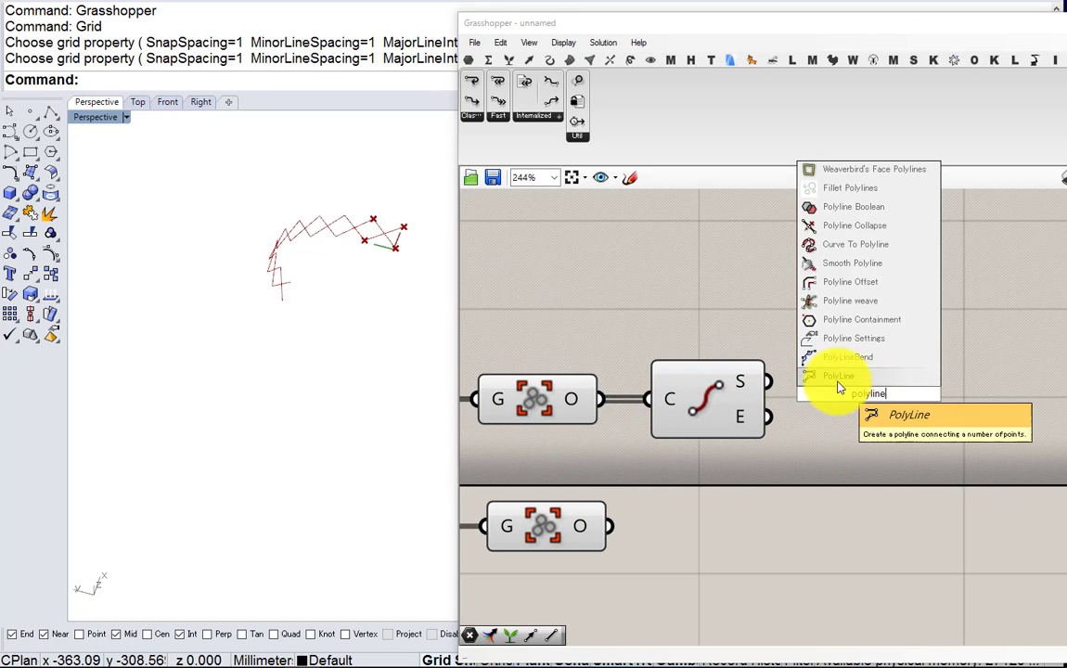
{"action": "key", "text": "Return"}
{"action": "left_click_drag", "start_coordinate": [776, 384], "coordinate": [768, 381]}
Duplicate End Points and PolyLine for the lower Ungroup, connecting its O output to C and E output to the copied PolyLine's V input
{"action": "scroll", "coordinate": [685, 413], "scroll_direction": "down", "scroll_amount": 2}
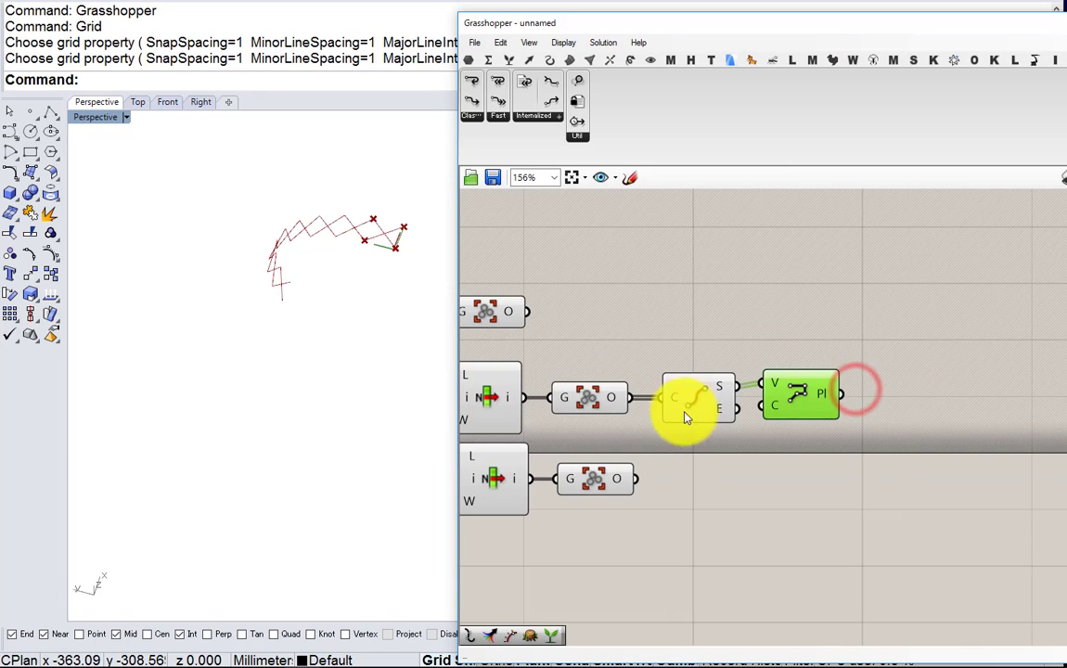
{"action": "left_click_drag", "start_coordinate": [803, 455], "coordinate": [702, 492]}
{"action": "left_click_drag", "start_coordinate": [639, 481], "coordinate": [672, 482]}
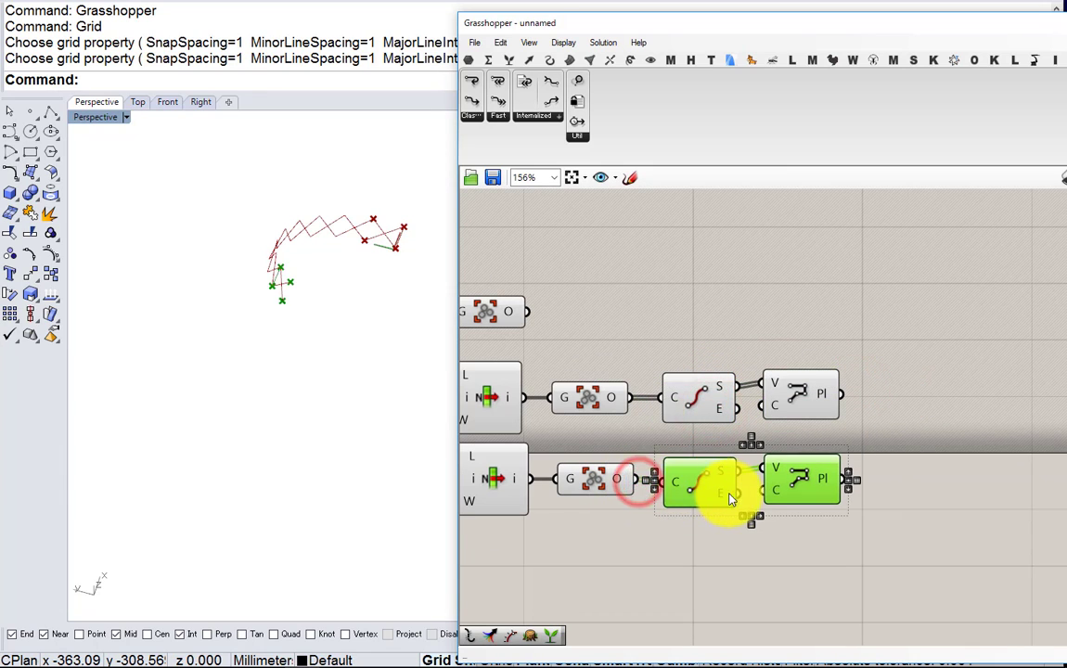
{"action": "left_click_drag", "start_coordinate": [735, 492], "coordinate": [796, 478]}
Turn off the preview of the two new Ungroup and both End Points components and inspect the chain's end lines
{"action": "left_click_drag", "start_coordinate": [698, 543], "coordinate": [567, 348]}
{"action": "middle_click", "coordinate": [566, 348]}
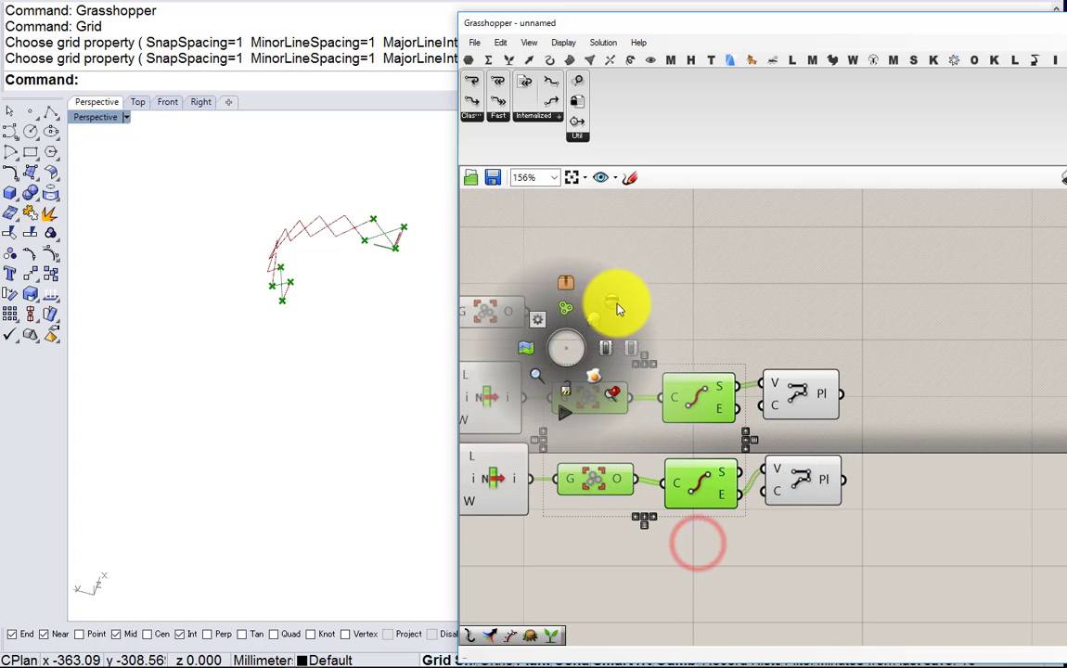
{"action": "left_click", "coordinate": [616, 304]}
{"action": "left_click", "coordinate": [614, 303]}
{"action": "right_click_drag", "start_coordinate": [348, 296], "coordinate": [445, 283]}
{"action": "scroll", "coordinate": [706, 346], "scroll_direction": "up", "scroll_amount": 2}
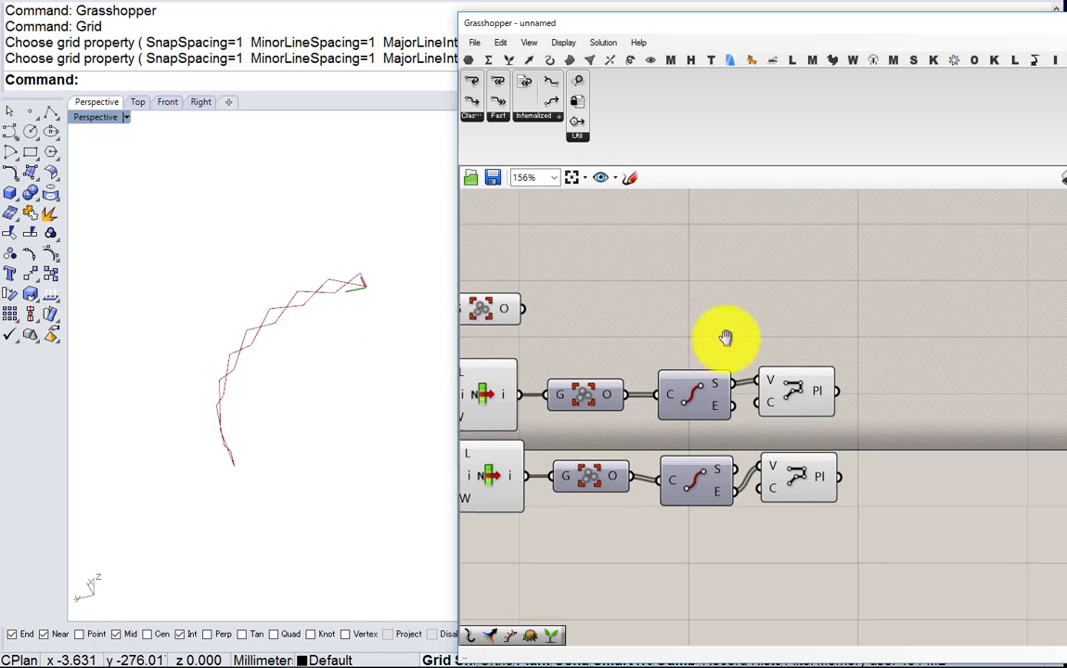
Move both PolyLine components slightly farther from their End Points components to tidy the layout
{"action": "left_click_drag", "start_coordinate": [726, 482], "coordinate": [731, 483]}
{"action": "right_click_drag", "start_coordinate": [740, 475], "coordinate": [700, 478]}
{"action": "left_click_drag", "start_coordinate": [690, 373], "coordinate": [707, 381]}
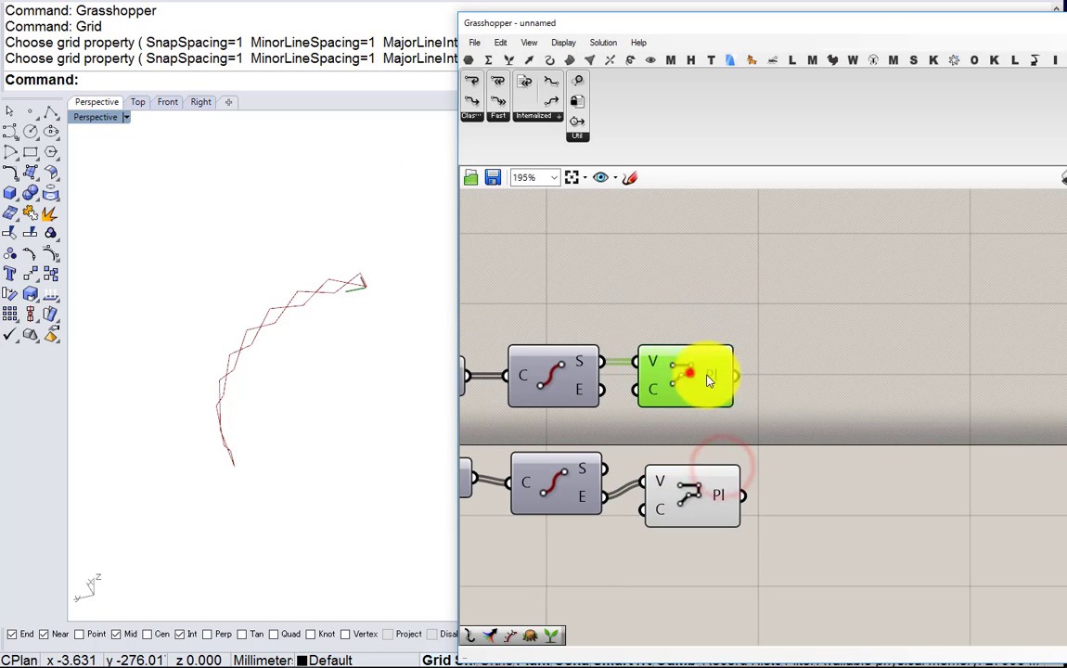
{"action": "mouse_move", "coordinate": [727, 378]}
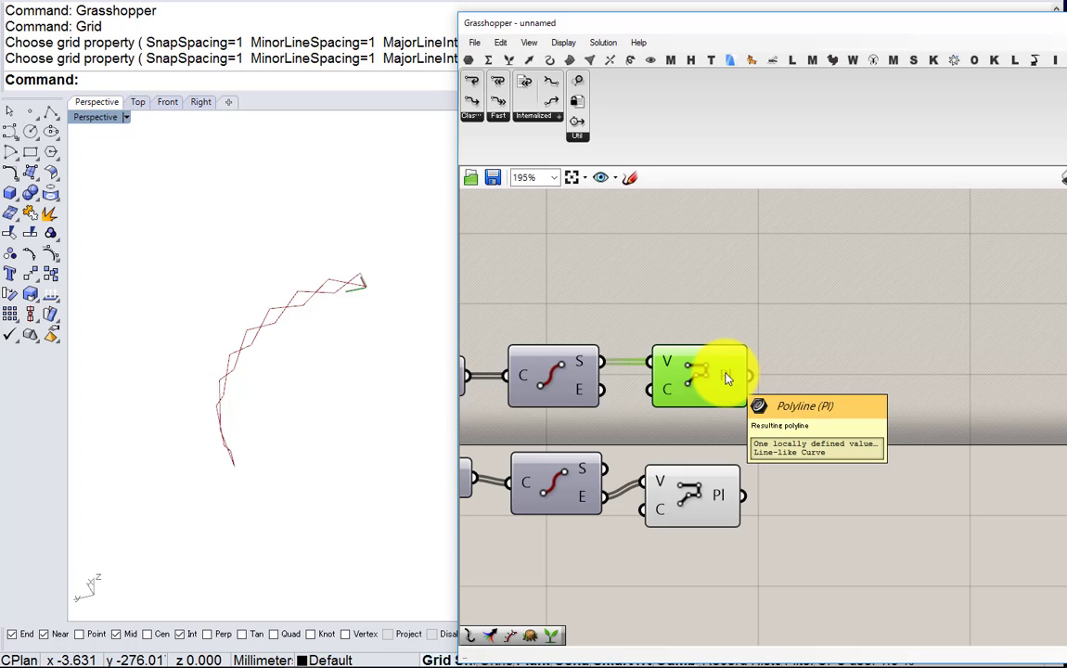
Add an Evaluate Length component and connect the upper PolyLine's Pl output to its C input
{"action": "double_click", "coordinate": [843, 415]}
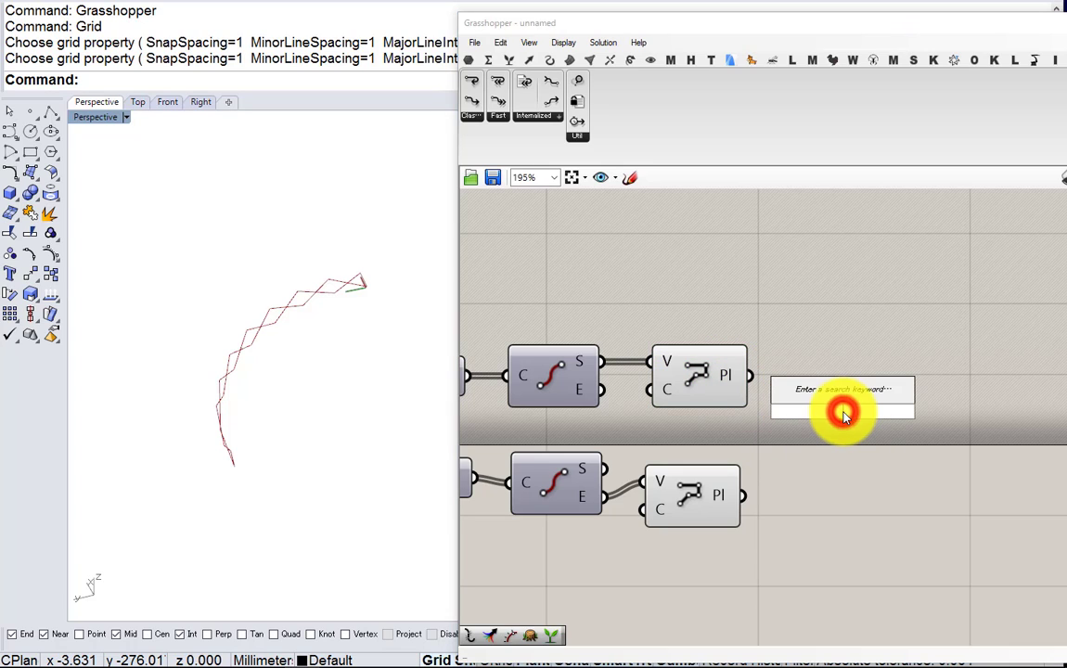
{"action": "type", "text": "evalua"}
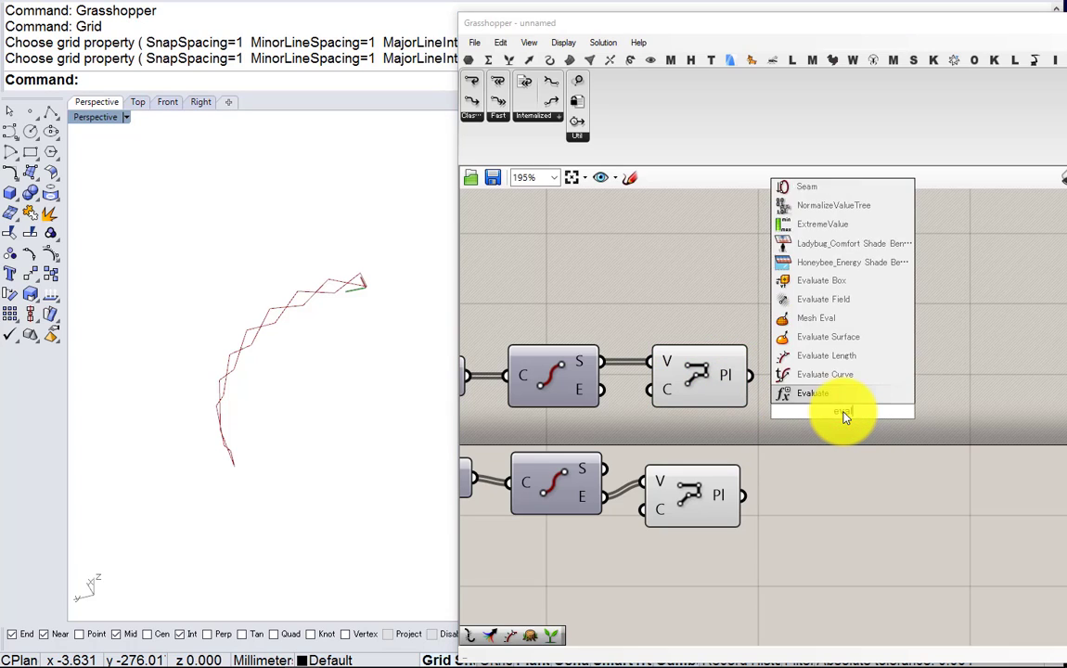
{"action": "left_click", "coordinate": [837, 359]}
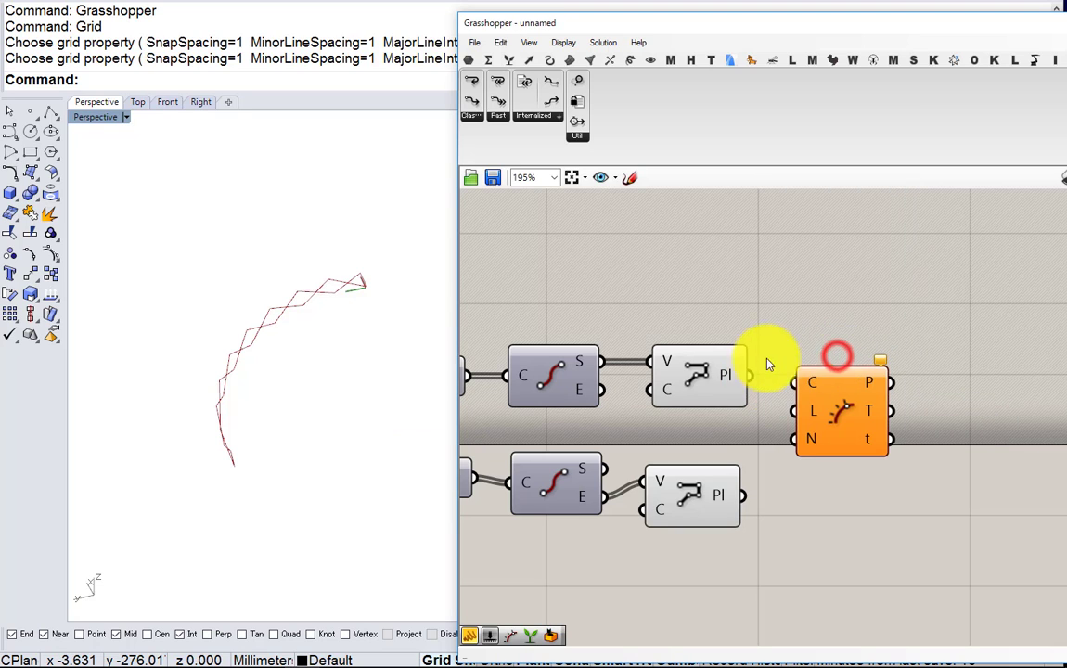
{"action": "left_click_drag", "start_coordinate": [753, 374], "coordinate": [916, 384]}
{"action": "right_click_drag", "start_coordinate": [926, 411], "coordinate": [830, 363]}
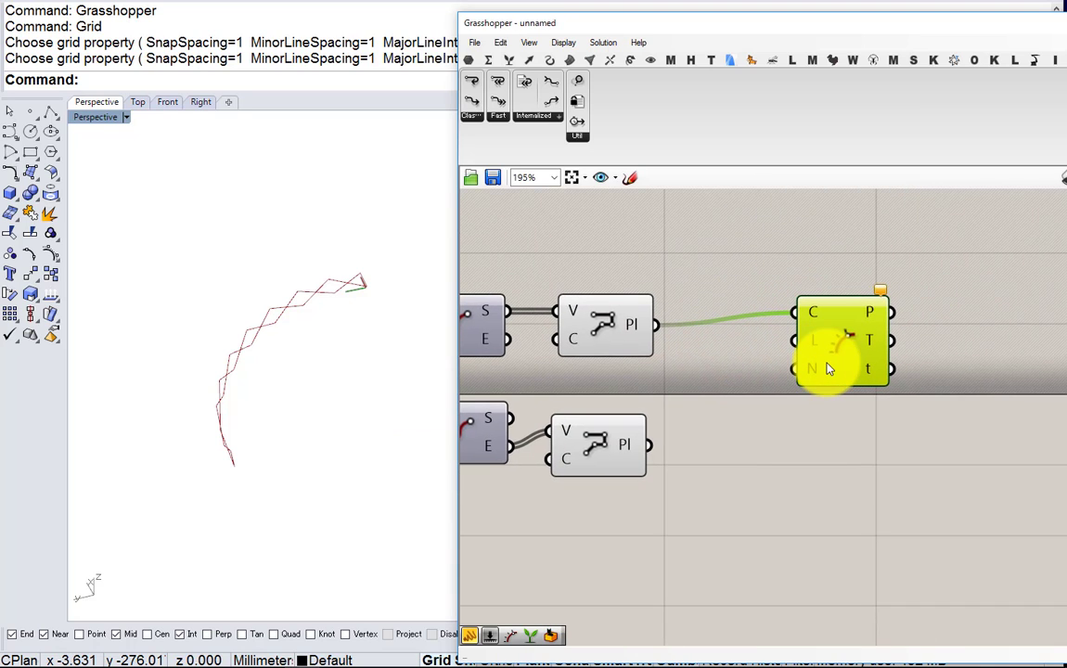
Duplicate Evaluate Length below the original and connect the lower PolyLine's Pl output to the copy's C input
{"action": "key", "text": "ctrl+c"}
{"action": "key", "text": "ctrl+v"}
{"action": "left_click_drag", "start_coordinate": [848, 356], "coordinate": [838, 487]}
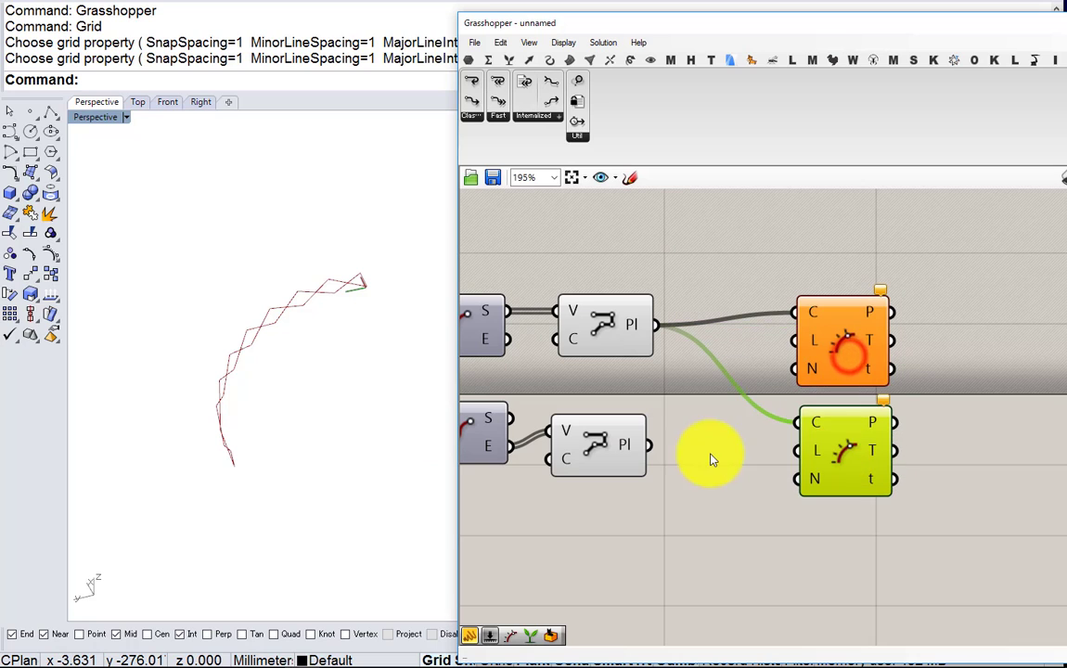
{"action": "left_click_drag", "start_coordinate": [809, 440], "coordinate": [798, 425]}
Add a Panel below the lower PolyLine and set its content to 0.5
{"action": "double_click", "coordinate": [625, 534]}
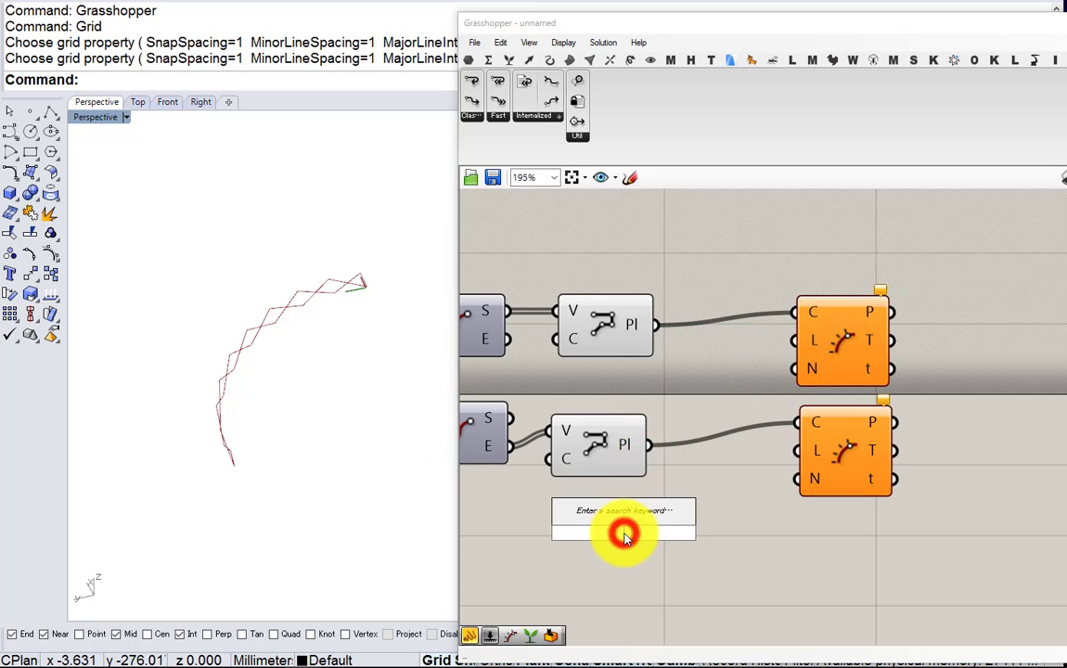
{"action": "type", "text": "panel"}
{"action": "key", "text": "Return"}
{"action": "double_click", "coordinate": [625, 537]}
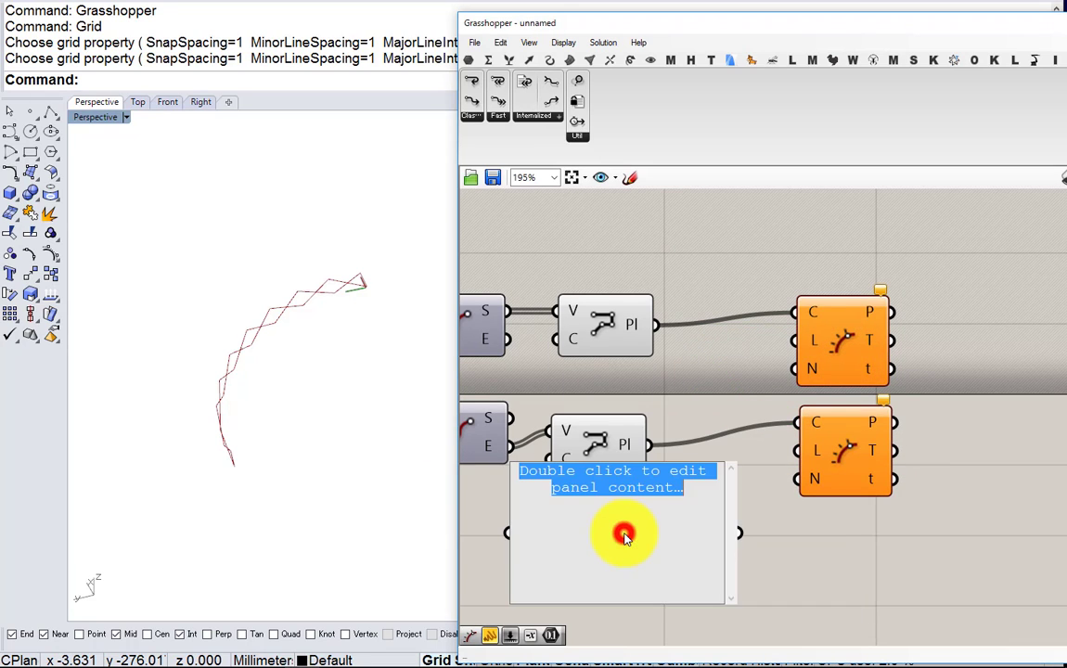
{"action": "type", "text": "0.5"}
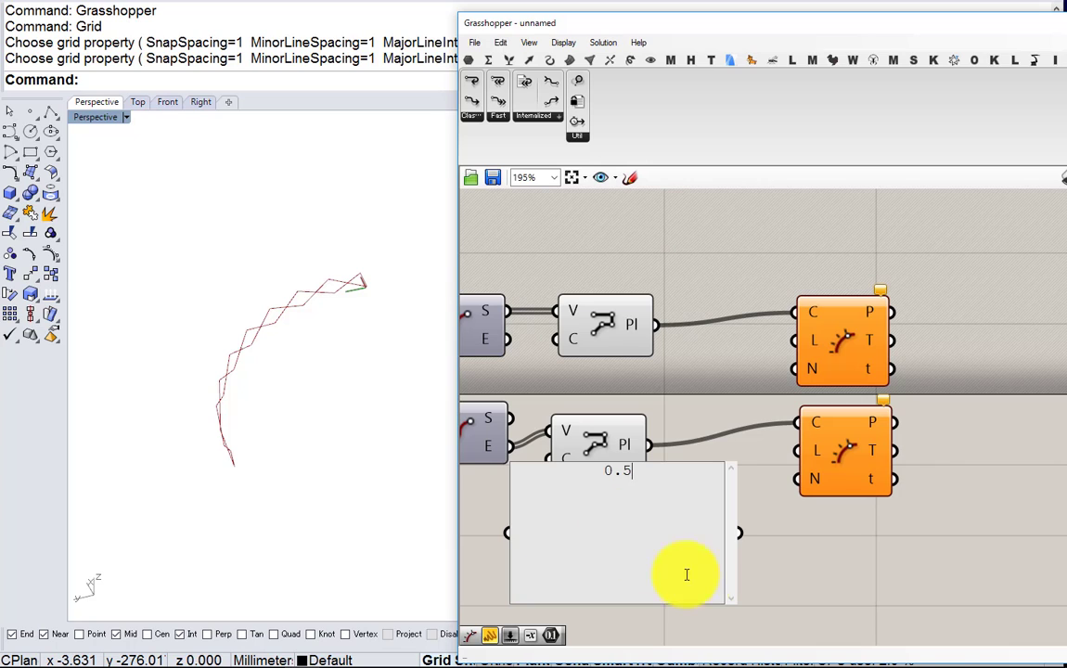
Finish the 0.5 panel, place it between the two polylines, wire it to both Evaluate Length L inputs, and bring those components closer
{"action": "left_click", "coordinate": [767, 612]}
{"action": "left_click_drag", "start_coordinate": [733, 601], "coordinate": [614, 515]}
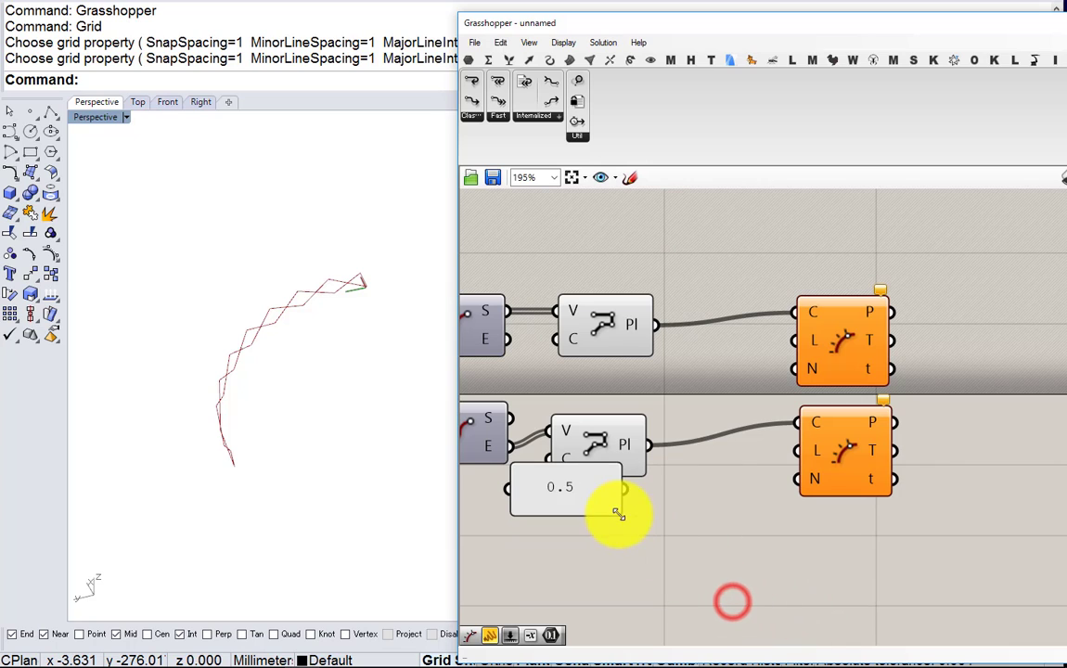
{"action": "left_click_drag", "start_coordinate": [562, 484], "coordinate": [609, 381]}
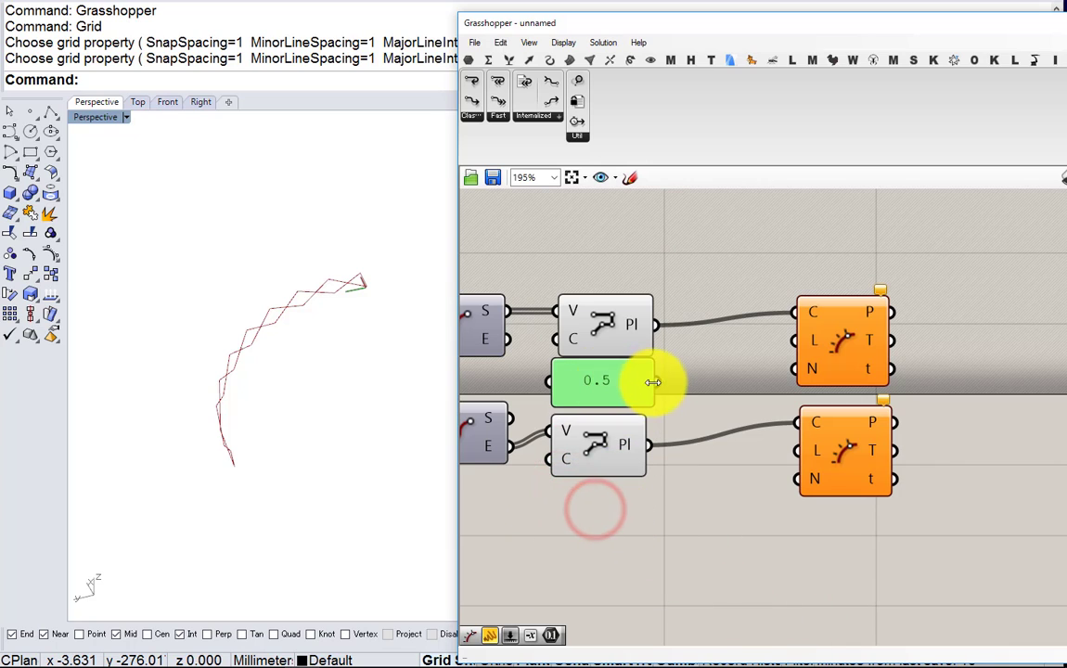
{"action": "left_click_drag", "start_coordinate": [782, 354], "coordinate": [795, 341]}
{"action": "left_click_drag", "start_coordinate": [782, 443], "coordinate": [796, 451]}
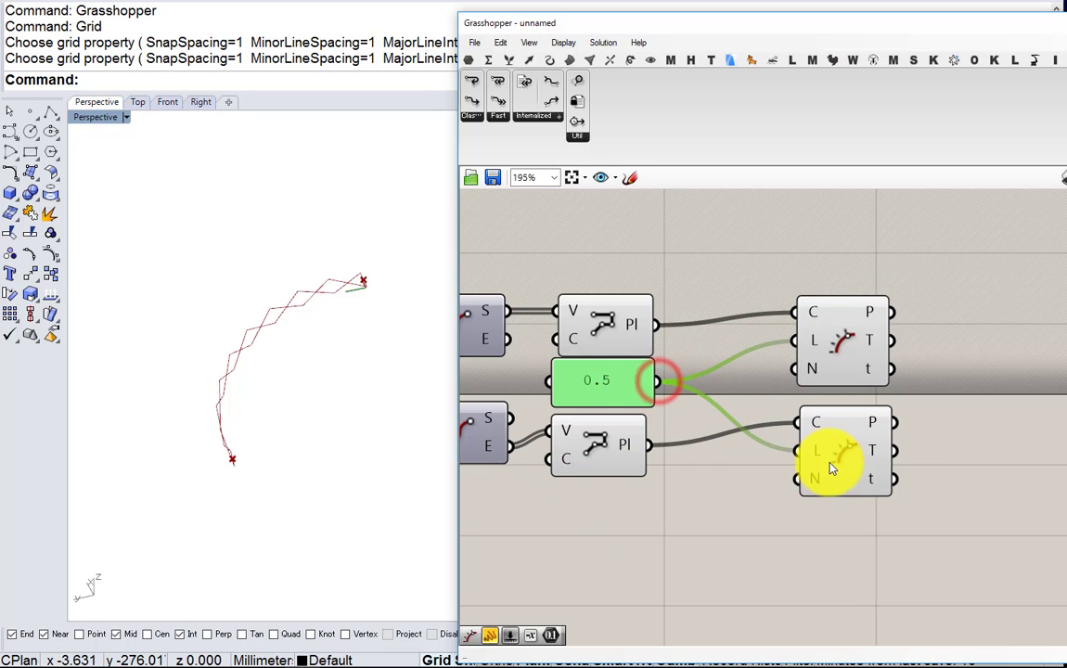
{"action": "left_click_drag", "start_coordinate": [886, 579], "coordinate": [785, 283]}
{"action": "left_click_drag", "start_coordinate": [833, 343], "coordinate": [738, 356]}
Add a Vector 2Pt component with the upper Evaluate Length point as A and the lower one's point as B
{"action": "double_click", "coordinate": [883, 372]}
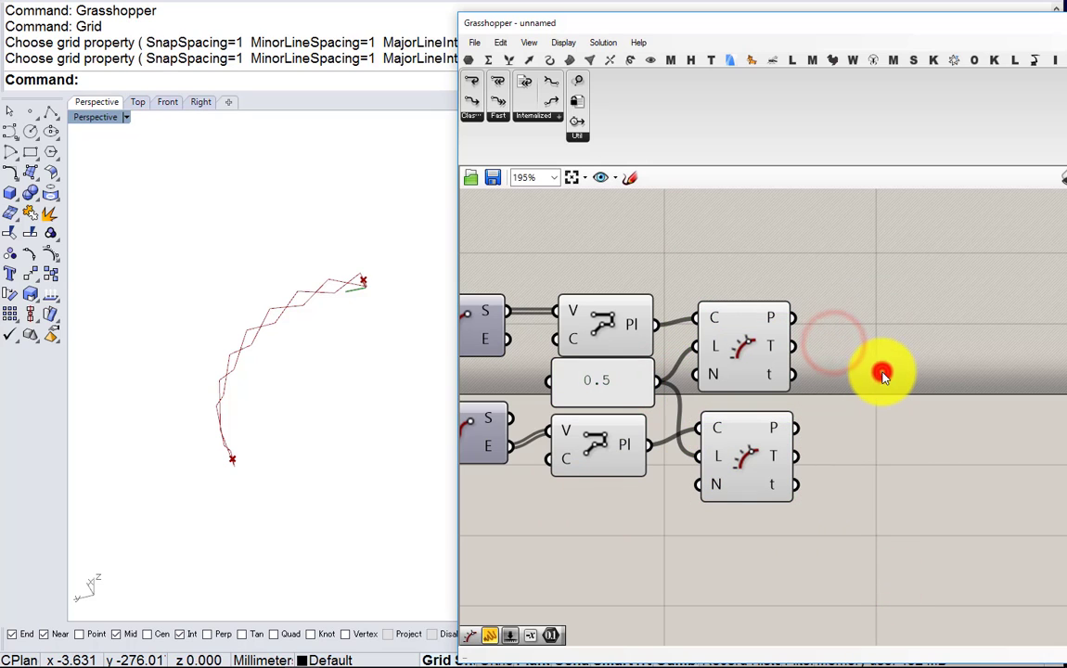
{"action": "type", "text": "vec"}
{"action": "left_click", "coordinate": [864, 314]}
{"action": "left_click", "coordinate": [756, 318]}
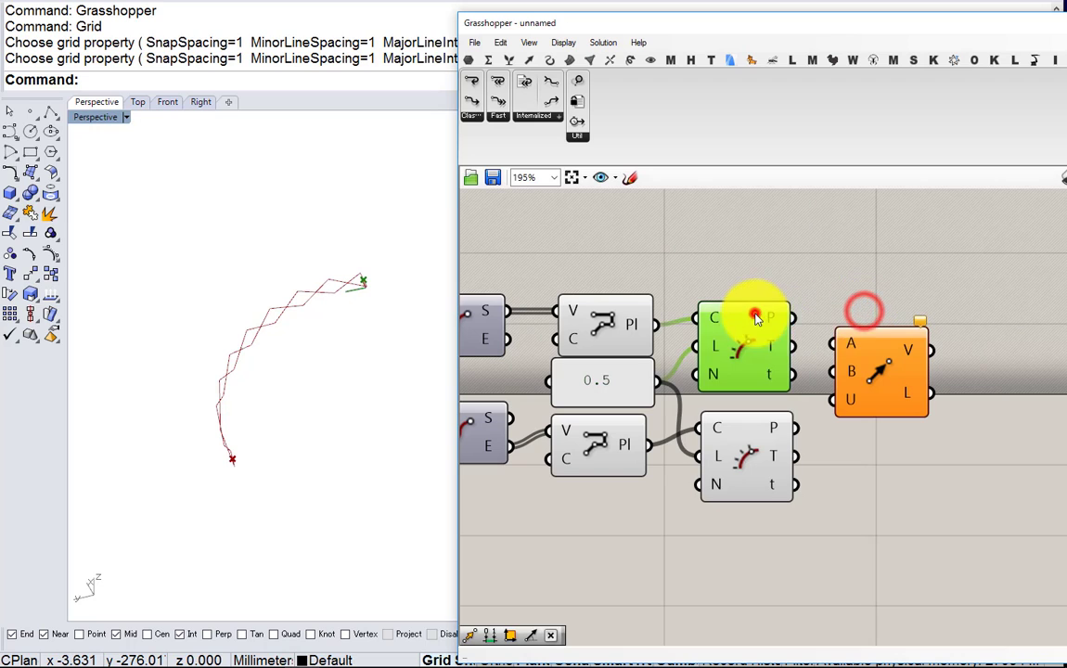
{"action": "left_click_drag", "start_coordinate": [817, 393], "coordinate": [836, 372]}
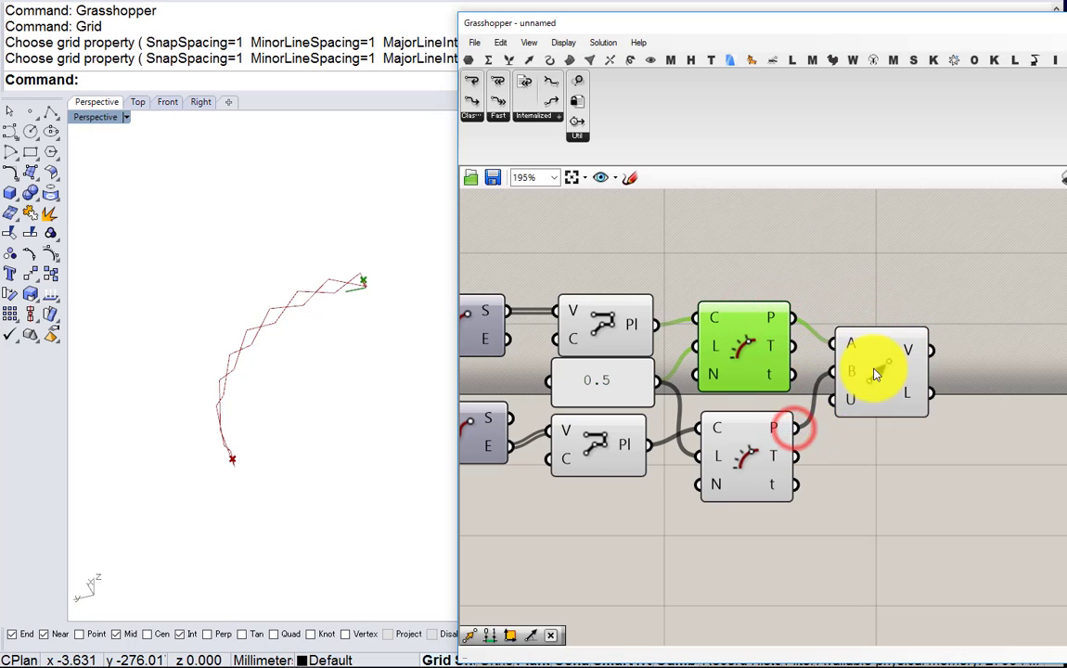
{"action": "right_click_drag", "start_coordinate": [871, 342], "coordinate": [815, 380]}
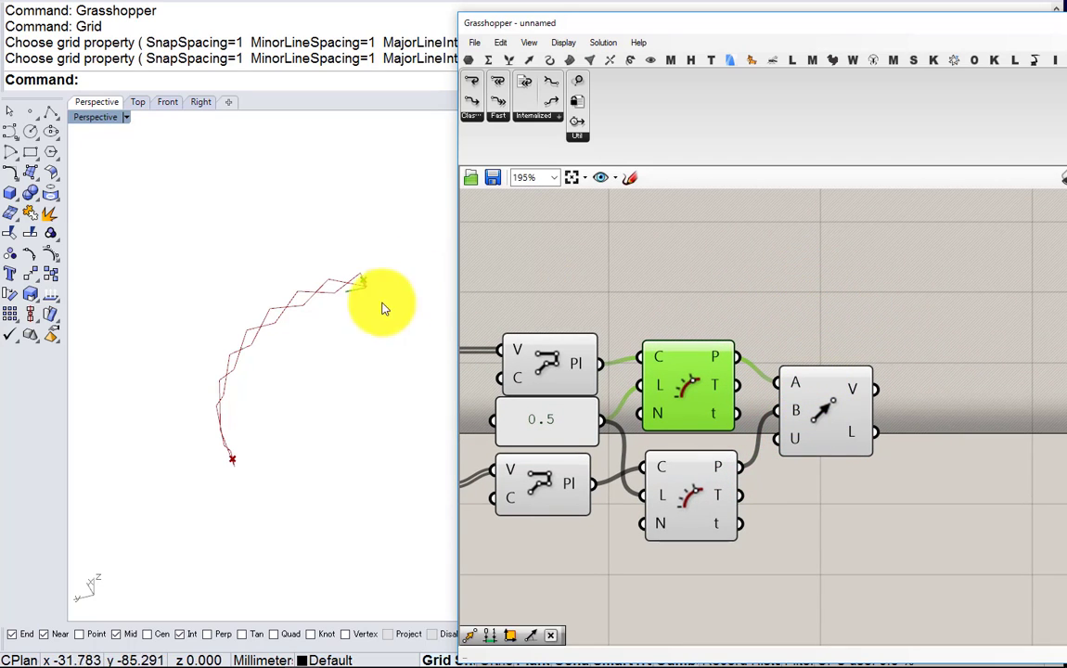
{"action": "right_click_drag", "start_coordinate": [381, 302], "coordinate": [306, 353]}
{"action": "double_click", "coordinate": [816, 293]}
{"action": "type", "text": "y"}
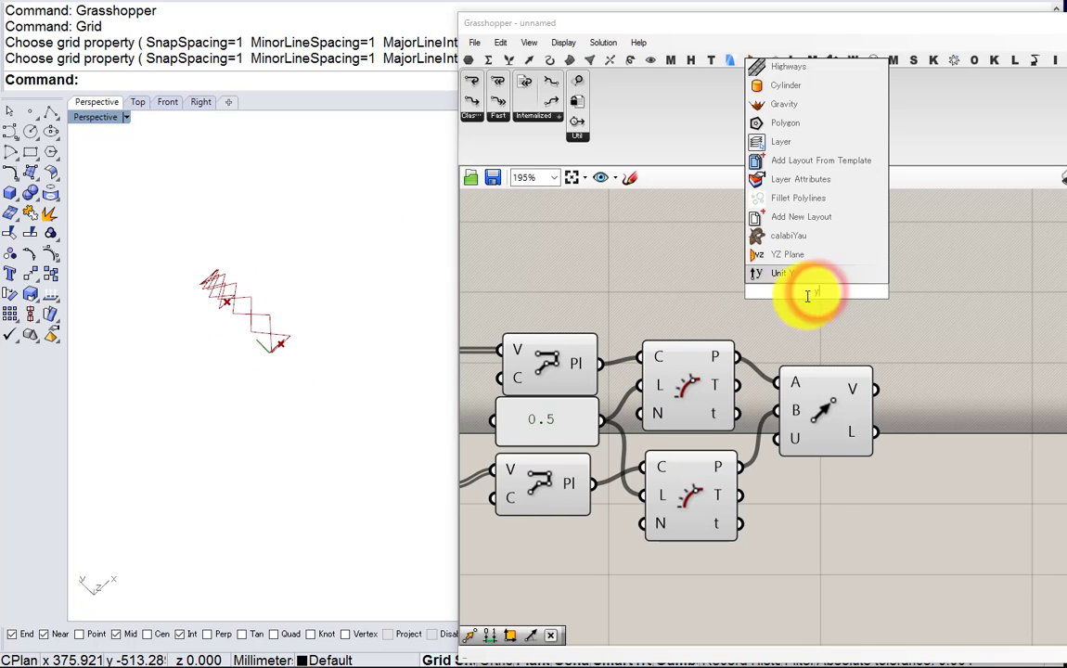
{"action": "left_click", "coordinate": [799, 262]}
{"action": "left_click", "coordinate": [812, 291]}
{"action": "key", "text": "Delete"}
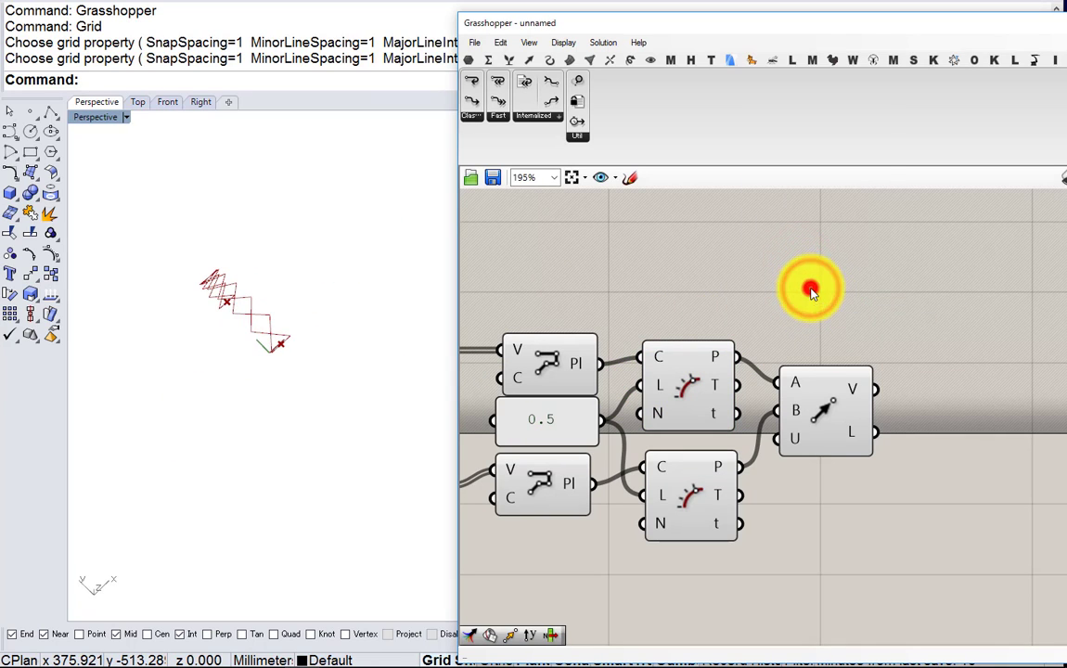
Add a Unit Y vector component and place it below the Vector 2Pt component
{"action": "double_click", "coordinate": [812, 290]}
{"action": "type", "text": "y"}
{"action": "left_click", "coordinate": [797, 270]}
{"action": "left_click_drag", "start_coordinate": [804, 286], "coordinate": [817, 501]}
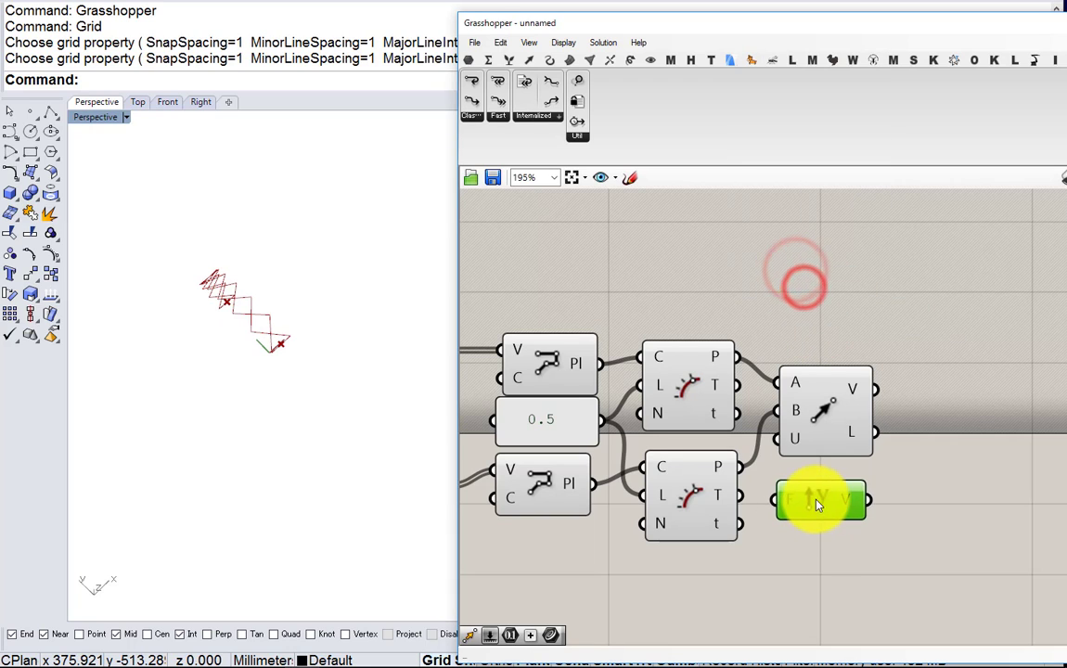
Add an Angle component and connect the Vector 2Pt vector to A and the Unit Y vector to B
{"action": "right_click_drag", "start_coordinate": [965, 478], "coordinate": [831, 434]}
{"action": "double_click", "coordinate": [831, 433]}
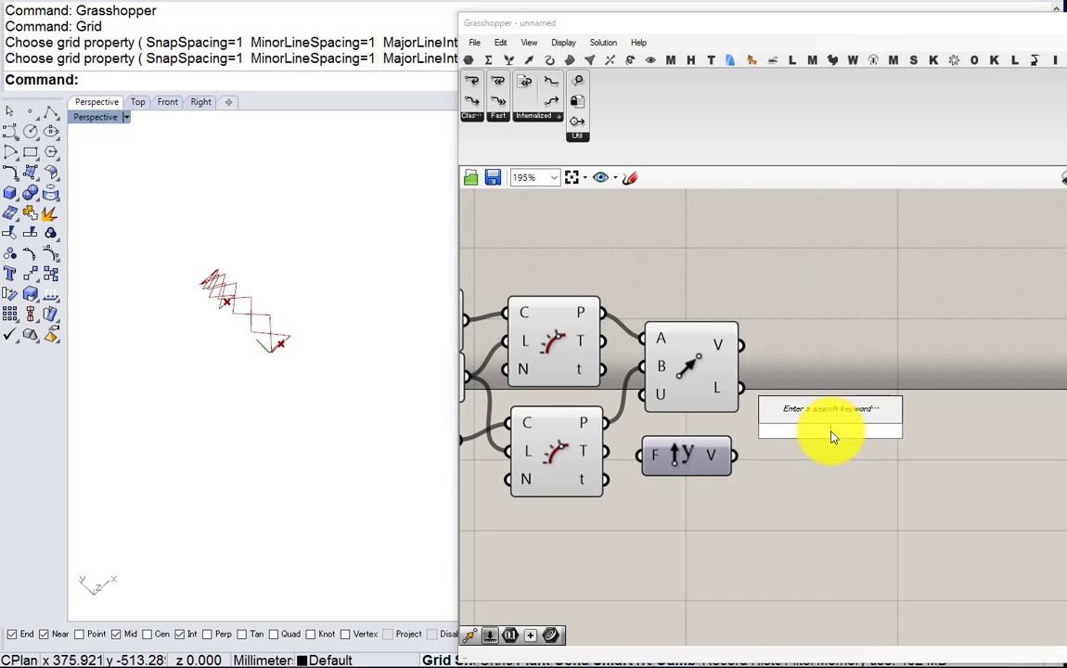
{"action": "type", "text": "angle"}
{"action": "left_click", "coordinate": [820, 412]}
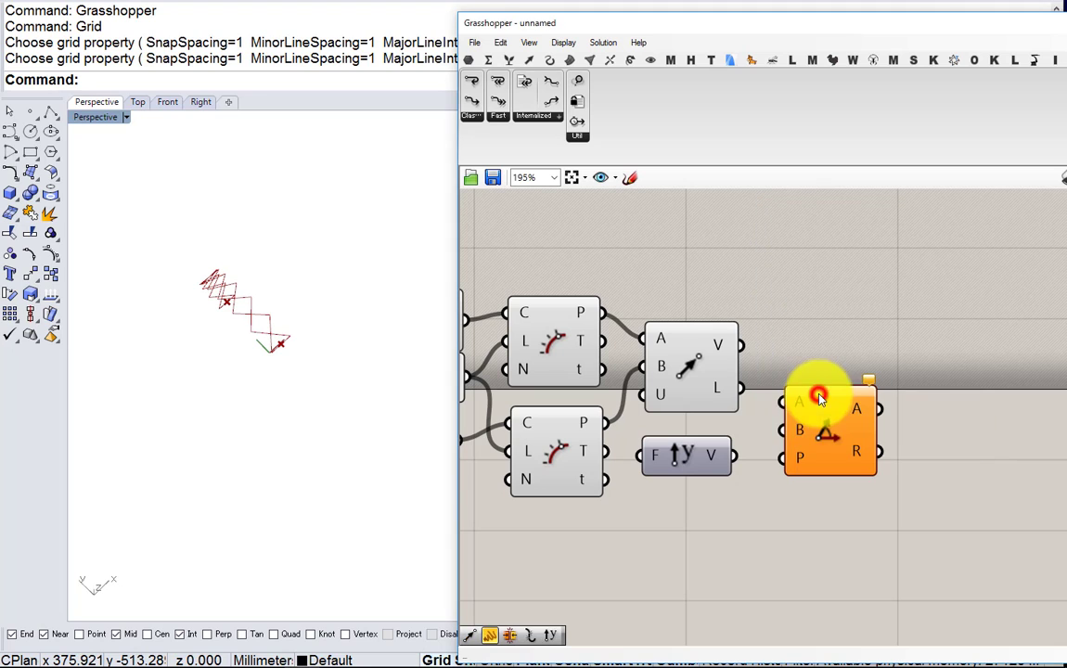
{"action": "left_click_drag", "start_coordinate": [740, 345], "coordinate": [782, 400]}
{"action": "left_click_drag", "start_coordinate": [733, 455], "coordinate": [829, 426]}
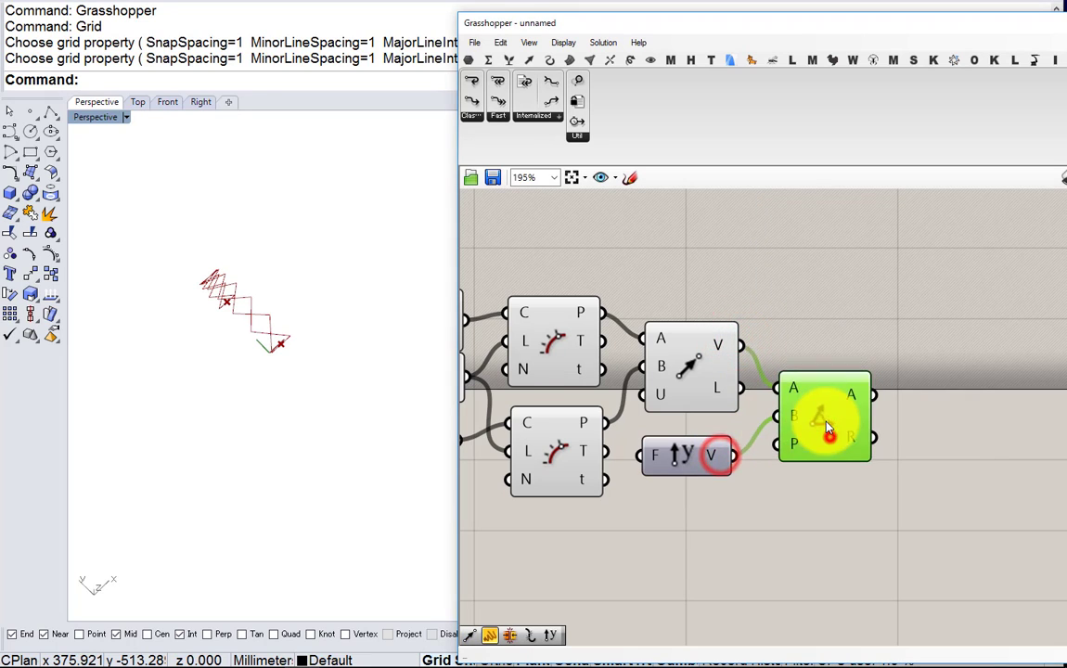
Add a plane-based Rotate component (G, A, P inputs) above the Evaluate Length chain
{"action": "scroll", "coordinate": [829, 427], "scroll_direction": "down", "scroll_amount": 3}
{"action": "right_click_drag", "start_coordinate": [269, 286], "coordinate": [320, 190]}
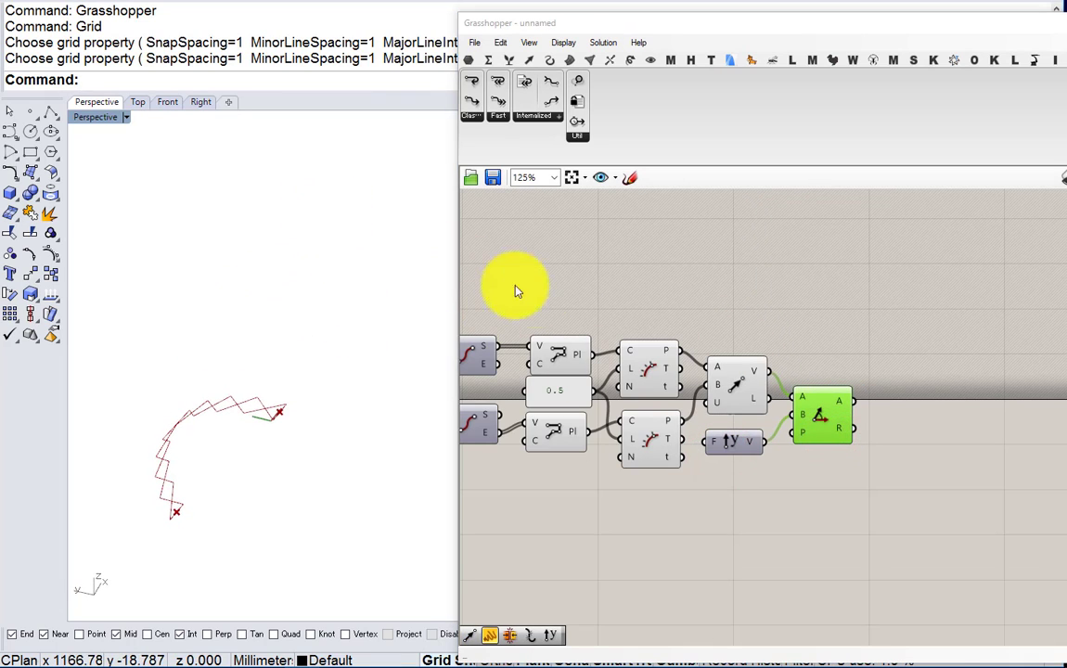
{"action": "right_click_drag", "start_coordinate": [628, 311], "coordinate": [677, 320]}
{"action": "double_click", "coordinate": [733, 267]}
{"action": "type", "text": "rot"}
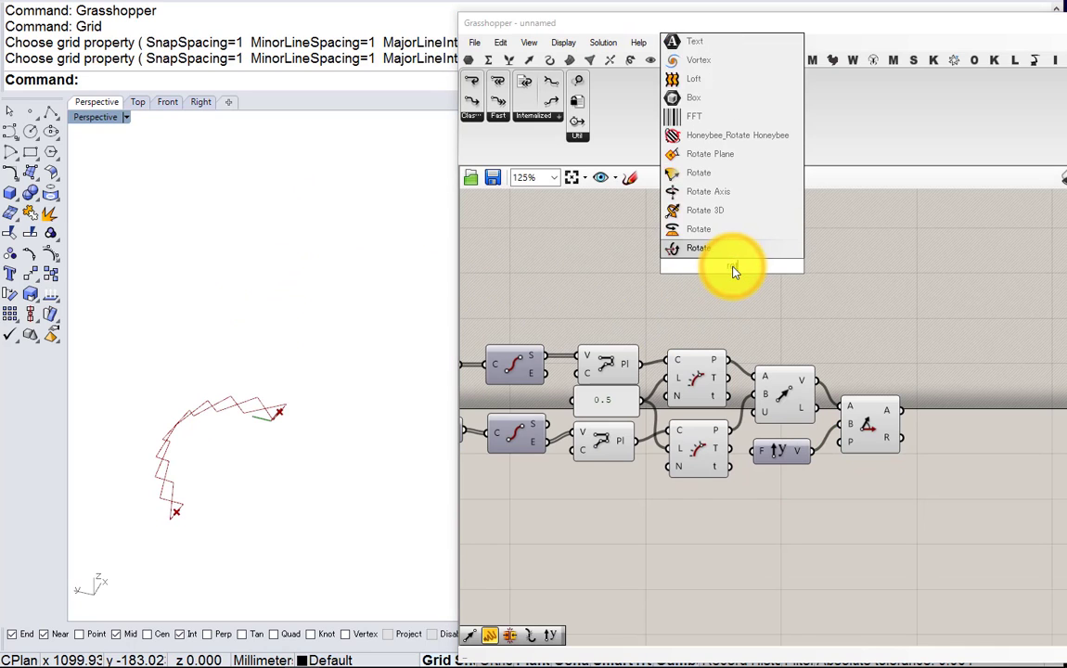
{"action": "left_click", "coordinate": [726, 249]}
Connect the uppermost Ungroup output to Rotate's geometry input and the Angle output to its angle input
{"action": "scroll", "coordinate": [691, 258], "scroll_direction": "down", "scroll_amount": 1}
{"action": "right_click_drag", "start_coordinate": [673, 264], "coordinate": [887, 258]}
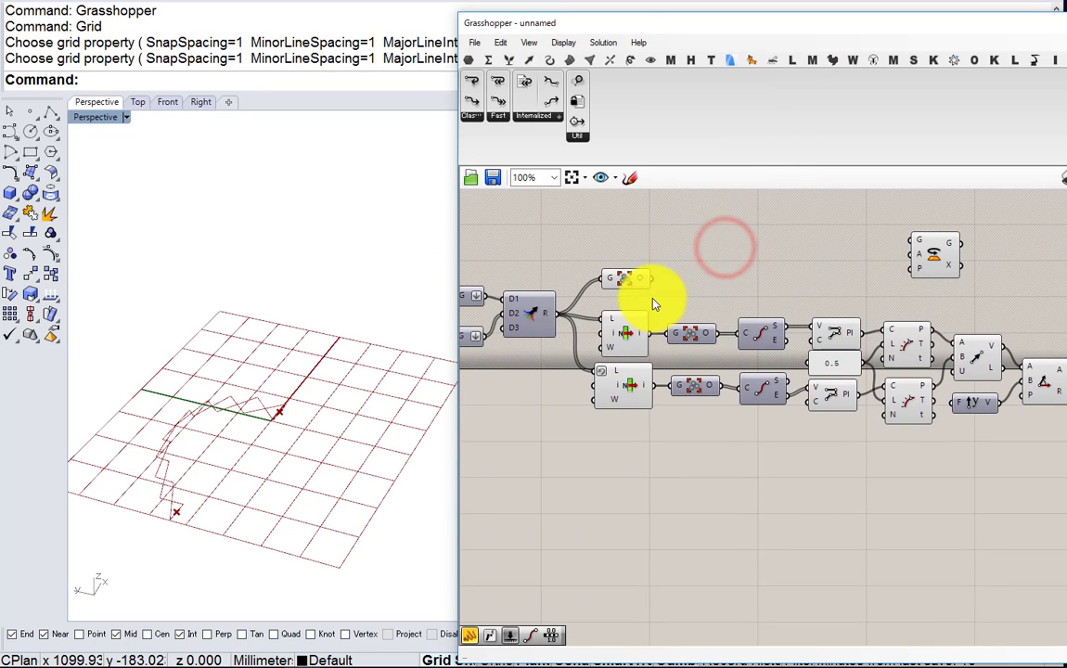
{"action": "left_click", "coordinate": [634, 281]}
{"action": "right_click_drag", "start_coordinate": [655, 289], "coordinate": [594, 301]}
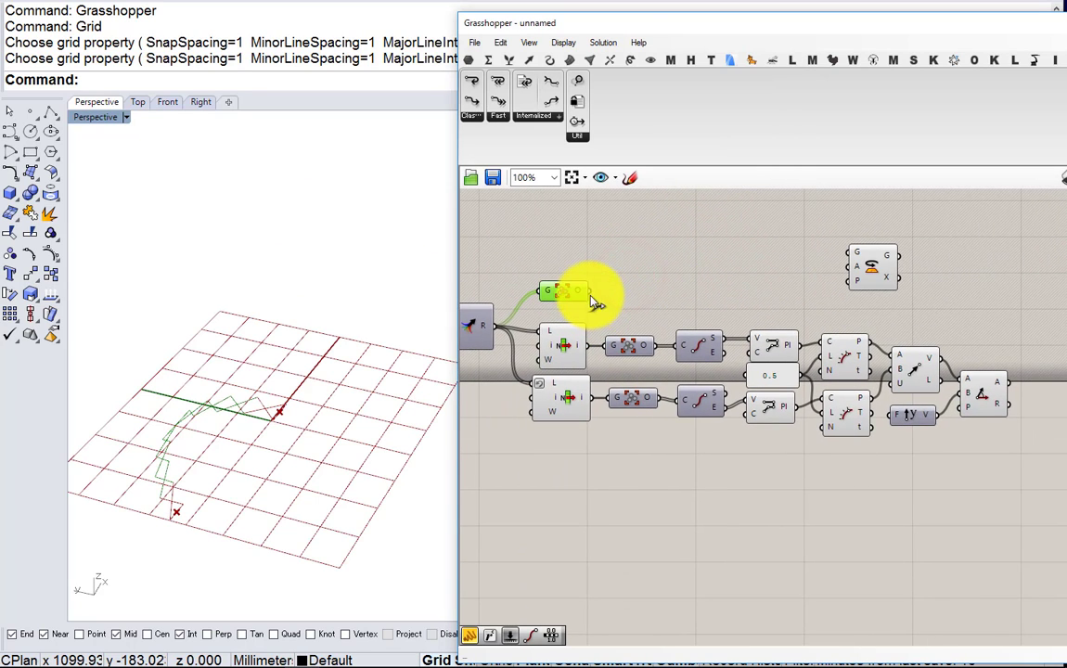
{"action": "left_click_drag", "start_coordinate": [591, 292], "coordinate": [960, 309]}
{"action": "right_click_drag", "start_coordinate": [1010, 337], "coordinate": [833, 314]}
{"action": "scroll", "coordinate": [832, 314], "scroll_direction": "up", "scroll_amount": 1}
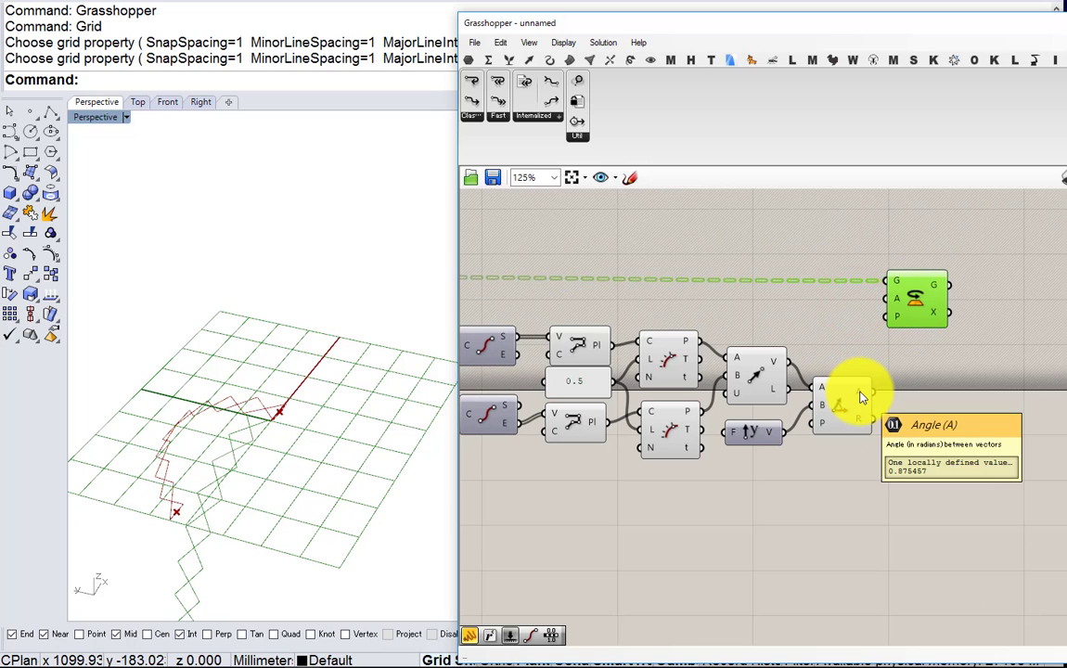
{"action": "left_click_drag", "start_coordinate": [872, 388], "coordinate": [897, 308]}
{"action": "right_click_drag", "start_coordinate": [297, 316], "coordinate": [269, 334]}
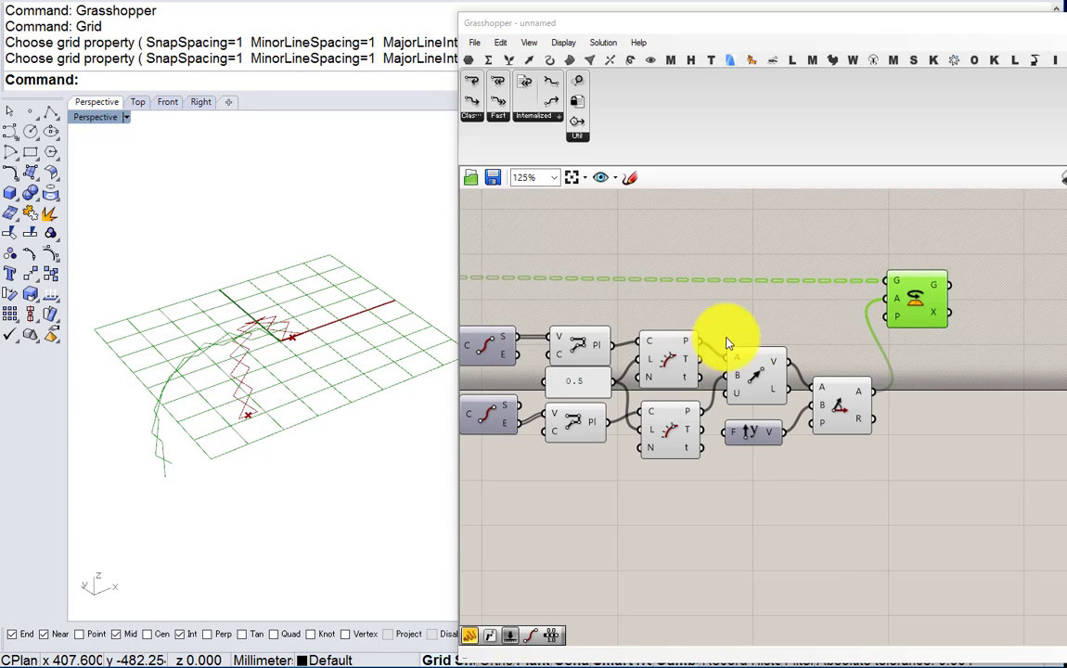
Move Rotate further from the chain and add a YZ Plane component above the Vector 2Pt and Angle components
{"action": "scroll", "coordinate": [853, 308], "scroll_direction": "up", "scroll_amount": 1}
{"action": "left_click_drag", "start_coordinate": [934, 307], "coordinate": [979, 305]}
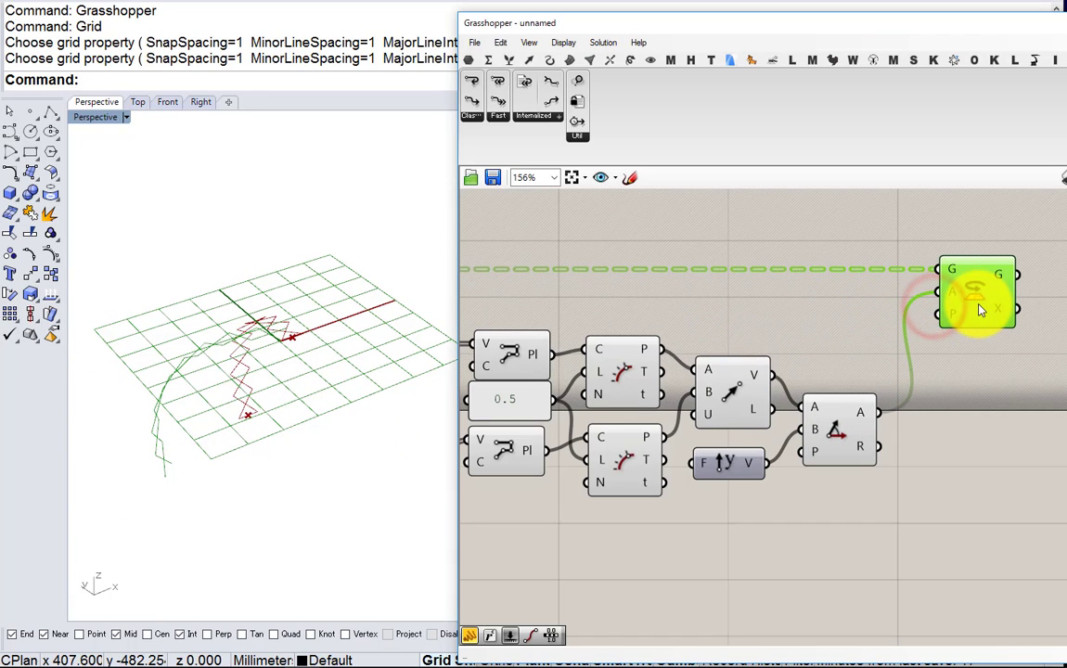
{"action": "double_click", "coordinate": [944, 370]}
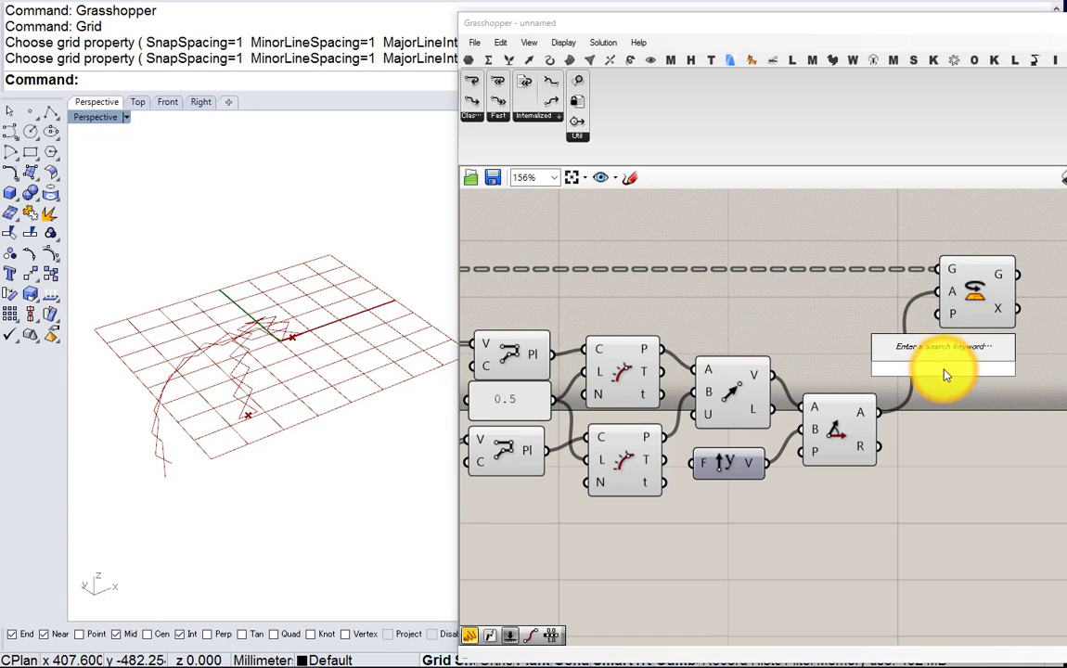
{"action": "type", "text": "yz"}
{"action": "key", "text": "Return"}
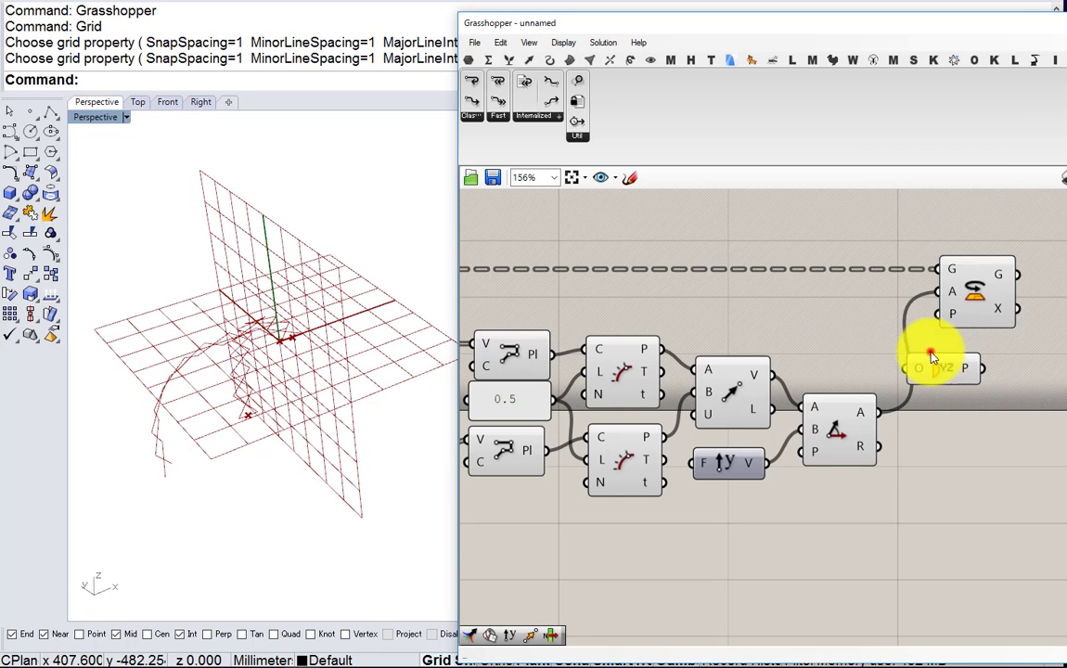
{"action": "left_click_drag", "start_coordinate": [961, 373], "coordinate": [833, 327]}
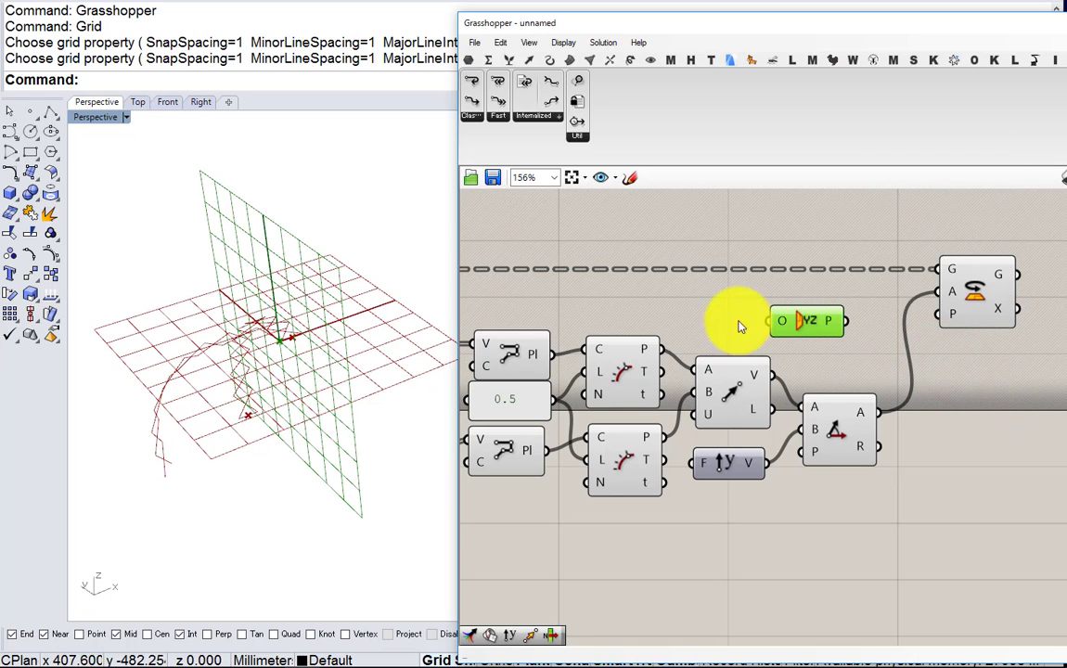
Use the upper Evaluate Length point as the YZ Plane's origin and feed that plane into Rotate's plane input
{"action": "left_click", "coordinate": [624, 360]}
{"action": "left_click_drag", "start_coordinate": [670, 351], "coordinate": [782, 321]}
{"action": "left_click_drag", "start_coordinate": [840, 321], "coordinate": [921, 327]}
{"action": "right_click_drag", "start_coordinate": [394, 306], "coordinate": [344, 278]}
Turn off the preview of all the components leading up to the final Rotate
{"action": "scroll", "coordinate": [822, 374], "scroll_direction": "down", "scroll_amount": 3}
{"action": "left_click_drag", "start_coordinate": [894, 464], "coordinate": [538, 286]}
{"action": "middle_click", "coordinate": [538, 299]}
{"action": "left_click", "coordinate": [565, 294]}
Set the Value slider that drives the earlier Rotate angle to 14.58
{"action": "right_click_drag", "start_coordinate": [539, 292], "coordinate": [755, 294]}
{"action": "scroll", "coordinate": [757, 297], "scroll_direction": "down", "scroll_amount": 3}
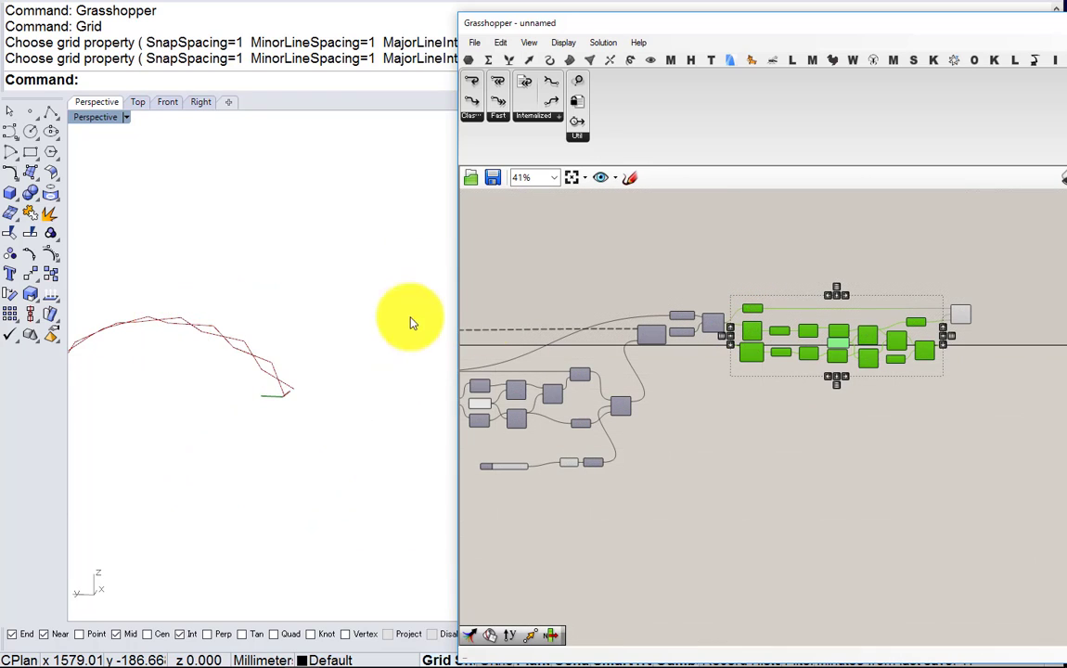
{"action": "right_click_drag", "start_coordinate": [409, 320], "coordinate": [374, 301]}
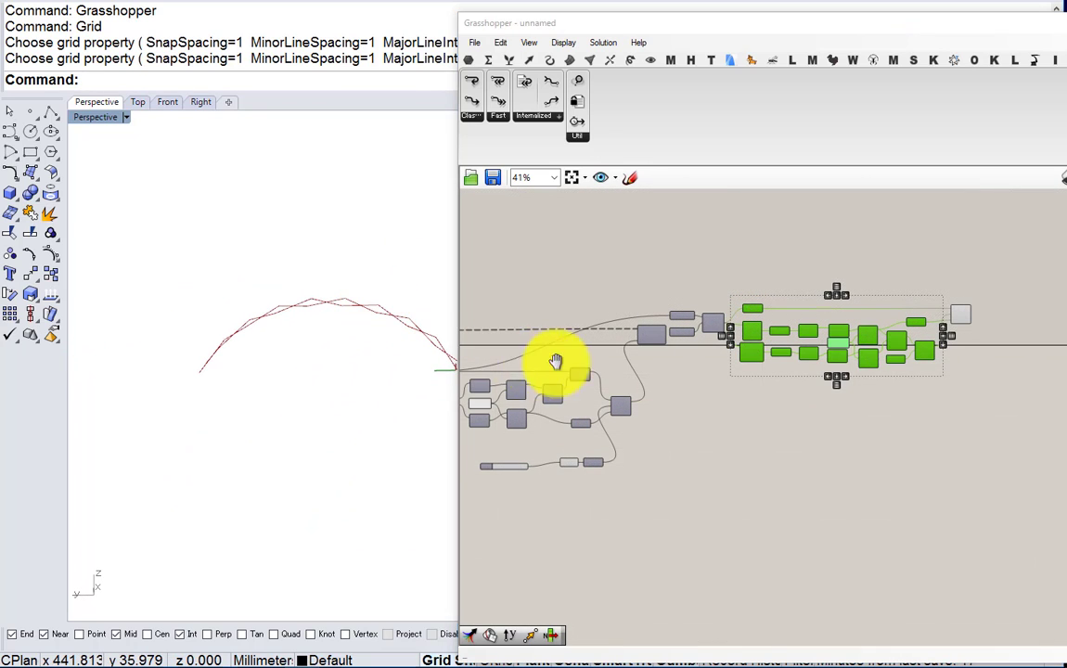
{"action": "scroll", "coordinate": [603, 398], "scroll_direction": "up", "scroll_amount": 5}
{"action": "mouse_move", "coordinate": [652, 503]}
{"action": "left_mouse_down"}
{"action": "mouse_move", "coordinate": [596, 501]}
{"action": "mouse_move", "coordinate": [663, 497]}
{"action": "left_mouse_up"}
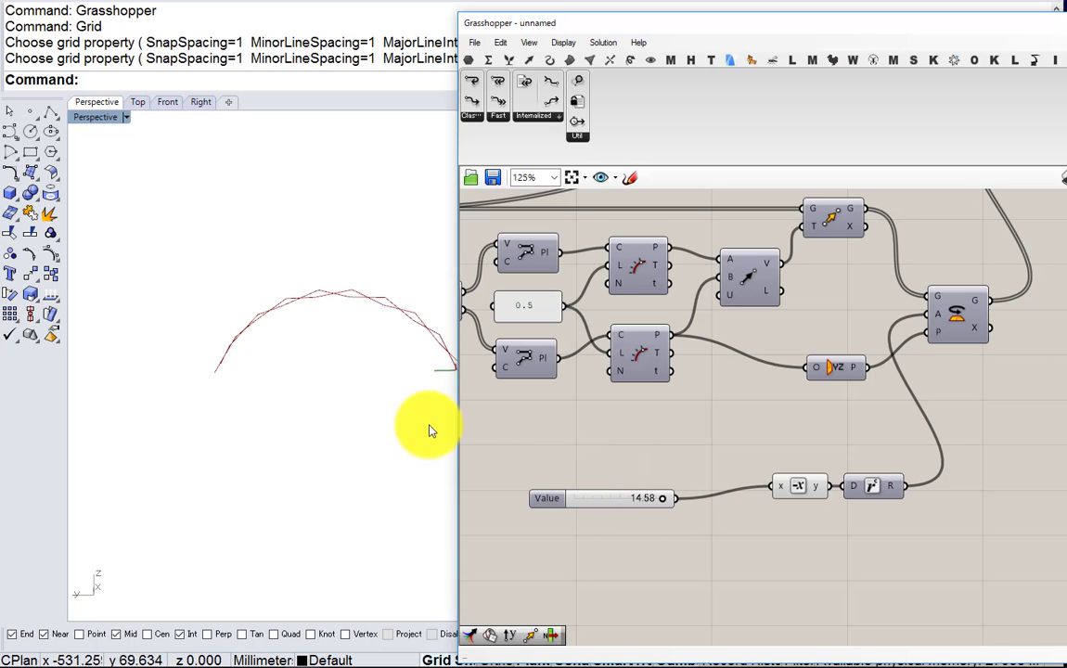
{"action": "right_click_drag", "start_coordinate": [431, 426], "coordinate": [309, 481]}
Move the Degrees slider up clear of its radians converter and set it to 8
{"action": "right_click_drag", "start_coordinate": [575, 435], "coordinate": [788, 468]}
{"action": "scroll", "coordinate": [788, 473], "scroll_direction": "down", "scroll_amount": 4}
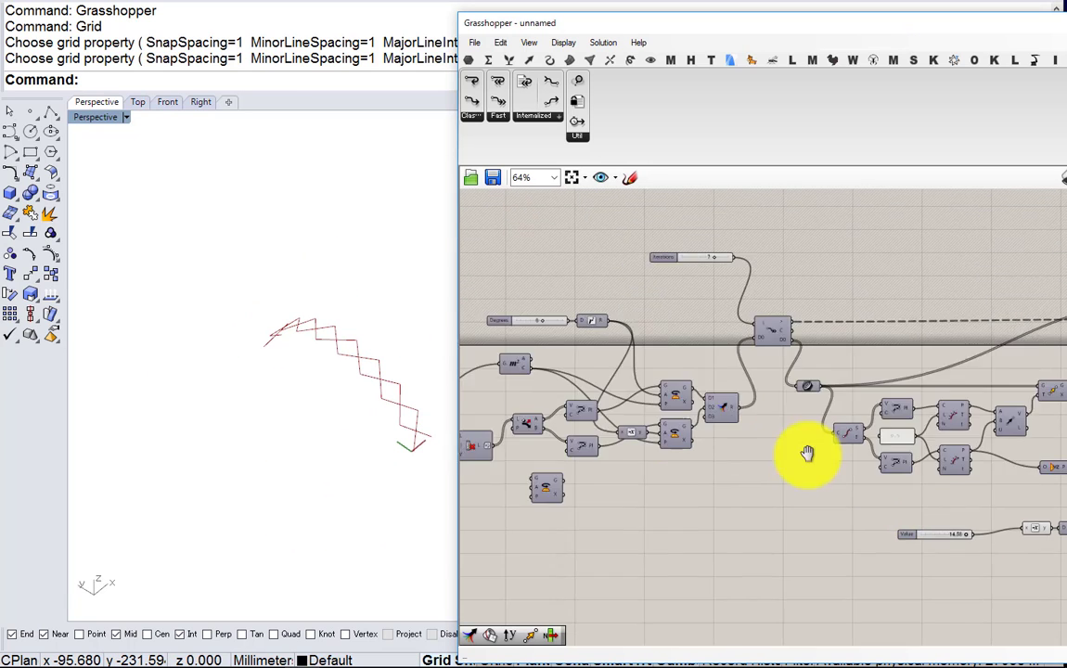
{"action": "scroll", "coordinate": [746, 420], "scroll_direction": "up", "scroll_amount": 3}
{"action": "scroll", "coordinate": [806, 396], "scroll_direction": "down", "scroll_amount": 2}
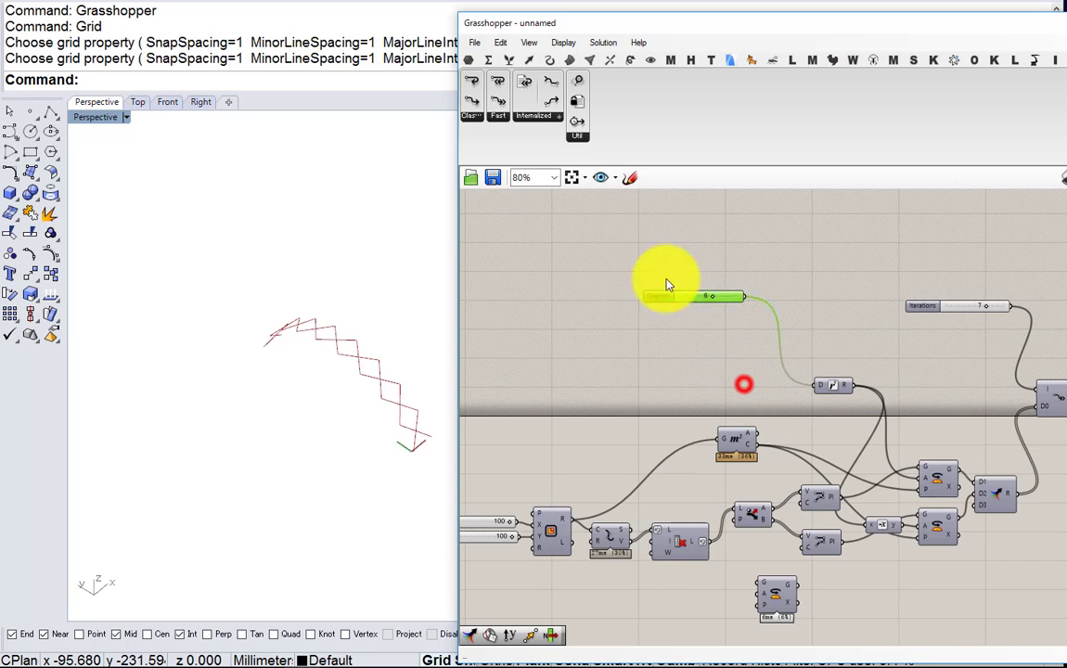
{"action": "scroll", "coordinate": [668, 285], "scroll_direction": "up", "scroll_amount": 3}
{"action": "mouse_move", "coordinate": [691, 267]}
{"action": "left_mouse_down"}
{"action": "mouse_move", "coordinate": [714, 266]}
{"action": "mouse_move", "coordinate": [639, 264]}
{"action": "mouse_move", "coordinate": [697, 262]}
{"action": "mouse_move", "coordinate": [647, 258]}
{"action": "mouse_move", "coordinate": [687, 262]}
{"action": "left_mouse_up"}
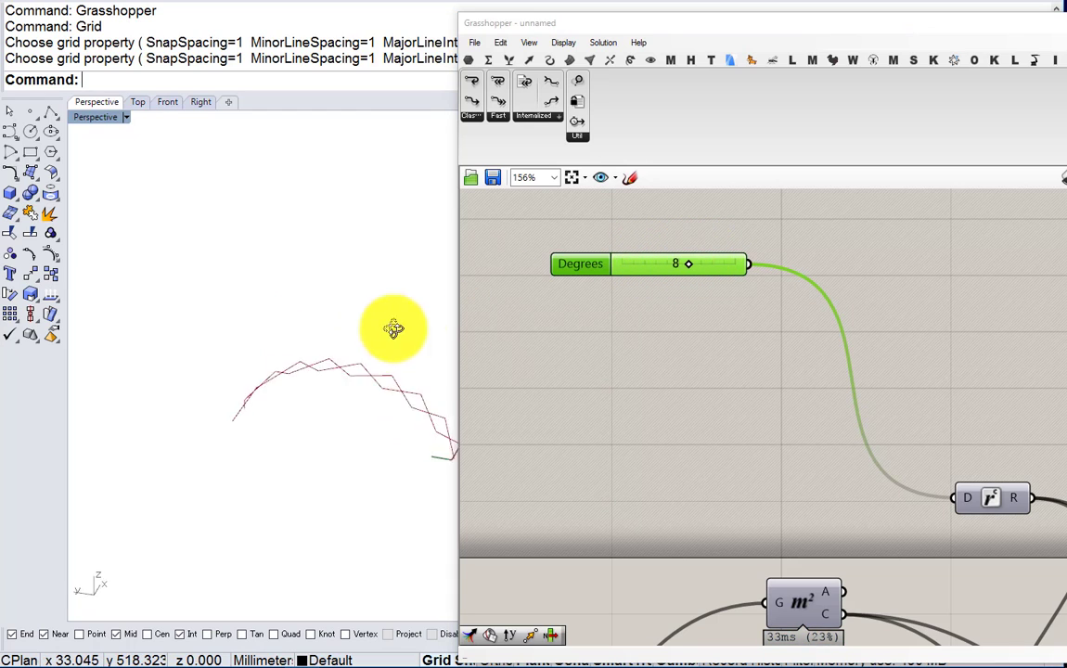
{"action": "right_click_drag", "start_coordinate": [393, 328], "coordinate": [279, 400]}
Simplify the data tree of the final Rotate component's geometry output
{"action": "scroll", "coordinate": [539, 366], "scroll_direction": "down", "scroll_amount": 4}
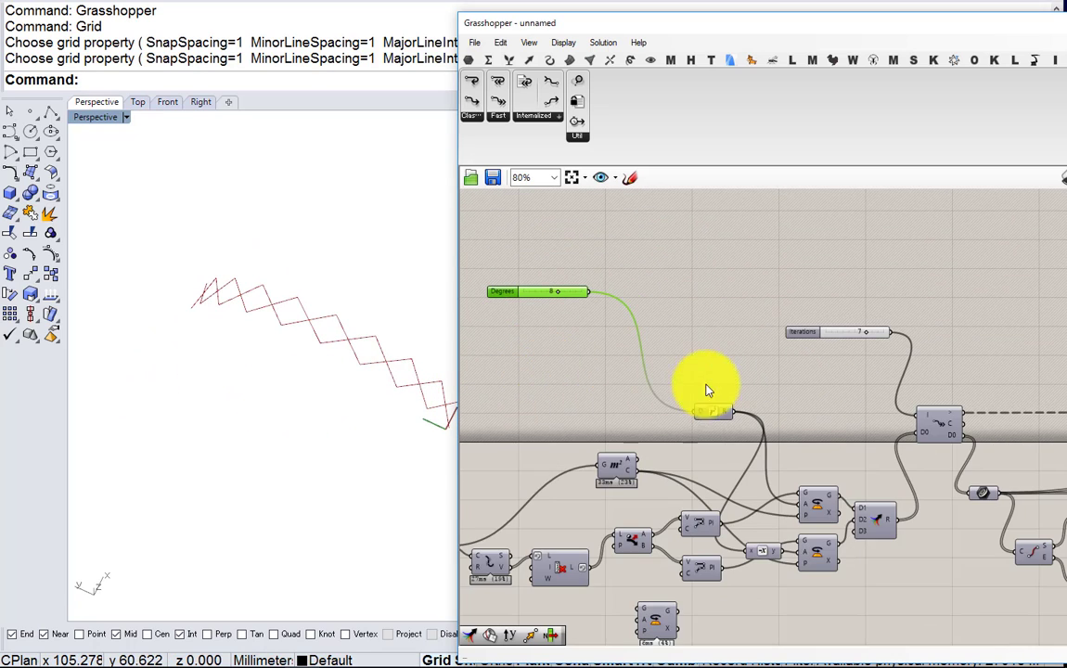
{"action": "scroll", "coordinate": [707, 391], "scroll_direction": "down", "scroll_amount": 2}
{"action": "right_click_drag", "start_coordinate": [707, 392], "coordinate": [564, 383]}
{"action": "right_click_drag", "start_coordinate": [770, 398], "coordinate": [488, 398]}
{"action": "right_click_drag", "start_coordinate": [955, 409], "coordinate": [795, 417]}
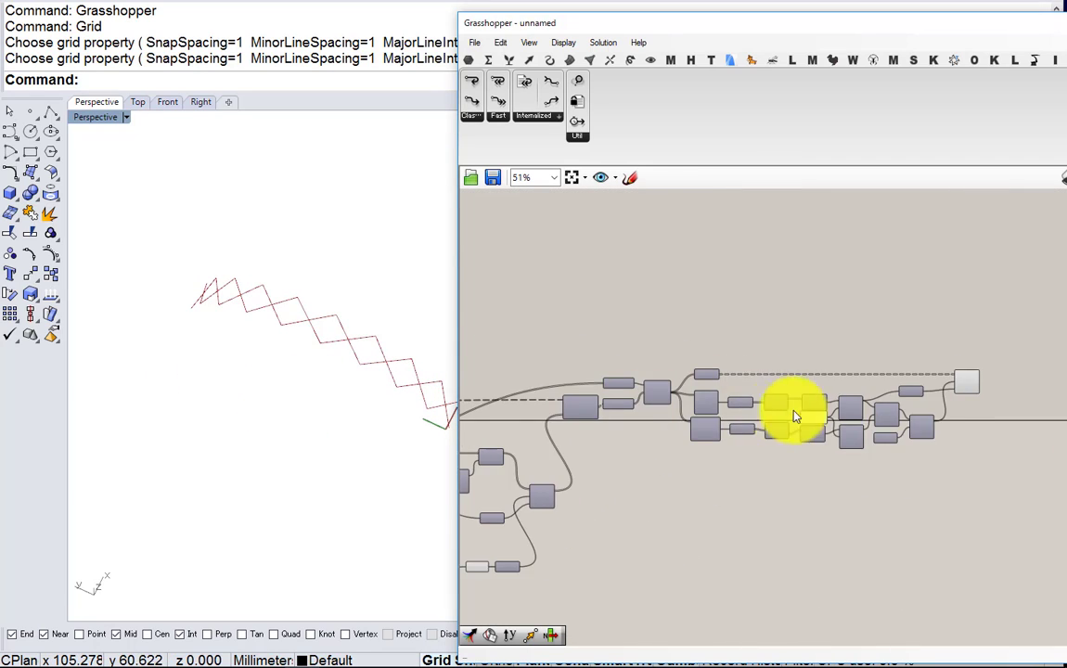
{"action": "scroll", "coordinate": [794, 415], "scroll_direction": "up", "scroll_amount": 5}
{"action": "left_click", "coordinate": [824, 359]}
{"action": "right_click_drag", "start_coordinate": [847, 355], "coordinate": [741, 368]}
{"action": "scroll", "coordinate": [746, 358], "scroll_direction": "up", "scroll_amount": 1}
{"action": "mouse_move", "coordinate": [756, 359]}
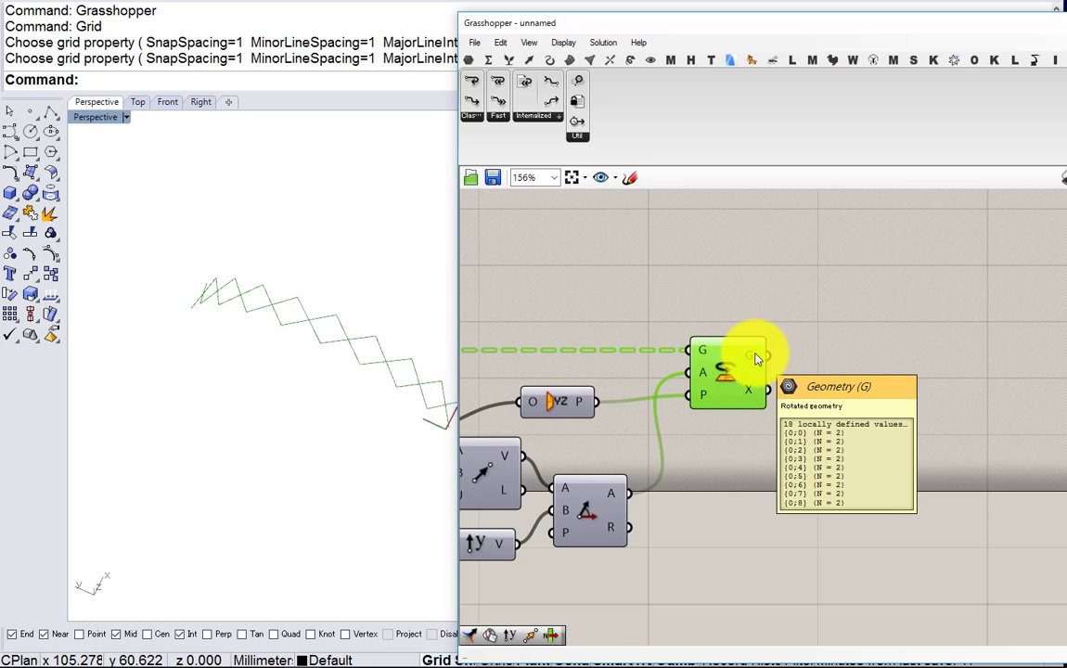
{"action": "double_click", "coordinate": [843, 362]}
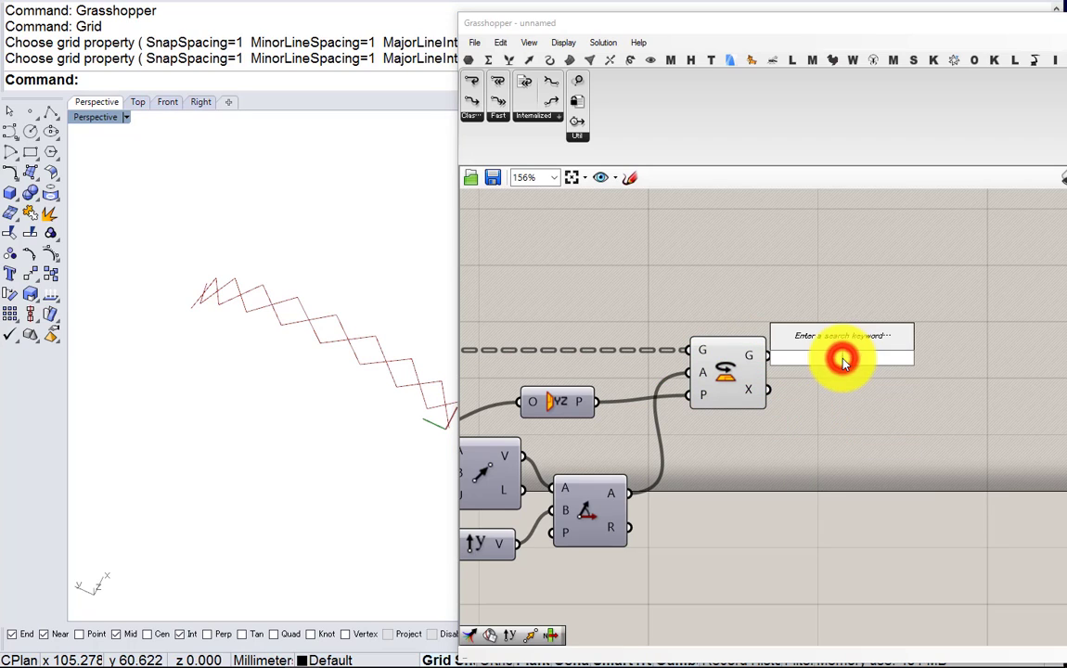
{"action": "right_click", "coordinate": [748, 358]}
{"action": "left_click", "coordinate": [785, 460]}
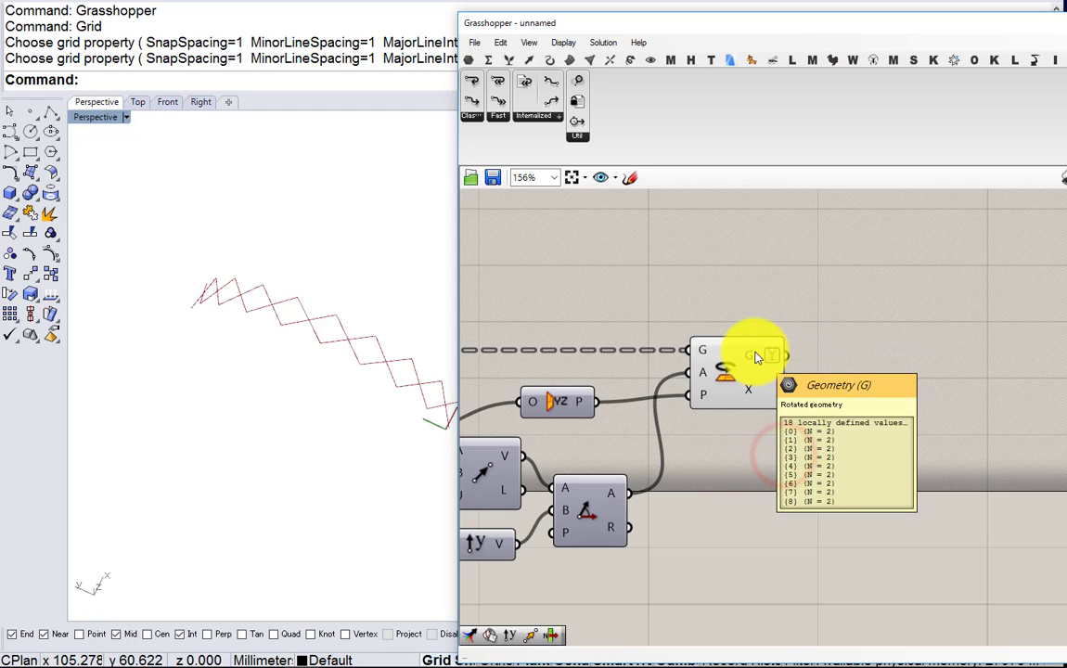
Add a Flip Matrix component beside the final Rotate and feed it the rotated geometry
{"action": "double_click", "coordinate": [847, 395]}
{"action": "type", "text": "flip"}
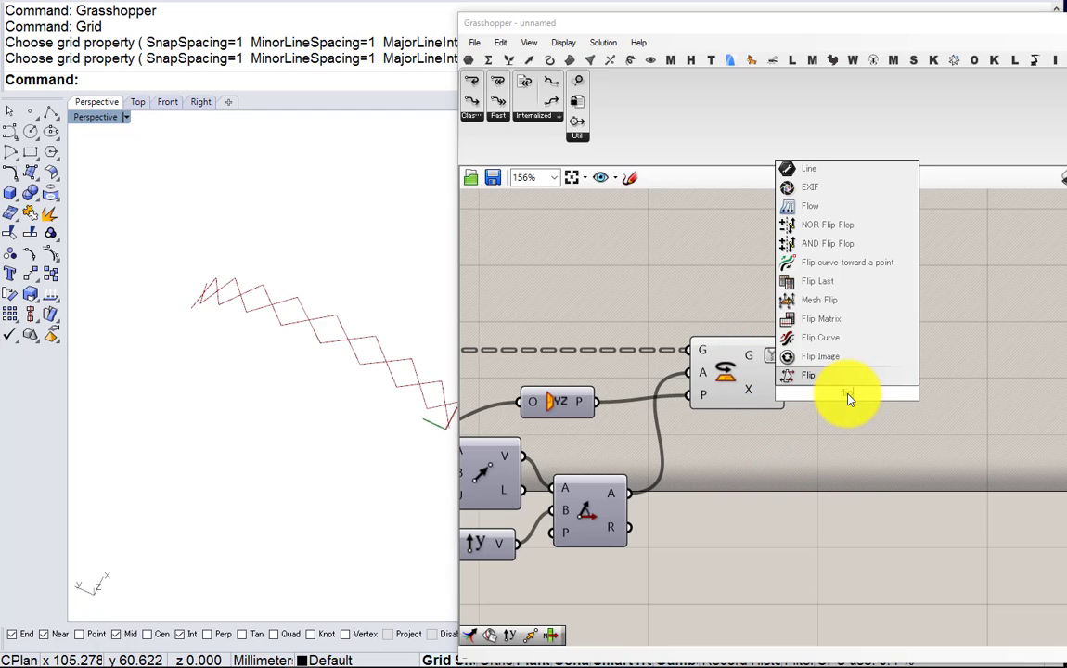
{"action": "left_click", "coordinate": [820, 319]}
{"action": "scroll", "coordinate": [803, 350], "scroll_direction": "up", "scroll_amount": 1}
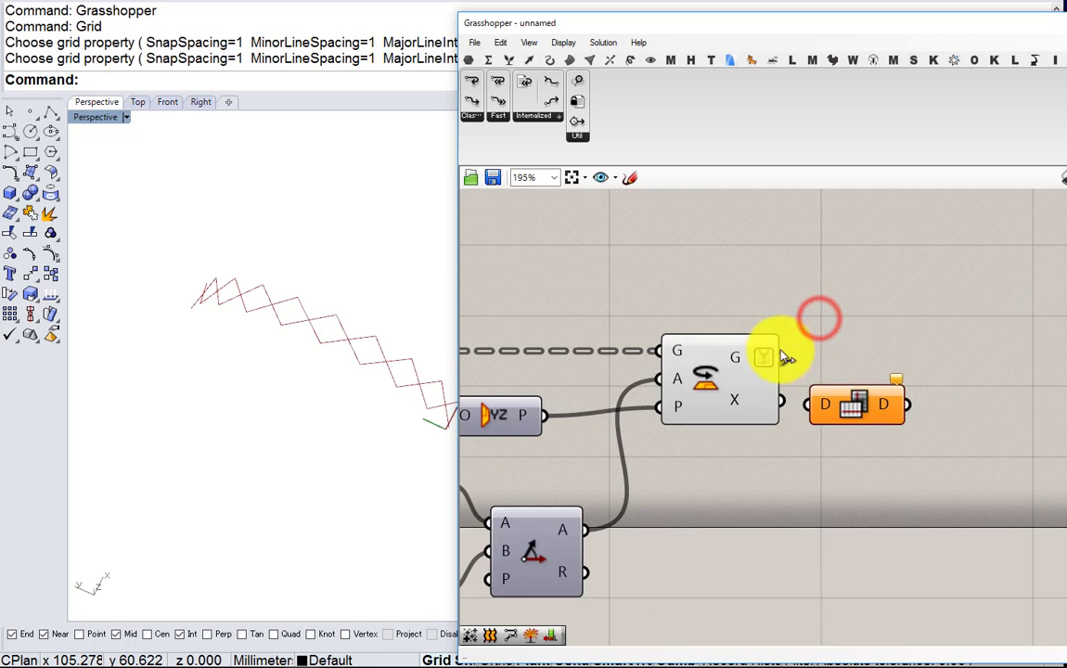
{"action": "left_click_drag", "start_coordinate": [781, 351], "coordinate": [803, 400]}
{"action": "left_click_drag", "start_coordinate": [861, 406], "coordinate": [855, 362]}
Turn off the preview of the final Rotate component
{"action": "left_click", "coordinate": [730, 396]}
{"action": "middle_click", "coordinate": [729, 397]}
{"action": "left_click", "coordinate": [774, 361]}
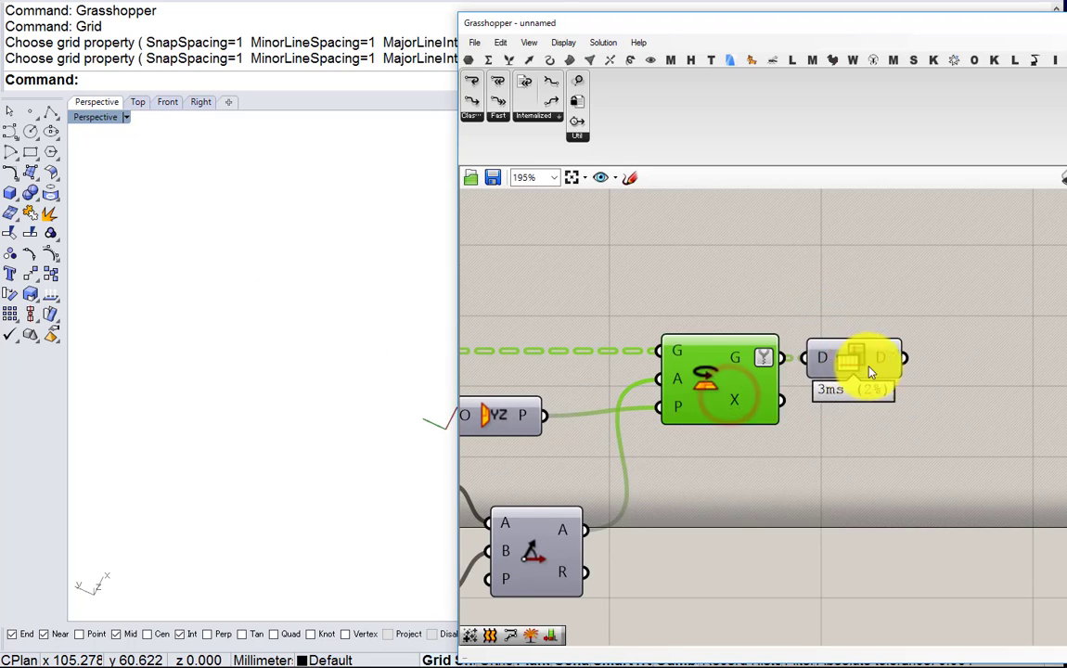
Add a Join Curves component after Flip Matrix and feed it the flipped data
{"action": "right_click_drag", "start_coordinate": [978, 373], "coordinate": [833, 370]}
{"action": "double_click", "coordinate": [833, 371]}
{"action": "type", "text": "join"}
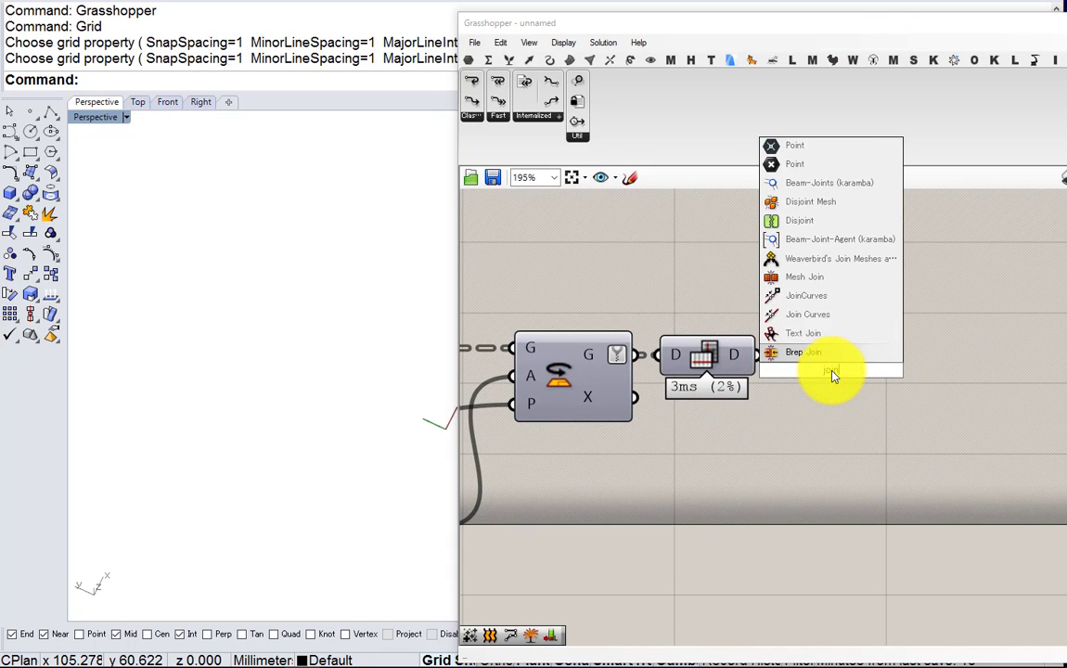
{"action": "left_click", "coordinate": [810, 317]}
{"action": "left_click_drag", "start_coordinate": [757, 356], "coordinate": [786, 356]}
{"action": "left_click", "coordinate": [817, 362]}
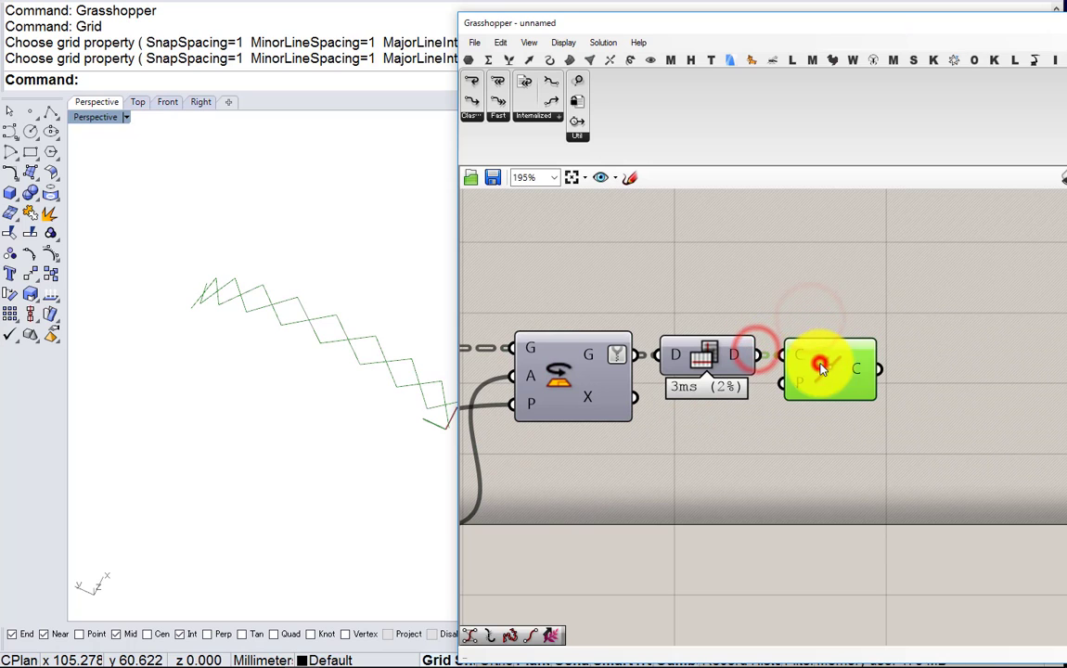
Simplify the data tree of the Join Curves output
{"action": "scroll", "coordinate": [826, 379], "scroll_direction": "up", "scroll_amount": 1}
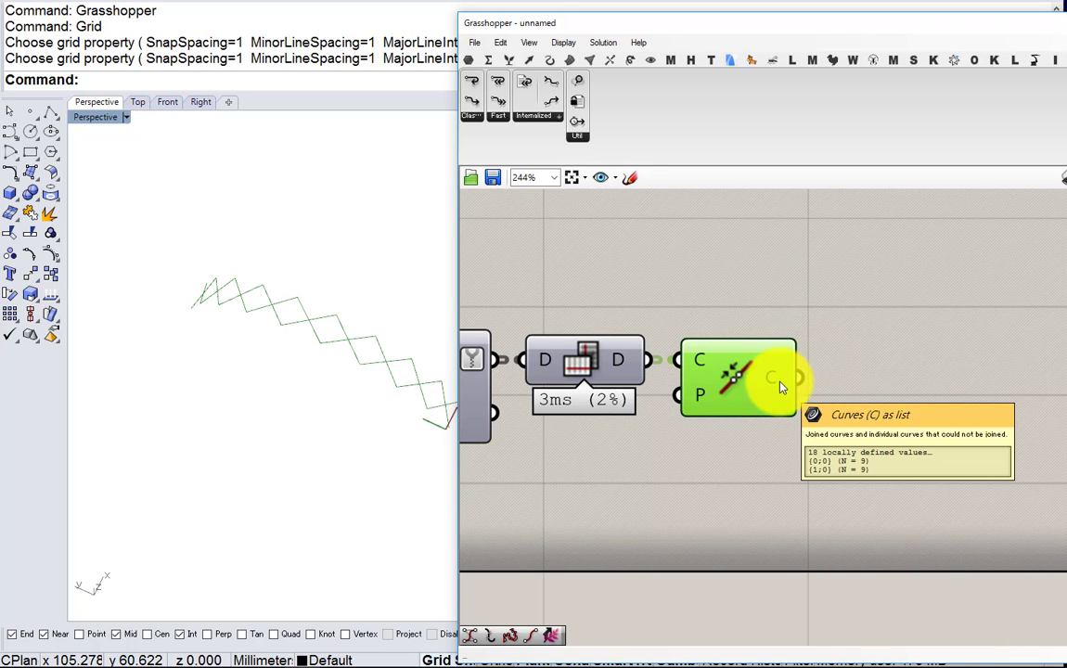
{"action": "right_click", "coordinate": [780, 388]}
{"action": "left_click", "coordinate": [817, 487]}
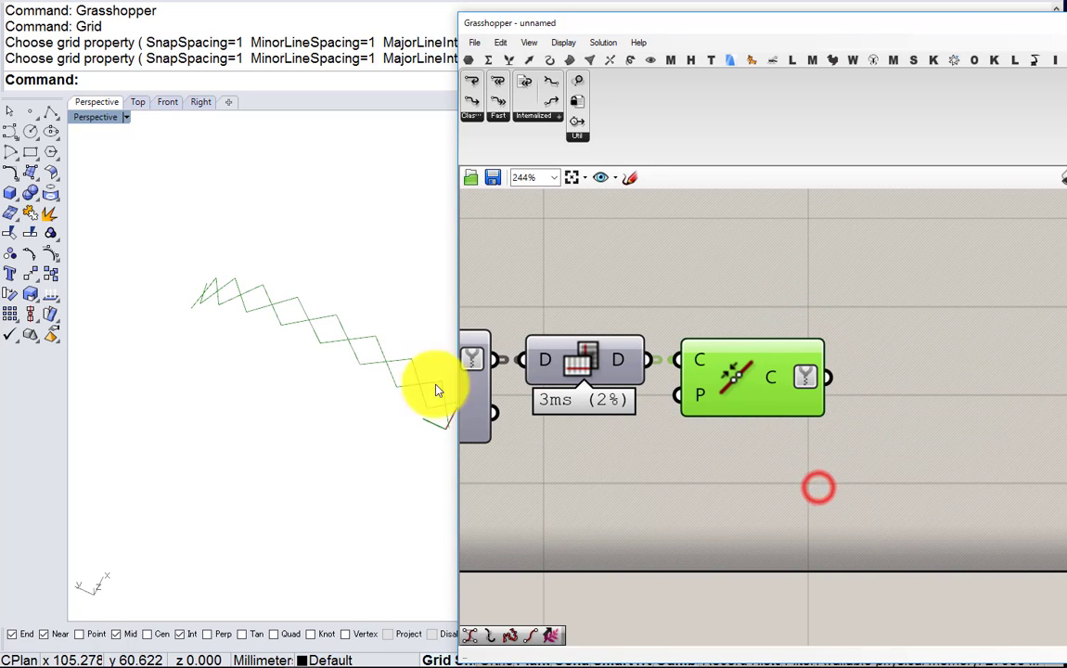
Examine the joined zigzag curves and compare the data trees of the final Rotate, Flip Matrix and Join Curves components
{"action": "right_click_drag", "start_coordinate": [436, 388], "coordinate": [257, 385]}
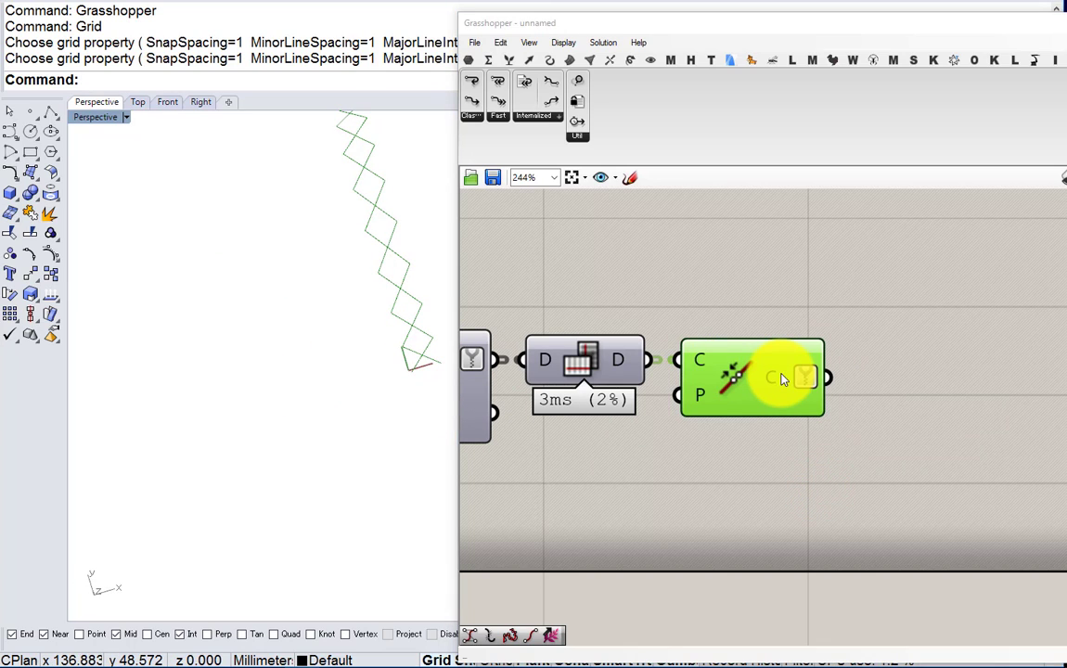
{"action": "mouse_move", "coordinate": [783, 378]}
{"action": "mouse_move", "coordinate": [698, 360]}
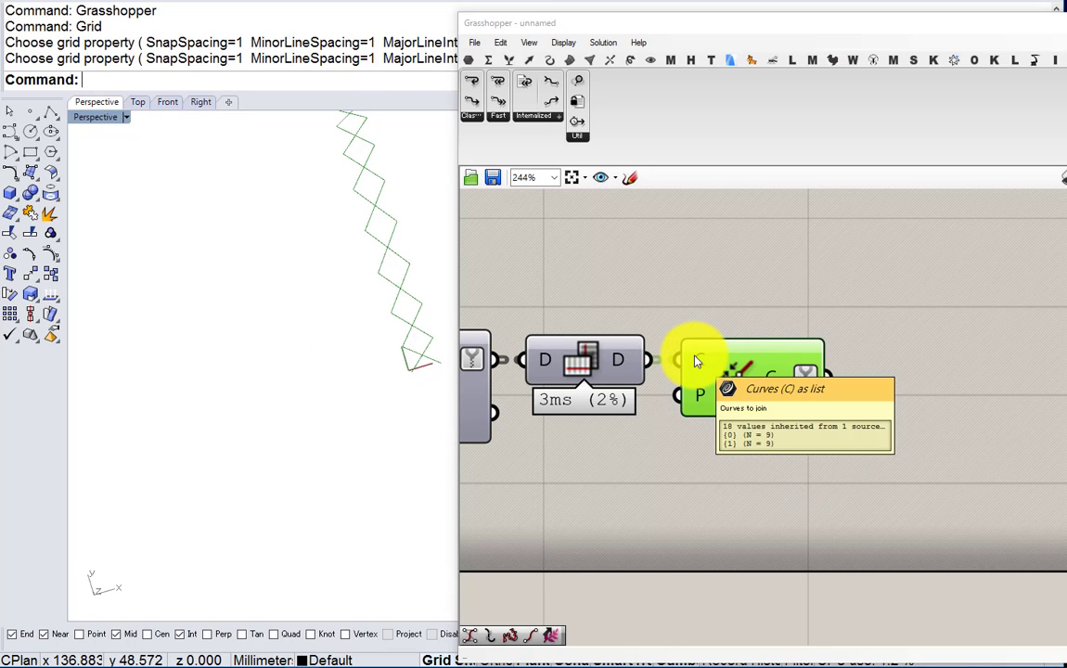
{"action": "right_click_drag", "start_coordinate": [437, 327], "coordinate": [476, 380]}
{"action": "mouse_move", "coordinate": [619, 365]}
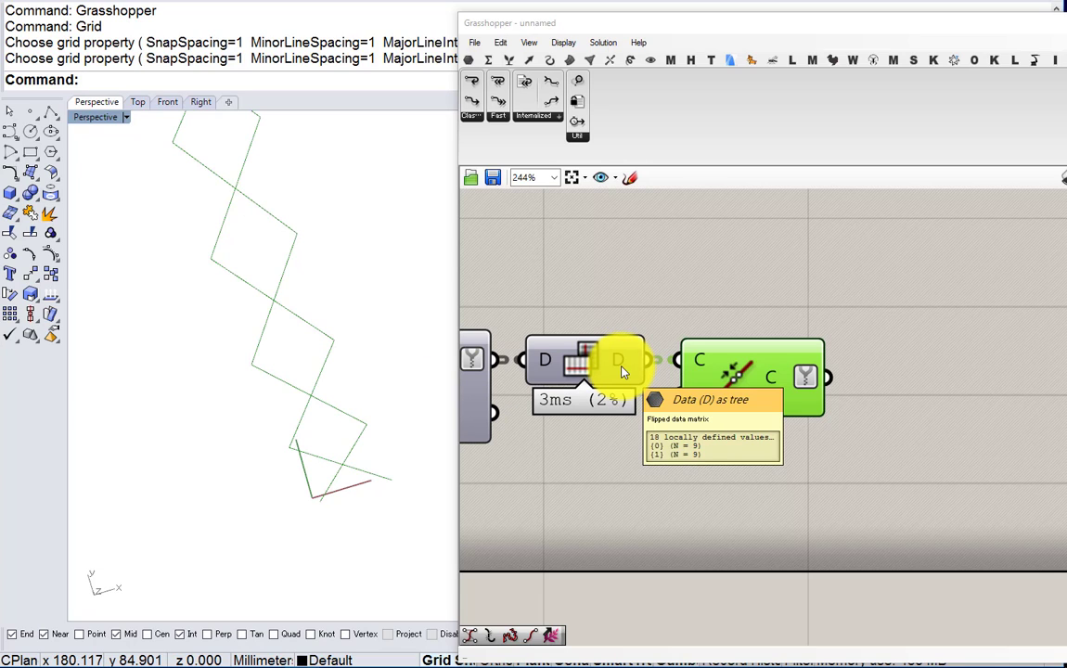
{"action": "right_click_drag", "start_coordinate": [574, 368], "coordinate": [703, 365]}
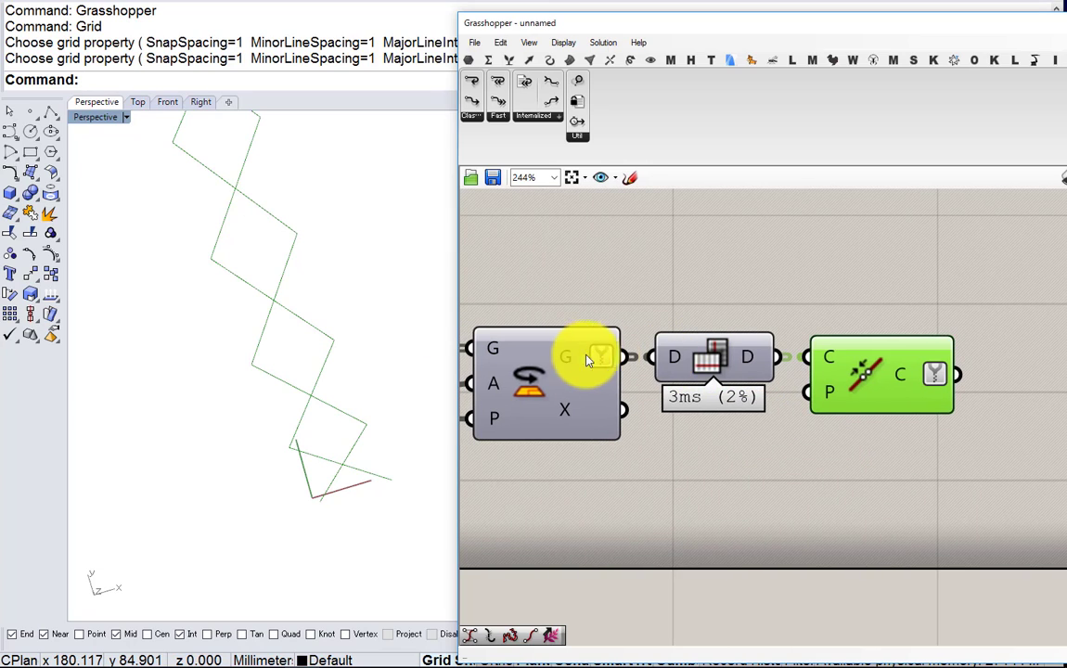
{"action": "mouse_move", "coordinate": [570, 360]}
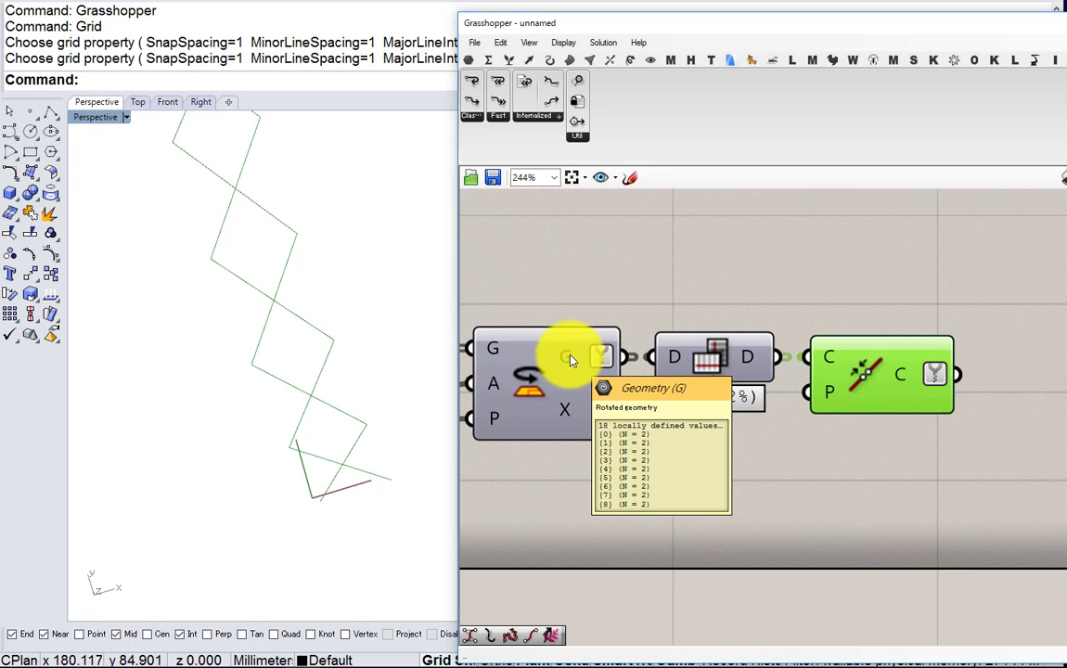
{"action": "mouse_move", "coordinate": [763, 367]}
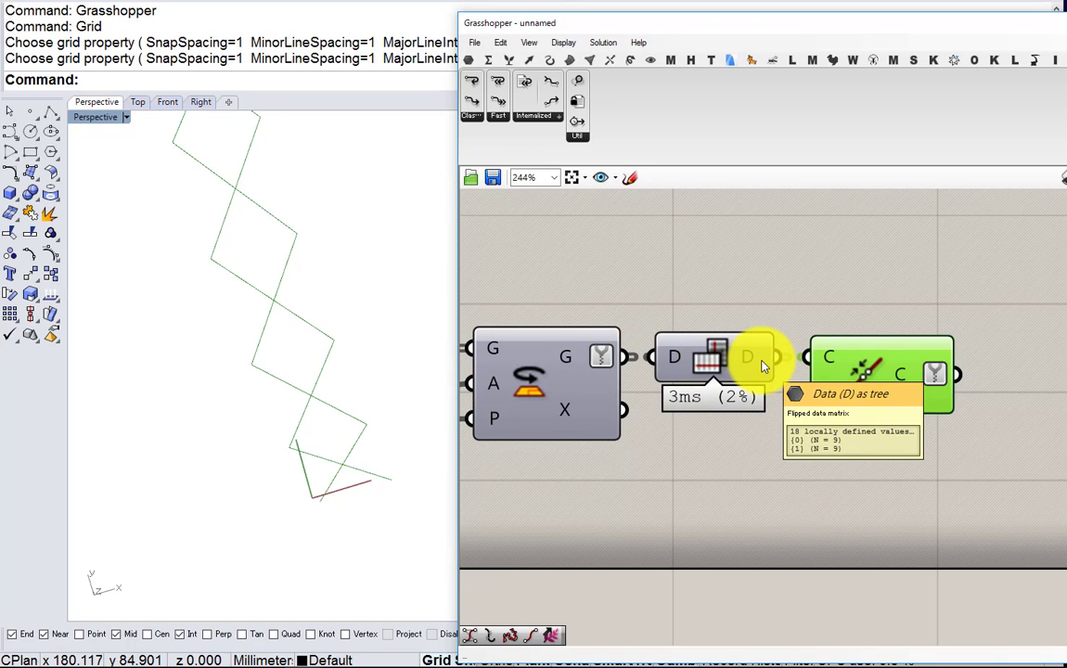
Move Join Curves down out of the way and add a Dispatch component with the Flip Matrix output as its list
{"action": "right_click_drag", "start_coordinate": [829, 381], "coordinate": [680, 373]}
{"action": "left_click_drag", "start_coordinate": [714, 372], "coordinate": [826, 439]}
{"action": "double_click", "coordinate": [772, 345]}
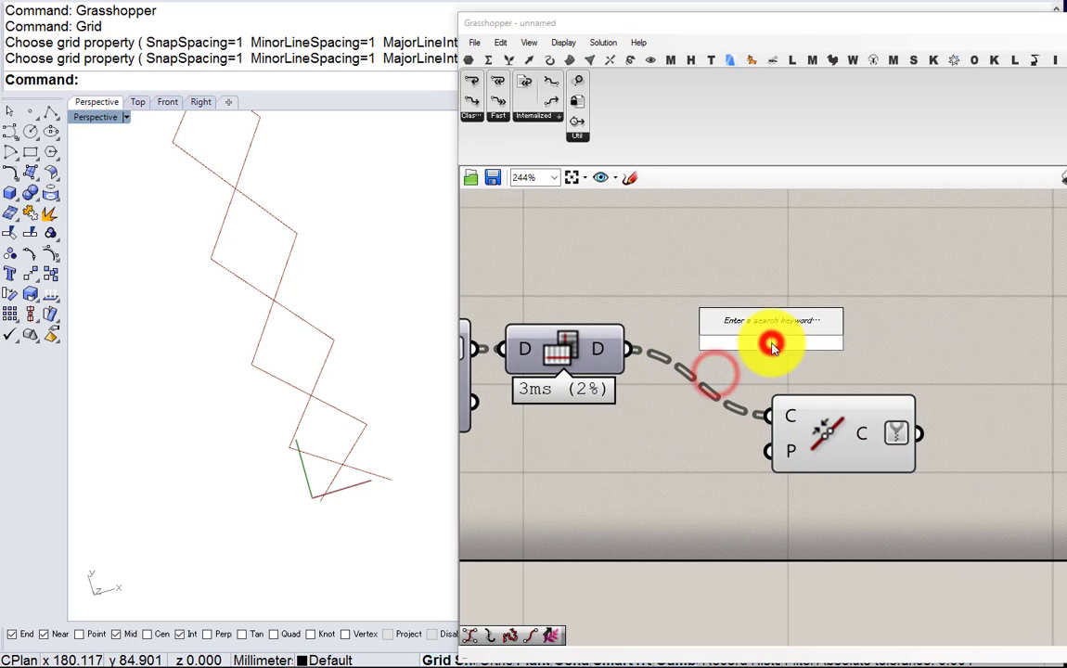
{"action": "type", "text": "dis"}
{"action": "left_click", "coordinate": [757, 331]}
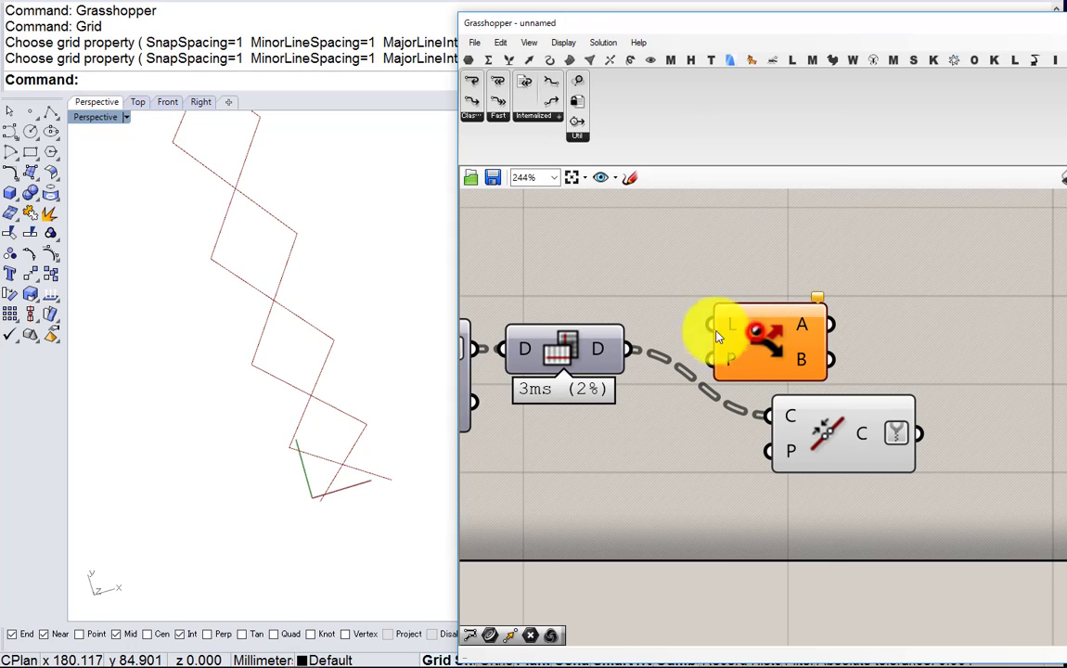
{"action": "left_click_drag", "start_coordinate": [625, 350], "coordinate": [740, 285]}
{"action": "mouse_move", "coordinate": [780, 267]}
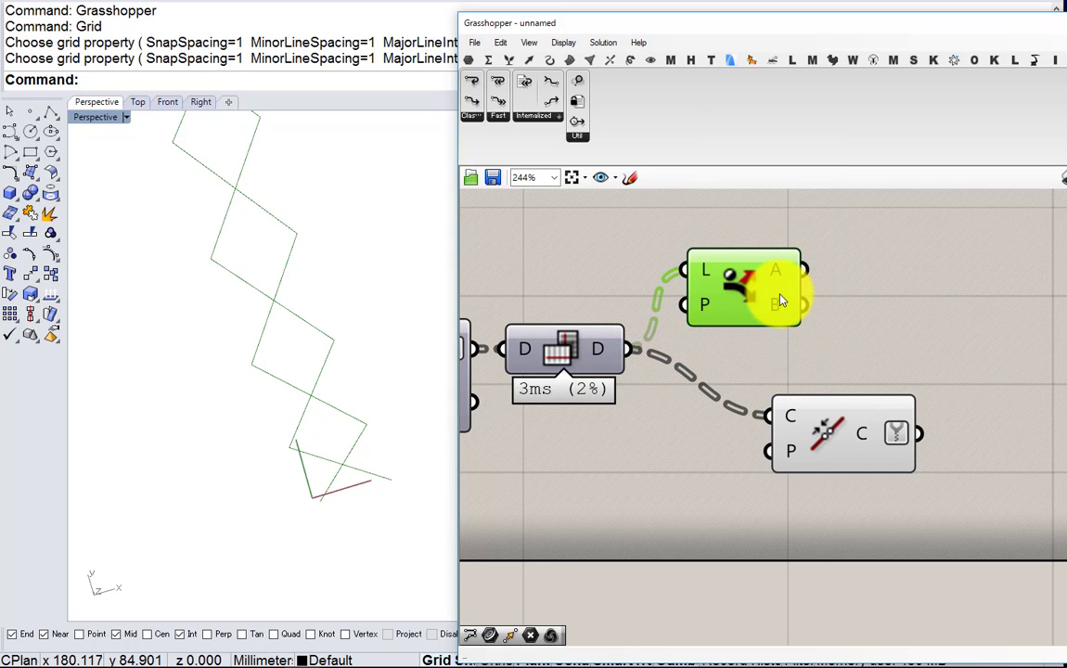
{"action": "mouse_move", "coordinate": [782, 299]}
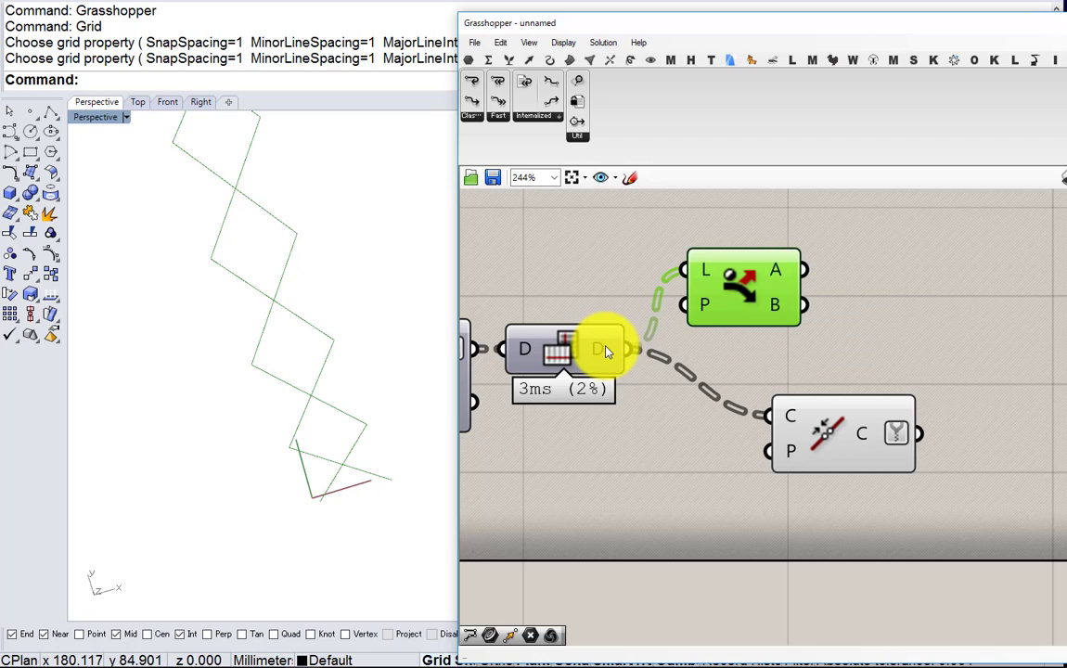
{"action": "mouse_move", "coordinate": [605, 350]}
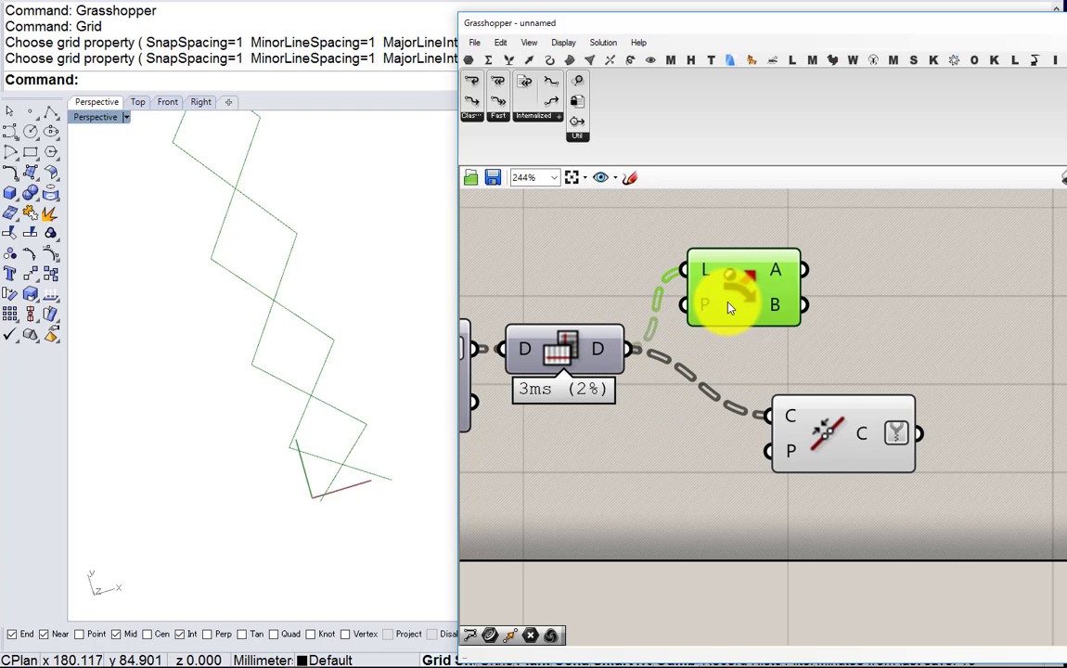
{"action": "mouse_move", "coordinate": [729, 308]}
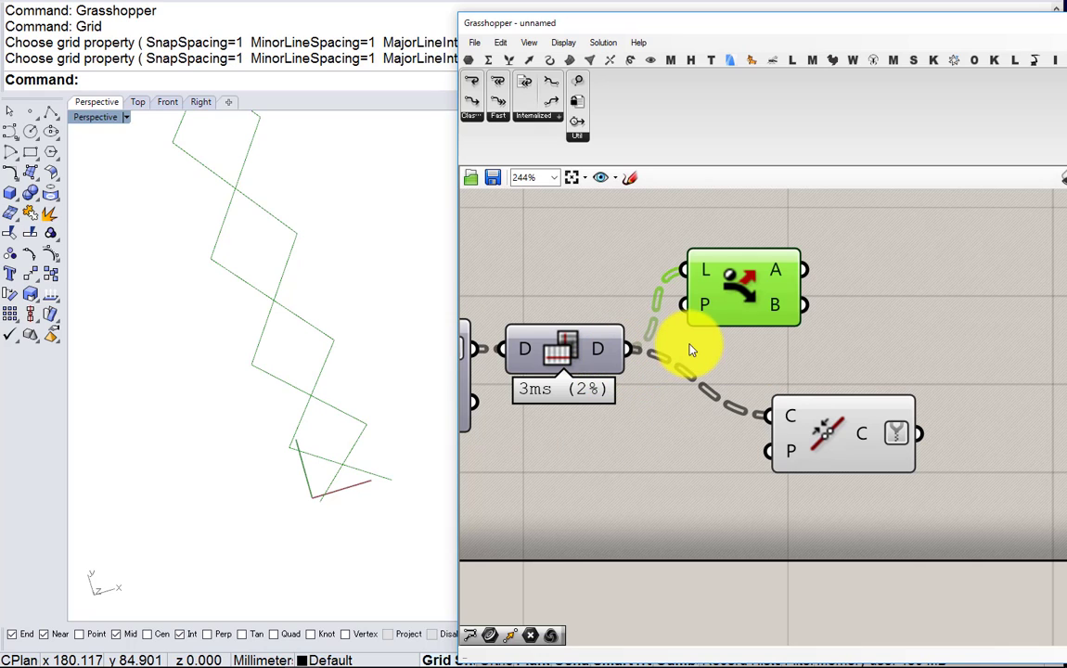
Move Dispatch further from Flip Matrix and add an Explode Tree component between them, fed by the flipped data
{"action": "right_click_drag", "start_coordinate": [762, 348], "coordinate": [688, 409]}
{"action": "left_click_drag", "start_coordinate": [667, 364], "coordinate": [779, 336]}
{"action": "double_click", "coordinate": [657, 352]}
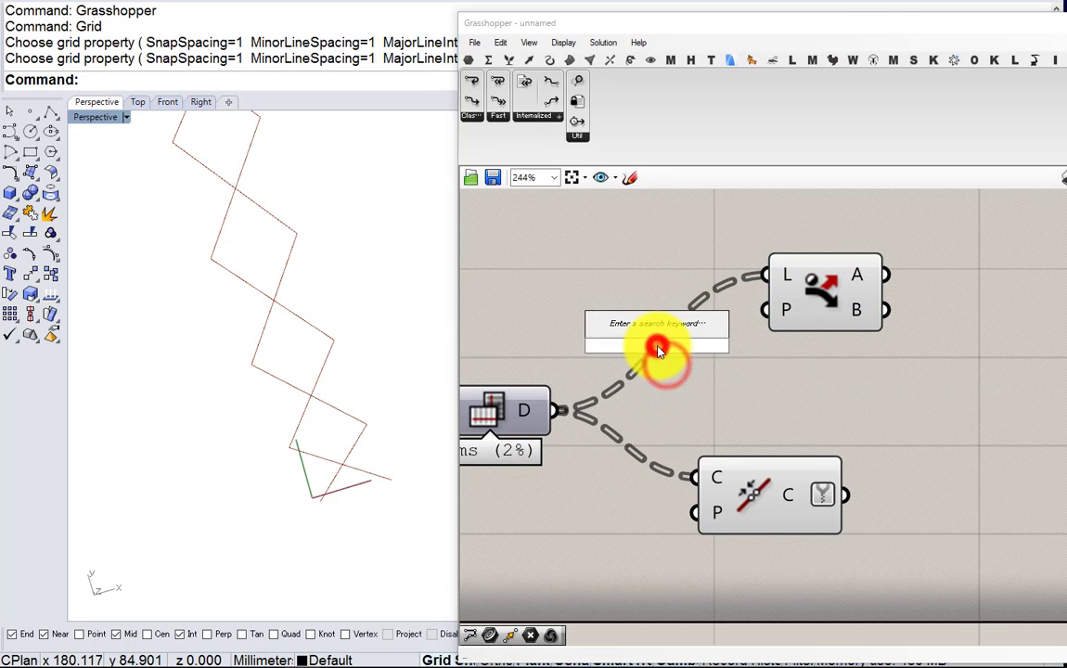
{"action": "type", "text": "explode tre"}
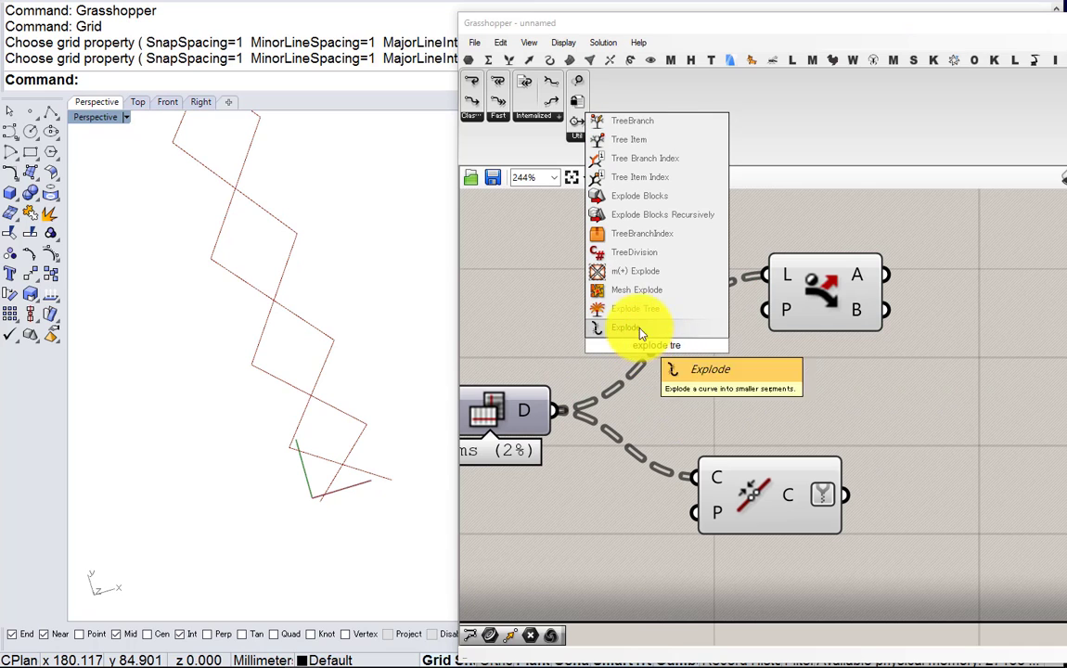
{"action": "left_click", "coordinate": [615, 332]}
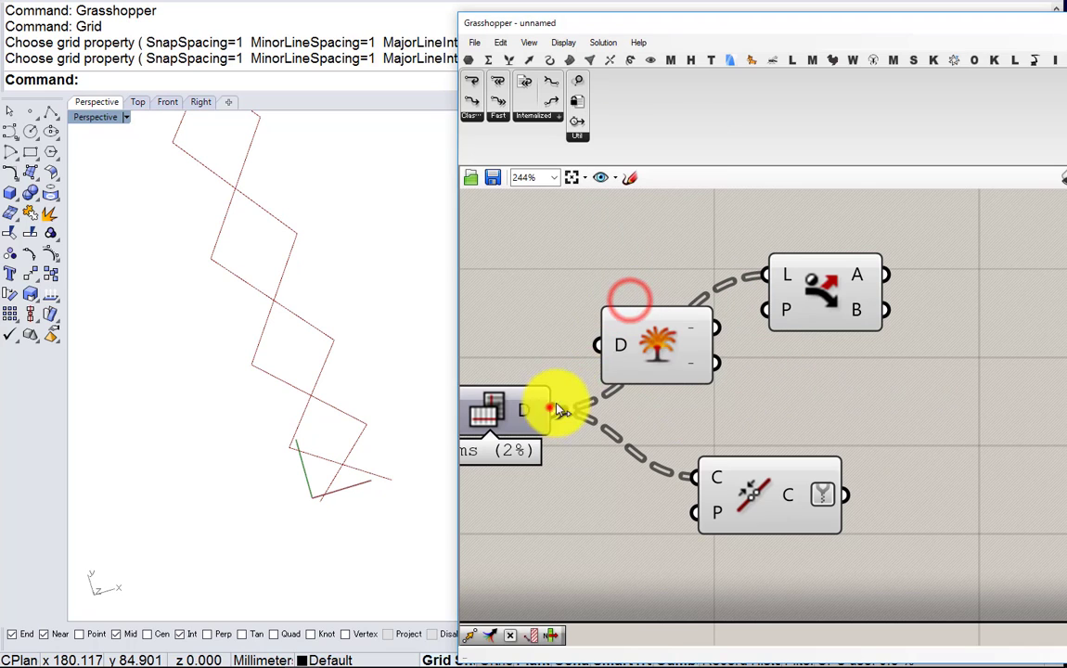
{"action": "left_click_drag", "start_coordinate": [555, 408], "coordinate": [604, 274]}
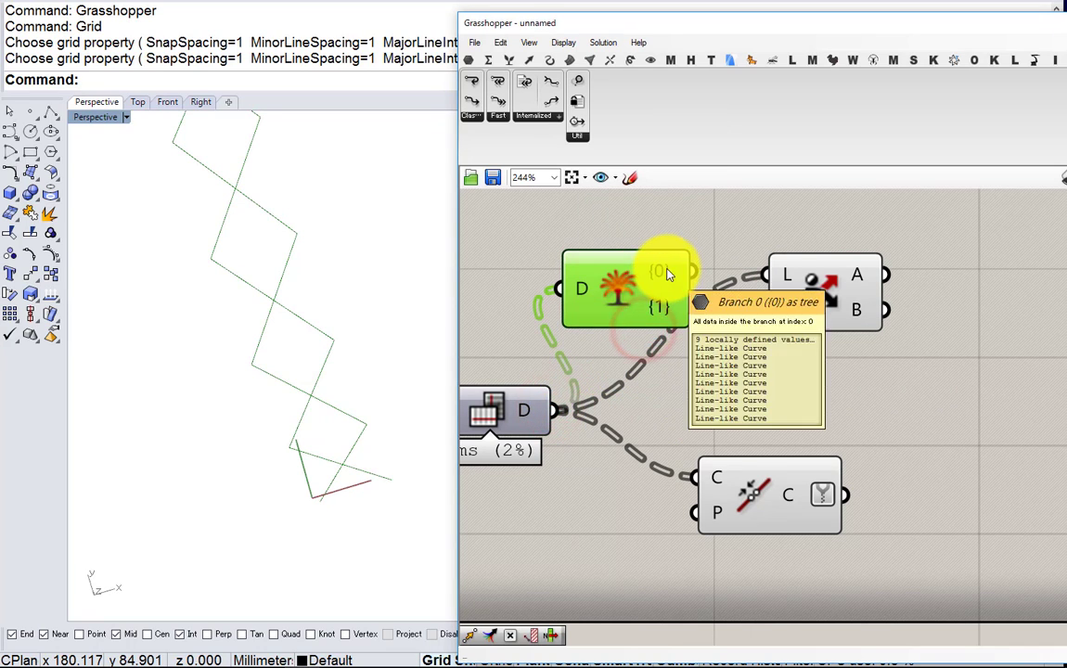
Feed Explode Tree branch {0} into Dispatch, and duplicate Dispatch below it with branch {1} as its list
{"action": "left_click_drag", "start_coordinate": [687, 270], "coordinate": [787, 276]}
{"action": "right_click_drag", "start_coordinate": [815, 304], "coordinate": [786, 363]}
{"action": "left_click_drag", "start_coordinate": [793, 360], "coordinate": [749, 371]}
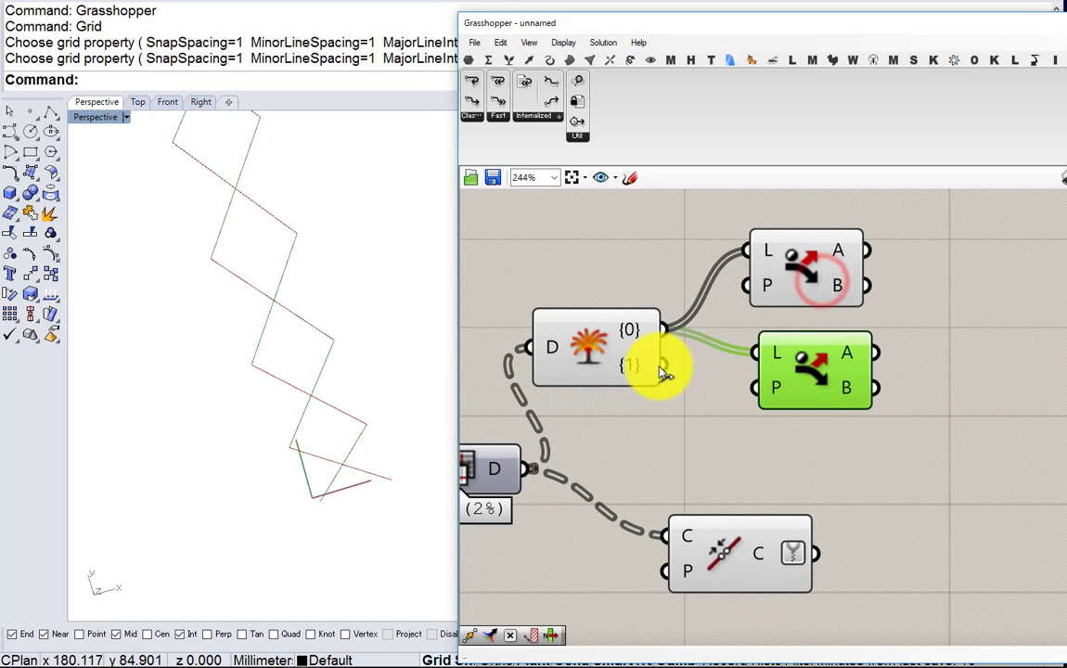
{"action": "left_click_drag", "start_coordinate": [660, 366], "coordinate": [797, 383]}
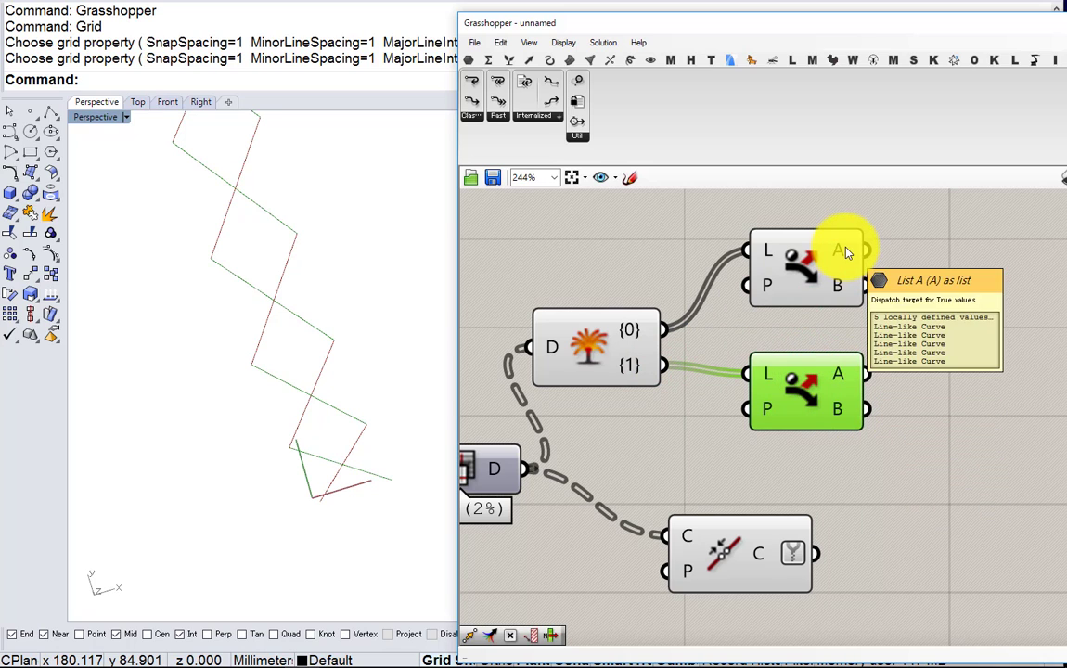
Add a Weave component beside the two Dispatch components and leave its pattern input disconnected
{"action": "right_click_drag", "start_coordinate": [846, 369], "coordinate": [727, 366]}
{"action": "double_click", "coordinate": [838, 350]}
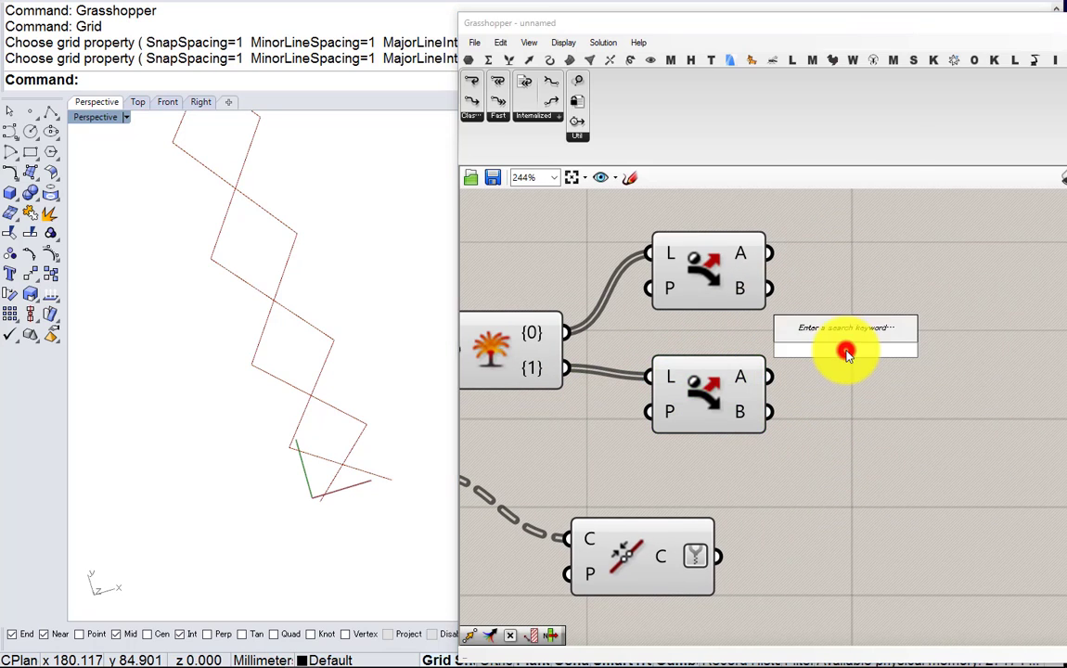
{"action": "type", "text": "weave"}
{"action": "left_click", "coordinate": [786, 336]}
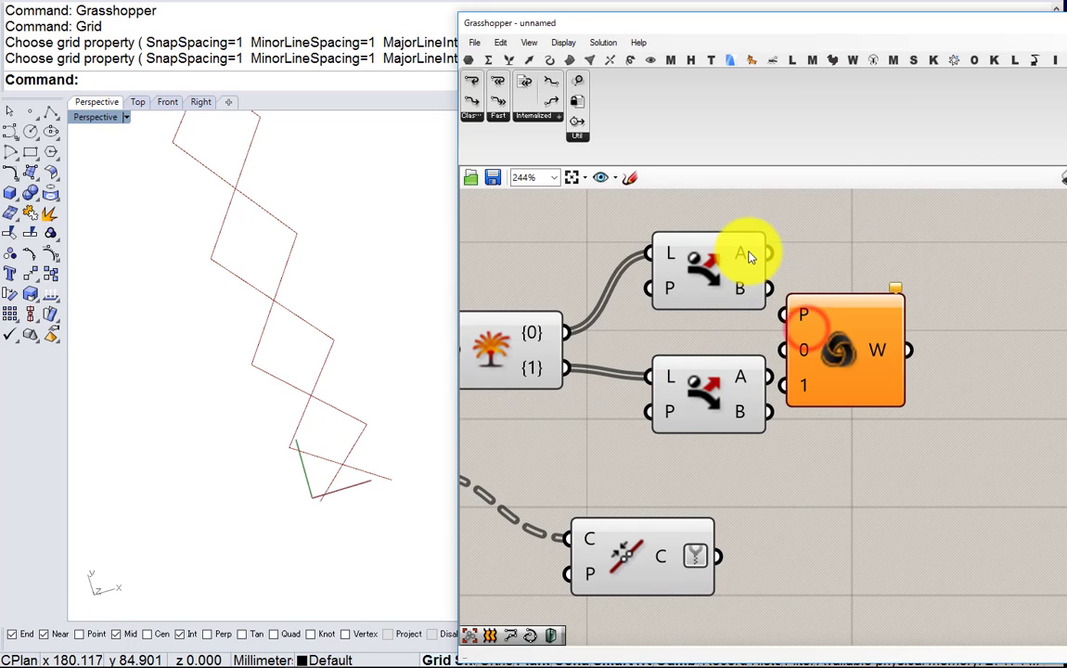
{"action": "left_click_drag", "start_coordinate": [816, 333], "coordinate": [854, 322]}
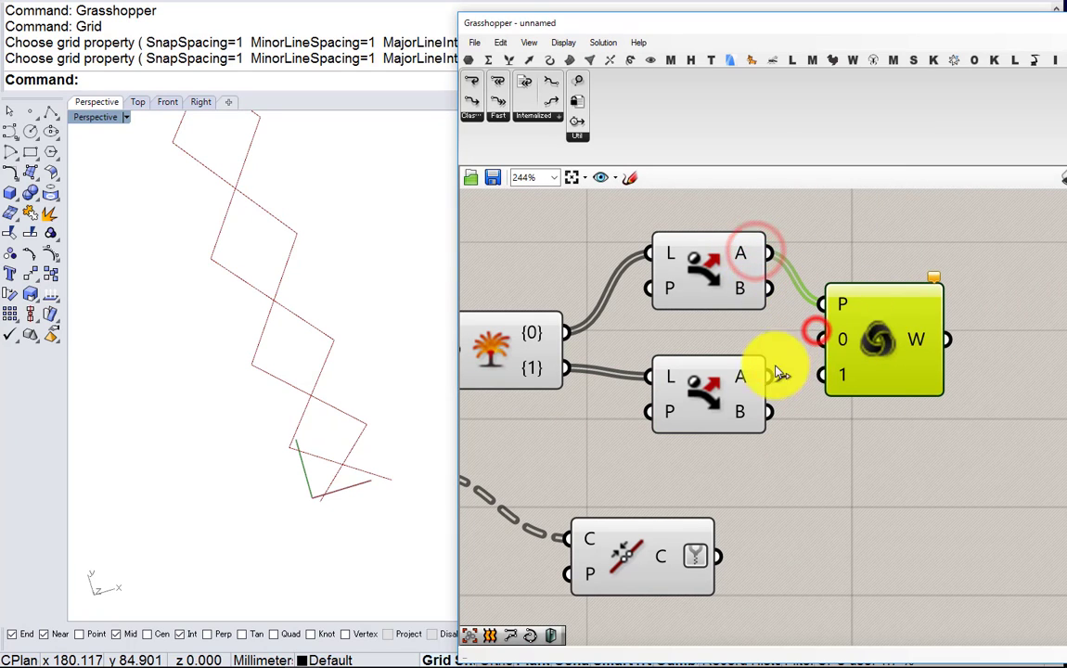
{"action": "right_click", "coordinate": [839, 302]}
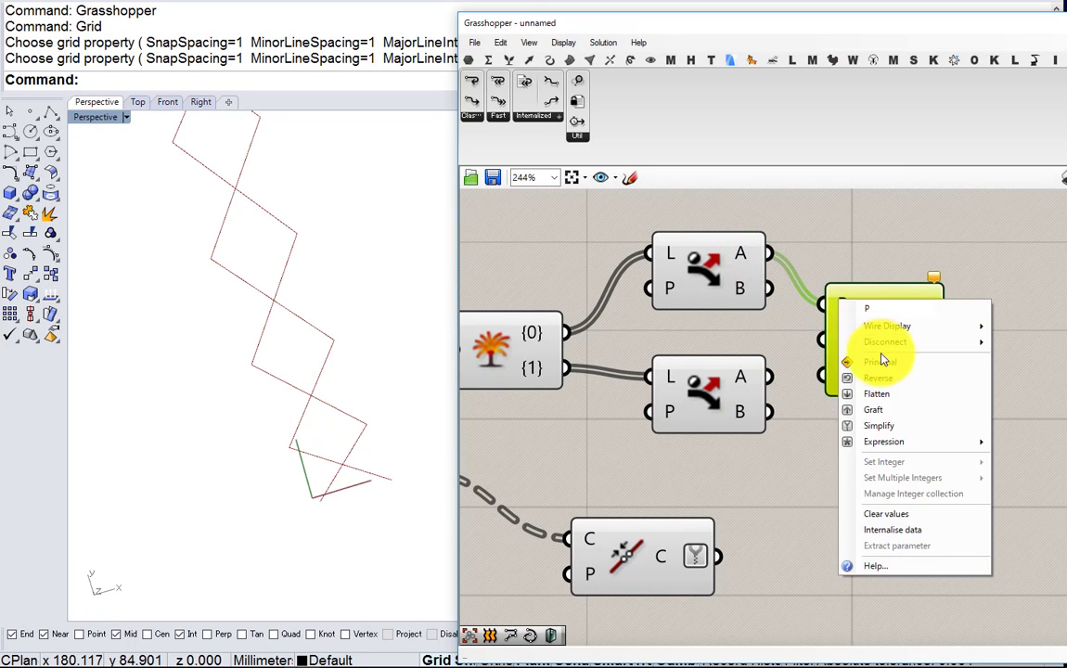
{"action": "left_click", "coordinate": [881, 341]}
{"action": "left_click", "coordinate": [812, 345]}
Feed Weave with the upper Dispatch's list A as stream 0 and the lower Dispatch's list B as stream 1
{"action": "left_click_drag", "start_coordinate": [762, 250], "coordinate": [821, 339]}
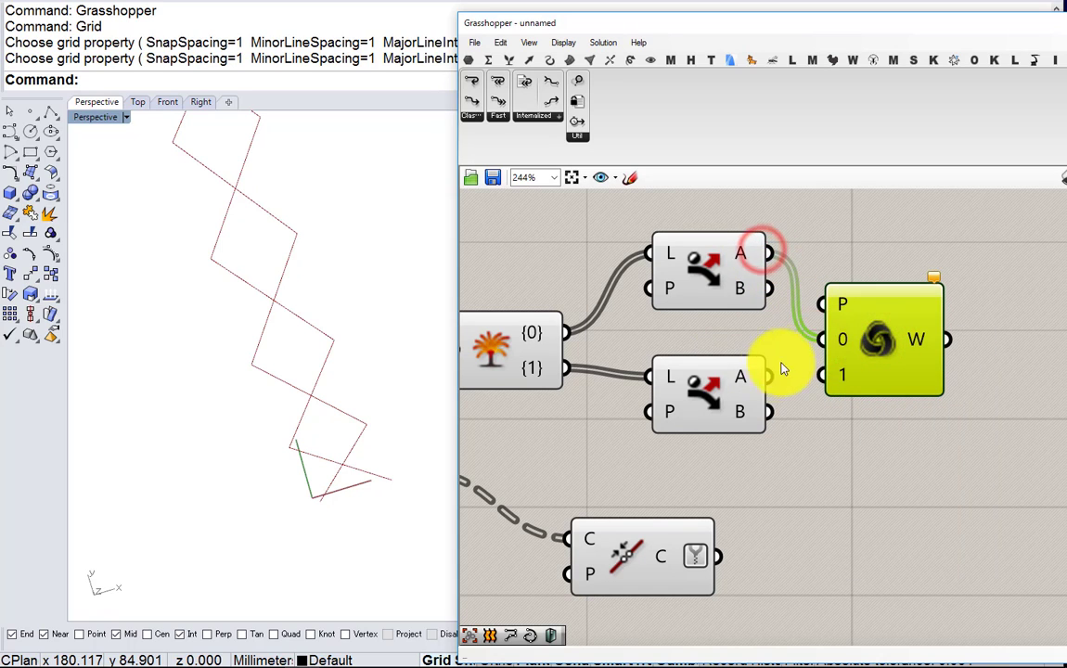
{"action": "left_click_drag", "start_coordinate": [767, 376], "coordinate": [823, 373]}
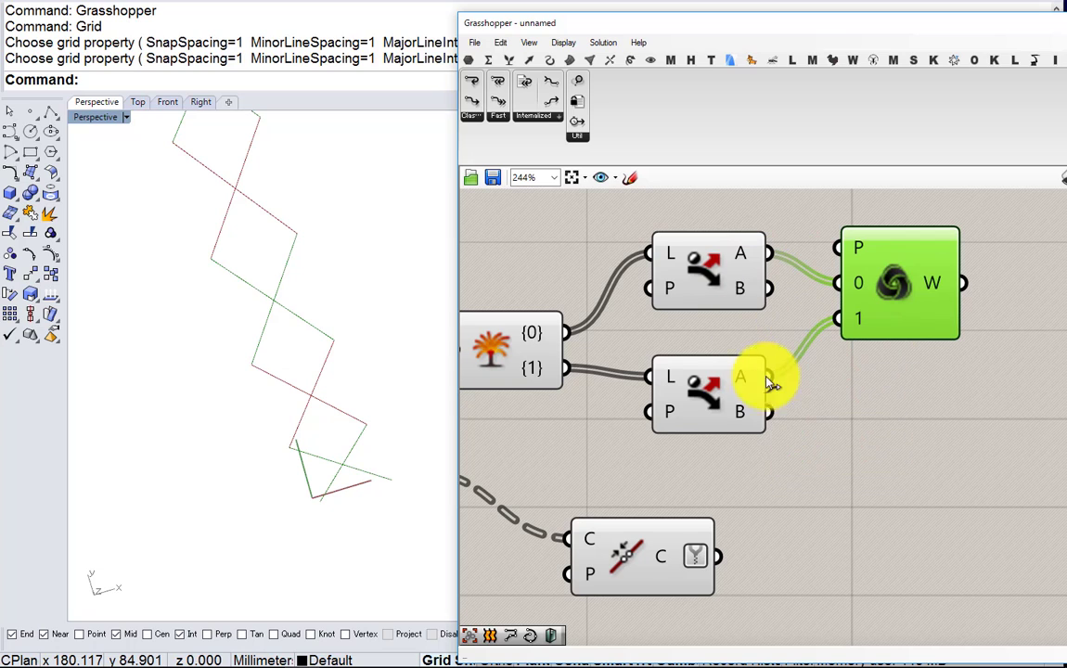
{"action": "left_click_drag", "start_coordinate": [787, 405], "coordinate": [896, 295]}
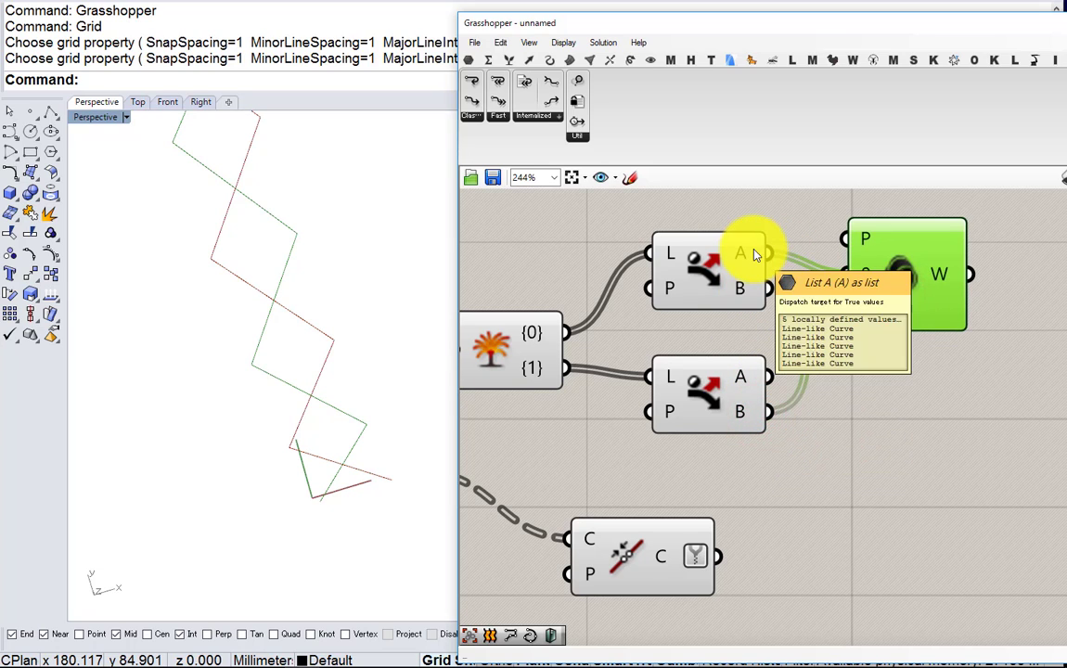
Duplicate Weave below the first, with the lower Dispatch's list A as stream 0 and the upper Dispatch's list B as stream 1
{"action": "left_click_drag", "start_coordinate": [898, 279], "coordinate": [956, 397]}
{"action": "left_click_drag", "start_coordinate": [852, 399], "coordinate": [882, 395]}
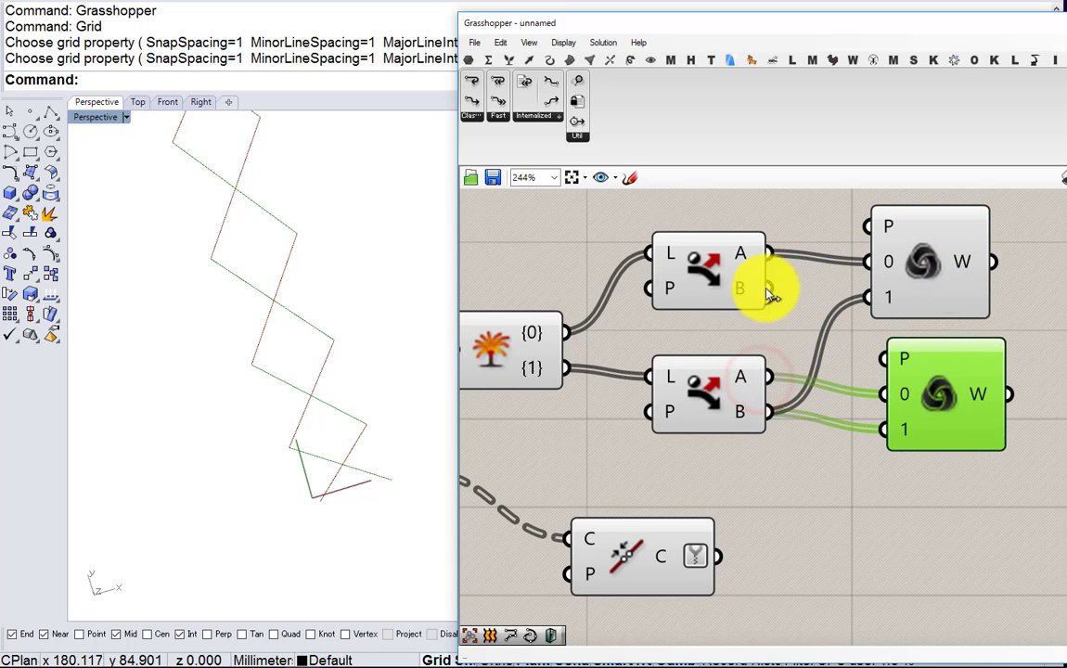
{"action": "left_click_drag", "start_coordinate": [767, 288], "coordinate": [886, 441]}
{"action": "right_click_drag", "start_coordinate": [918, 425], "coordinate": [770, 433]}
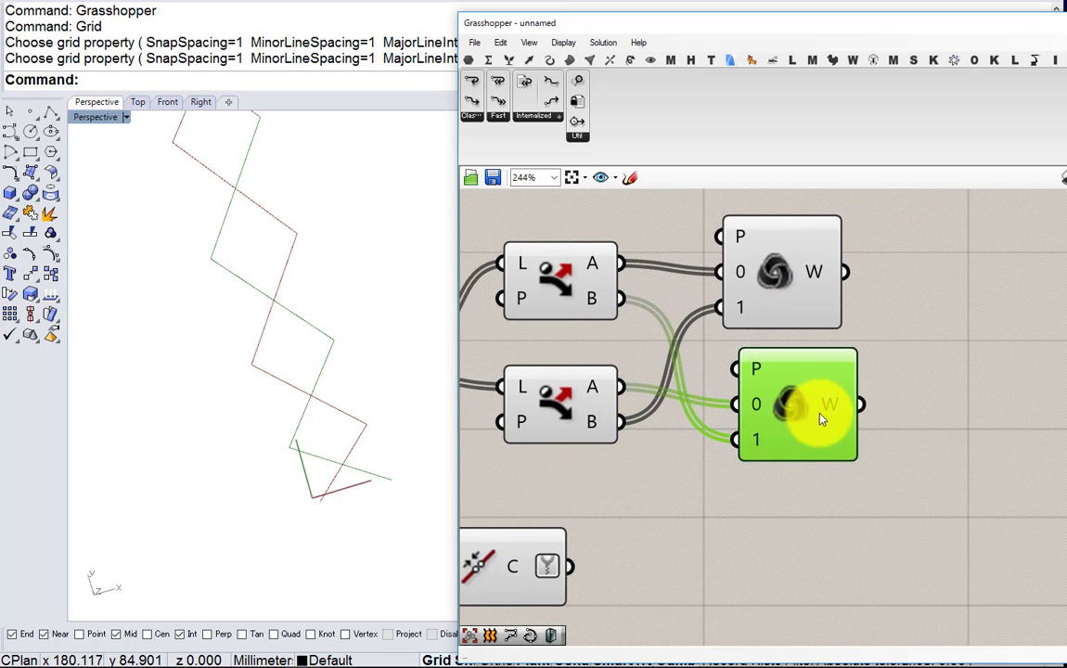
{"action": "left_click_drag", "start_coordinate": [822, 399], "coordinate": [787, 388]}
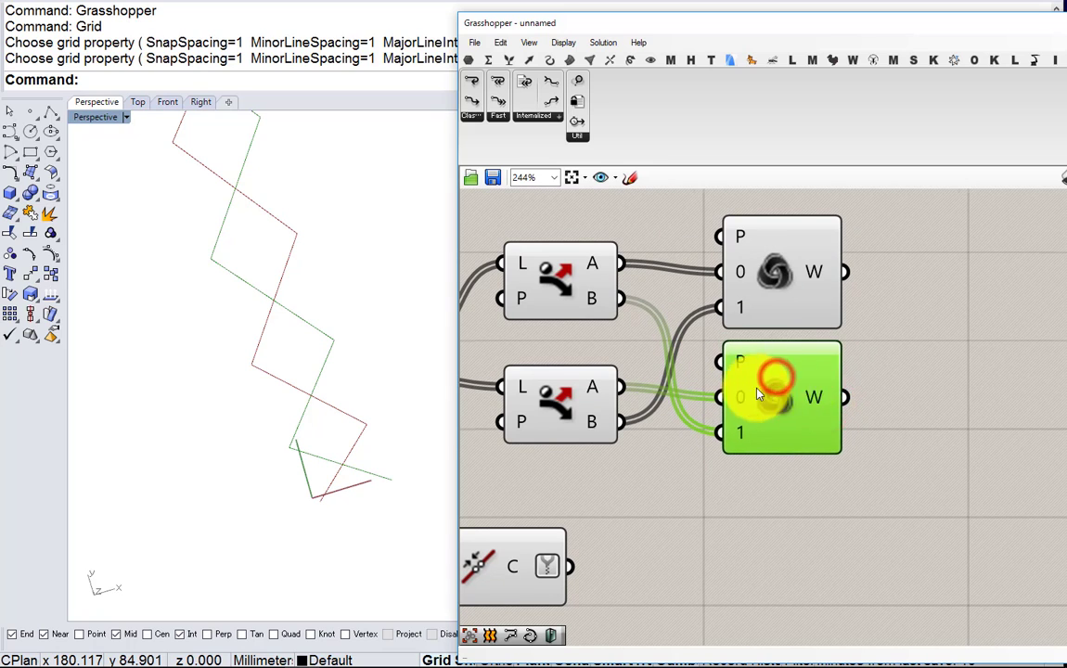
Add a Merge component with the upper Weave's output as D1 and the lower Weave's output as D2
{"action": "right_click_drag", "start_coordinate": [758, 389], "coordinate": [666, 391]}
{"action": "scroll", "coordinate": [821, 397], "scroll_direction": "down", "scroll_amount": 3}
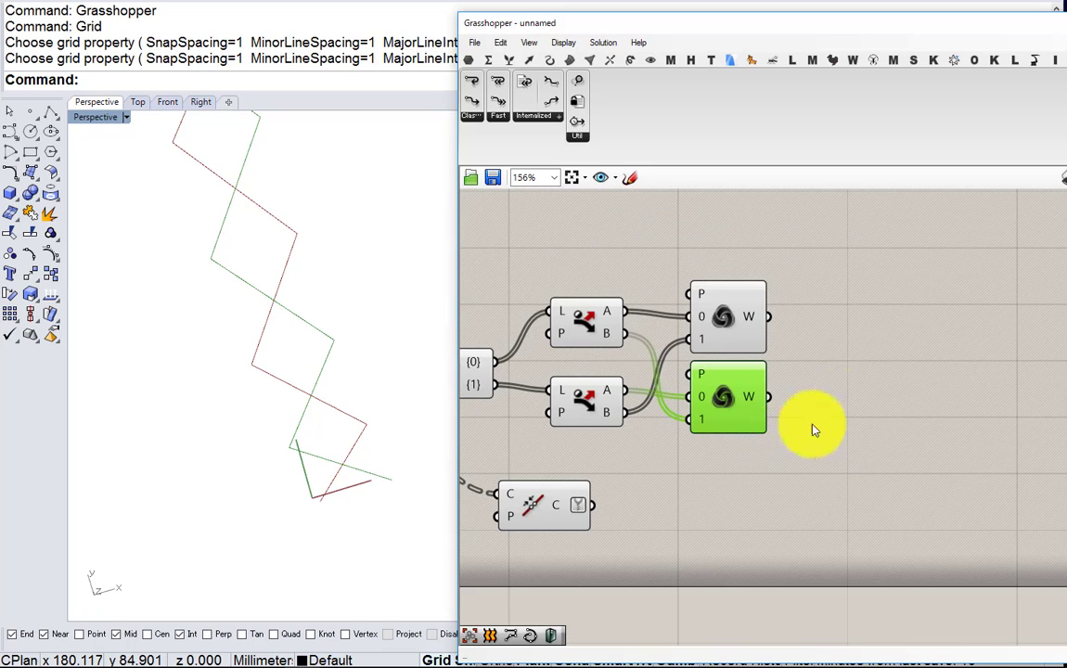
{"action": "double_click", "coordinate": [845, 384]}
{"action": "type", "text": "m"}
{"action": "left_click", "coordinate": [803, 368]}
{"action": "left_click_drag", "start_coordinate": [766, 314], "coordinate": [870, 360]}
{"action": "mouse_move", "coordinate": [861, 371]}
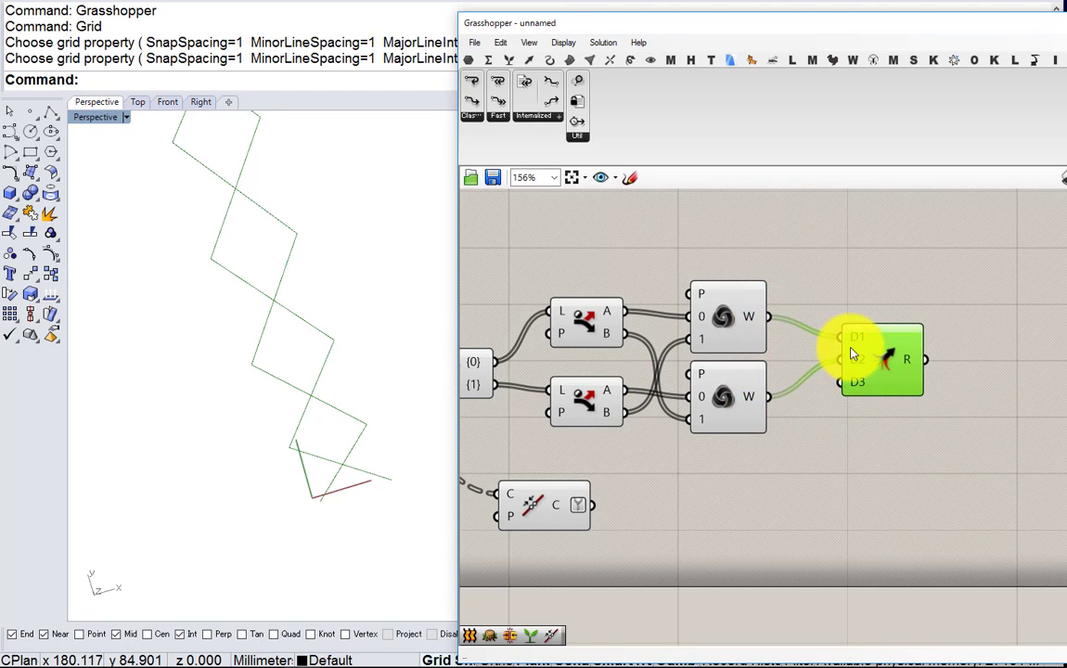
Graft and simplify the W outputs of both Weave components
{"action": "right_click", "coordinate": [760, 327]}
{"action": "left_click", "coordinate": [794, 416]}
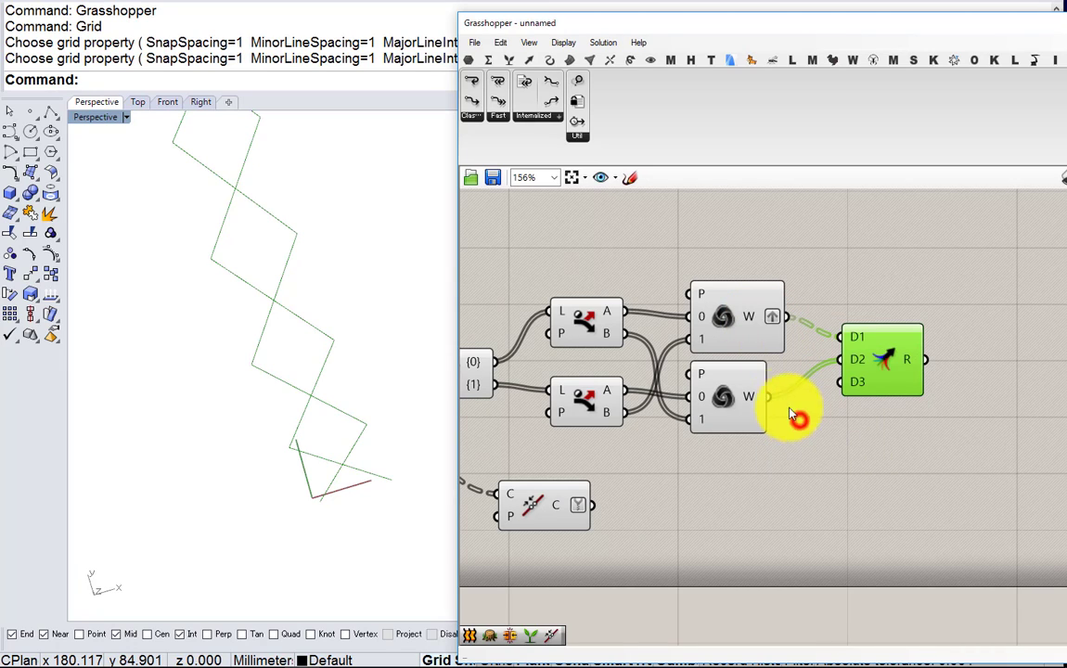
{"action": "right_click", "coordinate": [760, 397]}
{"action": "left_click", "coordinate": [794, 488]}
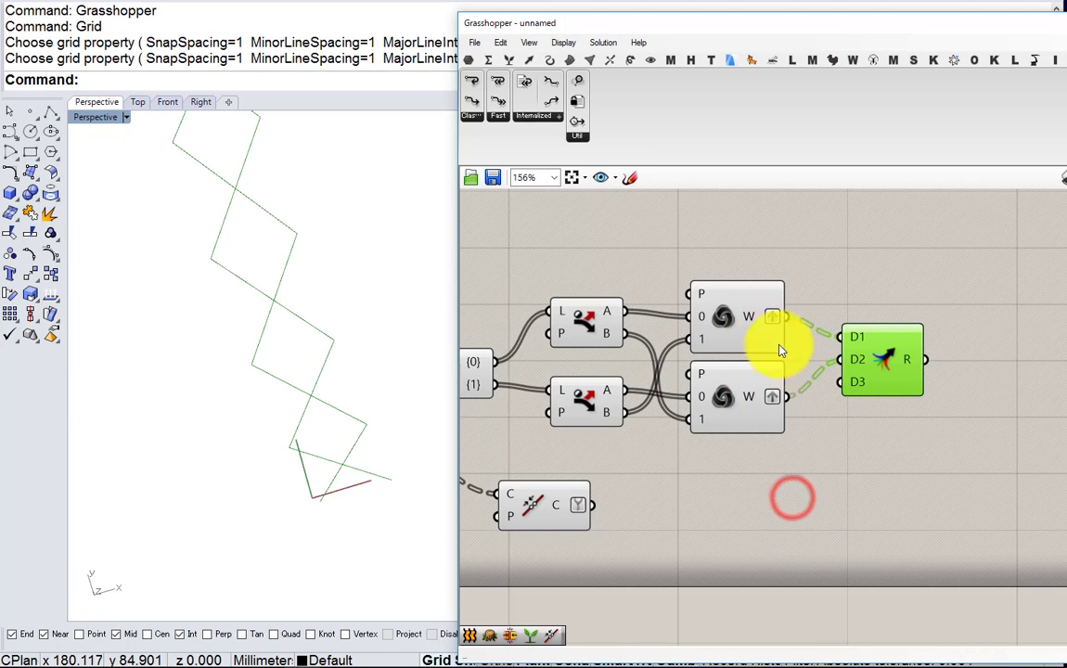
{"action": "right_click", "coordinate": [759, 327]}
{"action": "left_click", "coordinate": [796, 433]}
{"action": "right_click", "coordinate": [754, 399]}
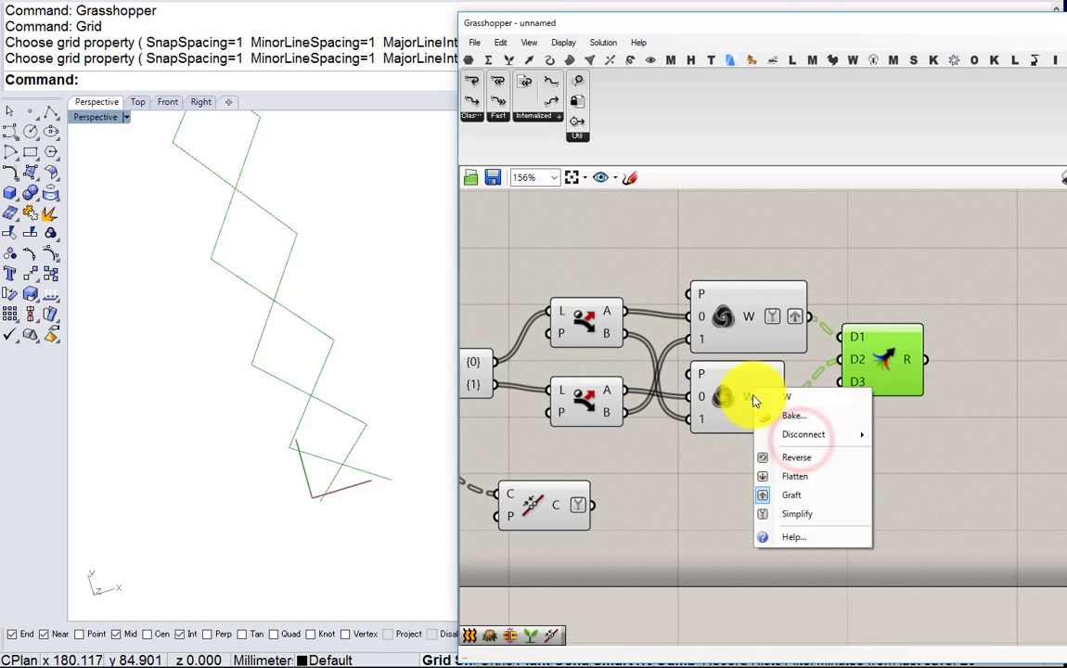
{"action": "left_click", "coordinate": [780, 513]}
Add a Flip Matrix component beside Merge and feed it the merged result
{"action": "right_click_drag", "start_coordinate": [903, 397], "coordinate": [719, 401]}
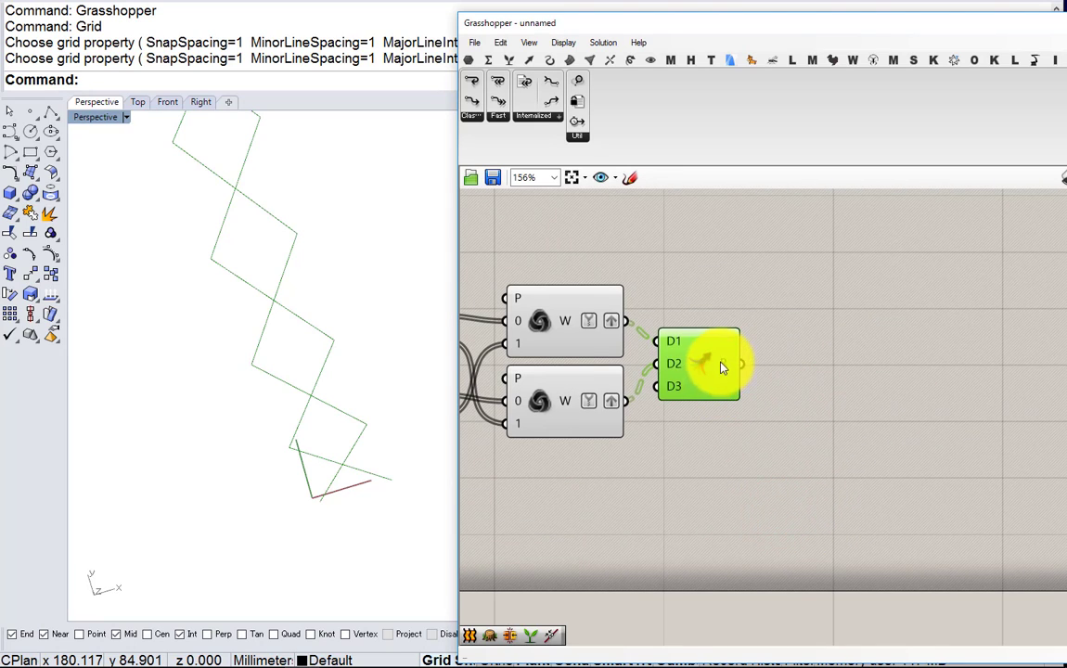
{"action": "double_click", "coordinate": [795, 371]}
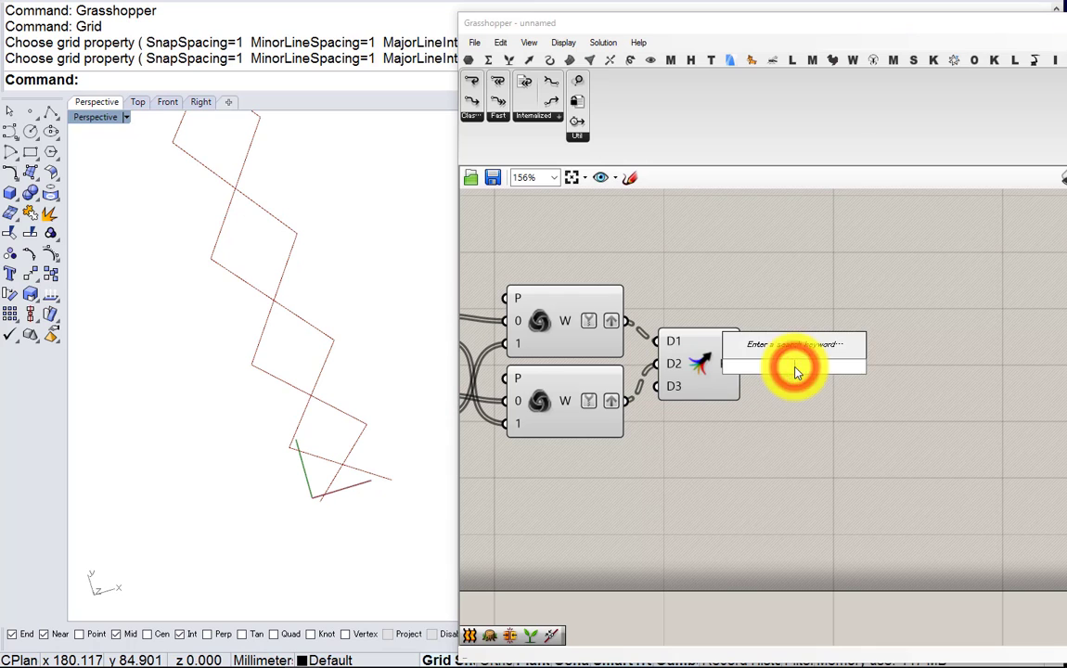
{"action": "type", "text": "flip"}
{"action": "left_click", "coordinate": [778, 322]}
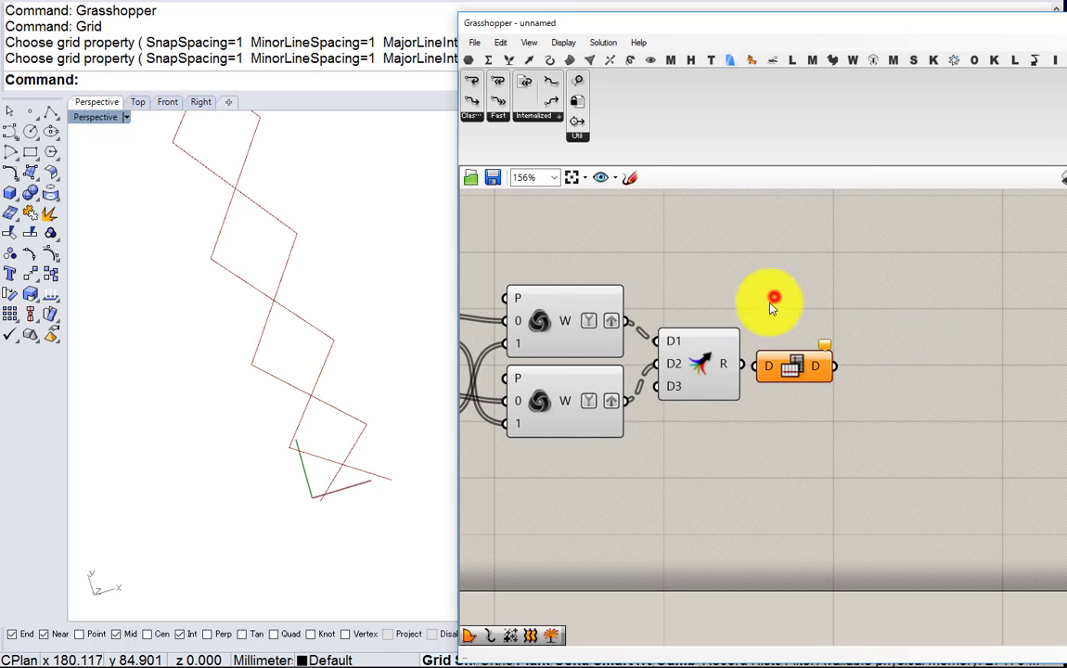
{"action": "scroll", "coordinate": [747, 343], "scroll_direction": "up", "scroll_amount": 1}
{"action": "left_click_drag", "start_coordinate": [728, 366], "coordinate": [769, 373]}
{"action": "left_click_drag", "start_coordinate": [810, 378], "coordinate": [826, 376]}
{"action": "mouse_move", "coordinate": [848, 371]}
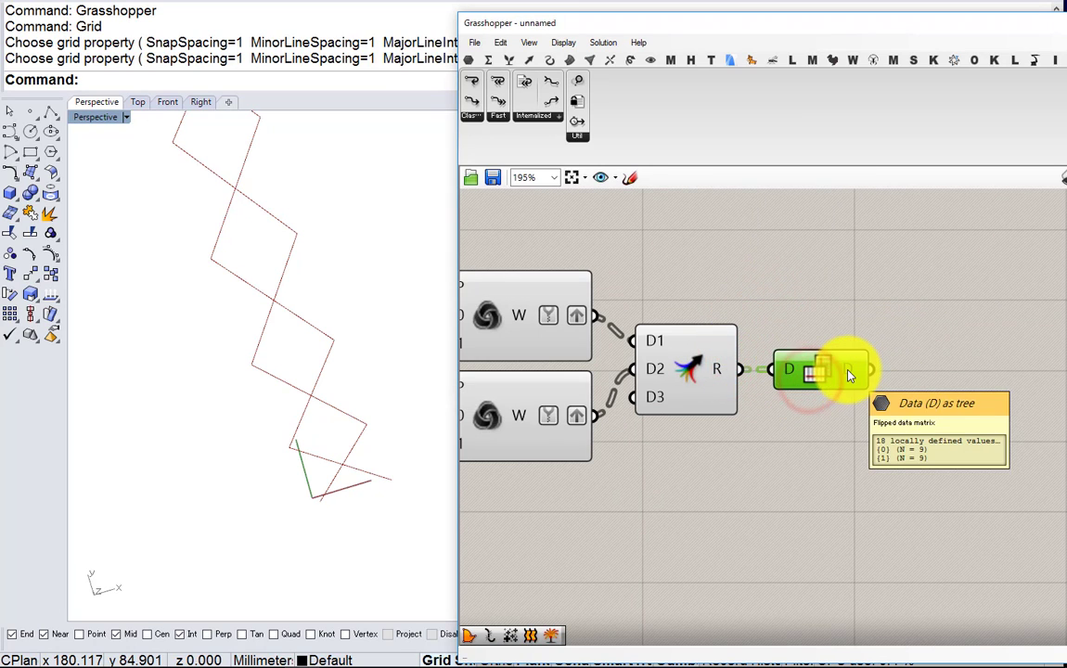
Feed Join Curves with the Flip Matrix output and turn off the preview of the upstream Dispatch, Weave, Merge and Flip Matrix components
{"action": "scroll", "coordinate": [849, 375], "scroll_direction": "down", "scroll_amount": 3}
{"action": "left_click_drag", "start_coordinate": [545, 462], "coordinate": [929, 393]}
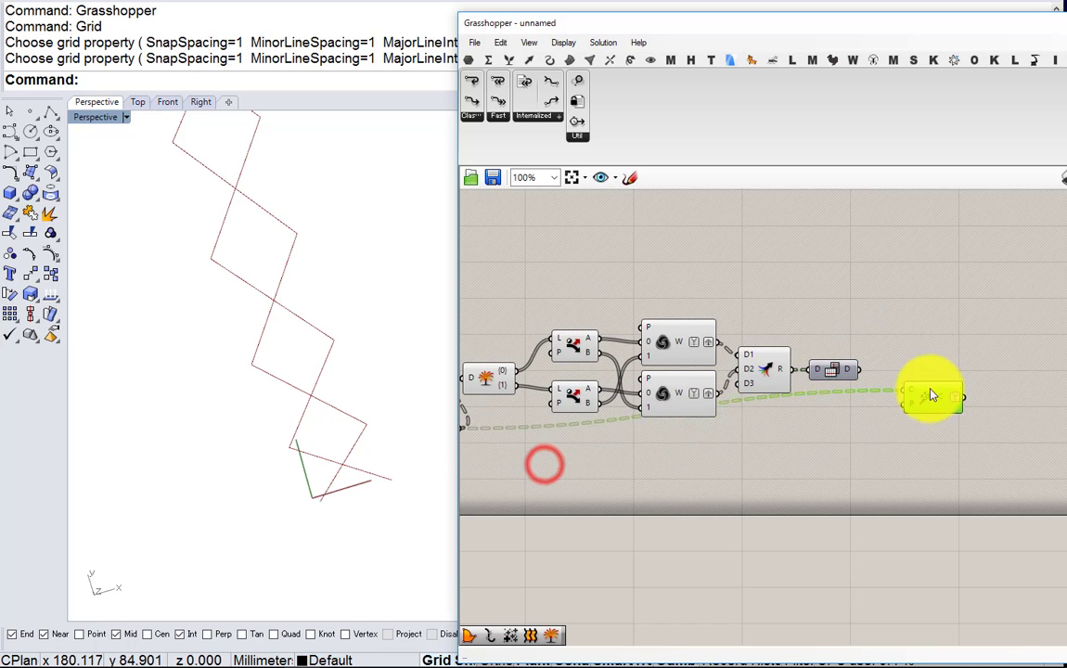
{"action": "scroll", "coordinate": [929, 394], "scroll_direction": "up", "scroll_amount": 3}
{"action": "left_click_drag", "start_coordinate": [810, 365], "coordinate": [946, 394]}
{"action": "scroll", "coordinate": [928, 399], "scroll_direction": "down", "scroll_amount": 3}
{"action": "left_click_drag", "start_coordinate": [855, 433], "coordinate": [505, 295]}
{"action": "scroll", "coordinate": [745, 369], "scroll_direction": "up", "scroll_amount": 2}
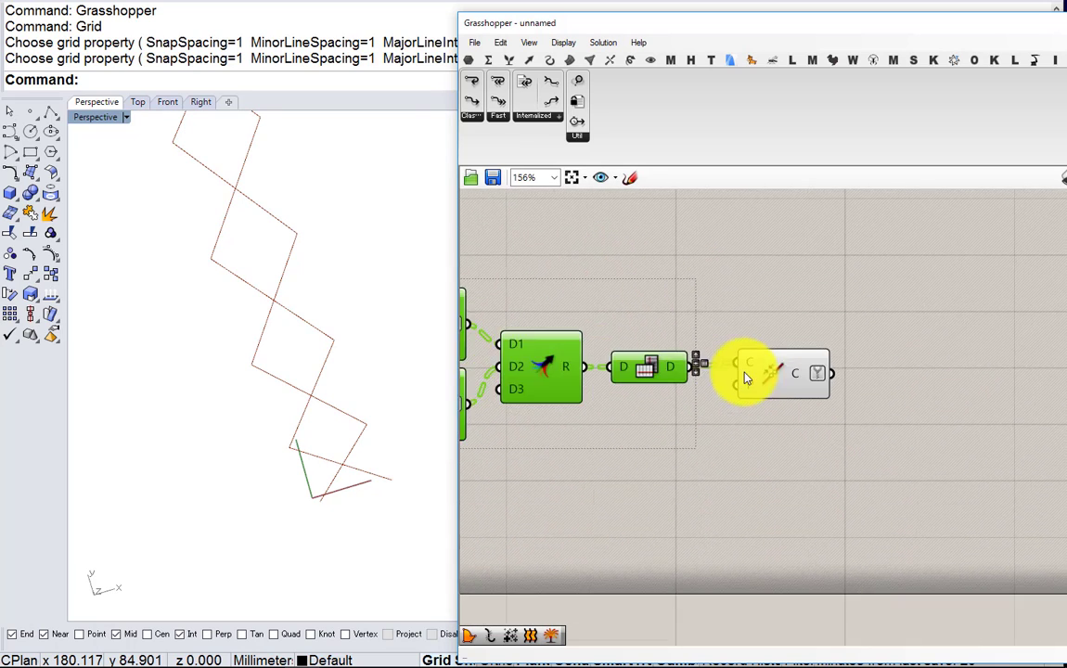
{"action": "left_click", "coordinate": [789, 371]}
Add an Offset Curve component beside Join Curves and feed it the joined curves
{"action": "right_click_drag", "start_coordinate": [369, 433], "coordinate": [407, 365]}
{"action": "right_click_drag", "start_coordinate": [804, 416], "coordinate": [652, 427]}
{"action": "scroll", "coordinate": [687, 428], "scroll_direction": "up", "scroll_amount": 1}
{"action": "double_click", "coordinate": [758, 393]}
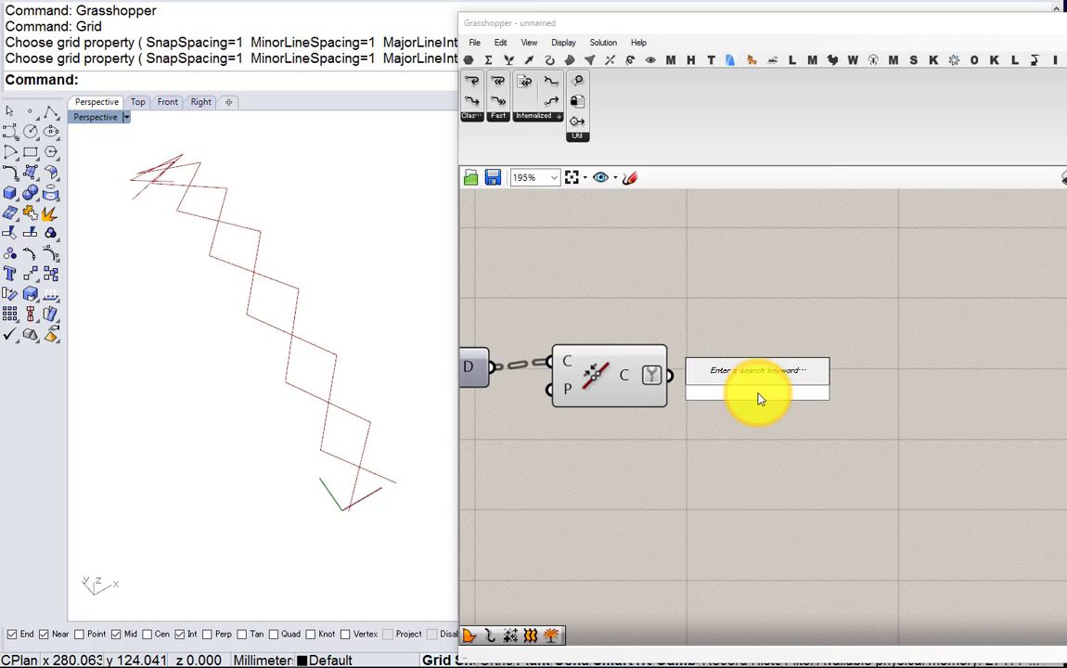
{"action": "type", "text": "offset"}
{"action": "left_click", "coordinate": [734, 373]}
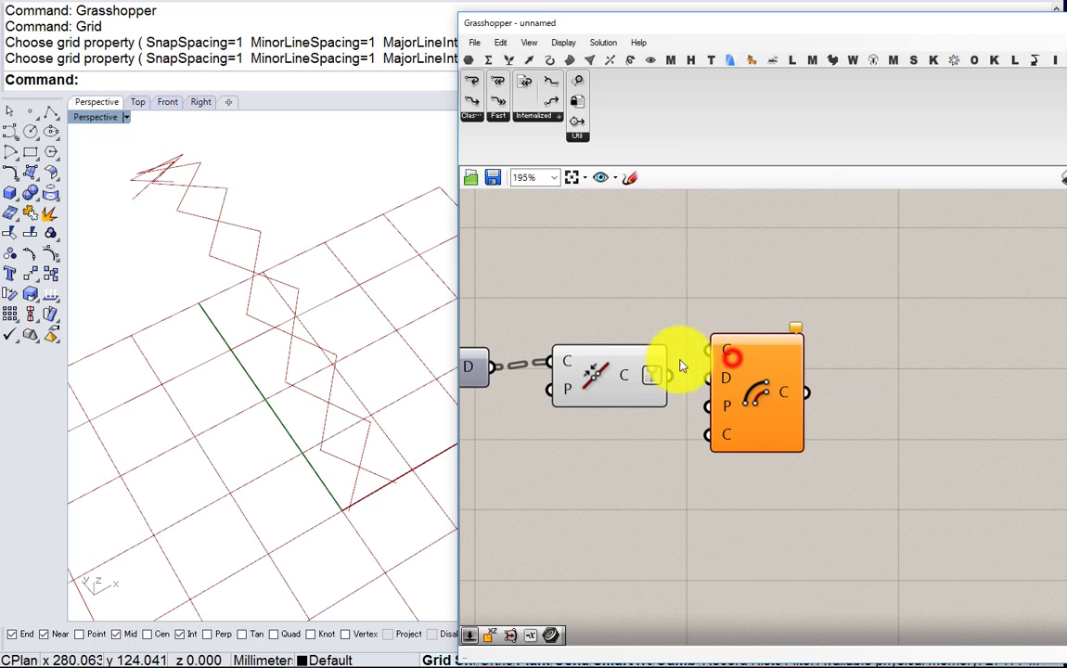
{"action": "scroll", "coordinate": [677, 362], "scroll_direction": "up", "scroll_amount": 2}
{"action": "left_click_drag", "start_coordinate": [668, 378], "coordinate": [890, 455]}
{"action": "scroll", "coordinate": [734, 427], "scroll_direction": "down", "scroll_amount": 2}
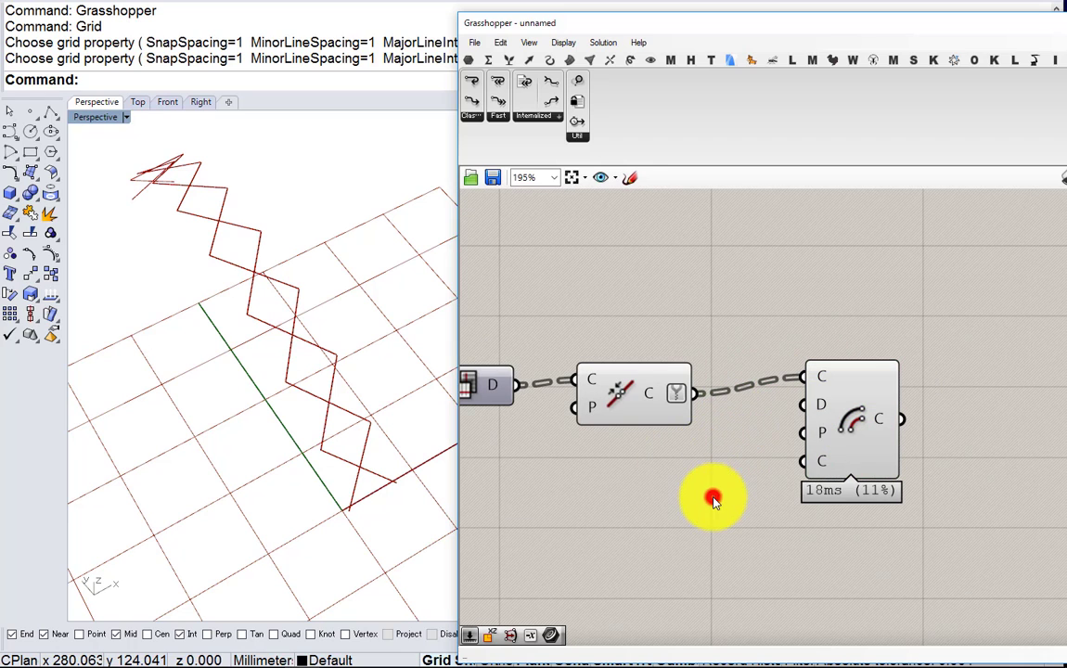
{"action": "double_click", "coordinate": [715, 495]}
{"action": "type", "text": "1"}
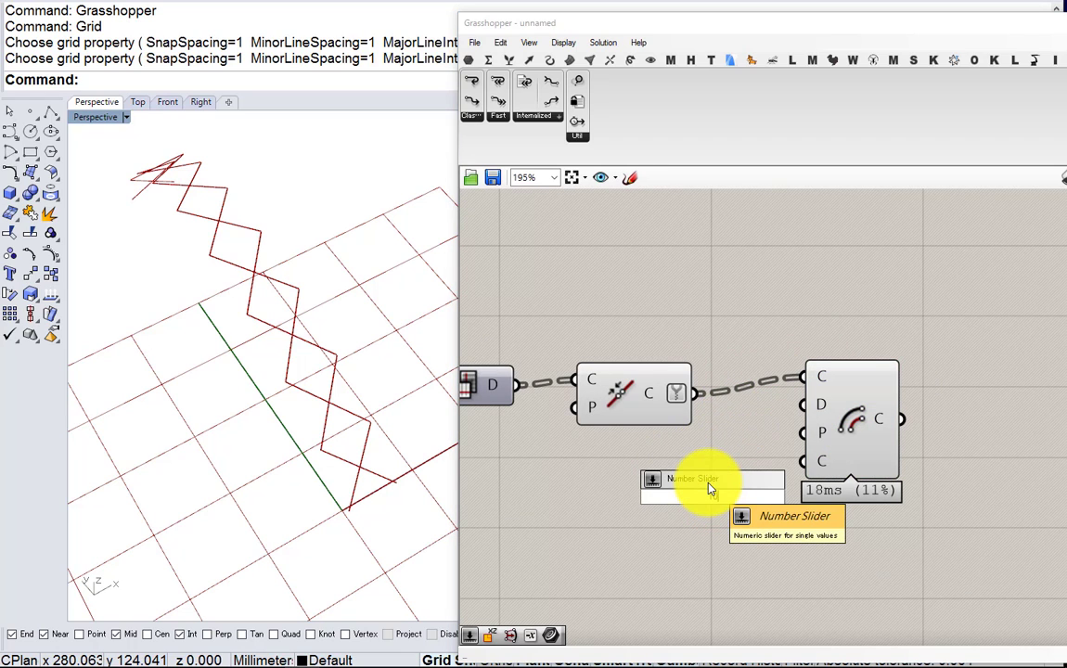
{"action": "key", "text": "Return"}
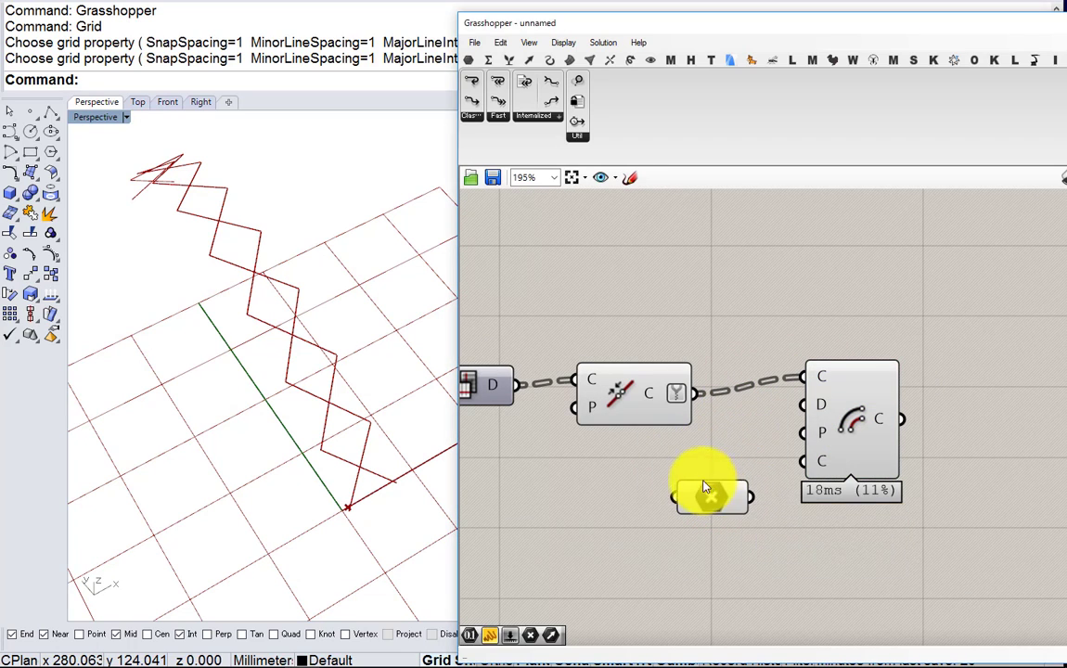
{"action": "key", "text": "Delete"}
Add a number slider set to 10.0 as the offset distance and place it below Flip Matrix and Join Curves
{"action": "double_click", "coordinate": [690, 502]}
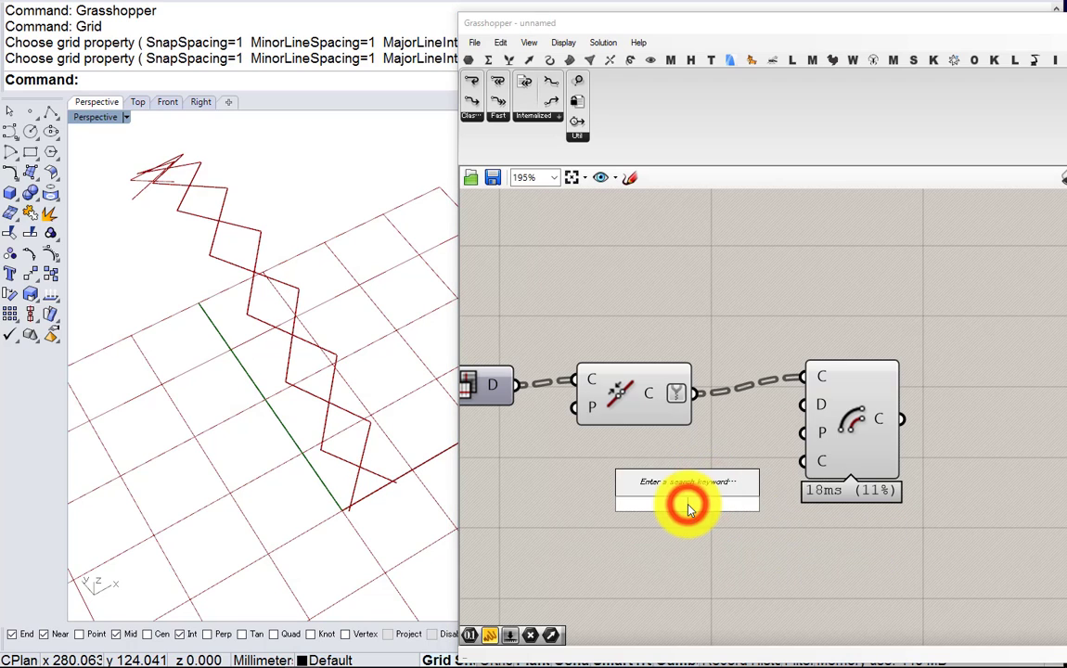
{"action": "key", "text": "Return"}
{"action": "left_click", "coordinate": [748, 504]}
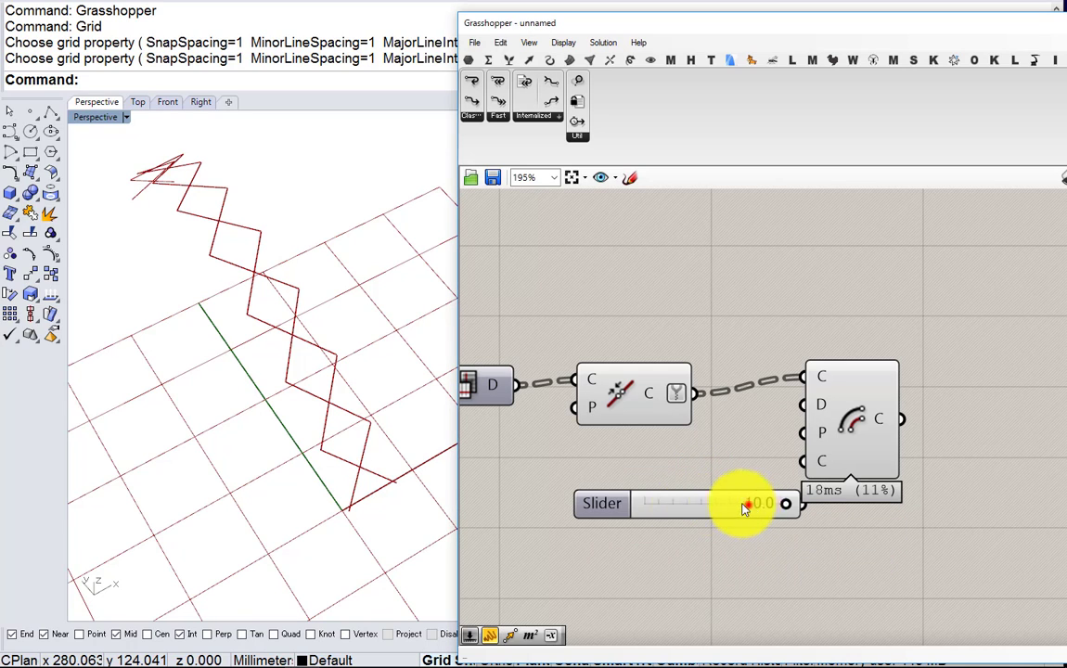
{"action": "scroll", "coordinate": [745, 492], "scroll_direction": "up", "scroll_amount": 3}
{"action": "left_click_drag", "start_coordinate": [815, 407], "coordinate": [833, 364]}
{"action": "left_click", "coordinate": [880, 384]}
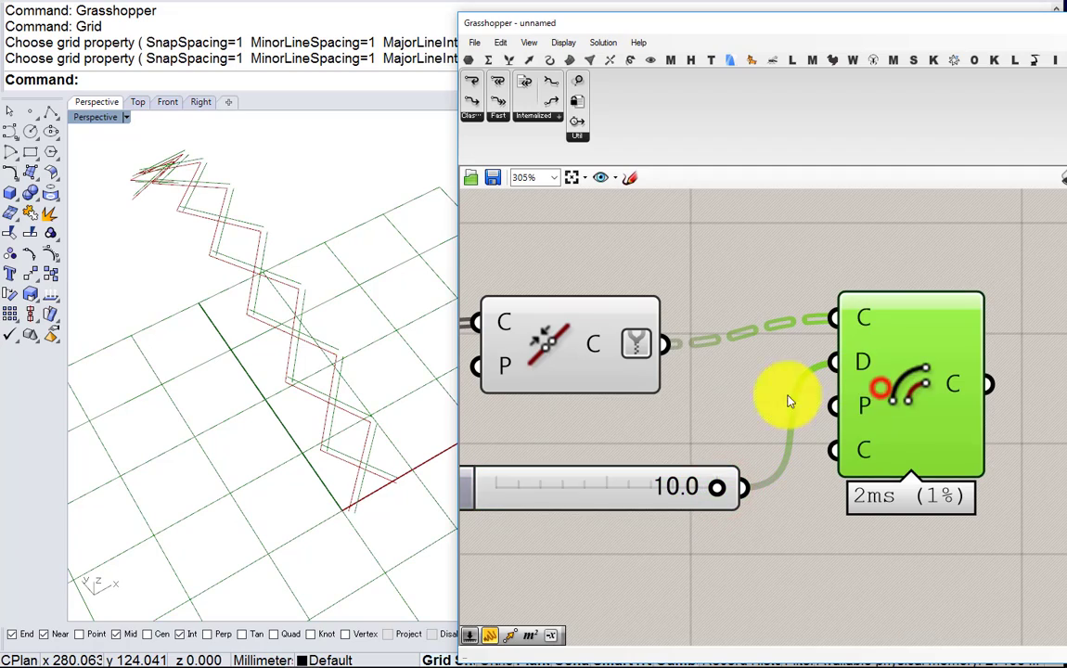
{"action": "right_click_drag", "start_coordinate": [306, 369], "coordinate": [445, 436]}
{"action": "scroll", "coordinate": [714, 357], "scroll_direction": "down", "scroll_amount": 3}
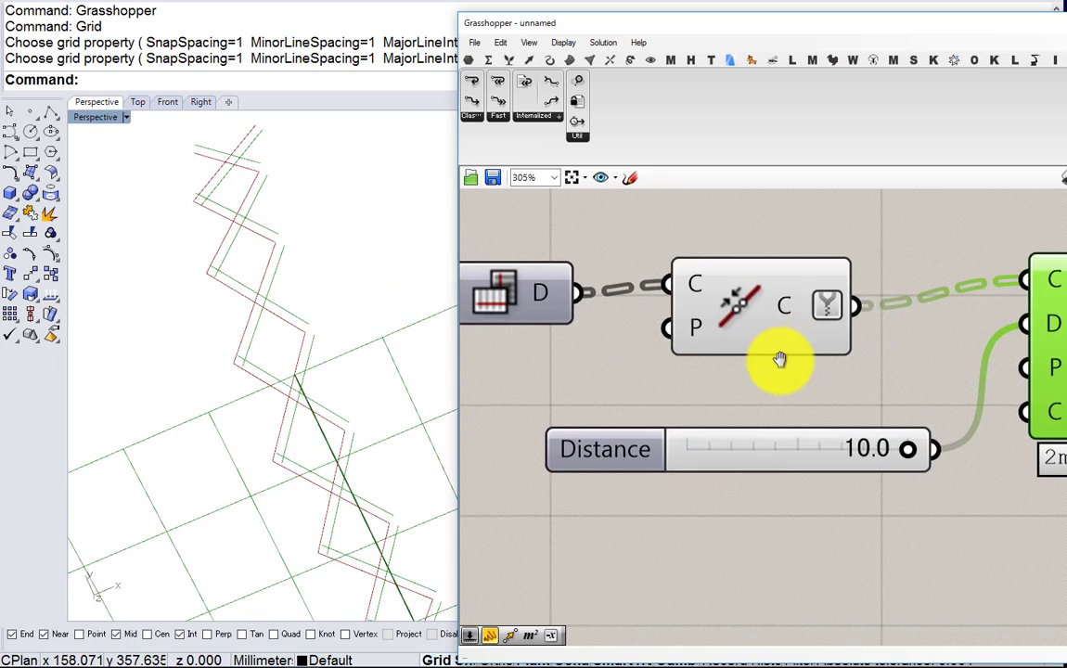
{"action": "left_click", "coordinate": [717, 411]}
{"action": "scroll", "coordinate": [555, 327], "scroll_direction": "up", "scroll_amount": 1}
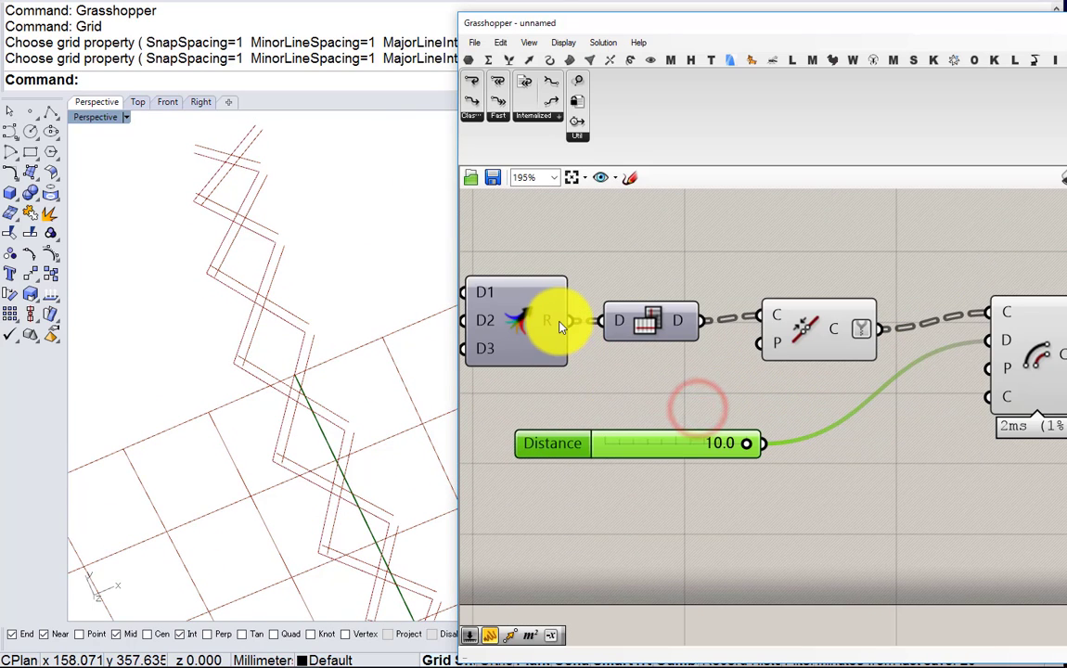
Replace Offset Curve with an Offset Loose component fed by the joined curves and the 10.0 distance slider
{"action": "mouse_move", "coordinate": [560, 327]}
{"action": "right_click_drag", "start_coordinate": [874, 281], "coordinate": [725, 285]}
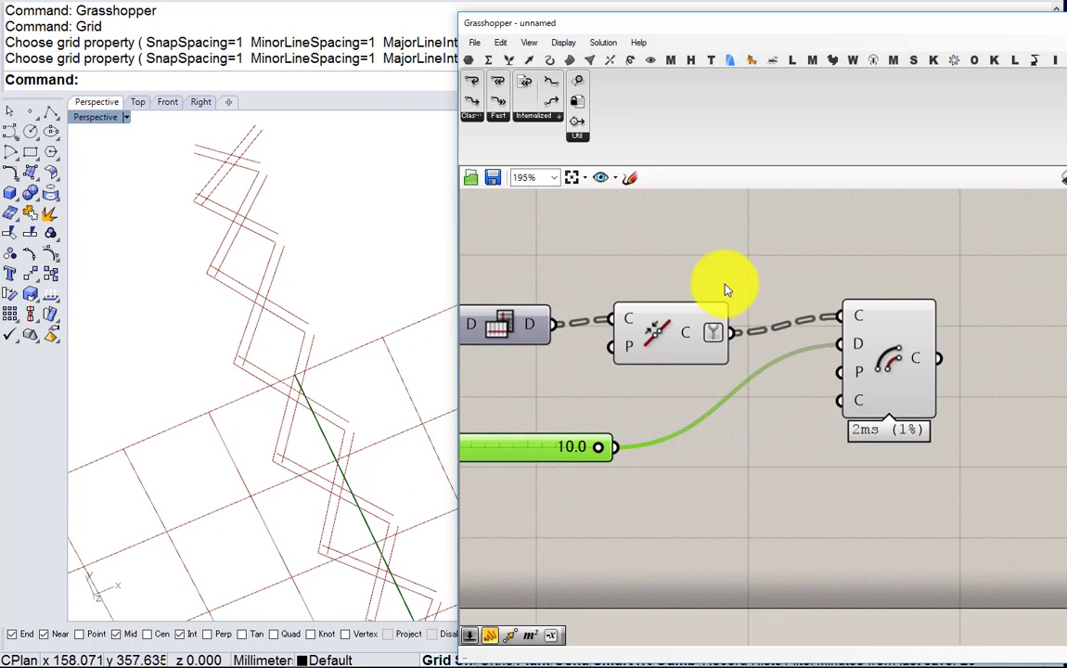
{"action": "double_click", "coordinate": [724, 285]}
{"action": "type", "text": "offset"}
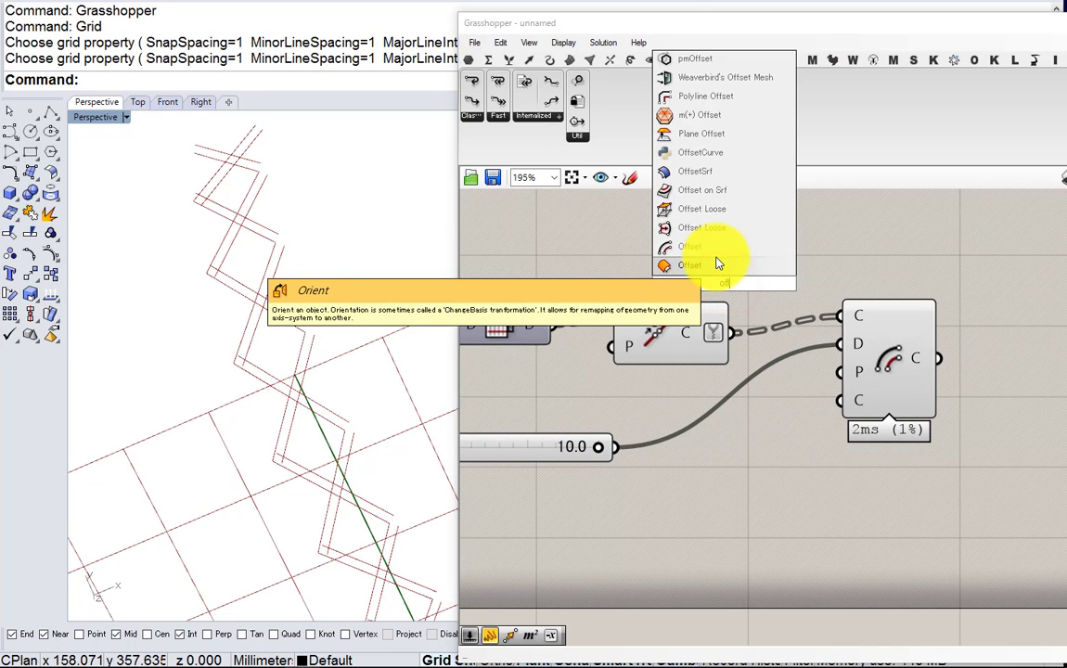
{"action": "left_click", "coordinate": [713, 262]}
{"action": "left_click_drag", "start_coordinate": [710, 260], "coordinate": [793, 401]}
{"action": "left_click_drag", "start_coordinate": [743, 332], "coordinate": [759, 397]}
{"action": "left_click_drag", "start_coordinate": [617, 446], "coordinate": [763, 425]}
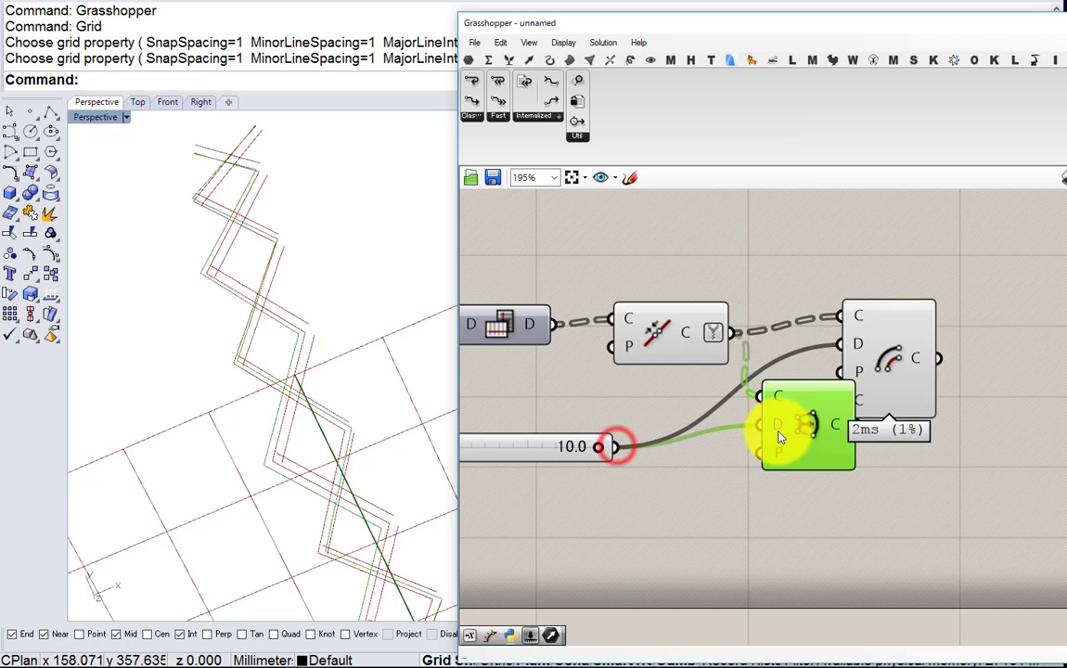
{"action": "left_click", "coordinate": [897, 376]}
{"action": "key", "text": "Delete"}
{"action": "right_click_drag", "start_coordinate": [400, 422], "coordinate": [418, 306]}
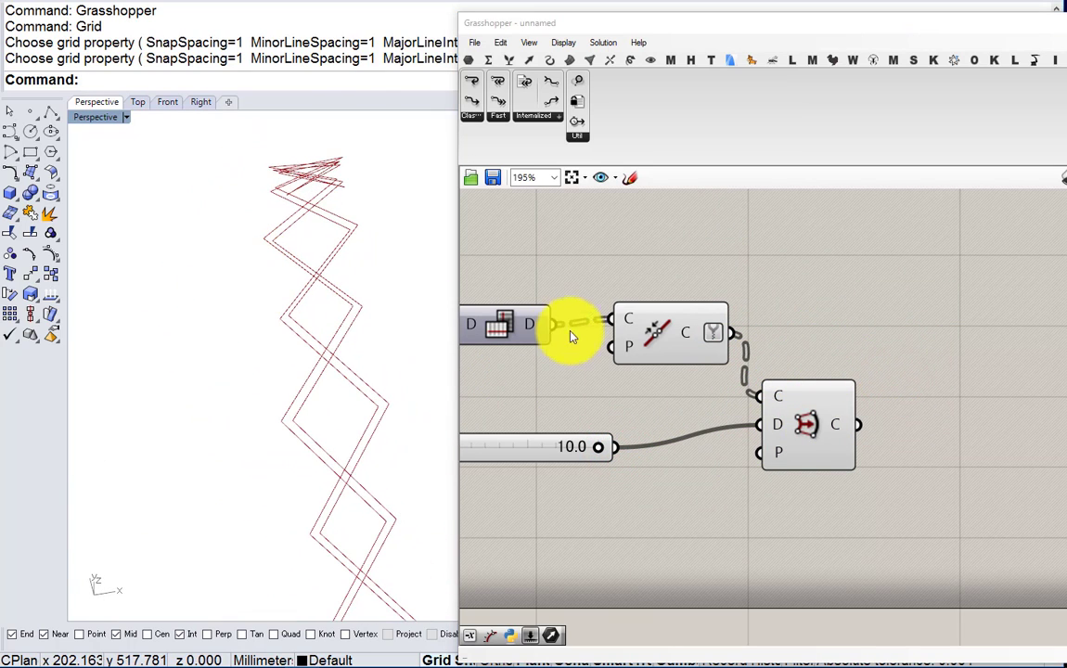
{"action": "left_click_drag", "start_coordinate": [807, 429], "coordinate": [833, 430]}
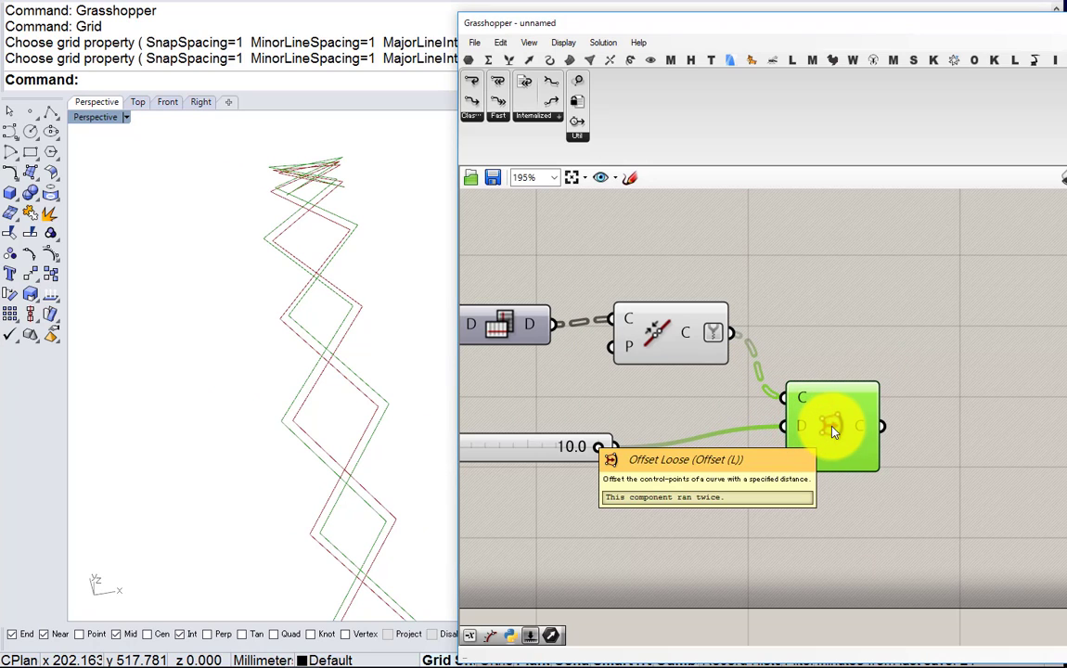
Add an XY Plane component and connect it to Offset Loose as the offset plane
{"action": "double_click", "coordinate": [714, 501]}
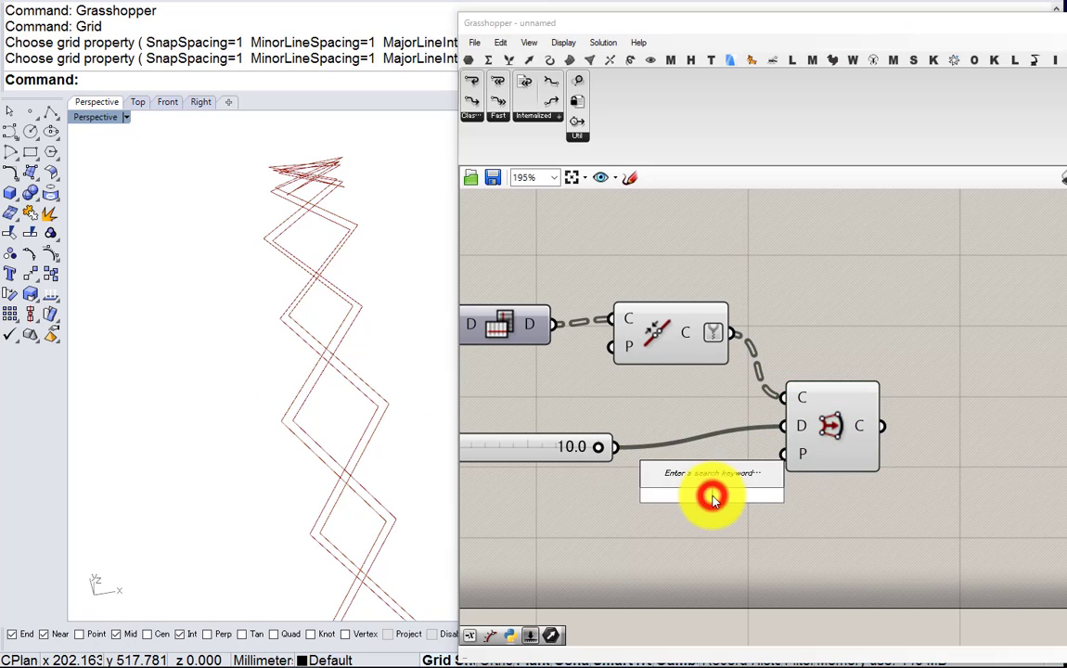
{"action": "type", "text": "xy"}
{"action": "left_click", "coordinate": [696, 477]}
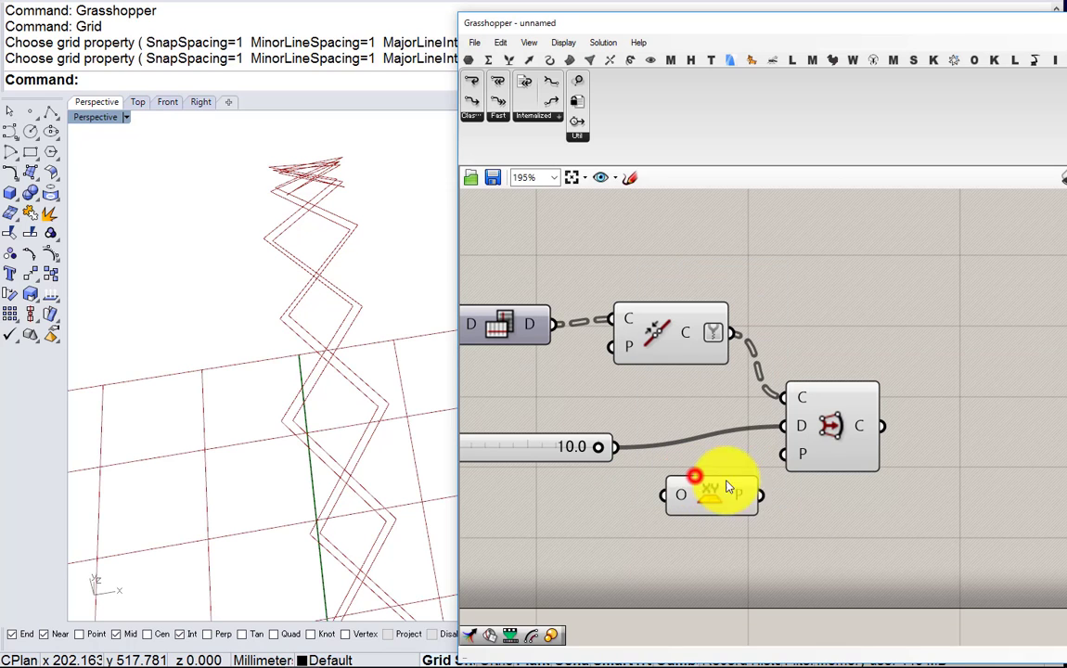
{"action": "left_click_drag", "start_coordinate": [761, 494], "coordinate": [785, 455]}
{"action": "right_click_drag", "start_coordinate": [371, 368], "coordinate": [358, 487]}
{"action": "left_click", "coordinate": [824, 429]}
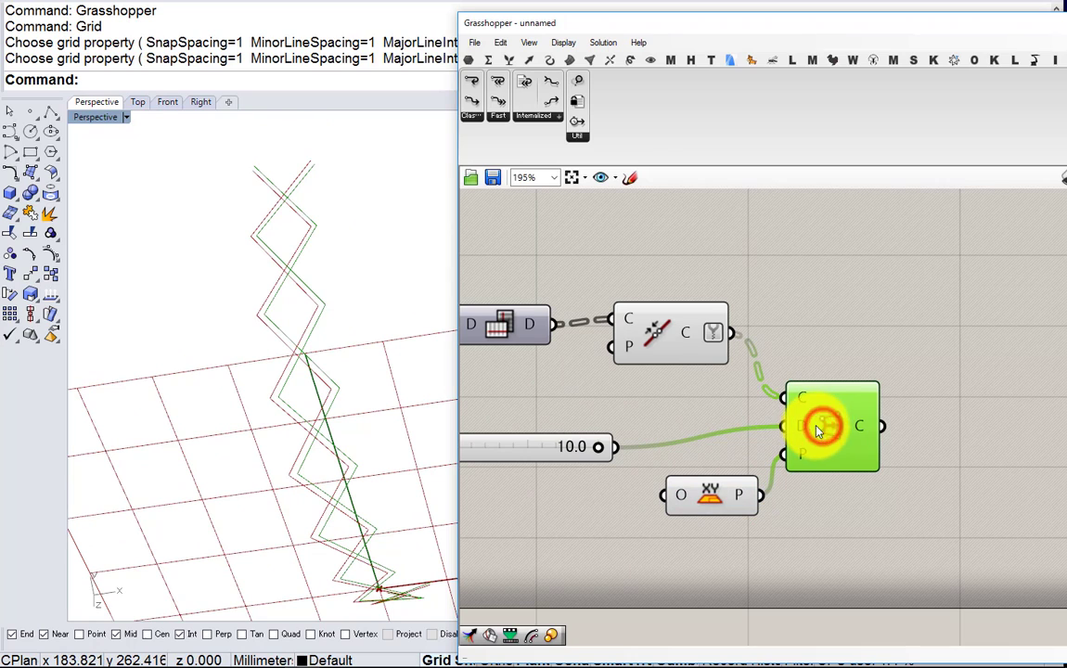
Feed Join Curves directly from the upper Weave's output and delete the Merge and Flip Matrix components
{"action": "scroll", "coordinate": [733, 376], "scroll_direction": "down", "scroll_amount": 2}
{"action": "scroll", "coordinate": [713, 359], "scroll_direction": "up", "scroll_amount": 2}
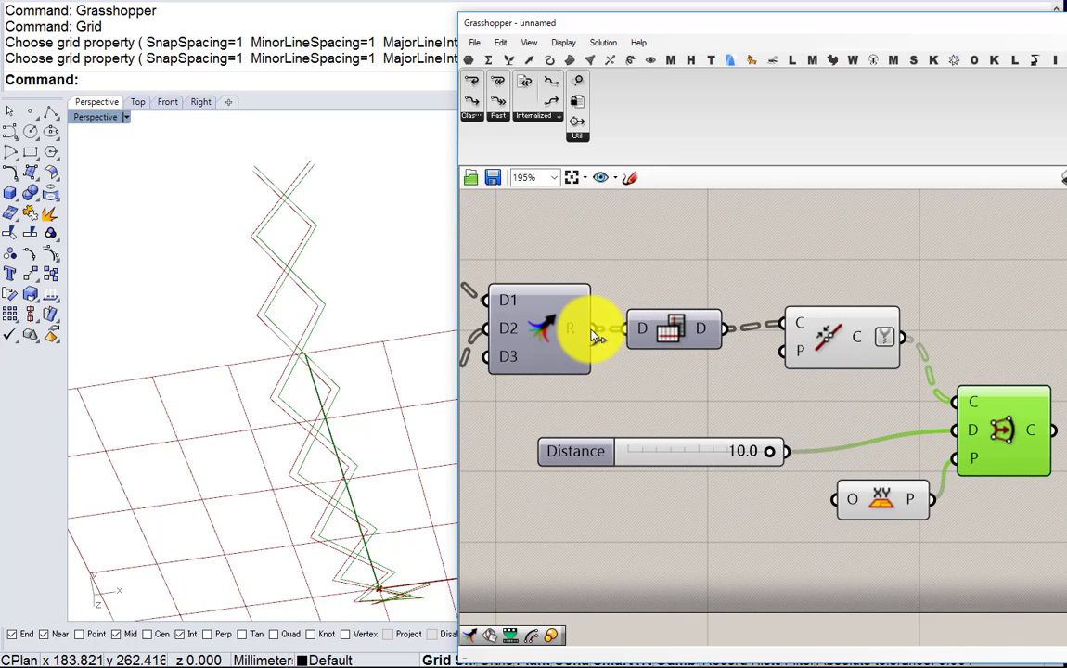
{"action": "scroll", "coordinate": [782, 322], "scroll_direction": "down", "scroll_amount": 2}
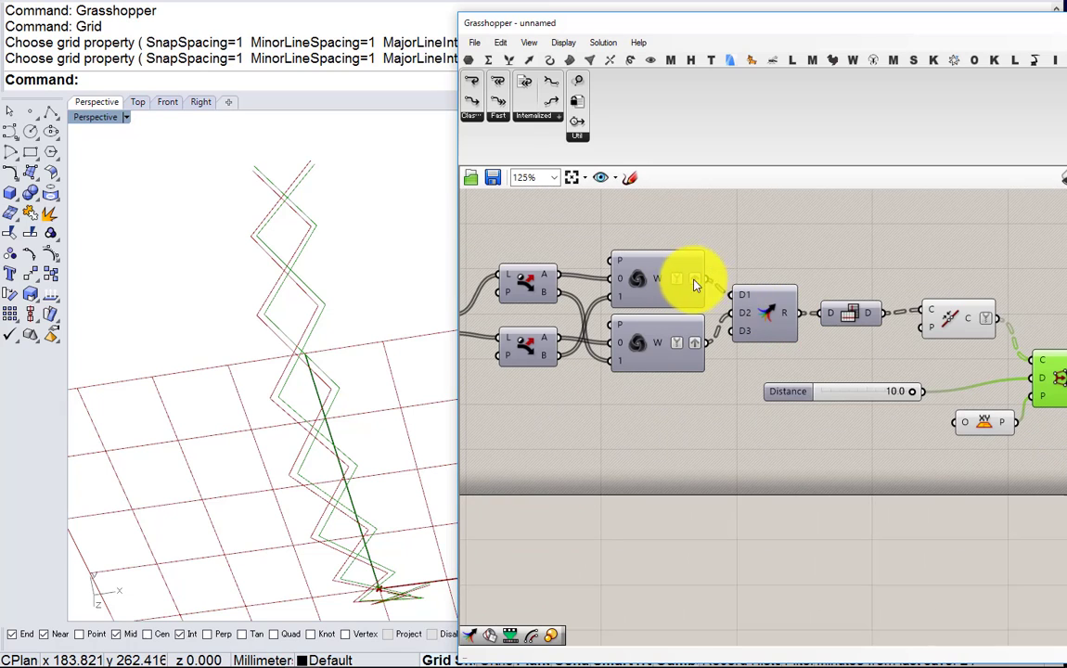
{"action": "left_click_drag", "start_coordinate": [708, 279], "coordinate": [916, 270]}
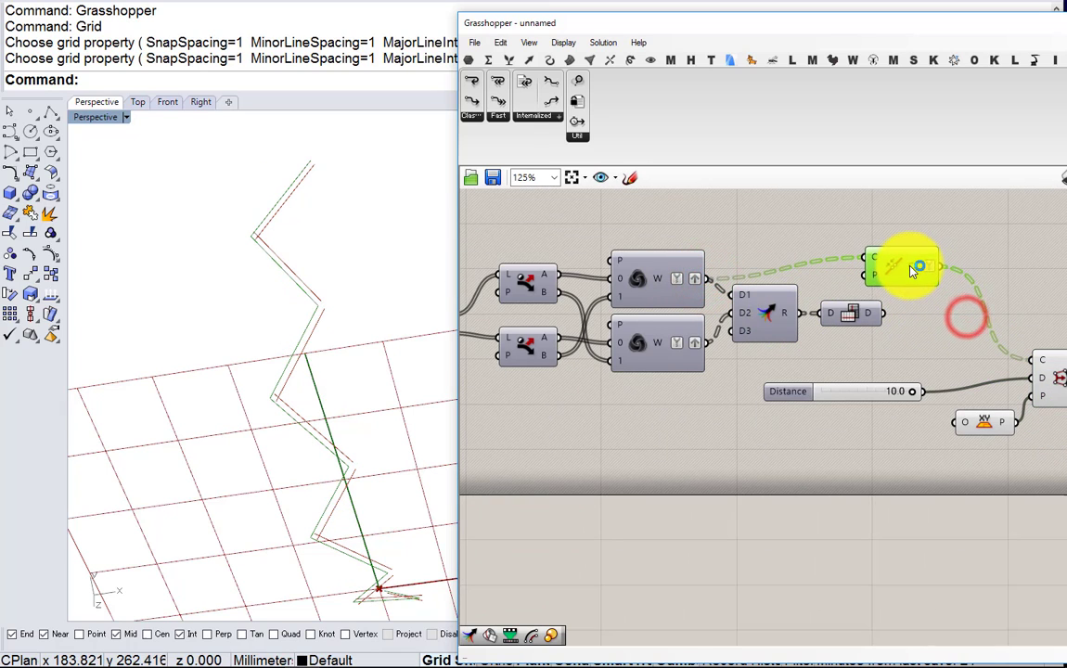
{"action": "left_click_drag", "start_coordinate": [905, 353], "coordinate": [766, 310]}
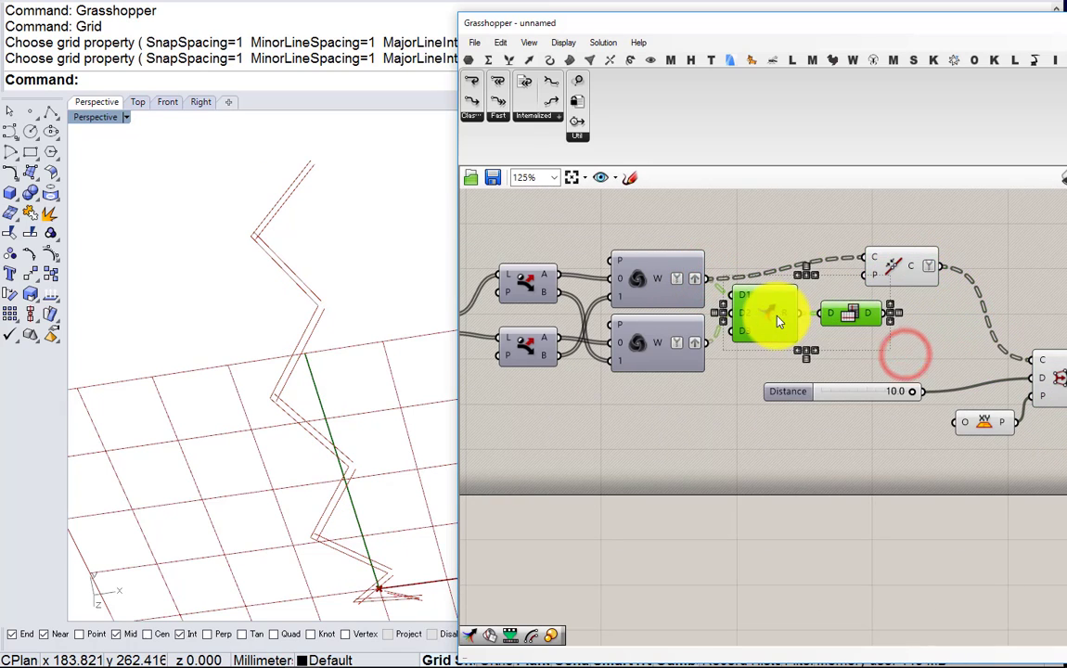
{"action": "key", "text": "Delete"}
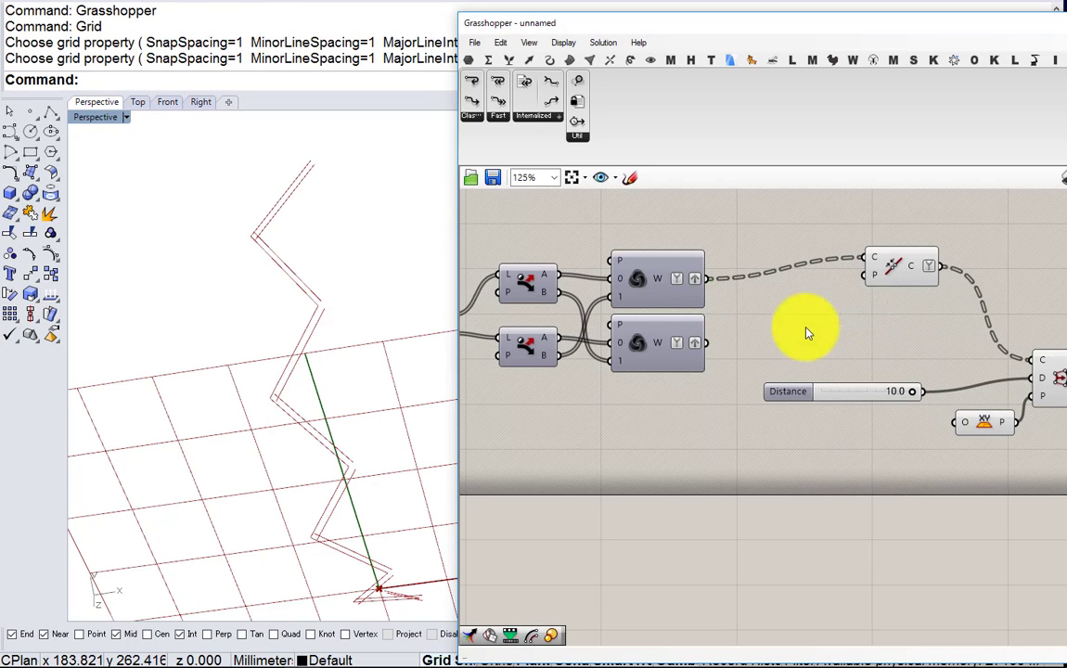
Move Join Curves closer to the upper Weave and feed a duplicate of it from the lower Weave's output
{"action": "left_click_drag", "start_coordinate": [919, 268], "coordinate": [837, 294]}
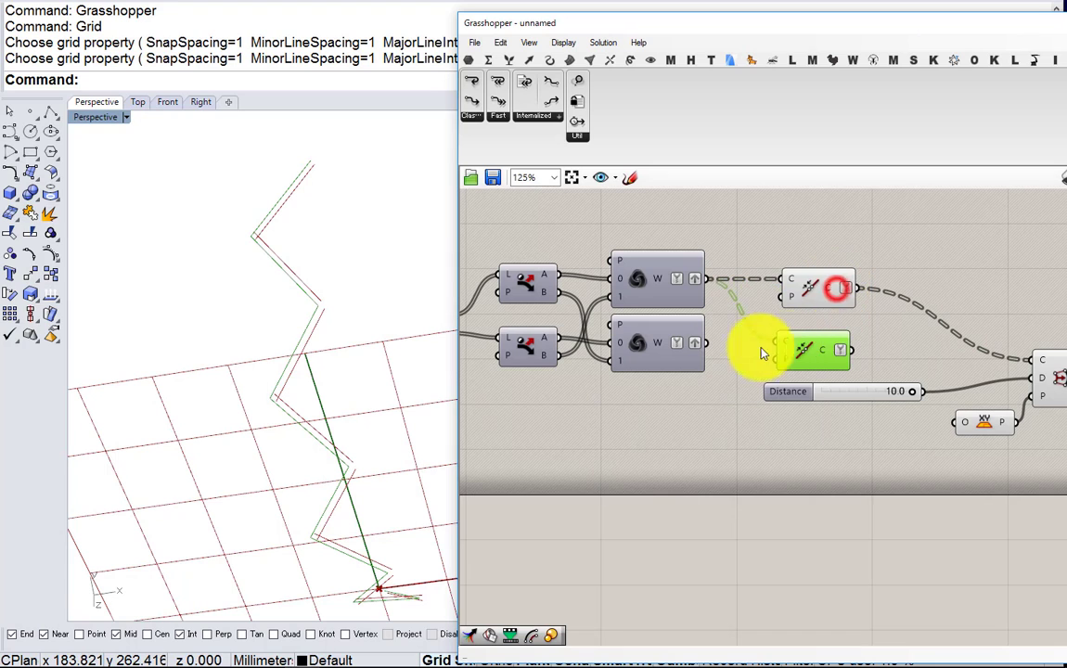
{"action": "left_click_drag", "start_coordinate": [724, 350], "coordinate": [817, 351]}
{"action": "right_click_drag", "start_coordinate": [820, 349], "coordinate": [699, 302]}
Delete the Offset Loose component together with its XY Plane and 10.0 Distance slider
{"action": "left_click_drag", "start_coordinate": [928, 409], "coordinate": [905, 369]}
{"action": "left_click_drag", "start_coordinate": [880, 313], "coordinate": [886, 304]}
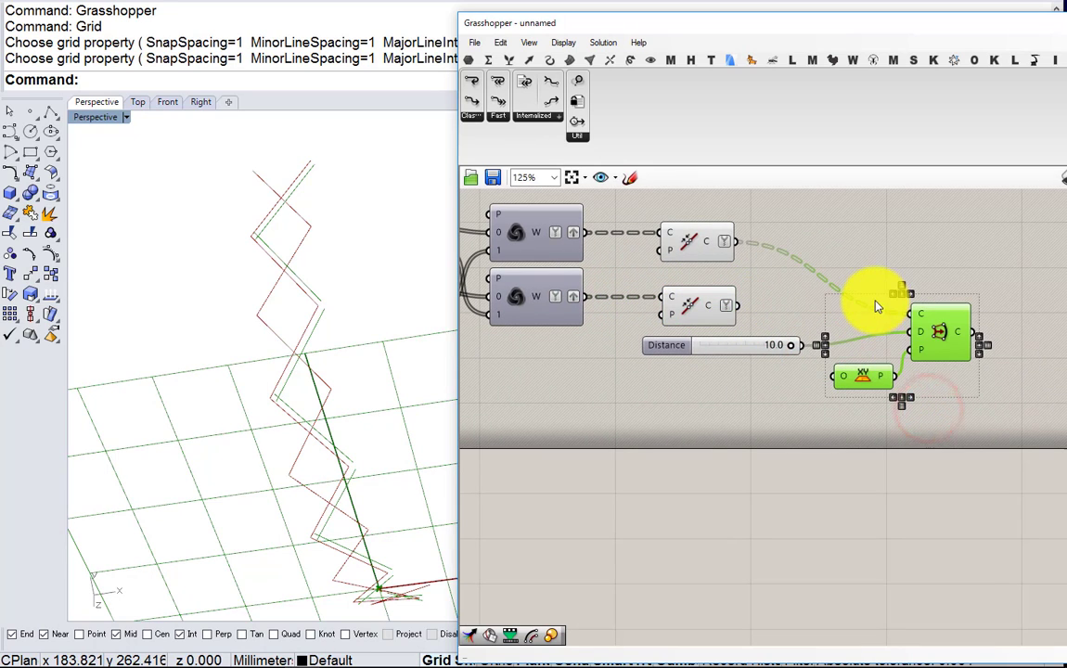
{"action": "middle_click", "coordinate": [875, 308]}
{"action": "left_click", "coordinate": [917, 271]}
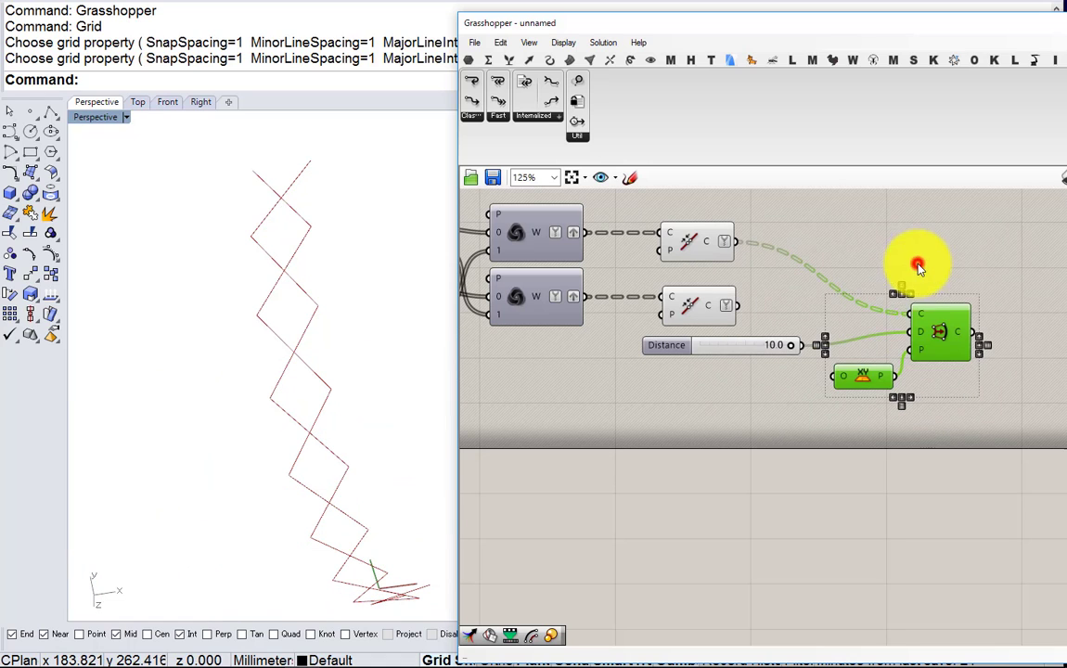
{"action": "left_click_drag", "start_coordinate": [960, 418], "coordinate": [782, 291]}
{"action": "key", "text": "Delete"}
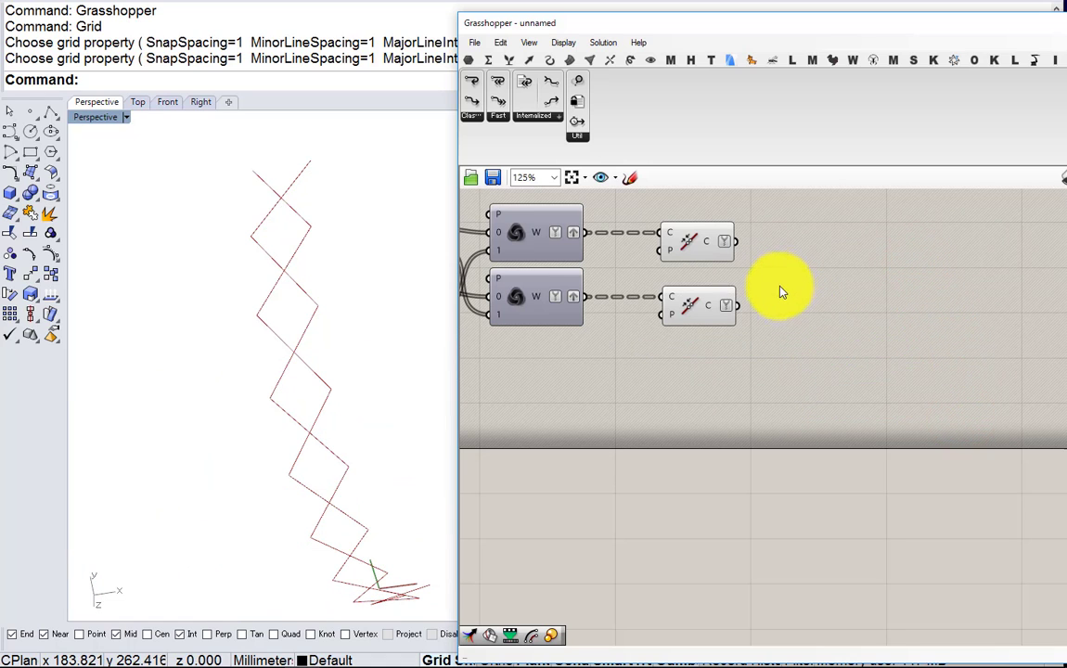
Turn off Graft on the W outputs of both Weave components
{"action": "scroll", "coordinate": [720, 265], "scroll_direction": "up", "scroll_amount": 1}
{"action": "mouse_move", "coordinate": [715, 239]}
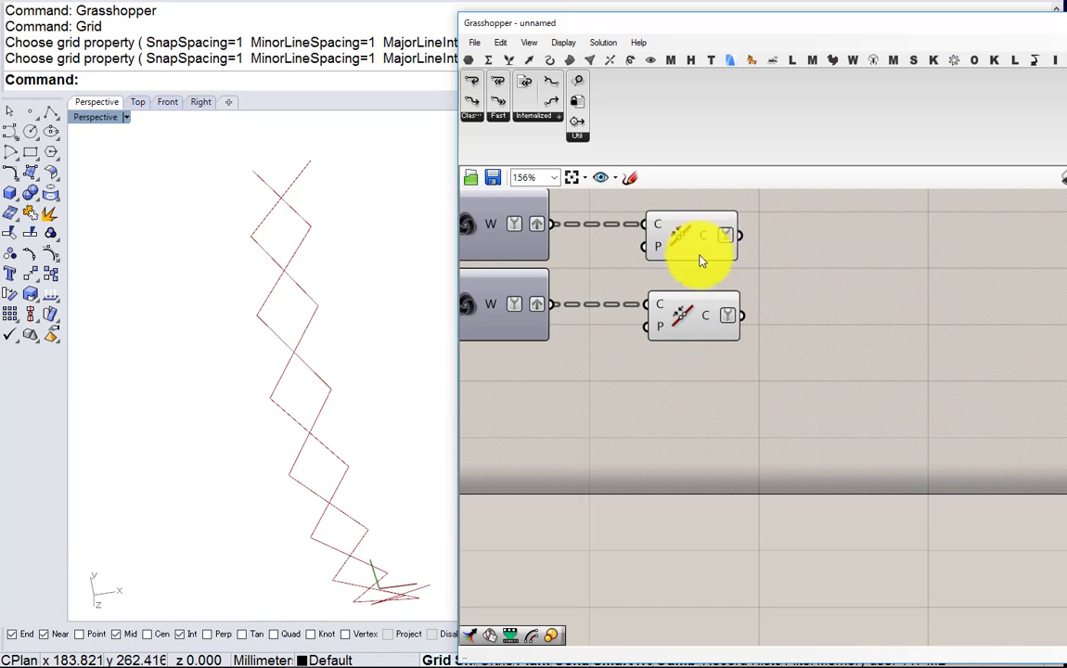
{"action": "right_click_drag", "start_coordinate": [704, 261], "coordinate": [860, 342]}
{"action": "scroll", "coordinate": [859, 340], "scroll_direction": "down", "scroll_amount": 1}
{"action": "scroll", "coordinate": [859, 321], "scroll_direction": "up", "scroll_amount": 1}
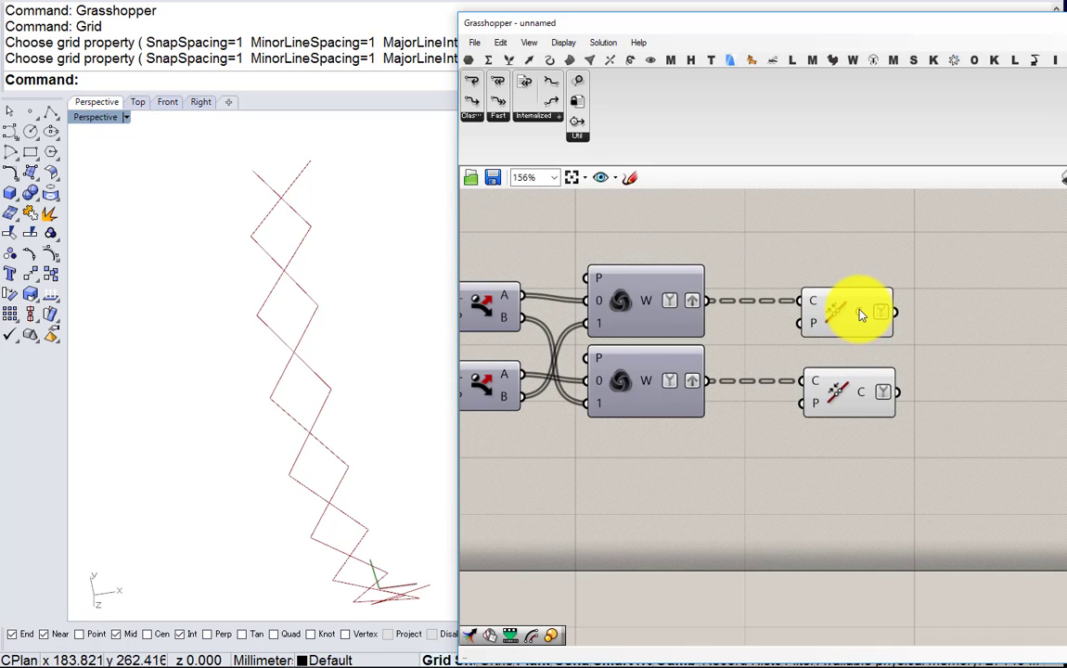
{"action": "right_click", "coordinate": [805, 302]}
{"action": "left_click", "coordinate": [754, 299]}
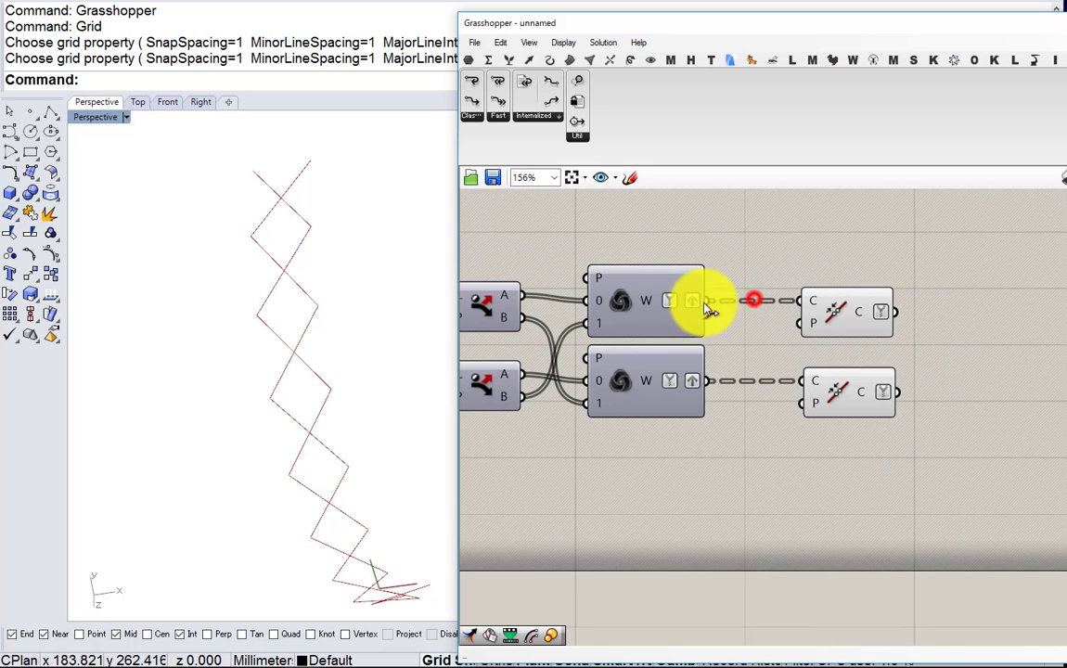
{"action": "right_click", "coordinate": [655, 302]}
{"action": "left_click", "coordinate": [682, 406]}
{"action": "right_click", "coordinate": [656, 377]}
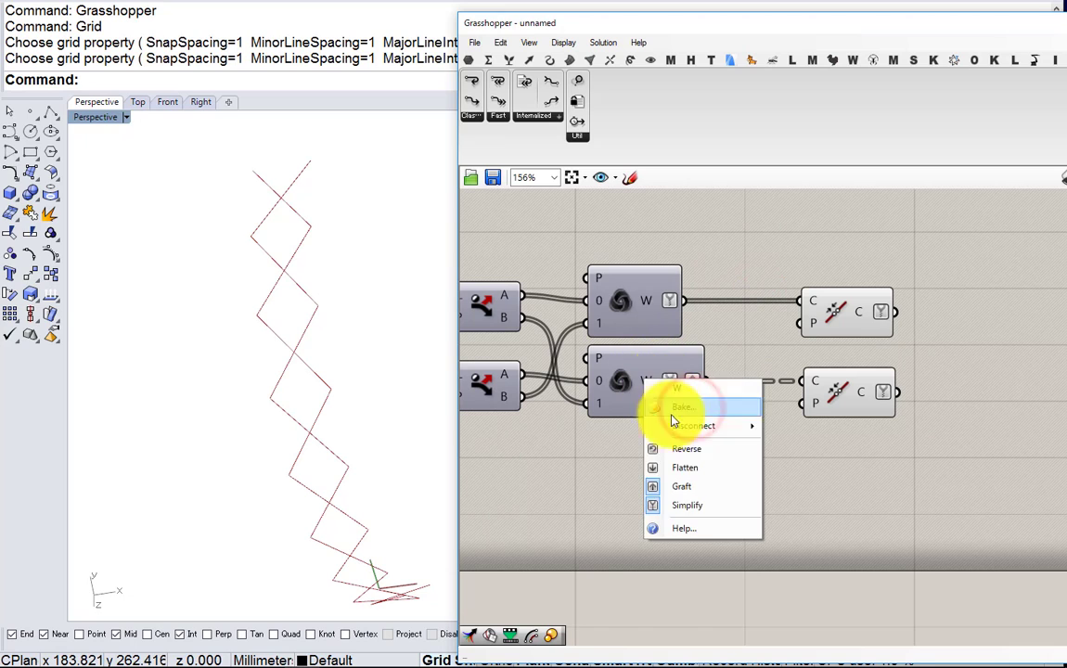
{"action": "left_click", "coordinate": [677, 489]}
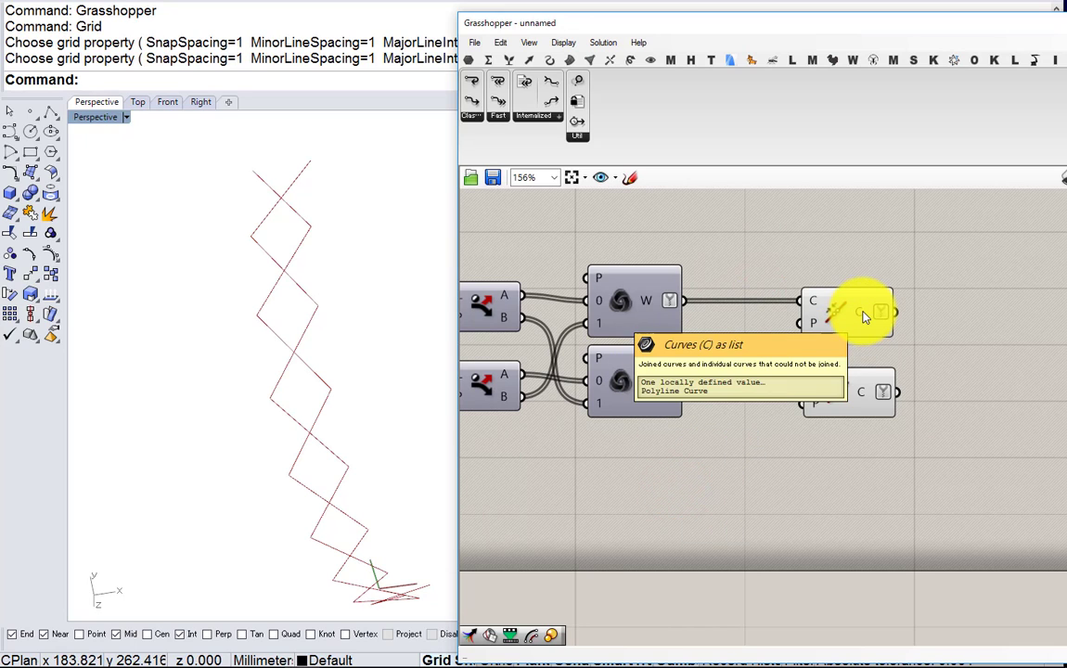
Move both Join Curves closer to the Weaves and connect the upper one to a new Offset Loose component
{"action": "left_click_drag", "start_coordinate": [934, 406], "coordinate": [843, 317]}
{"action": "left_click_drag", "start_coordinate": [848, 323], "coordinate": [794, 322]}
{"action": "right_click_drag", "start_coordinate": [954, 327], "coordinate": [855, 331]}
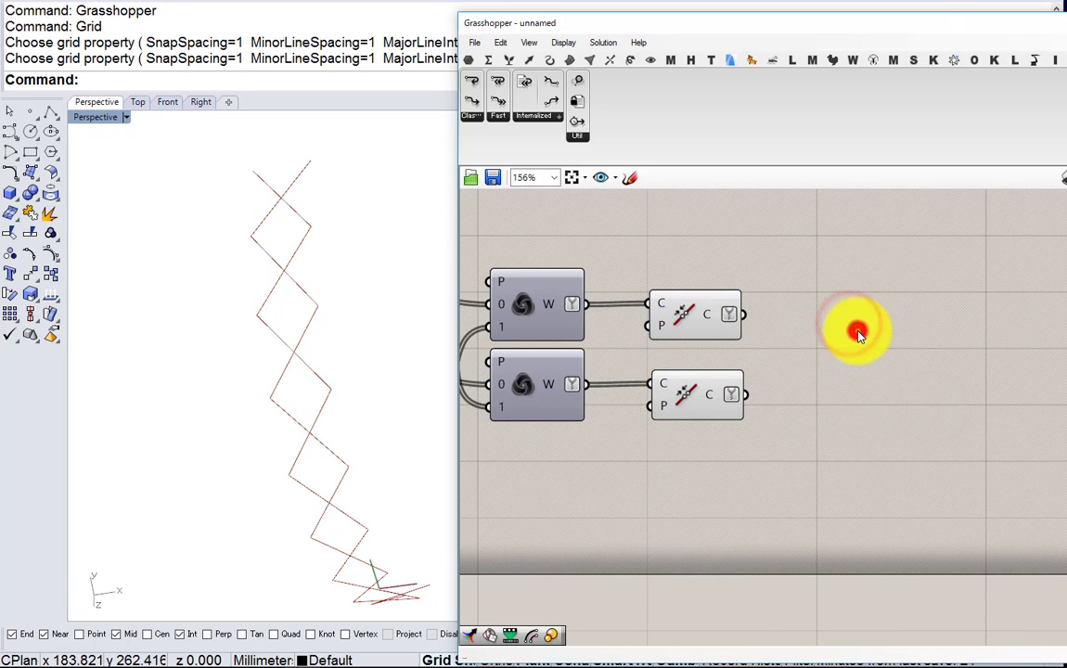
{"action": "double_click", "coordinate": [856, 334]}
{"action": "type", "text": "offset"}
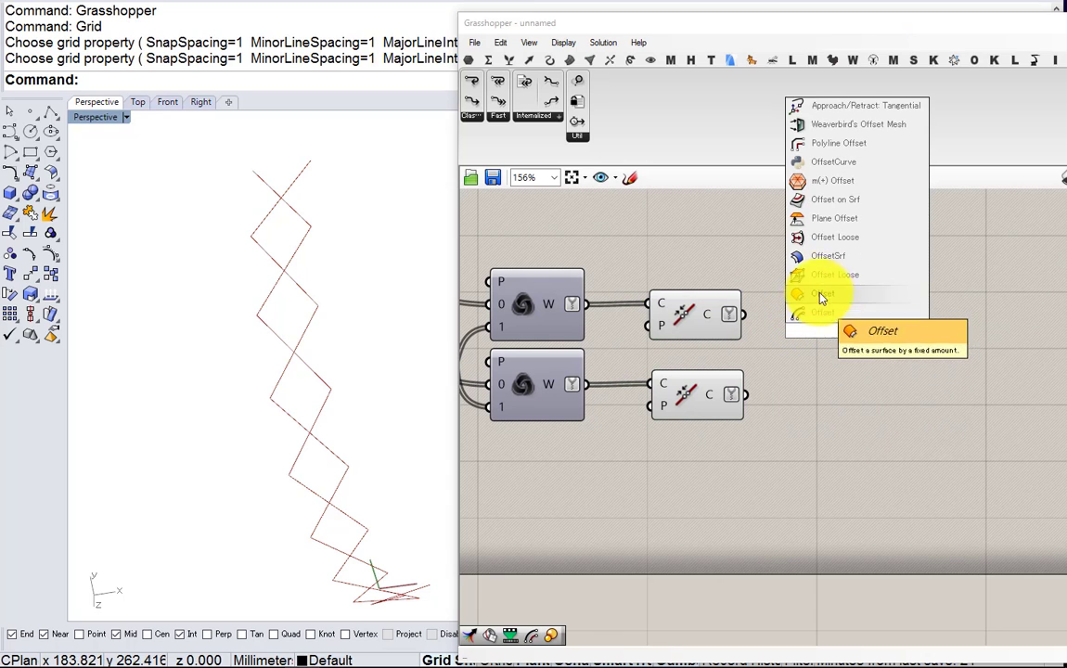
{"action": "left_click", "coordinate": [816, 294]}
{"action": "left_click", "coordinate": [821, 237]}
{"action": "scroll", "coordinate": [742, 278], "scroll_direction": "up", "scroll_amount": 3}
{"action": "left_click_drag", "start_coordinate": [726, 336], "coordinate": [847, 327]}
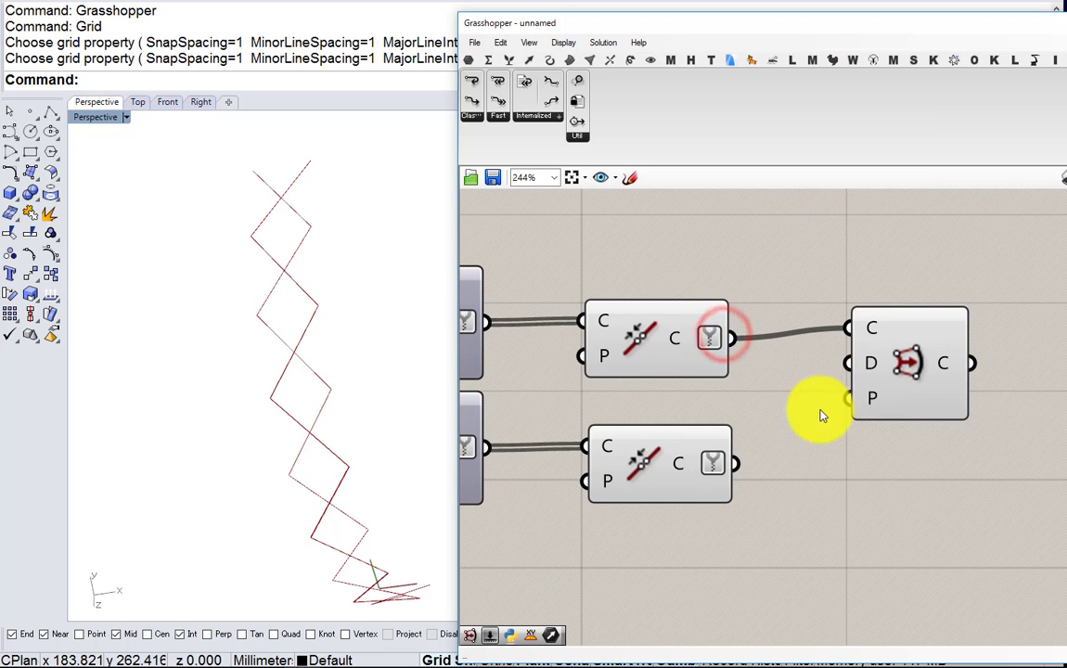
Add an XY Plane between the spread-apart Join Curves components and connect it as the plane of Offset Loose
{"action": "double_click", "coordinate": [812, 447]}
{"action": "type", "text": "xy"}
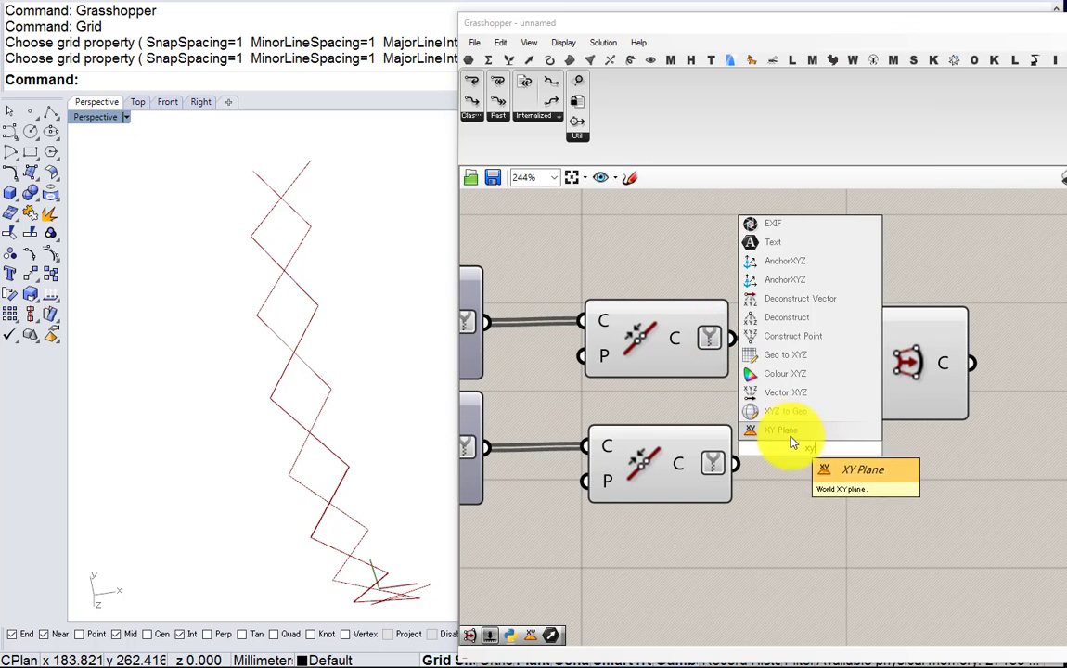
{"action": "left_click", "coordinate": [790, 434]}
{"action": "left_click_drag", "start_coordinate": [684, 468], "coordinate": [670, 517]}
{"action": "left_click_drag", "start_coordinate": [667, 348], "coordinate": [674, 293]}
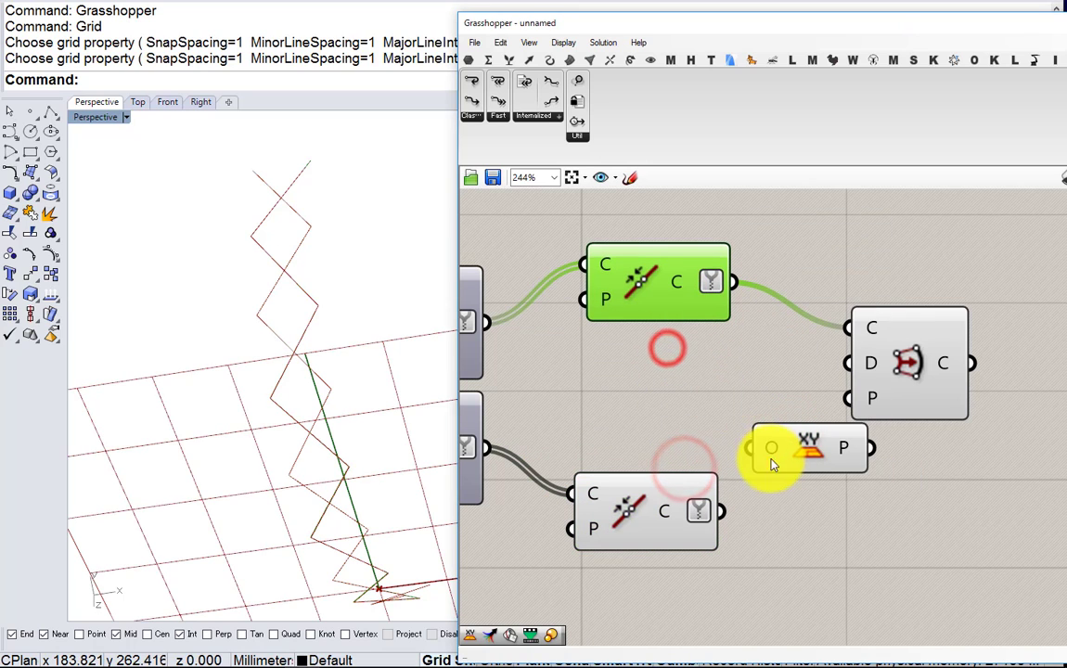
{"action": "left_click_drag", "start_coordinate": [814, 453], "coordinate": [842, 413]}
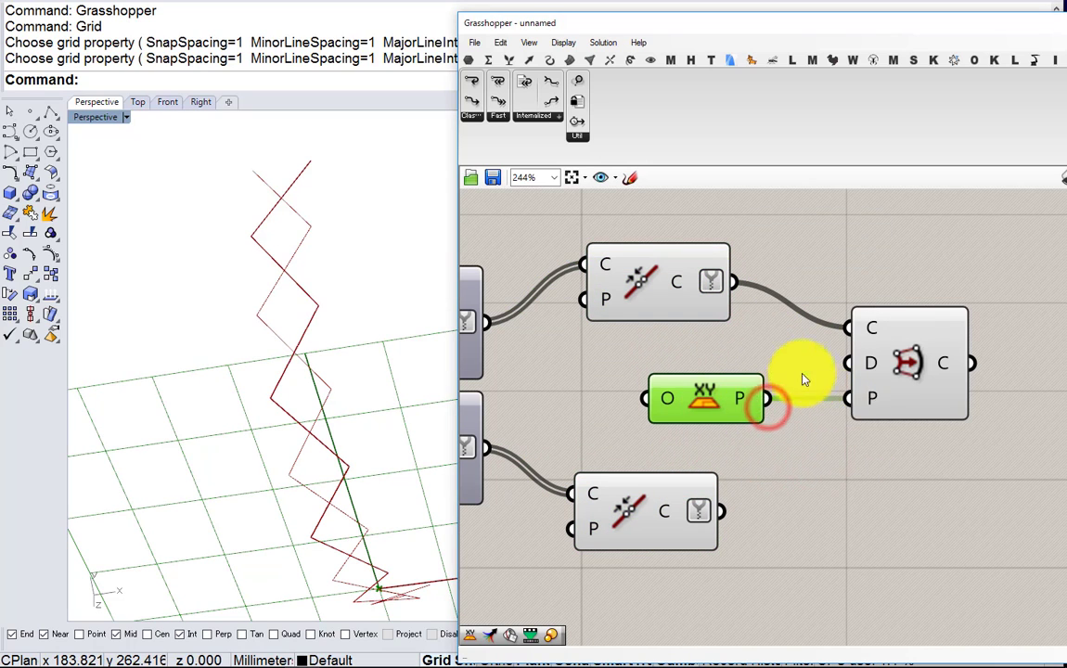
Add a number slider set to 15 above the upper Join Curves
{"action": "right_click_drag", "start_coordinate": [757, 349], "coordinate": [751, 409]}
{"action": "double_click", "coordinate": [737, 254]}
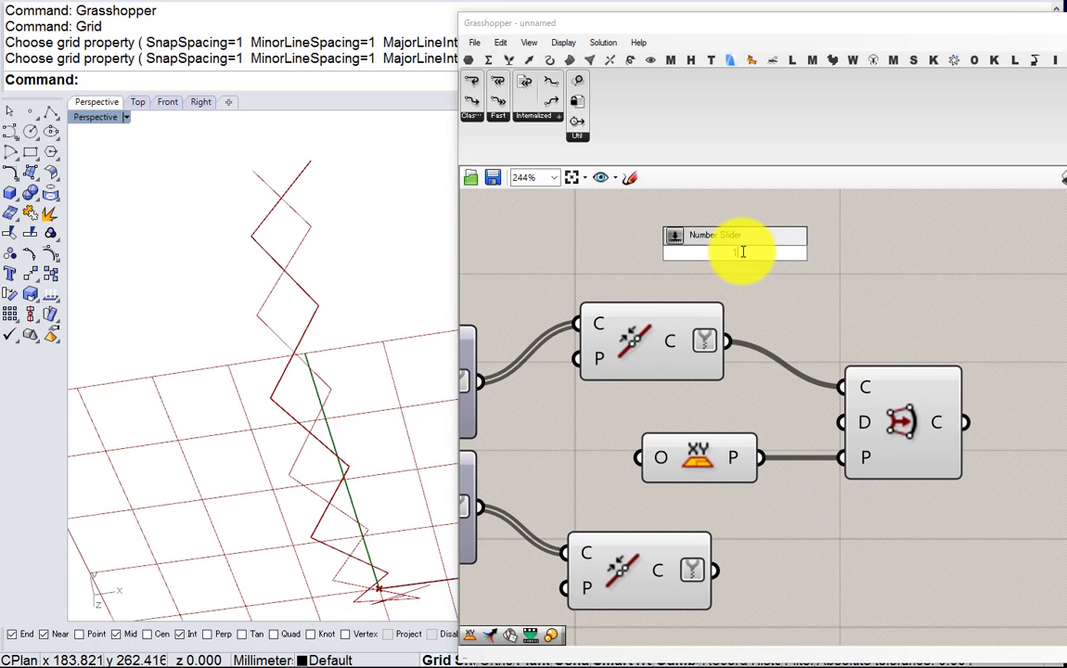
{"action": "type", "text": "15"}
{"action": "key", "text": "Return"}
Set the slider's maximum to 15 with floating-point rounding, and connect it as the distance of Offset Loose
{"action": "double_click", "coordinate": [624, 253]}
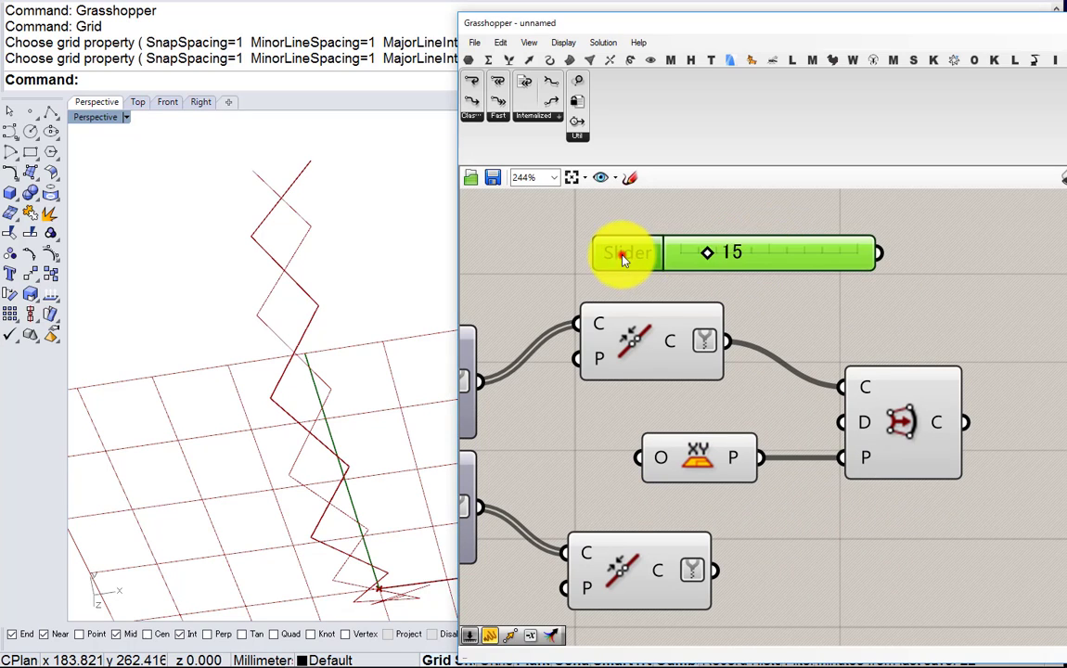
{"action": "left_click", "coordinate": [680, 297]}
{"action": "type", "text": "1"}
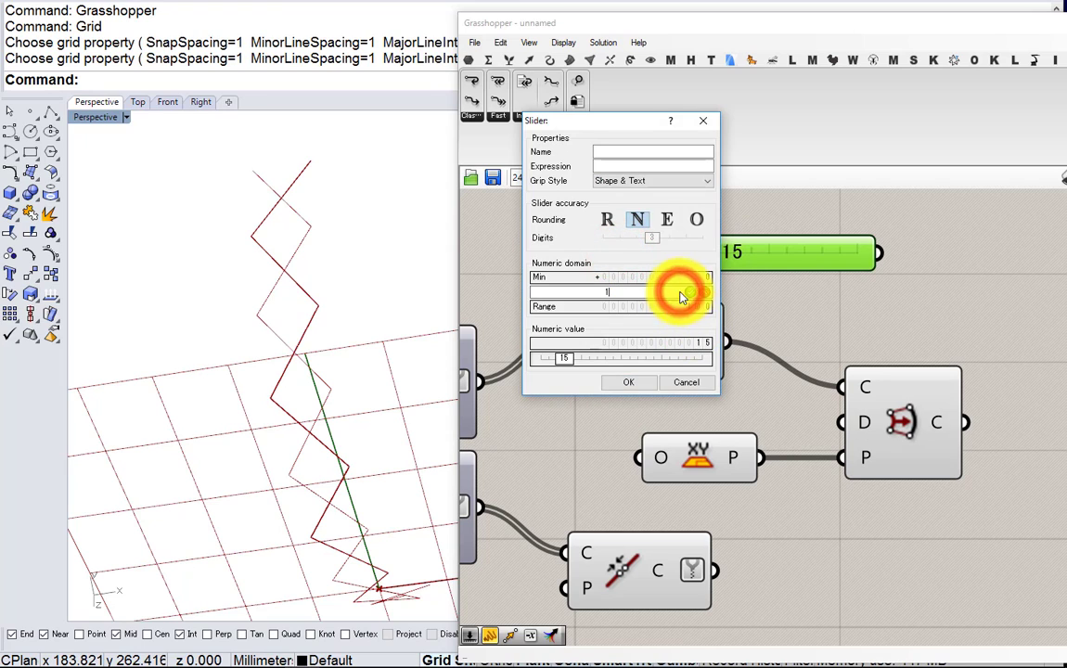
{"action": "type", "text": "5"}
{"action": "key", "text": "Return"}
{"action": "left_click", "coordinate": [610, 220]}
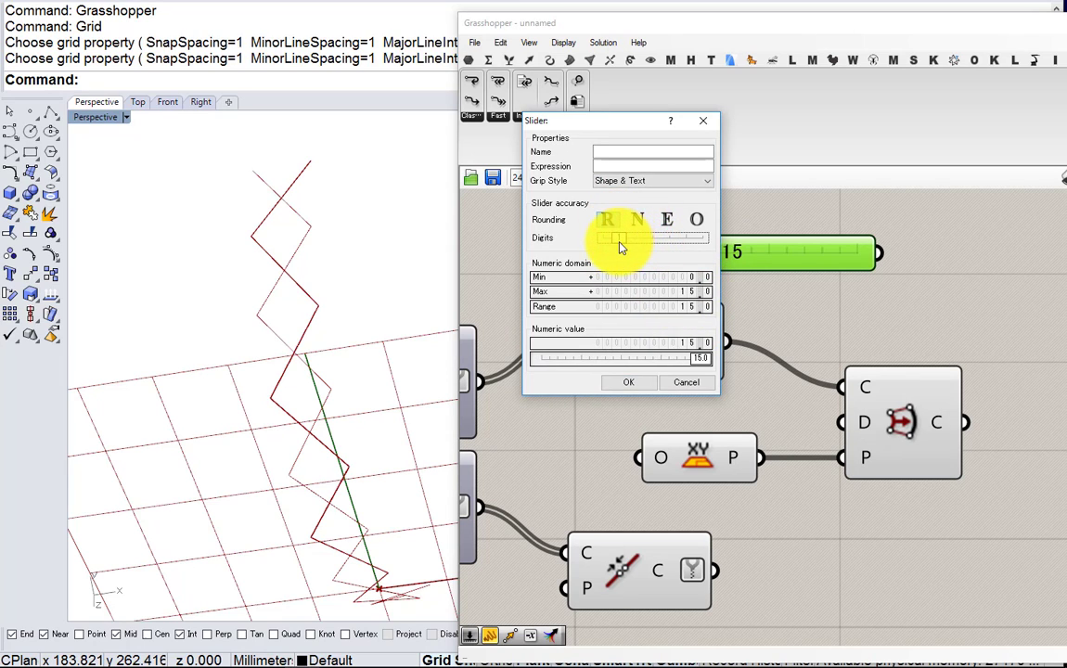
{"action": "left_click", "coordinate": [642, 381]}
{"action": "left_click_drag", "start_coordinate": [794, 270], "coordinate": [624, 277]}
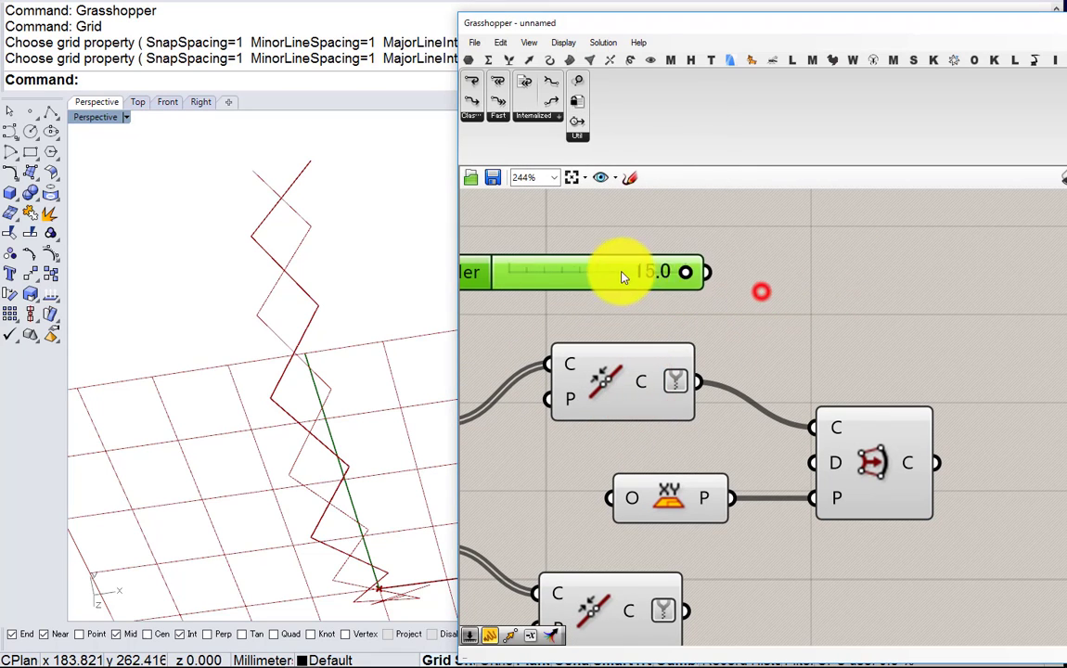
{"action": "left_click_drag", "start_coordinate": [796, 423], "coordinate": [820, 463]}
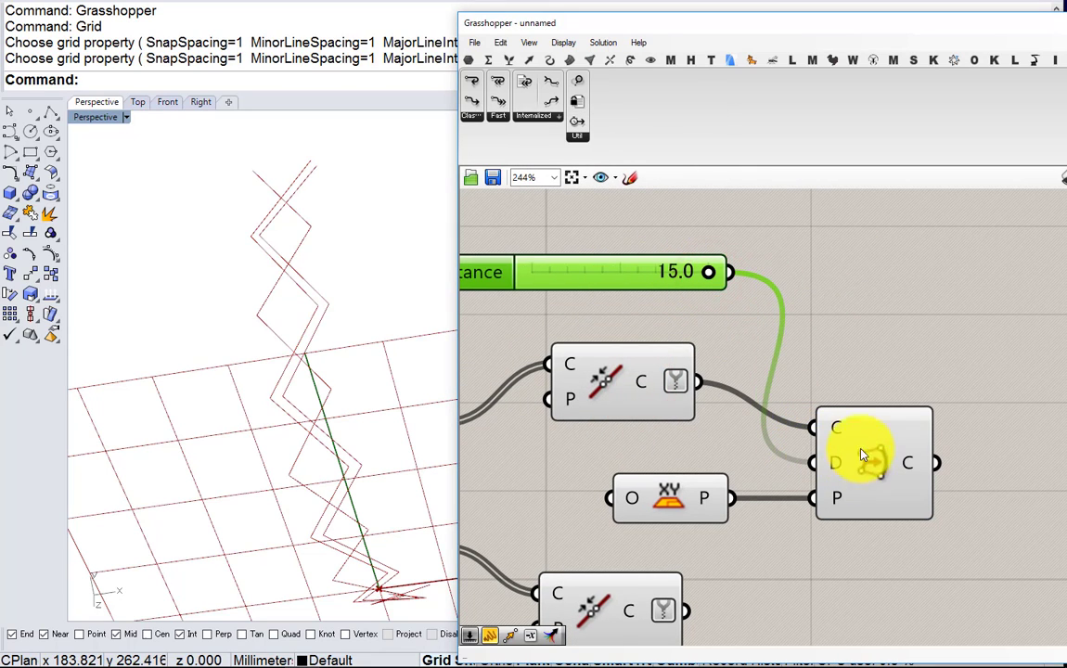
Duplicate Offset Loose below the original and feed the copy's curve input from the lower Join Curves
{"action": "left_click", "coordinate": [879, 461]}
{"action": "right_click_drag", "start_coordinate": [879, 459], "coordinate": [860, 316]}
{"action": "scroll", "coordinate": [860, 316], "scroll_direction": "down", "scroll_amount": 1}
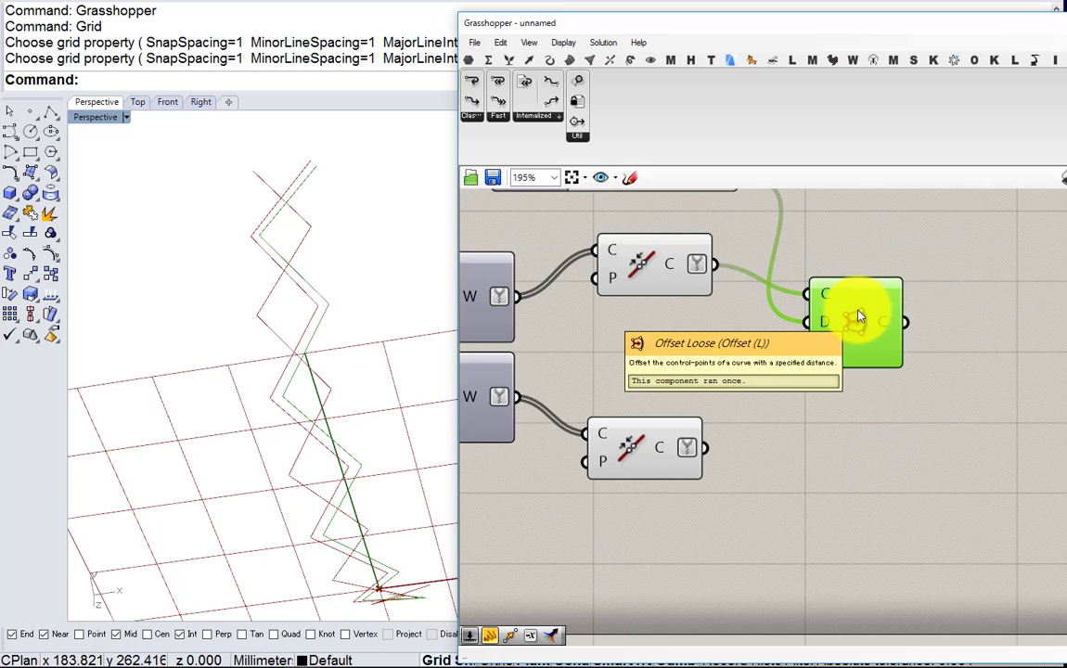
{"action": "key", "text": "ctrl+c"}
{"action": "key", "text": "ctrl+v"}
{"action": "left_click_drag", "start_coordinate": [871, 326], "coordinate": [852, 457]}
{"action": "left_click_drag", "start_coordinate": [707, 449], "coordinate": [831, 434]}
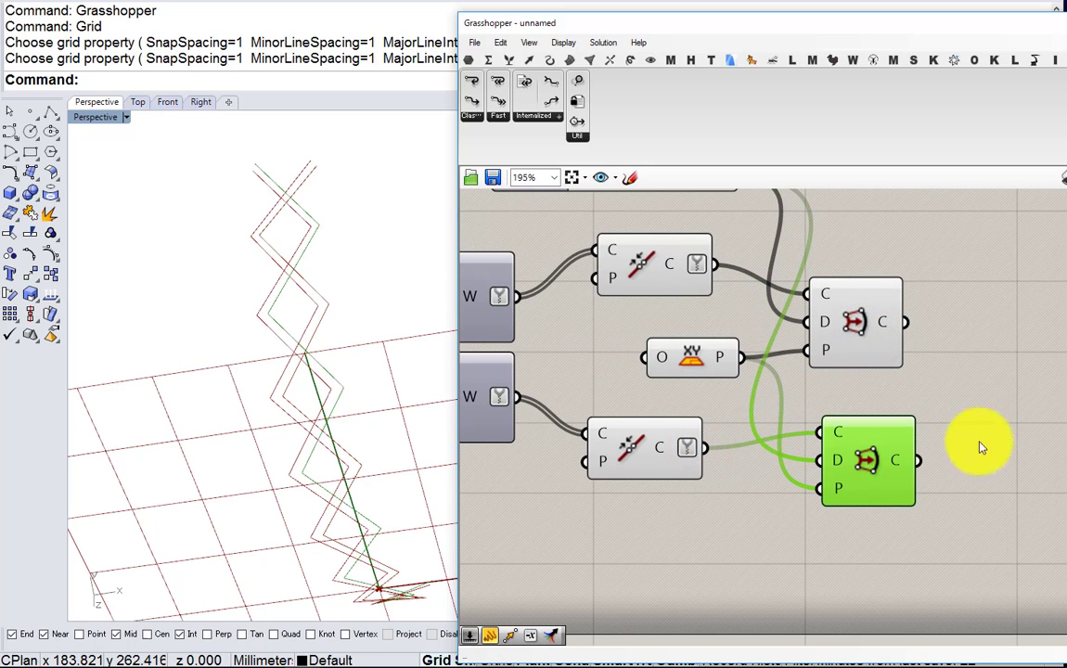
{"action": "left_click_drag", "start_coordinate": [986, 456], "coordinate": [887, 340]}
{"action": "left_click", "coordinate": [752, 512]}
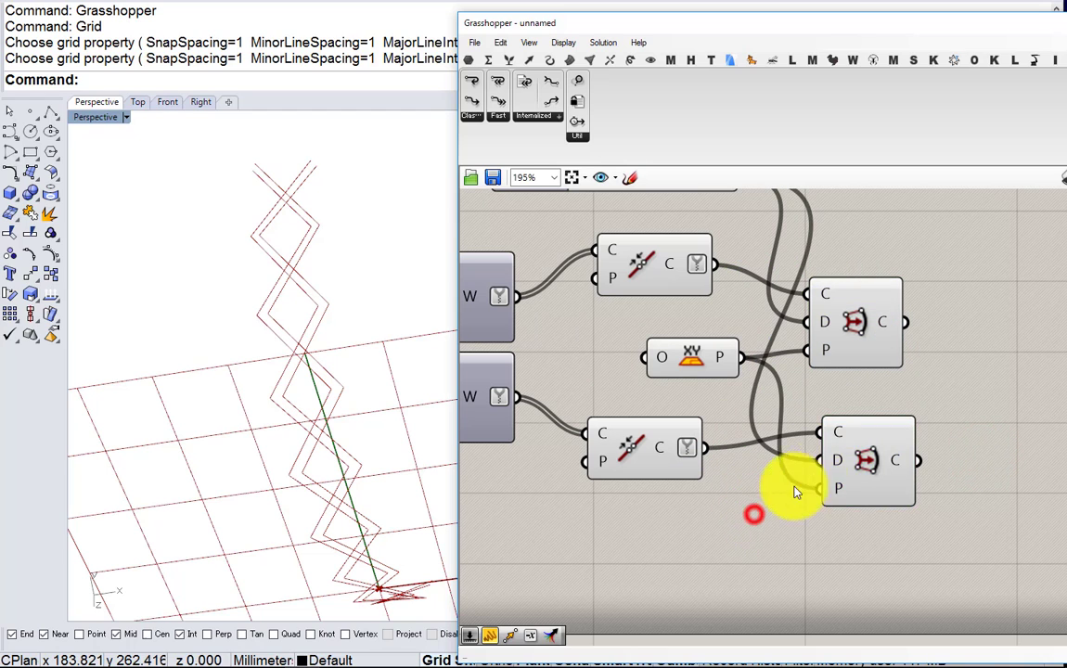
Add a Negative component between the Distance slider and the lower Offset Loose's distance input
{"action": "left_click_drag", "start_coordinate": [862, 470], "coordinate": [932, 465]}
{"action": "left_click", "coordinate": [783, 499]}
{"action": "double_click", "coordinate": [783, 498]}
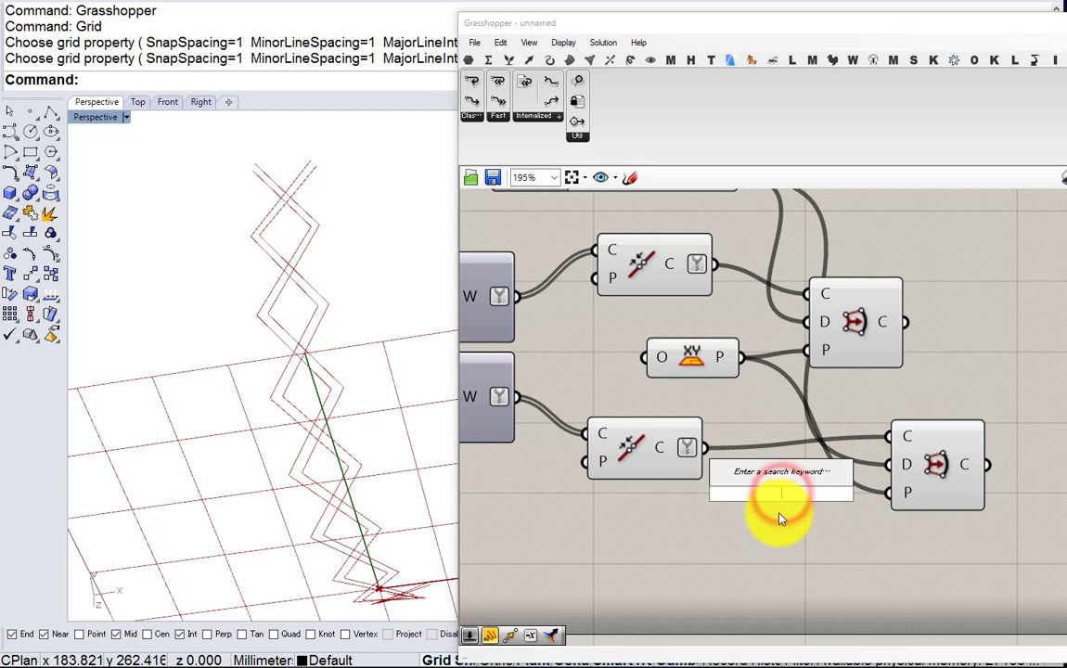
{"action": "type", "text": "ne"}
{"action": "left_click", "coordinate": [745, 477]}
{"action": "right_click_drag", "start_coordinate": [745, 346], "coordinate": [757, 442]}
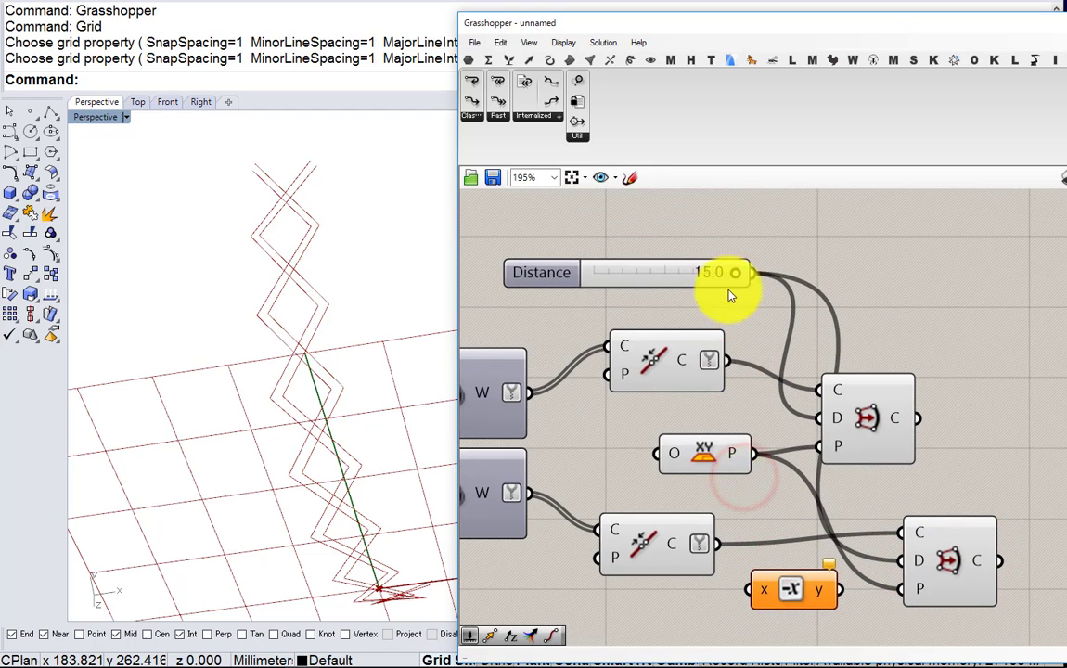
{"action": "left_click_drag", "start_coordinate": [794, 598], "coordinate": [798, 561]}
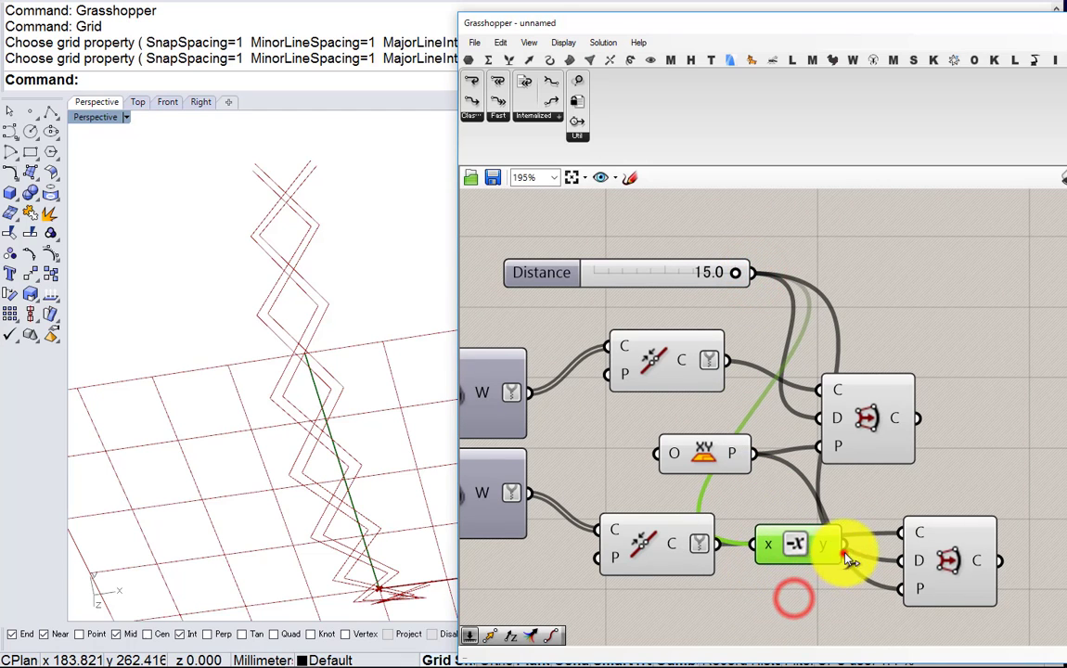
Reposition the two Offset Loose components and inspect their offset curves in the Perspective viewport
{"action": "left_click_drag", "start_coordinate": [966, 566], "coordinate": [953, 554]}
{"action": "left_click_drag", "start_coordinate": [865, 402], "coordinate": [891, 401]}
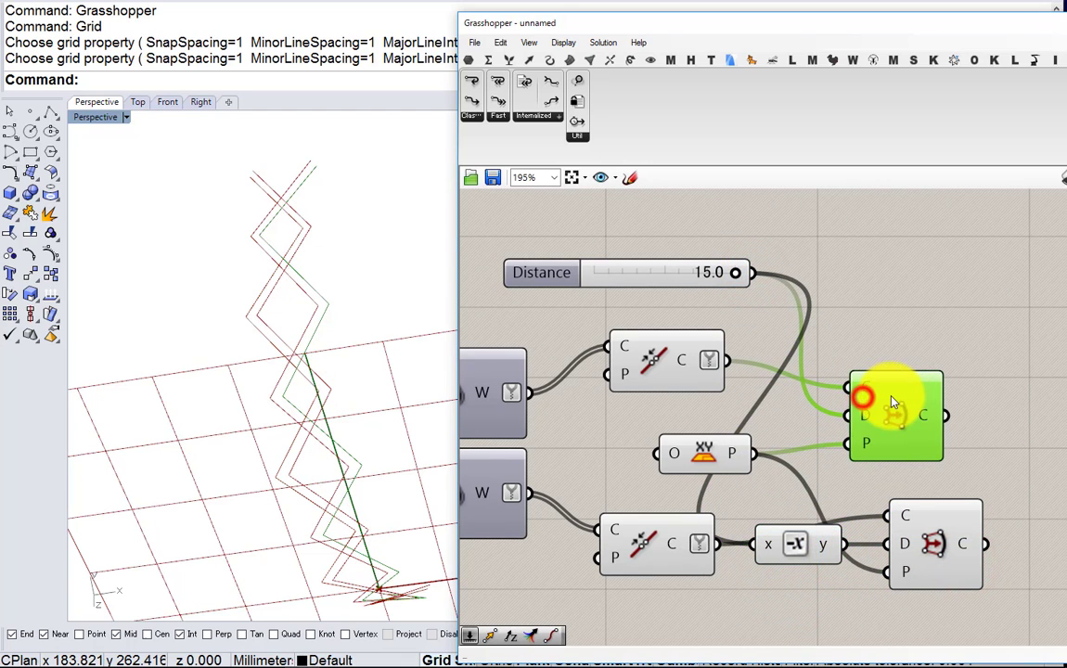
{"action": "left_click", "coordinate": [986, 523]}
{"action": "left_click_drag", "start_coordinate": [1030, 539], "coordinate": [925, 432]}
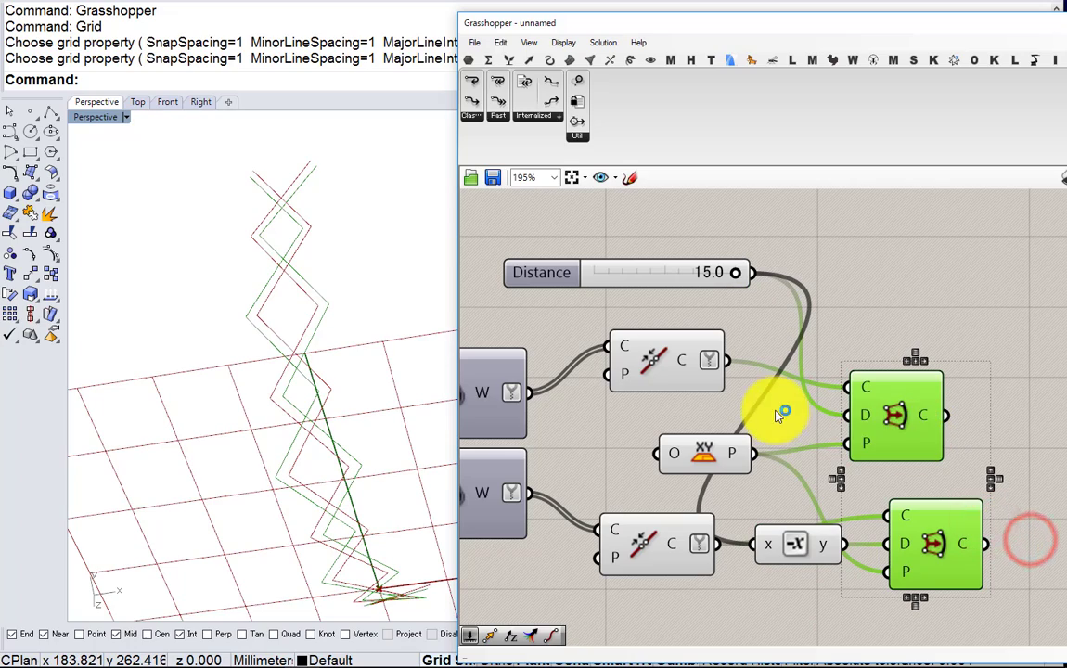
{"action": "right_click_drag", "start_coordinate": [413, 376], "coordinate": [350, 358]}
{"action": "scroll", "coordinate": [372, 318], "scroll_direction": "down", "scroll_amount": 5}
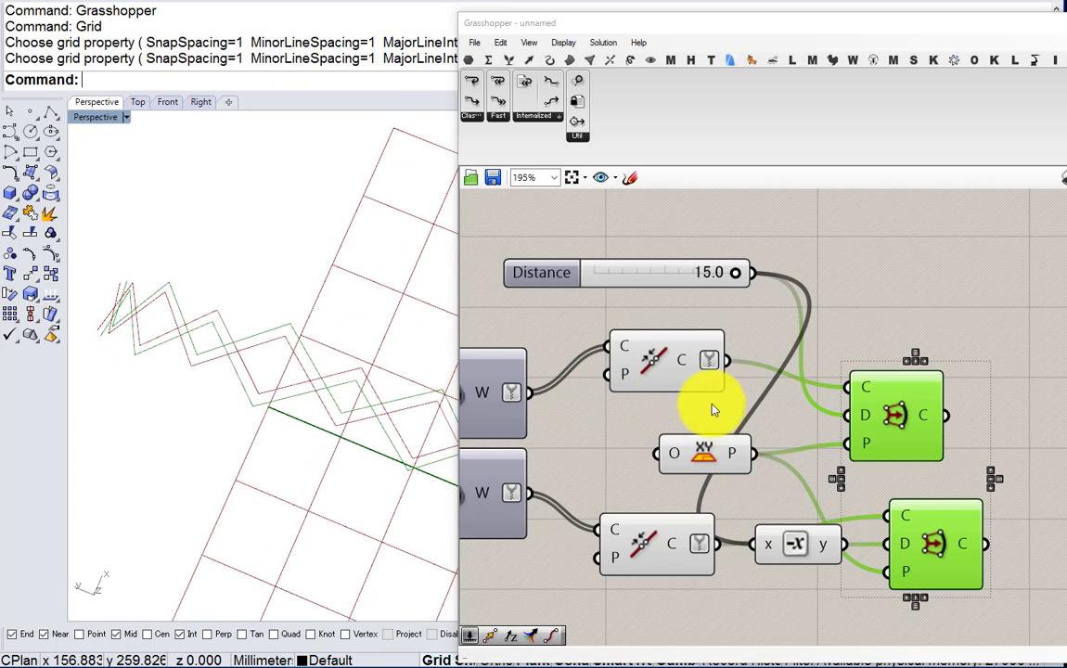
Move the Distance slider away from the offset components and add a Number parameter beside its output
{"action": "left_click", "coordinate": [815, 414]}
{"action": "scroll", "coordinate": [684, 339], "scroll_direction": "up", "scroll_amount": 3}
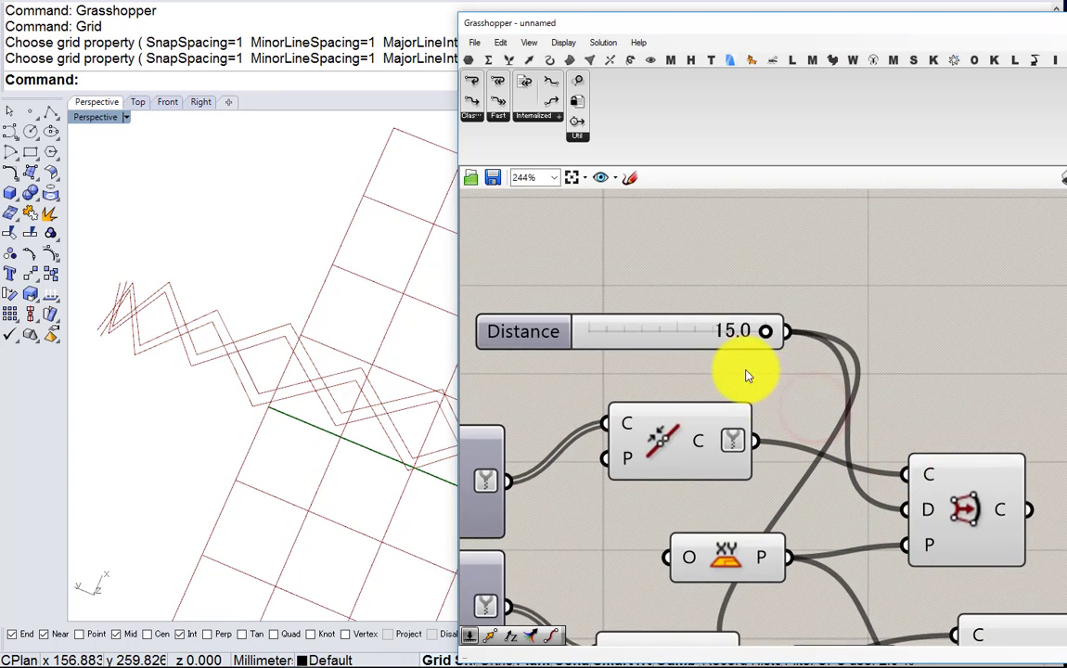
{"action": "left_click_drag", "start_coordinate": [724, 330], "coordinate": [618, 246]}
{"action": "right_click_drag", "start_coordinate": [707, 283], "coordinate": [670, 354]}
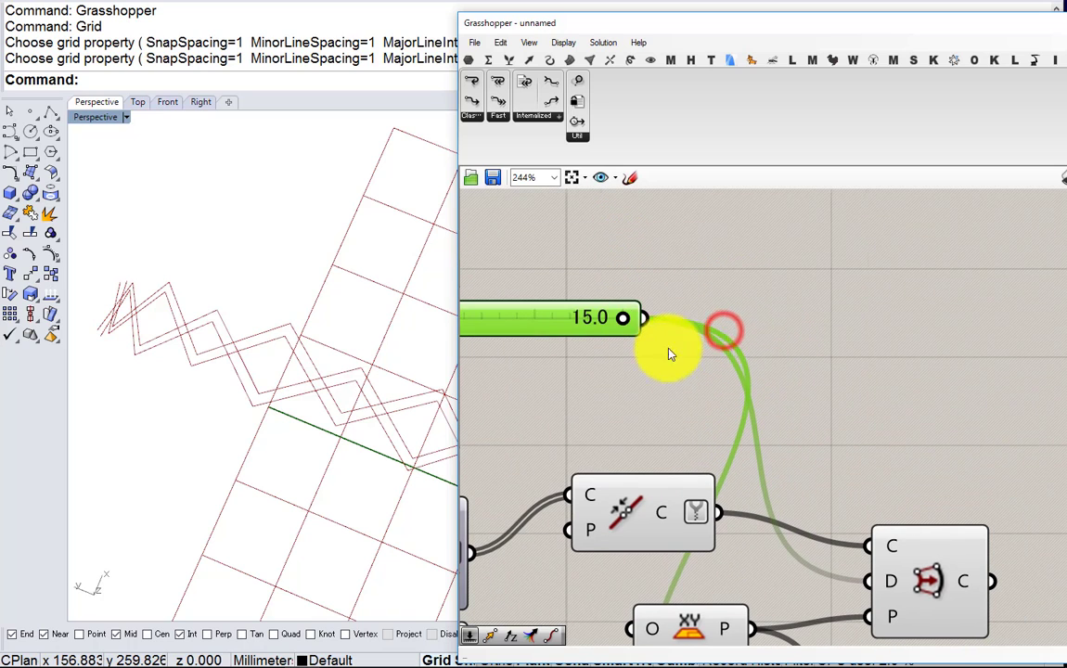
{"action": "double_click", "coordinate": [740, 310]}
{"action": "type", "text": "num"}
{"action": "left_click", "coordinate": [709, 289]}
{"action": "scroll", "coordinate": [703, 308], "scroll_direction": "down", "scroll_amount": 1}
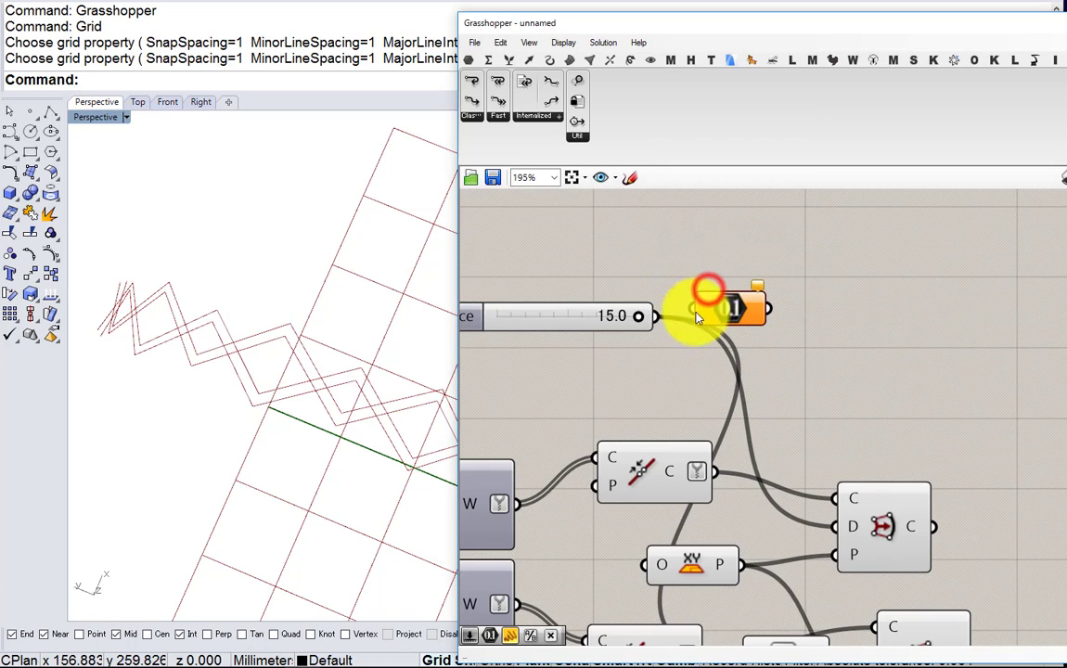
{"action": "scroll", "coordinate": [721, 325], "scroll_direction": "down", "scroll_amount": 1}
{"action": "left_click_drag", "start_coordinate": [686, 314], "coordinate": [730, 313]}
Delete the lower Join Curves, Negative and Offset Loose components
{"action": "right_click_drag", "start_coordinate": [832, 481], "coordinate": [786, 322]}
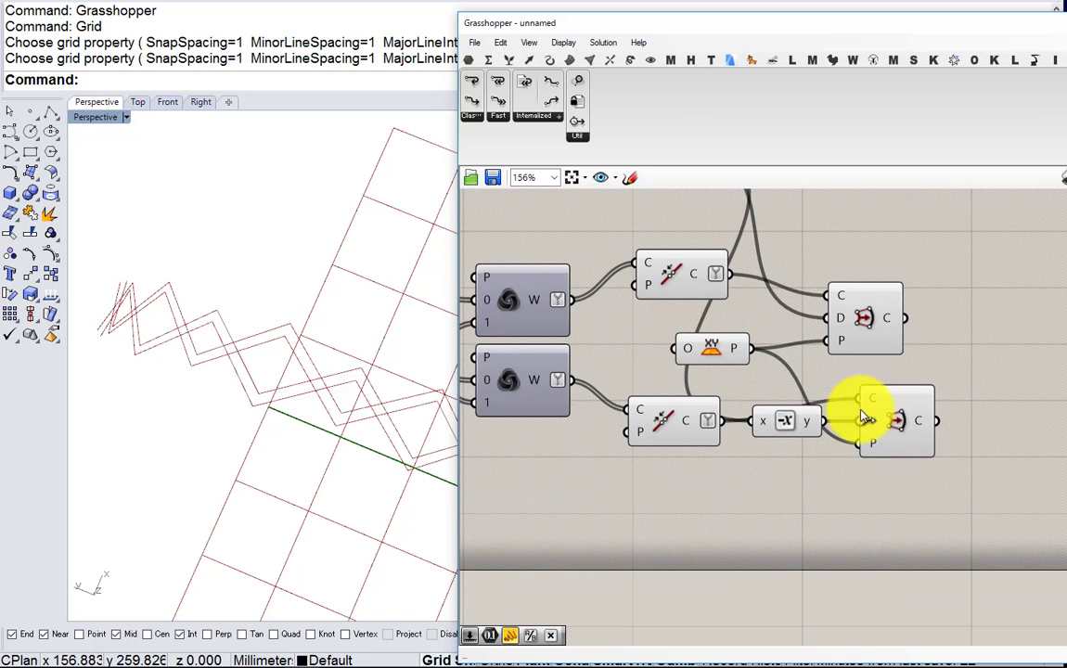
{"action": "left_click_drag", "start_coordinate": [960, 490], "coordinate": [679, 266]}
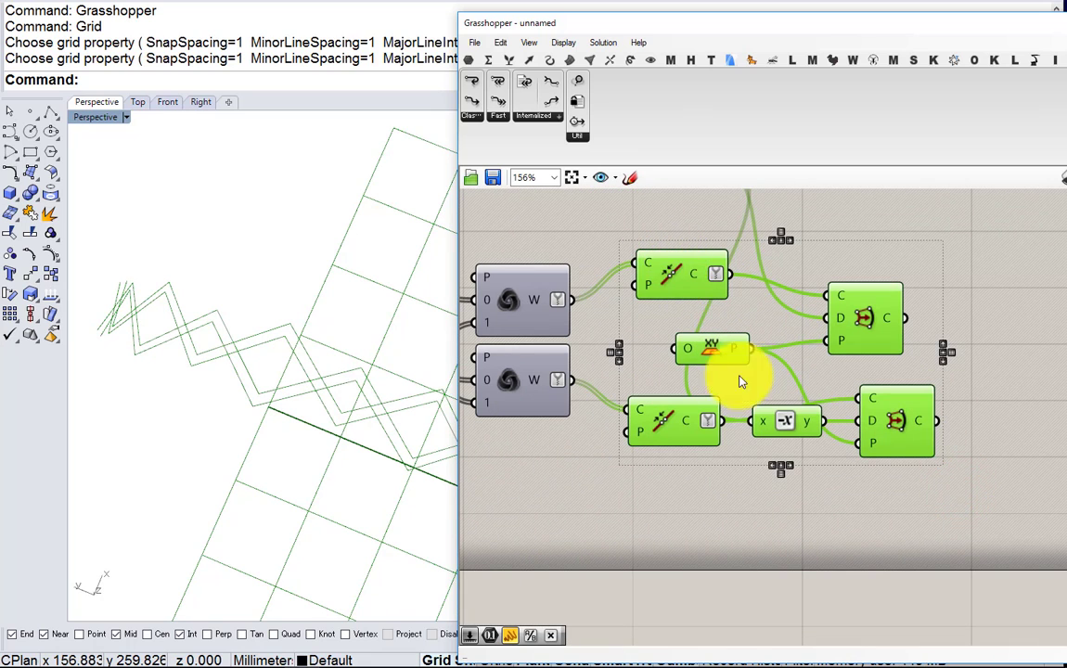
{"action": "left_click", "coordinate": [815, 488]}
{"action": "left_click_drag", "start_coordinate": [949, 512], "coordinate": [715, 406]}
{"action": "key", "text": "Delete"}
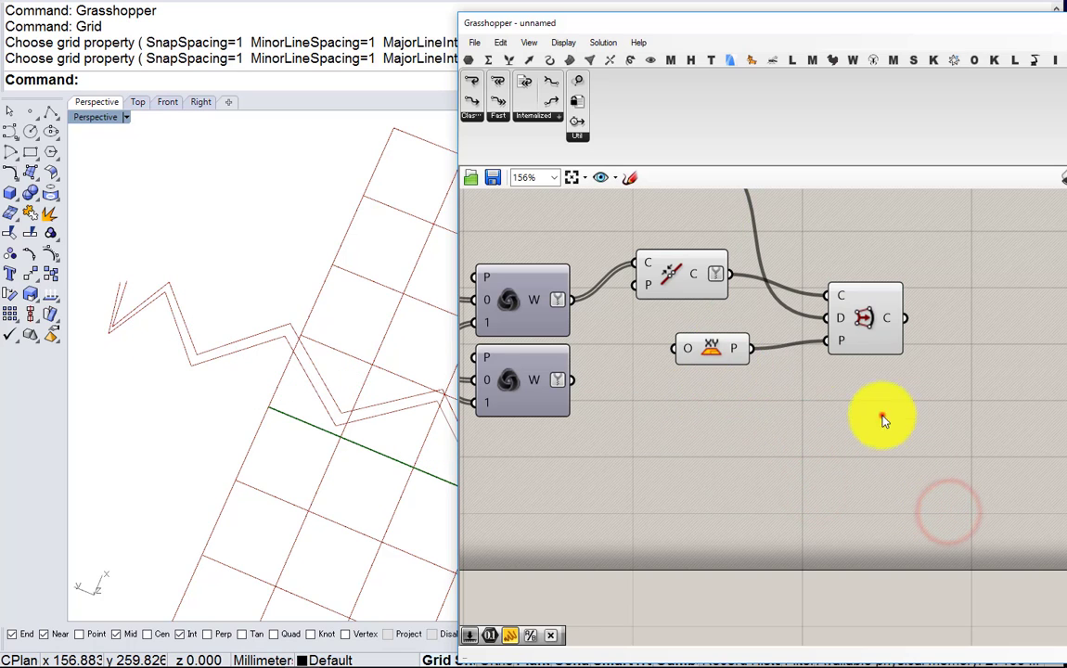
Move the remaining Join Curves, XY Plane and Offset Loose away from the two Weave components to make room
{"action": "left_click_drag", "start_coordinate": [883, 415], "coordinate": [670, 269]}
{"action": "left_click_drag", "start_coordinate": [685, 271], "coordinate": [892, 297]}
{"action": "left_click", "coordinate": [709, 335]}
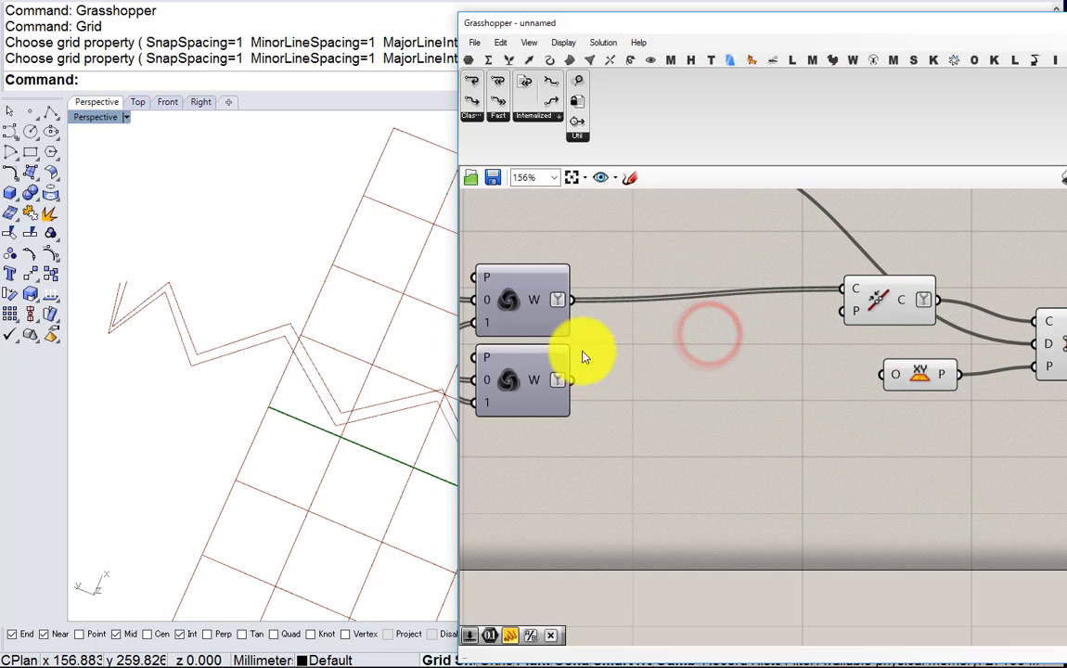
Add a Merge component and connect the outputs of the two Weave components to its D1 and D2 inputs
{"action": "double_click", "coordinate": [637, 325]}
{"action": "type", "text": "mer"}
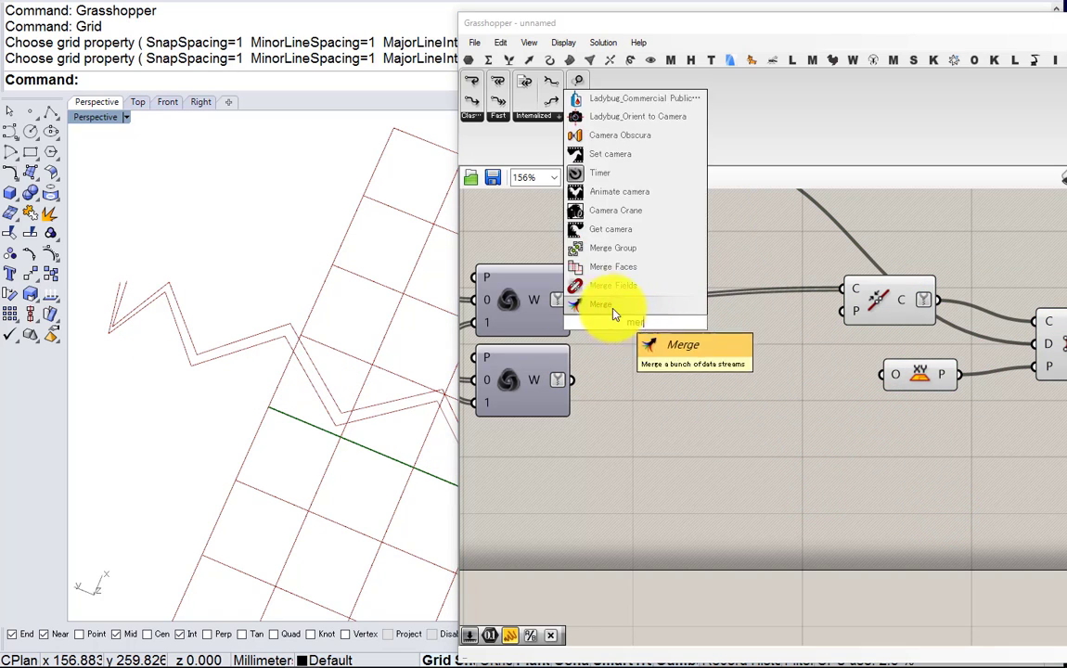
{"action": "left_click", "coordinate": [606, 301]}
{"action": "left_click_drag", "start_coordinate": [619, 322], "coordinate": [636, 351]}
{"action": "left_click_drag", "start_coordinate": [555, 388], "coordinate": [571, 370]}
{"action": "left_click_drag", "start_coordinate": [564, 367], "coordinate": [617, 352]}
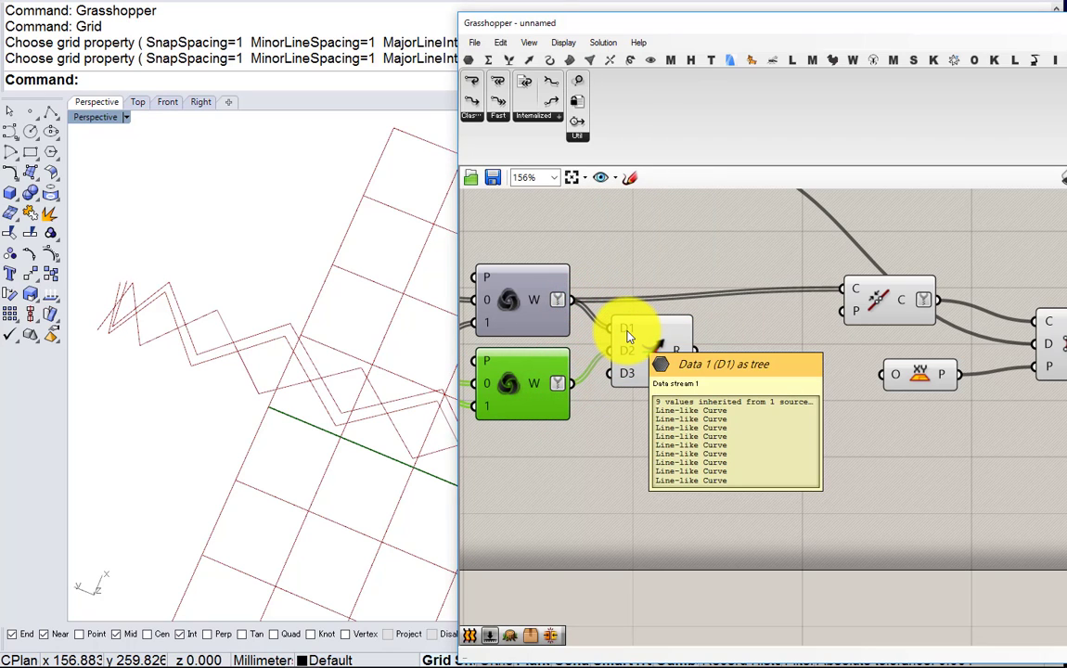
{"action": "right_click", "coordinate": [629, 336]}
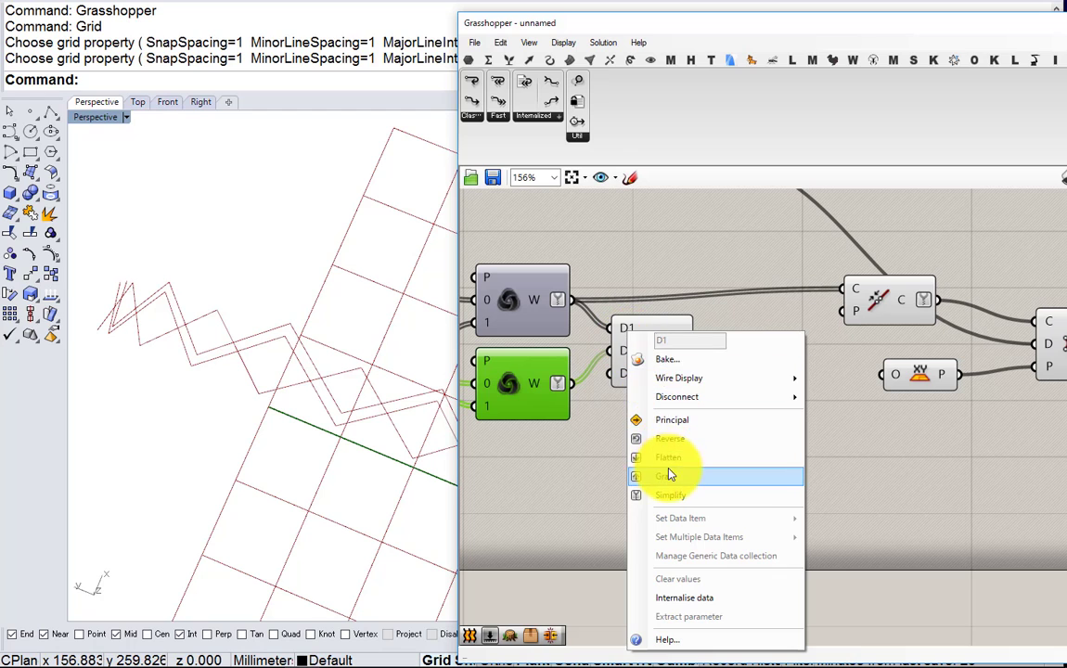
{"action": "left_click", "coordinate": [648, 358]}
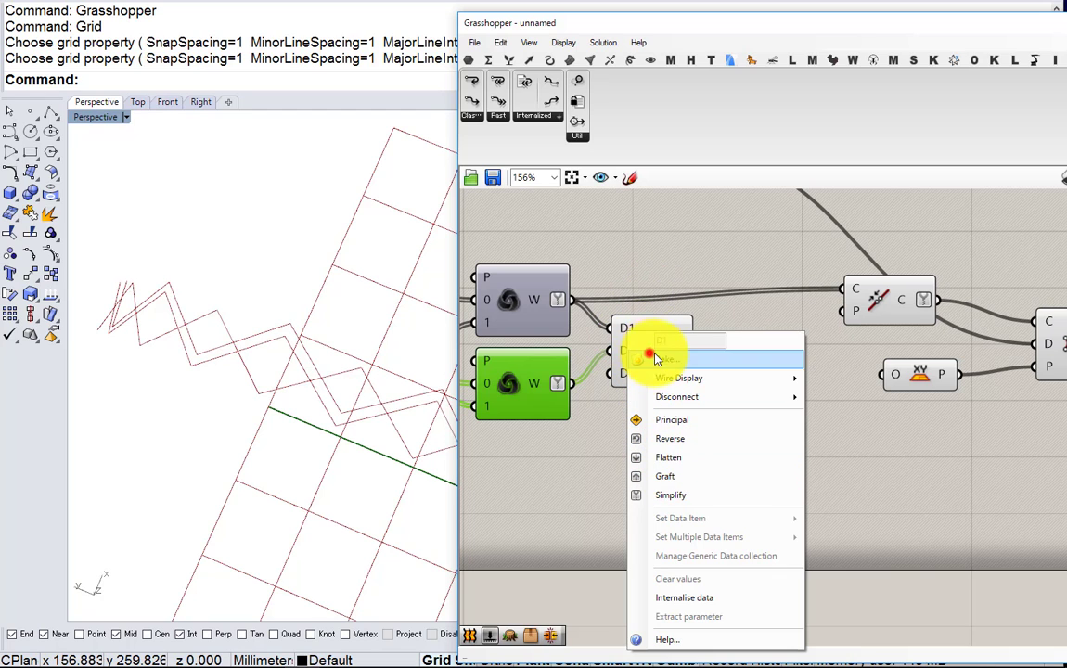
{"action": "left_click", "coordinate": [725, 479]}
Insert a Group component between each Weave output and the Merge inputs, shifting Merge to fit
{"action": "left_click_drag", "start_coordinate": [645, 360], "coordinate": [744, 378]}
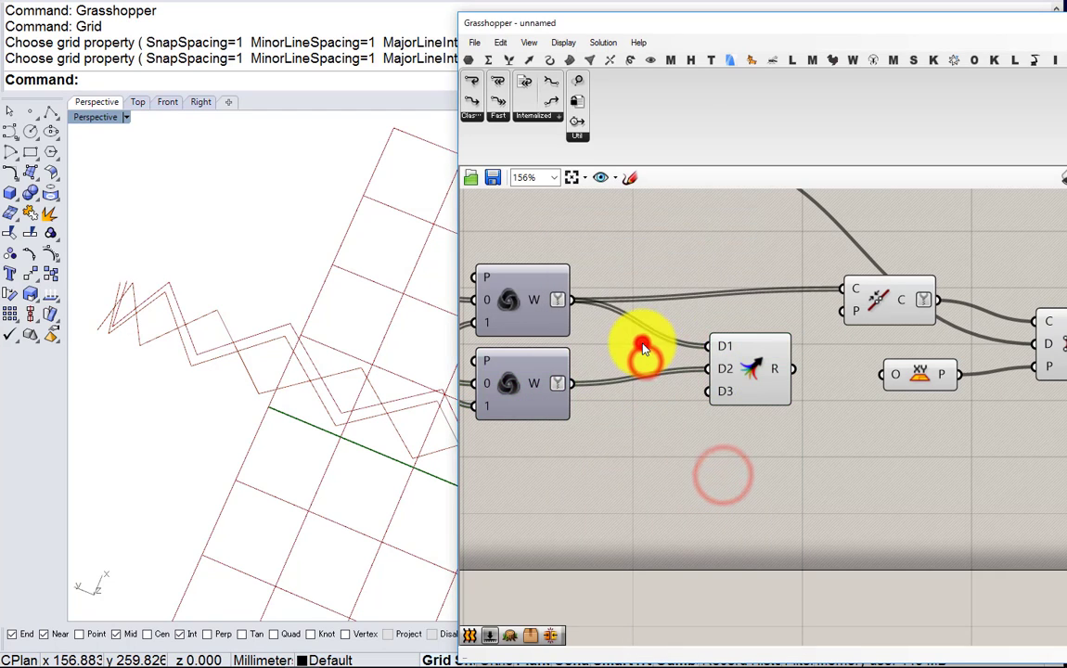
{"action": "double_click", "coordinate": [642, 344]}
{"action": "type", "text": "gr"}
{"action": "left_click", "coordinate": [603, 322]}
{"action": "left_click_drag", "start_coordinate": [627, 351], "coordinate": [606, 373]}
{"action": "key", "text": "ctrl+c"}
{"action": "key", "text": "ctrl+v"}
{"action": "left_click_drag", "start_coordinate": [679, 374], "coordinate": [740, 349]}
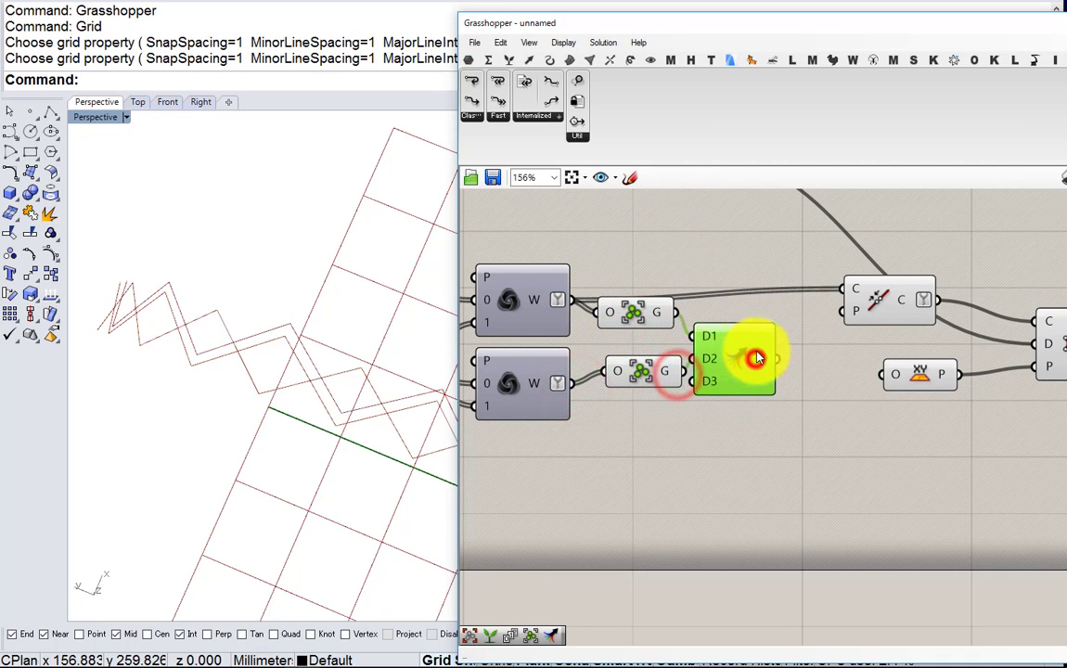
Add an Ungroup component after Merge, feed it the merged result and simplify its output, moving the join and offset components aside
{"action": "right_click_drag", "start_coordinate": [989, 432], "coordinate": [838, 438]}
{"action": "left_click_drag", "start_coordinate": [931, 441], "coordinate": [707, 292]}
{"action": "left_click_drag", "start_coordinate": [762, 304], "coordinate": [904, 304]}
{"action": "double_click", "coordinate": [694, 336]}
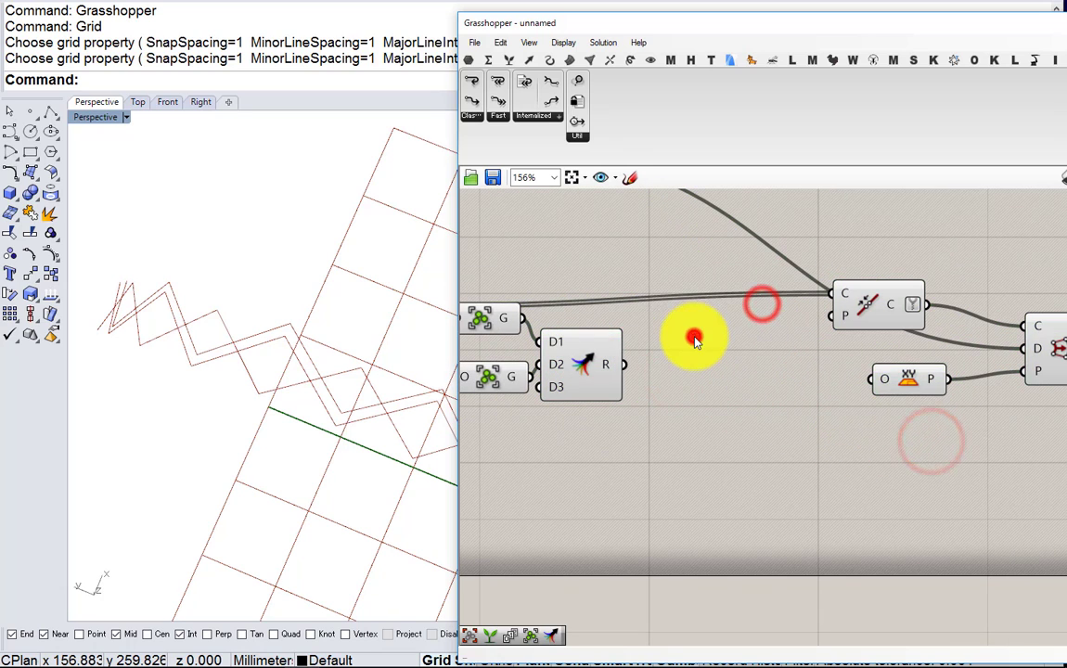
{"action": "type", "text": "ung"}
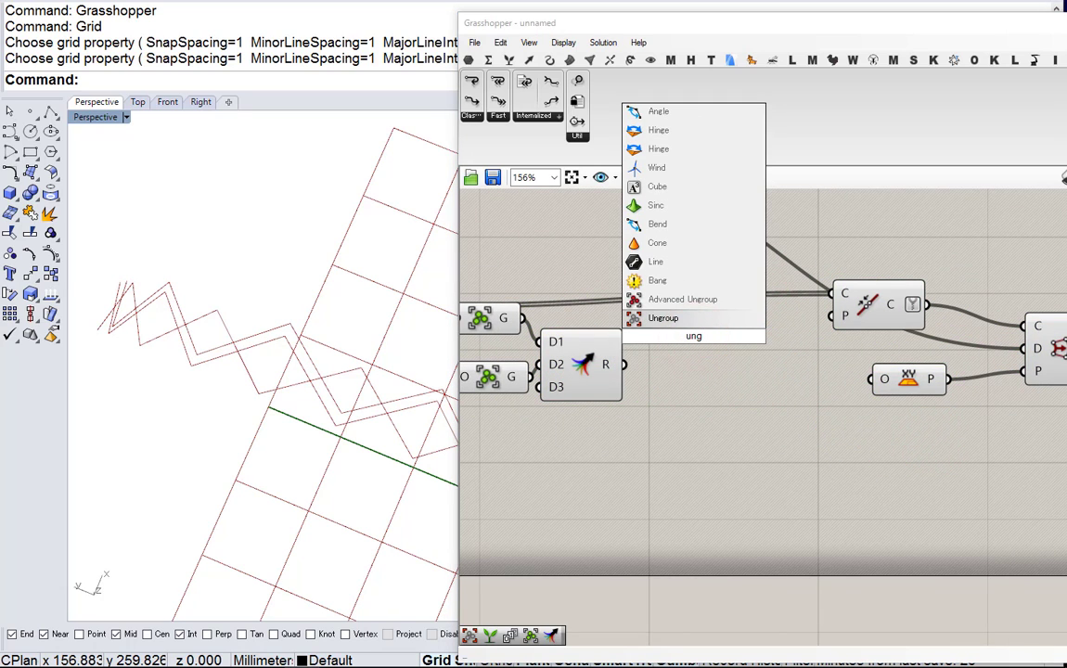
{"action": "left_click", "coordinate": [646, 317]}
{"action": "left_click_drag", "start_coordinate": [622, 362], "coordinate": [659, 350]}
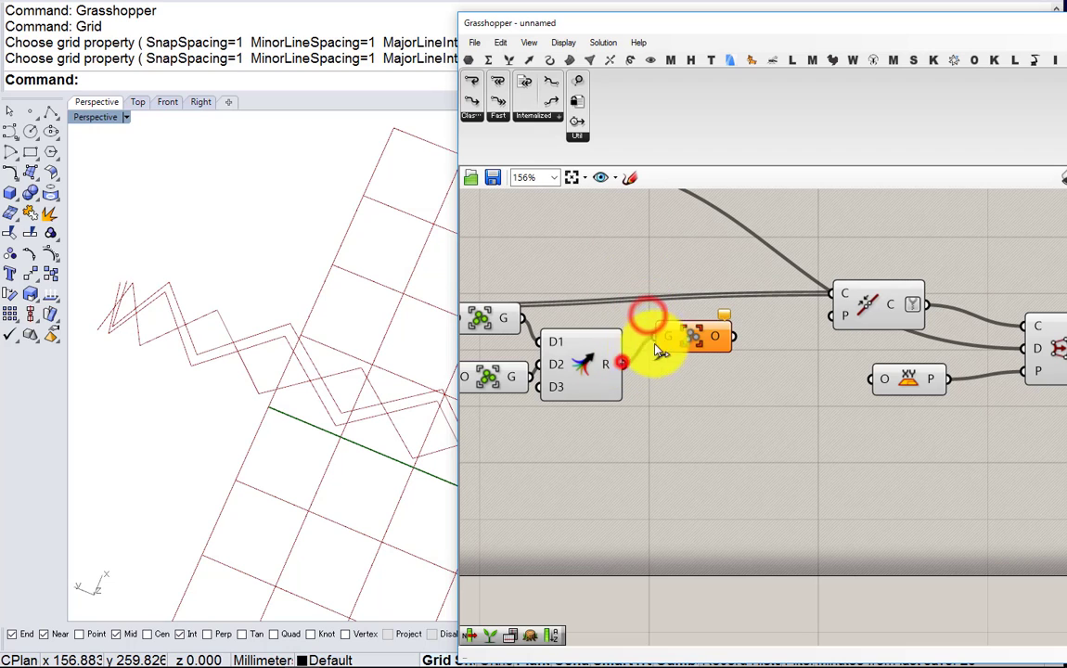
{"action": "right_click", "coordinate": [717, 360]}
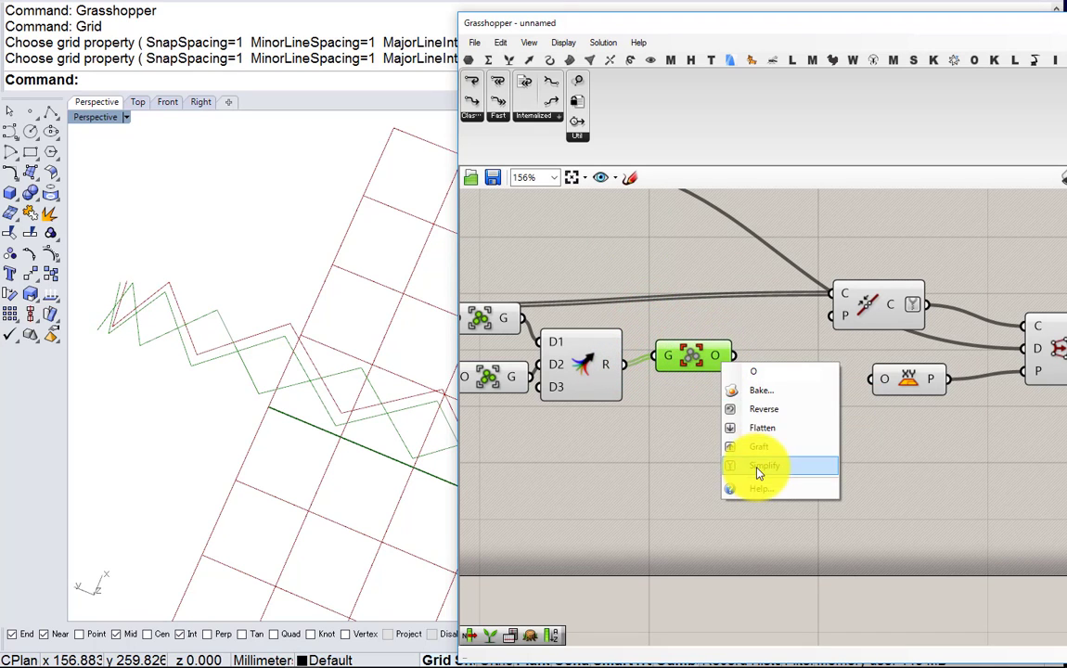
{"action": "left_click", "coordinate": [756, 468]}
Turn off the preview of the two Group components and the Merge component
{"action": "right_click_drag", "start_coordinate": [677, 437], "coordinate": [786, 440]}
{"action": "left_click_drag", "start_coordinate": [764, 472], "coordinate": [550, 269]}
{"action": "middle_click", "coordinate": [562, 290]}
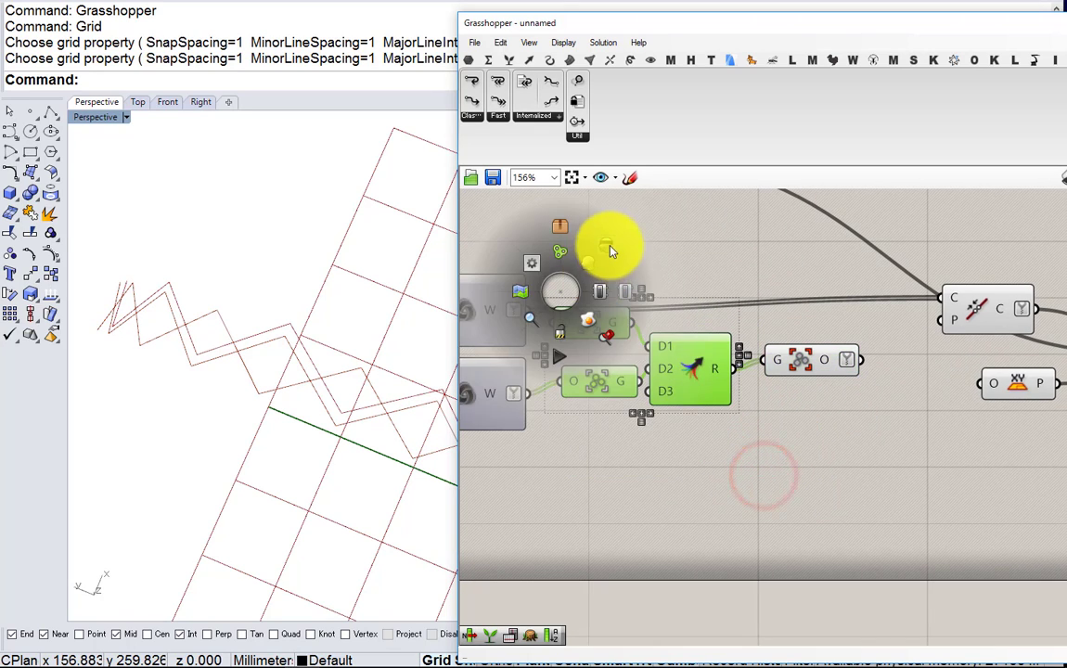
{"action": "left_click", "coordinate": [610, 250]}
Feed the Join Curves' curve input from Ungroup and move Join Curves closer to it
{"action": "right_click_drag", "start_coordinate": [746, 317], "coordinate": [604, 319]}
{"action": "scroll", "coordinate": [732, 361], "scroll_direction": "up", "scroll_amount": 1}
{"action": "left_click_drag", "start_coordinate": [728, 362], "coordinate": [836, 278]}
{"action": "left_click_drag", "start_coordinate": [882, 312], "coordinate": [821, 360]}
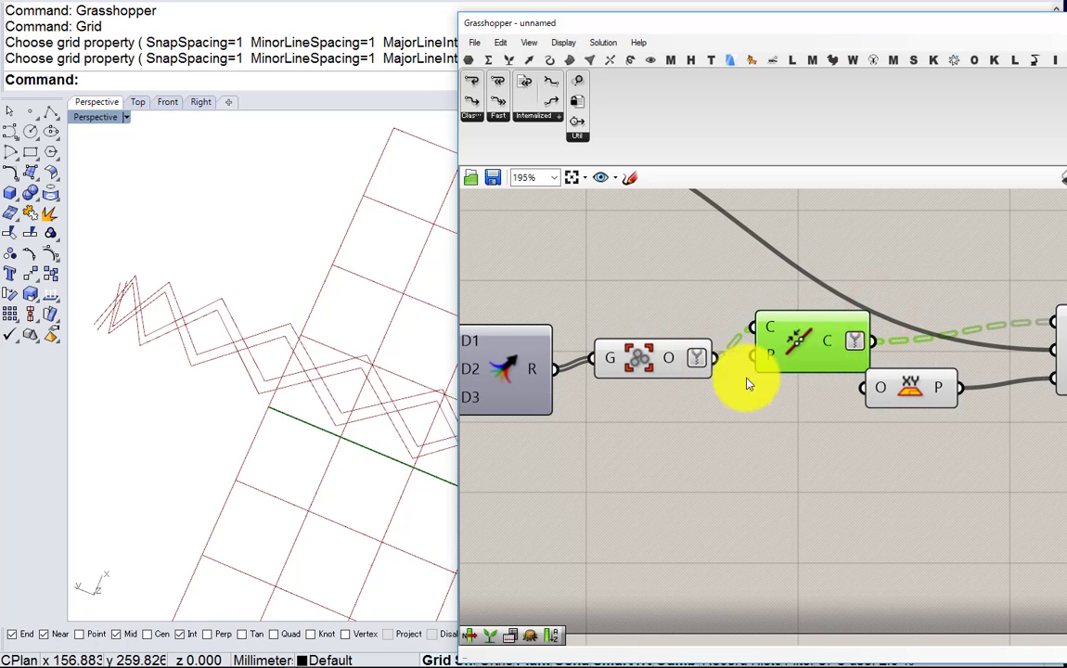
Turn off the preview of the Ungroup component
{"action": "scroll", "coordinate": [748, 381], "scroll_direction": "down", "scroll_amount": 1}
{"action": "left_click_drag", "start_coordinate": [718, 411], "coordinate": [673, 342]}
{"action": "middle_click", "coordinate": [694, 346]}
{"action": "left_click", "coordinate": [737, 309]}
Move the XY Plane component down, clear of Join Curves
{"action": "right_click_drag", "start_coordinate": [736, 315], "coordinate": [592, 286]}
{"action": "scroll", "coordinate": [640, 320], "scroll_direction": "up", "scroll_amount": 1}
{"action": "left_click", "coordinate": [675, 345]}
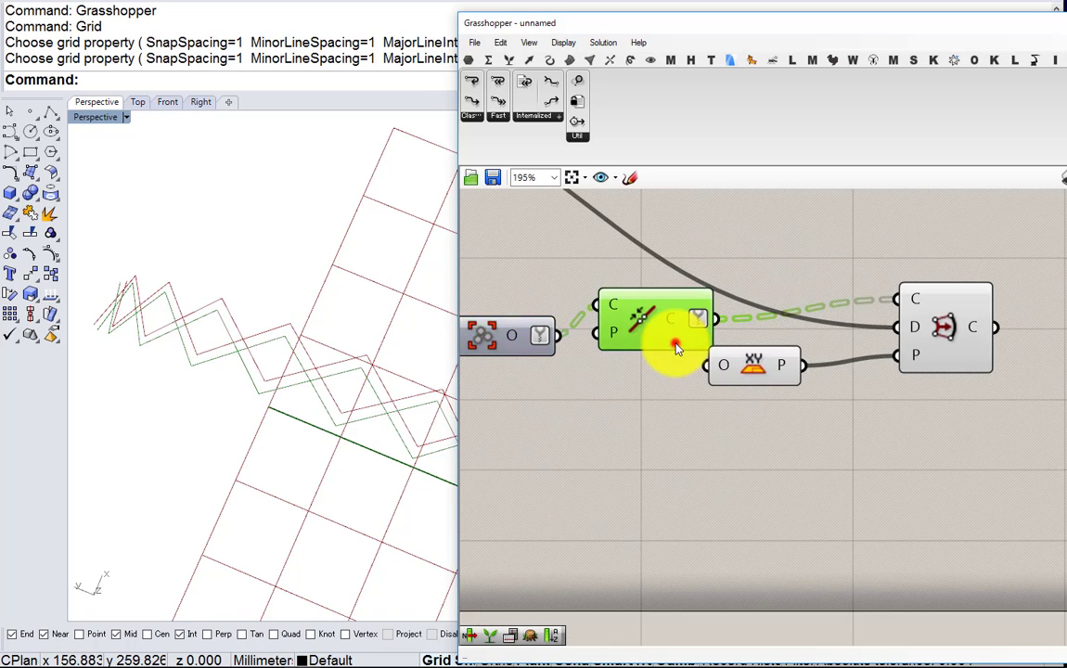
{"action": "left_click_drag", "start_coordinate": [776, 376], "coordinate": [786, 414]}
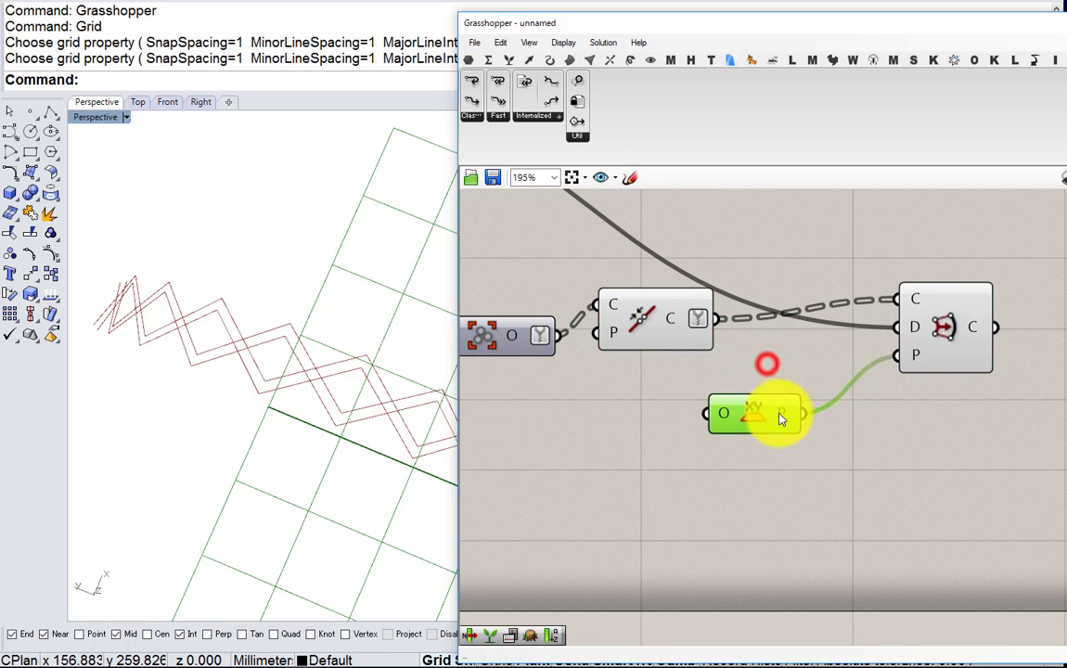
Flatten the curve output of Join Curves
{"action": "scroll", "coordinate": [810, 412], "scroll_direction": "down", "scroll_amount": 2}
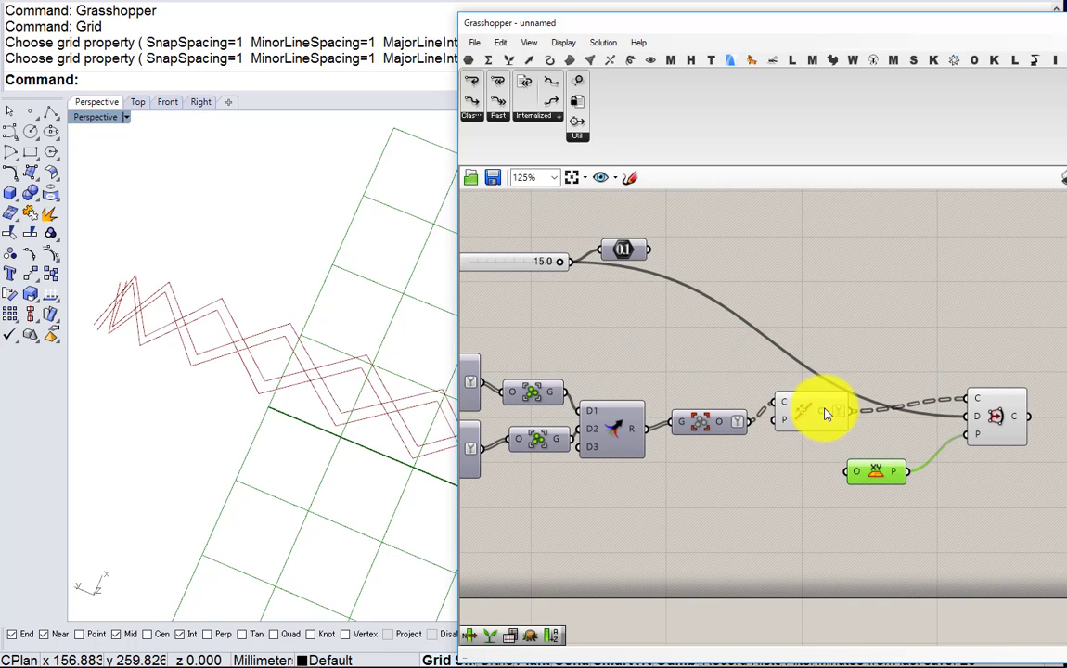
{"action": "left_click", "coordinate": [813, 413]}
{"action": "scroll", "coordinate": [815, 412], "scroll_direction": "up", "scroll_amount": 1}
{"action": "right_click", "coordinate": [824, 425]}
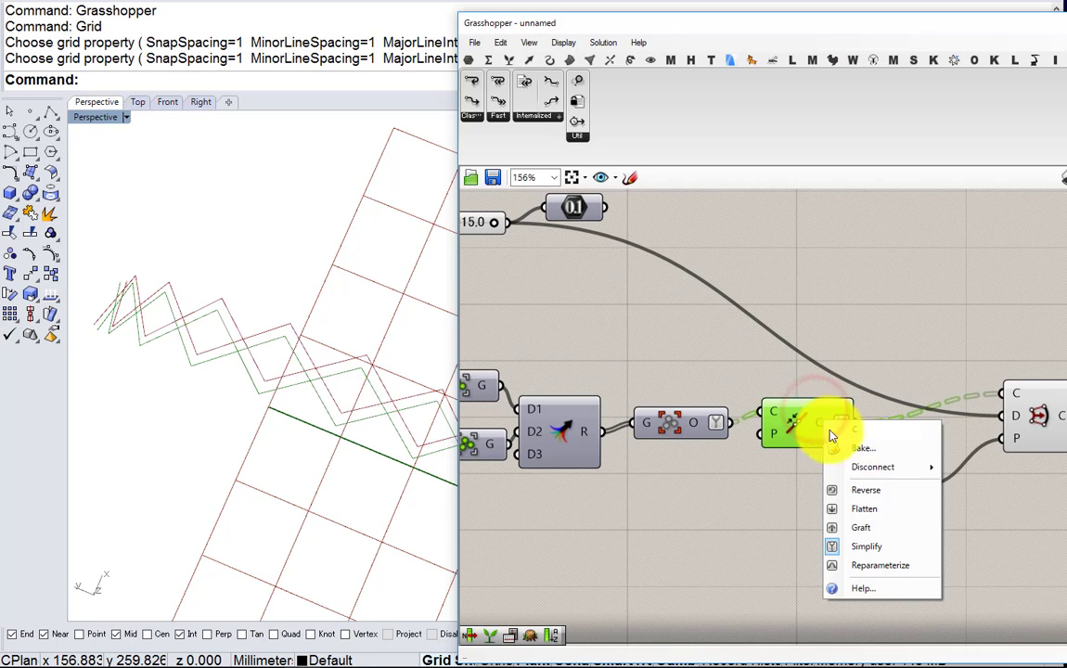
{"action": "left_click", "coordinate": [870, 508]}
Move the Distance slider and its Number parameter together closer to the join and offset components
{"action": "right_click_drag", "start_coordinate": [658, 299], "coordinate": [780, 365]}
{"action": "scroll", "coordinate": [780, 364], "scroll_direction": "down", "scroll_amount": 1}
{"action": "left_click_drag", "start_coordinate": [767, 352], "coordinate": [609, 278]}
{"action": "left_click_drag", "start_coordinate": [705, 290], "coordinate": [897, 347]}
{"action": "scroll", "coordinate": [829, 350], "scroll_direction": "up", "scroll_amount": 2}
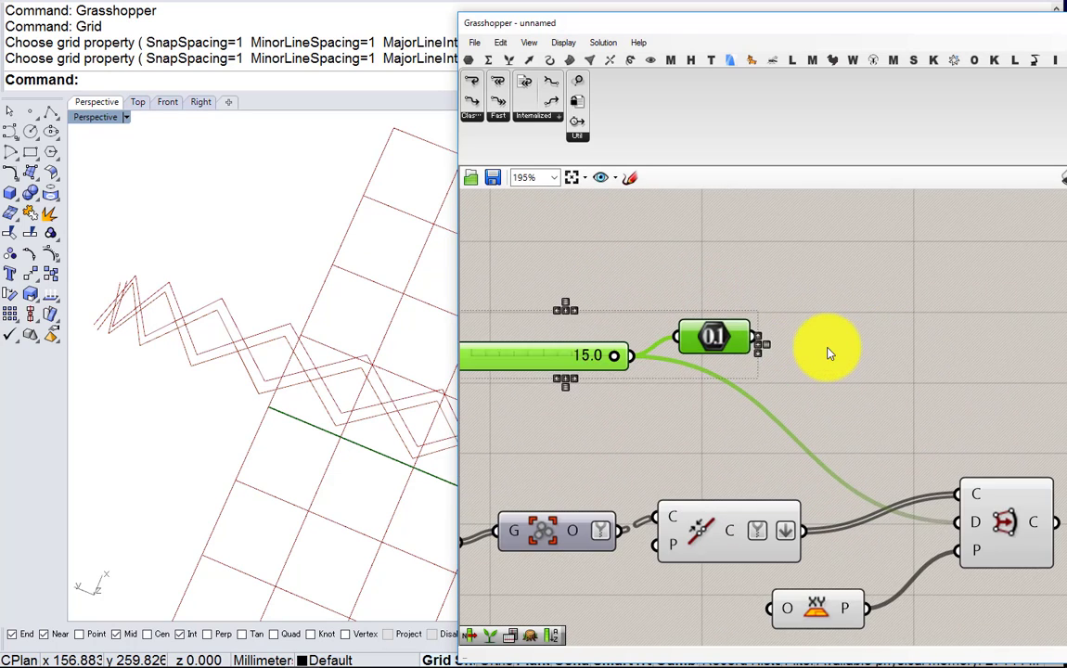
Add a Division component beside the Number parameter
{"action": "double_click", "coordinate": [828, 350]}
{"action": "type", "text": "divisi"}
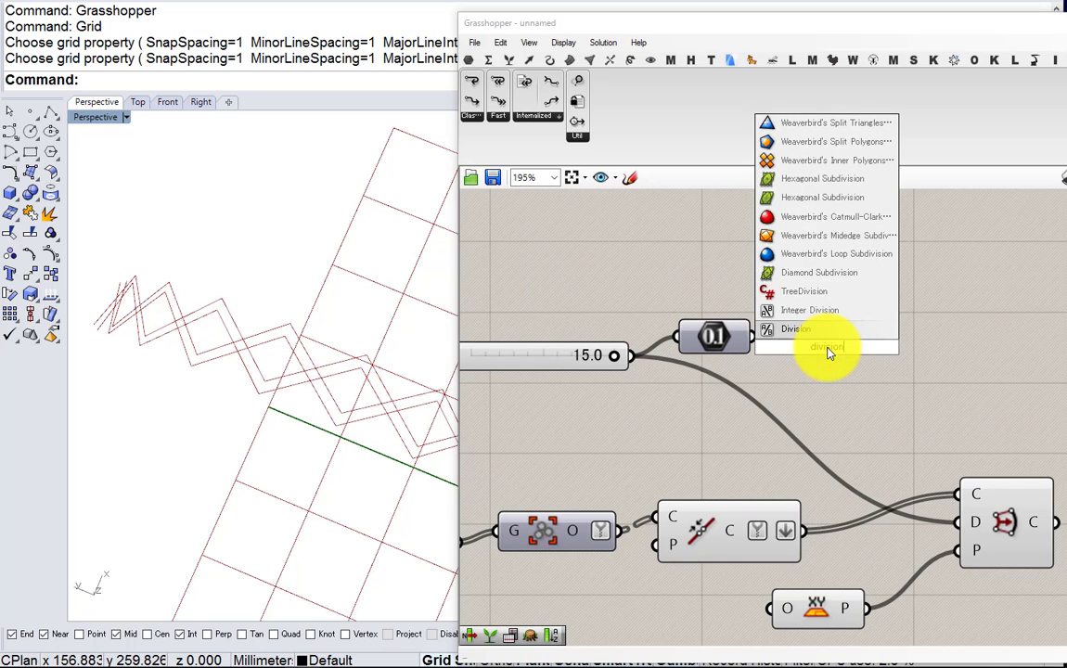
{"action": "type", "text": "on"}
{"action": "left_click", "coordinate": [777, 340]}
{"action": "right_click_drag", "start_coordinate": [801, 494], "coordinate": [707, 453]}
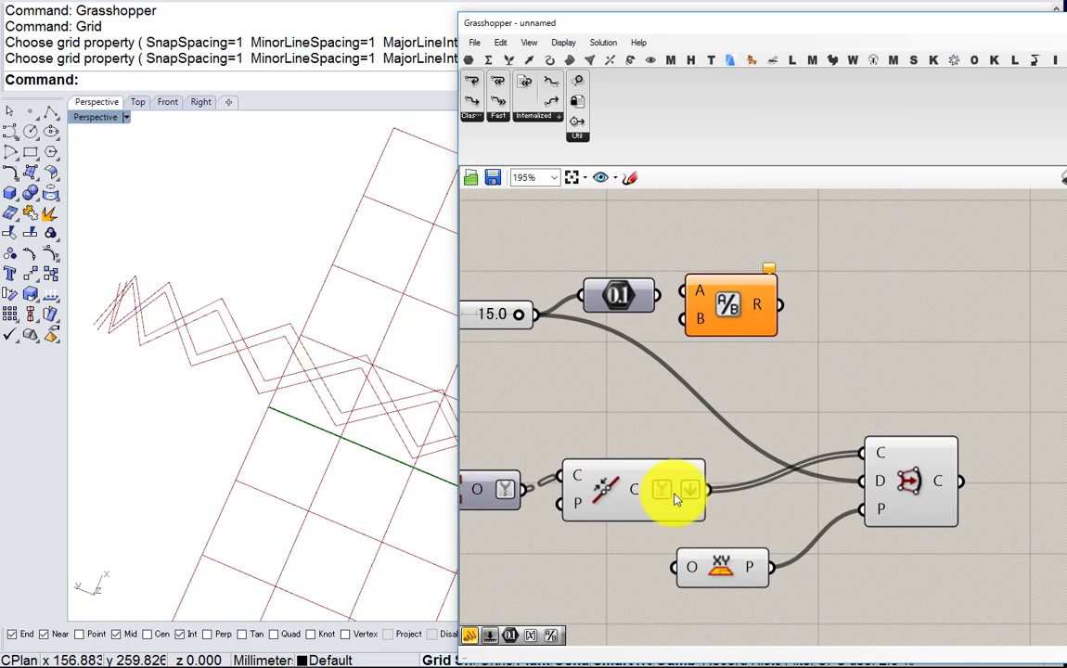
Graft the curve output of Join Curves
{"action": "right_click", "coordinate": [639, 489]}
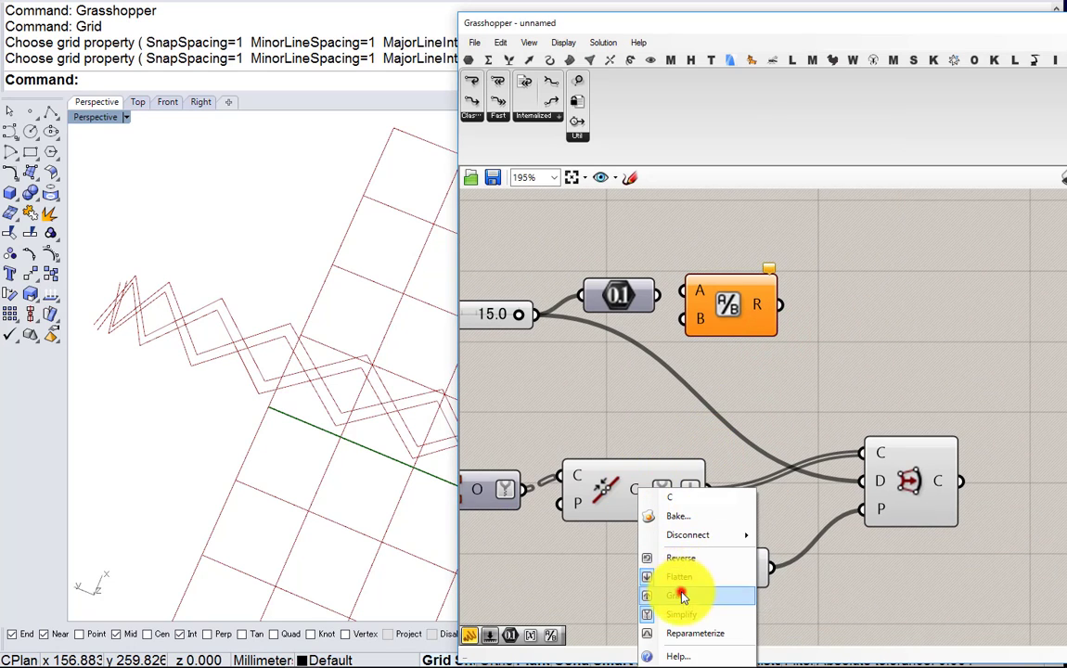
{"action": "left_click", "coordinate": [683, 596]}
{"action": "right_click", "coordinate": [638, 490]}
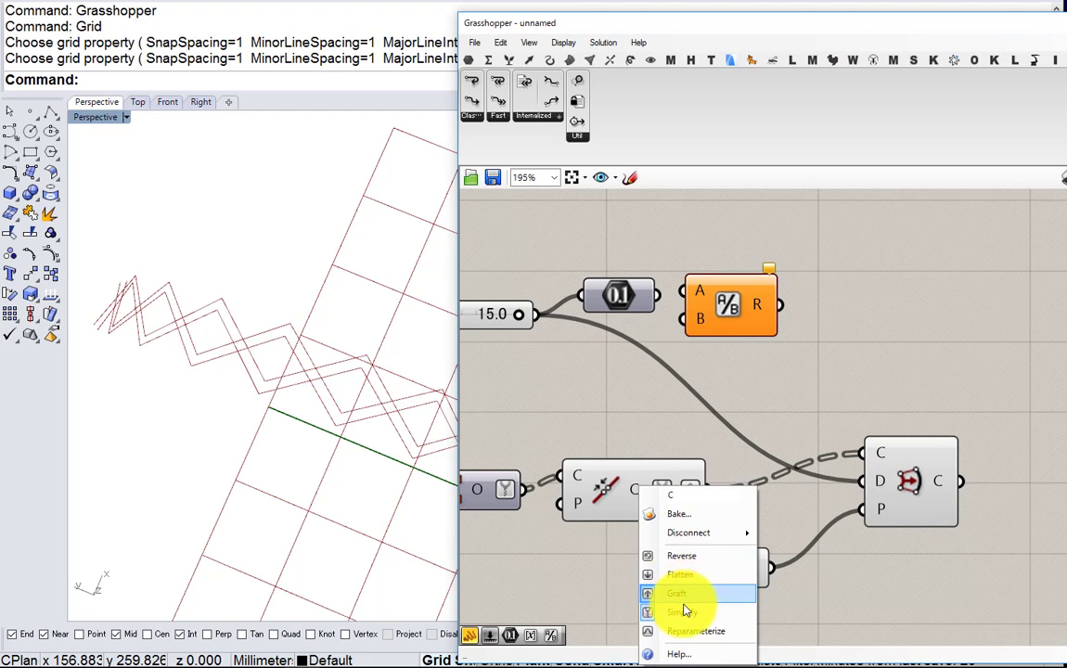
{"action": "left_click", "coordinate": [665, 397]}
Connect the Number parameter to Division's A input and a new small panel containing 2 to its B input
{"action": "left_click_drag", "start_coordinate": [658, 296], "coordinate": [684, 290]}
{"action": "left_click_drag", "start_coordinate": [734, 311], "coordinate": [761, 308]}
{"action": "left_click", "coordinate": [661, 355]}
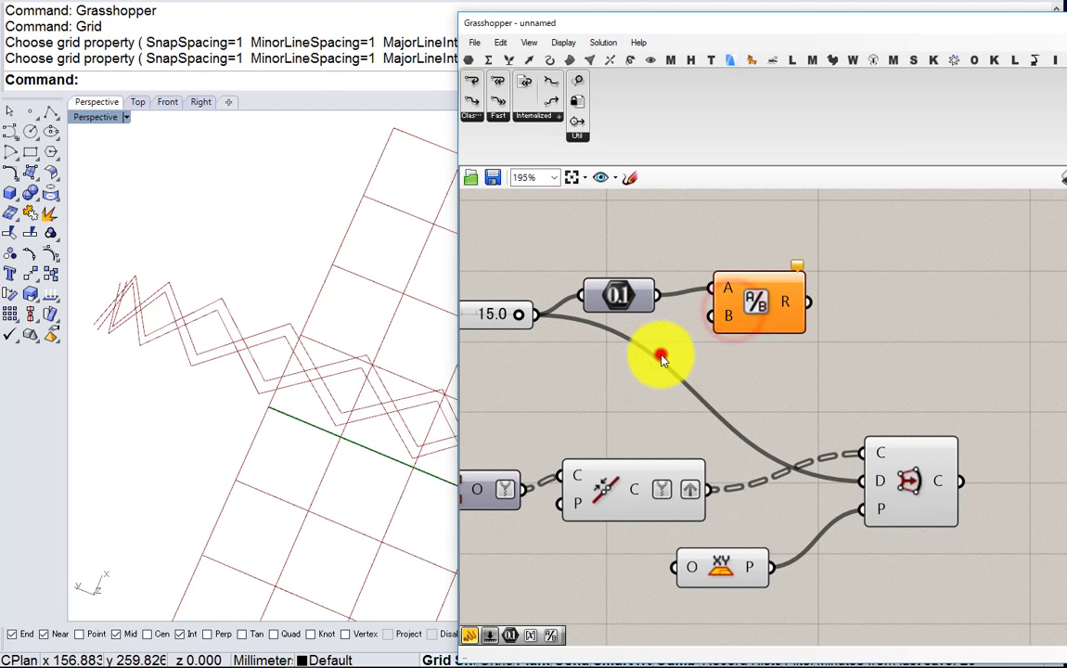
{"action": "double_click", "coordinate": [661, 358]}
{"action": "type", "text": "pana"}
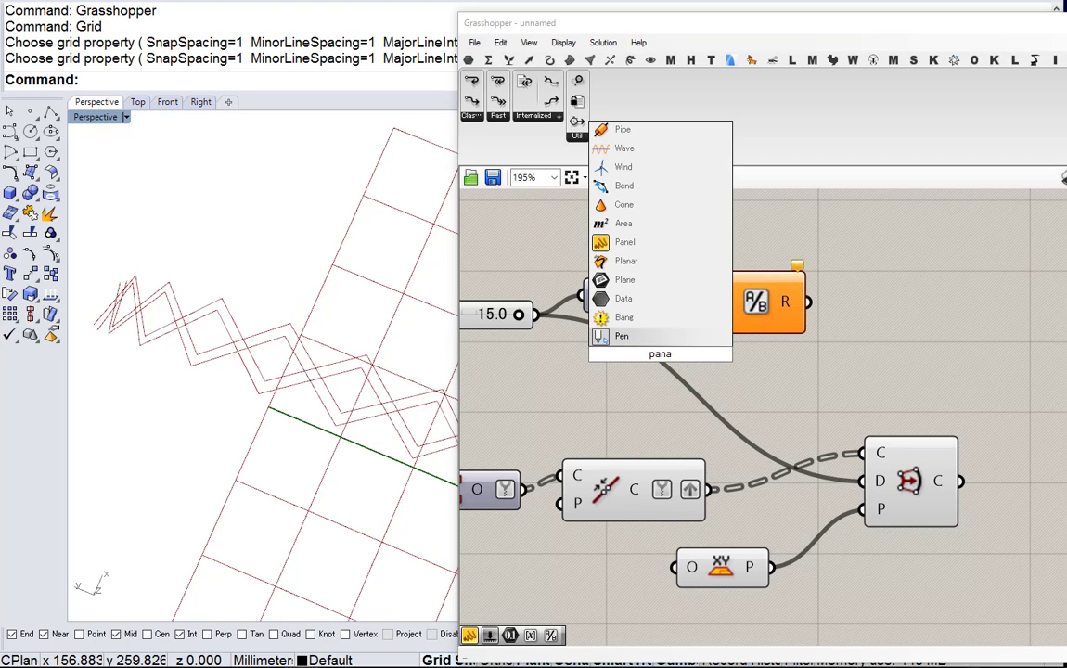
{"action": "left_click", "coordinate": [625, 242]}
{"action": "double_click", "coordinate": [664, 356]}
{"action": "type", "text": "2"}
{"action": "left_click", "coordinate": [811, 413]}
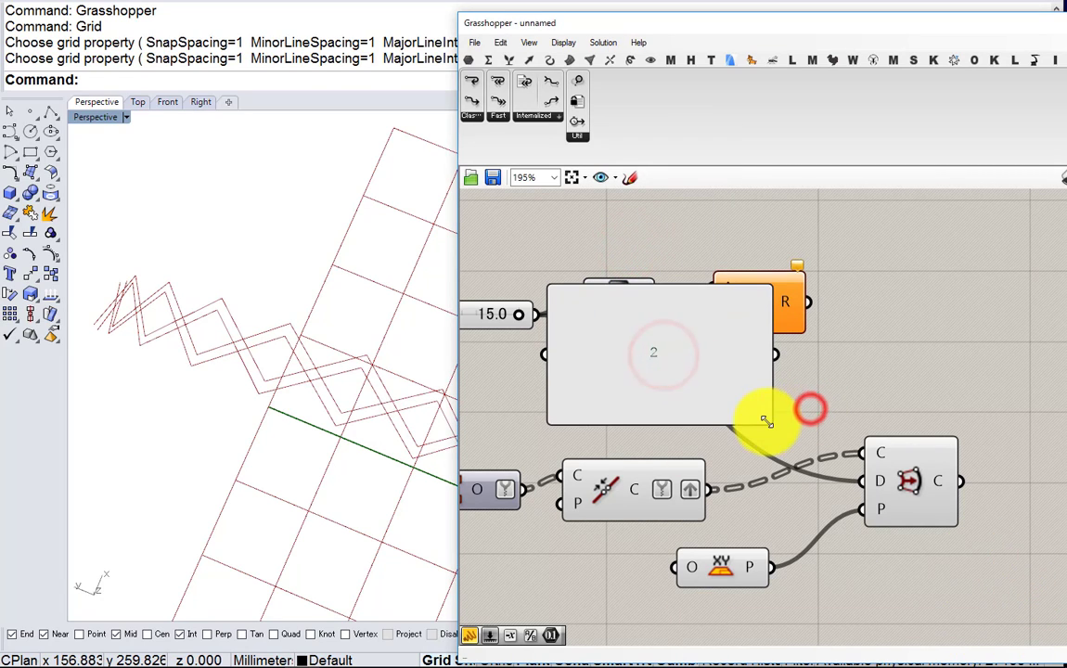
{"action": "left_click_drag", "start_coordinate": [765, 422], "coordinate": [629, 309]}
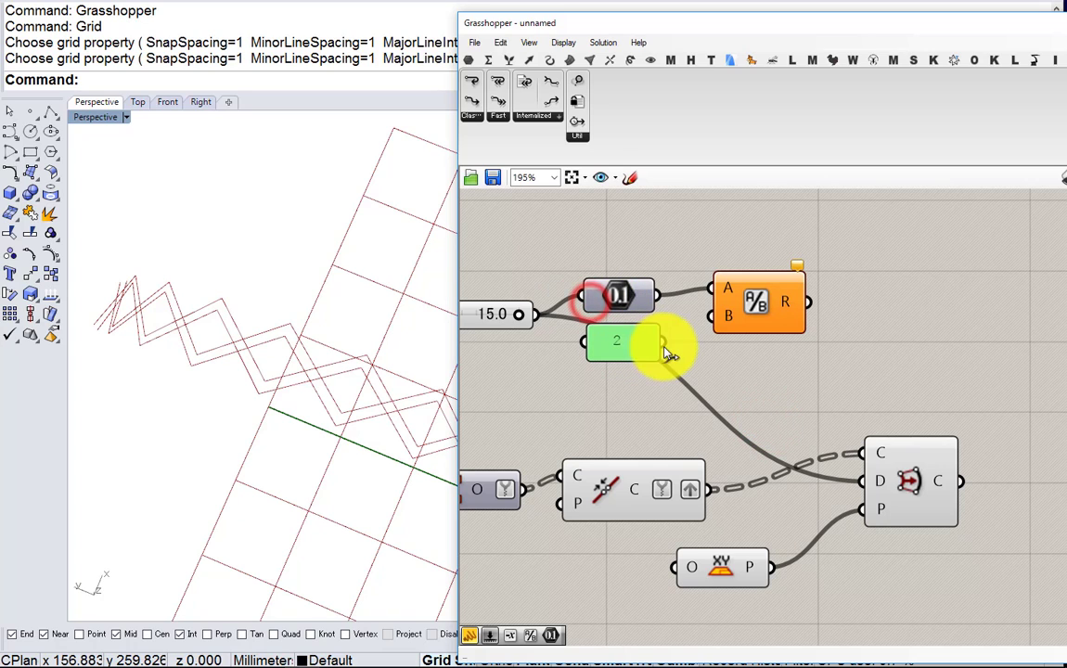
{"action": "left_click_drag", "start_coordinate": [663, 343], "coordinate": [785, 332]}
Add a Negative component fed by the Division result and place it above the output line
{"action": "double_click", "coordinate": [857, 350]}
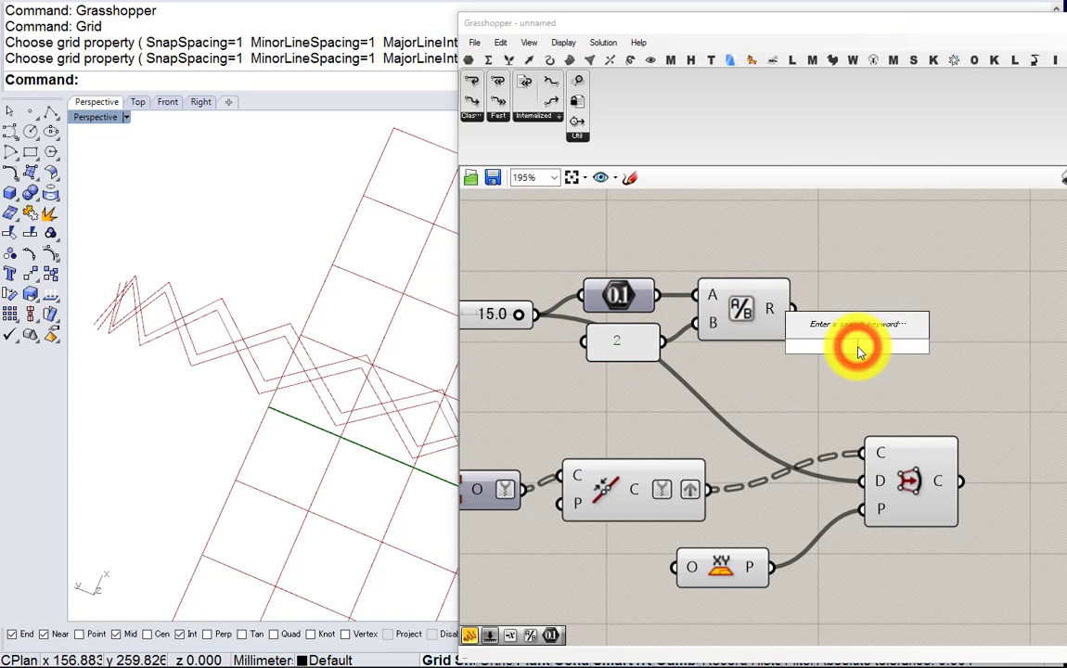
{"action": "type", "text": "ne"}
{"action": "left_click", "coordinate": [828, 329]}
{"action": "left_click_drag", "start_coordinate": [798, 310], "coordinate": [833, 310]}
{"action": "left_click_drag", "start_coordinate": [871, 311], "coordinate": [874, 284]}
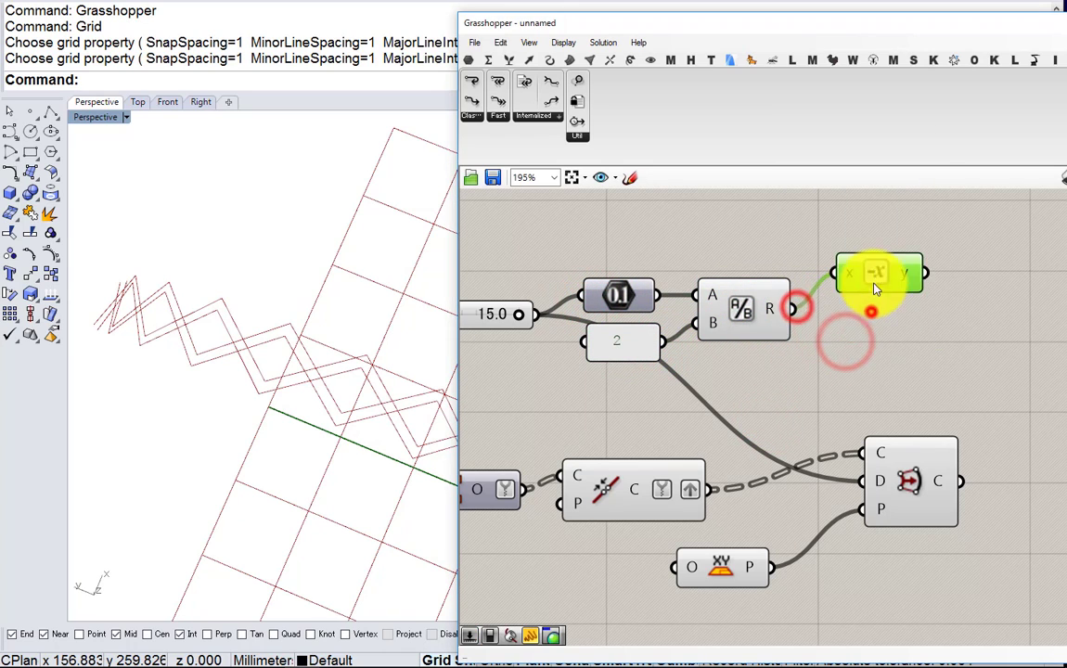
Add a second Merge component combining the Negative result in D1 with the Division result in D2
{"action": "double_click", "coordinate": [886, 336]}
{"action": "type", "text": "me"}
{"action": "left_click", "coordinate": [852, 321]}
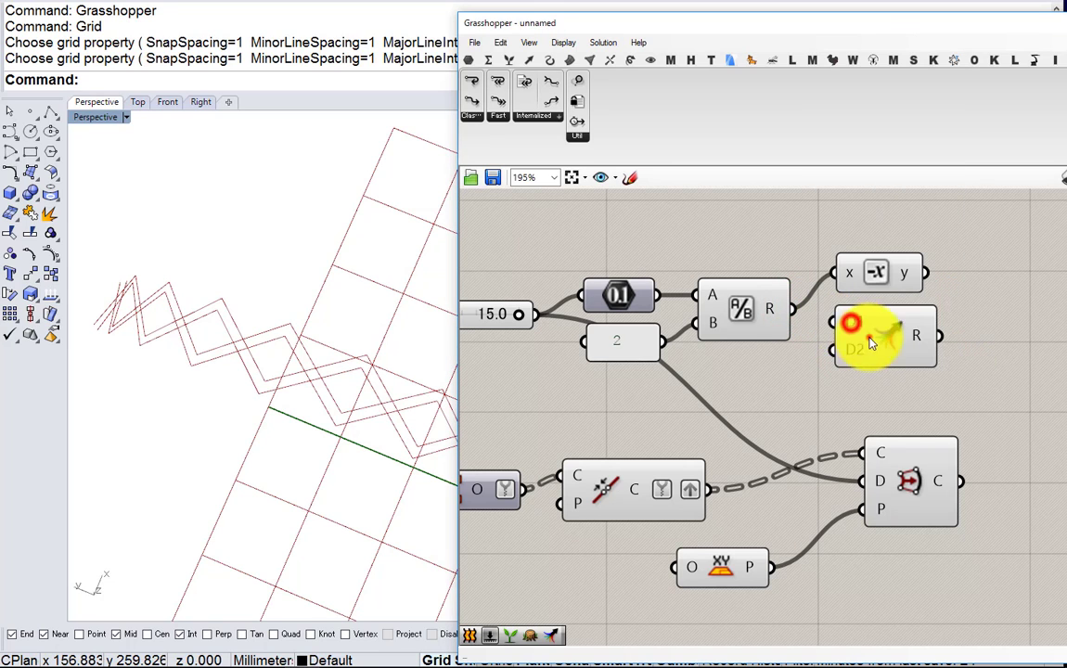
{"action": "left_click_drag", "start_coordinate": [870, 337], "coordinate": [973, 318]}
{"action": "left_click_drag", "start_coordinate": [916, 273], "coordinate": [981, 314]}
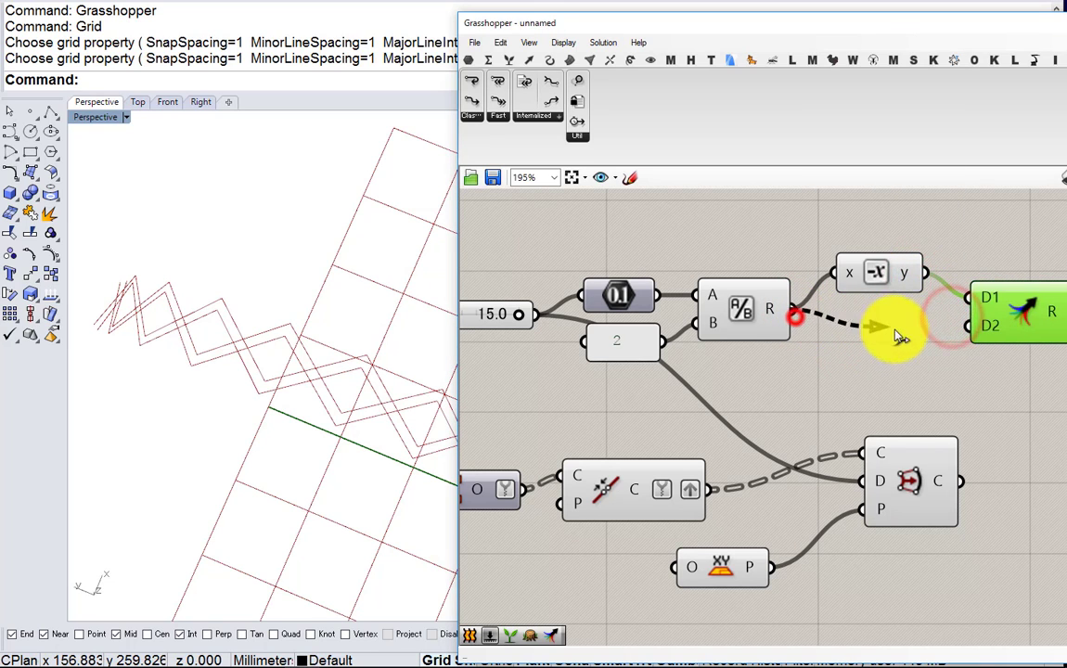
{"action": "left_click_drag", "start_coordinate": [901, 338], "coordinate": [969, 326]}
Feed Offset Loose's distance input from the new Merge and shift Offset Loose and XY Plane to tidy the layout
{"action": "right_click_drag", "start_coordinate": [976, 327], "coordinate": [882, 286]}
{"action": "left_click_drag", "start_coordinate": [893, 285], "coordinate": [787, 475]}
{"action": "scroll", "coordinate": [810, 458], "scroll_direction": "down", "scroll_amount": 2}
{"action": "right_click_drag", "start_coordinate": [811, 457], "coordinate": [940, 457]}
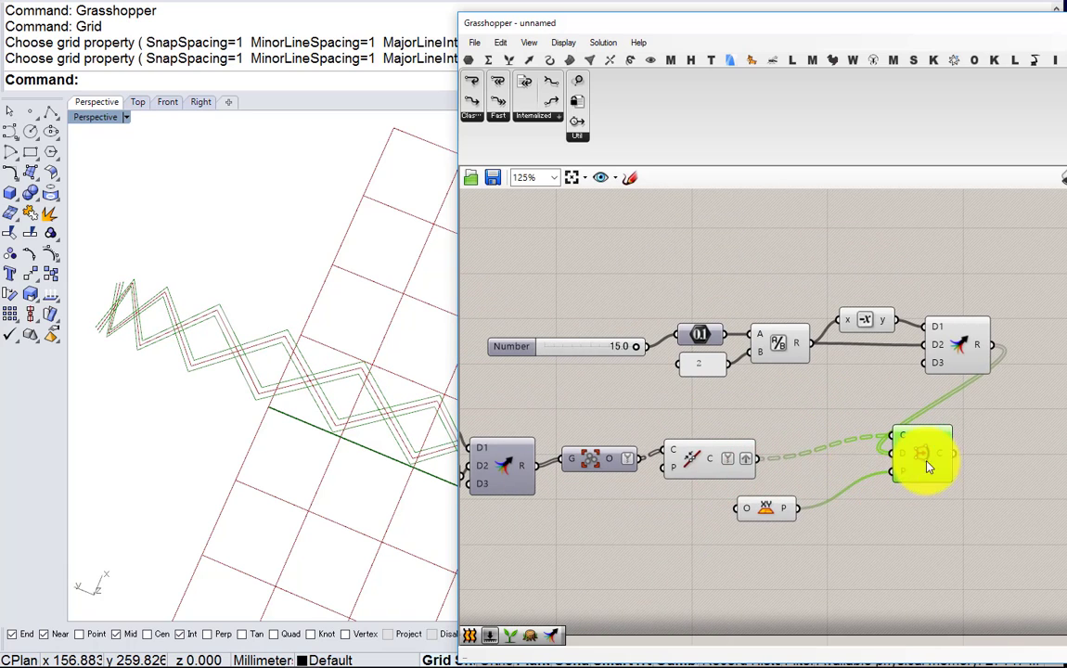
{"action": "left_click_drag", "start_coordinate": [928, 467], "coordinate": [979, 478]}
{"action": "left_click_drag", "start_coordinate": [771, 511], "coordinate": [893, 525]}
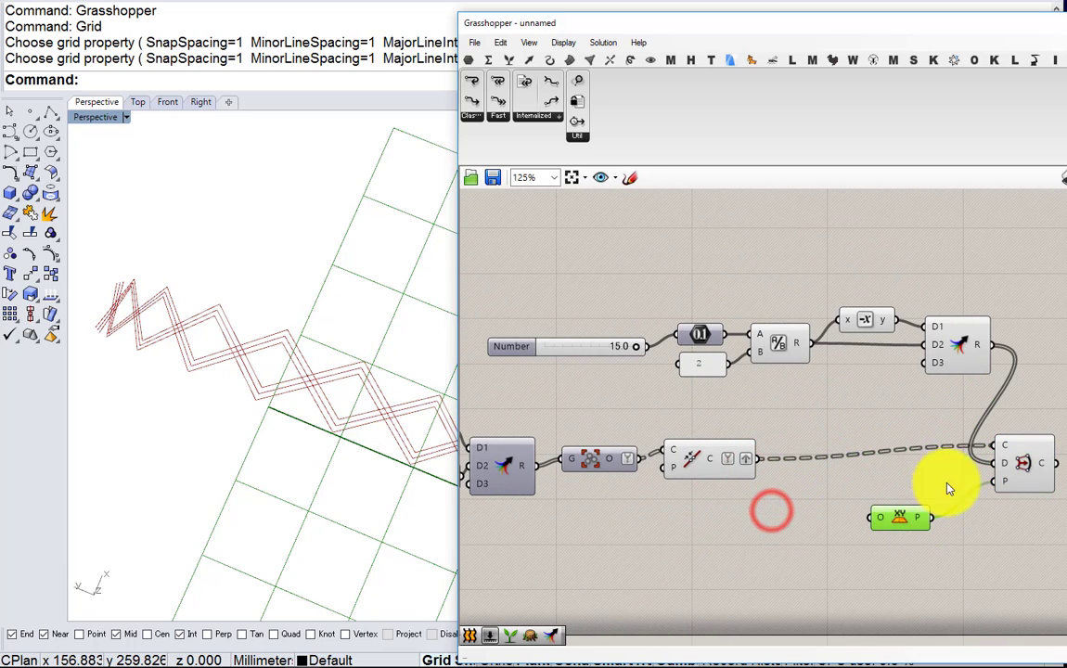
Turn off the preview of the selected components upstream of Offset Loose, leaving only the offset curves displayed
{"action": "left_click_drag", "start_coordinate": [953, 479], "coordinate": [662, 258]}
{"action": "middle_click", "coordinate": [679, 304]}
{"action": "left_click", "coordinate": [711, 261]}
{"action": "right_click_drag", "start_coordinate": [1056, 437], "coordinate": [822, 362]}
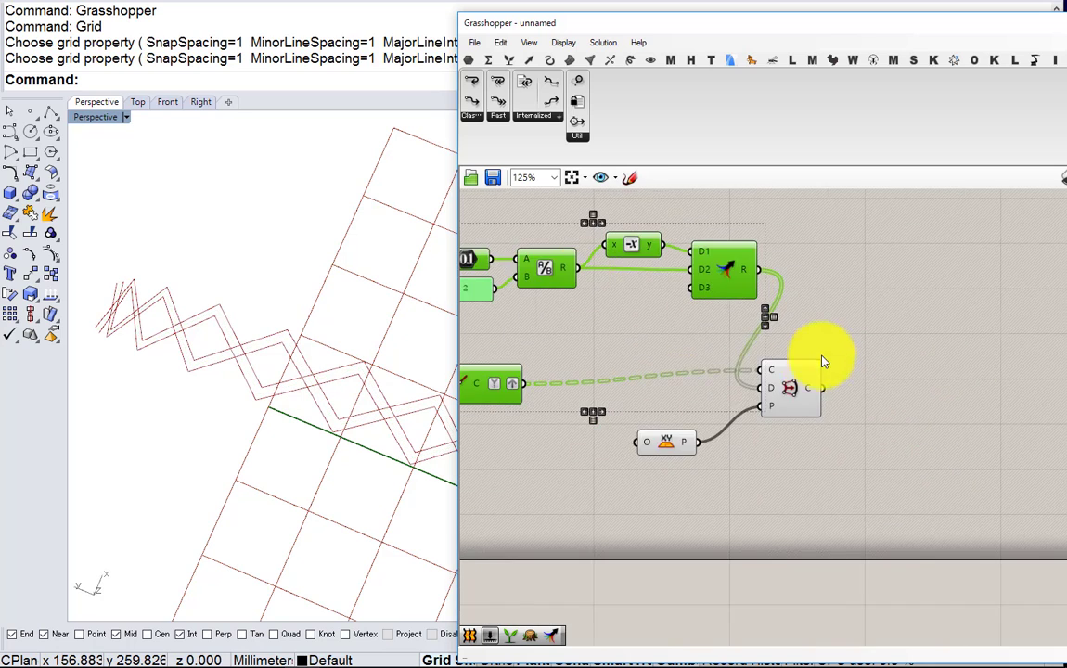
Add a Loft component after Offset Loose, feed the offset curves into its C input and inspect the strips
{"action": "scroll", "coordinate": [824, 362], "scroll_direction": "up", "scroll_amount": 4}
{"action": "double_click", "coordinate": [912, 428]}
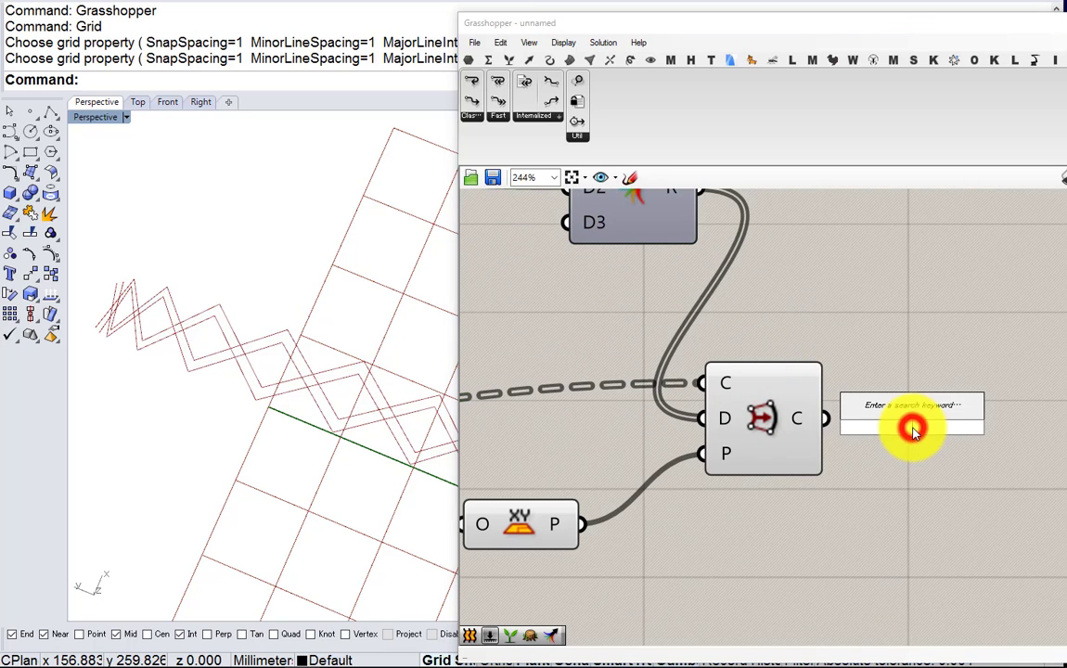
{"action": "type", "text": "loft"}
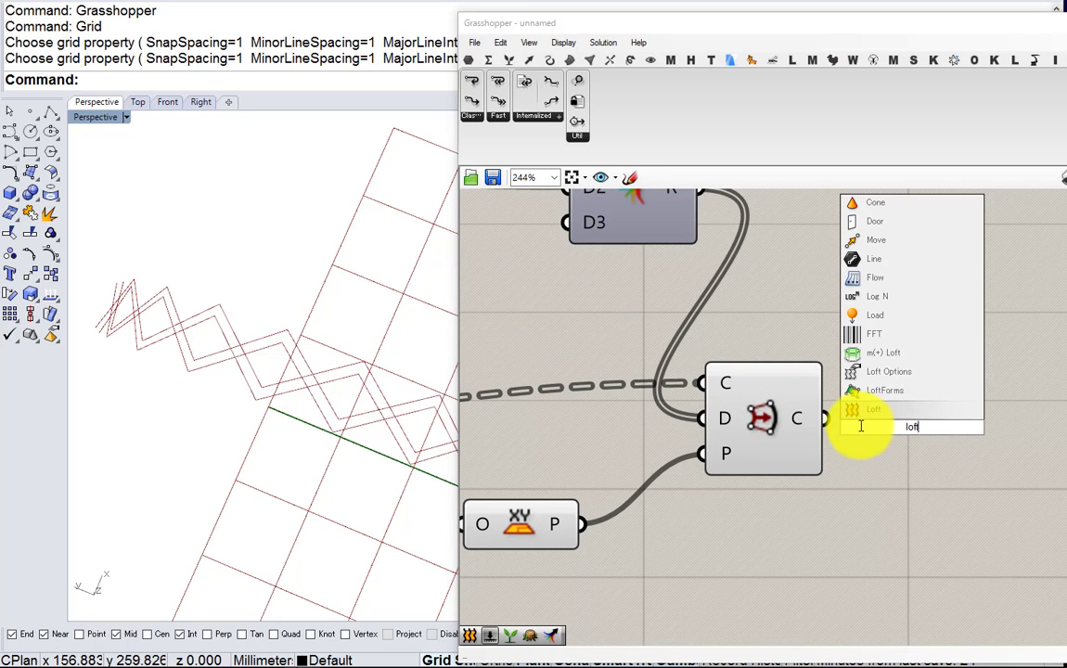
{"action": "key", "text": "Return"}
{"action": "left_click_drag", "start_coordinate": [824, 418], "coordinate": [854, 410]}
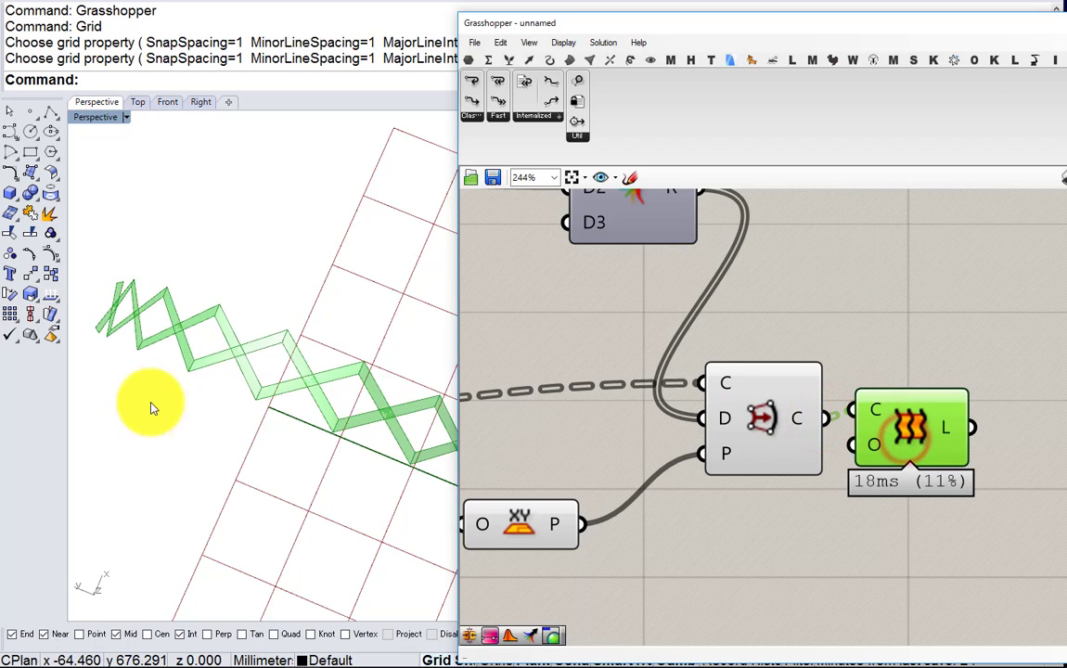
{"action": "right_click_drag", "start_coordinate": [152, 409], "coordinate": [176, 336]}
{"action": "scroll", "coordinate": [743, 419], "scroll_direction": "up", "scroll_amount": 2}
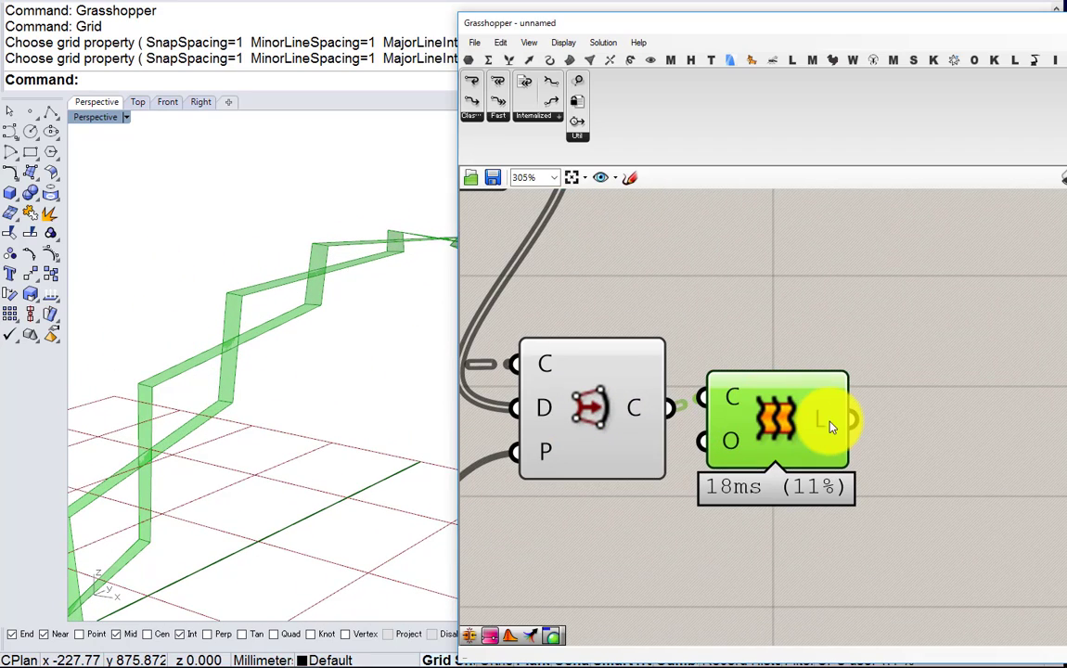
{"action": "mouse_move", "coordinate": [833, 423]}
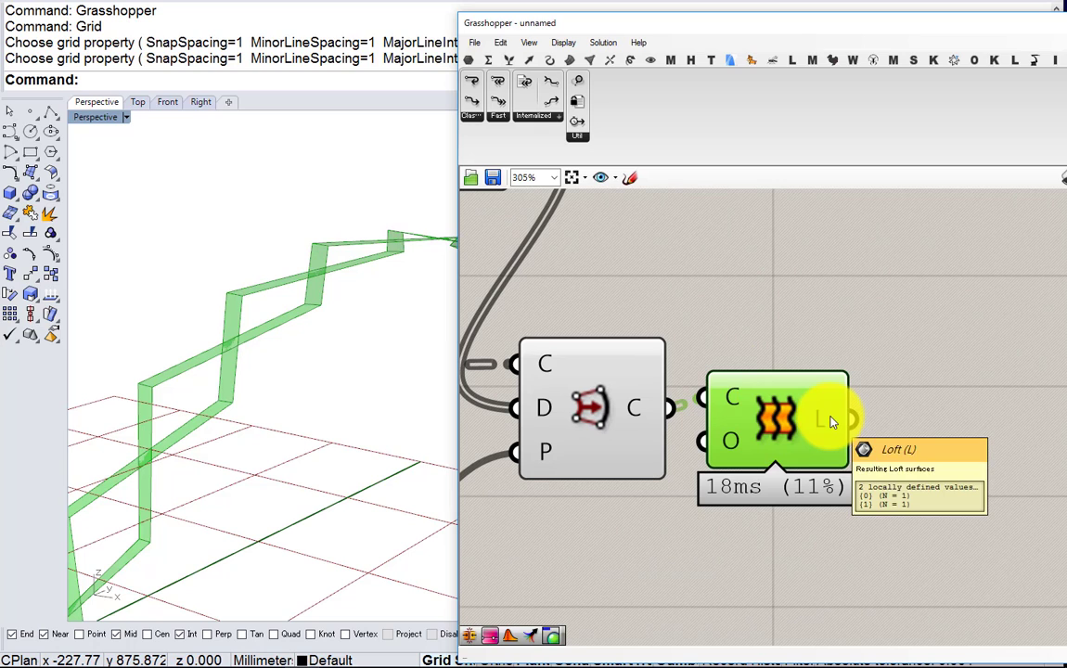
Try a surface Offset component fed by the Loft result and delete it
{"action": "right_click_drag", "start_coordinate": [898, 434], "coordinate": [746, 422]}
{"action": "double_click", "coordinate": [803, 424]}
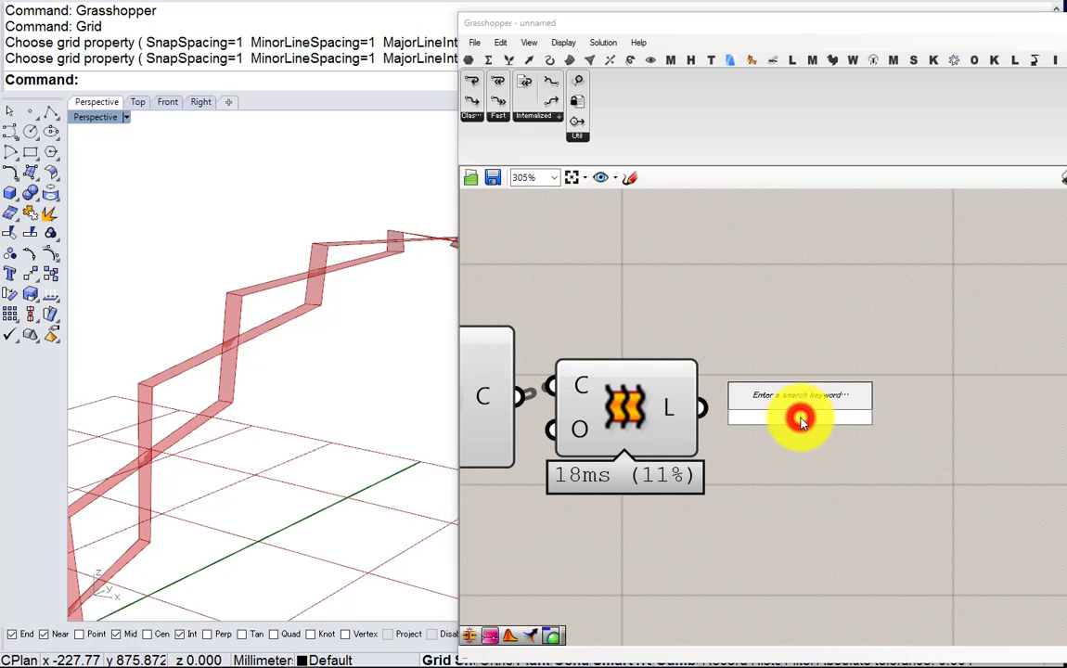
{"action": "type", "text": "offset"}
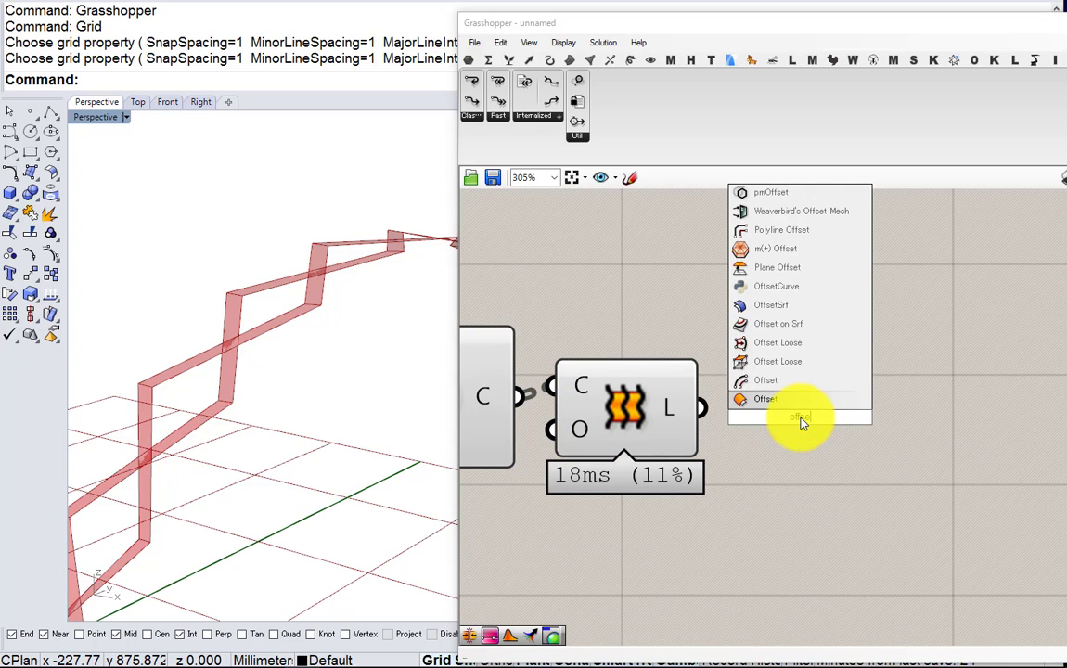
{"action": "left_click", "coordinate": [769, 394]}
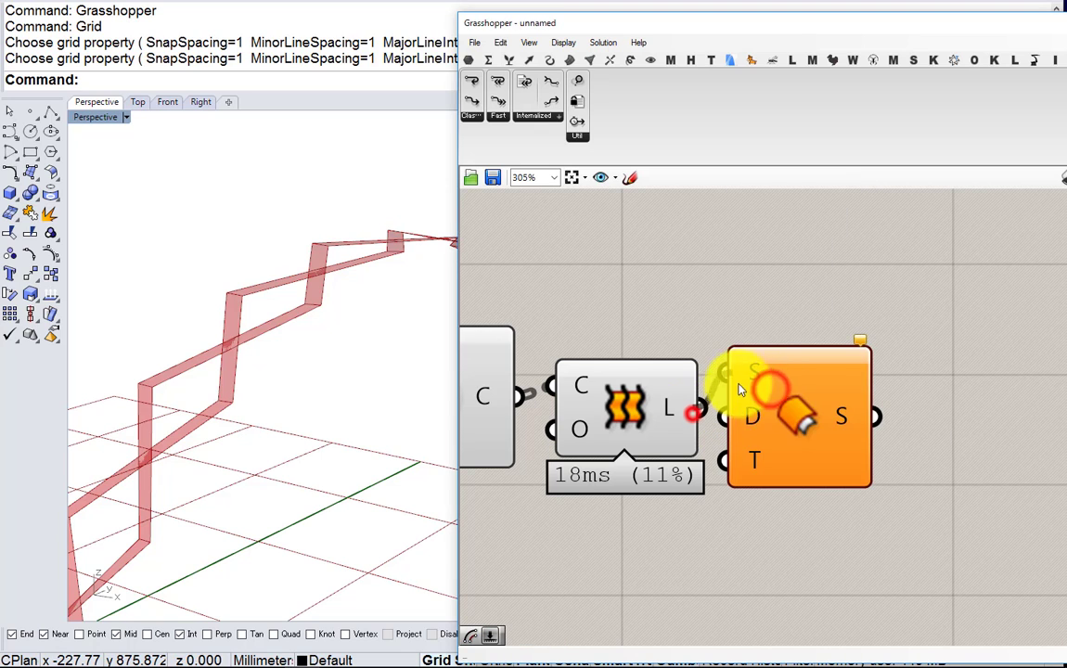
{"action": "left_click_drag", "start_coordinate": [739, 384], "coordinate": [737, 382]}
{"action": "left_click_drag", "start_coordinate": [785, 423], "coordinate": [796, 428]}
{"action": "key", "text": "Delete"}
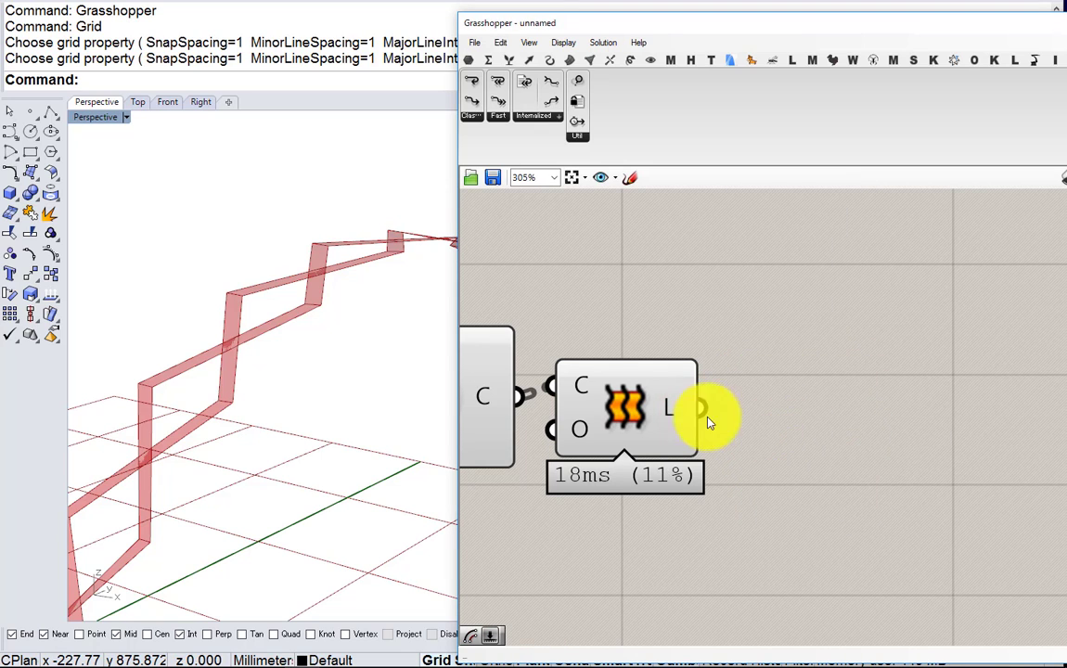
{"action": "right_click_drag", "start_coordinate": [417, 374], "coordinate": [376, 368]}
{"action": "right_click_drag", "start_coordinate": [393, 352], "coordinate": [404, 372]}
{"action": "right_click_drag", "start_coordinate": [333, 362], "coordinate": [454, 396]}
{"action": "double_click", "coordinate": [779, 408]}
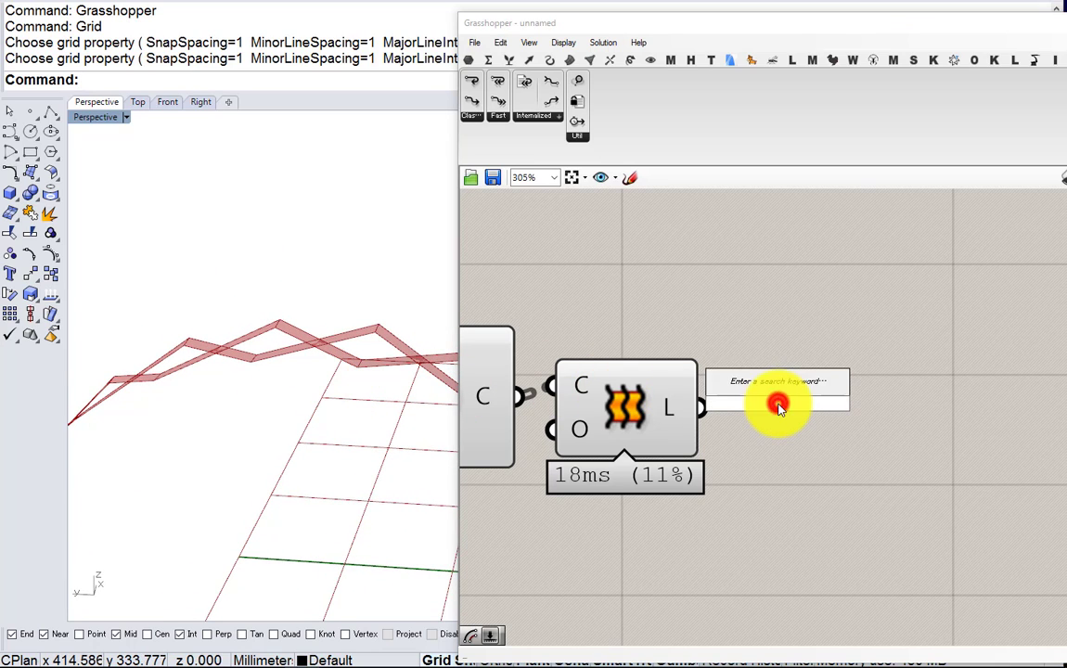
{"action": "type", "text": "extrude"}
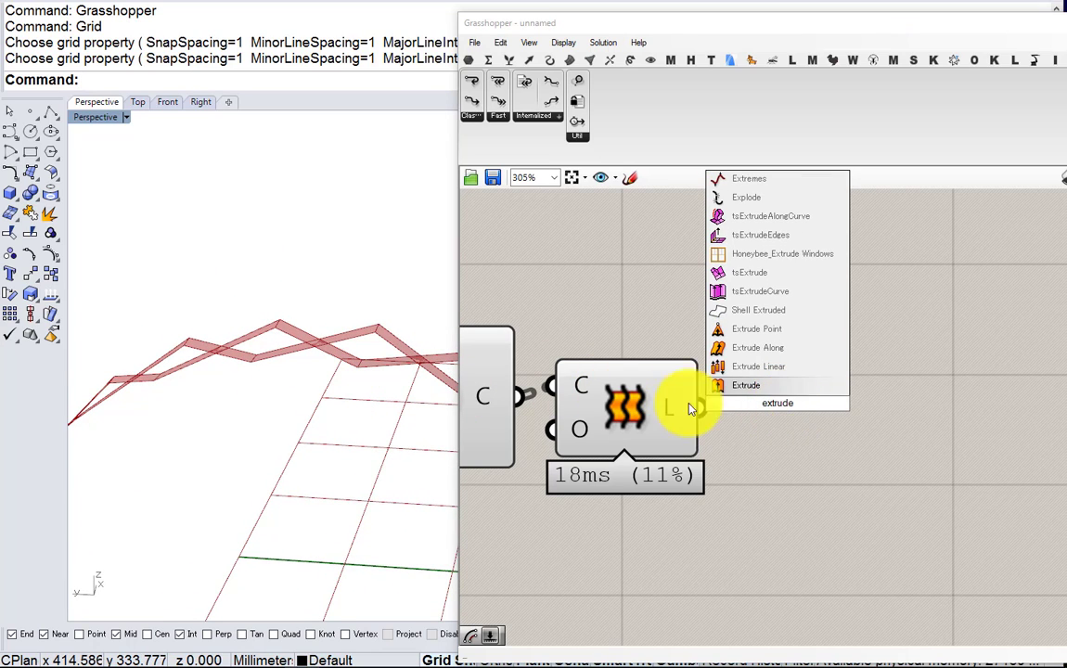
{"action": "left_click", "coordinate": [661, 322]}
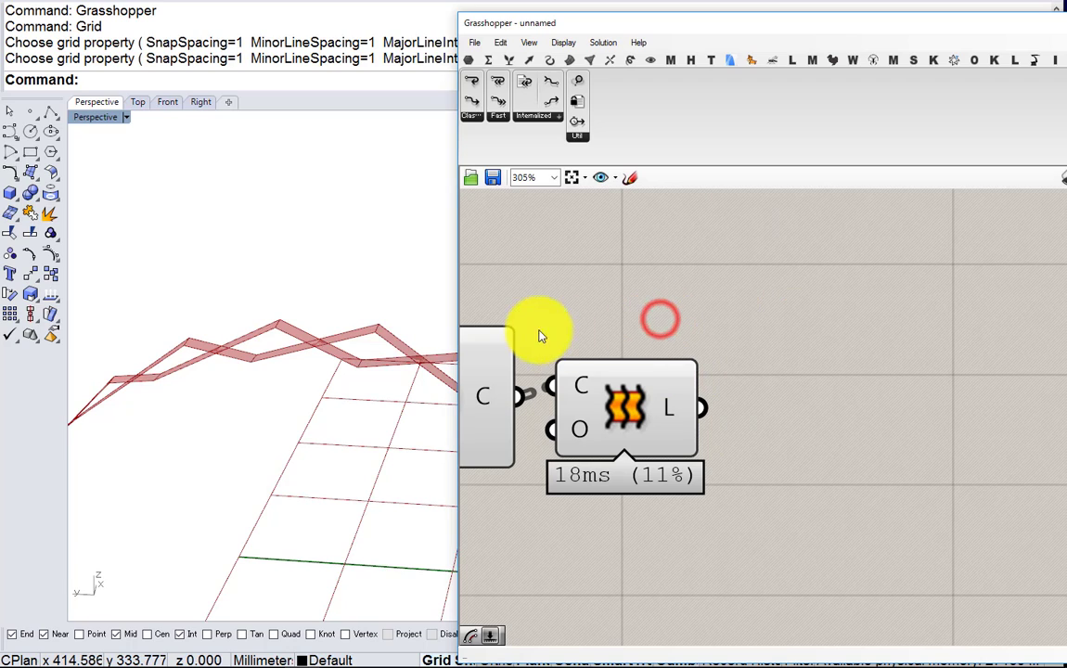
{"action": "right_click_drag", "start_coordinate": [376, 334], "coordinate": [418, 388]}
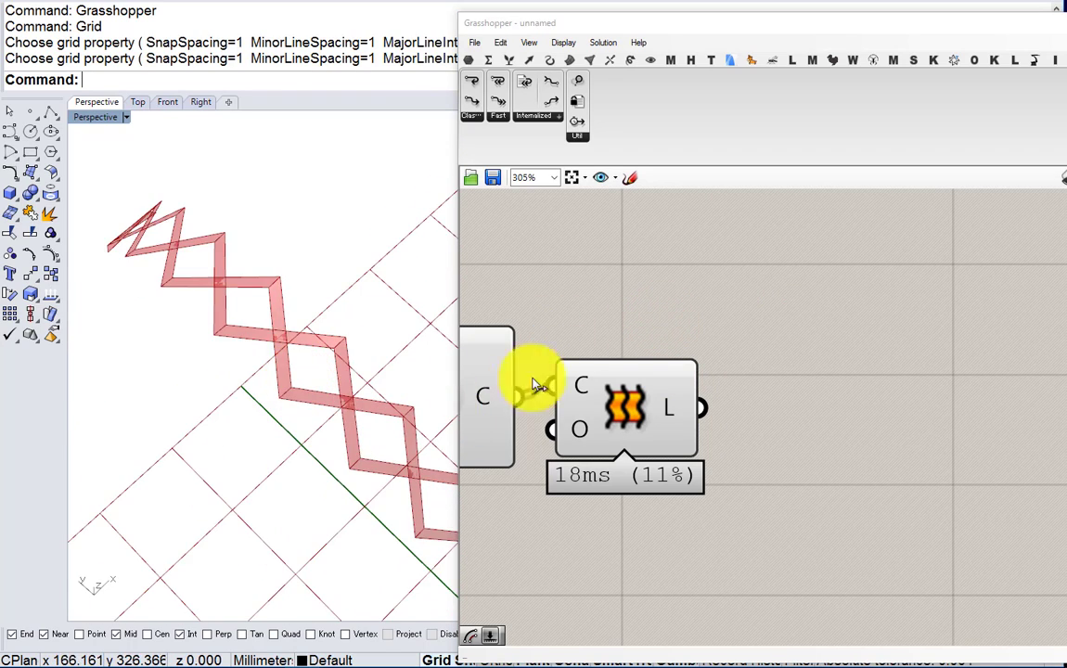
Add a Custom Preview component and feed the Loft result into its G input
{"action": "double_click", "coordinate": [826, 394]}
{"action": "type", "text": "preview"}
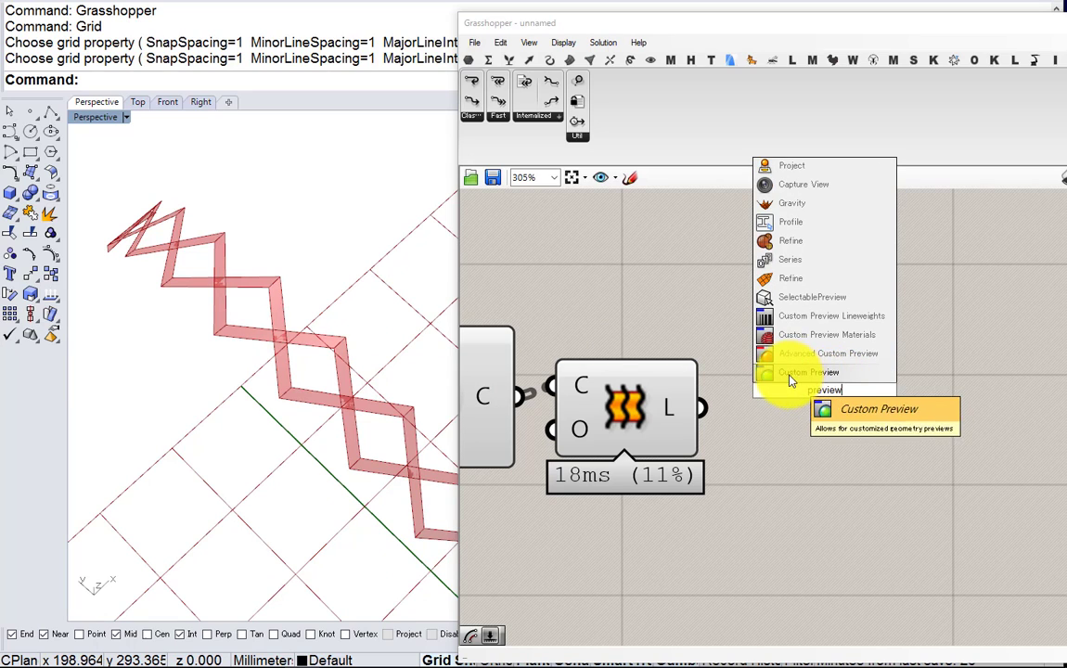
{"action": "left_click", "coordinate": [791, 379]}
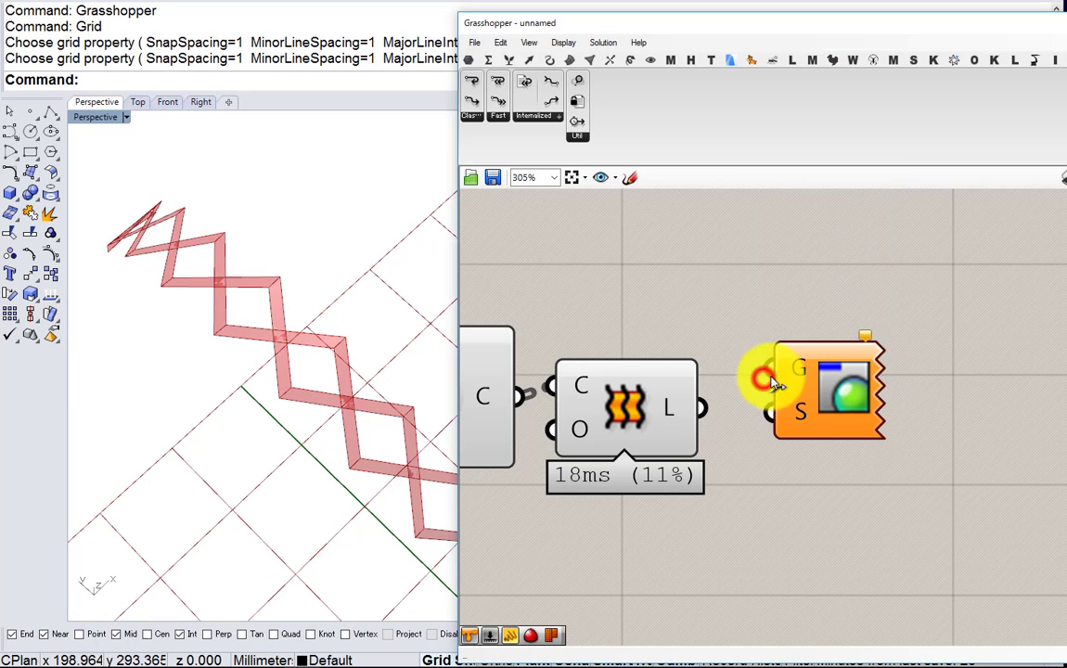
{"action": "left_click_drag", "start_coordinate": [747, 390], "coordinate": [770, 370]}
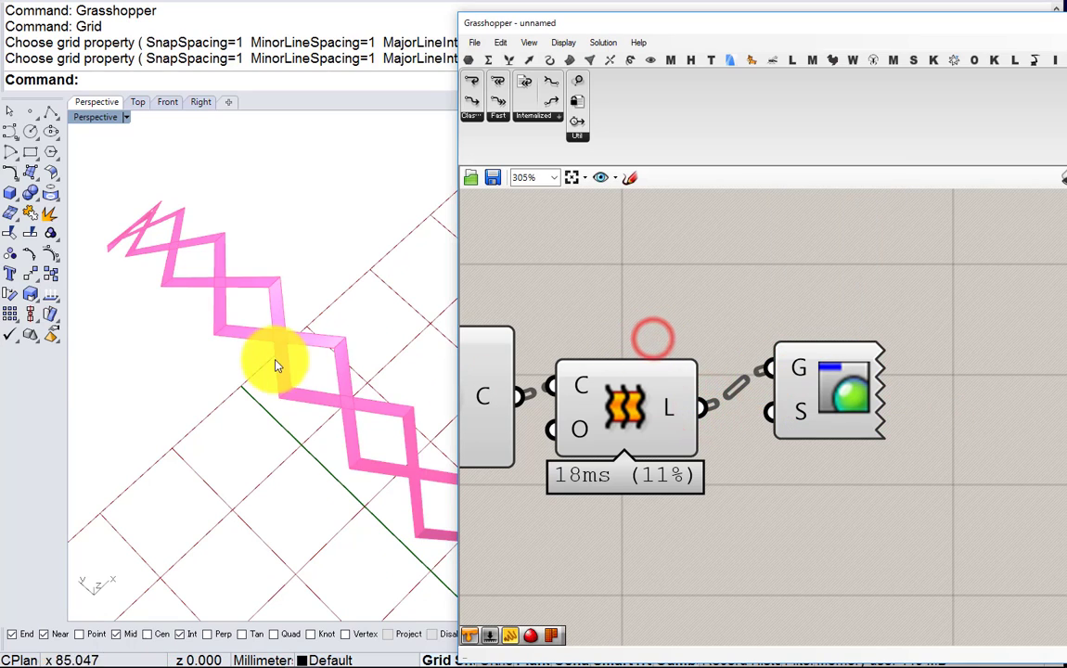
{"action": "right_click_drag", "start_coordinate": [276, 365], "coordinate": [399, 348]}
Set the maximum of the X Size slider feeding the Rectangle component to 200
{"action": "scroll", "coordinate": [315, 272], "scroll_direction": "down", "scroll_amount": 6}
{"action": "right_click_drag", "start_coordinate": [671, 357], "coordinate": [824, 353]}
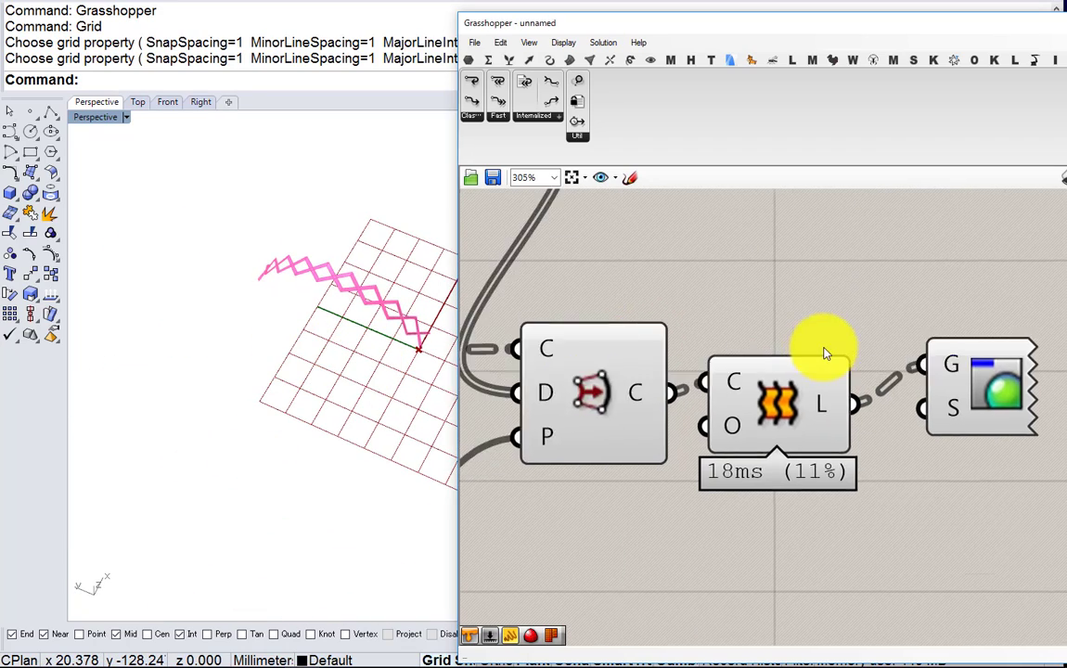
{"action": "scroll", "coordinate": [824, 351], "scroll_direction": "down", "scroll_amount": 9}
{"action": "right_click_drag", "start_coordinate": [520, 351], "coordinate": [742, 368]}
{"action": "right_click_drag", "start_coordinate": [473, 409], "coordinate": [689, 413]}
{"action": "scroll", "coordinate": [688, 413], "scroll_direction": "up", "scroll_amount": 4}
{"action": "scroll", "coordinate": [562, 414], "scroll_direction": "down", "scroll_amount": 4}
{"action": "right_click_drag", "start_coordinate": [562, 414], "coordinate": [854, 364]}
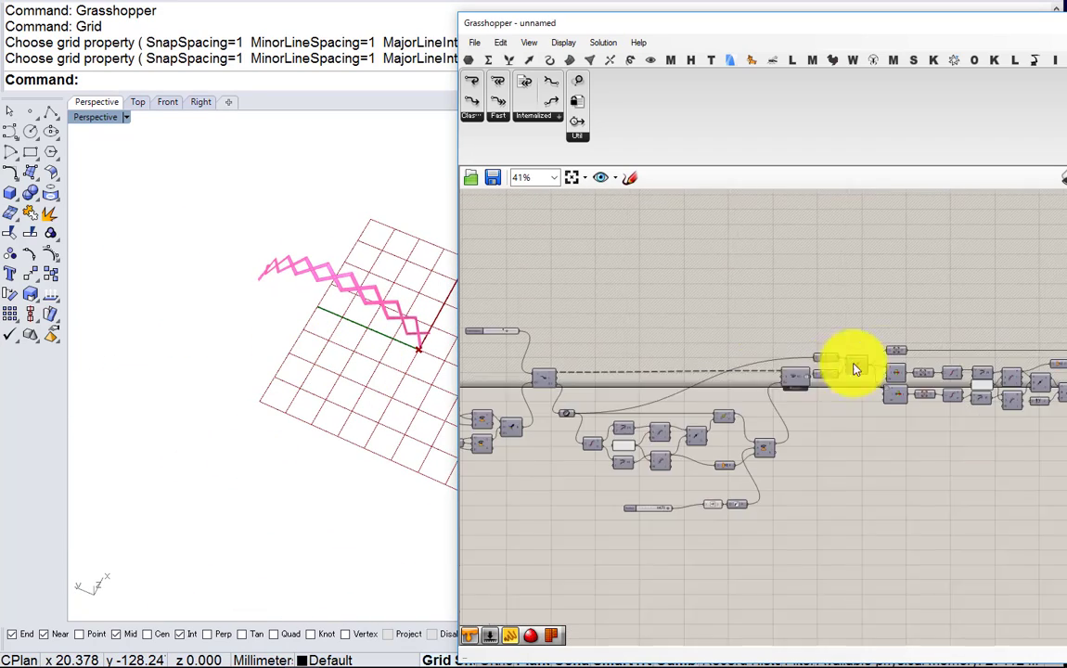
{"action": "scroll", "coordinate": [774, 404], "scroll_direction": "up", "scroll_amount": 5}
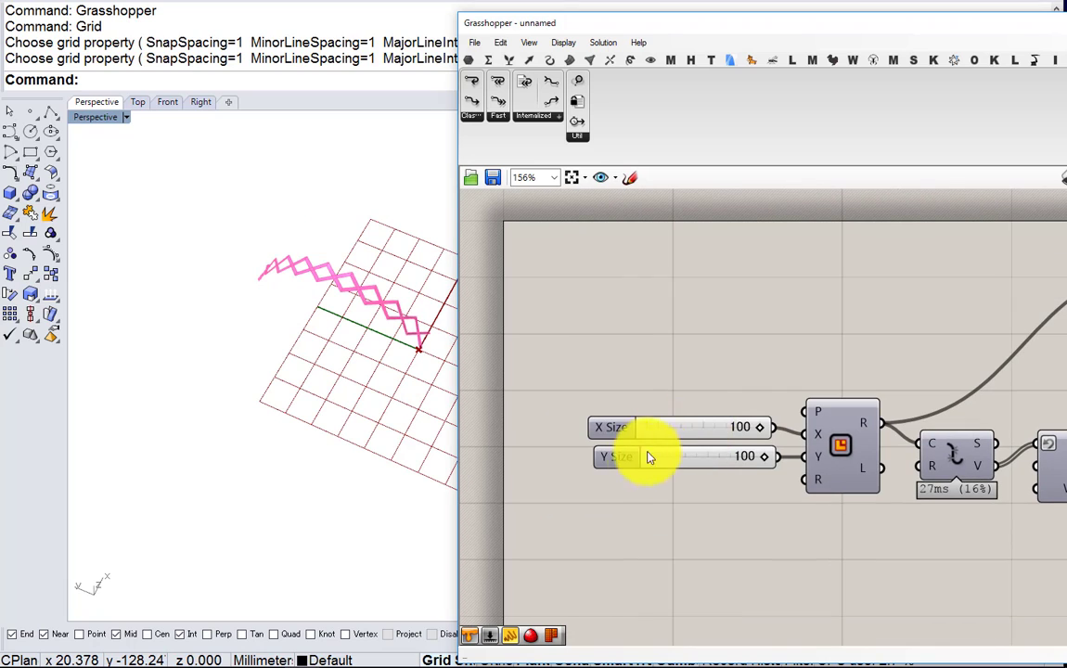
{"action": "double_click", "coordinate": [615, 429]}
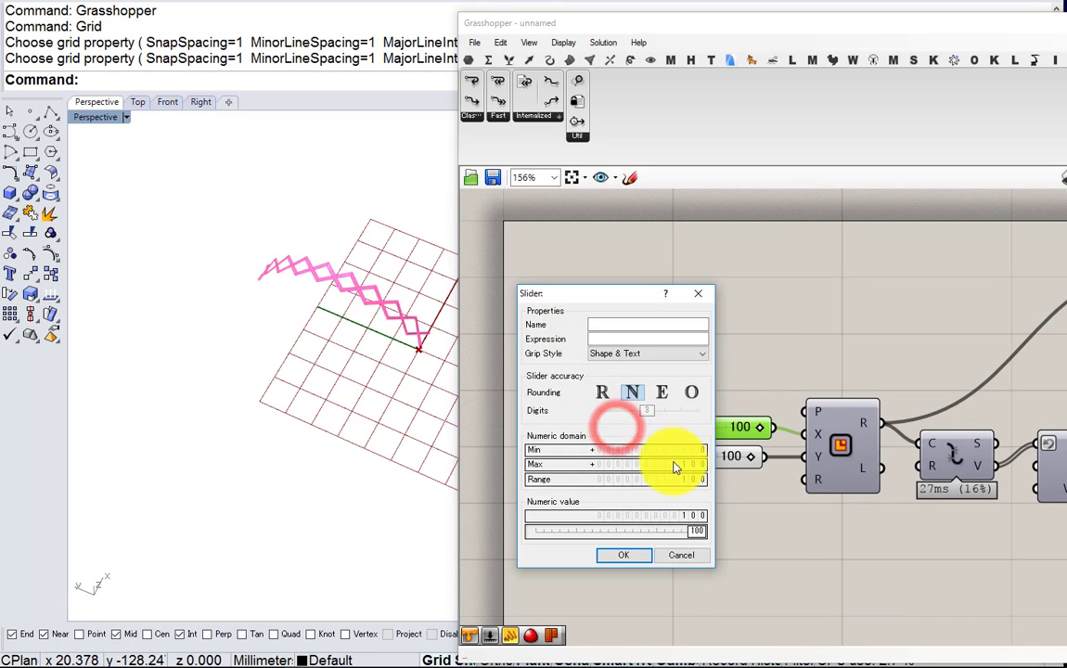
{"action": "key", "text": "Tab"}
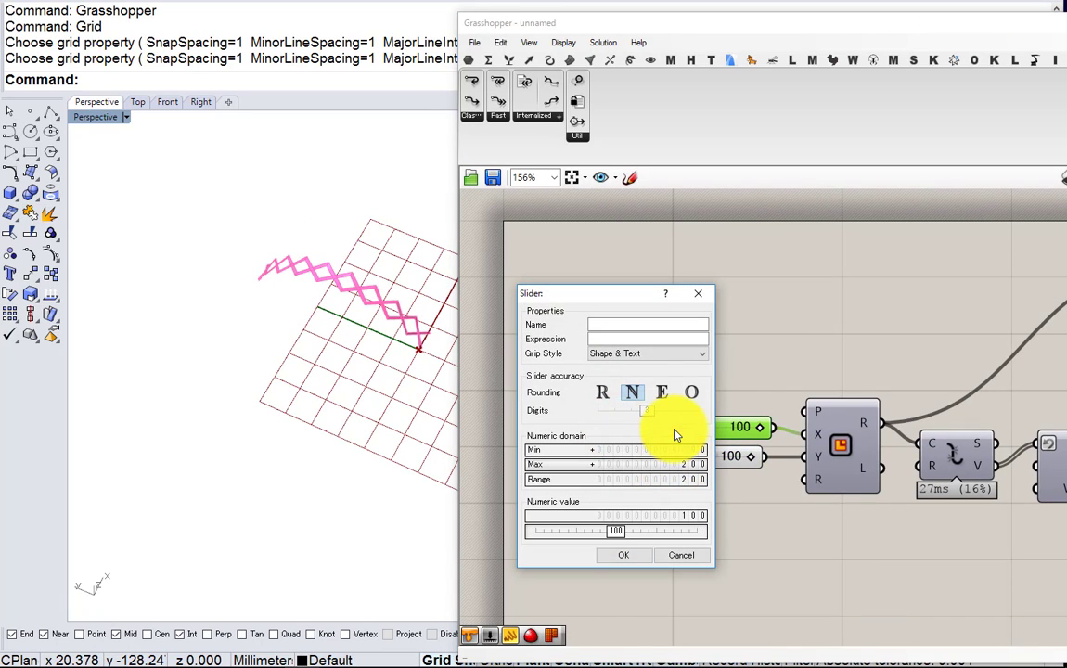
{"action": "left_click", "coordinate": [625, 556]}
Turn off the preview of the components after the Value slider and of Offset Loose, XY Plane and Loft
{"action": "scroll", "coordinate": [639, 522], "scroll_direction": "down", "scroll_amount": 6}
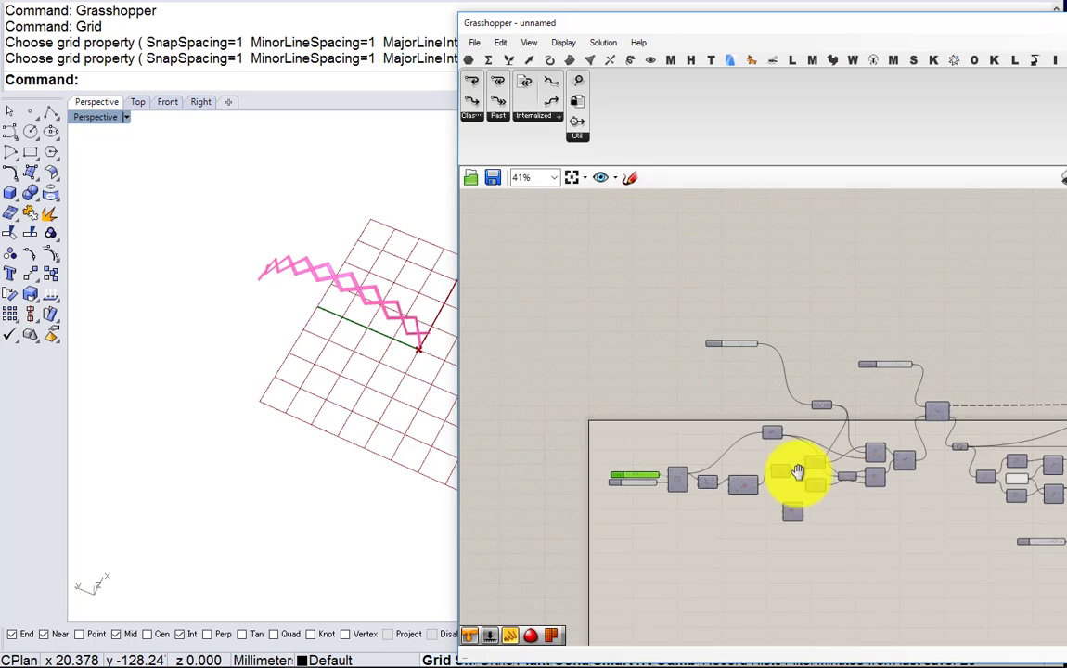
{"action": "right_click_drag", "start_coordinate": [901, 491], "coordinate": [714, 501]}
{"action": "scroll", "coordinate": [714, 501], "scroll_direction": "up", "scroll_amount": 2}
{"action": "middle_click", "coordinate": [715, 469]}
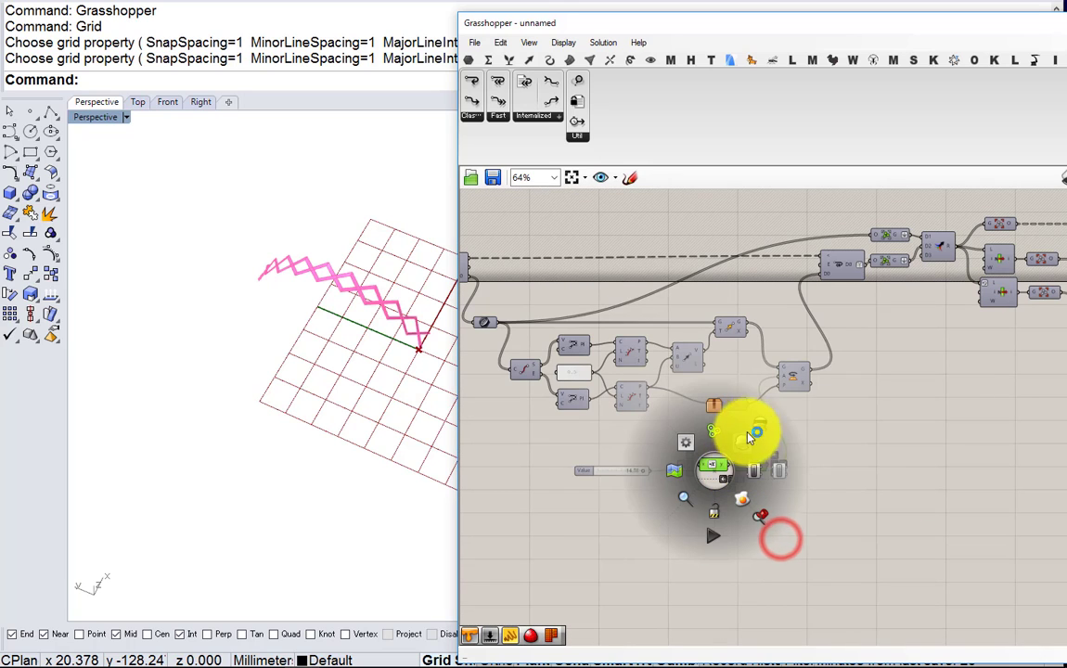
{"action": "left_click", "coordinate": [762, 424]}
{"action": "right_click_drag", "start_coordinate": [1064, 410], "coordinate": [824, 434]}
{"action": "scroll", "coordinate": [826, 436], "scroll_direction": "up", "scroll_amount": 2}
{"action": "left_click_drag", "start_coordinate": [892, 471], "coordinate": [713, 349]}
{"action": "middle_click", "coordinate": [720, 394]}
{"action": "left_click", "coordinate": [761, 358]}
{"action": "scroll", "coordinate": [776, 365], "scroll_direction": "down", "scroll_amount": 8}
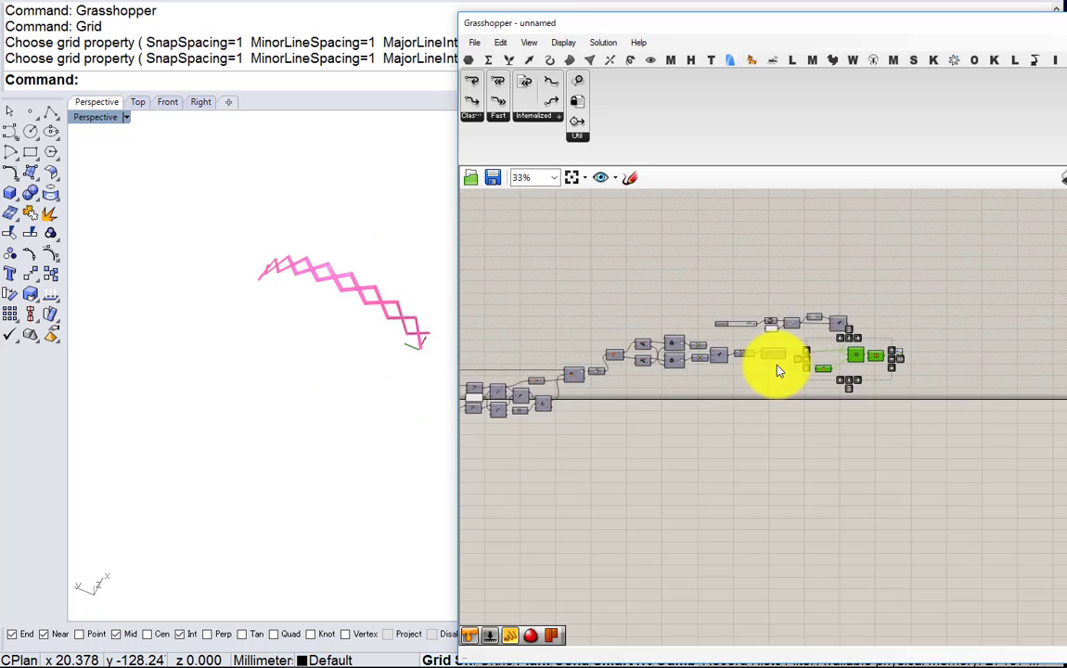
Set the rectangle's X Size slider to 200 and inspect the widened zigzag in the perspective view
{"action": "right_click_drag", "start_coordinate": [560, 401], "coordinate": [787, 406]}
{"action": "scroll", "coordinate": [787, 406], "scroll_direction": "up", "scroll_amount": 8}
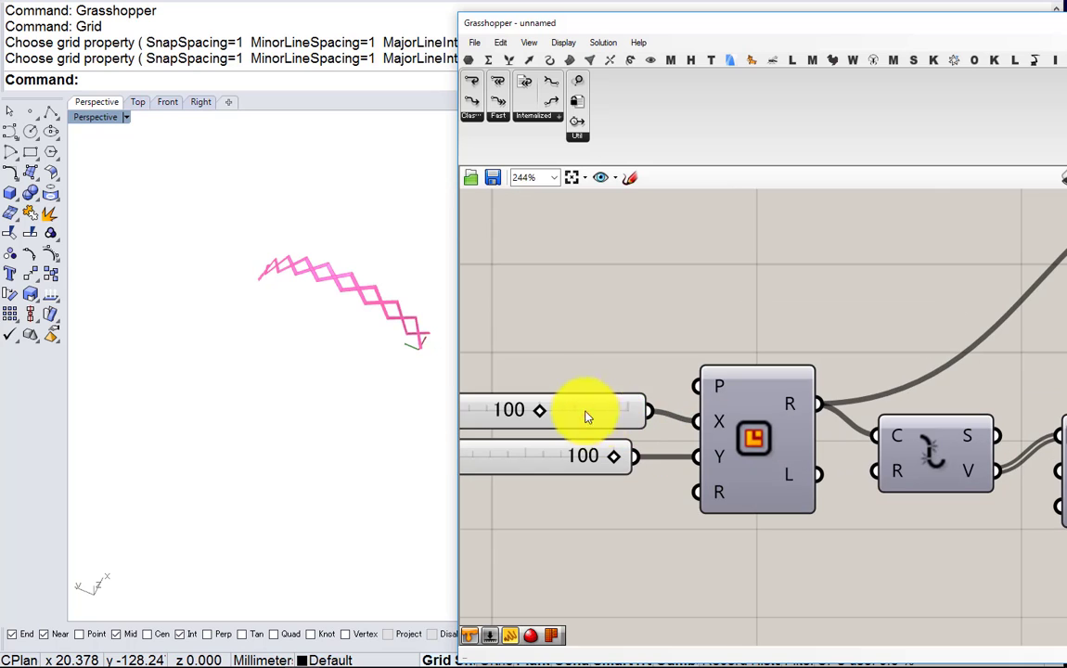
{"action": "left_click_drag", "start_coordinate": [581, 409], "coordinate": [663, 395]}
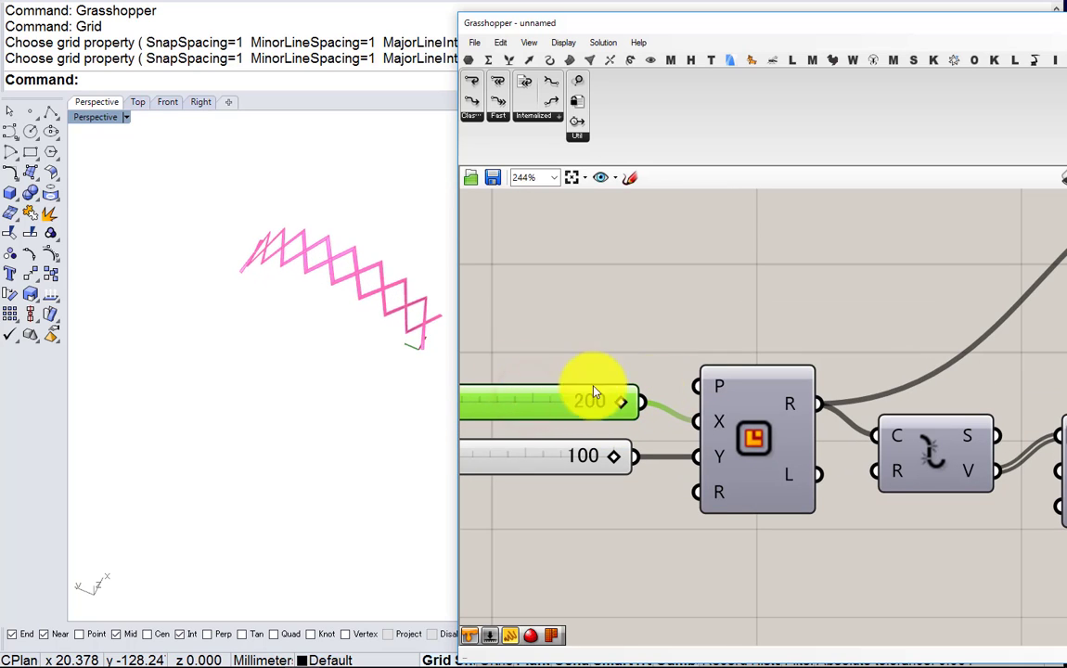
{"action": "right_click_drag", "start_coordinate": [341, 416], "coordinate": [221, 388]}
{"action": "scroll", "coordinate": [369, 381], "scroll_direction": "up", "scroll_amount": 8}
{"action": "right_click_drag", "start_coordinate": [370, 381], "coordinate": [394, 437]}
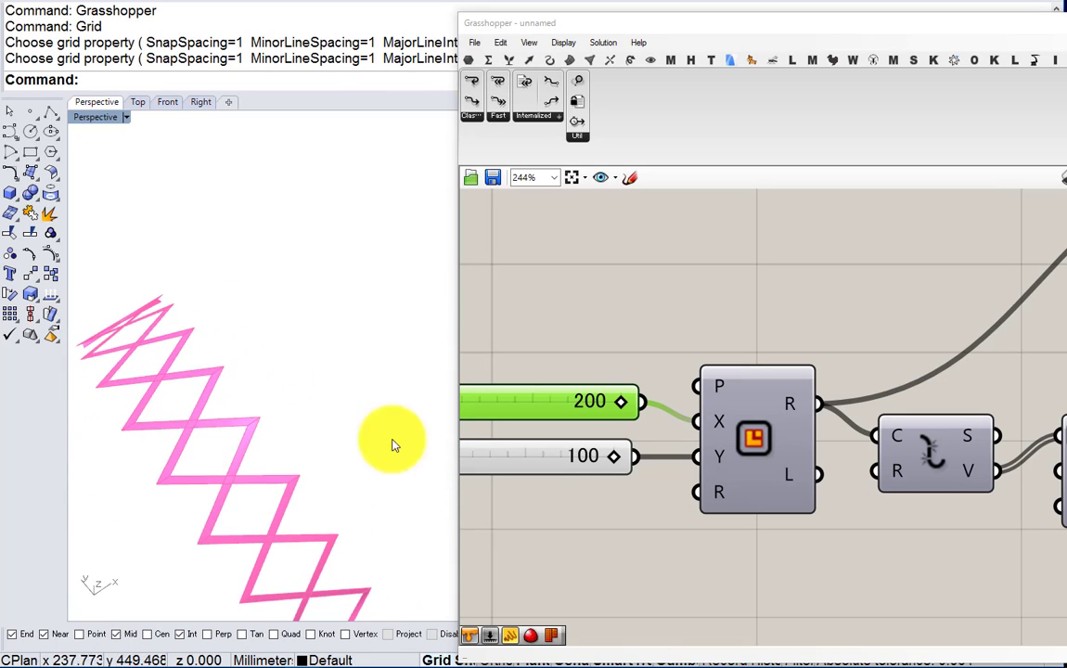
Move the Value slider with its Negative and Radians components lower on the canvas
{"action": "scroll", "coordinate": [608, 387], "scroll_direction": "down", "scroll_amount": 6}
{"action": "scroll", "coordinate": [596, 381], "scroll_direction": "down", "scroll_amount": 1}
{"action": "right_click_drag", "start_coordinate": [719, 383], "coordinate": [434, 383]}
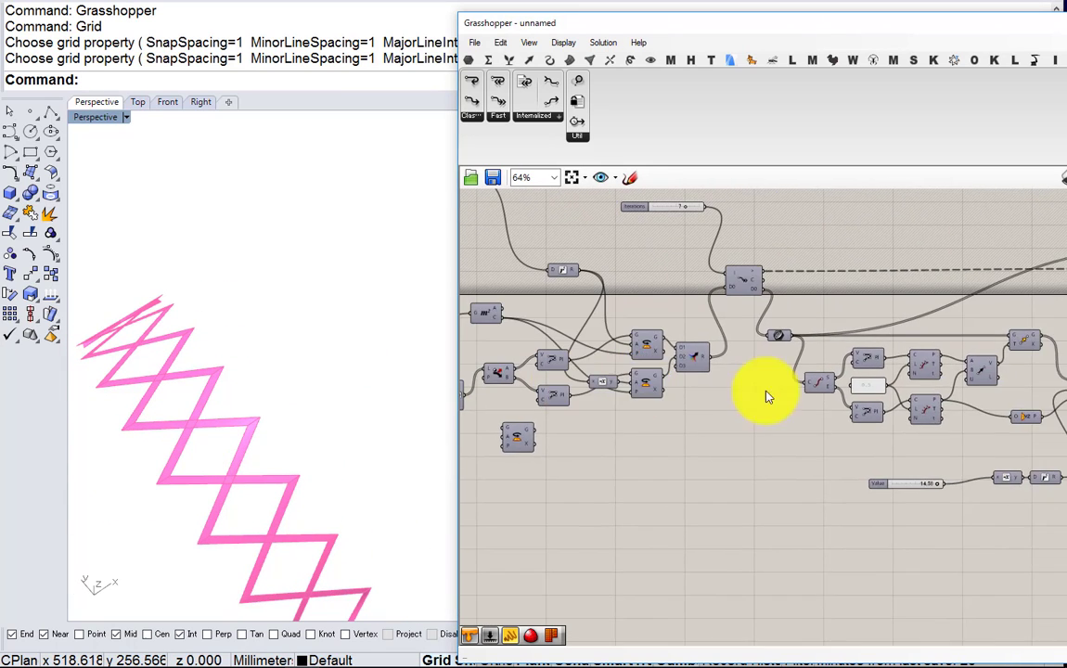
{"action": "right_click_drag", "start_coordinate": [810, 391], "coordinate": [502, 391]}
{"action": "scroll", "coordinate": [601, 484], "scroll_direction": "up", "scroll_amount": 3}
{"action": "scroll", "coordinate": [681, 478], "scroll_direction": "up", "scroll_amount": 1}
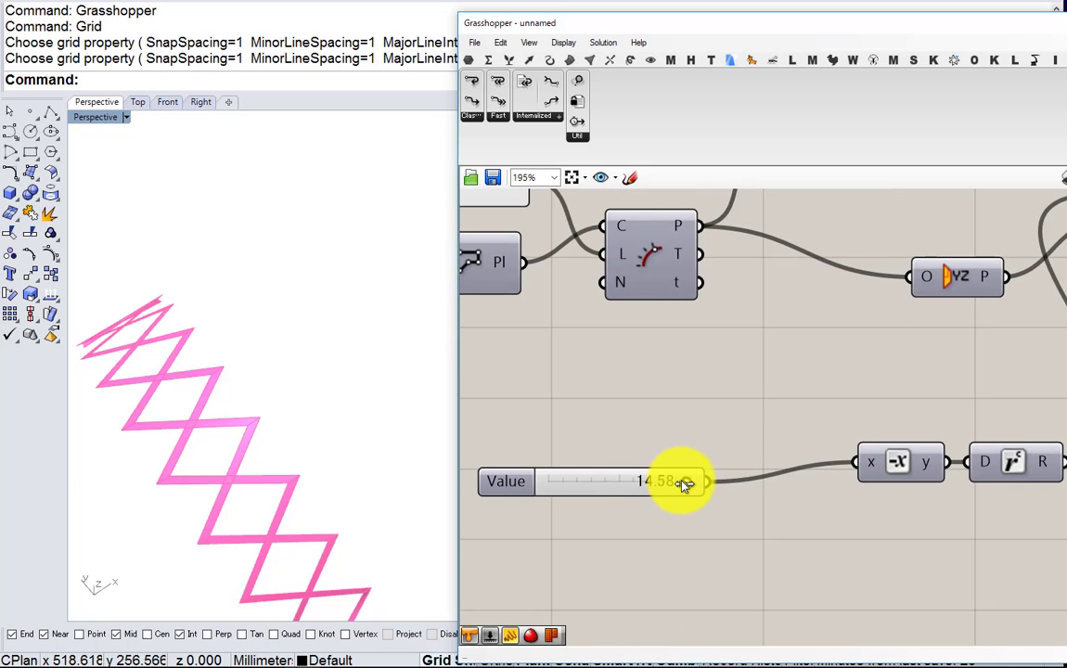
{"action": "scroll", "coordinate": [684, 481], "scroll_direction": "down", "scroll_amount": 3}
{"action": "left_click_drag", "start_coordinate": [922, 529], "coordinate": [682, 423]}
{"action": "left_click_drag", "start_coordinate": [795, 467], "coordinate": [780, 543]}
{"action": "scroll", "coordinate": [766, 501], "scroll_direction": "up", "scroll_amount": 2}
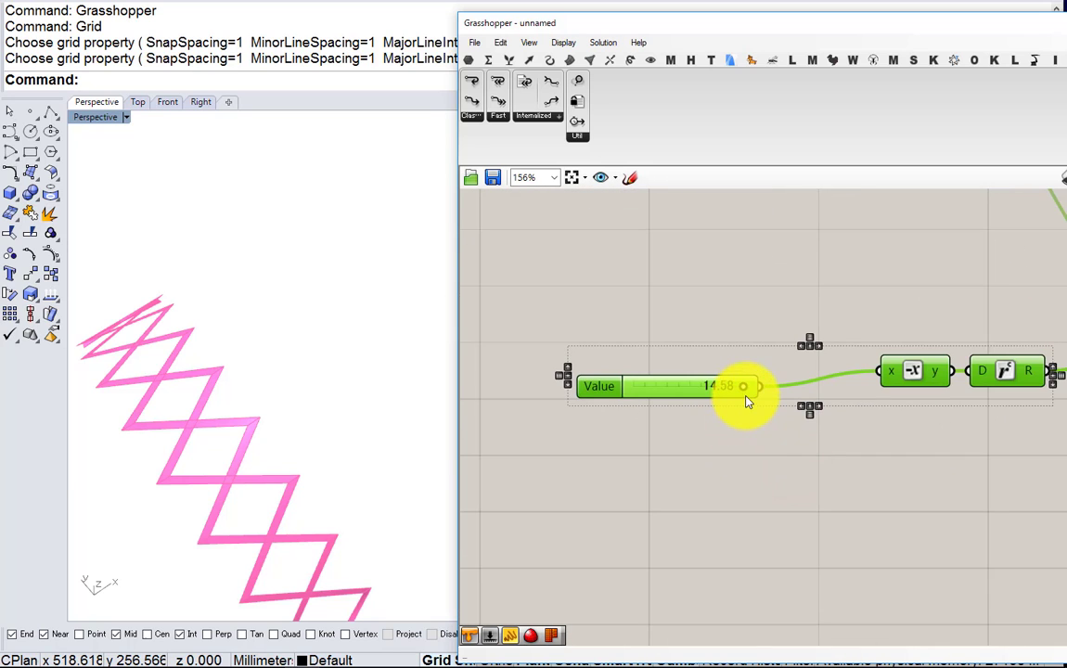
Test the Value slider at 0 and set it to 14.69, checking the structure's curl in the perspective view
{"action": "left_click_drag", "start_coordinate": [742, 392], "coordinate": [615, 386]}
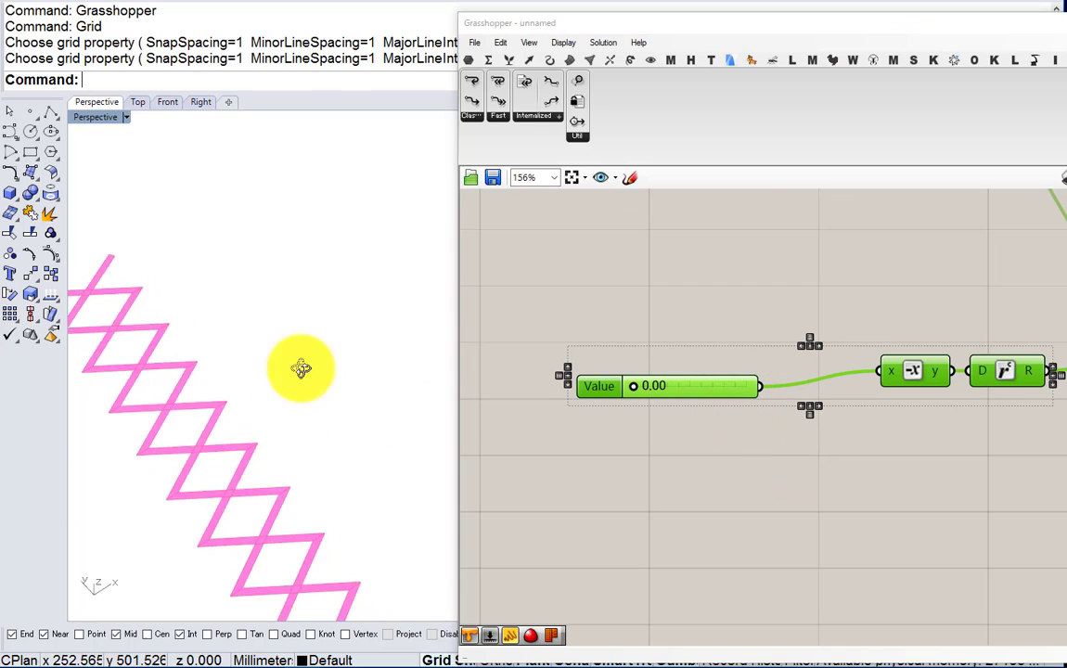
{"action": "right_click_drag", "start_coordinate": [300, 367], "coordinate": [404, 348]}
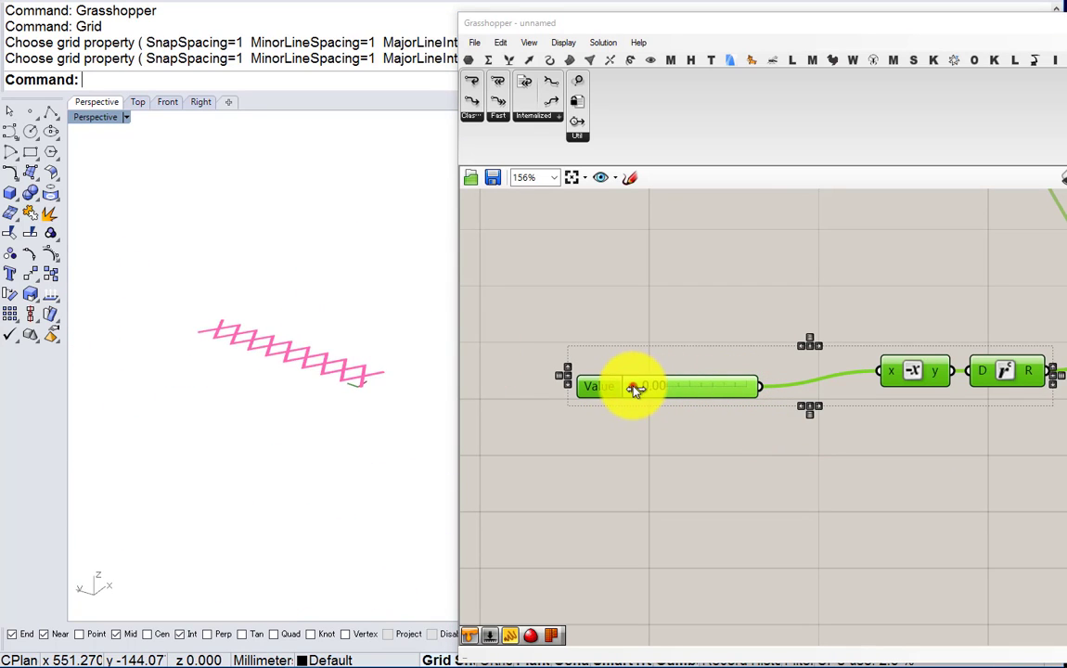
{"action": "left_click_drag", "start_coordinate": [634, 386], "coordinate": [747, 381]}
{"action": "scroll", "coordinate": [822, 440], "scroll_direction": "down", "scroll_amount": 6}
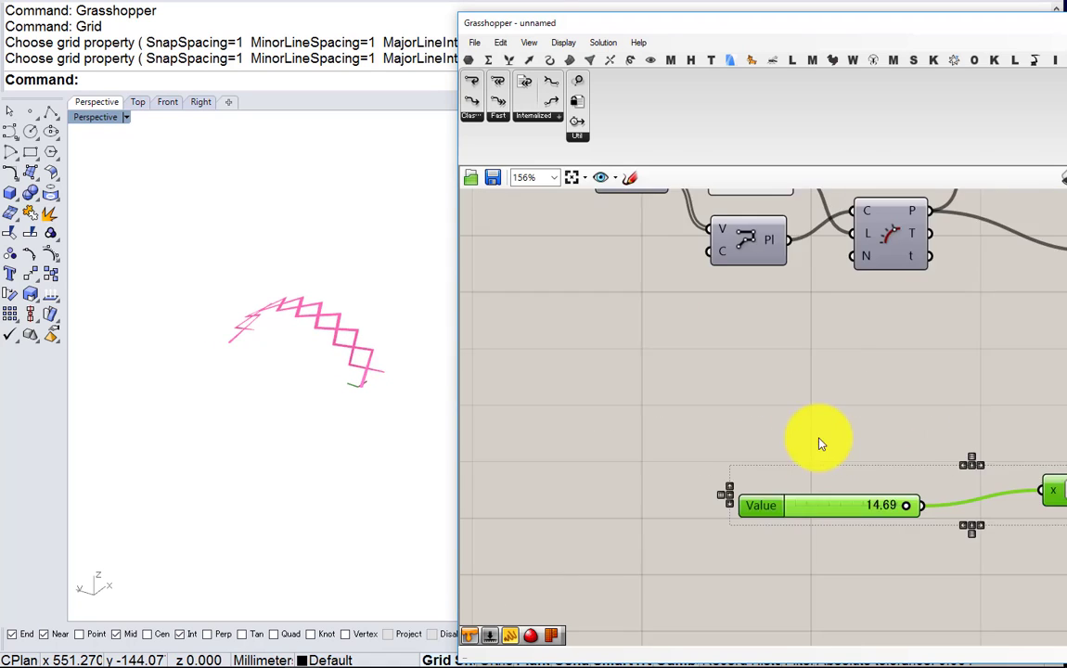
{"action": "scroll", "coordinate": [648, 368], "scroll_direction": "up", "scroll_amount": 4}
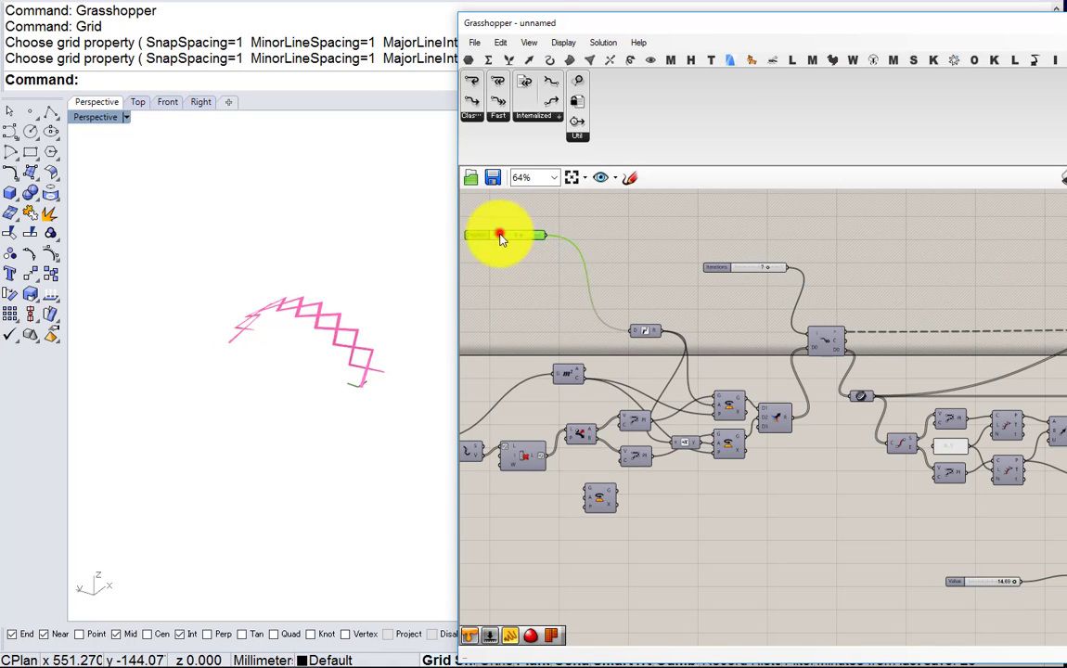
Move the Degrees slider and its Radians component lower on the canvas, below the rotation components
{"action": "left_click_drag", "start_coordinate": [500, 239], "coordinate": [627, 447]}
{"action": "left_click_drag", "start_coordinate": [646, 332], "coordinate": [723, 559]}
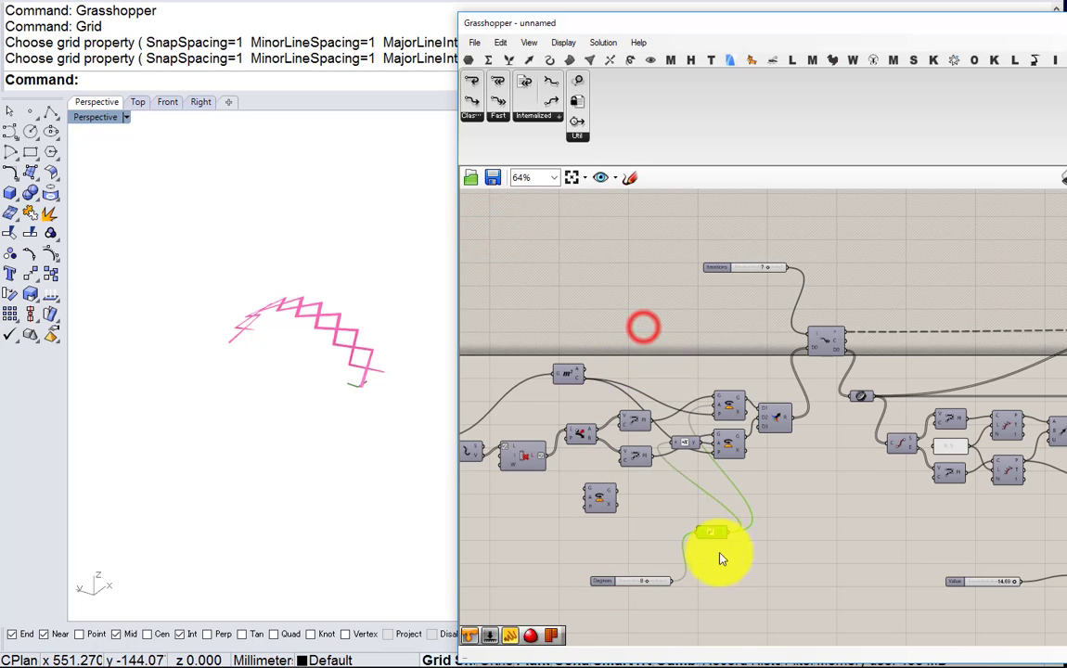
Test the Degrees slider at -21 and set it to -7, checking the zigzag strips in the perspective view
{"action": "scroll", "coordinate": [761, 501], "scroll_direction": "up", "scroll_amount": 5}
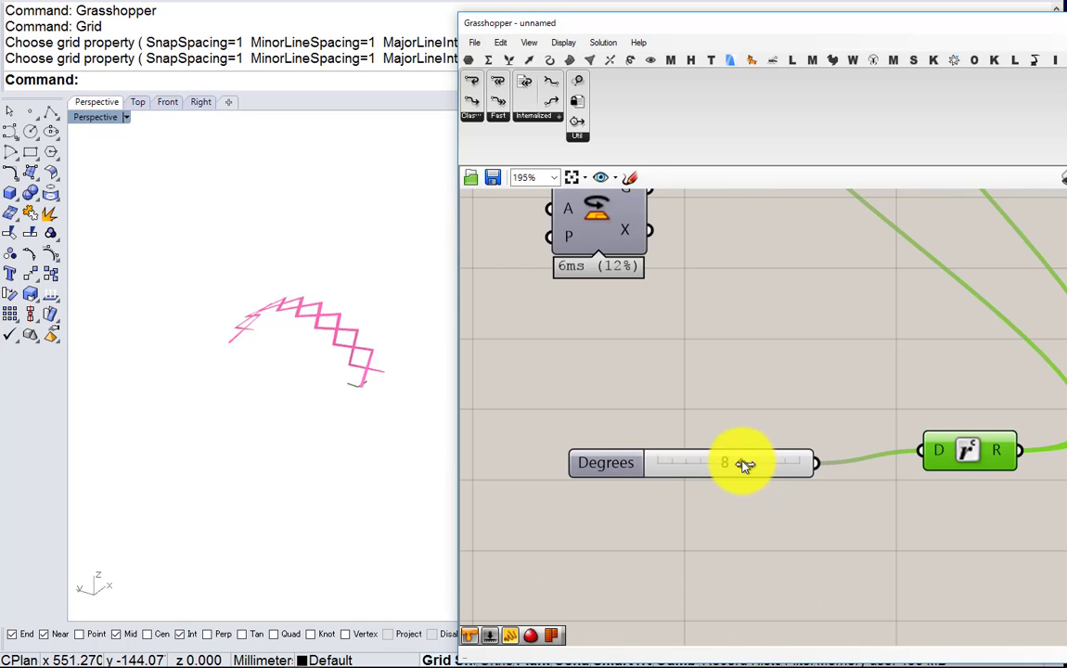
{"action": "mouse_move", "coordinate": [695, 465]}
{"action": "left_mouse_down"}
{"action": "mouse_move", "coordinate": [763, 463]}
{"action": "mouse_move", "coordinate": [682, 465]}
{"action": "mouse_move", "coordinate": [699, 464]}
{"action": "left_mouse_up"}
{"action": "right_click_drag", "start_coordinate": [359, 425], "coordinate": [371, 316]}
{"action": "scroll", "coordinate": [392, 474], "scroll_direction": "up", "scroll_amount": 6}
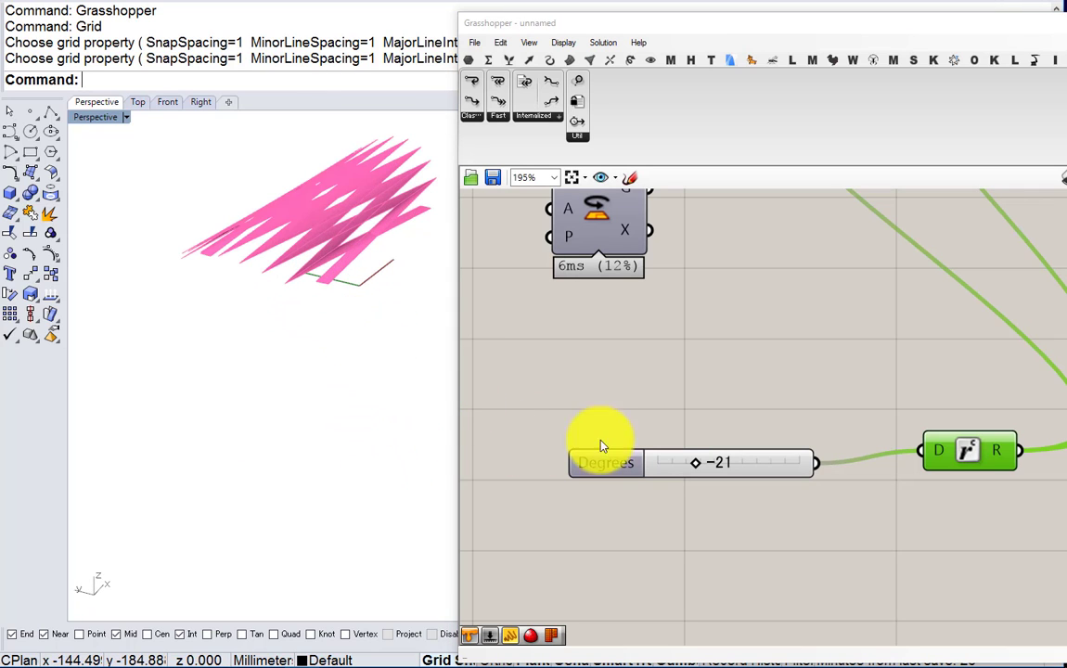
{"action": "left_click_drag", "start_coordinate": [696, 460], "coordinate": [718, 463]}
{"action": "scroll", "coordinate": [329, 362], "scroll_direction": "down", "scroll_amount": 5}
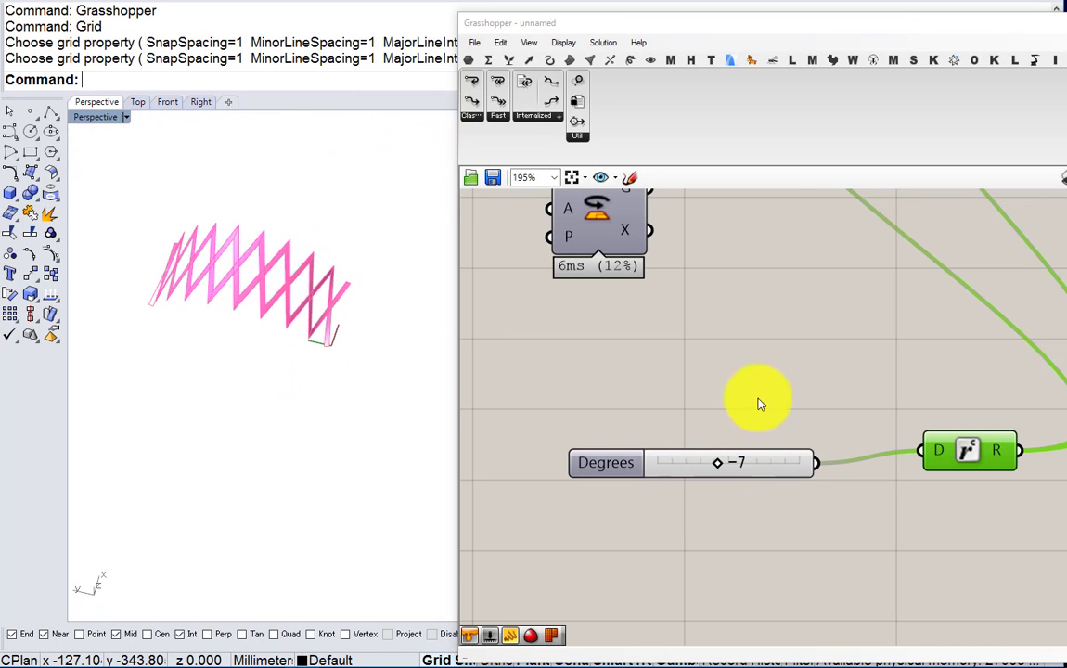
Add a curve Offset component near the XY Plane component that feeds Offset Loose
{"action": "scroll", "coordinate": [747, 389], "scroll_direction": "down", "scroll_amount": 5}
{"action": "scroll", "coordinate": [746, 382], "scroll_direction": "down", "scroll_amount": 3}
{"action": "right_click_drag", "start_coordinate": [878, 373], "coordinate": [567, 414]}
{"action": "scroll", "coordinate": [930, 366], "scroll_direction": "up", "scroll_amount": 4}
{"action": "right_click_drag", "start_coordinate": [940, 383], "coordinate": [698, 415]}
{"action": "scroll", "coordinate": [930, 366], "scroll_direction": "down", "scroll_amount": 4}
{"action": "scroll", "coordinate": [835, 390], "scroll_direction": "up", "scroll_amount": 6}
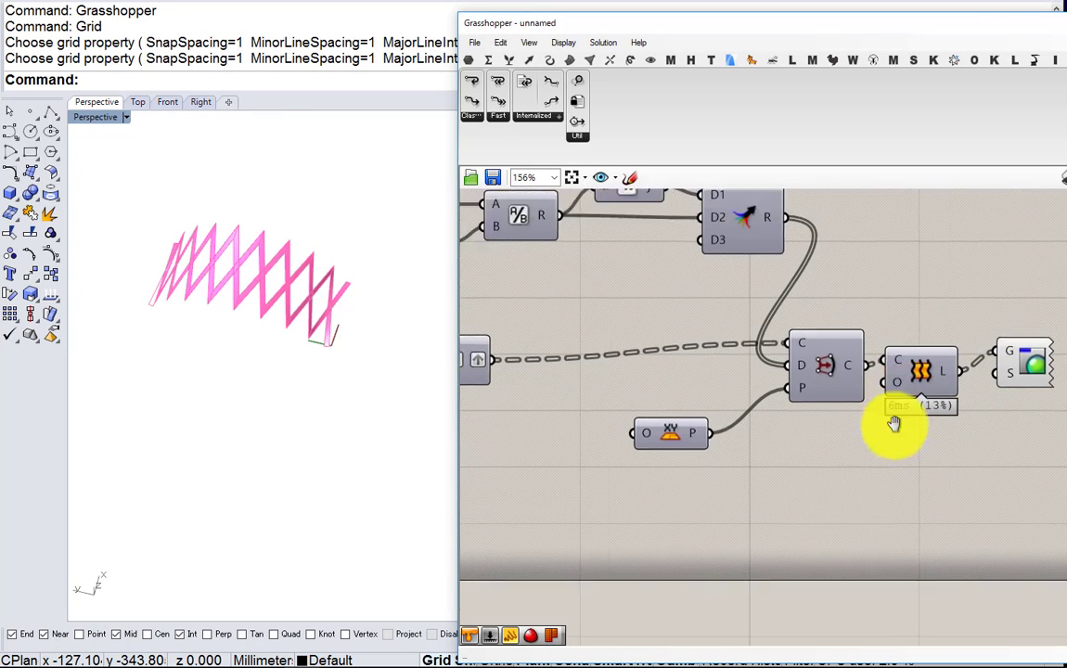
{"action": "double_click", "coordinate": [732, 434]}
{"action": "type", "text": "offset"}
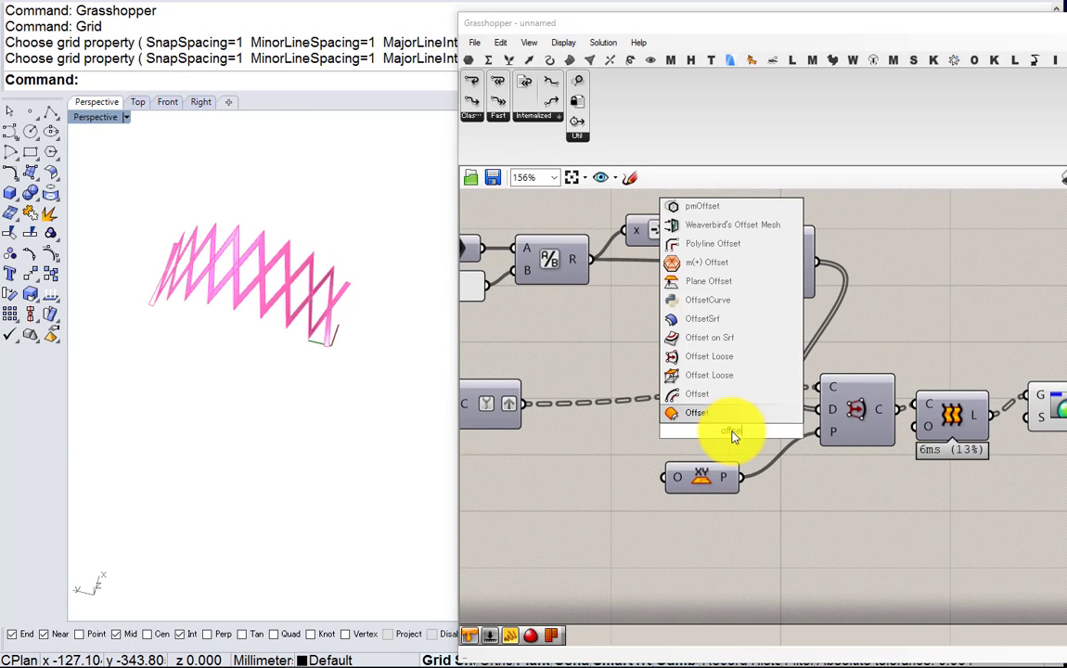
{"action": "left_click", "coordinate": [703, 396]}
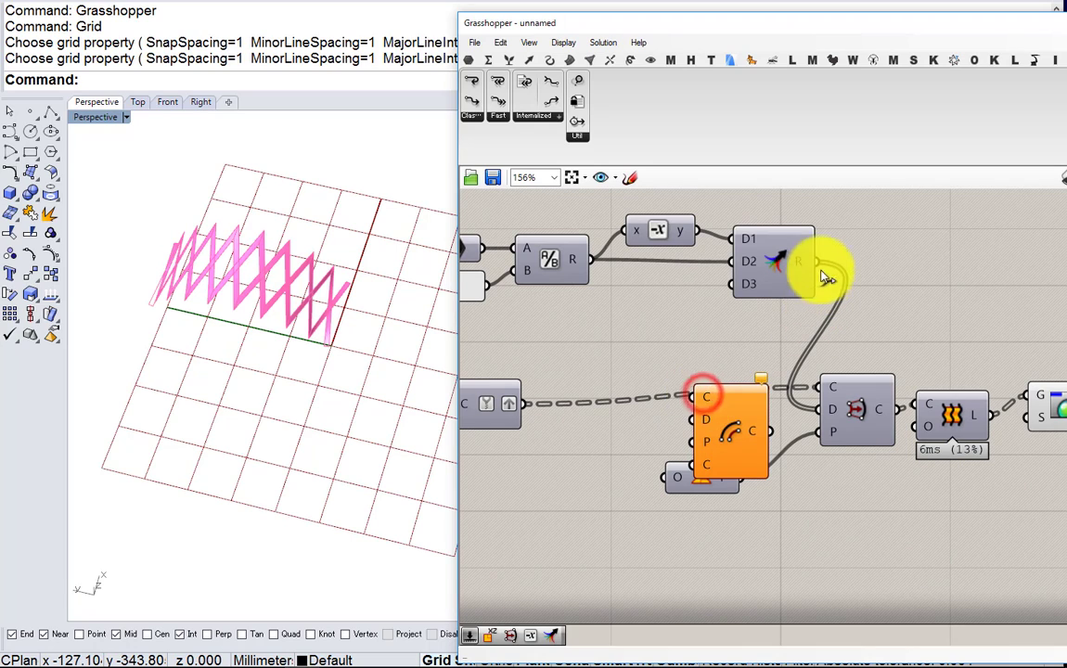
Wire the merged distances and the joined curves into the Offset component, and place XY Plane below it
{"action": "left_click_drag", "start_coordinate": [721, 401], "coordinate": [710, 429]}
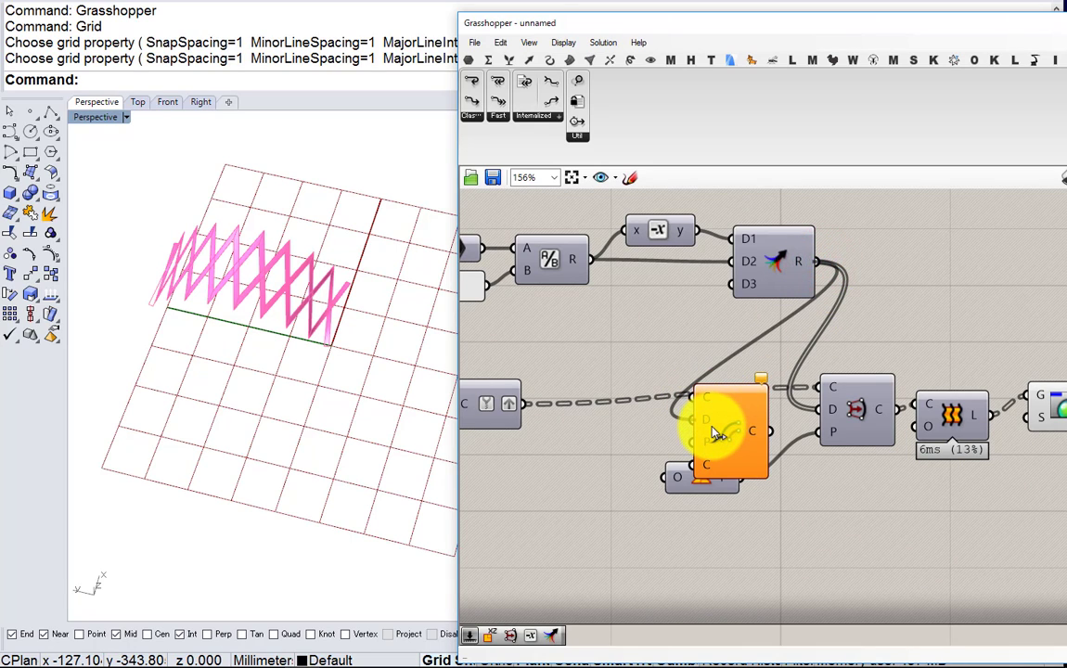
{"action": "left_click_drag", "start_coordinate": [736, 430], "coordinate": [752, 435]}
{"action": "left_click_drag", "start_coordinate": [520, 402], "coordinate": [708, 405]}
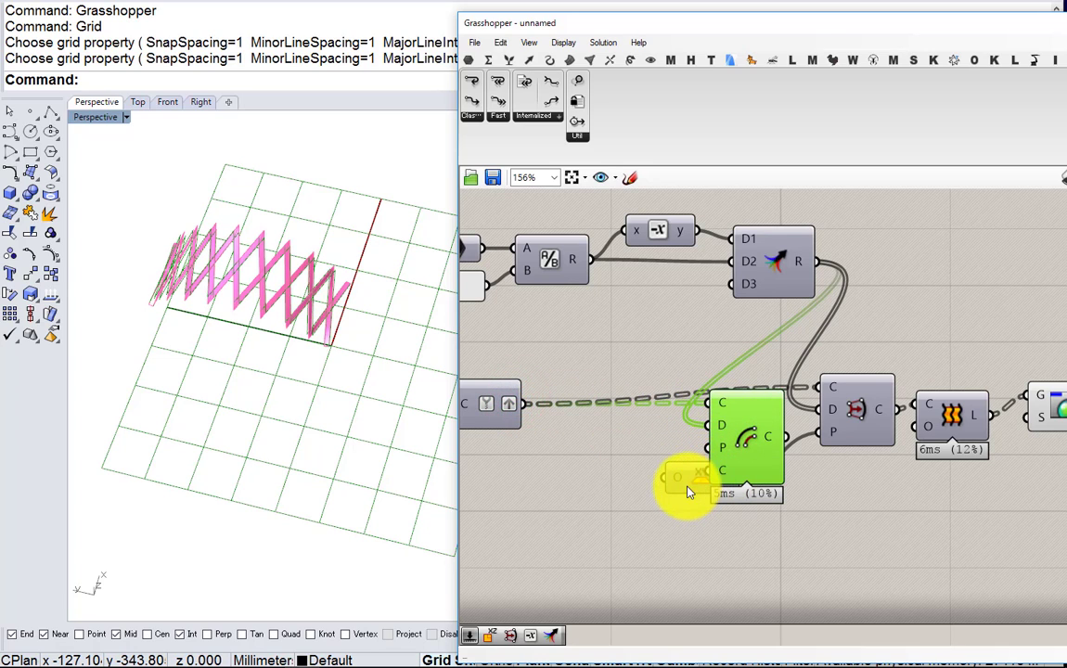
{"action": "left_click_drag", "start_coordinate": [683, 481], "coordinate": [681, 541]}
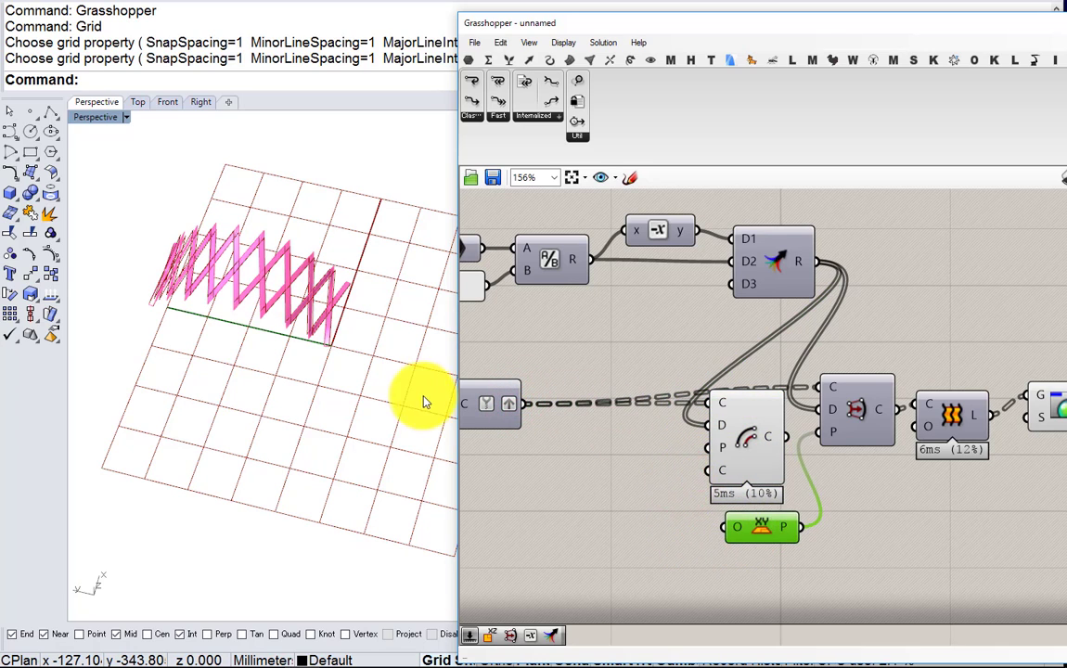
Inspect the strip's corner in the perspective view and feed the Offset component's resulting curves into Loft
{"action": "scroll", "coordinate": [336, 315], "scroll_direction": "up", "scroll_amount": 8}
{"action": "right_click_drag", "start_coordinate": [277, 284], "coordinate": [213, 219]}
{"action": "left_click_drag", "start_coordinate": [783, 437], "coordinate": [927, 409]}
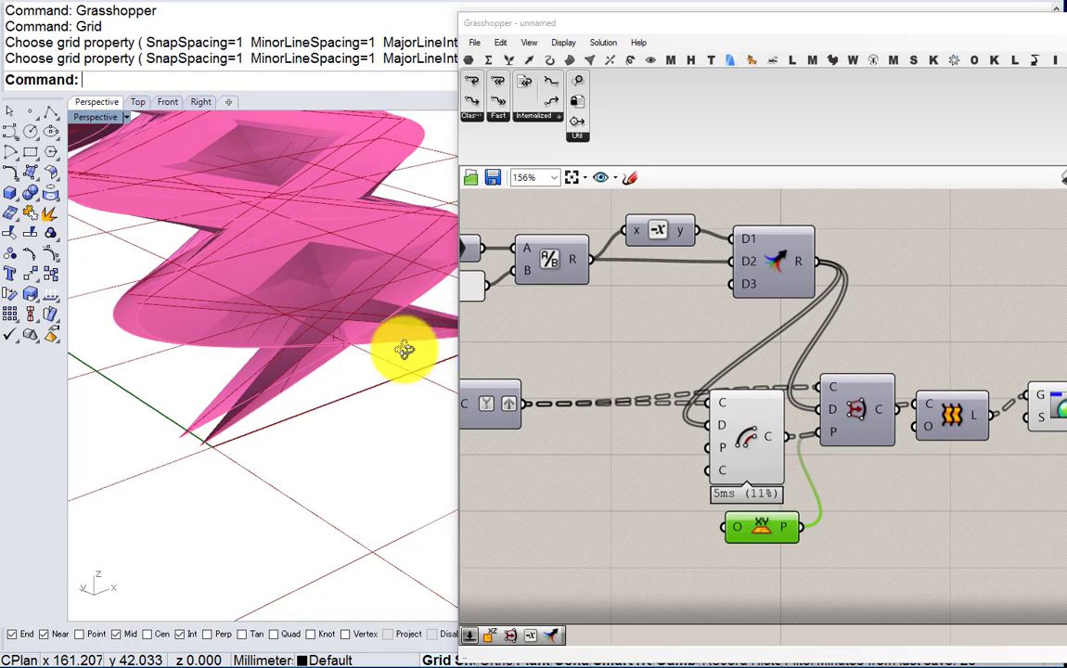
Move Offset Loose above the Offset component and shift Offset closer to Loft
{"action": "left_click_drag", "start_coordinate": [836, 399], "coordinate": [886, 297]}
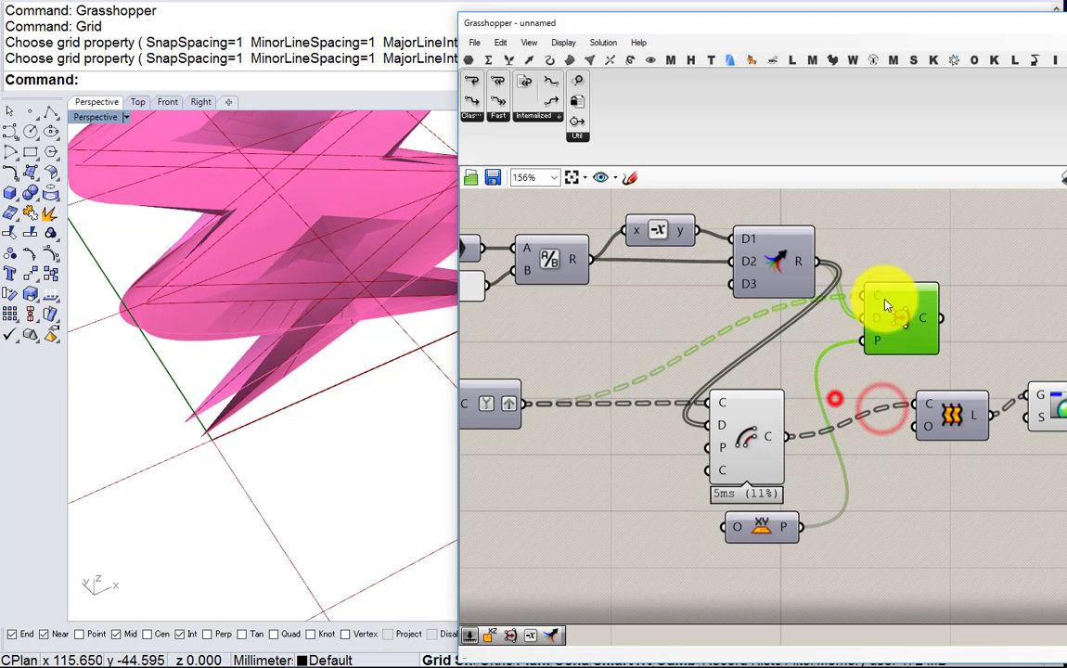
{"action": "scroll", "coordinate": [768, 406], "scroll_direction": "up", "scroll_amount": 1}
{"action": "left_click_drag", "start_coordinate": [727, 443], "coordinate": [799, 434]}
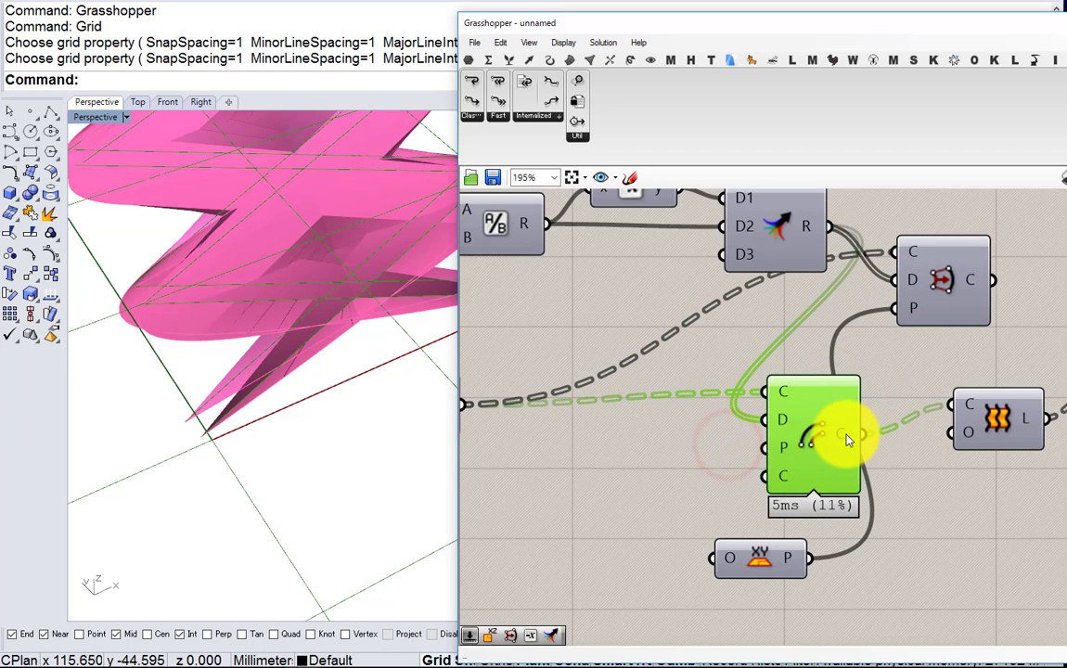
{"action": "mouse_move", "coordinate": [849, 441]}
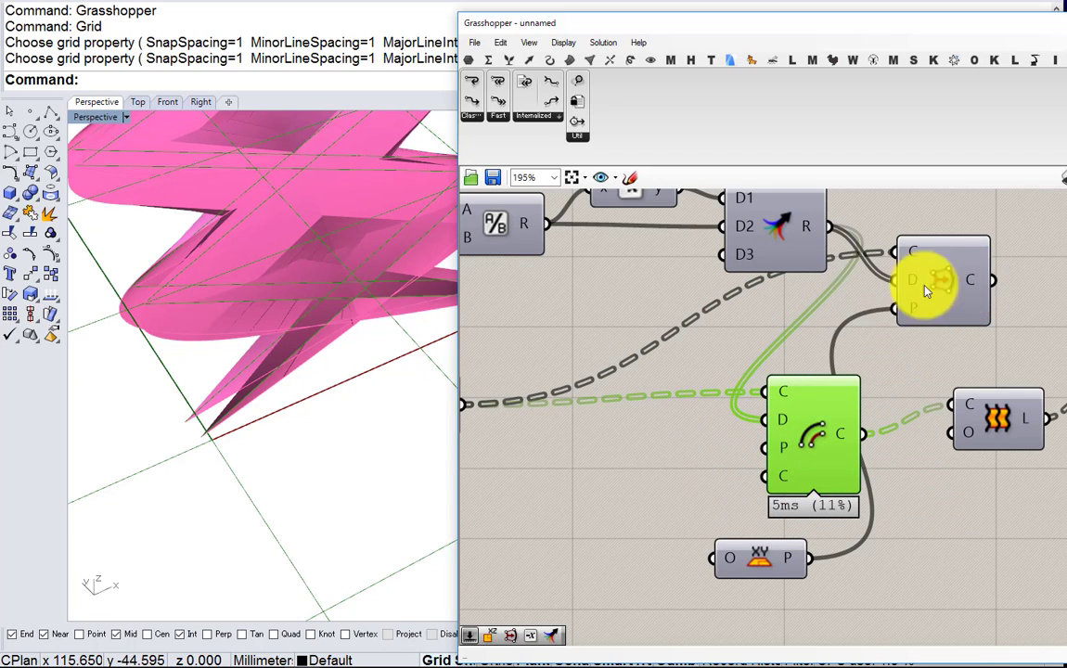
{"action": "left_click_drag", "start_coordinate": [952, 288], "coordinate": [948, 320]}
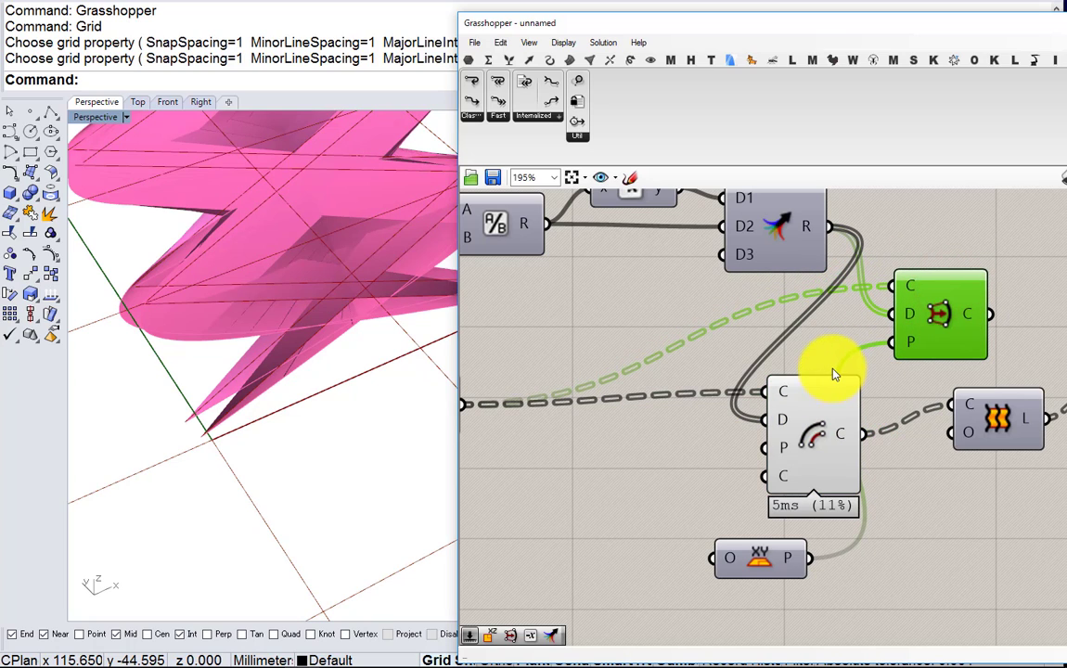
Examine the Offset component's curve and distance inputs and the data structure of its resulting curves
{"action": "mouse_move", "coordinate": [784, 395]}
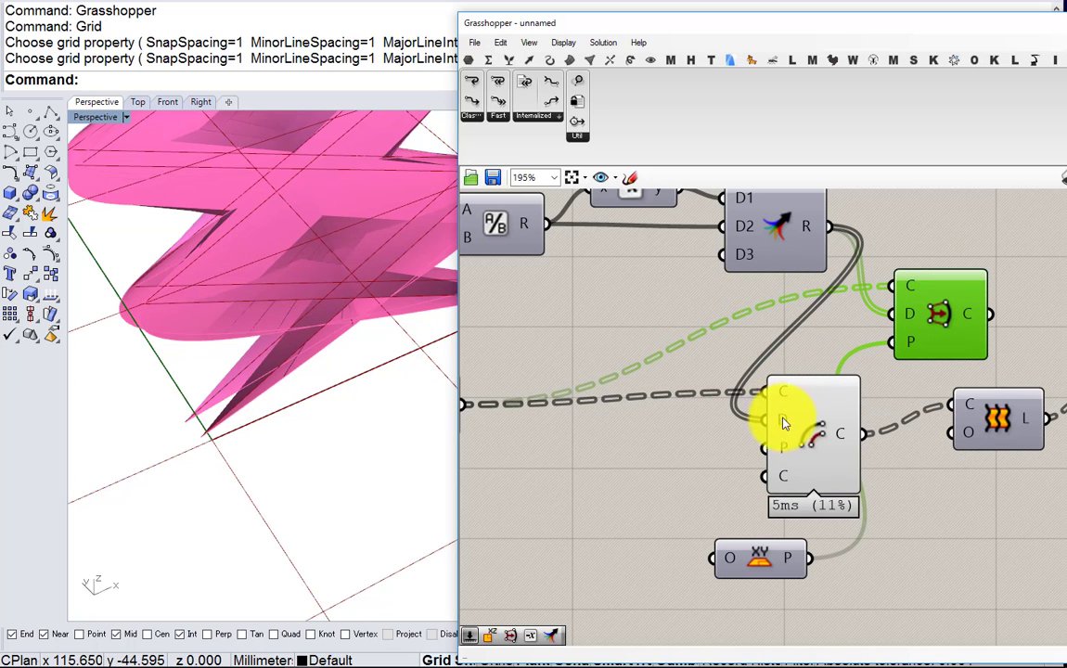
{"action": "mouse_move", "coordinate": [784, 430]}
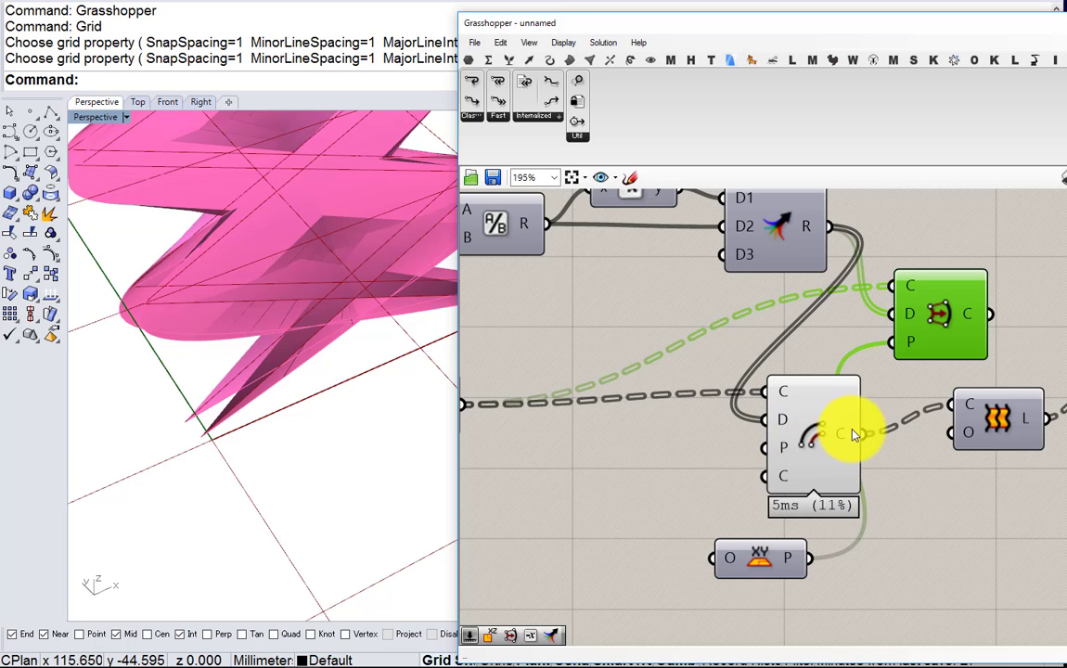
{"action": "mouse_move", "coordinate": [856, 434]}
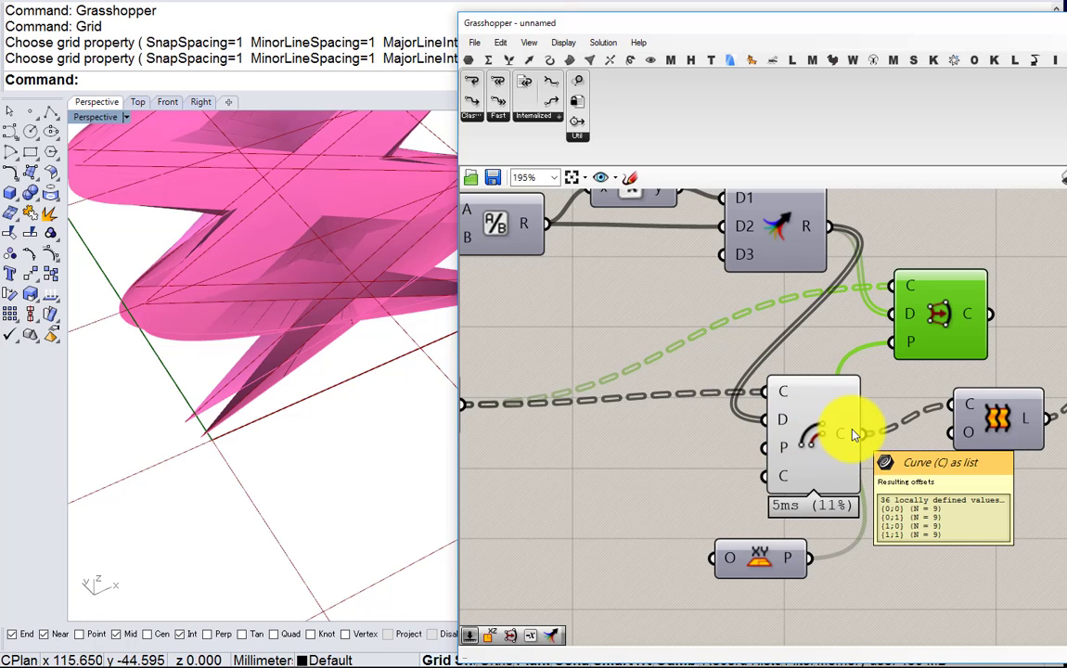
Turn off the preview of the Offset Loose, Loft and Custom Preview components
{"action": "right_click_drag", "start_coordinate": [856, 434], "coordinate": [724, 457]}
{"action": "middle_click", "coordinate": [817, 362]}
{"action": "left_click", "coordinate": [869, 328]}
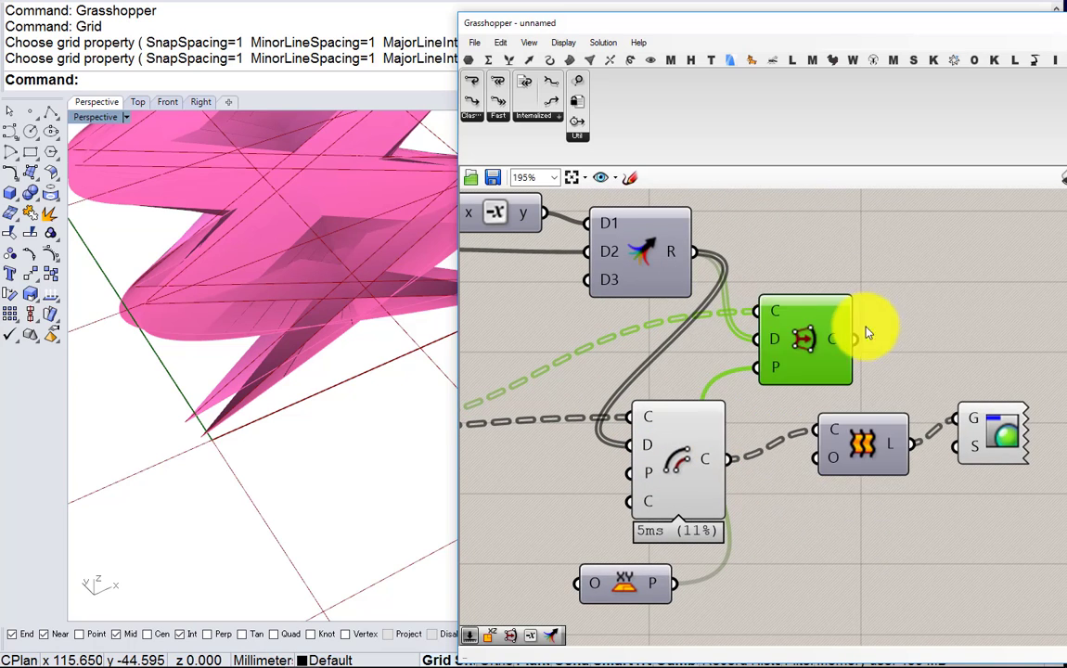
{"action": "scroll", "coordinate": [810, 349], "scroll_direction": "down", "scroll_amount": 4}
{"action": "scroll", "coordinate": [809, 350], "scroll_direction": "up", "scroll_amount": 2}
{"action": "left_click_drag", "start_coordinate": [942, 444], "coordinate": [873, 384]}
{"action": "middle_click", "coordinate": [873, 385]}
{"action": "left_click", "coordinate": [905, 346]}
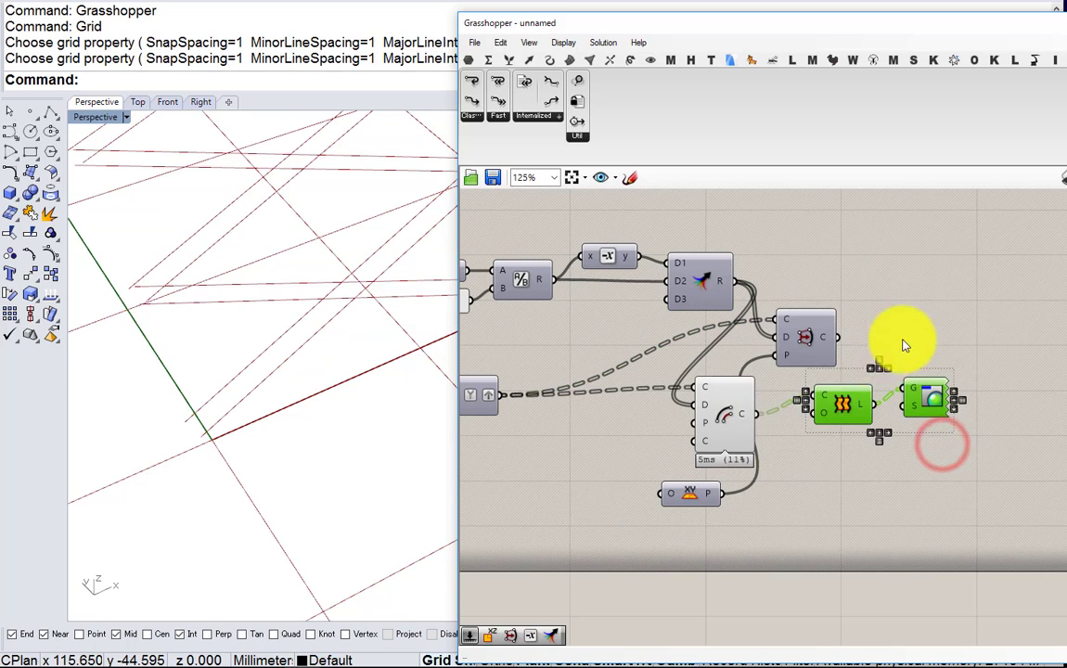
Move Offset, Loft and Custom Preview away from Offset Loose, and place XY Plane beside the Offset Loose plane input
{"action": "left_click", "coordinate": [776, 449]}
{"action": "left_click_drag", "start_coordinate": [708, 412], "coordinate": [788, 494]}
{"action": "left_click_drag", "start_coordinate": [951, 454], "coordinate": [945, 420]}
{"action": "left_click_drag", "start_coordinate": [689, 494], "coordinate": [703, 361]}
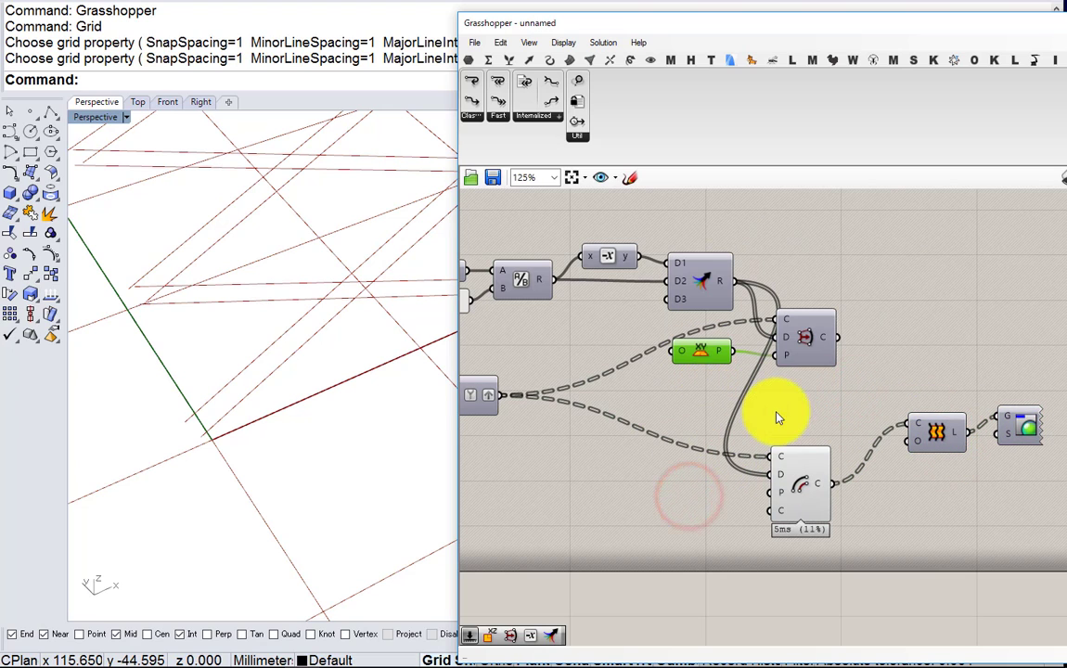
Simplify the Offset component's curve input and flatten its distance input
{"action": "left_click", "coordinate": [799, 409]}
{"action": "right_click_drag", "start_coordinate": [513, 410], "coordinate": [545, 381]}
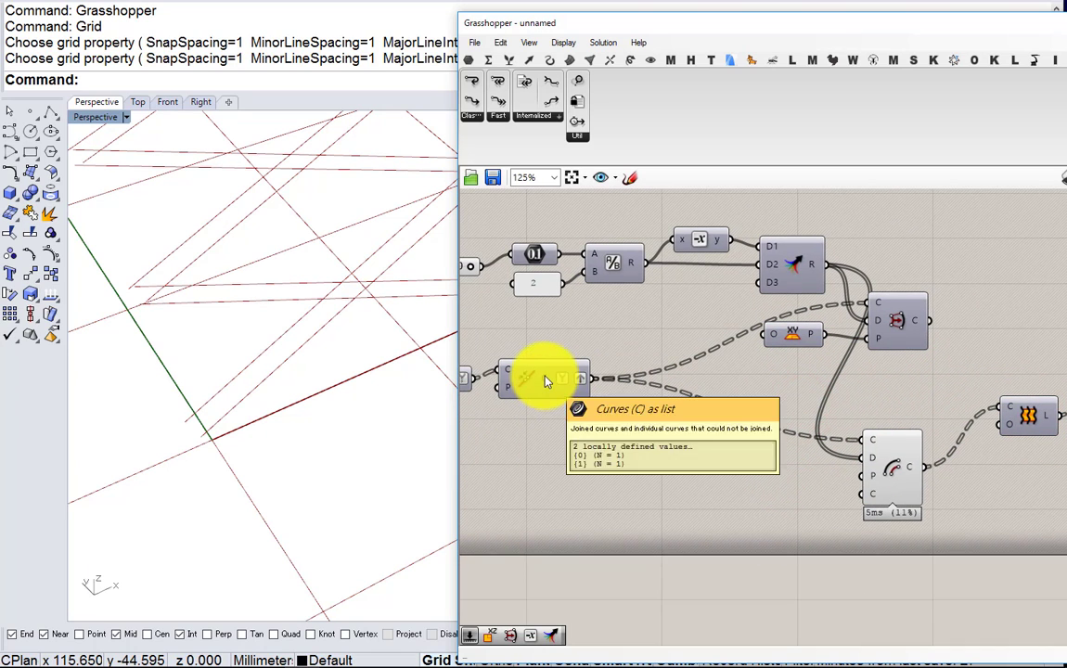
{"action": "right_click", "coordinate": [875, 447]}
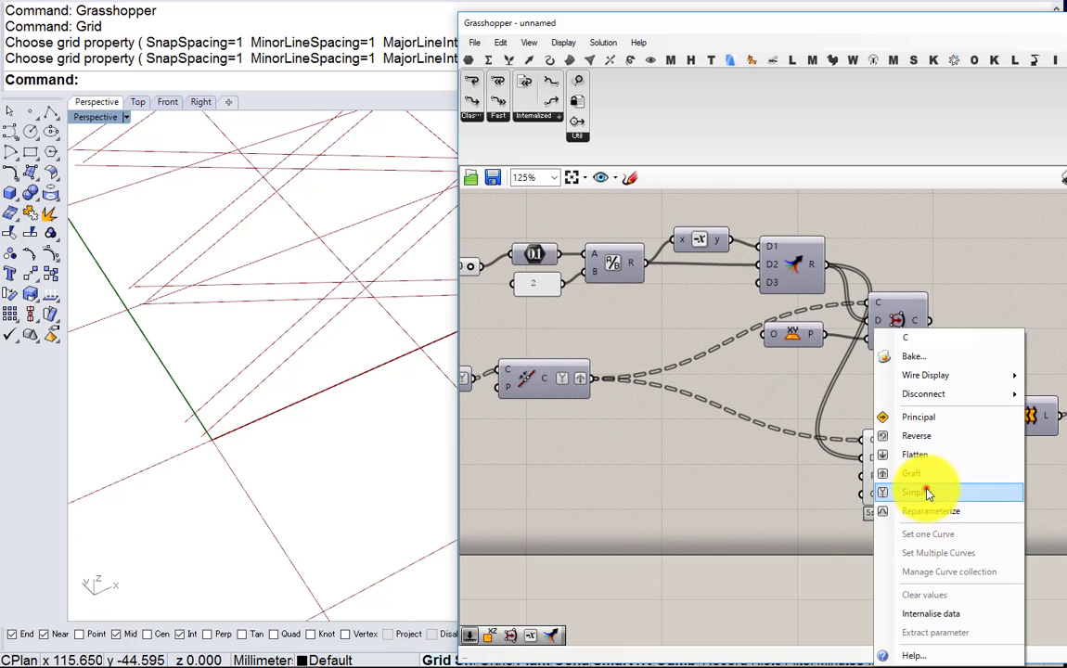
{"action": "left_click", "coordinate": [925, 492]}
{"action": "right_click", "coordinate": [873, 461]}
{"action": "left_click", "coordinate": [905, 482]}
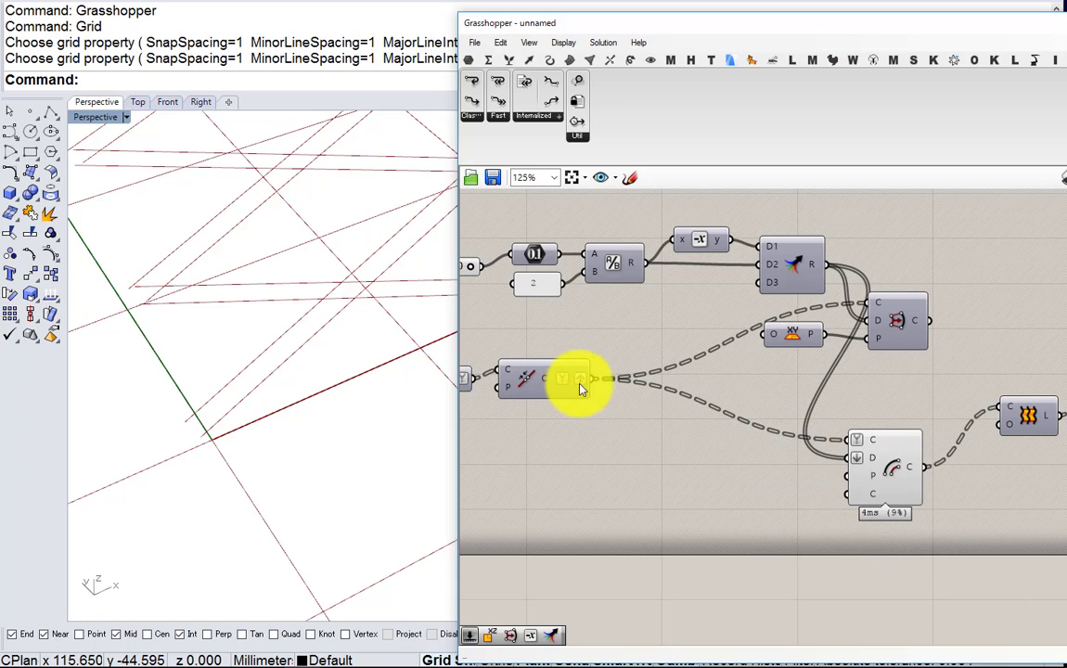
Turn on the preview of Join Curves and compare its zigzag curves with the offset curves in the perspective view
{"action": "middle_click", "coordinate": [533, 380]}
{"action": "left_click", "coordinate": [562, 356]}
{"action": "mouse_move", "coordinate": [344, 279]}
{"action": "right_mouse_down"}
{"action": "mouse_move", "coordinate": [317, 366]}
{"action": "mouse_move", "coordinate": [340, 281]}
{"action": "mouse_move", "coordinate": [262, 292]}
{"action": "mouse_move", "coordinate": [336, 239]}
{"action": "mouse_move", "coordinate": [350, 209]}
{"action": "mouse_move", "coordinate": [248, 267]}
{"action": "mouse_move", "coordinate": [209, 315]}
{"action": "mouse_move", "coordinate": [265, 339]}
{"action": "mouse_move", "coordinate": [360, 267]}
{"action": "right_mouse_up"}
{"action": "scroll", "coordinate": [316, 366], "scroll_direction": "down", "scroll_amount": 8}
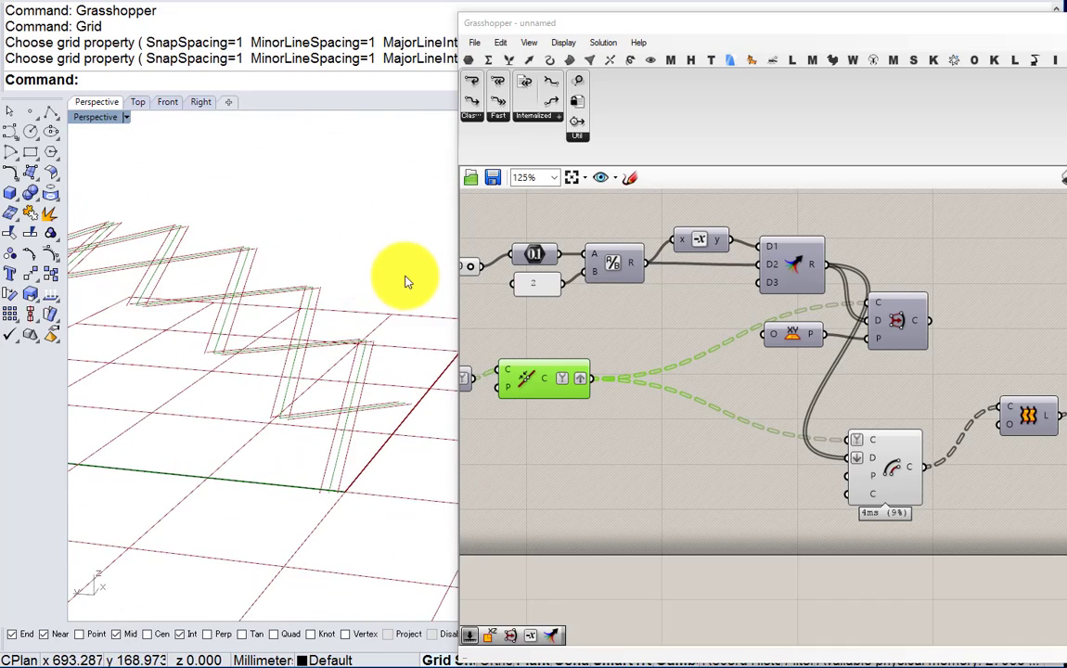
{"action": "scroll", "coordinate": [717, 327], "scroll_direction": "down", "scroll_amount": 2}
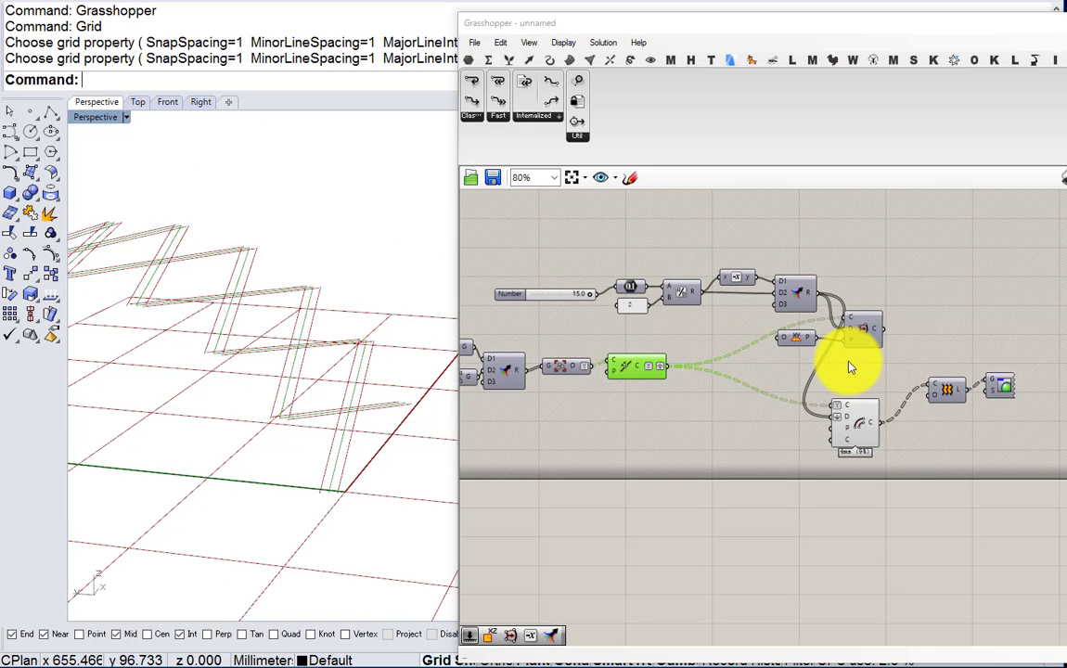
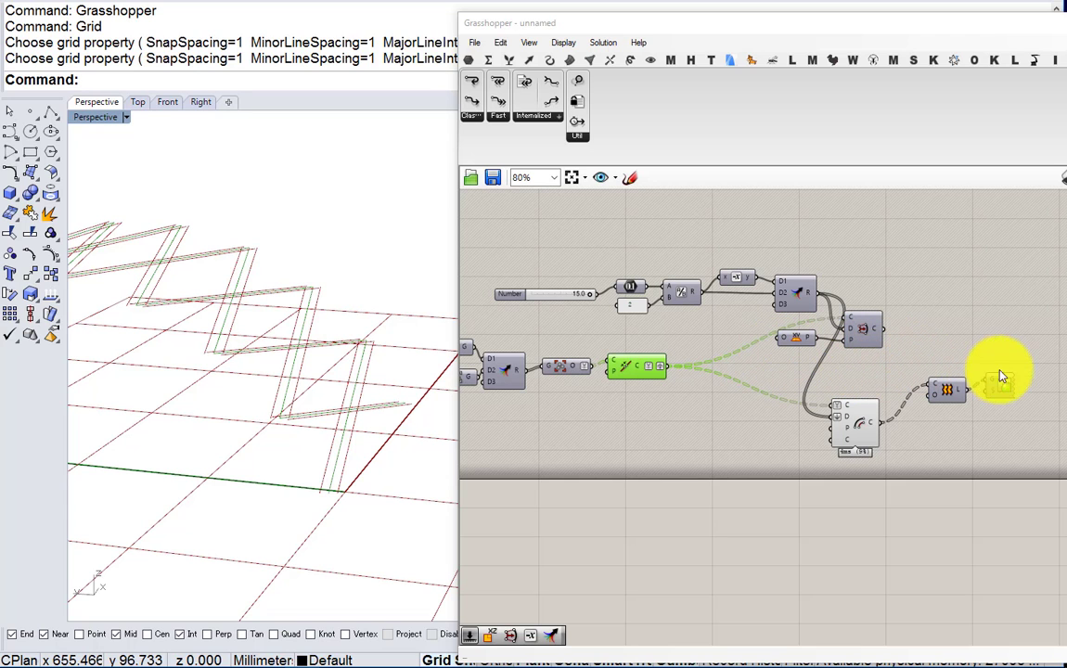
{"action": "right_click_drag", "start_coordinate": [316, 447], "coordinate": [207, 446]}
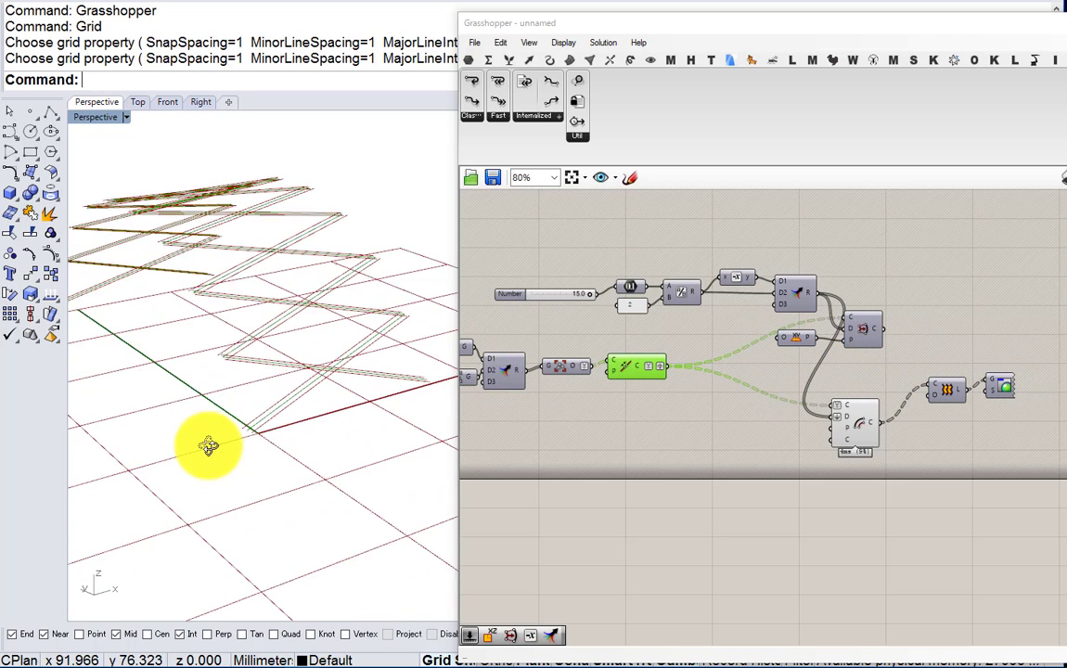
{"action": "scroll", "coordinate": [220, 401], "scroll_direction": "up", "scroll_amount": 3}
{"action": "right_click_drag", "start_coordinate": [225, 396], "coordinate": [210, 418]}
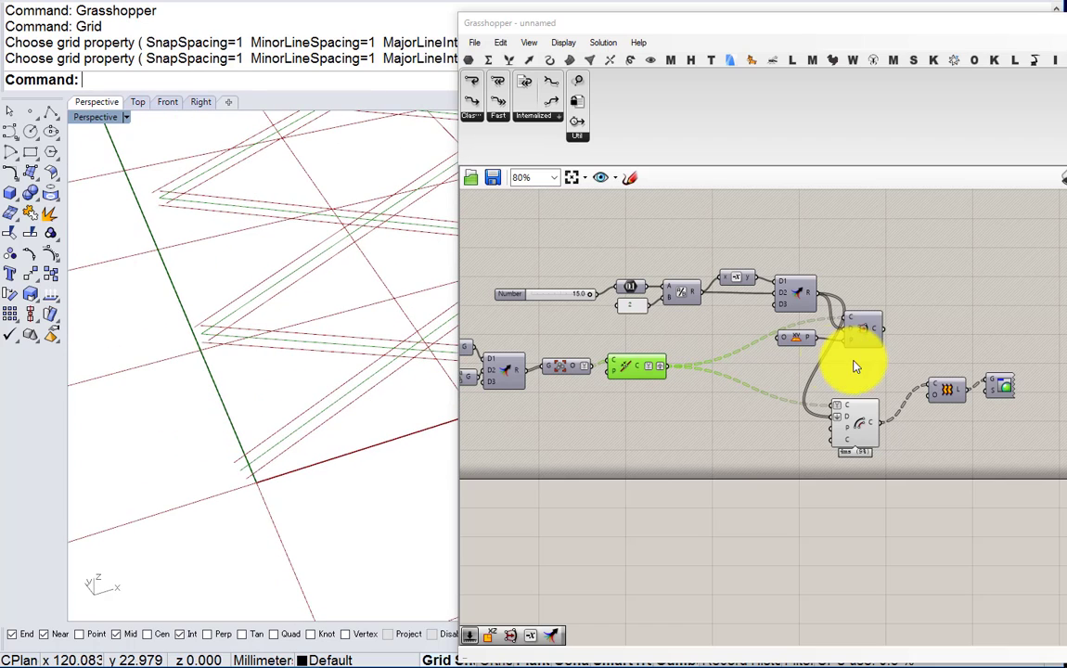
Turn off the preview of Offset, Loft and Custom Preview, and inspect the joined zigzag curves alone
{"action": "left_click_drag", "start_coordinate": [1003, 454], "coordinate": [877, 382]}
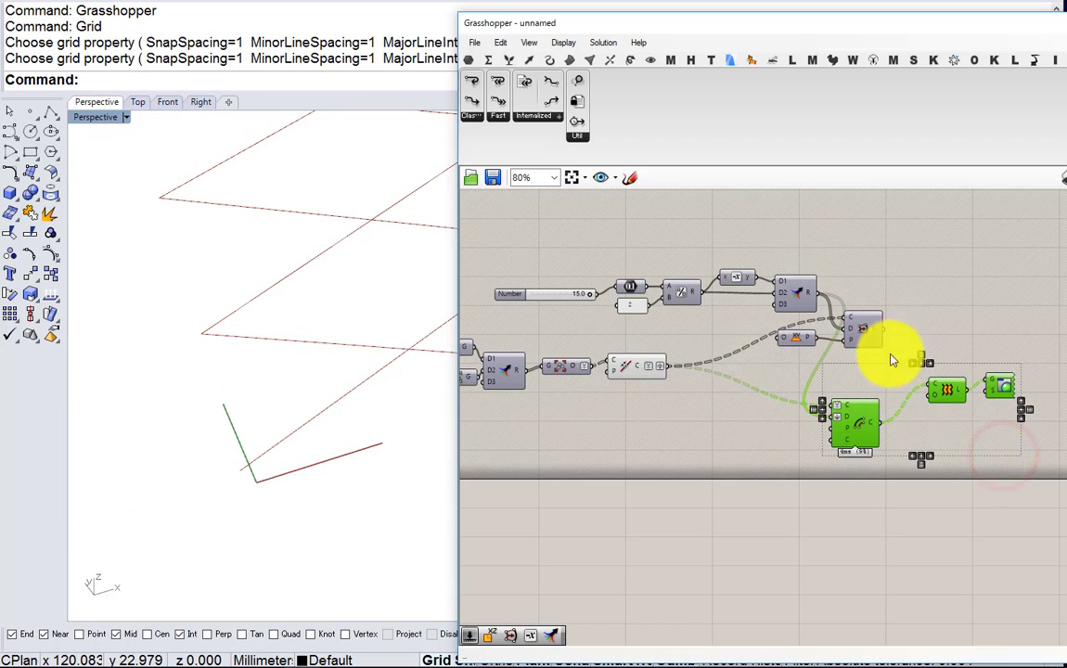
{"action": "right_click_drag", "start_coordinate": [382, 440], "coordinate": [348, 396]}
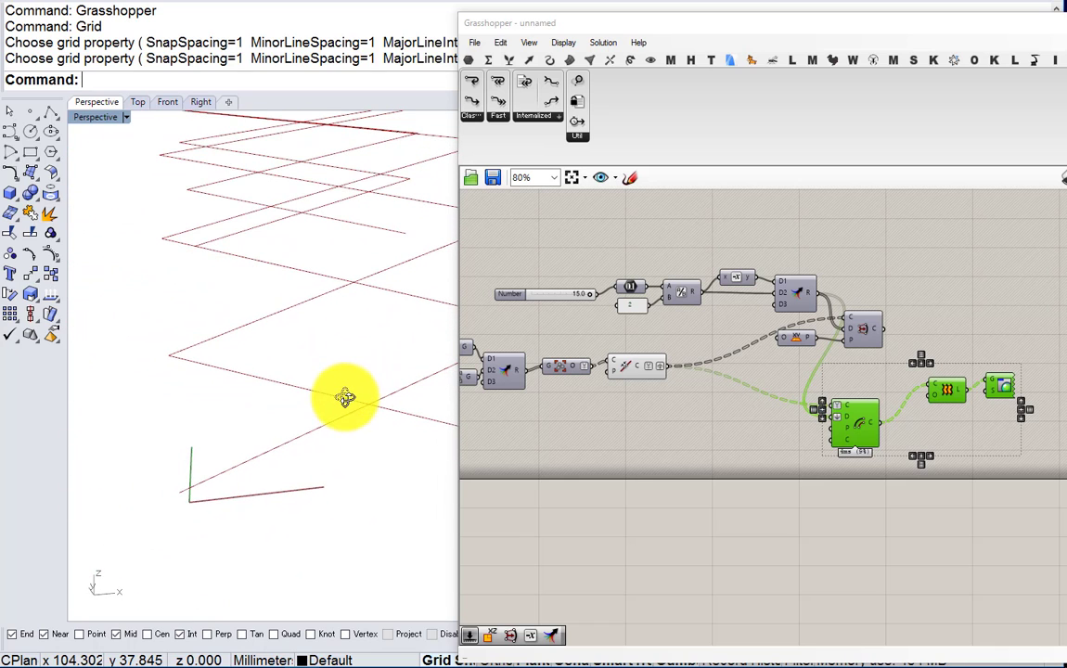
{"action": "mouse_move", "coordinate": [639, 371]}
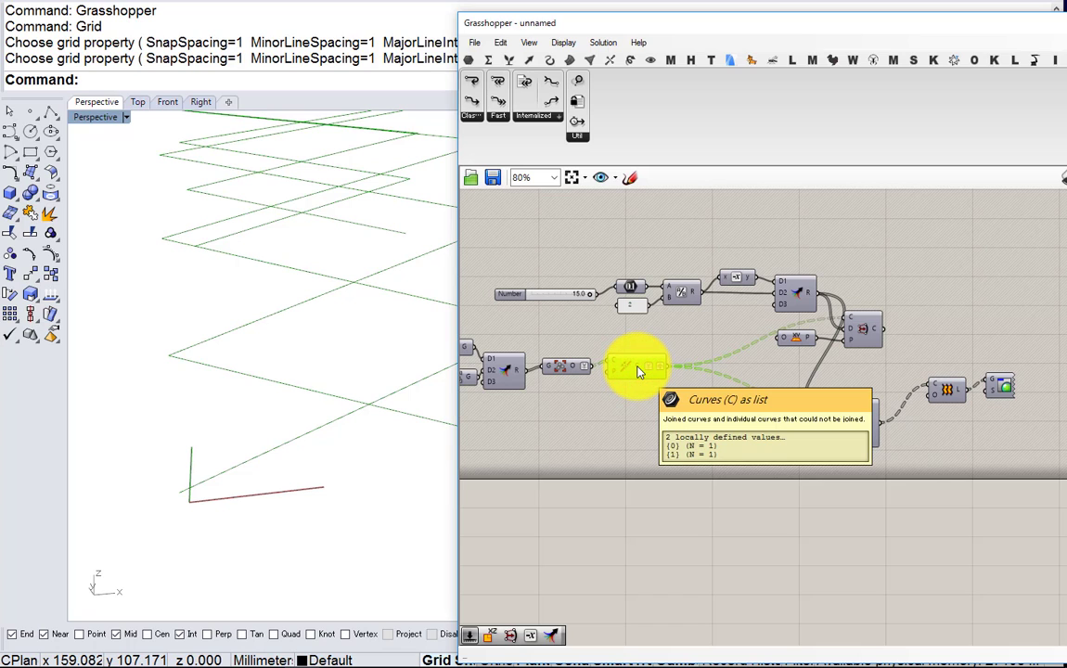
Add a Move component and feed the joined curves into its geometry input
{"action": "double_click", "coordinate": [713, 428]}
{"action": "type", "text": "move"}
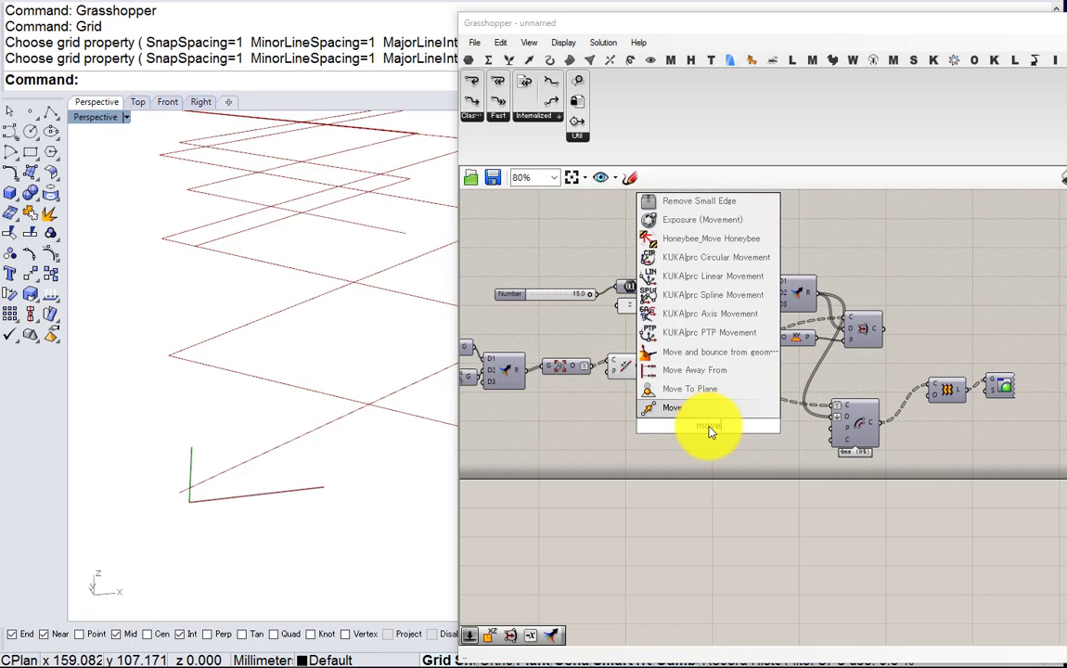
{"action": "left_click", "coordinate": [669, 407]}
{"action": "scroll", "coordinate": [663, 371], "scroll_direction": "up", "scroll_amount": 4}
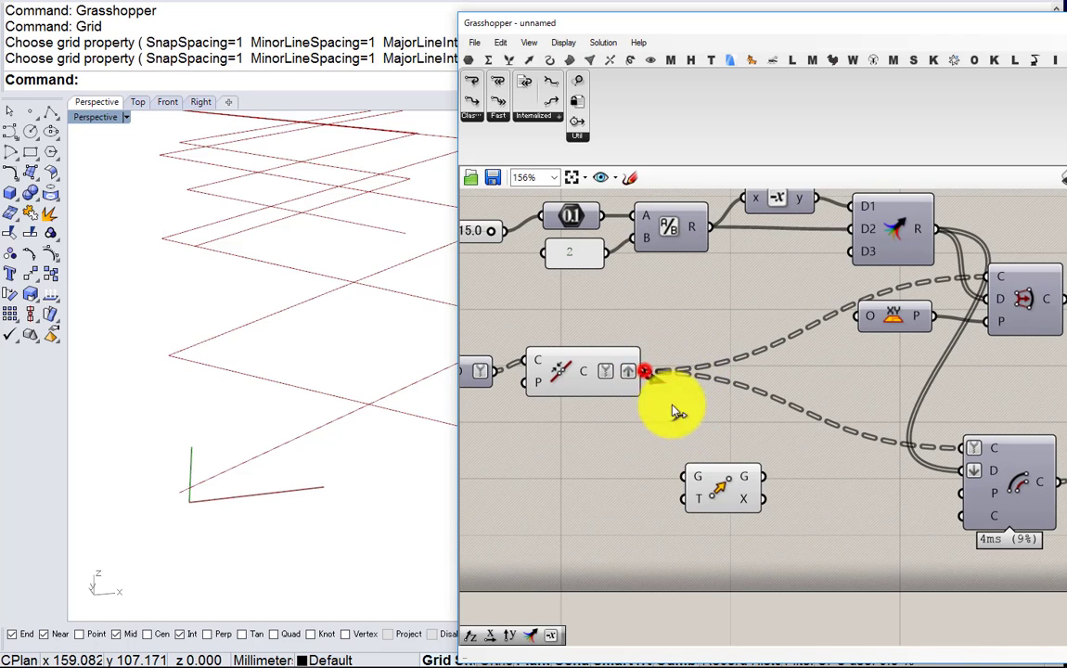
{"action": "left_click_drag", "start_coordinate": [643, 371], "coordinate": [689, 477]}
{"action": "scroll", "coordinate": [778, 471], "scroll_direction": "down", "scroll_amount": 3}
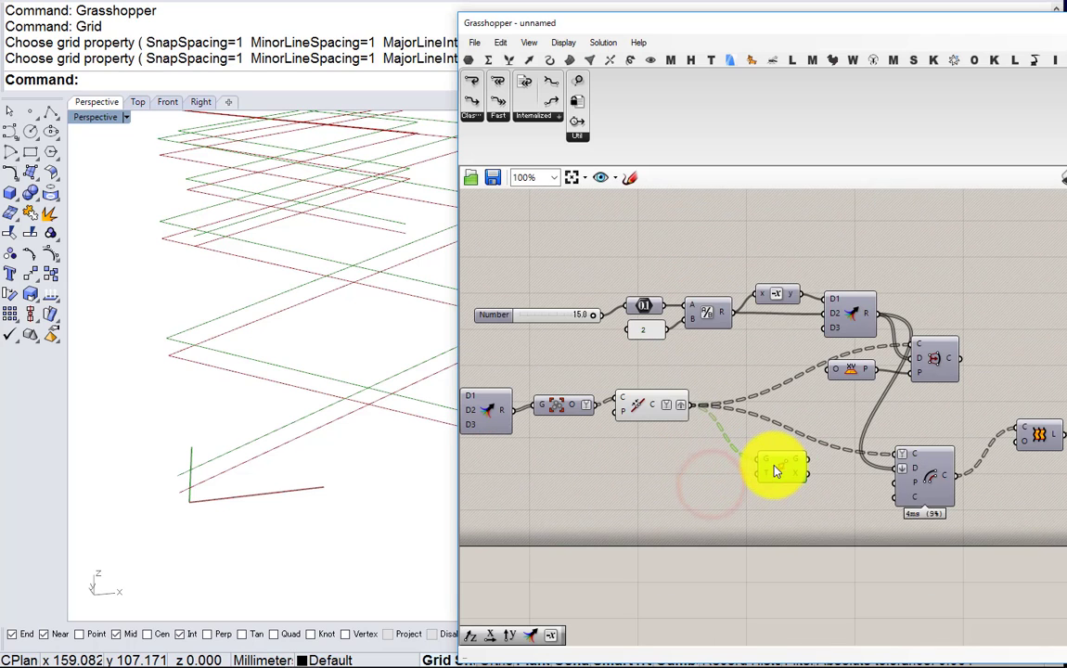
Add a Unit X vector driven by the merged positive and negative half distances and use it as the Move component's translation
{"action": "left_click_drag", "start_coordinate": [776, 472], "coordinate": [855, 430]}
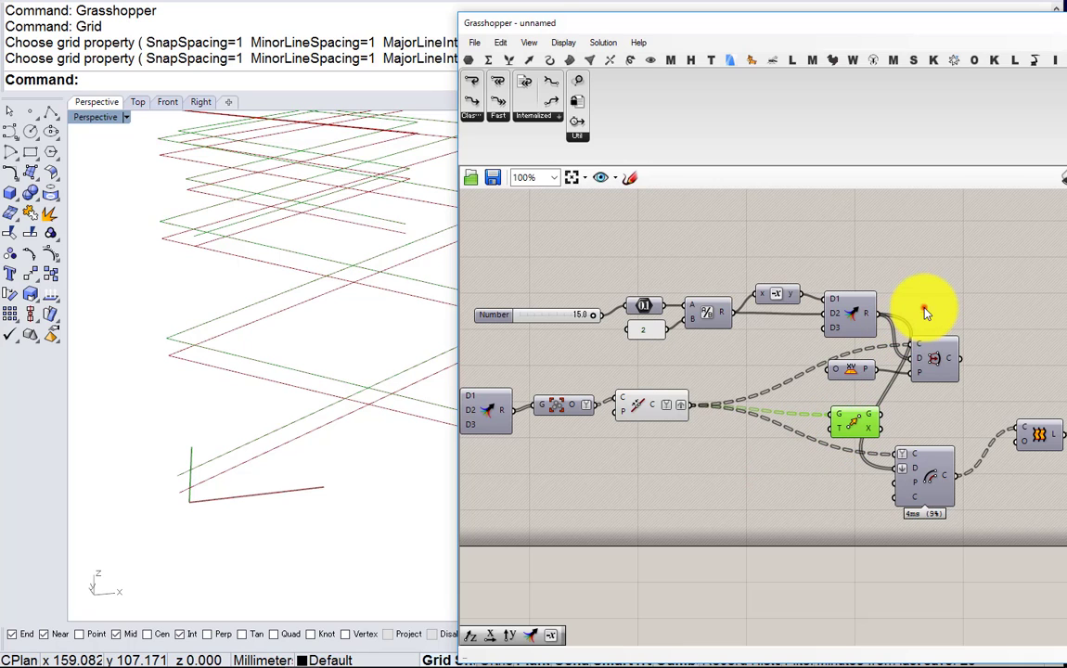
{"action": "double_click", "coordinate": [925, 310]}
{"action": "type", "text": "x"}
{"action": "left_click", "coordinate": [905, 293]}
{"action": "left_click_drag", "start_coordinate": [874, 314], "coordinate": [835, 436]}
{"action": "scroll", "coordinate": [814, 432], "scroll_direction": "up", "scroll_amount": 2}
{"action": "left_click", "coordinate": [889, 421]}
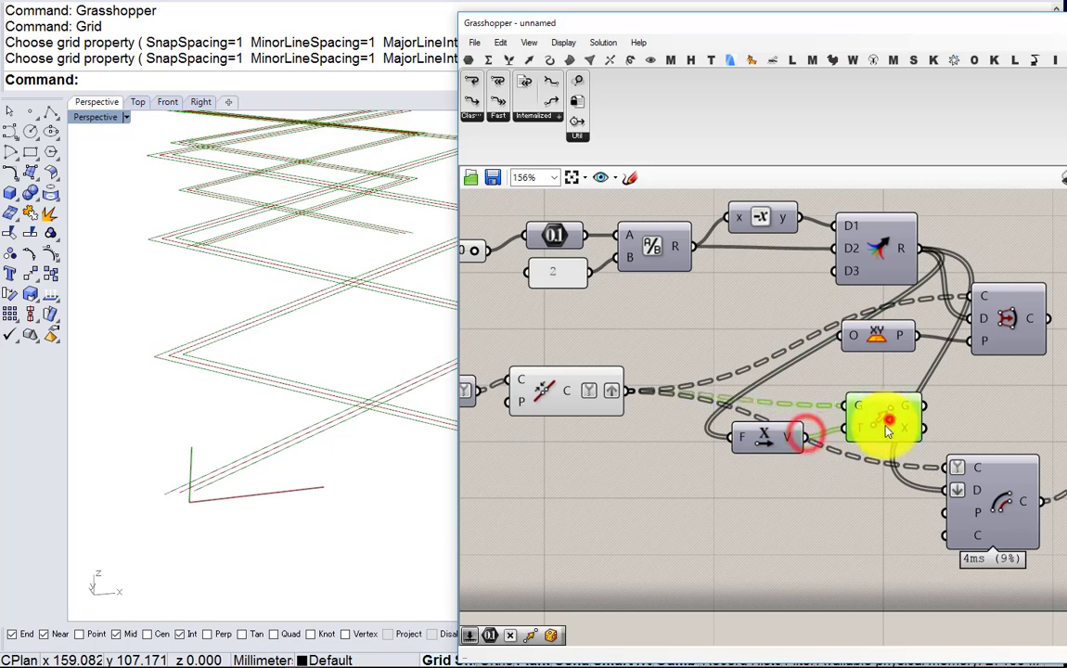
Feed the moved curves into the Loft and turn the preview of Custom Preview back on
{"action": "right_click_drag", "start_coordinate": [286, 382], "coordinate": [362, 440]}
{"action": "scroll", "coordinate": [742, 432], "scroll_direction": "down", "scroll_amount": 3}
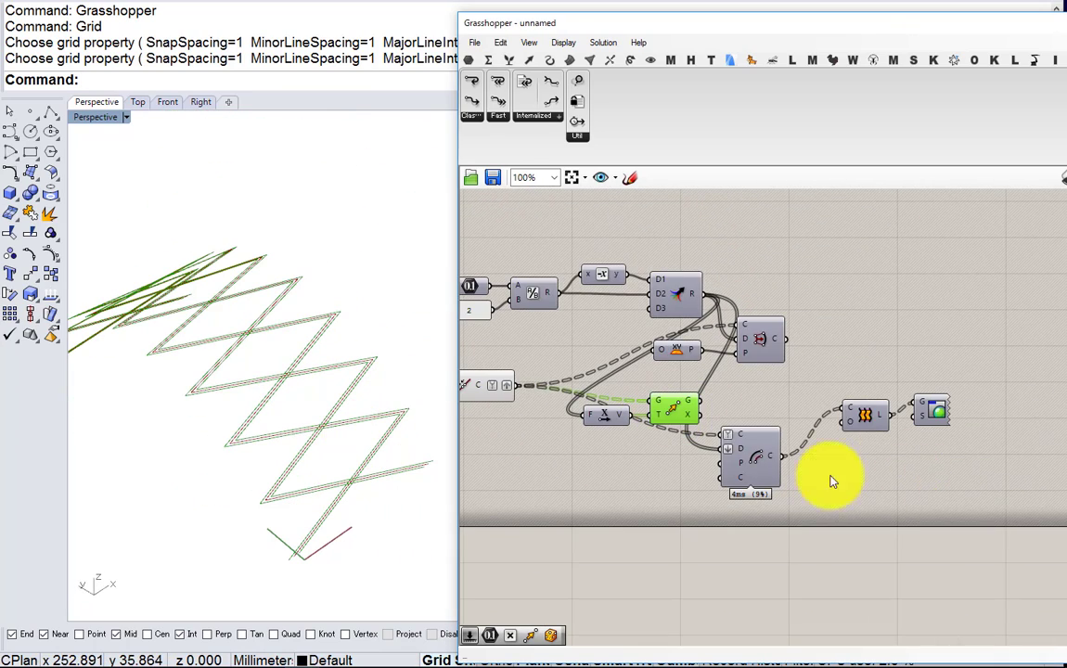
{"action": "scroll", "coordinate": [761, 446], "scroll_direction": "up", "scroll_amount": 4}
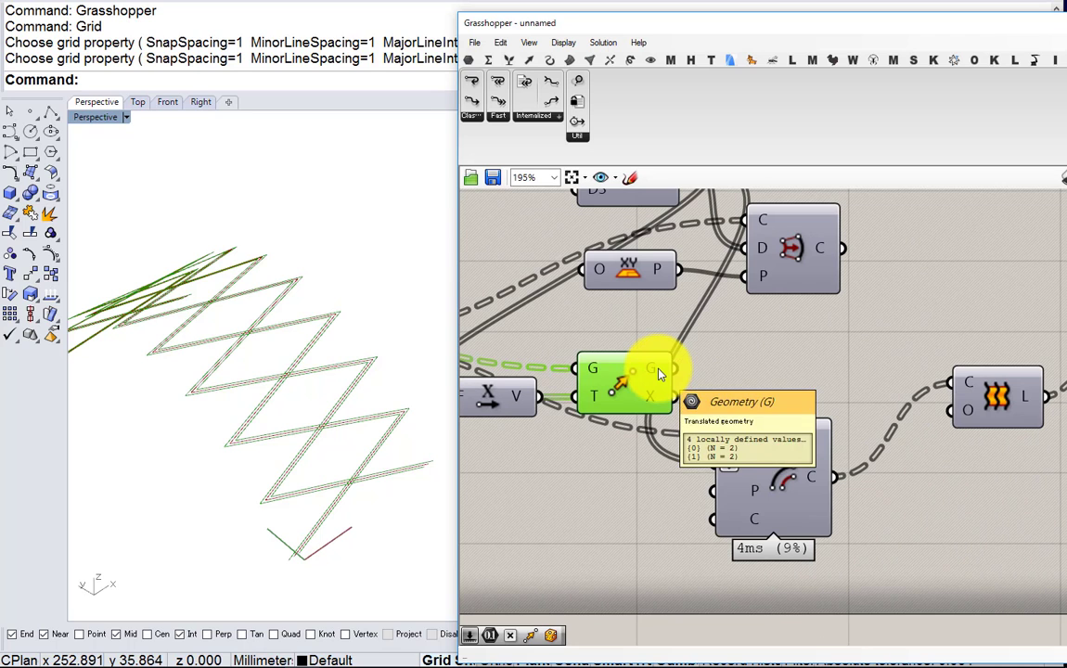
{"action": "left_click_drag", "start_coordinate": [669, 370], "coordinate": [945, 383]}
{"action": "right_click_drag", "start_coordinate": [923, 392], "coordinate": [721, 400]}
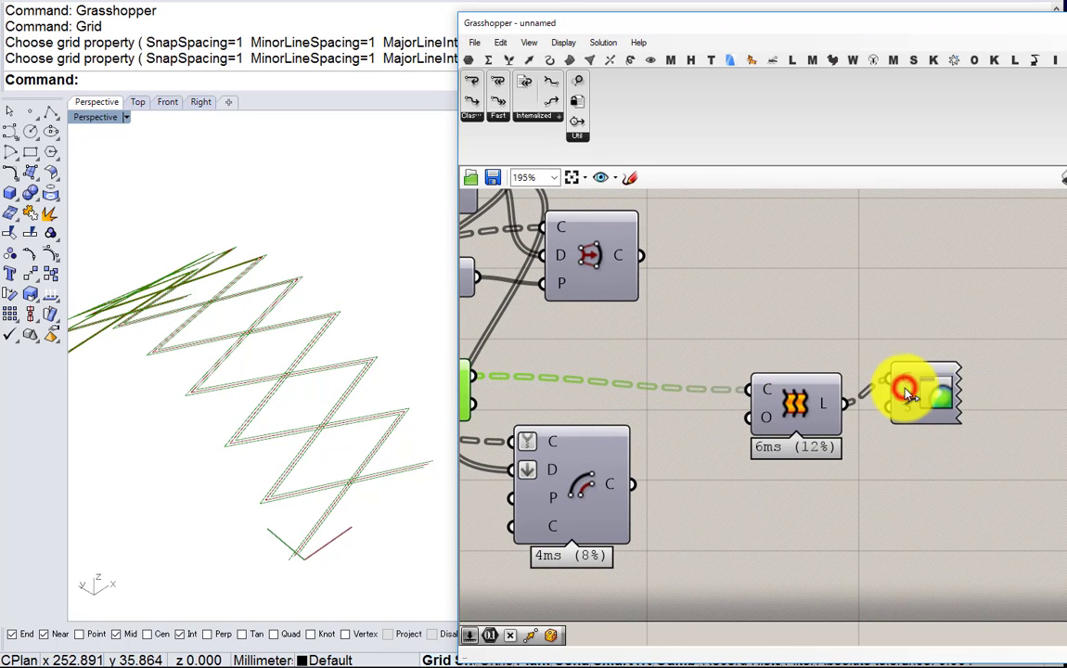
{"action": "left_click", "coordinate": [905, 390]}
{"action": "middle_click", "coordinate": [930, 381]}
{"action": "left_click", "coordinate": [925, 356]}
{"action": "left_click", "coordinate": [778, 343]}
Delete both offset components and the XY Plane, tidying the Unit X and Move components
{"action": "scroll", "coordinate": [608, 345], "scroll_direction": "down", "scroll_amount": 2}
{"action": "right_click_drag", "start_coordinate": [608, 345], "coordinate": [821, 397]}
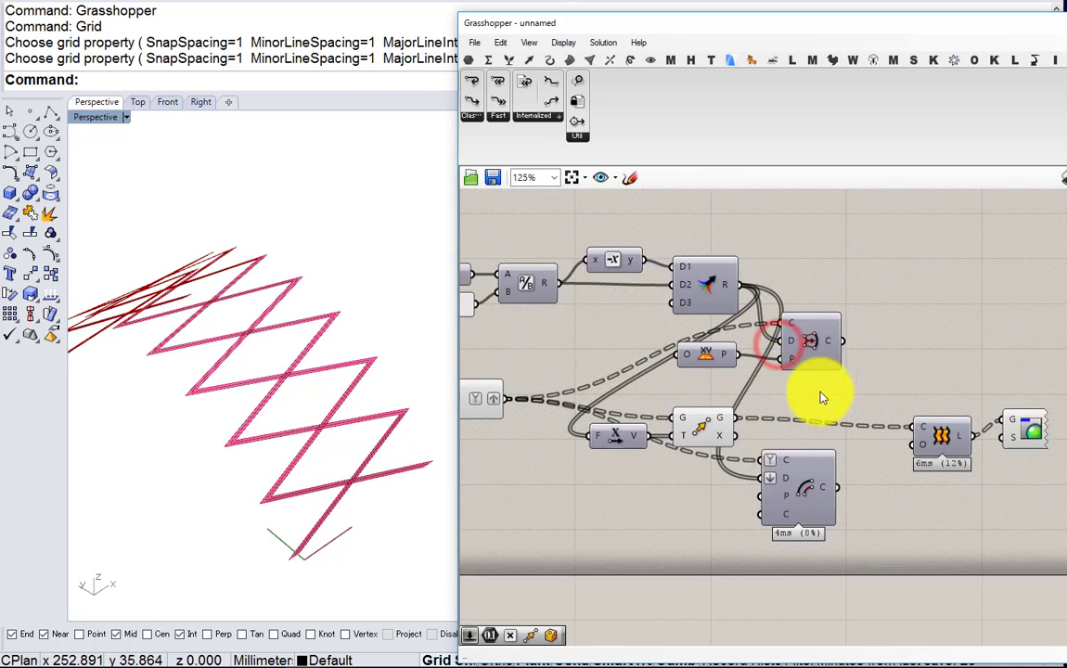
{"action": "left_click", "coordinate": [817, 342]}
{"action": "key", "text": "Delete"}
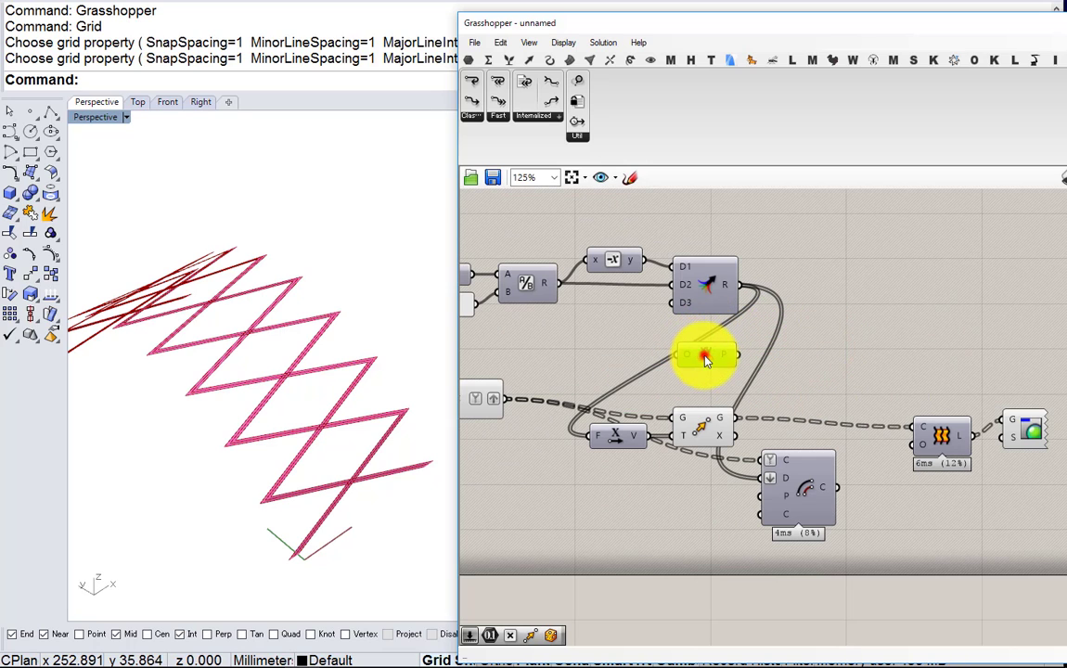
{"action": "left_click_drag", "start_coordinate": [722, 474], "coordinate": [594, 411]}
{"action": "left_click_drag", "start_coordinate": [701, 428], "coordinate": [828, 400]}
{"action": "left_click", "coordinate": [820, 481]}
{"action": "key", "text": "Delete"}
{"action": "right_click_drag", "start_coordinate": [649, 349], "coordinate": [802, 436]}
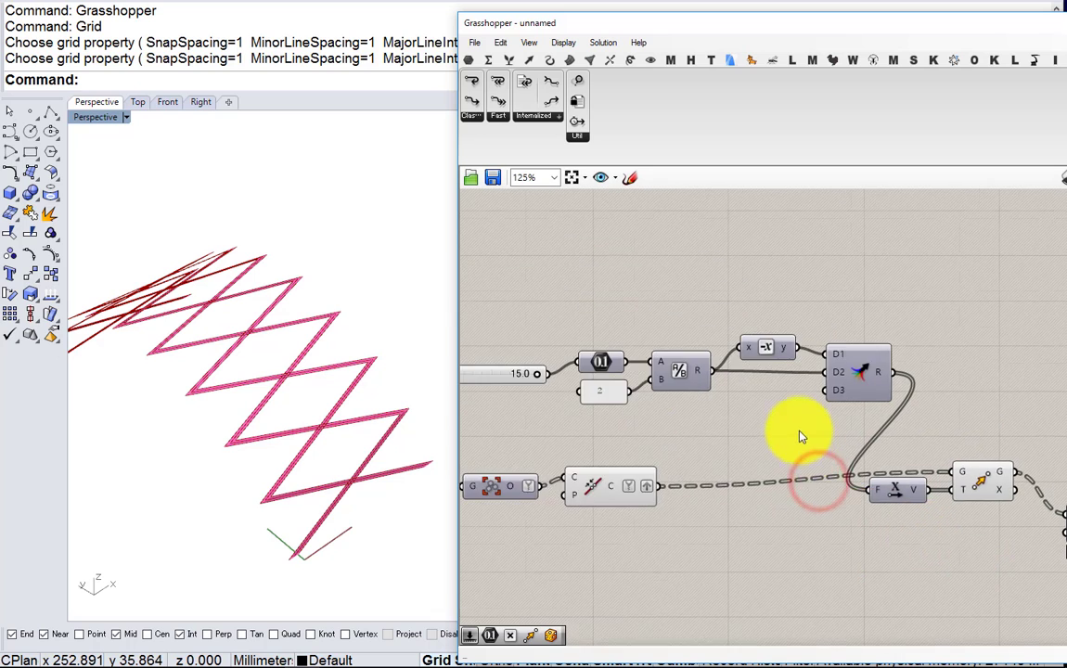
Move the strip-width components, from the number slider through the distance merge, slightly higher above the joined-curve row
{"action": "scroll", "coordinate": [802, 436], "scroll_direction": "down", "scroll_amount": 3}
{"action": "left_click_drag", "start_coordinate": [850, 427], "coordinate": [614, 346]}
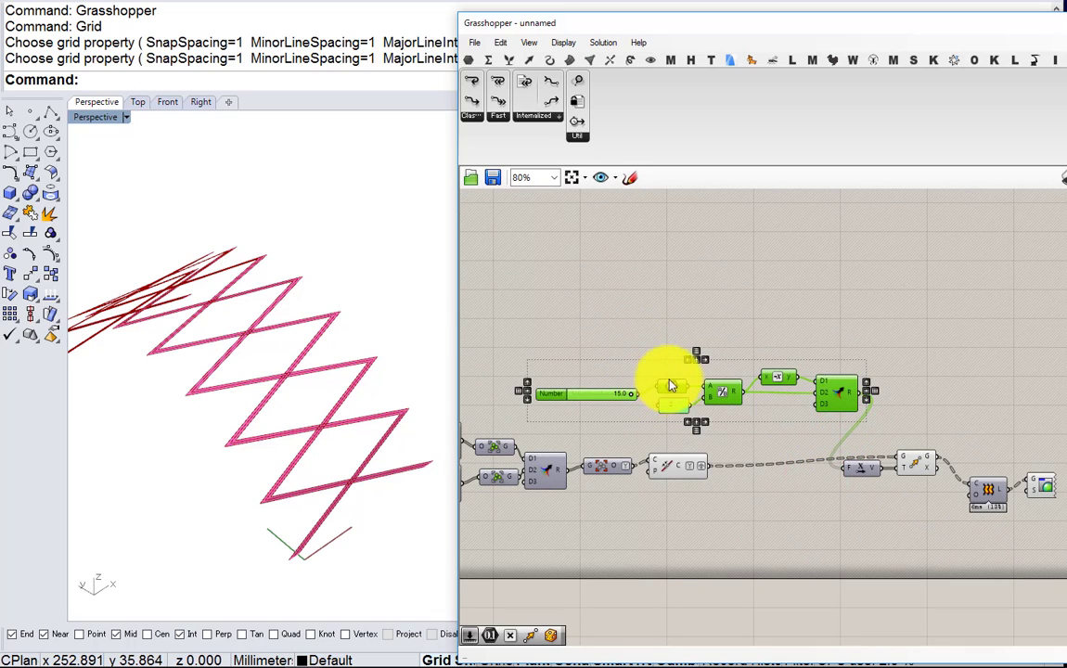
{"action": "left_click_drag", "start_coordinate": [670, 383], "coordinate": [670, 365]}
{"action": "left_click", "coordinate": [753, 432]}
Set the strip-width number slider's maximum to 50
{"action": "scroll", "coordinate": [495, 375], "scroll_direction": "up", "scroll_amount": 3}
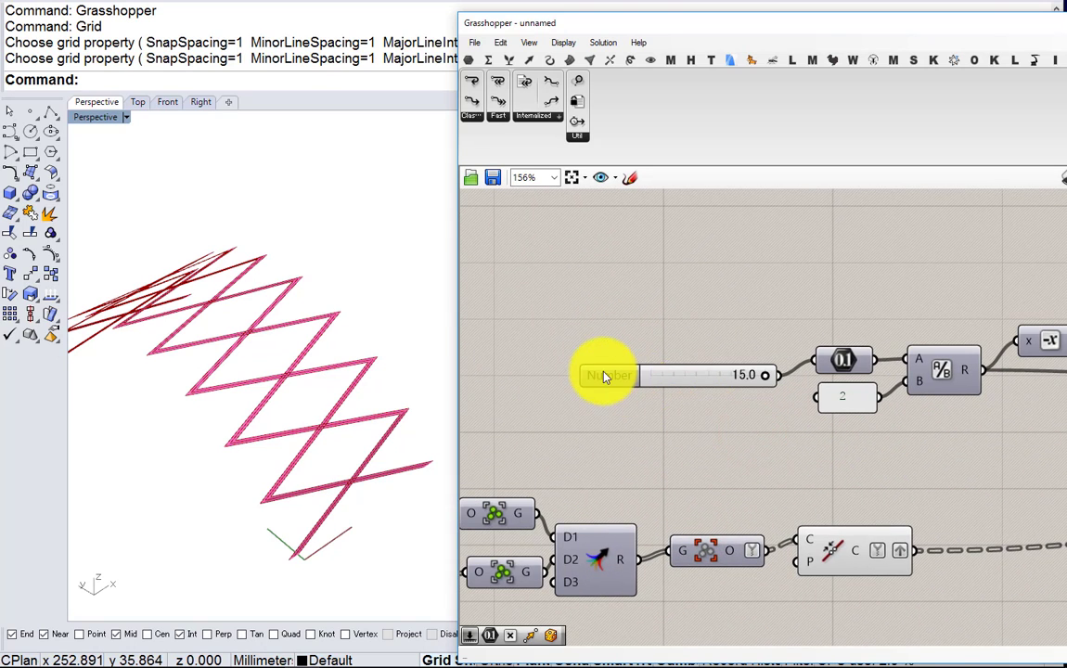
{"action": "double_click", "coordinate": [603, 376]}
{"action": "double_click", "coordinate": [655, 413]}
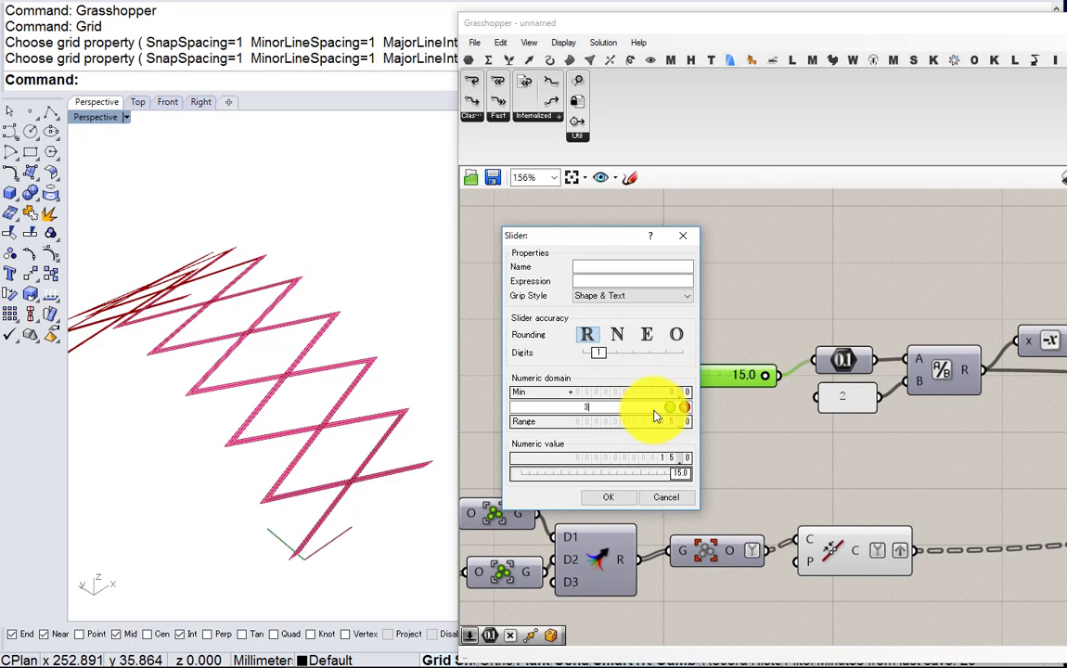
{"action": "type", "text": "50"}
{"action": "left_click", "coordinate": [622, 497]}
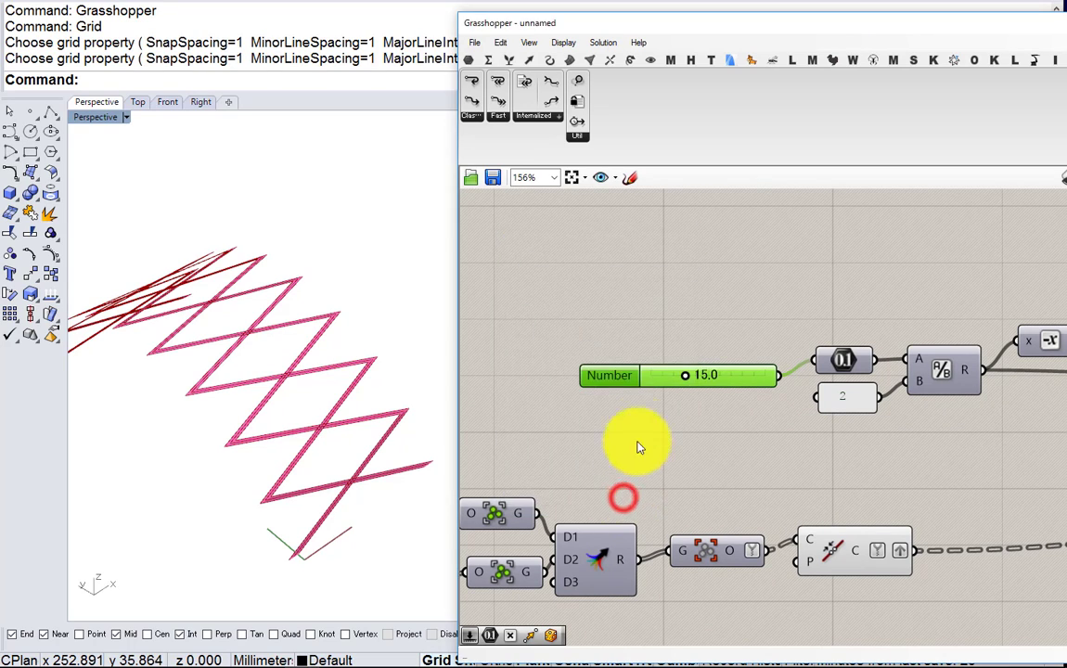
Set the strip-width slider to 34.1 and inspect the wider strips in the perspective view
{"action": "scroll", "coordinate": [691, 406], "scroll_direction": "up", "scroll_amount": 3}
{"action": "left_click_drag", "start_coordinate": [687, 394], "coordinate": [754, 394]}
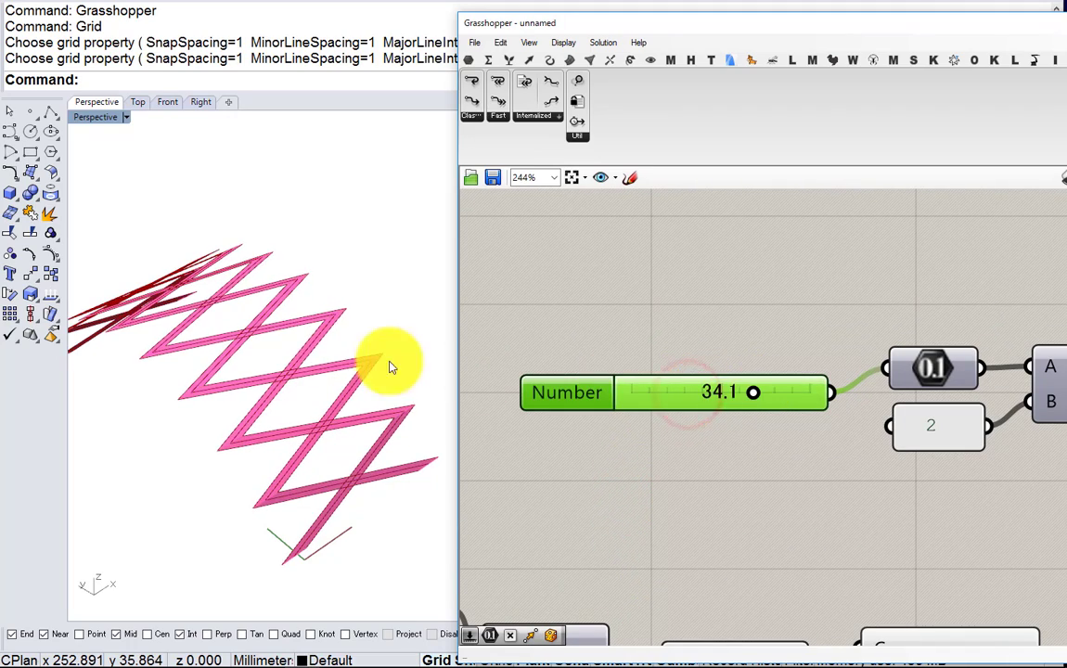
{"action": "right_click_drag", "start_coordinate": [386, 361], "coordinate": [343, 380]}
{"action": "scroll", "coordinate": [315, 429], "scroll_direction": "down", "scroll_amount": 5}
{"action": "scroll", "coordinate": [283, 374], "scroll_direction": "up", "scroll_amount": 5}
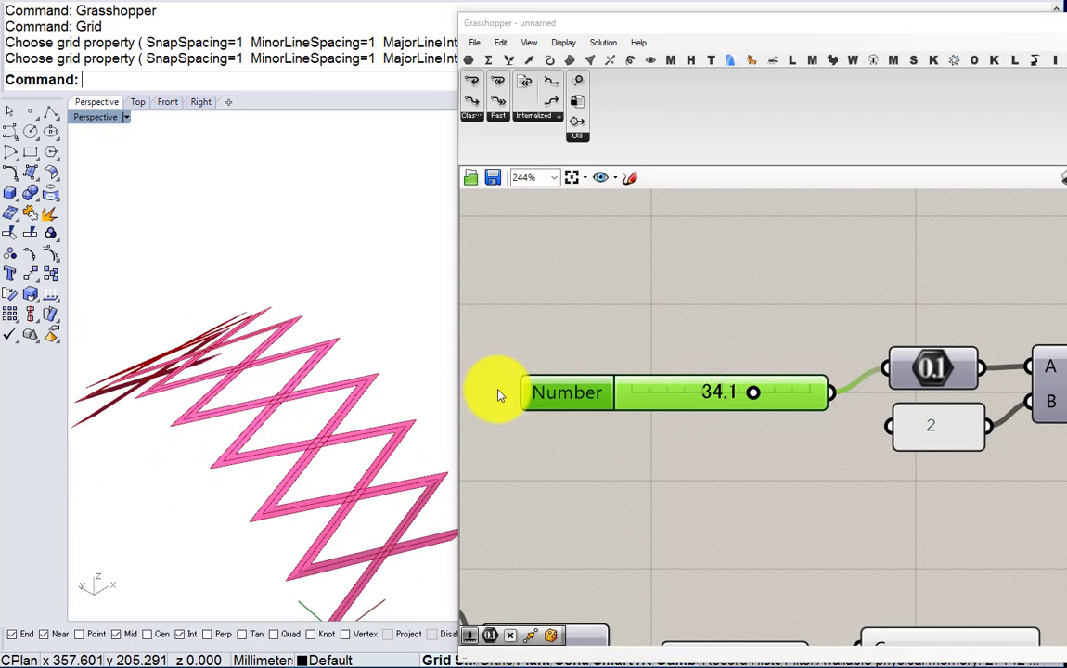
Turn off the preview of Join Curves and Move, and line up the Move, Loft and Custom Preview components
{"action": "scroll", "coordinate": [740, 410], "scroll_direction": "down", "scroll_amount": 4}
{"action": "right_click_drag", "start_coordinate": [739, 410], "coordinate": [620, 321]}
{"action": "left_click_drag", "start_coordinate": [770, 486], "coordinate": [705, 435]}
{"action": "middle_click", "coordinate": [702, 433]}
{"action": "left_click", "coordinate": [750, 398]}
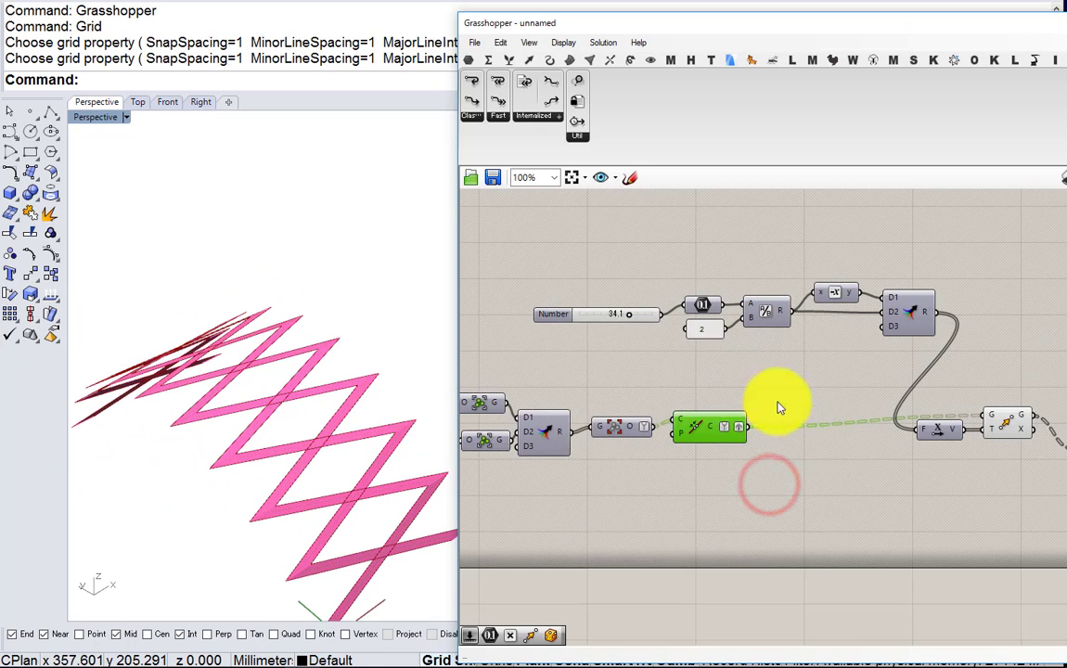
{"action": "right_click_drag", "start_coordinate": [984, 489], "coordinate": [823, 453]}
{"action": "left_click_drag", "start_coordinate": [1018, 483], "coordinate": [793, 362]}
{"action": "left_click_drag", "start_coordinate": [848, 391], "coordinate": [712, 403]}
{"action": "left_click_drag", "start_coordinate": [702, 437], "coordinate": [705, 402]}
{"action": "middle_click", "coordinate": [706, 402]}
{"action": "left_click", "coordinate": [756, 370]}
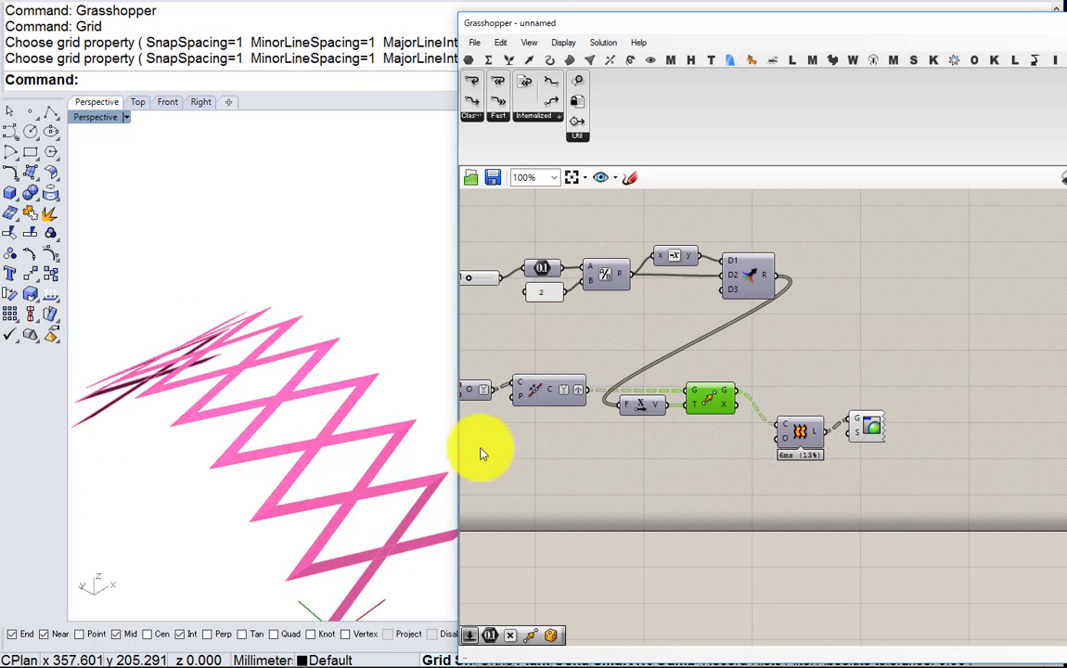
Orbit around the strips and slightly adjust the angle slider feeding the Negative and Radians components
{"action": "right_click_drag", "start_coordinate": [295, 385], "coordinate": [360, 373], "text": "shift"}
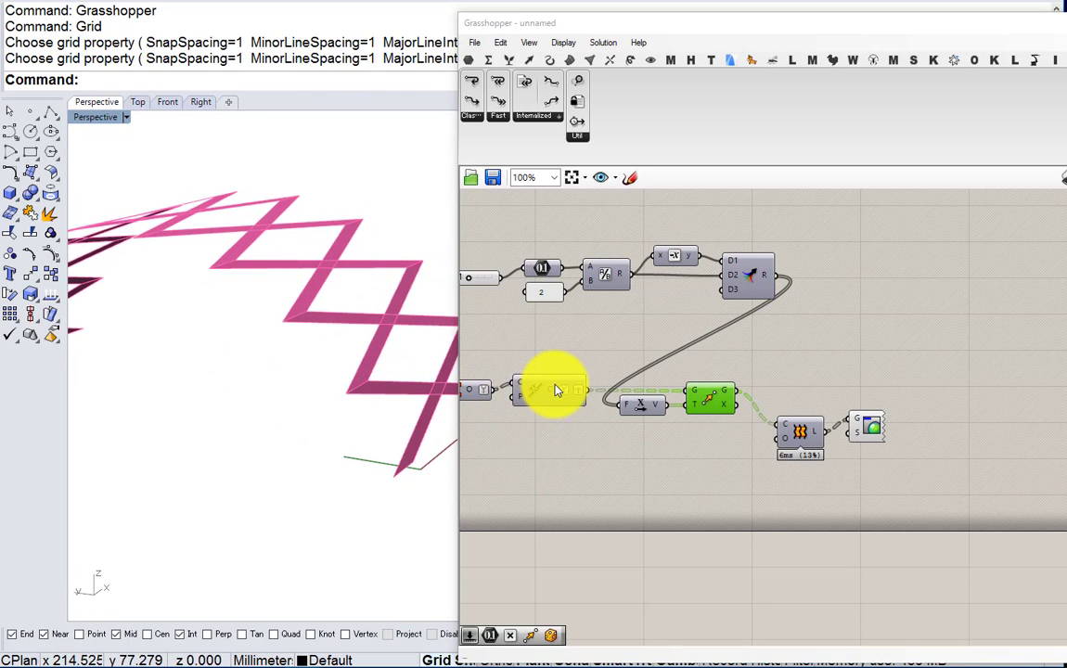
{"action": "right_click_drag", "start_coordinate": [557, 389], "coordinate": [741, 348]}
{"action": "scroll", "coordinate": [743, 345], "scroll_direction": "down", "scroll_amount": 5}
{"action": "right_click_drag", "start_coordinate": [484, 397], "coordinate": [949, 353]}
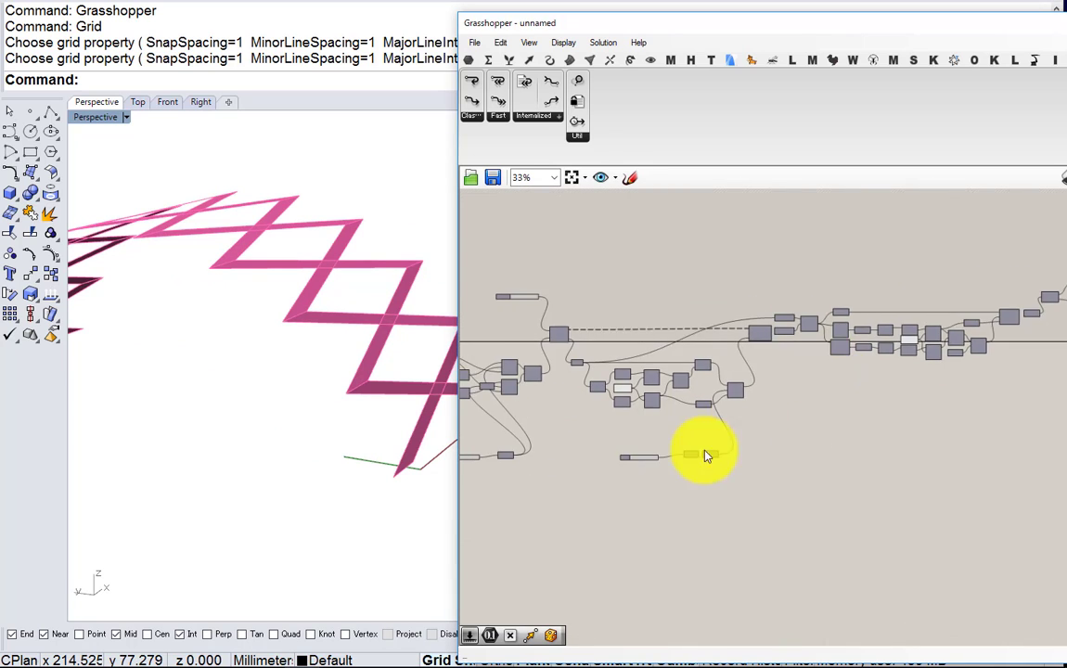
{"action": "scroll", "coordinate": [705, 455], "scroll_direction": "up", "scroll_amount": 6}
{"action": "mouse_move", "coordinate": [733, 431]}
{"action": "left_mouse_down"}
{"action": "mouse_move", "coordinate": [612, 436]}
{"action": "mouse_move", "coordinate": [737, 432]}
{"action": "left_mouse_up"}
{"action": "right_click_drag", "start_coordinate": [433, 362], "coordinate": [352, 483]}
Set the angle slider feeding the first Radians component to 18 and inspect the structure's curvature from the side
{"action": "scroll", "coordinate": [639, 448], "scroll_direction": "down", "scroll_amount": 5}
{"action": "scroll", "coordinate": [587, 405], "scroll_direction": "up", "scroll_amount": 4}
{"action": "scroll", "coordinate": [586, 405], "scroll_direction": "up", "scroll_amount": 2}
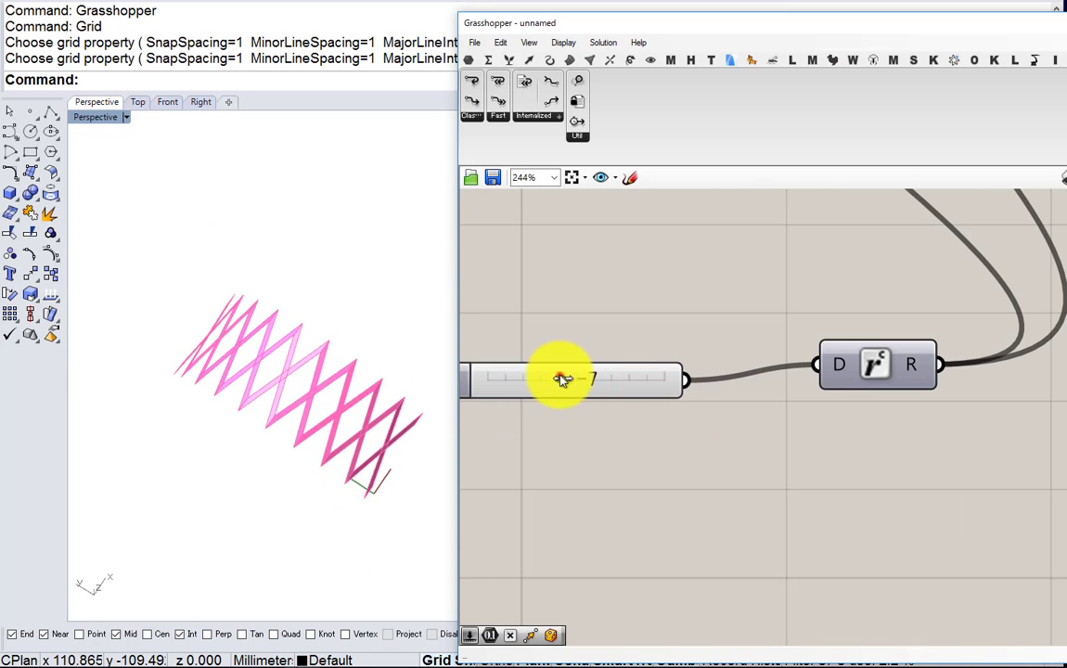
{"action": "left_click_drag", "start_coordinate": [564, 377], "coordinate": [613, 379]}
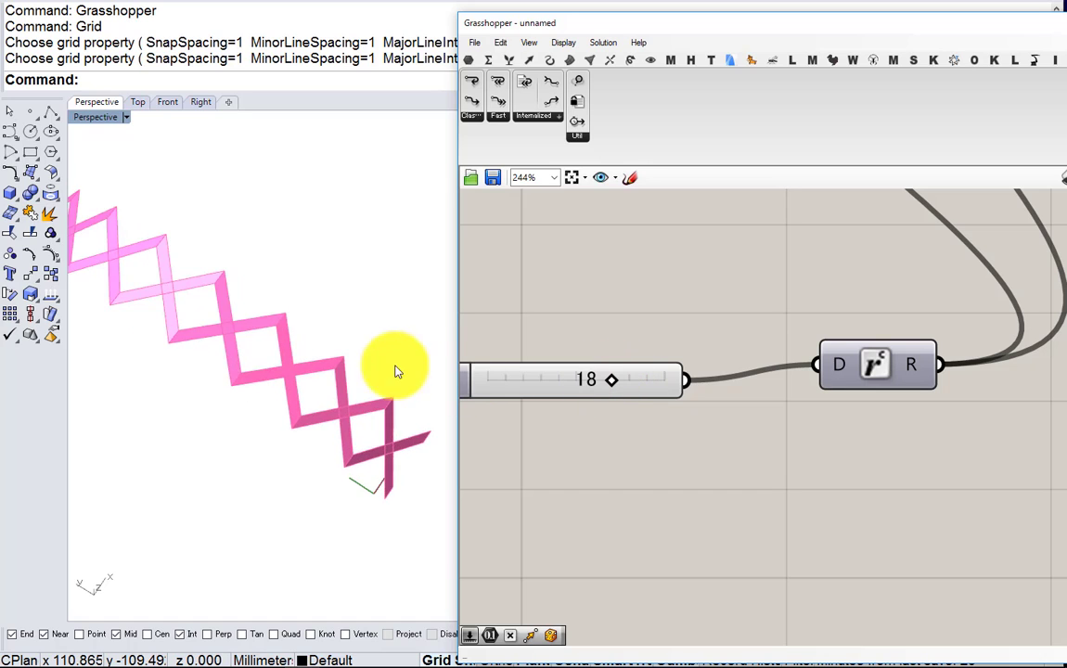
{"action": "right_click_drag", "start_coordinate": [395, 370], "coordinate": [314, 338]}
{"action": "scroll", "coordinate": [314, 338], "scroll_direction": "down", "scroll_amount": 6}
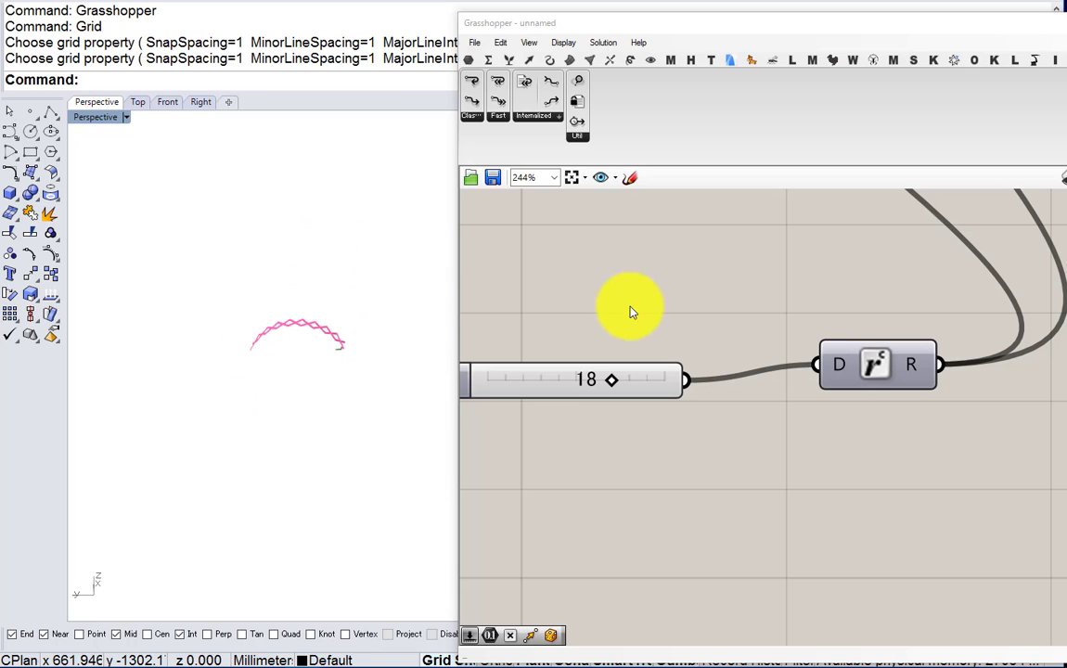
Add an Addition component below the Angle component and feed the angle result into its first input
{"action": "right_click_drag", "start_coordinate": [679, 327], "coordinate": [610, 374]}
{"action": "scroll", "coordinate": [610, 374], "scroll_direction": "down", "scroll_amount": 7}
{"action": "right_click_drag", "start_coordinate": [745, 333], "coordinate": [567, 413]}
{"action": "scroll", "coordinate": [857, 396], "scroll_direction": "up", "scroll_amount": 2}
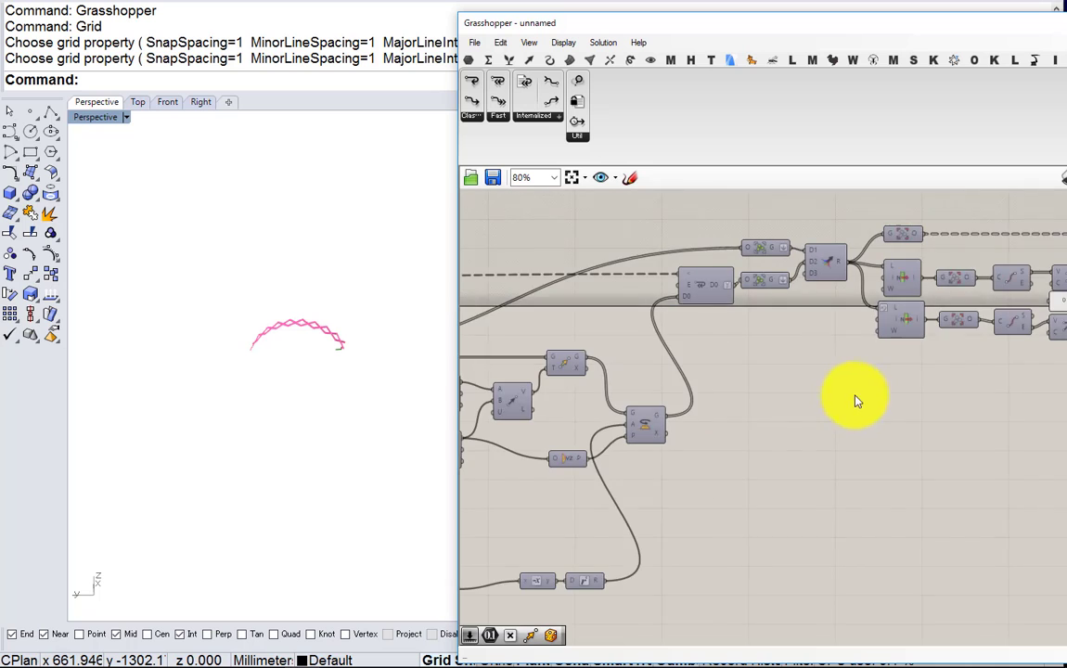
{"action": "right_click_drag", "start_coordinate": [856, 396], "coordinate": [698, 404]}
{"action": "right_click_drag", "start_coordinate": [829, 376], "coordinate": [661, 382]}
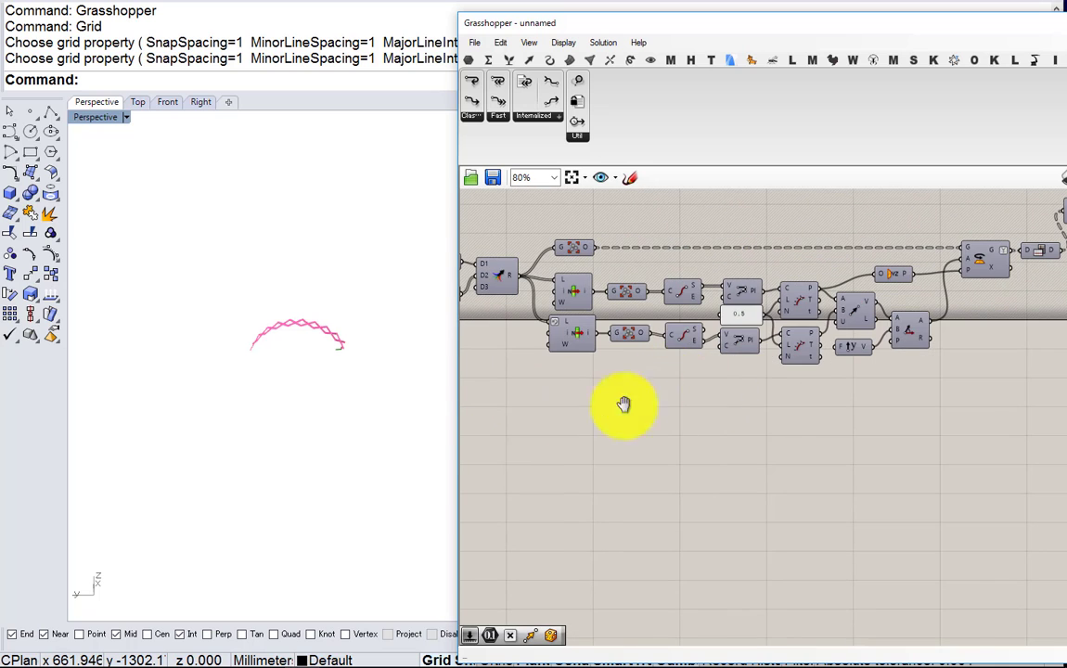
{"action": "scroll", "coordinate": [625, 405], "scroll_direction": "down", "scroll_amount": 3}
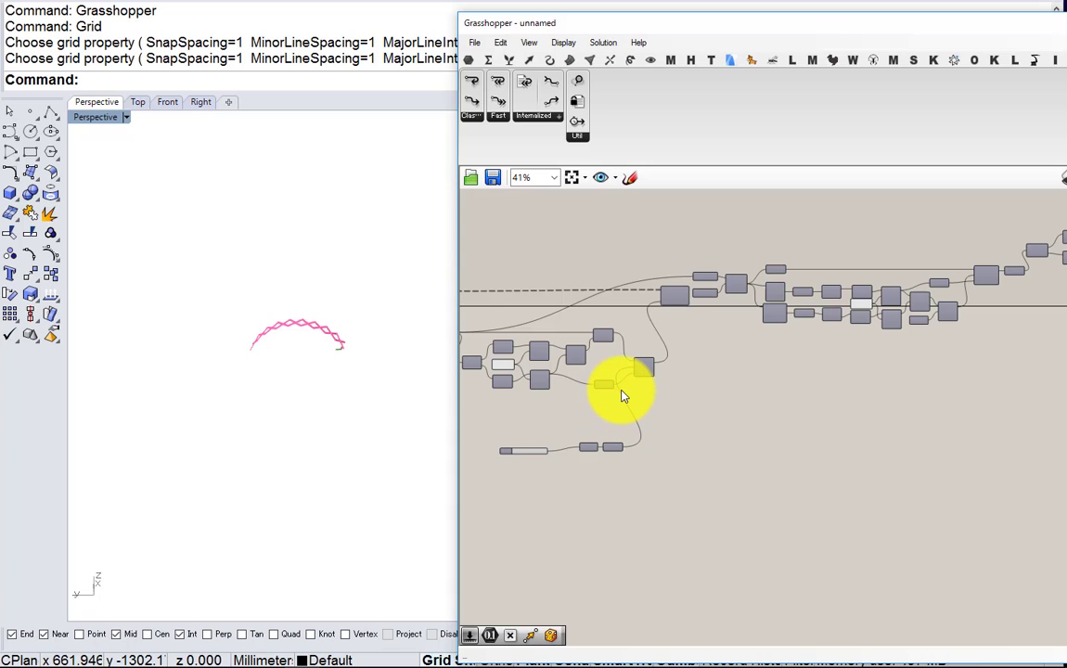
{"action": "scroll", "coordinate": [717, 382], "scroll_direction": "up", "scroll_amount": 2}
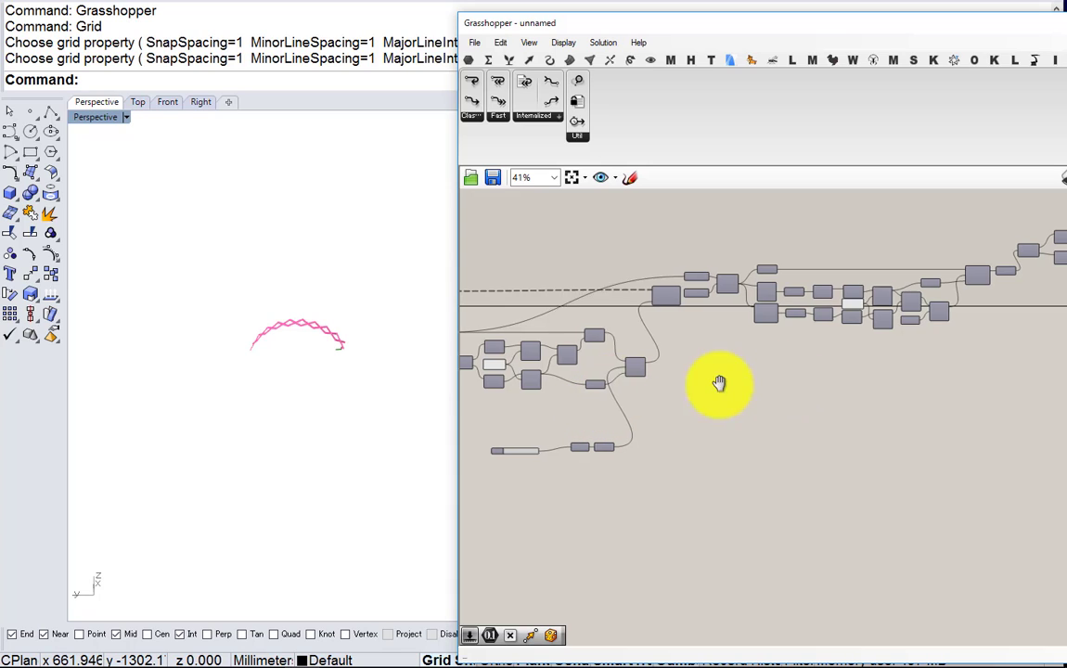
{"action": "right_click_drag", "start_coordinate": [879, 349], "coordinate": [781, 365]}
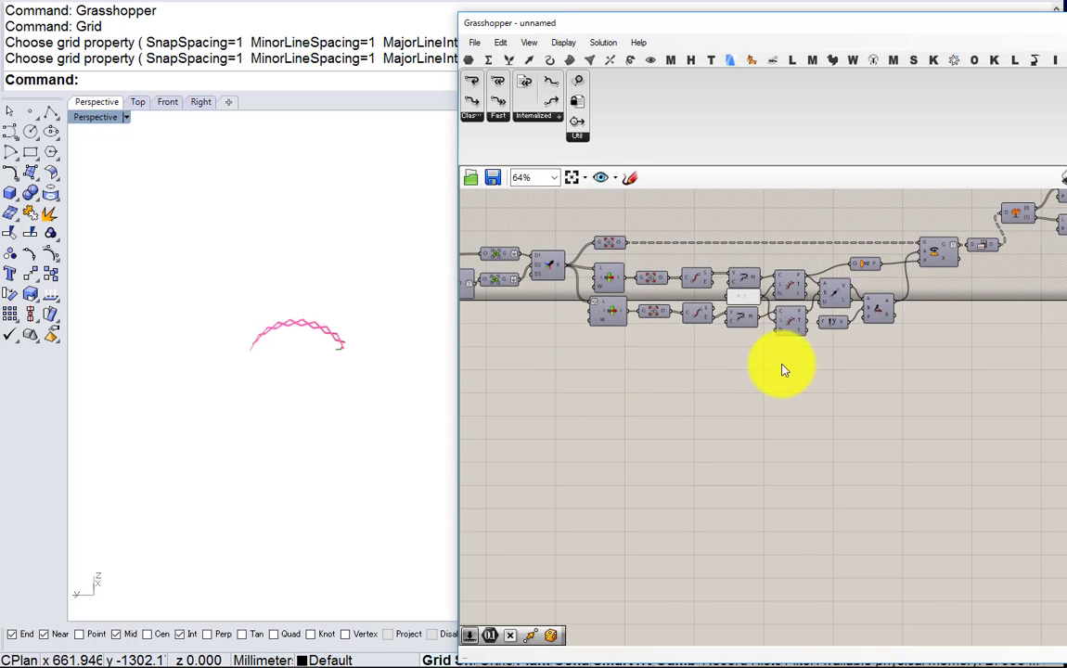
{"action": "scroll", "coordinate": [715, 302], "scroll_direction": "up", "scroll_amount": 4}
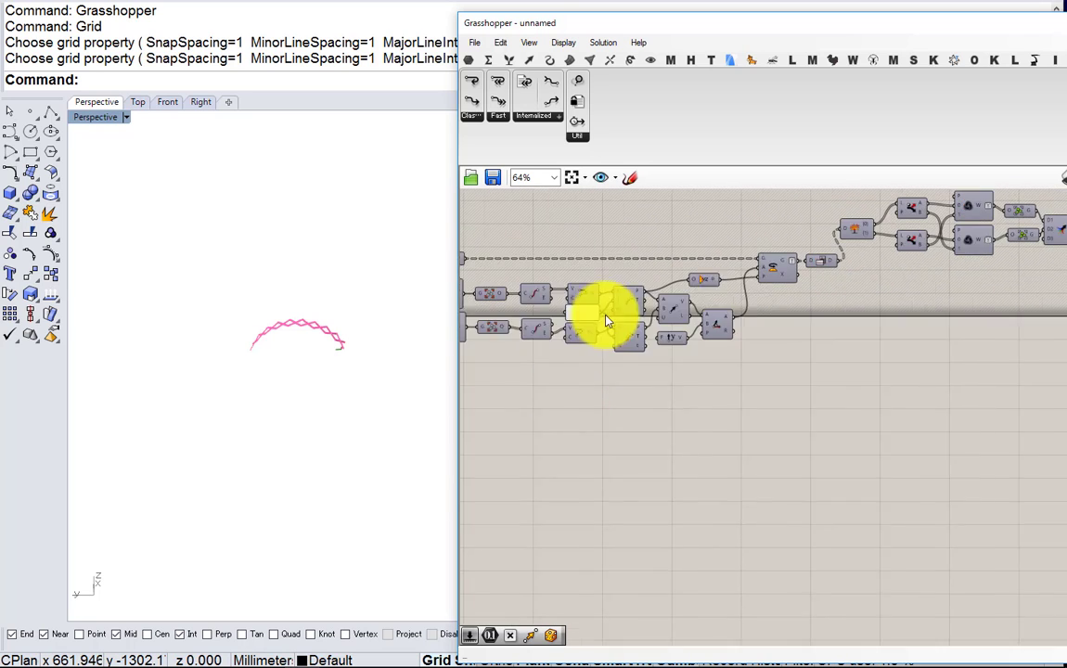
{"action": "double_click", "coordinate": [733, 492]}
{"action": "type", "text": "add"}
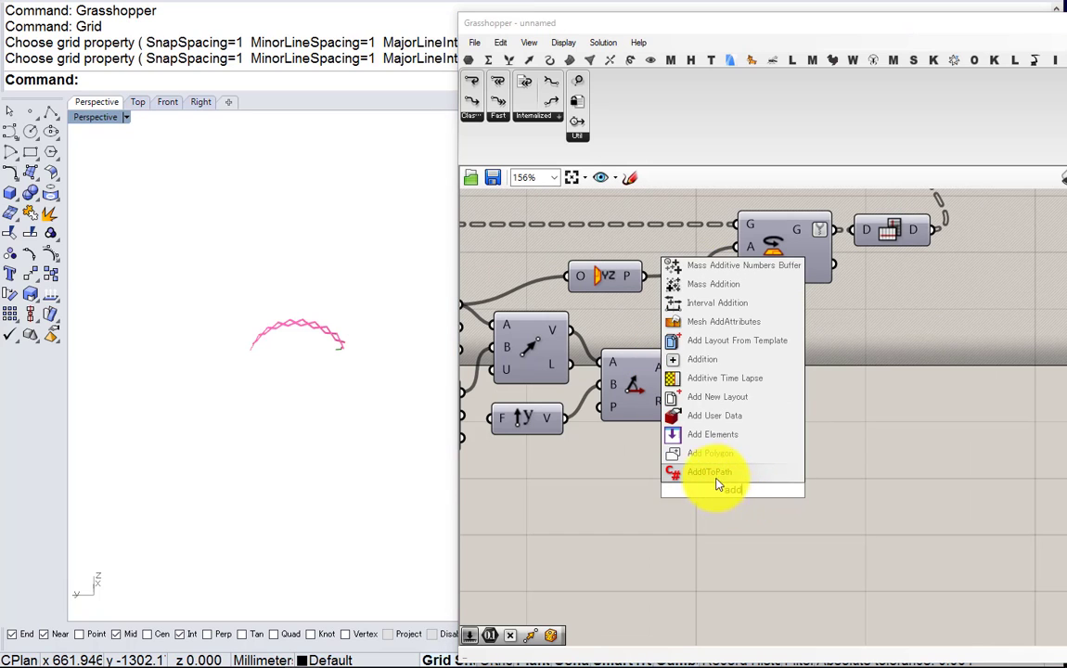
{"action": "left_click", "coordinate": [686, 360]}
{"action": "left_click_drag", "start_coordinate": [671, 365], "coordinate": [697, 479]}
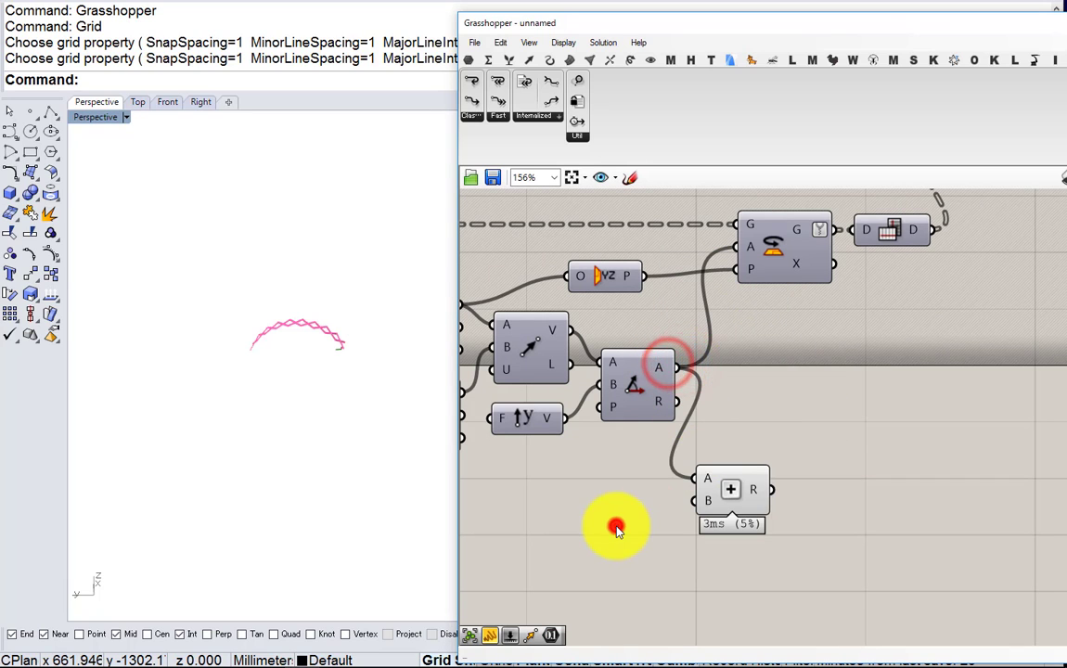
Add a number slider set to 40 and connect it to a new Radians component
{"action": "double_click", "coordinate": [617, 529]}
{"action": "type", "text": "40"}
{"action": "key", "text": "Return"}
{"action": "left_click_drag", "start_coordinate": [667, 529], "coordinate": [611, 536]}
{"action": "left_click_drag", "start_coordinate": [653, 533], "coordinate": [522, 547]}
{"action": "double_click", "coordinate": [672, 559]}
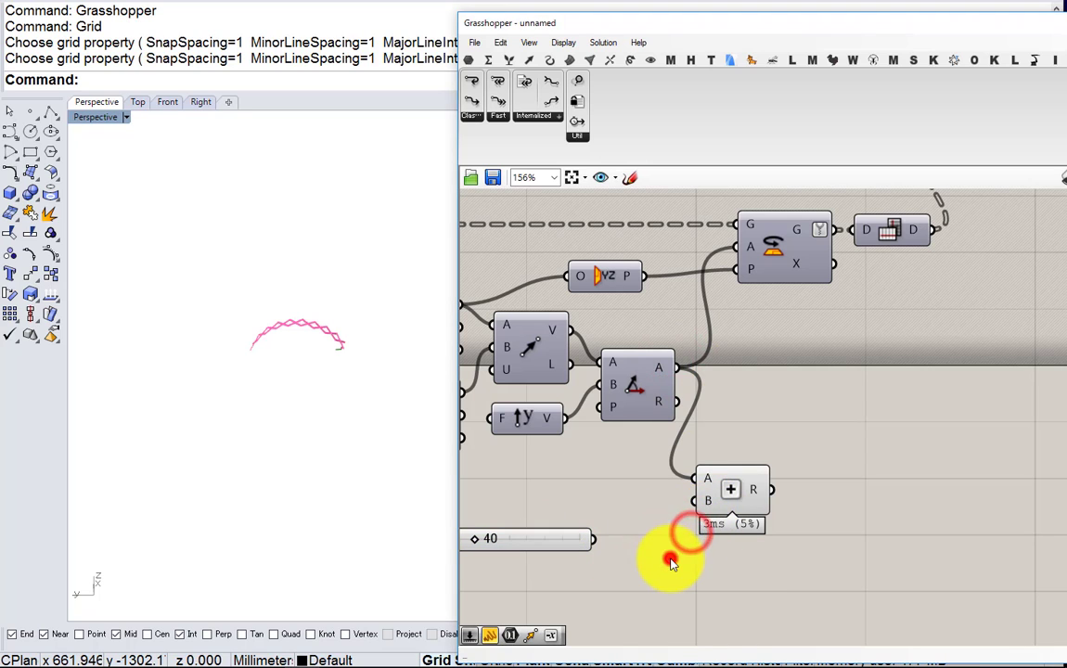
{"action": "type", "text": "rad"}
{"action": "left_click", "coordinate": [641, 537]}
{"action": "left_click_drag", "start_coordinate": [600, 537], "coordinate": [632, 557]}
Feed the radians value into the Addition's second input and the sum into the Rotate component's angle
{"action": "left_click_drag", "start_coordinate": [665, 565], "coordinate": [647, 540]}
{"action": "left_click_drag", "start_coordinate": [684, 538], "coordinate": [696, 503]}
{"action": "left_click_drag", "start_coordinate": [769, 487], "coordinate": [748, 251]}
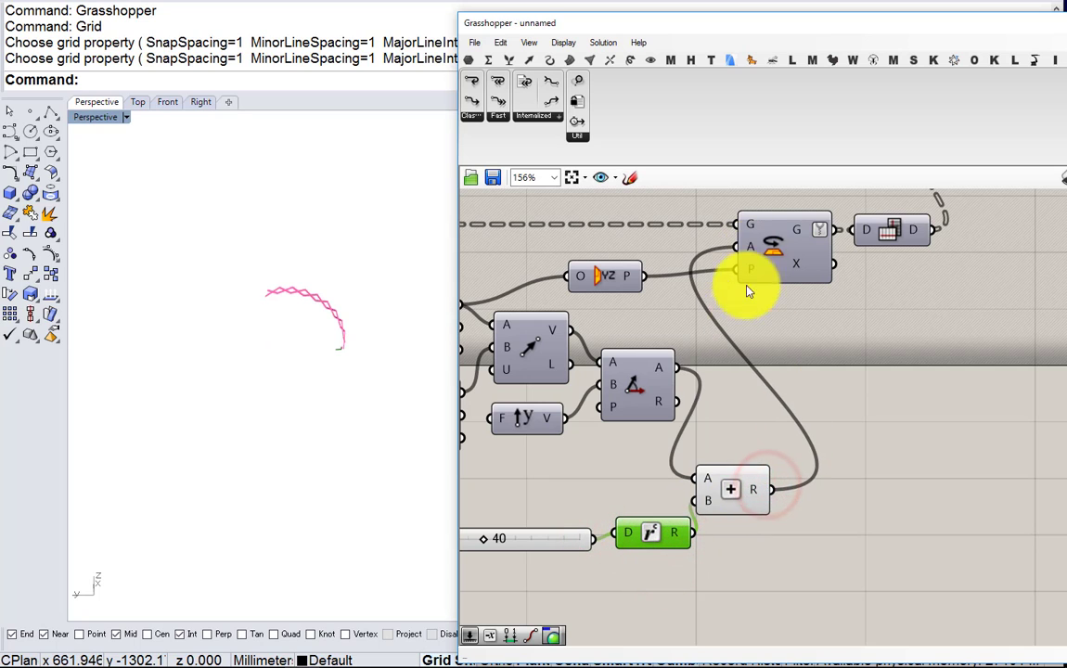
Set the added Degrees slider to 29 and inspect the rotated zigzag strips
{"action": "right_click_drag", "start_coordinate": [695, 413], "coordinate": [894, 384]}
{"action": "left_click_drag", "start_coordinate": [685, 518], "coordinate": [667, 510]}
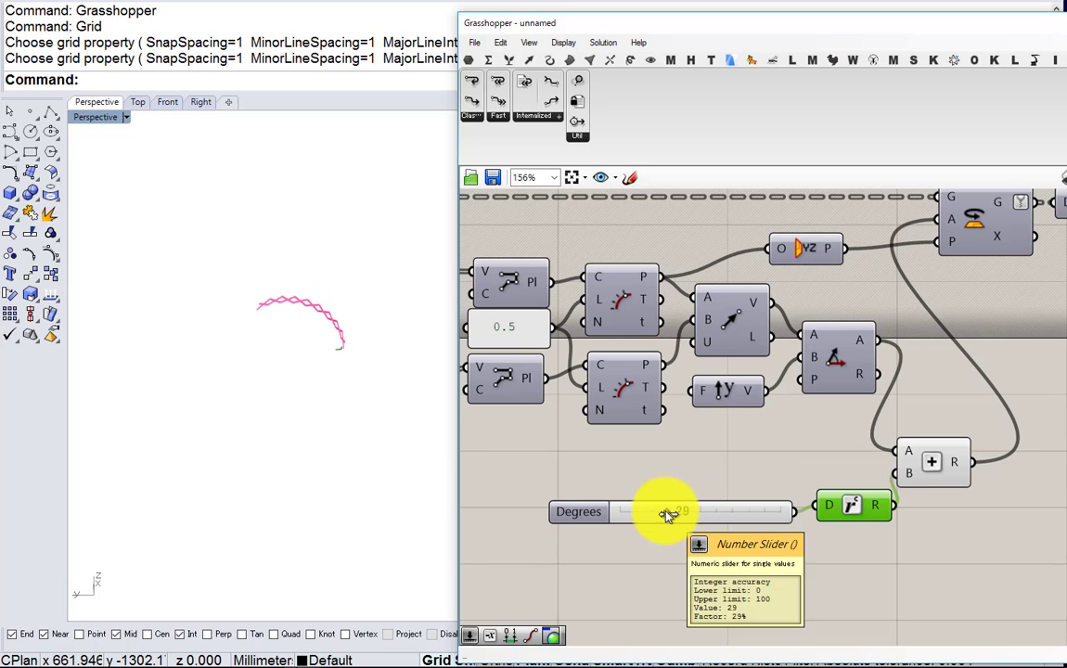
{"action": "scroll", "coordinate": [247, 359], "scroll_direction": "up", "scroll_amount": 7}
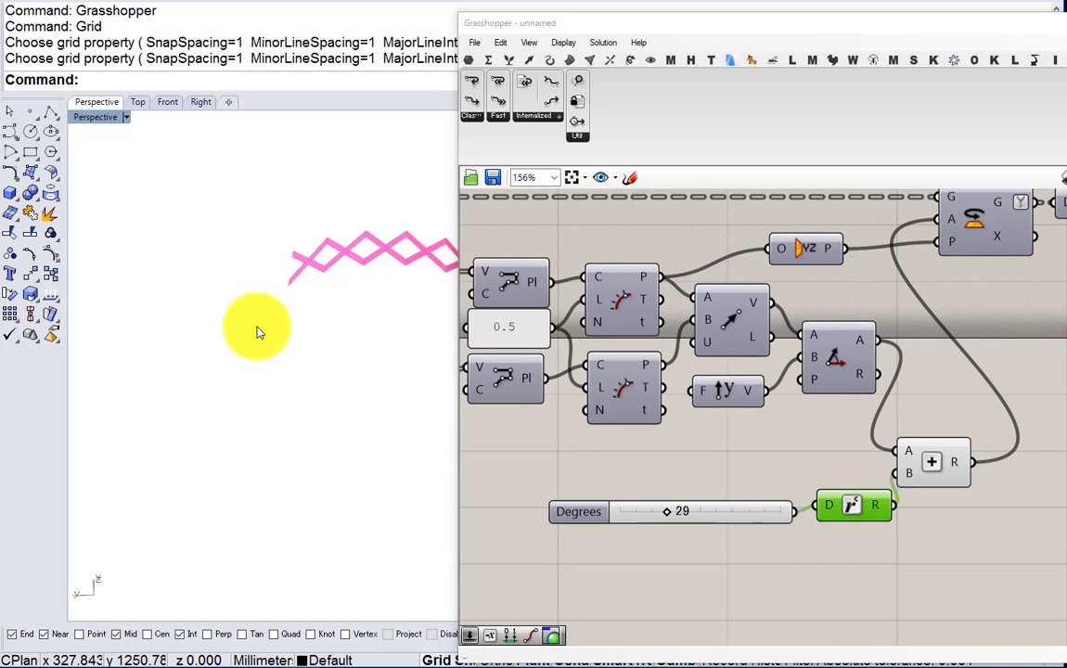
{"action": "right_click_drag", "start_coordinate": [336, 344], "coordinate": [355, 314]}
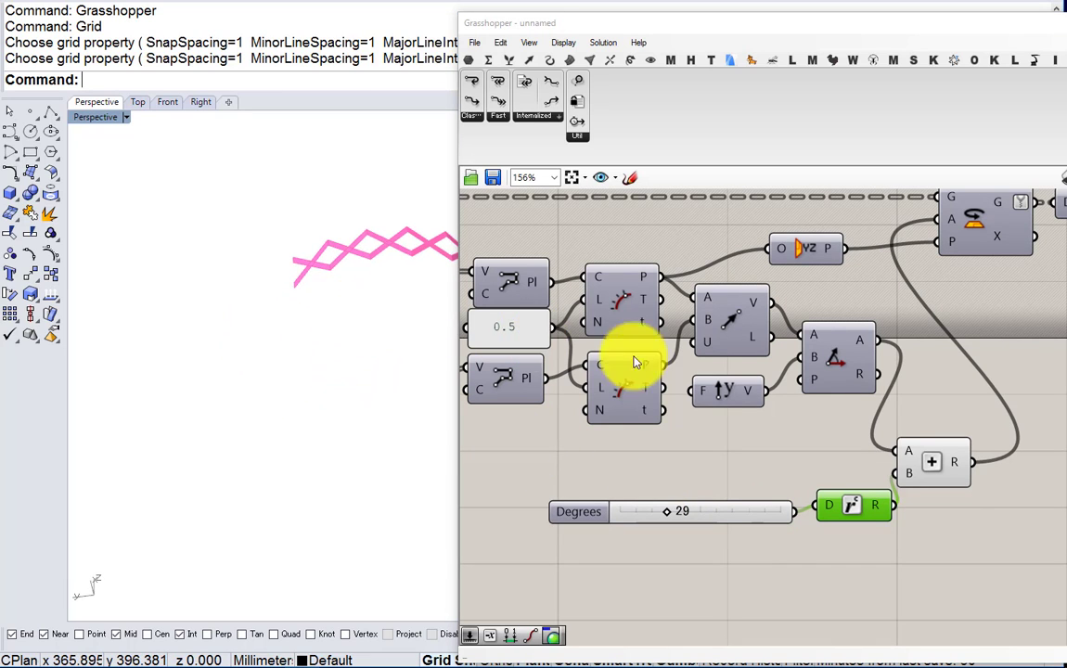
{"action": "scroll", "coordinate": [687, 364], "scroll_direction": "down", "scroll_amount": 3}
{"action": "right_click_drag", "start_coordinate": [696, 366], "coordinate": [579, 369]}
{"action": "scroll", "coordinate": [724, 354], "scroll_direction": "down", "scroll_amount": 3}
{"action": "right_click_drag", "start_coordinate": [742, 351], "coordinate": [571, 379]}
{"action": "scroll", "coordinate": [715, 360], "scroll_direction": "up", "scroll_amount": 3}
{"action": "scroll", "coordinate": [615, 376], "scroll_direction": "up", "scroll_amount": 2}
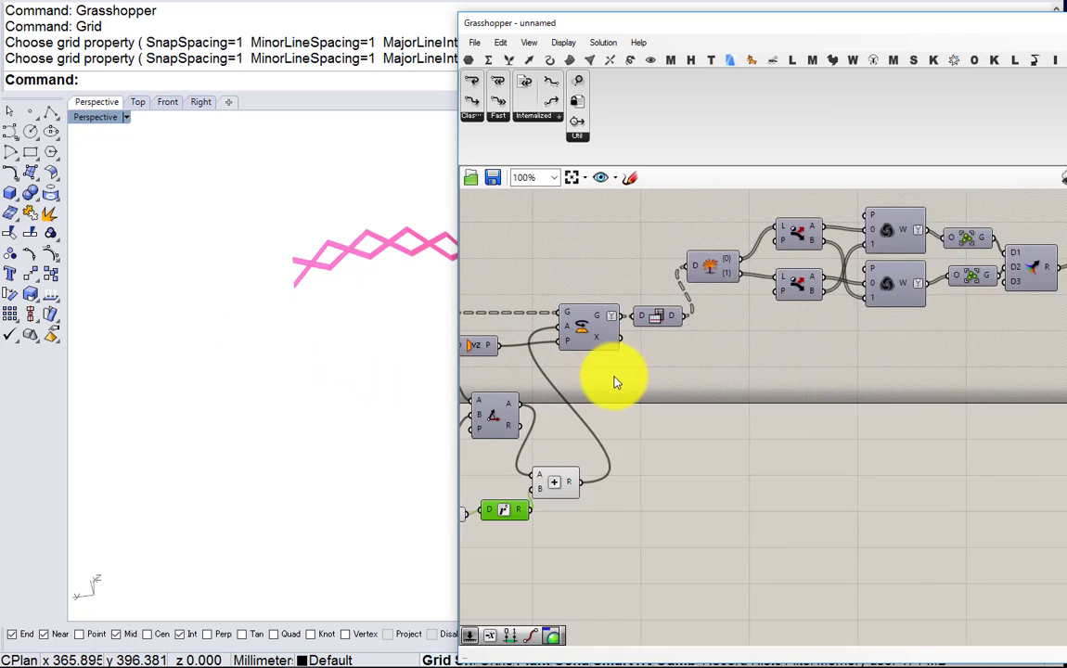
Turn the lower PolyLine component's preview on to check its curve, and switch it back off
{"action": "scroll", "coordinate": [742, 372], "scroll_direction": "down", "scroll_amount": 3}
{"action": "right_click_drag", "start_coordinate": [689, 394], "coordinate": [861, 413]}
{"action": "scroll", "coordinate": [860, 413], "scroll_direction": "up", "scroll_amount": 2}
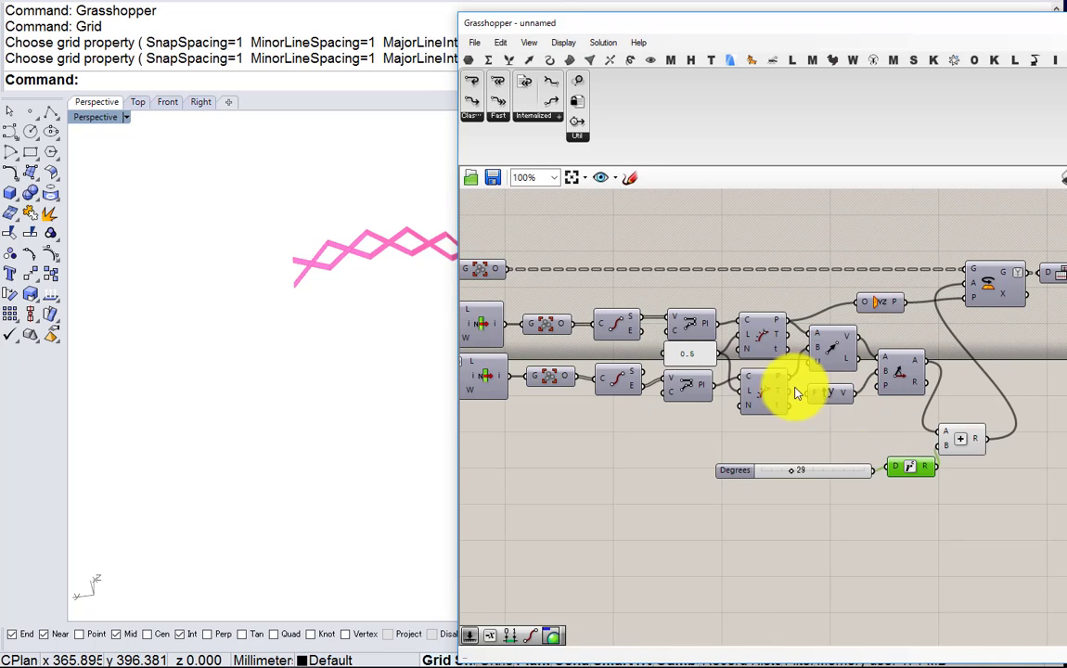
{"action": "middle_click", "coordinate": [681, 399]}
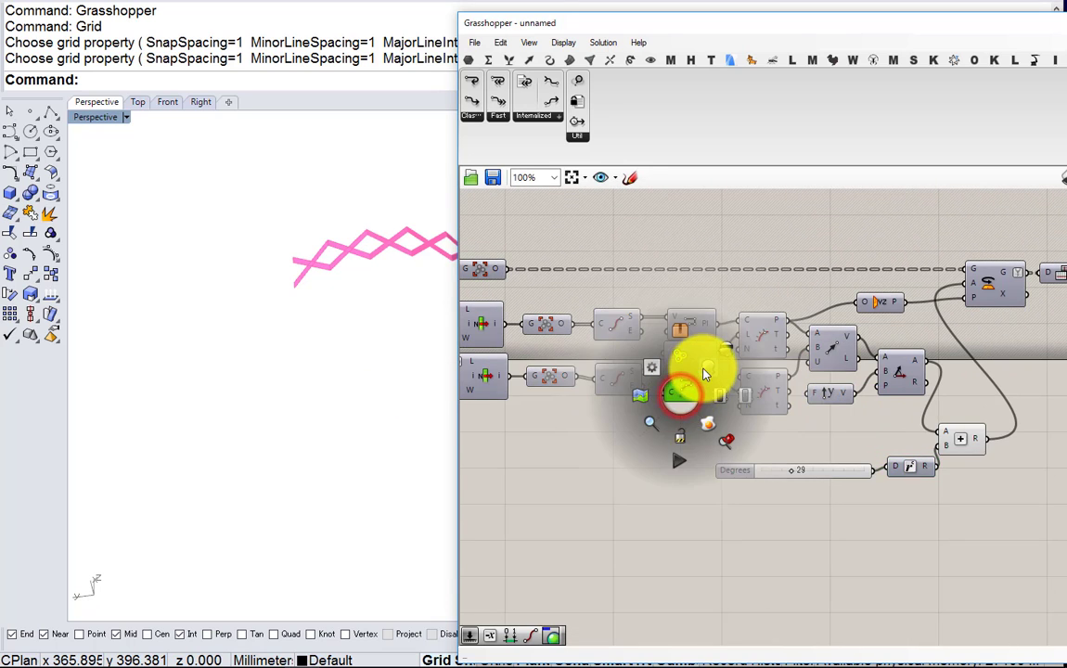
{"action": "left_click", "coordinate": [705, 371]}
{"action": "middle_click", "coordinate": [686, 388]}
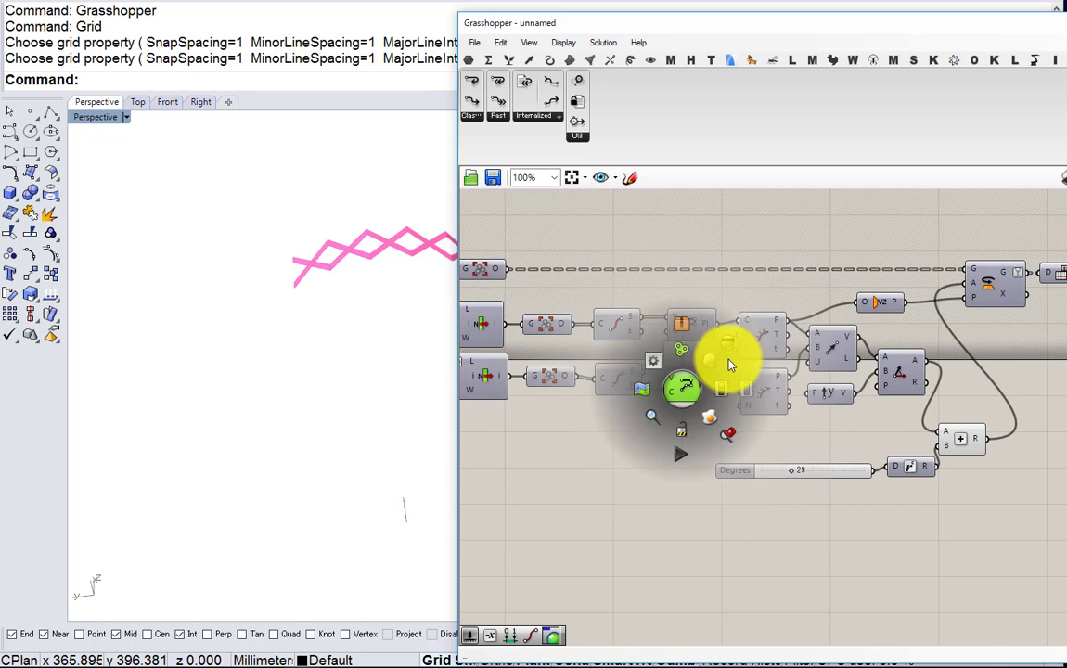
{"action": "left_click", "coordinate": [729, 364]}
Turn on the preview of the Rotate component and inspect its rotated curves along the lofted zigzag strips in the Perspective view
{"action": "right_click_drag", "start_coordinate": [970, 340], "coordinate": [652, 388]}
{"action": "right_click_drag", "start_coordinate": [871, 347], "coordinate": [775, 357]}
{"action": "mouse_move", "coordinate": [637, 389]}
{"action": "right_mouse_down"}
{"action": "mouse_move", "coordinate": [769, 359]}
{"action": "mouse_move", "coordinate": [654, 388]}
{"action": "right_mouse_up"}
{"action": "scroll", "coordinate": [769, 359], "scroll_direction": "up", "scroll_amount": 1}
{"action": "right_click_drag", "start_coordinate": [762, 357], "coordinate": [624, 381]}
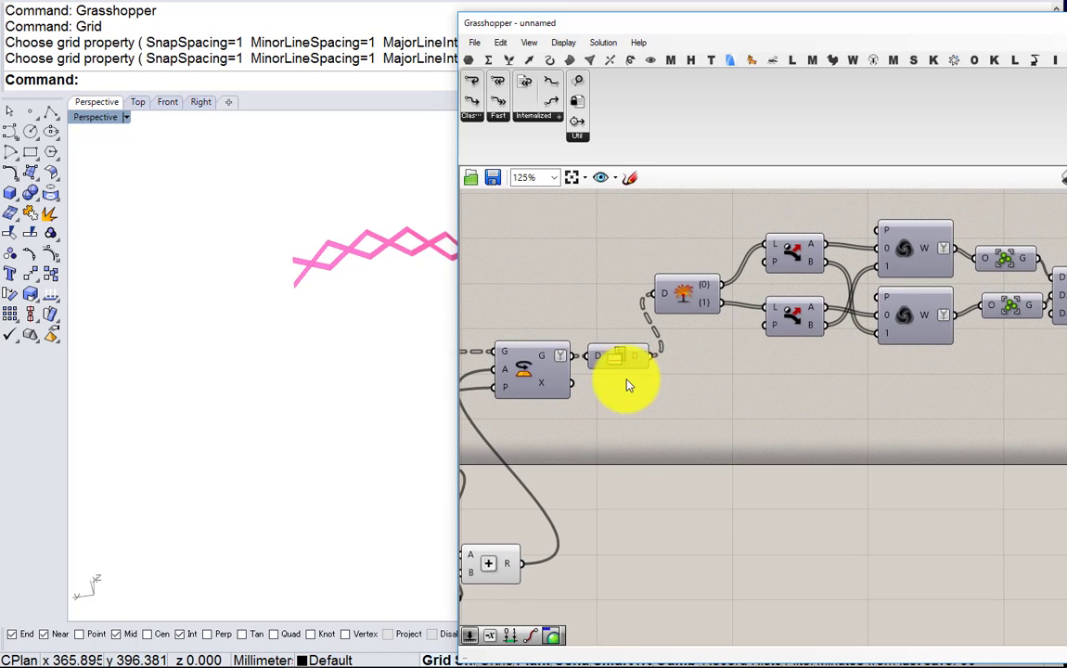
{"action": "middle_click", "coordinate": [533, 371]}
{"action": "left_click", "coordinate": [557, 352]}
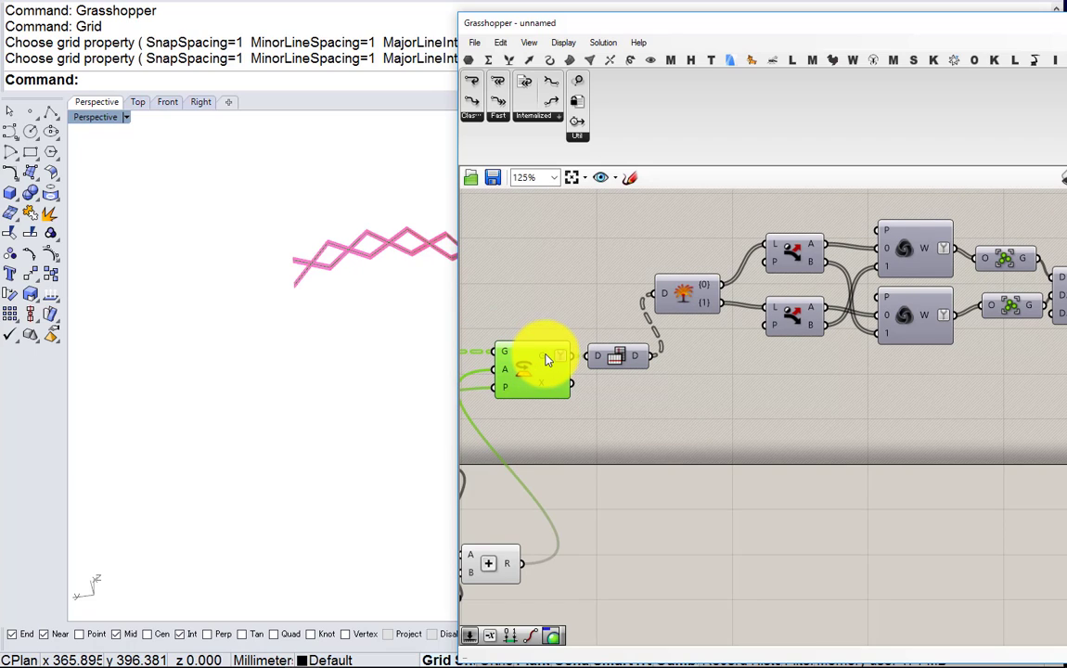
{"action": "mouse_move", "coordinate": [548, 361]}
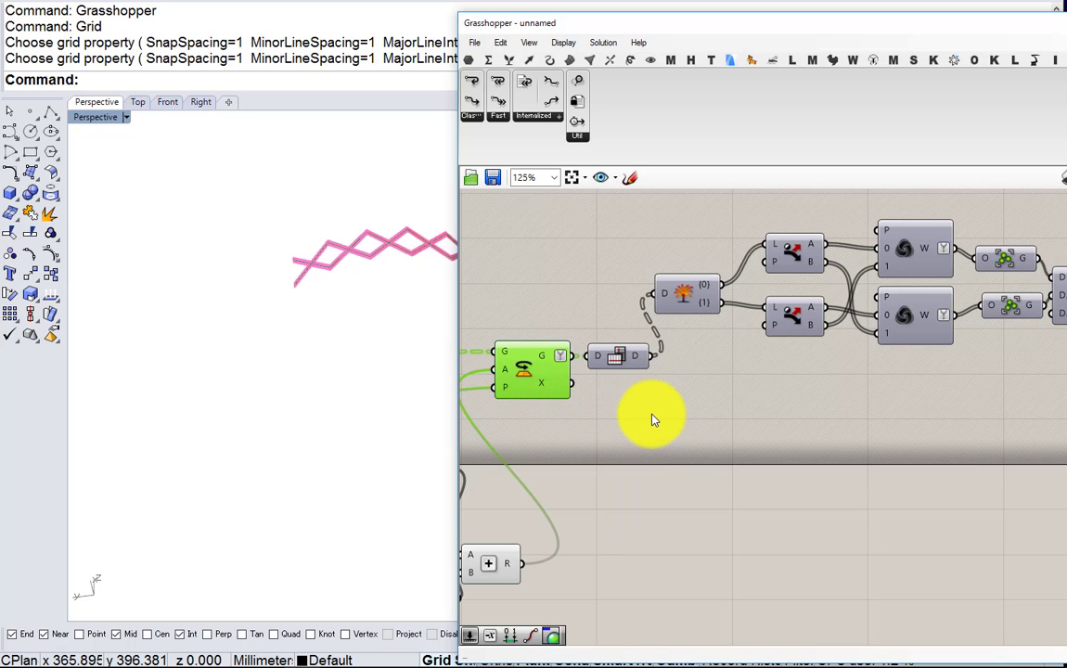
{"action": "right_click_drag", "start_coordinate": [638, 417], "coordinate": [762, 350]}
{"action": "scroll", "coordinate": [756, 352], "scroll_direction": "down", "scroll_amount": 2}
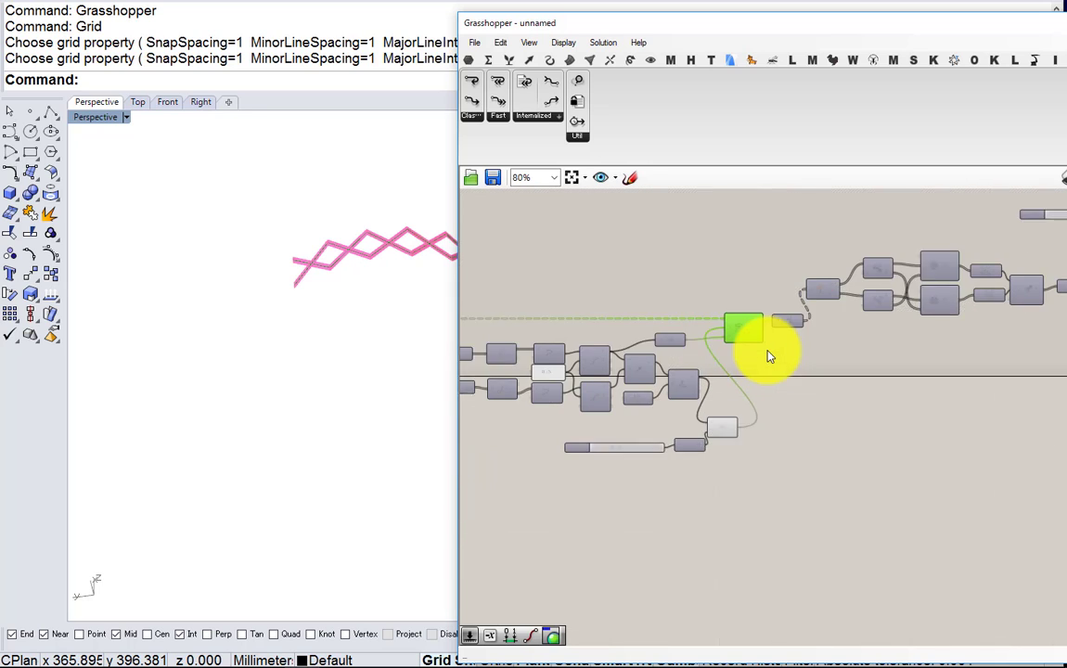
{"action": "right_click_drag", "start_coordinate": [408, 278], "coordinate": [301, 303]}
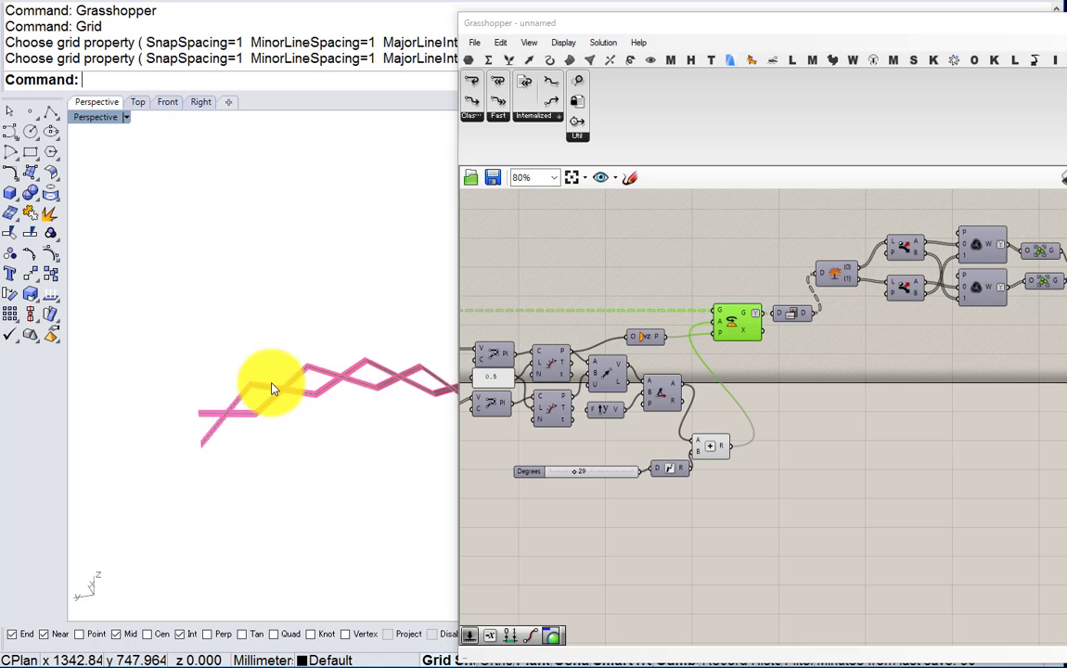
{"action": "right_click_drag", "start_coordinate": [272, 388], "coordinate": [257, 421]}
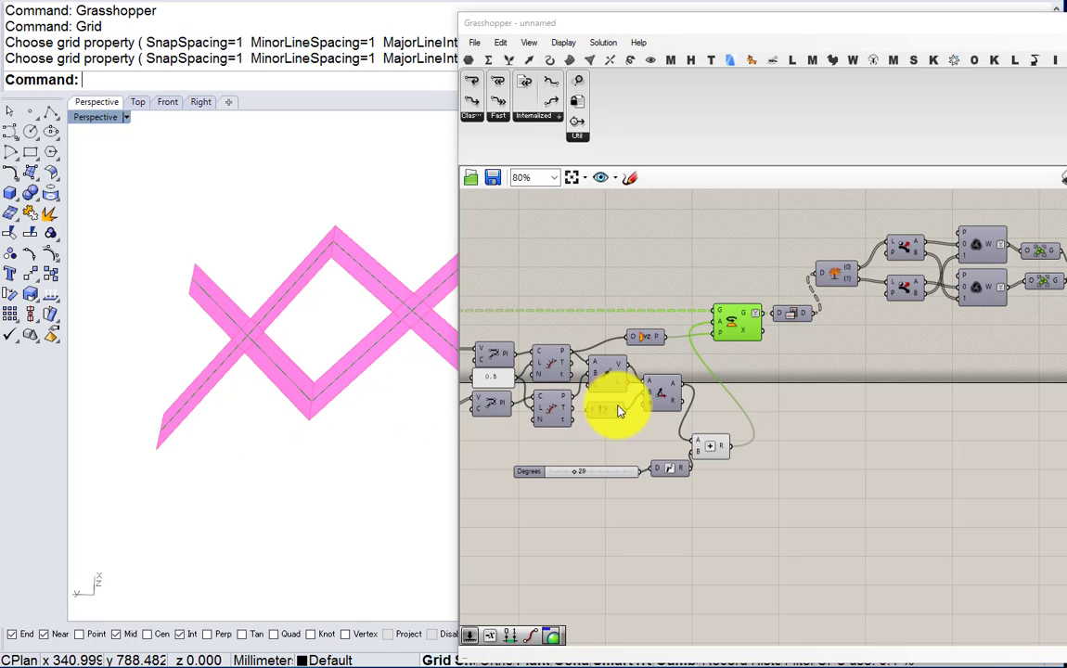
Move the Custom Preview component farther from the Loft component at the end of the definition to make room
{"action": "scroll", "coordinate": [620, 411], "scroll_direction": "down", "scroll_amount": 2}
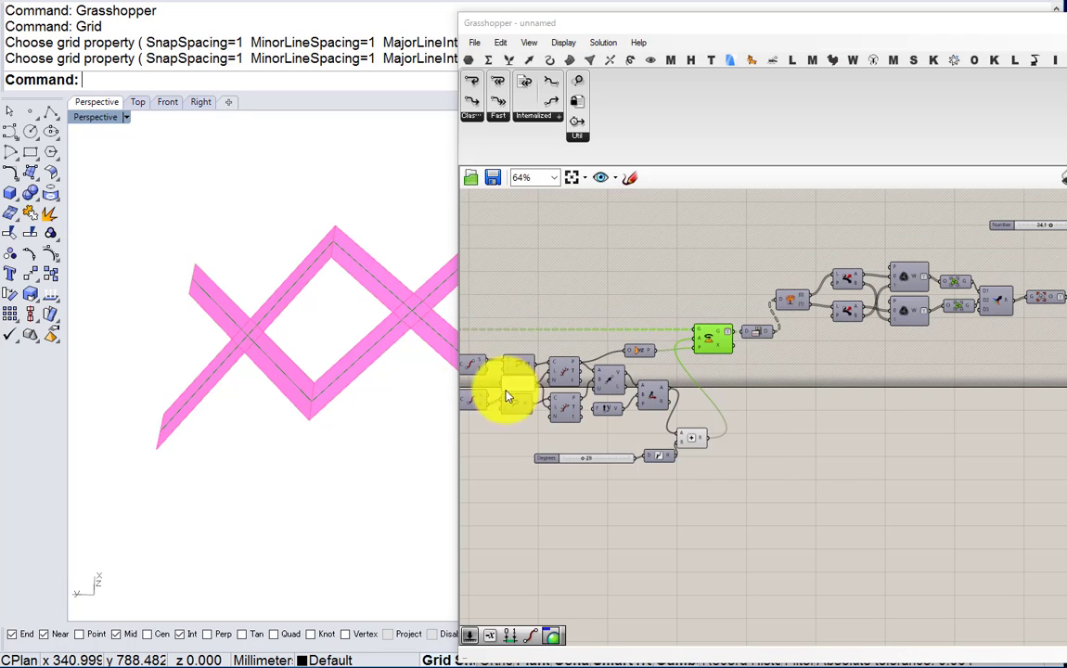
{"action": "right_click_drag", "start_coordinate": [427, 385], "coordinate": [440, 351]}
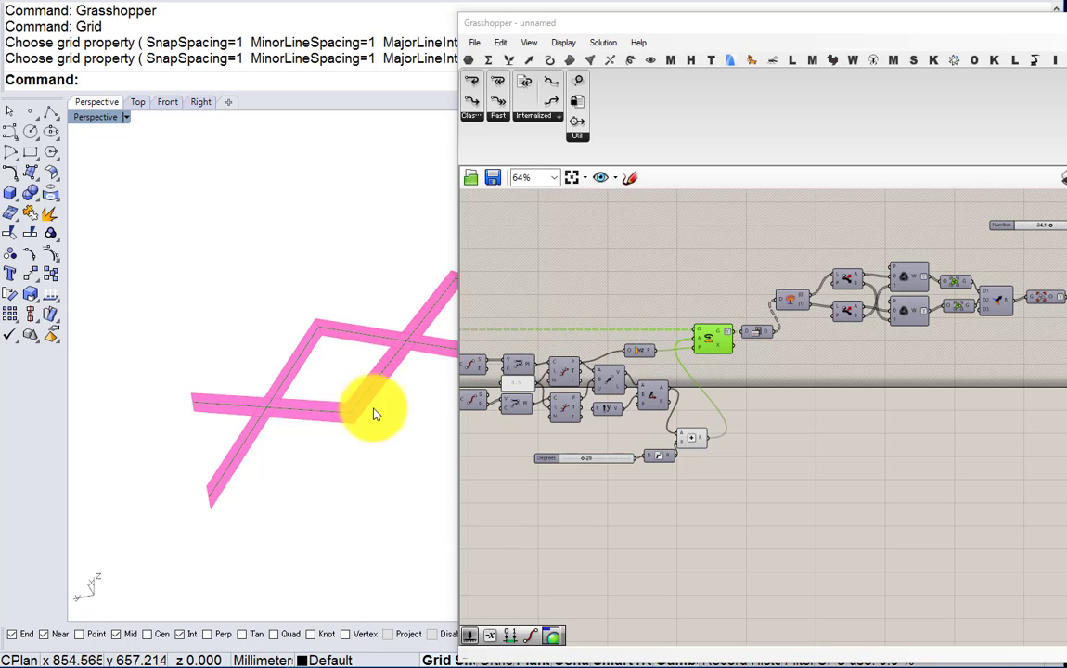
{"action": "right_click_drag", "start_coordinate": [374, 409], "coordinate": [436, 357]}
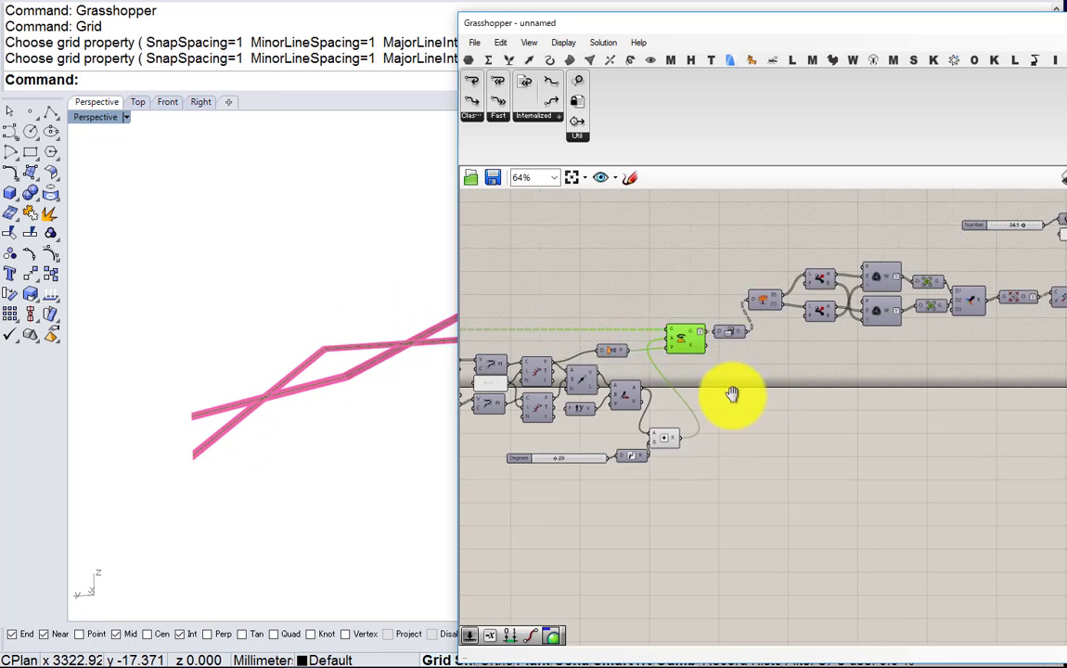
{"action": "scroll", "coordinate": [631, 388], "scroll_direction": "down", "scroll_amount": 5}
{"action": "scroll", "coordinate": [703, 386], "scroll_direction": "up", "scroll_amount": 2}
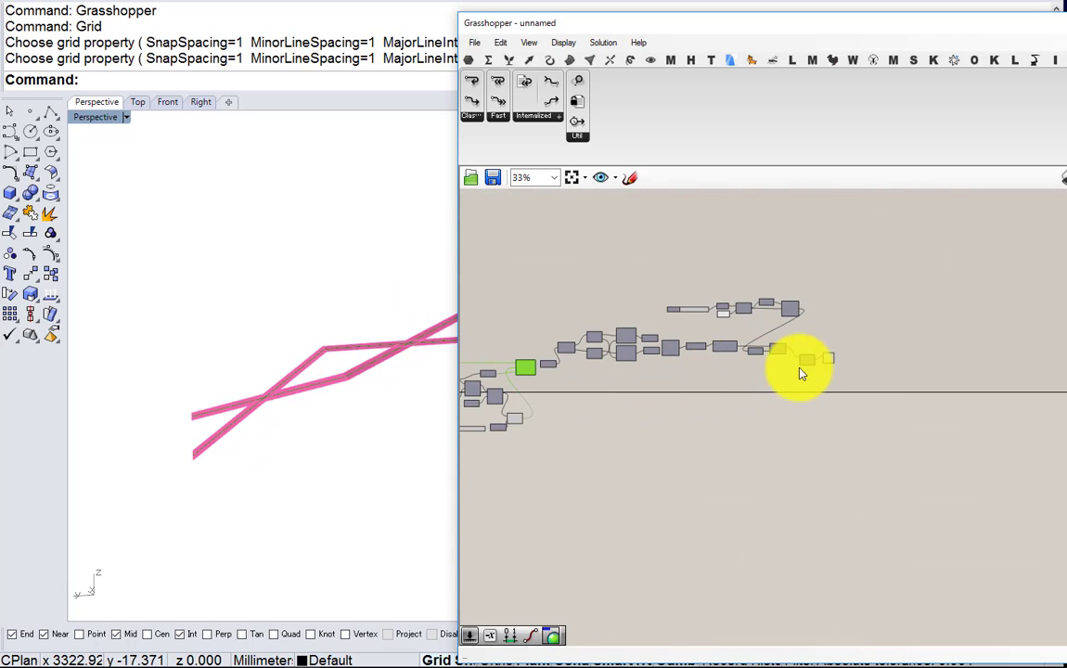
{"action": "scroll", "coordinate": [805, 373], "scroll_direction": "up", "scroll_amount": 2}
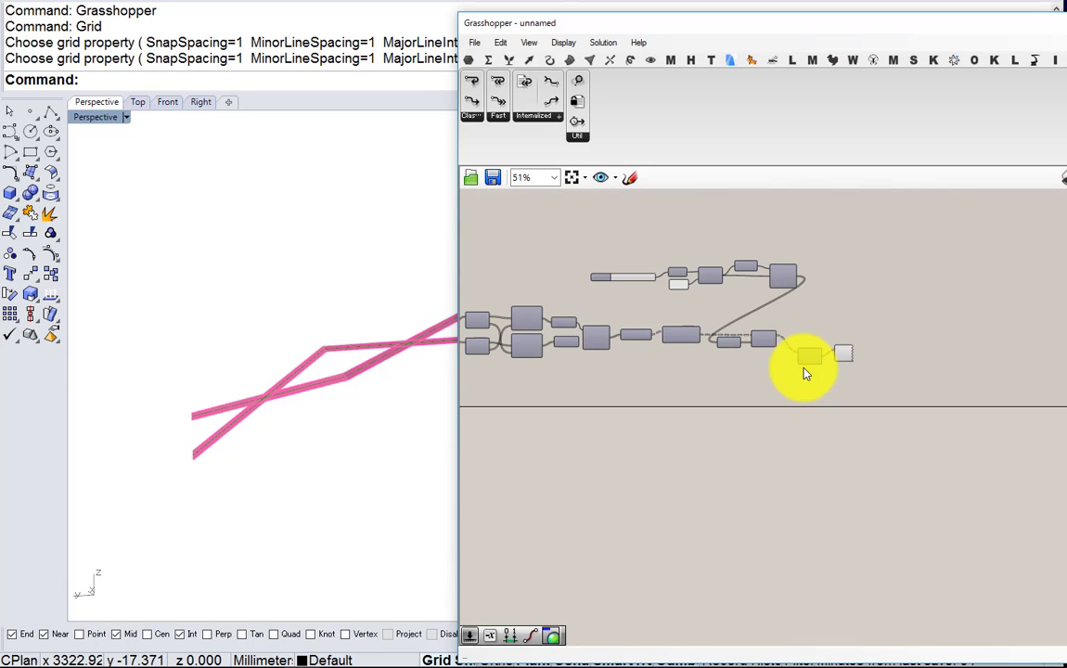
{"action": "scroll", "coordinate": [806, 372], "scroll_direction": "up", "scroll_amount": 3}
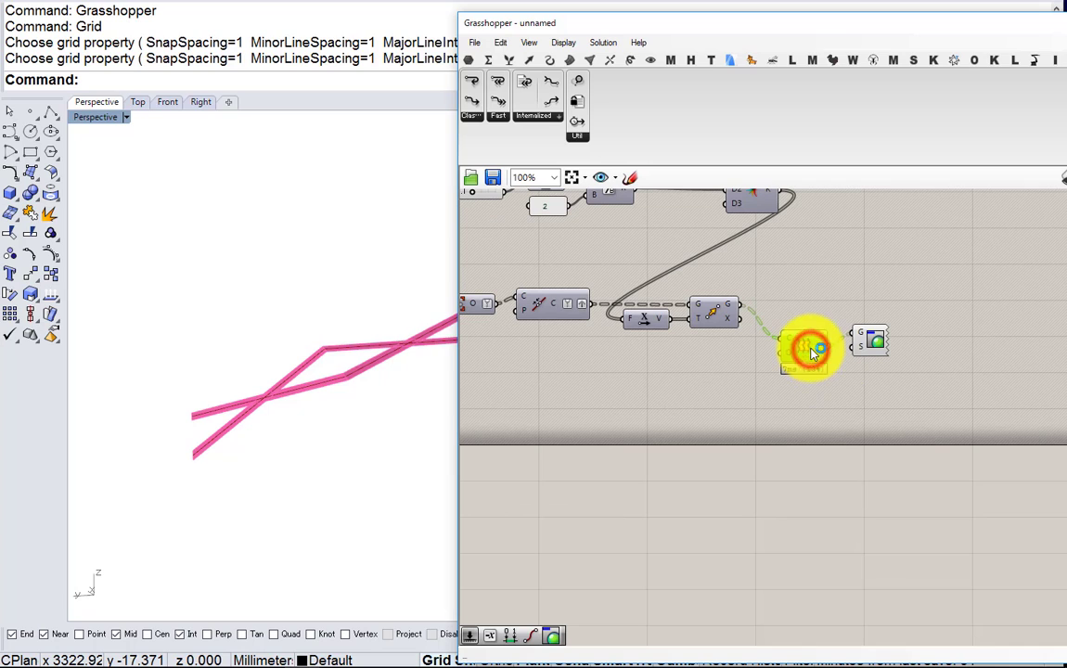
{"action": "left_click_drag", "start_coordinate": [855, 347], "coordinate": [925, 336]}
Add a Deconstruct Brep component and feed it the Loft output
{"action": "left_click", "coordinate": [851, 374]}
{"action": "double_click", "coordinate": [851, 374]}
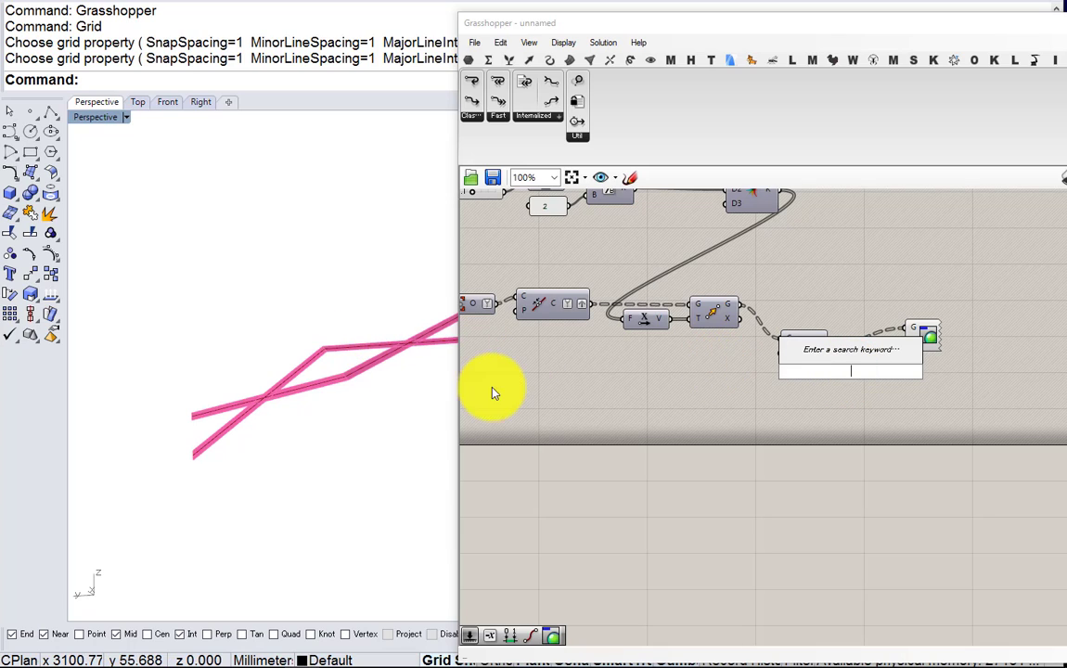
{"action": "right_click_drag", "start_coordinate": [429, 375], "coordinate": [337, 397]}
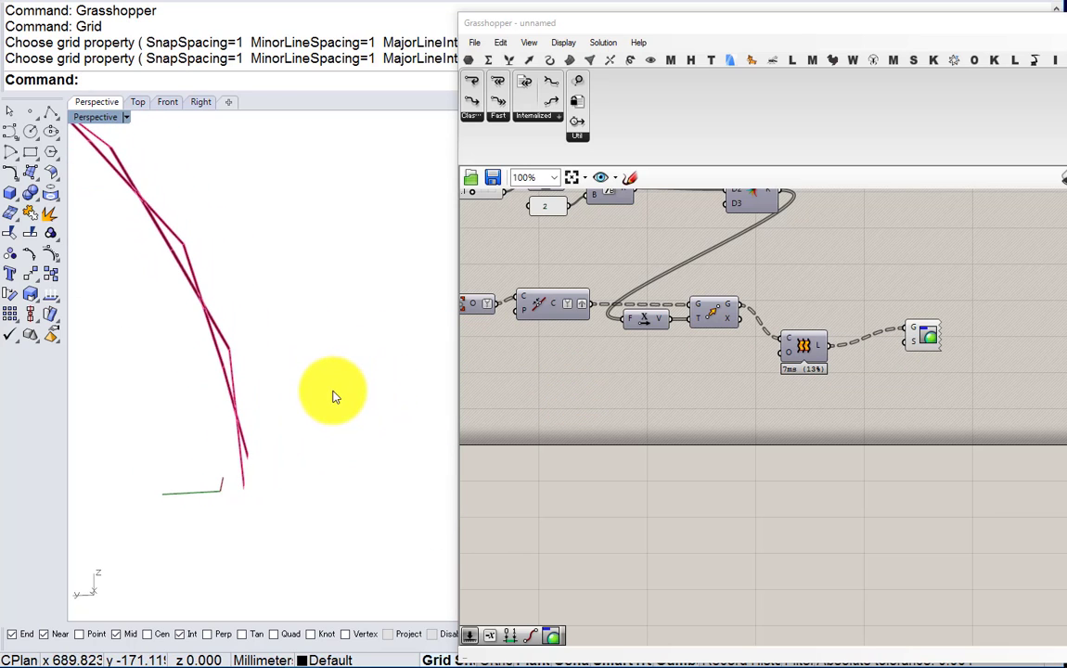
{"action": "right_click_drag", "start_coordinate": [339, 396], "coordinate": [215, 382]}
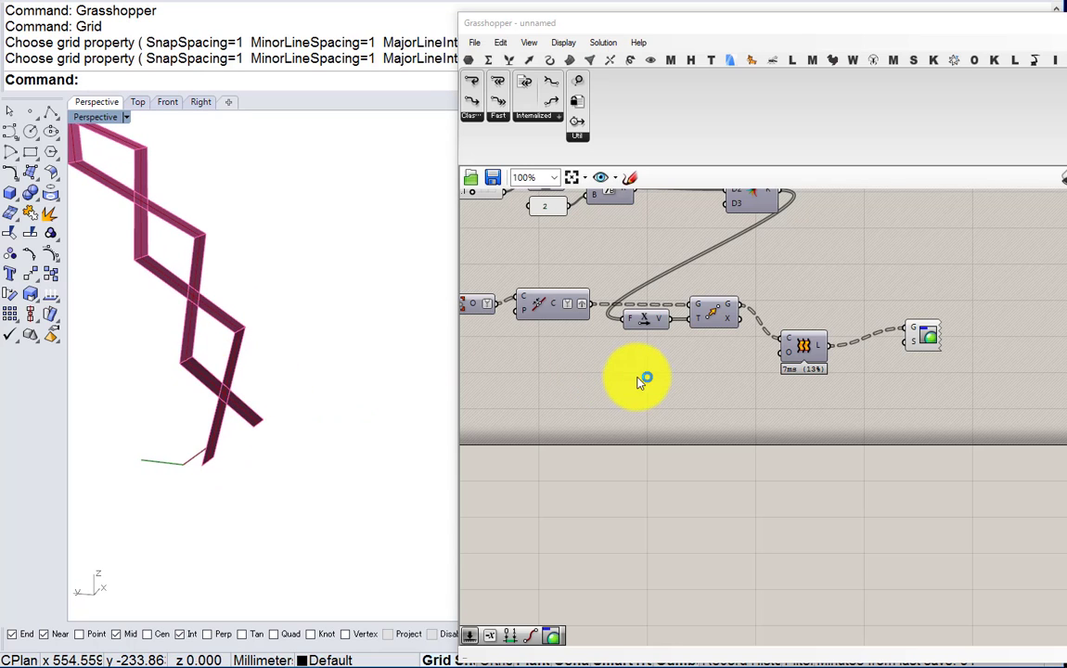
{"action": "right_click_drag", "start_coordinate": [688, 394], "coordinate": [536, 402]}
{"action": "scroll", "coordinate": [632, 374], "scroll_direction": "up", "scroll_amount": 3}
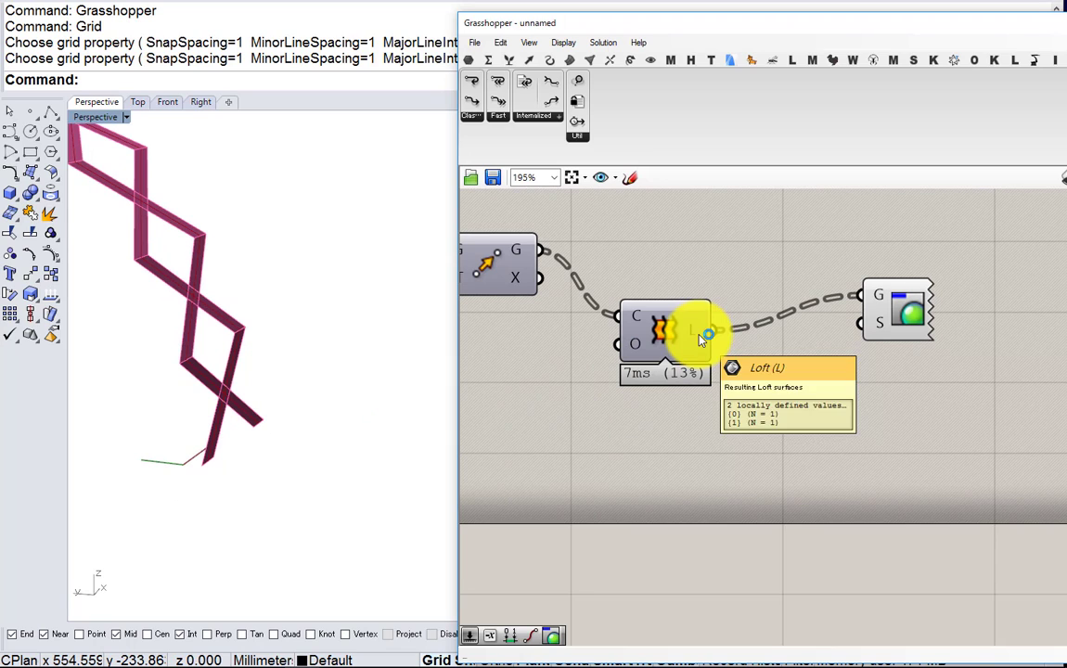
{"action": "double_click", "coordinate": [753, 421]}
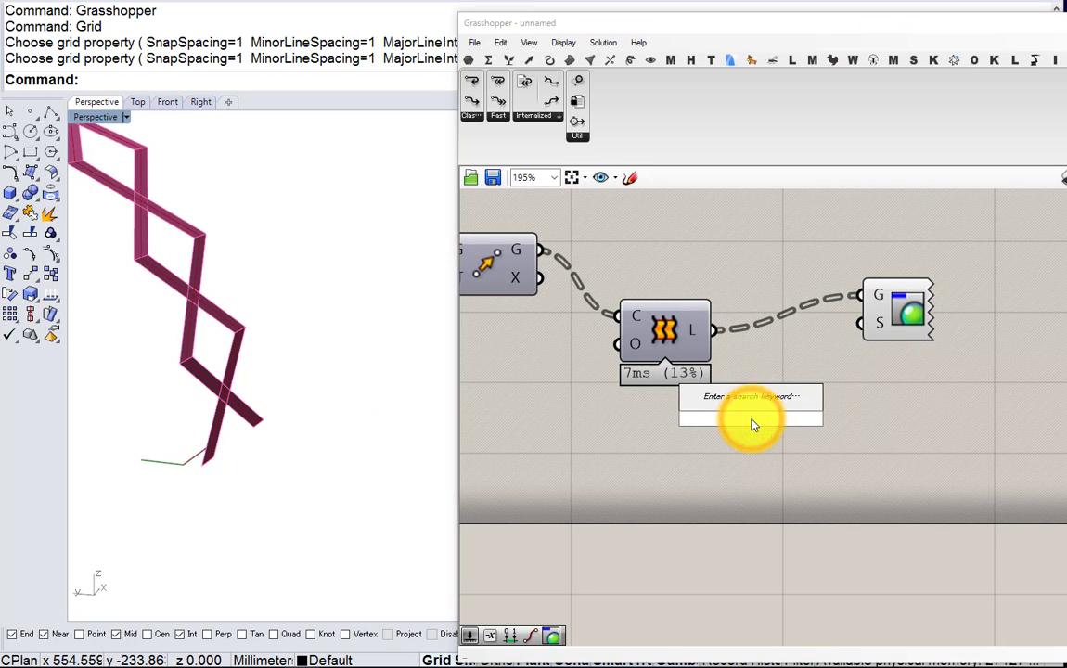
{"action": "type", "text": "deconstru"}
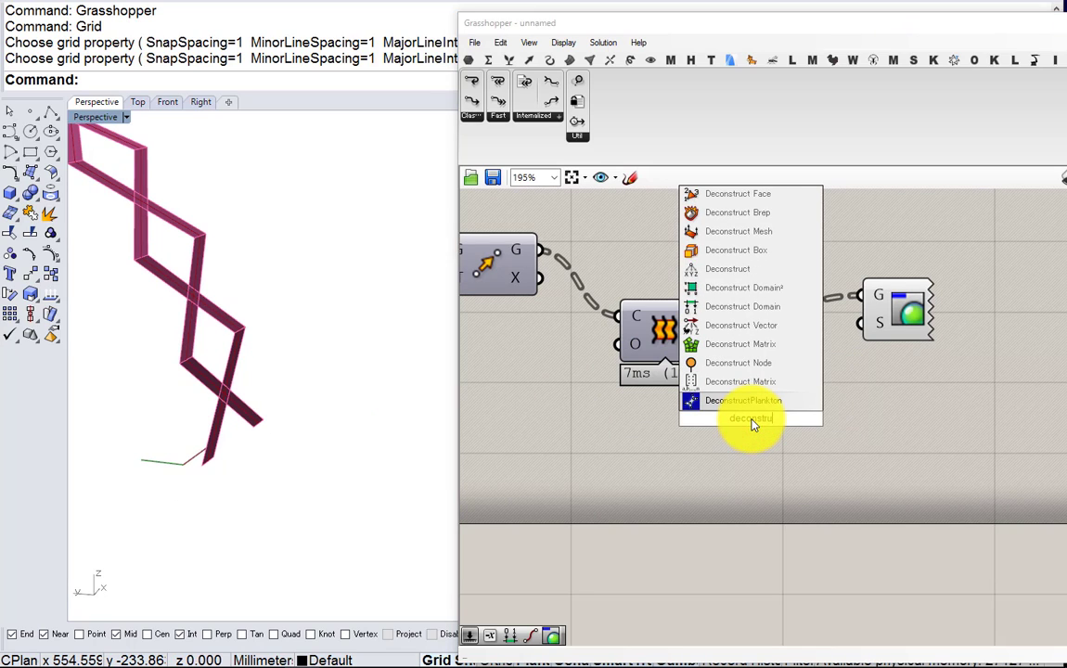
{"action": "left_click", "coordinate": [745, 214]}
{"action": "scroll", "coordinate": [692, 316], "scroll_direction": "up", "scroll_amount": 1}
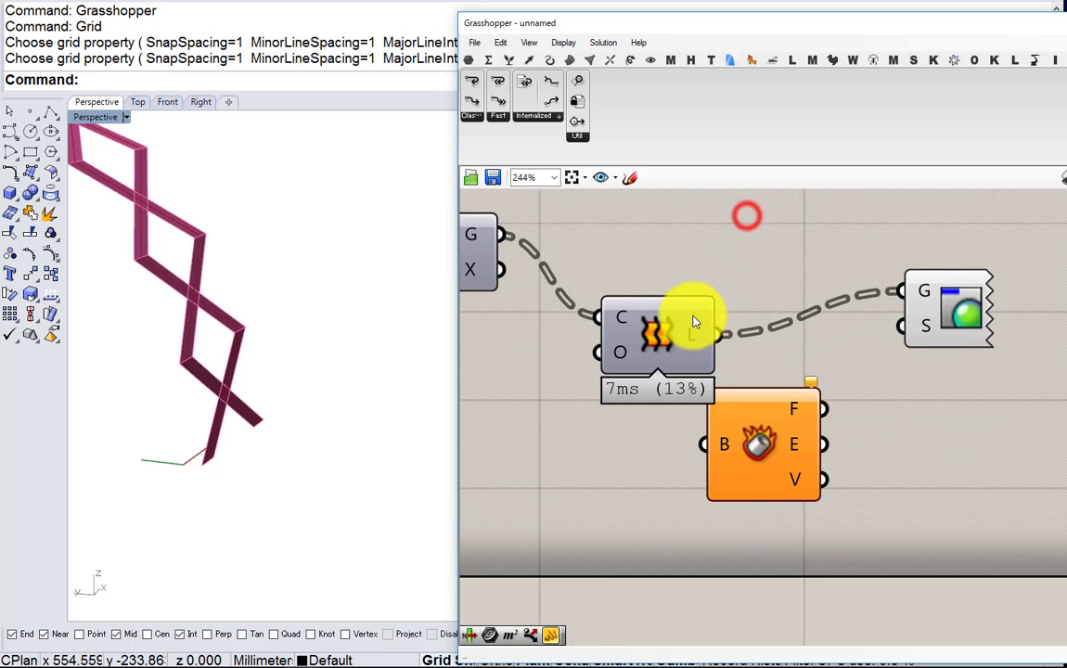
{"action": "left_click_drag", "start_coordinate": [659, 334], "coordinate": [664, 336]}
{"action": "left_click_drag", "start_coordinate": [707, 402], "coordinate": [703, 444]}
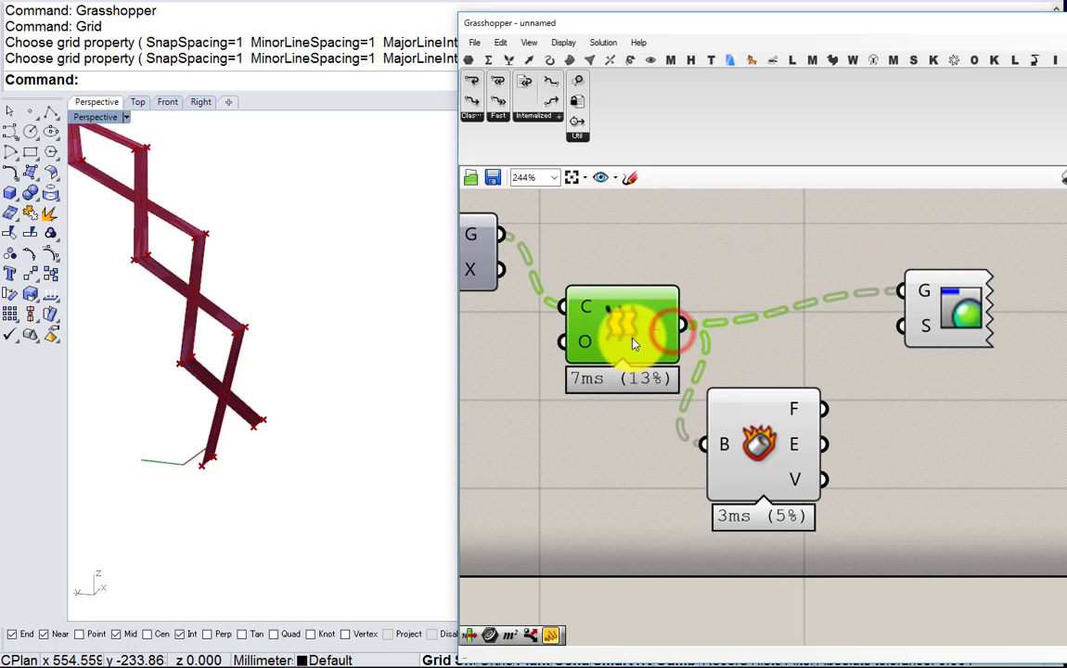
Line up the Loft and Deconstruct Brep components and move the Custom Preview component up out of their way
{"action": "left_click_drag", "start_coordinate": [632, 336], "coordinate": [608, 415]}
{"action": "left_click_drag", "start_coordinate": [744, 443], "coordinate": [743, 411]}
{"action": "right_click_drag", "start_coordinate": [847, 367], "coordinate": [721, 363]}
{"action": "left_click_drag", "start_coordinate": [815, 319], "coordinate": [887, 251]}
{"action": "left_click_drag", "start_coordinate": [648, 420], "coordinate": [639, 412]}
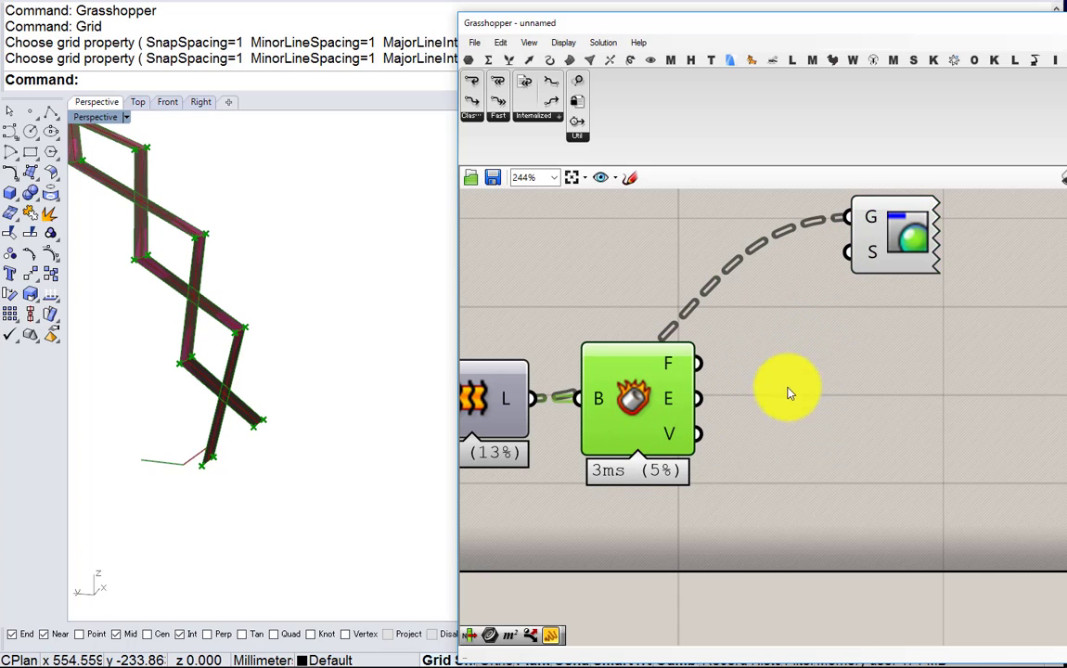
Add an Evaluate Surface component, connect the Deconstruct Brep faces to its surface input and reparameterize that input
{"action": "double_click", "coordinate": [818, 399]}
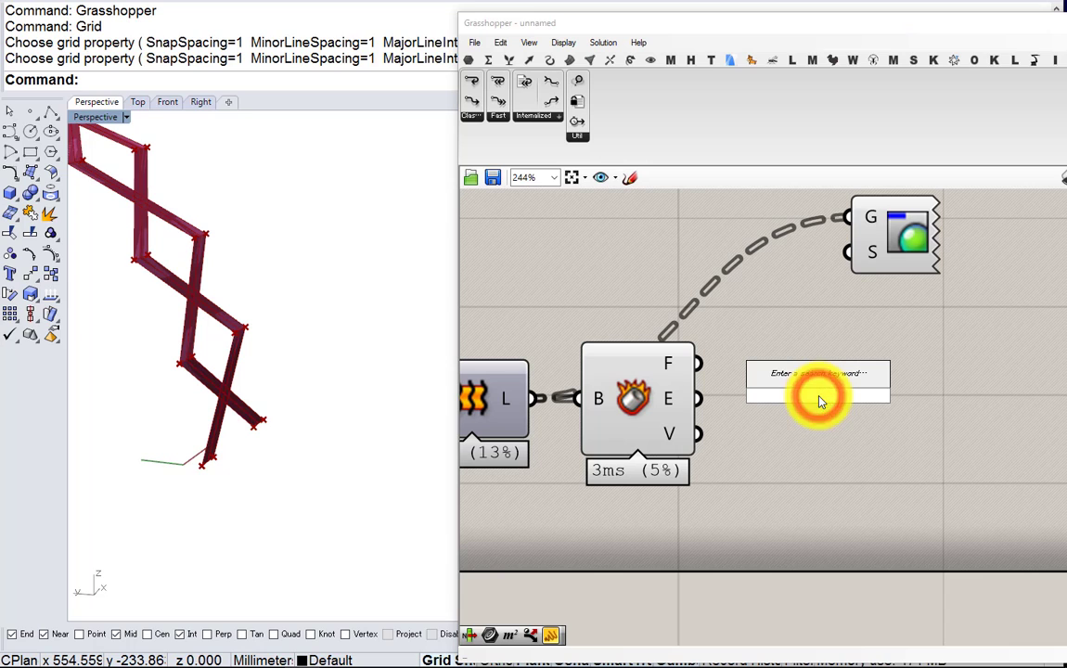
{"action": "type", "text": "eval"}
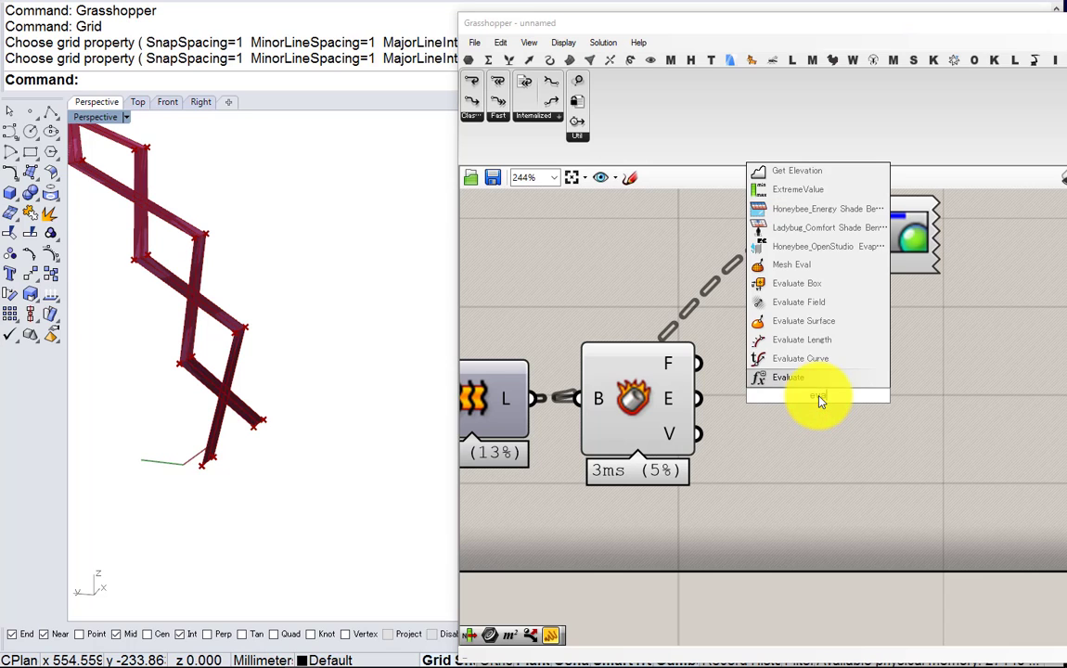
{"action": "left_click", "coordinate": [789, 327]}
{"action": "left_click_drag", "start_coordinate": [696, 362], "coordinate": [769, 364]}
{"action": "right_click", "coordinate": [778, 364]}
{"action": "left_click", "coordinate": [825, 513]}
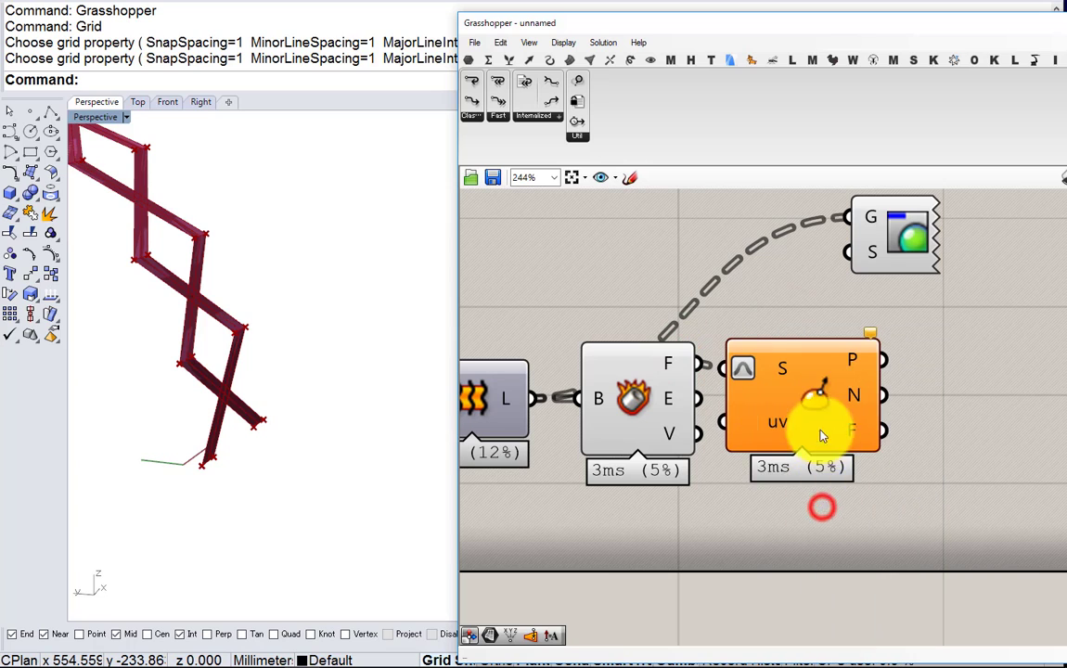
Add an MD Slider at 0.5; 0.5 and connect it to the uv input of Evaluate Surface
{"action": "double_click", "coordinate": [771, 530]}
{"action": "type", "text": "slider"}
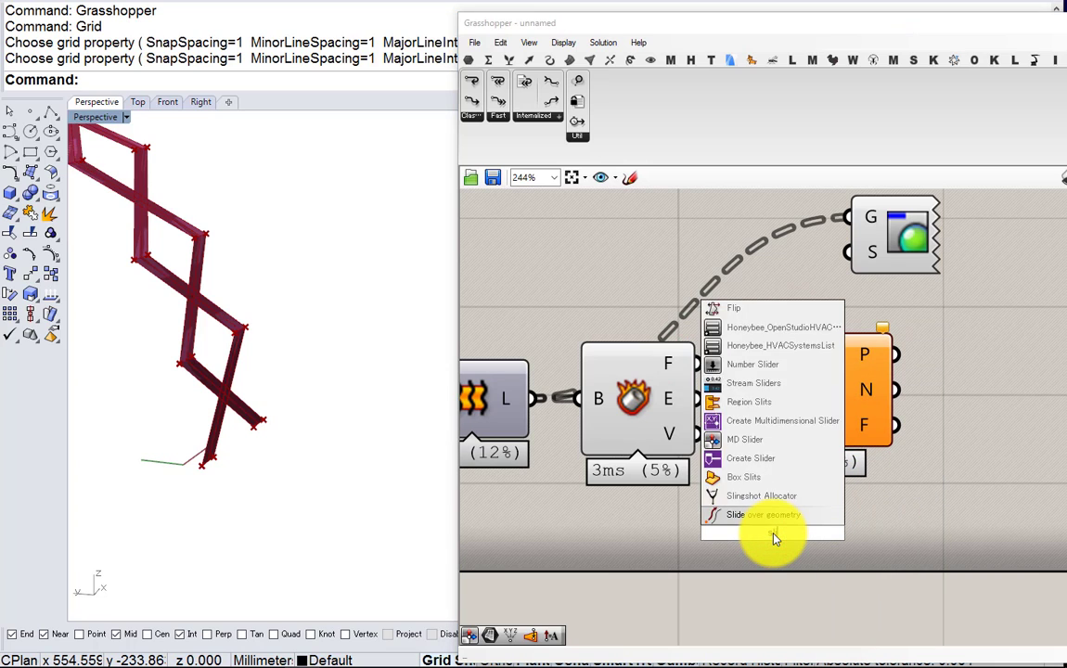
{"action": "left_click", "coordinate": [773, 517]}
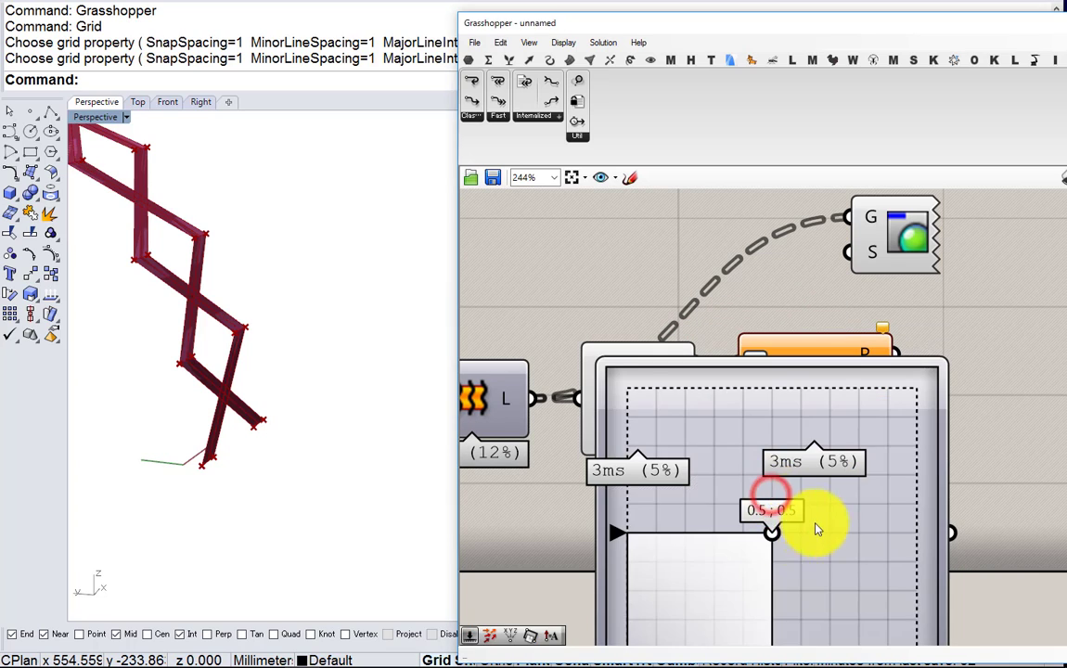
{"action": "scroll", "coordinate": [815, 529], "scroll_direction": "down", "scroll_amount": 5}
{"action": "left_click_drag", "start_coordinate": [868, 599], "coordinate": [782, 478]}
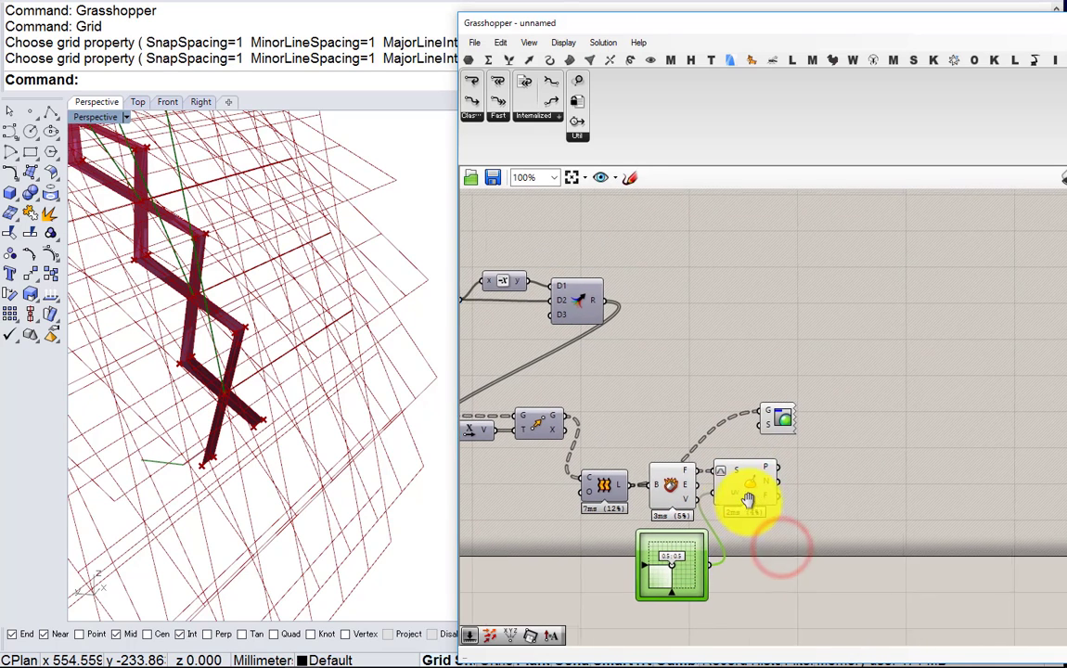
Add an Amplitude component driven by the Evaluate Surface normals, and shift the Custom Preview component upward
{"action": "scroll", "coordinate": [757, 488], "scroll_direction": "up", "scroll_amount": 3}
{"action": "mouse_move", "coordinate": [766, 485]}
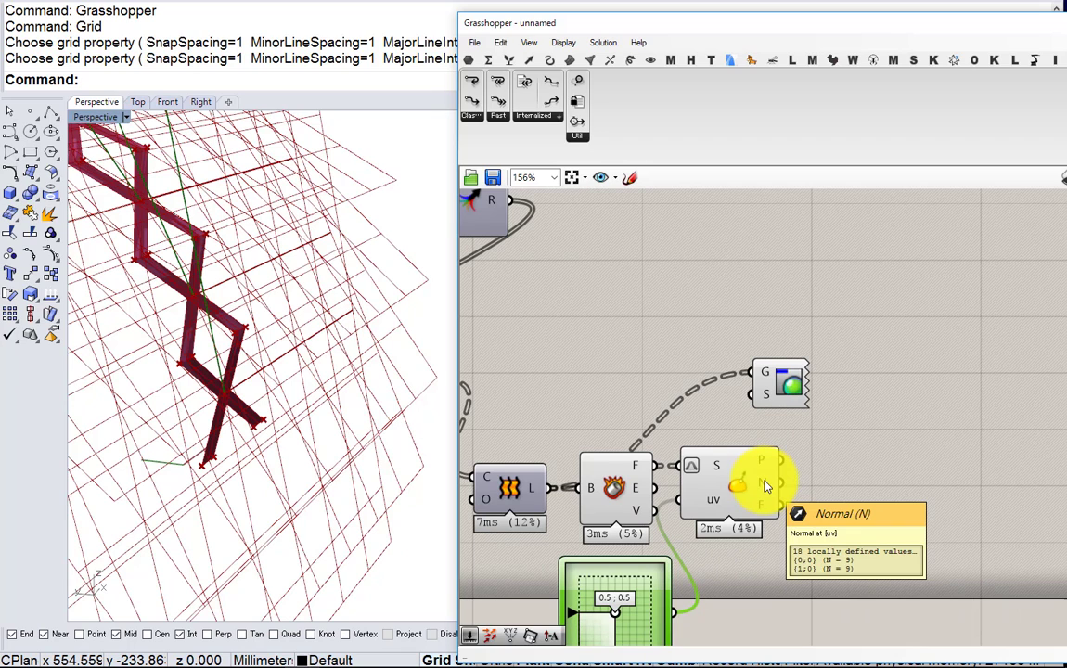
{"action": "double_click", "coordinate": [834, 474]}
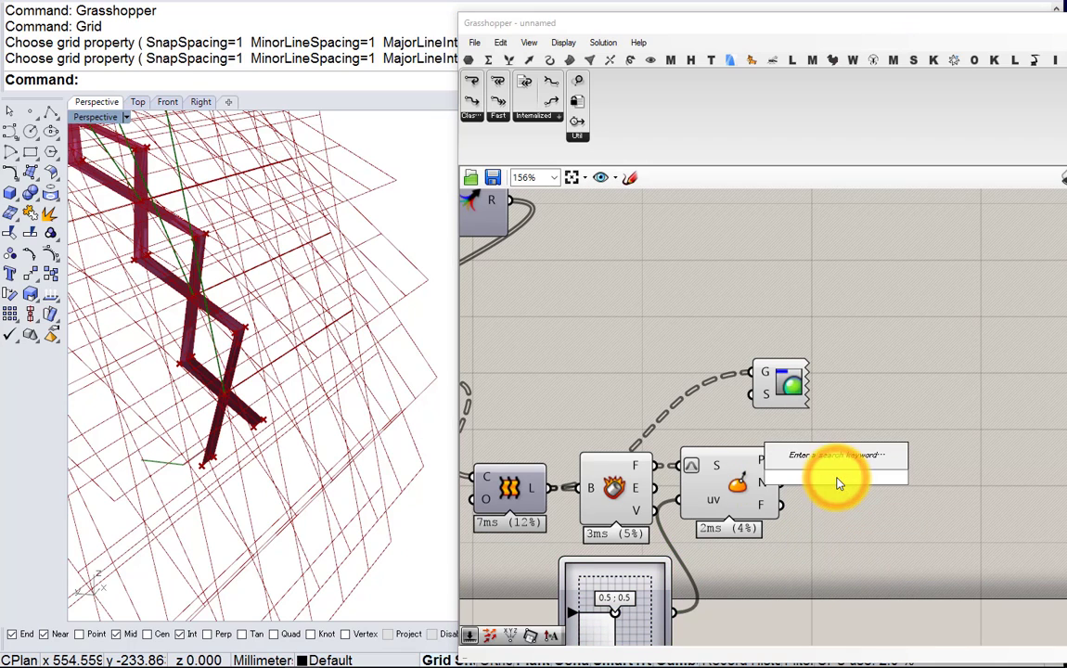
{"action": "type", "text": "ampl"}
{"action": "left_click", "coordinate": [809, 459]}
{"action": "scroll", "coordinate": [816, 469], "scroll_direction": "up", "scroll_amount": 1}
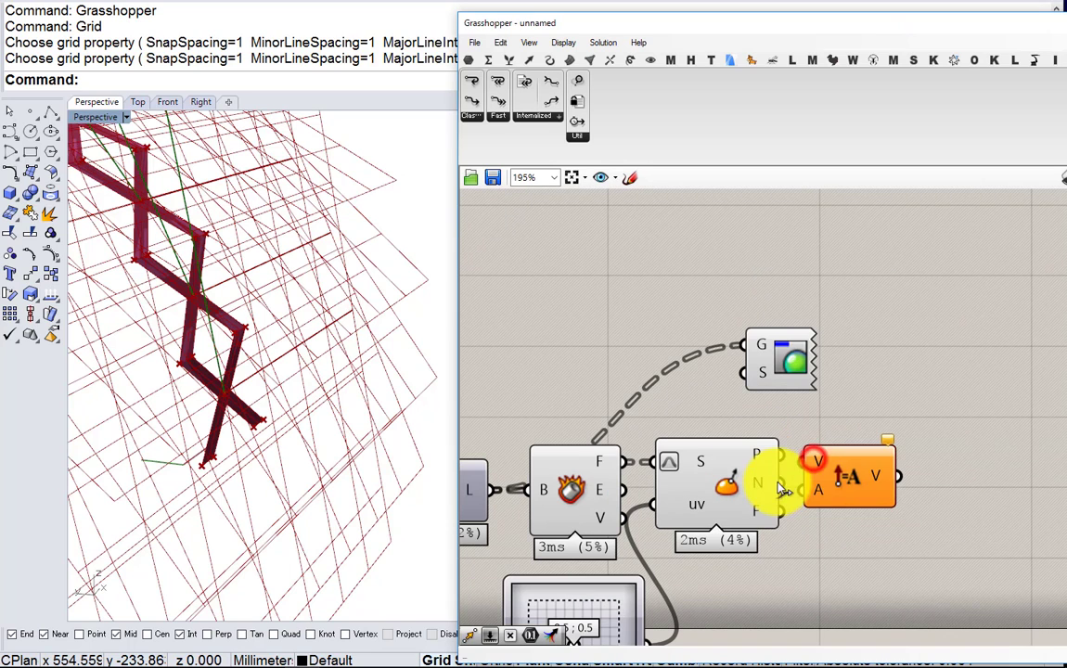
{"action": "left_click_drag", "start_coordinate": [783, 483], "coordinate": [884, 508]}
{"action": "left_click_drag", "start_coordinate": [791, 381], "coordinate": [793, 333]}
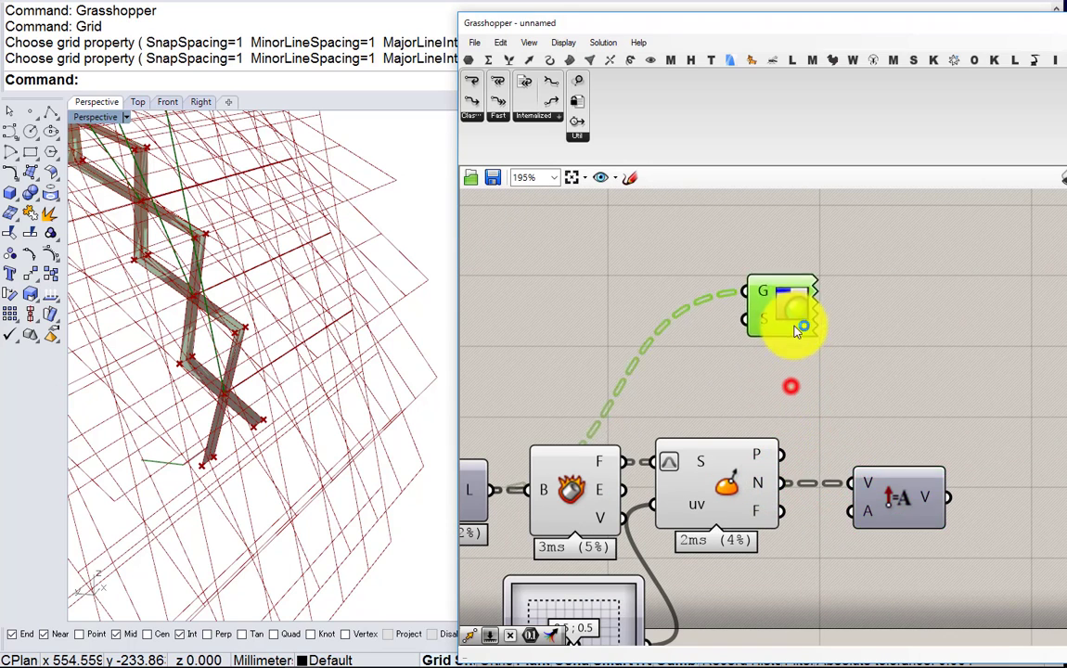
Create a number slider with the value 20 and connect it to the Amplitude component's amplitude input
{"action": "scroll", "coordinate": [794, 333], "scroll_direction": "down", "scroll_amount": 2}
{"action": "double_click", "coordinate": [784, 480]}
{"action": "type", "text": "20"}
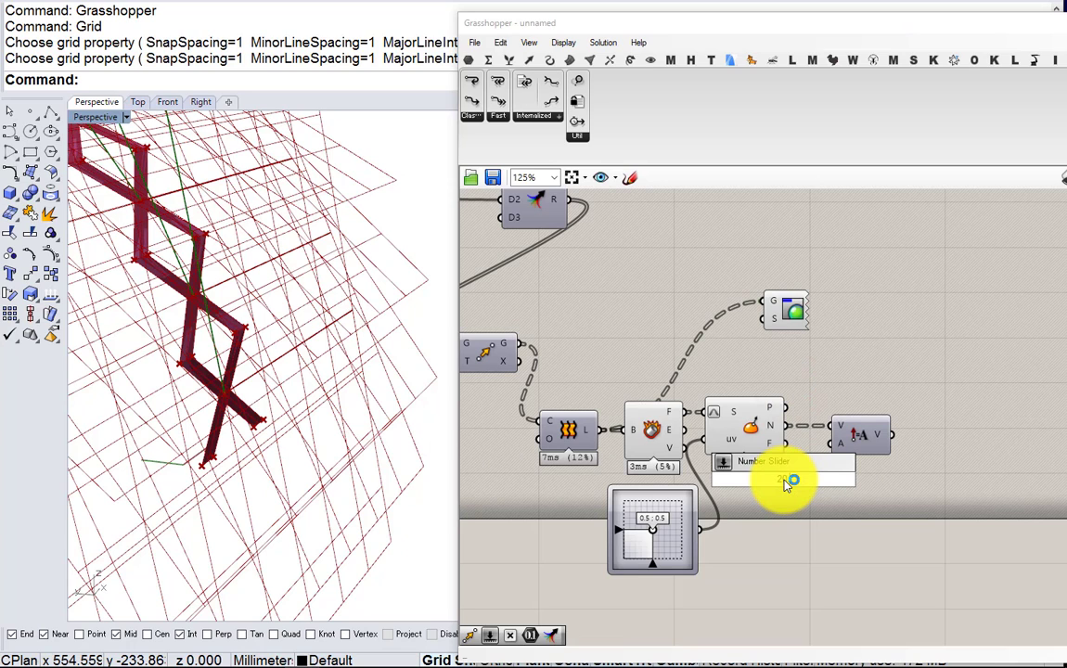
{"action": "key", "text": "Return"}
{"action": "left_click_drag", "start_coordinate": [809, 478], "coordinate": [855, 440]}
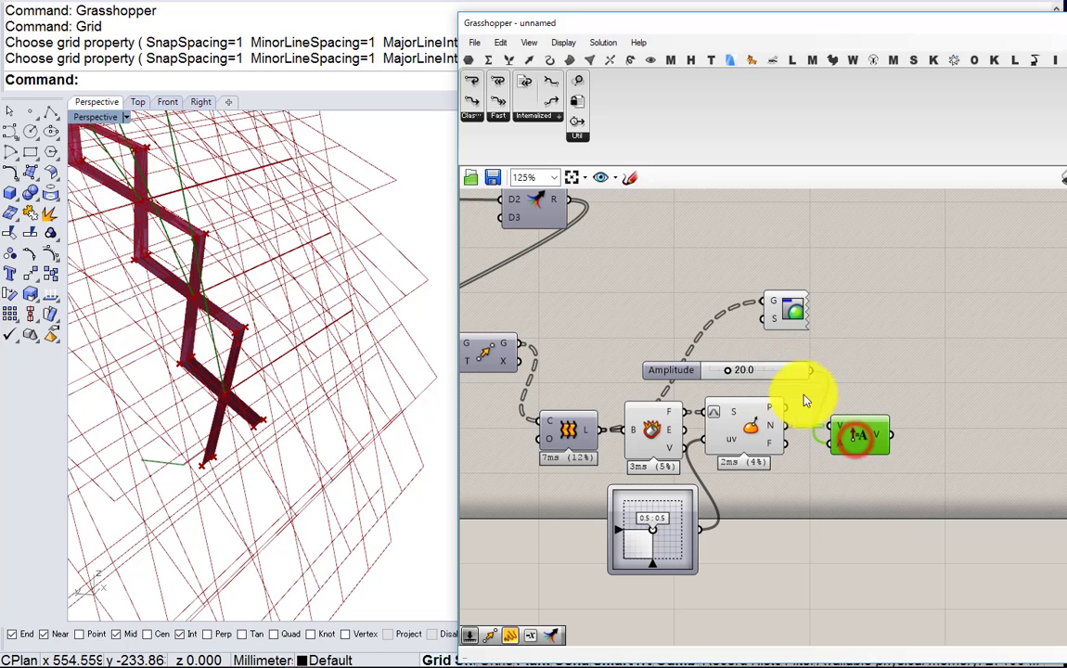
{"action": "left_click_drag", "start_coordinate": [809, 370], "coordinate": [786, 371]}
Add an Extrude component using the Deconstruct Brep faces as base and the Amplitude vectors as direction
{"action": "double_click", "coordinate": [882, 376]}
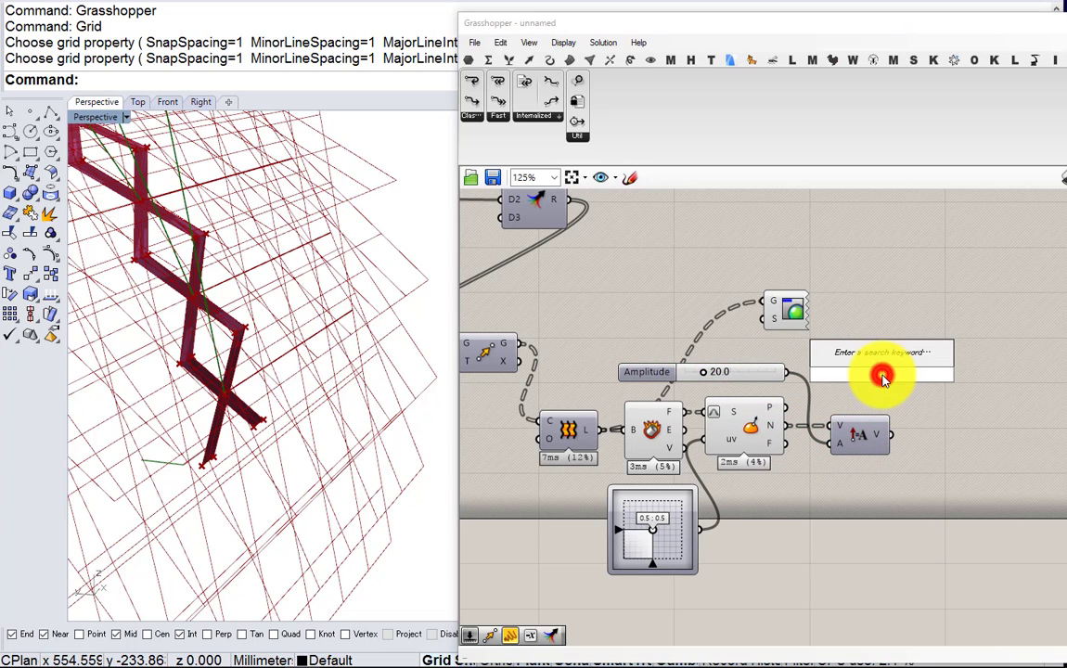
{"action": "type", "text": "extrude"}
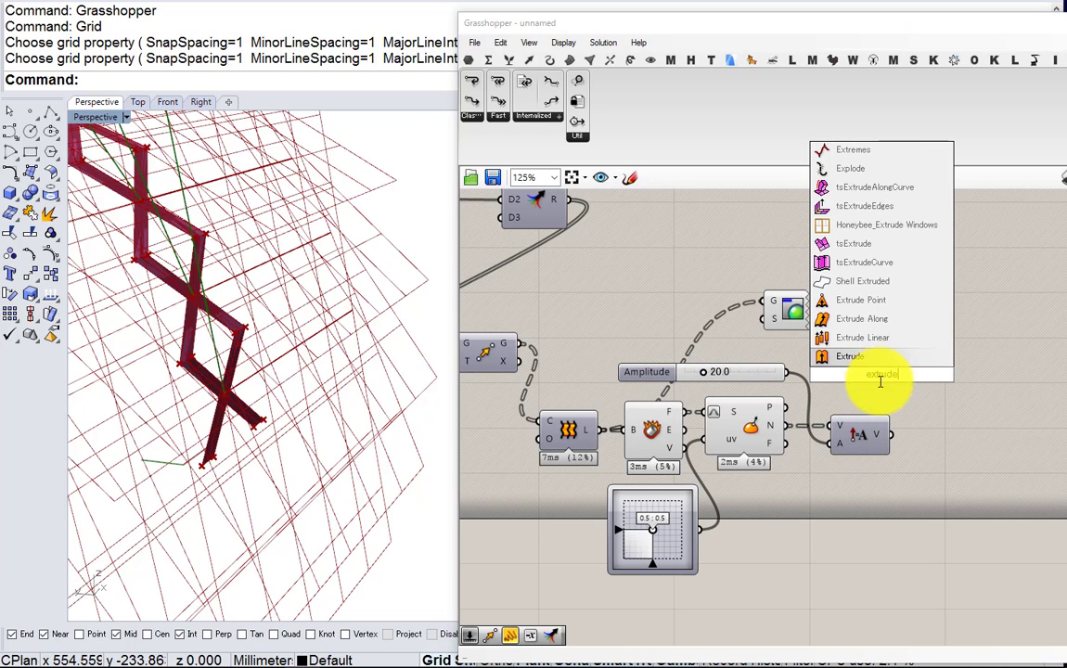
{"action": "left_click", "coordinate": [854, 355]}
{"action": "left_click_drag", "start_coordinate": [684, 412], "coordinate": [921, 427]}
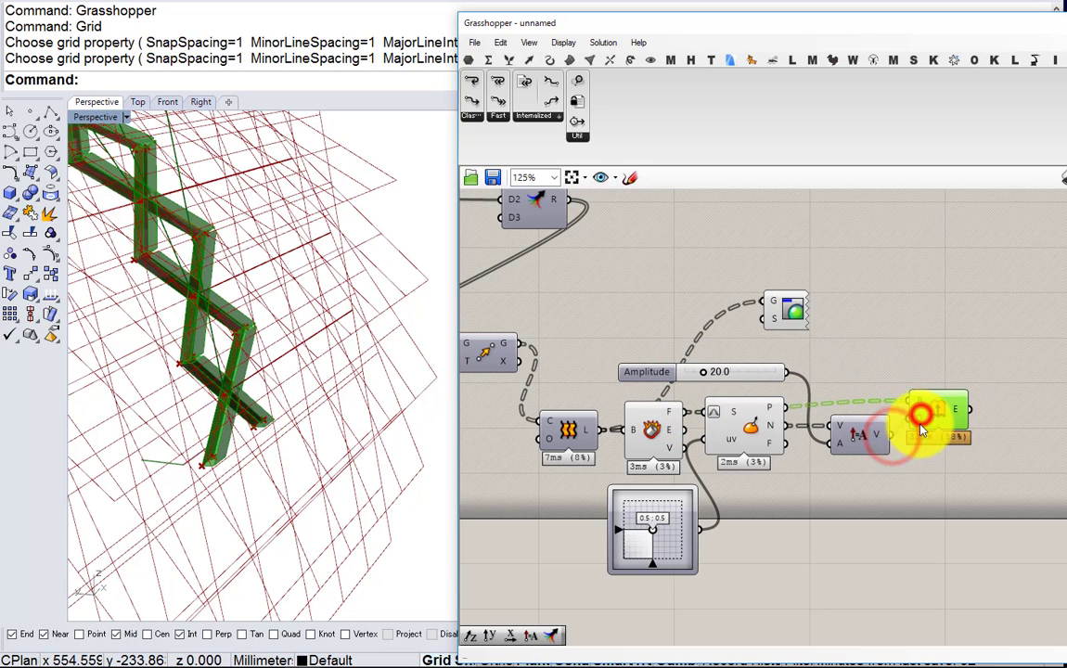
Insert a Negative component between the slider and the Amplitude input, and set the slider to 11.7
{"action": "double_click", "coordinate": [840, 383]}
{"action": "type", "text": "neg"}
{"action": "left_click", "coordinate": [823, 366]}
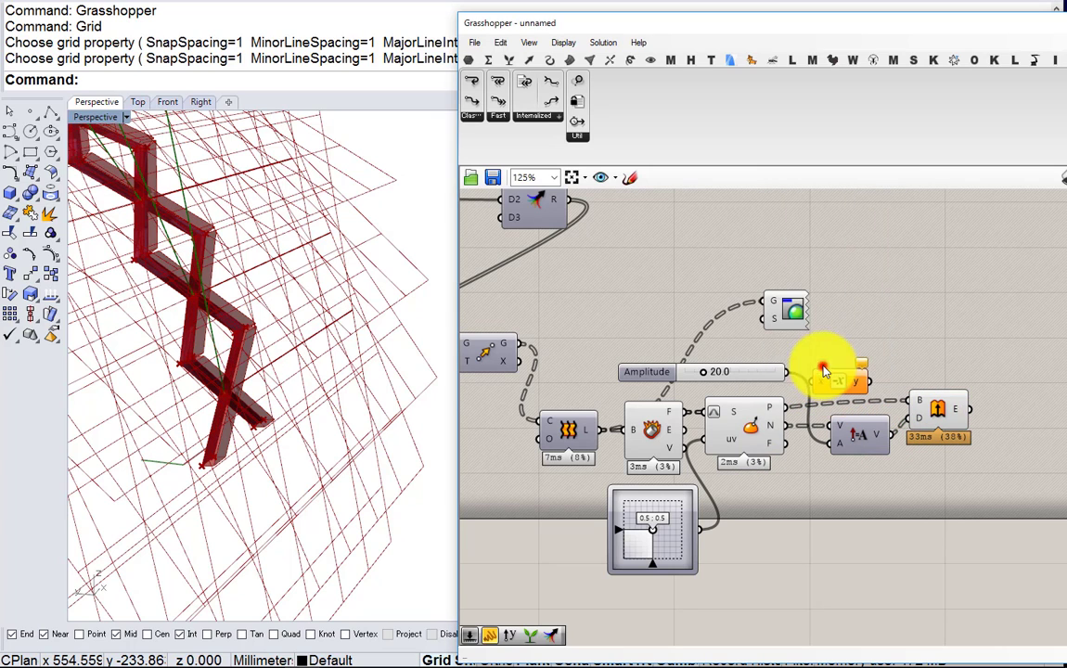
{"action": "left_click_drag", "start_coordinate": [788, 372], "coordinate": [835, 442]}
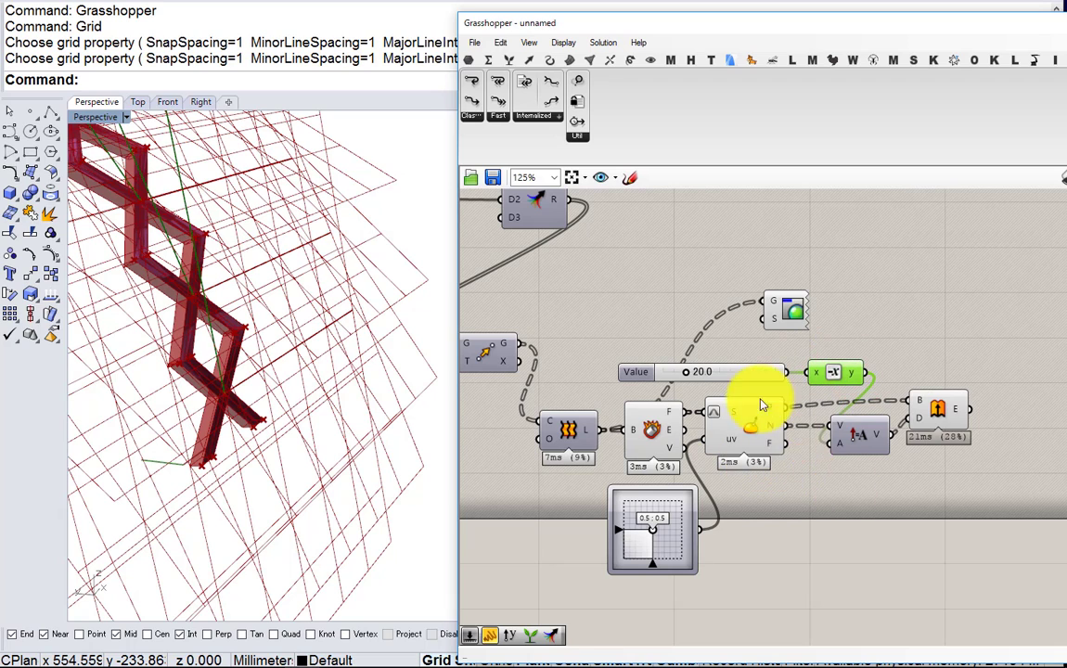
{"action": "scroll", "coordinate": [689, 374], "scroll_direction": "up", "scroll_amount": 3}
{"action": "left_click_drag", "start_coordinate": [685, 376], "coordinate": [674, 374]}
Hide the viewport preview of the Deconstruct Brep and Evaluate Surface components
{"action": "scroll", "coordinate": [733, 413], "scroll_direction": "down", "scroll_amount": 3}
{"action": "left_click_drag", "start_coordinate": [845, 484], "coordinate": [679, 397]}
{"action": "middle_click", "coordinate": [680, 401]}
{"action": "left_click", "coordinate": [726, 365]}
{"action": "left_click", "coordinate": [736, 311]}
Move the Custom Preview component beside Extrude and connect the extrusion output to its geometry input
{"action": "left_click_drag", "start_coordinate": [786, 346], "coordinate": [978, 425]}
{"action": "scroll", "coordinate": [972, 432], "scroll_direction": "up", "scroll_amount": 2}
{"action": "left_click_drag", "start_coordinate": [915, 414], "coordinate": [965, 401]}
Hide the viewport preview of the Extrude component so only the Custom Preview displays the extruded strips
{"action": "left_click_drag", "start_coordinate": [913, 483], "coordinate": [846, 405]}
{"action": "middle_click", "coordinate": [849, 404]}
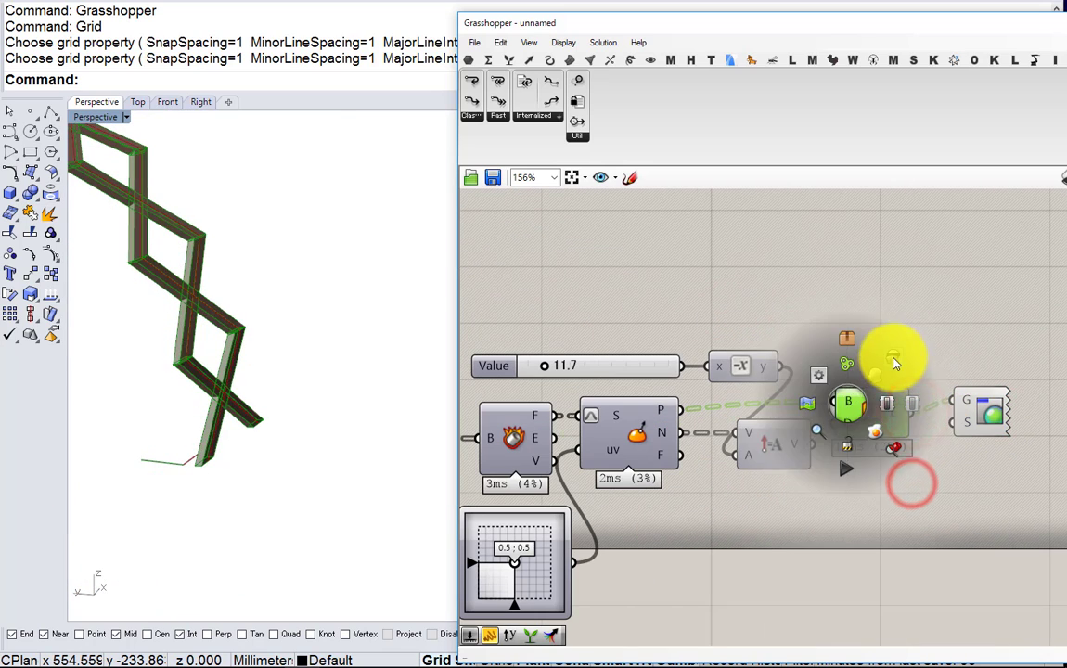
{"action": "left_click", "coordinate": [895, 363]}
{"action": "left_click", "coordinate": [889, 295]}
Hide the viewport preview of the Rotate component and the data component directly after it, and view the thickened scissor strips
{"action": "scroll", "coordinate": [826, 326], "scroll_direction": "down", "scroll_amount": 5}
{"action": "right_click_drag", "start_coordinate": [743, 327], "coordinate": [991, 377]}
{"action": "right_click_drag", "start_coordinate": [714, 374], "coordinate": [853, 361]}
{"action": "scroll", "coordinate": [738, 435], "scroll_direction": "up", "scroll_amount": 2}
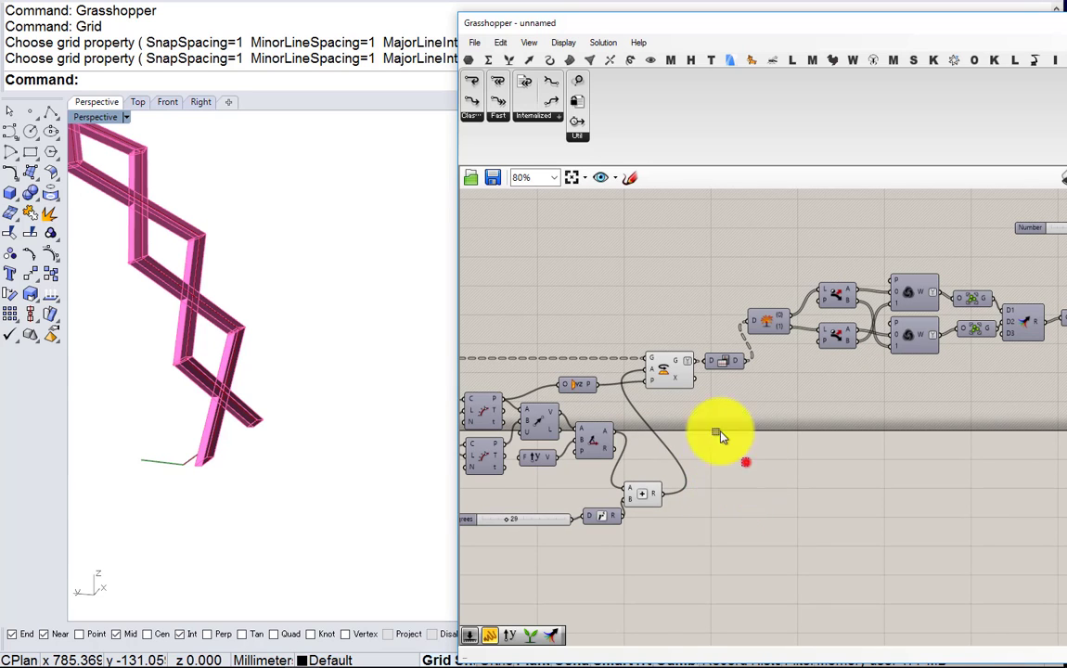
{"action": "left_click_drag", "start_coordinate": [721, 434], "coordinate": [685, 364]}
{"action": "middle_click", "coordinate": [689, 386]}
{"action": "left_click", "coordinate": [698, 331]}
{"action": "right_click_drag", "start_coordinate": [417, 311], "coordinate": [177, 281]}
{"action": "scroll", "coordinate": [201, 281], "scroll_direction": "up", "scroll_amount": 6}
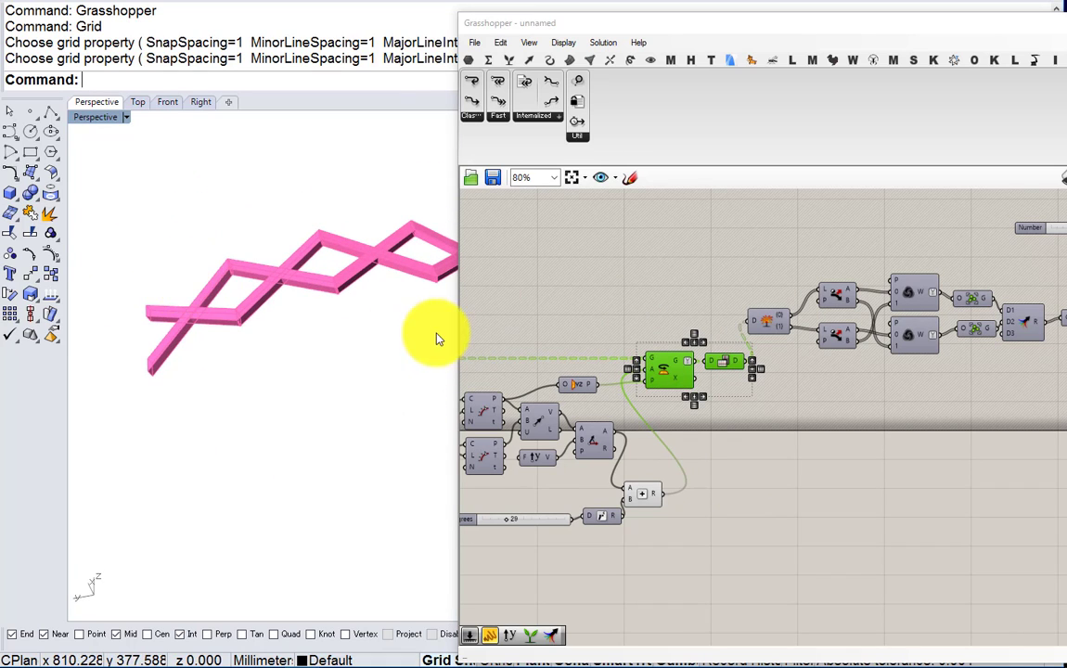
Set the Value slider feeding the Negative and Radians components to 14.26
{"action": "scroll", "coordinate": [655, 381], "scroll_direction": "down", "scroll_amount": 4}
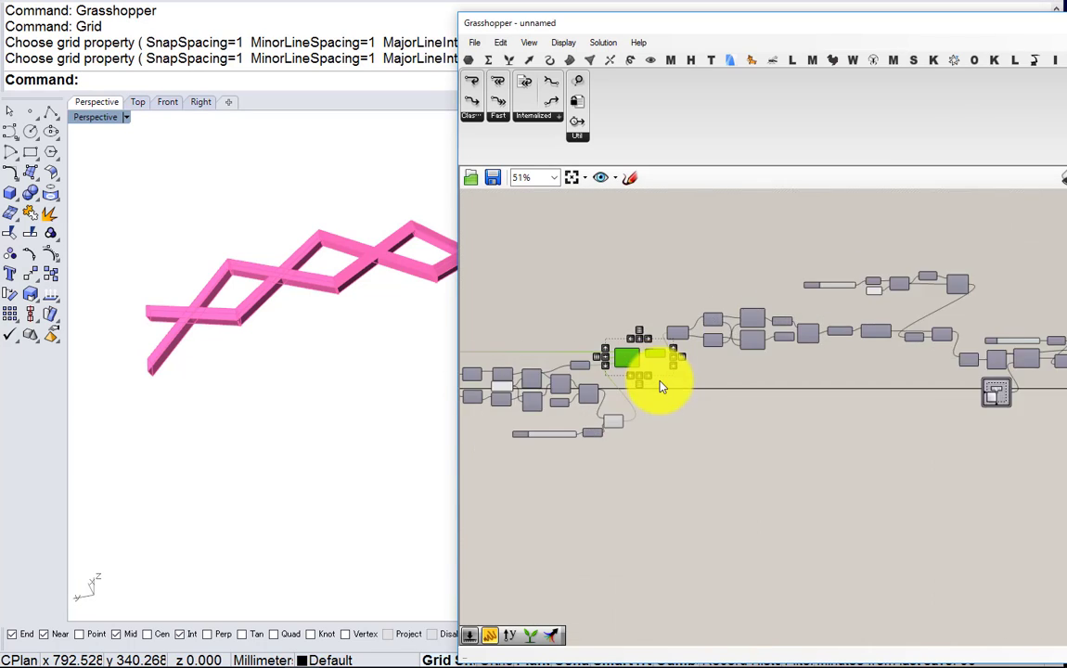
{"action": "scroll", "coordinate": [659, 385], "scroll_direction": "up", "scroll_amount": 2}
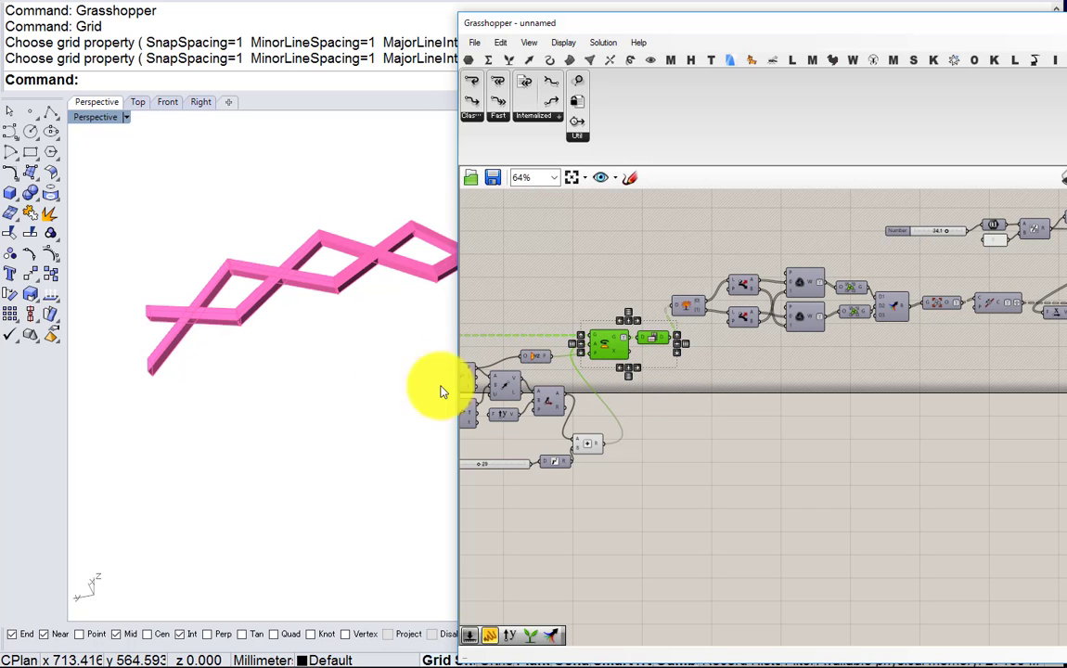
{"action": "right_click_drag", "start_coordinate": [622, 390], "coordinate": [783, 360]}
{"action": "scroll", "coordinate": [783, 361], "scroll_direction": "down", "scroll_amount": 3}
{"action": "right_click_drag", "start_coordinate": [561, 437], "coordinate": [760, 432]}
{"action": "scroll", "coordinate": [636, 474], "scroll_direction": "up", "scroll_amount": 6}
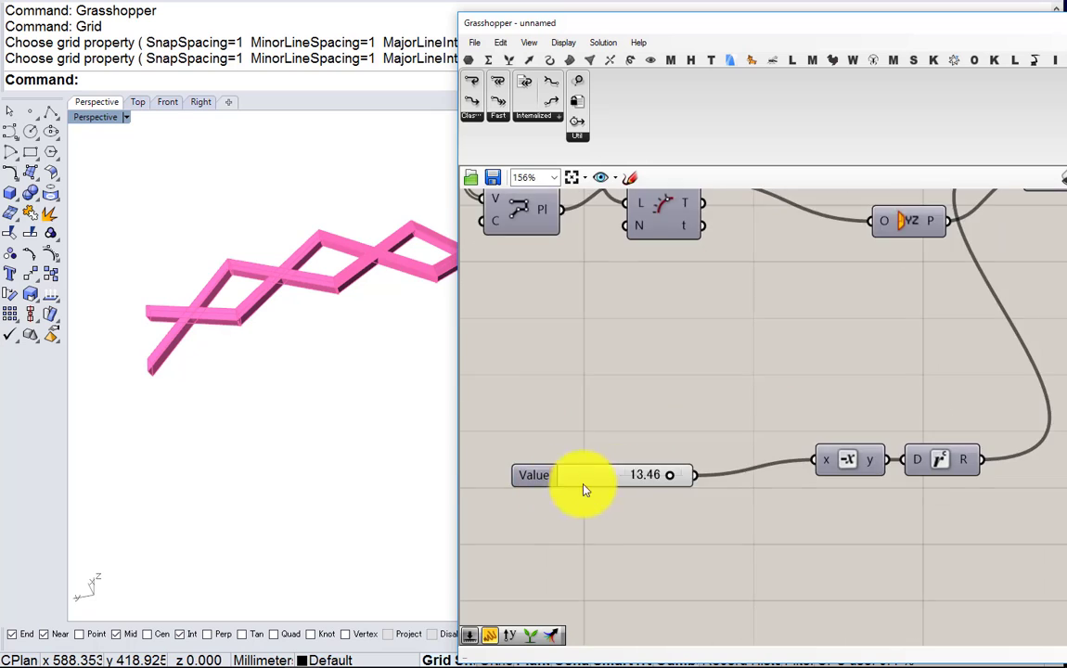
{"action": "mouse_move", "coordinate": [706, 467]}
{"action": "left_mouse_down"}
{"action": "mouse_move", "coordinate": [747, 473]}
{"action": "mouse_move", "coordinate": [529, 469]}
{"action": "mouse_move", "coordinate": [735, 463]}
{"action": "mouse_move", "coordinate": [713, 455]}
{"action": "left_mouse_up"}
Adjust the Degrees slider near the start of the definition to reshape the scissor structure
{"action": "scroll", "coordinate": [712, 456], "scroll_direction": "down", "scroll_amount": 5}
{"action": "right_click_drag", "start_coordinate": [713, 456], "coordinate": [942, 378]}
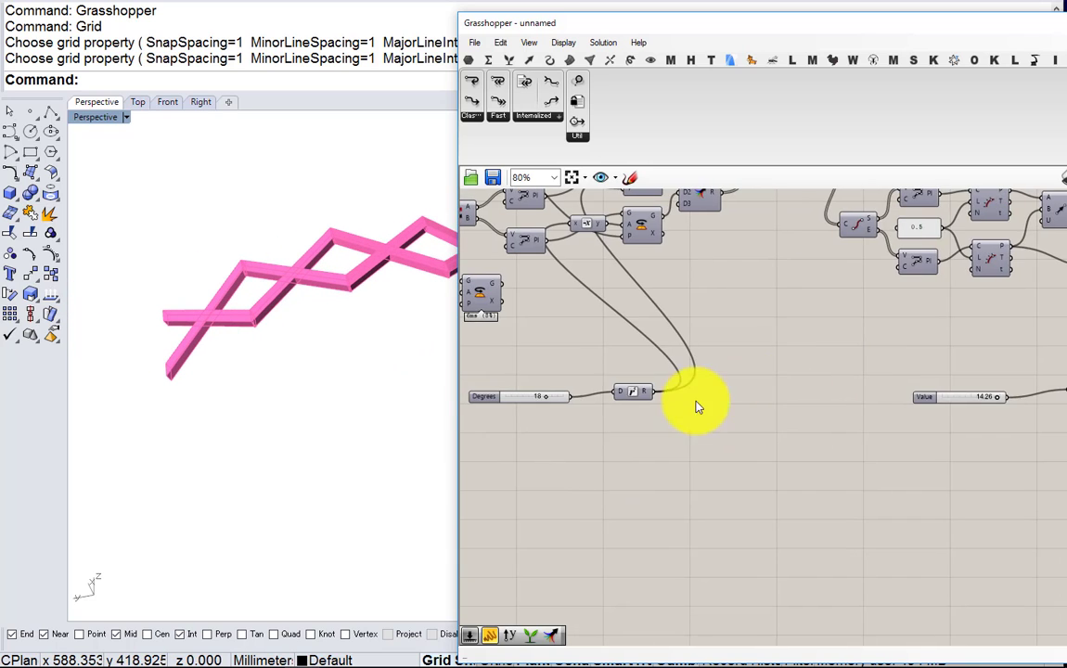
{"action": "scroll", "coordinate": [548, 397], "scroll_direction": "up", "scroll_amount": 2}
{"action": "right_click_drag", "start_coordinate": [547, 397], "coordinate": [736, 395]}
{"action": "scroll", "coordinate": [735, 395], "scroll_direction": "up", "scroll_amount": 2}
{"action": "left_click_drag", "start_coordinate": [812, 393], "coordinate": [775, 402]}
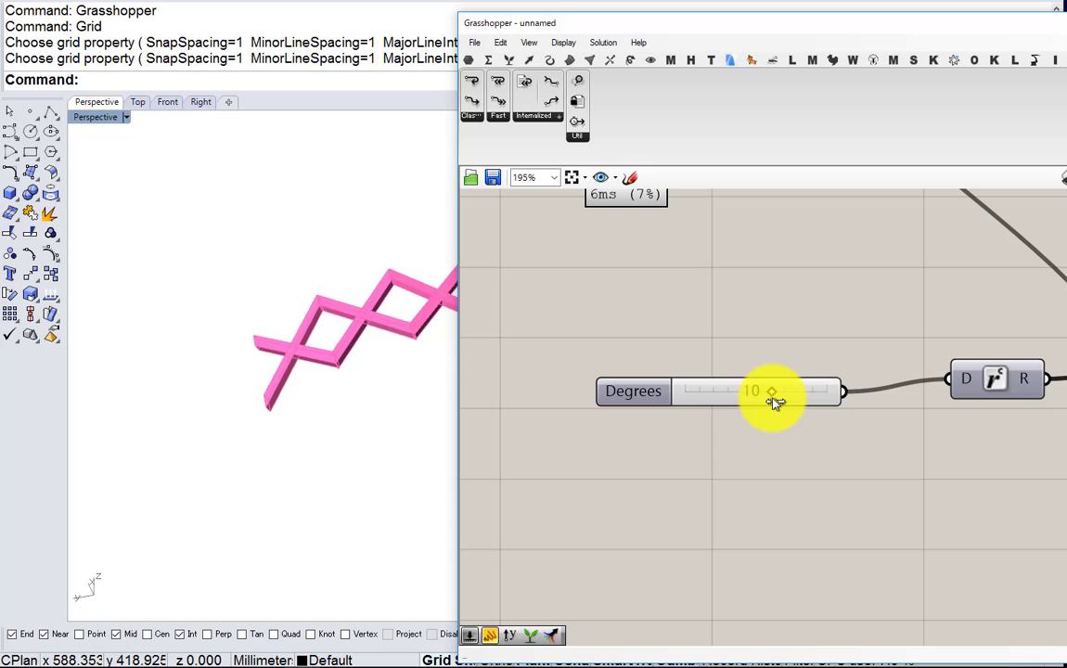
{"action": "mouse_move", "coordinate": [776, 402]}
{"action": "left_mouse_down"}
{"action": "mouse_move", "coordinate": [728, 400]}
{"action": "mouse_move", "coordinate": [817, 400]}
{"action": "mouse_move", "coordinate": [781, 400]}
{"action": "left_mouse_up"}
Examine the component chain that follows the Rotate component and inspect the data tree of its rotated geometry output
{"action": "right_click_drag", "start_coordinate": [758, 396], "coordinate": [608, 415]}
{"action": "scroll", "coordinate": [694, 398], "scroll_direction": "down", "scroll_amount": 6}
{"action": "scroll", "coordinate": [608, 414], "scroll_direction": "down", "scroll_amount": 1}
{"action": "right_click_drag", "start_coordinate": [687, 413], "coordinate": [591, 413]}
{"action": "scroll", "coordinate": [592, 412], "scroll_direction": "down", "scroll_amount": 2}
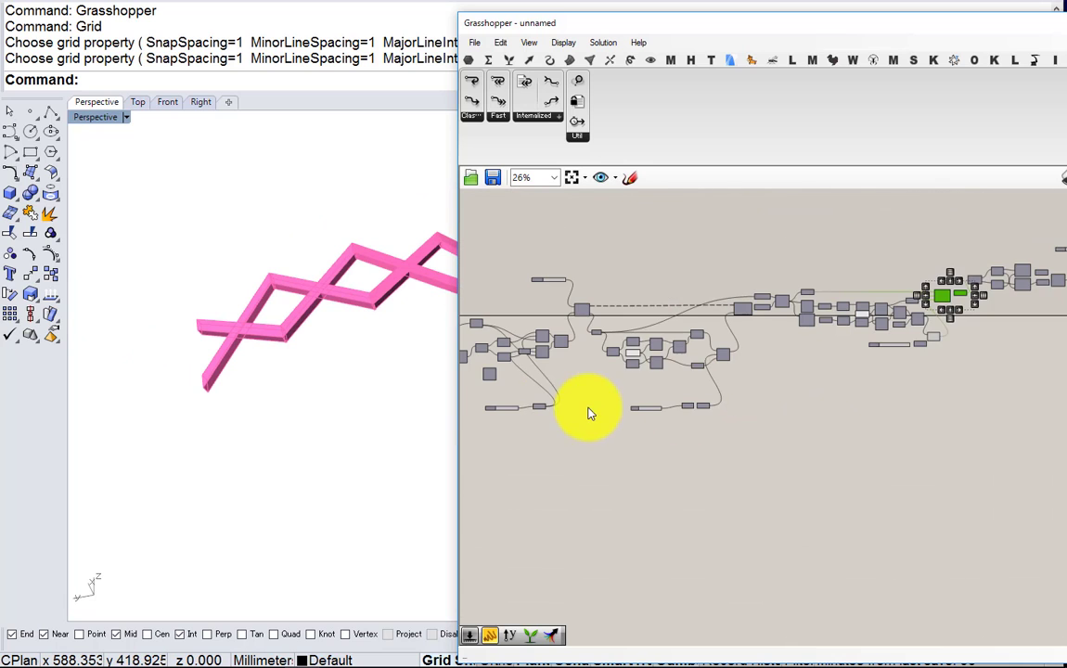
{"action": "right_click_drag", "start_coordinate": [960, 358], "coordinate": [620, 387]}
{"action": "scroll", "coordinate": [617, 387], "scroll_direction": "up", "scroll_amount": 4}
{"action": "scroll", "coordinate": [615, 385], "scroll_direction": "up", "scroll_amount": 2}
{"action": "scroll", "coordinate": [621, 376], "scroll_direction": "down", "scroll_amount": 1}
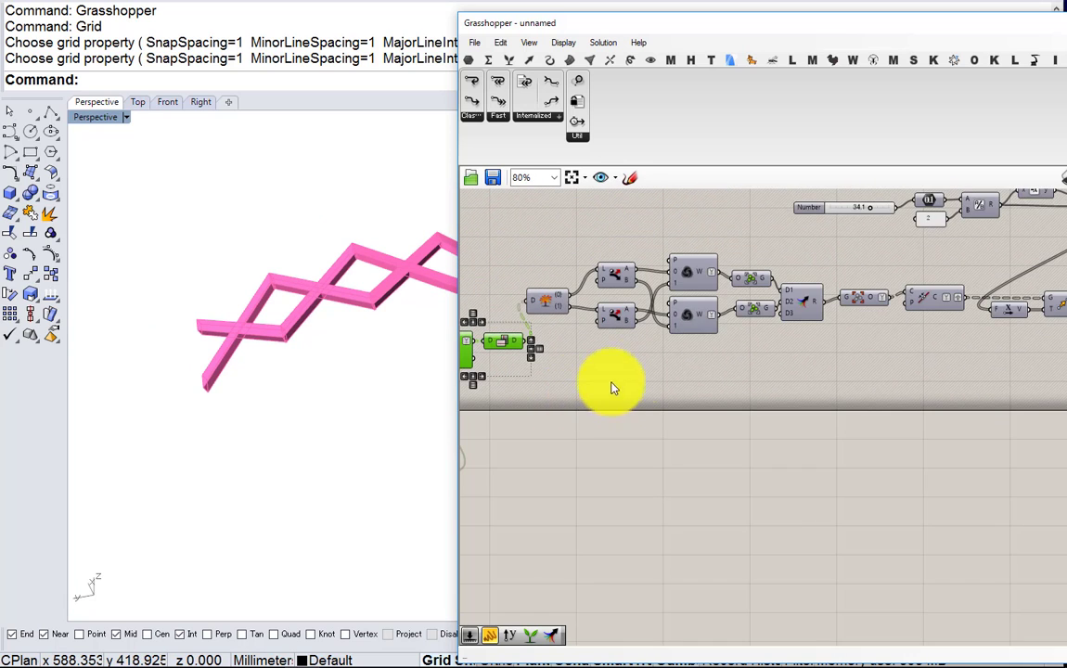
{"action": "scroll", "coordinate": [748, 341], "scroll_direction": "up", "scroll_amount": 2}
{"action": "scroll", "coordinate": [613, 373], "scroll_direction": "down", "scroll_amount": 2}
{"action": "scroll", "coordinate": [752, 347], "scroll_direction": "up", "scroll_amount": 3}
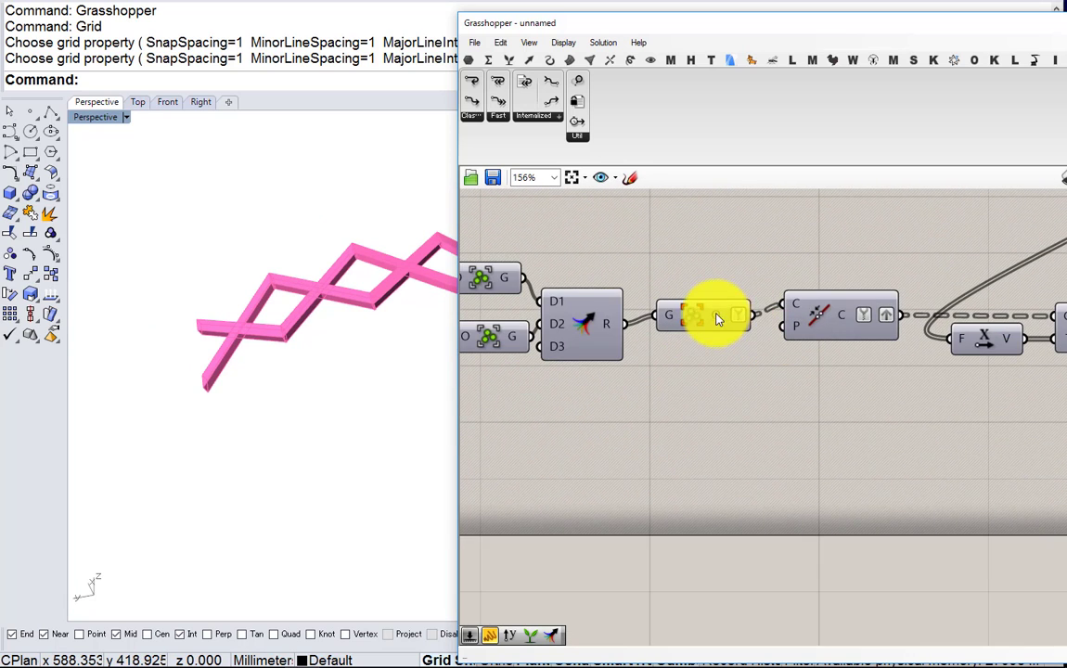
{"action": "right_click_drag", "start_coordinate": [753, 345], "coordinate": [850, 311]}
{"action": "scroll", "coordinate": [603, 372], "scroll_direction": "down", "scroll_amount": 3}
{"action": "scroll", "coordinate": [803, 362], "scroll_direction": "up", "scroll_amount": 2}
{"action": "scroll", "coordinate": [622, 314], "scroll_direction": "down", "scroll_amount": 3}
{"action": "scroll", "coordinate": [625, 306], "scroll_direction": "up", "scroll_amount": 3}
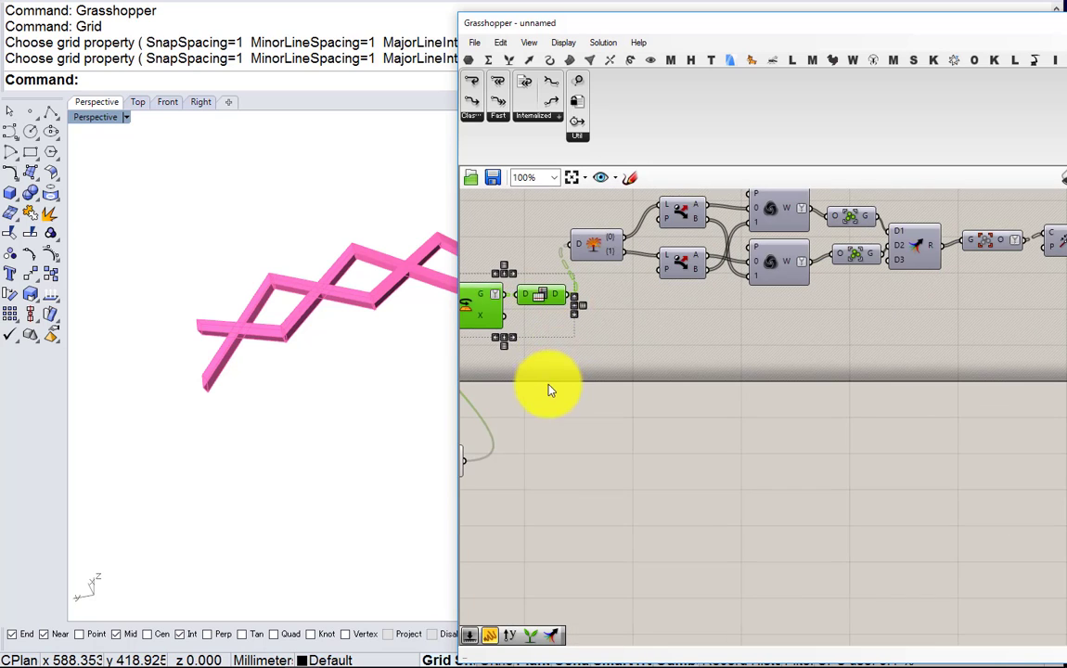
{"action": "left_click", "coordinate": [547, 384]}
{"action": "right_click_drag", "start_coordinate": [547, 383], "coordinate": [666, 376]}
{"action": "scroll", "coordinate": [623, 305], "scroll_direction": "up", "scroll_amount": 3}
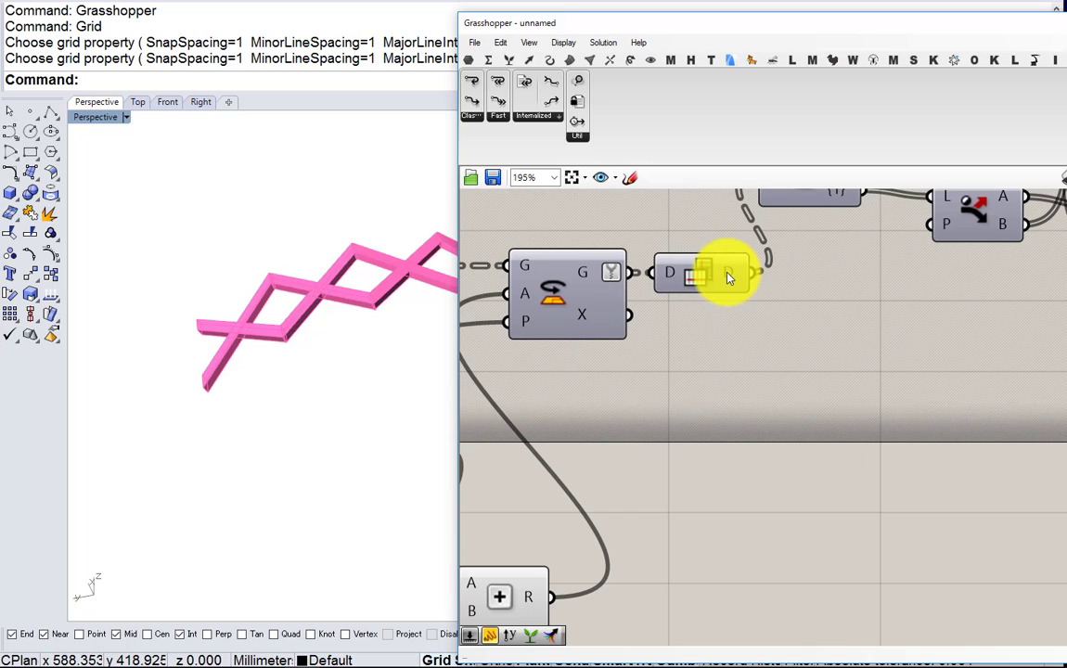
{"action": "mouse_move", "coordinate": [594, 274]}
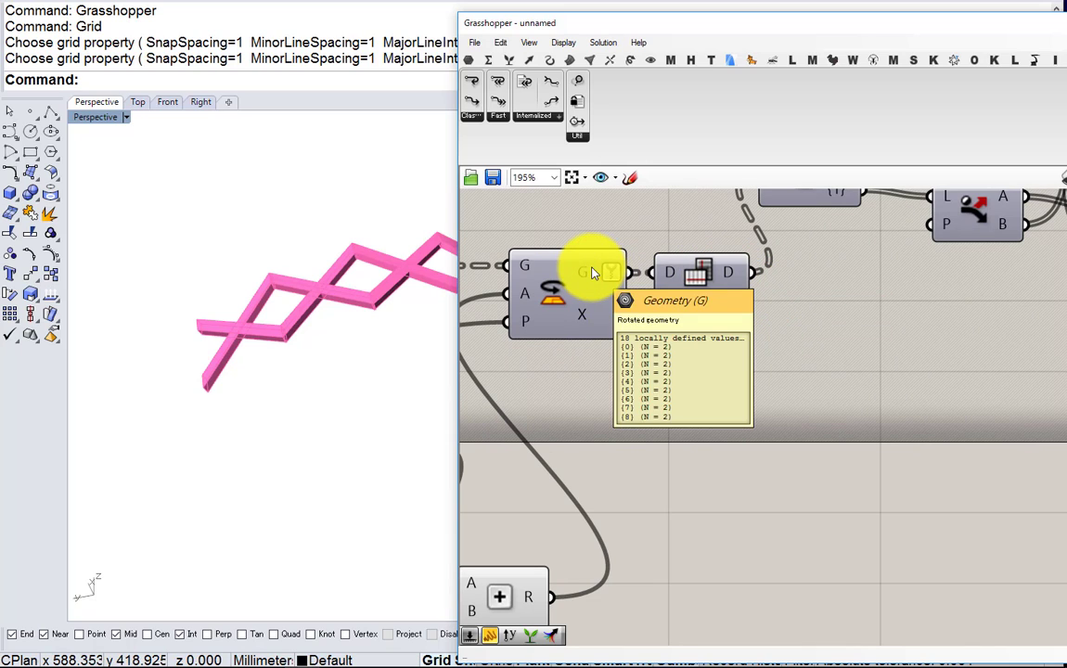
Add a List Item component below the Flip Matrix component and connect the flipped data to its list input
{"action": "double_click", "coordinate": [722, 389]}
{"action": "type", "text": "i"}
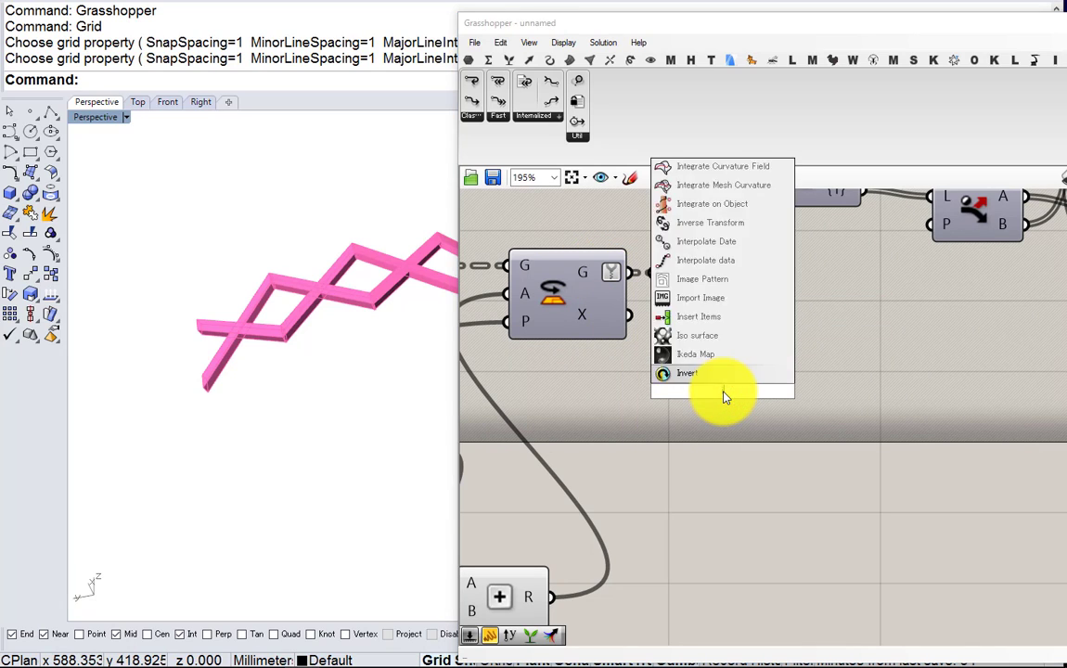
{"action": "type", "text": "tem"}
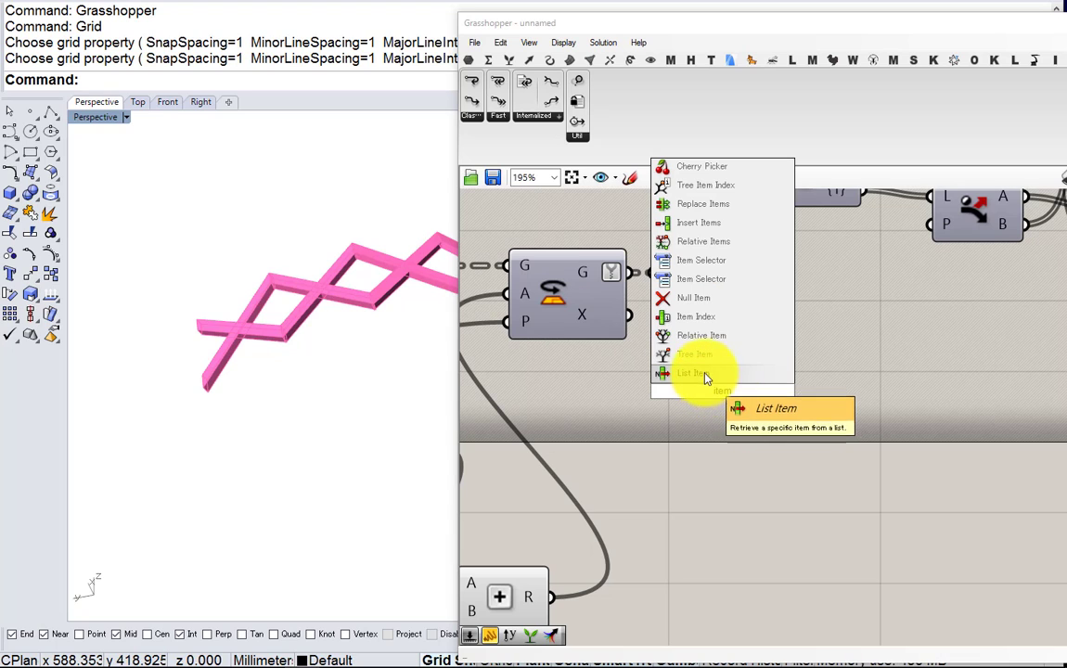
{"action": "left_click", "coordinate": [706, 373]}
{"action": "left_click_drag", "start_coordinate": [759, 272], "coordinate": [714, 391]}
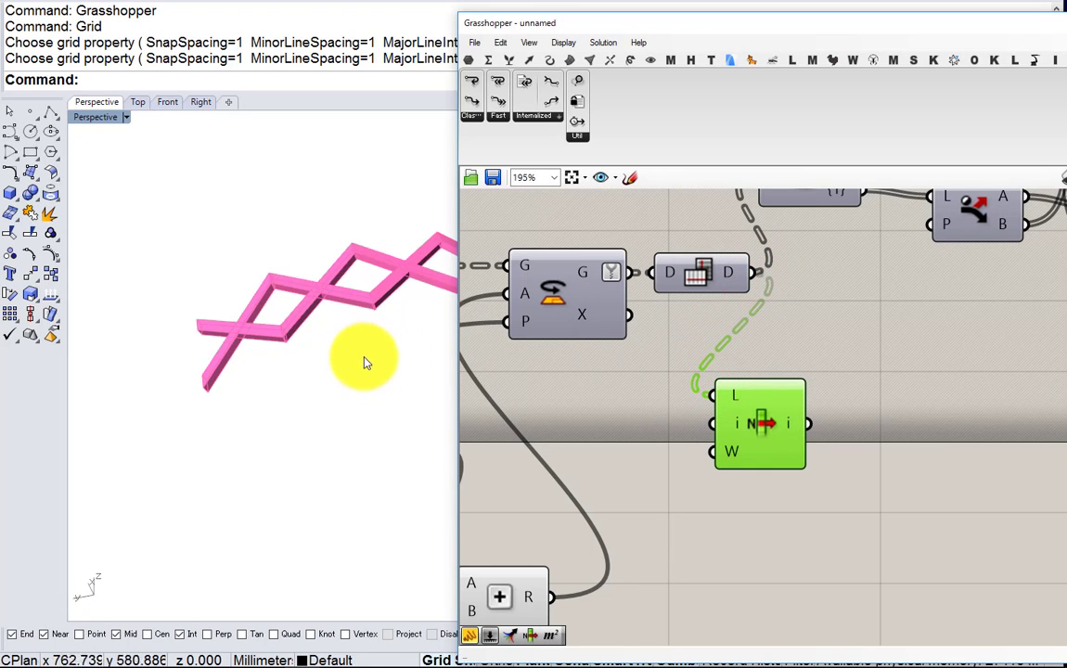
Reverse the List Item's list input and inspect the selected lines at the end of the scissor structure
{"action": "right_click_drag", "start_coordinate": [365, 361], "coordinate": [306, 353]}
{"action": "right_click", "coordinate": [728, 395]}
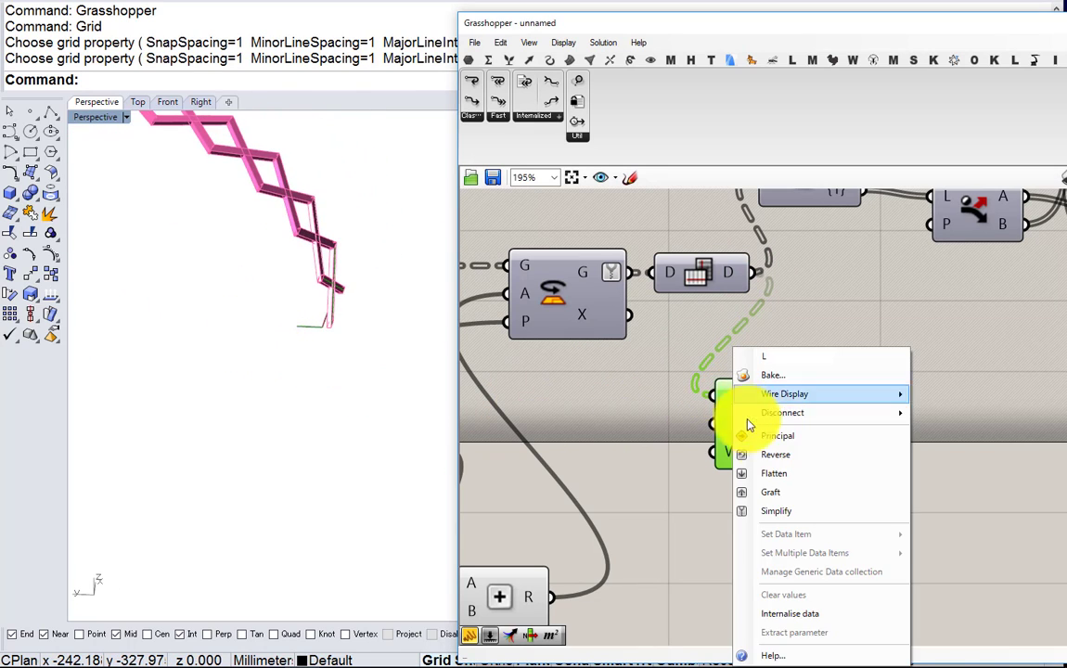
{"action": "left_click", "coordinate": [774, 449]}
{"action": "left_click_drag", "start_coordinate": [745, 400], "coordinate": [744, 431]}
{"action": "right_click_drag", "start_coordinate": [221, 345], "coordinate": [307, 421], "text": "shift"}
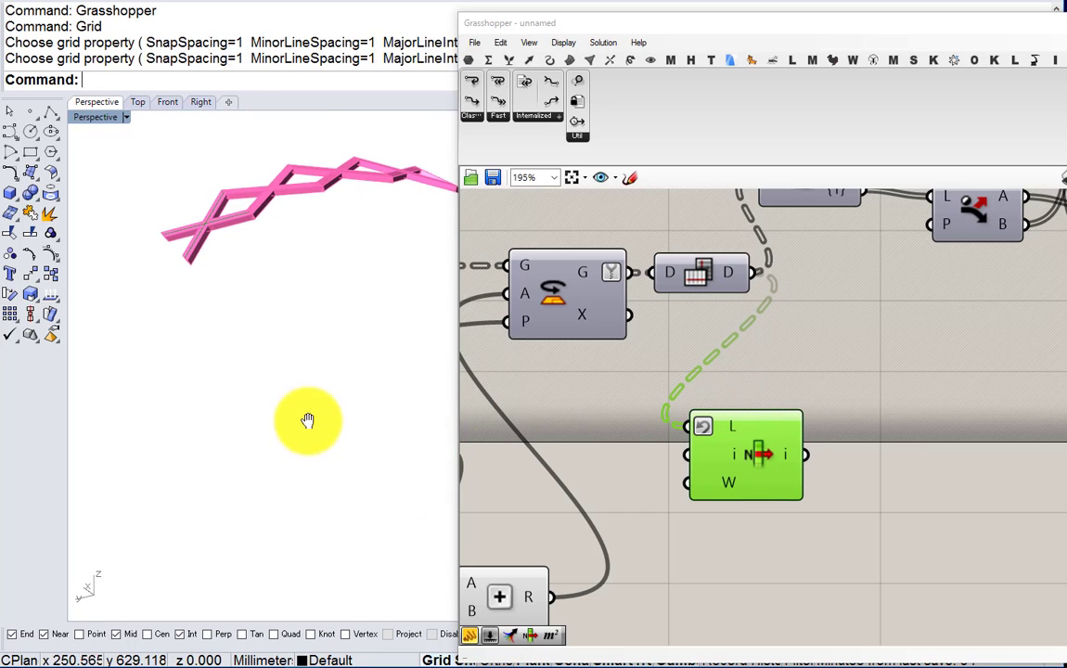
{"action": "left_click", "coordinate": [603, 483]}
{"action": "right_click_drag", "start_coordinate": [798, 525], "coordinate": [607, 501]}
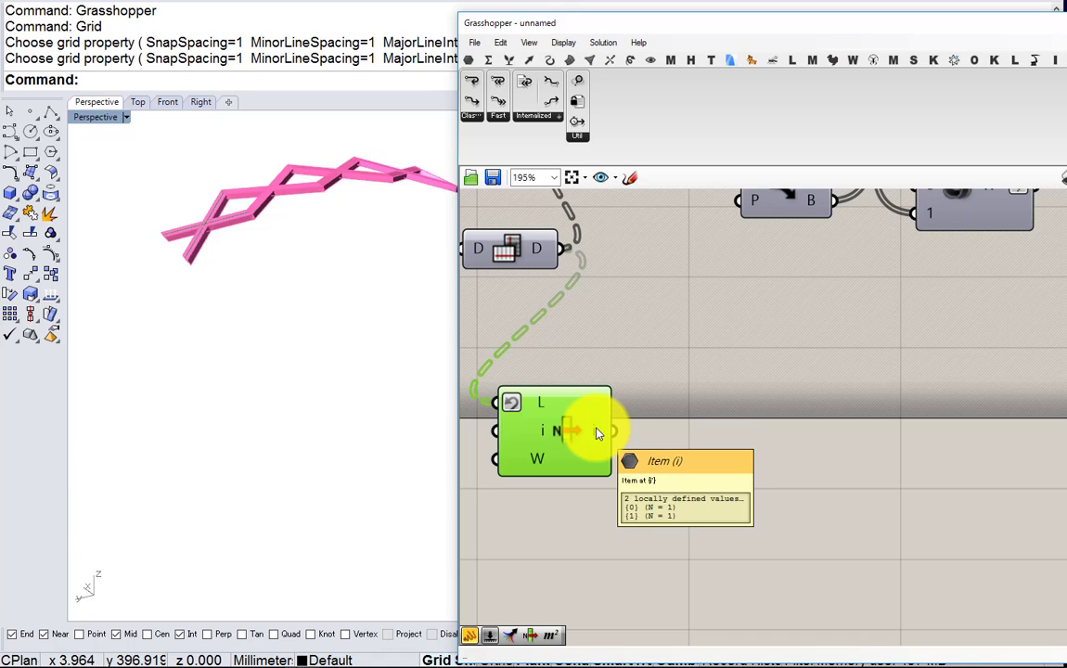
{"action": "right_click_drag", "start_coordinate": [394, 385], "coordinate": [361, 477]}
{"action": "mouse_move", "coordinate": [285, 444]}
{"action": "right_mouse_down"}
{"action": "mouse_move", "coordinate": [343, 418]}
{"action": "mouse_move", "coordinate": [283, 429]}
{"action": "right_mouse_up"}
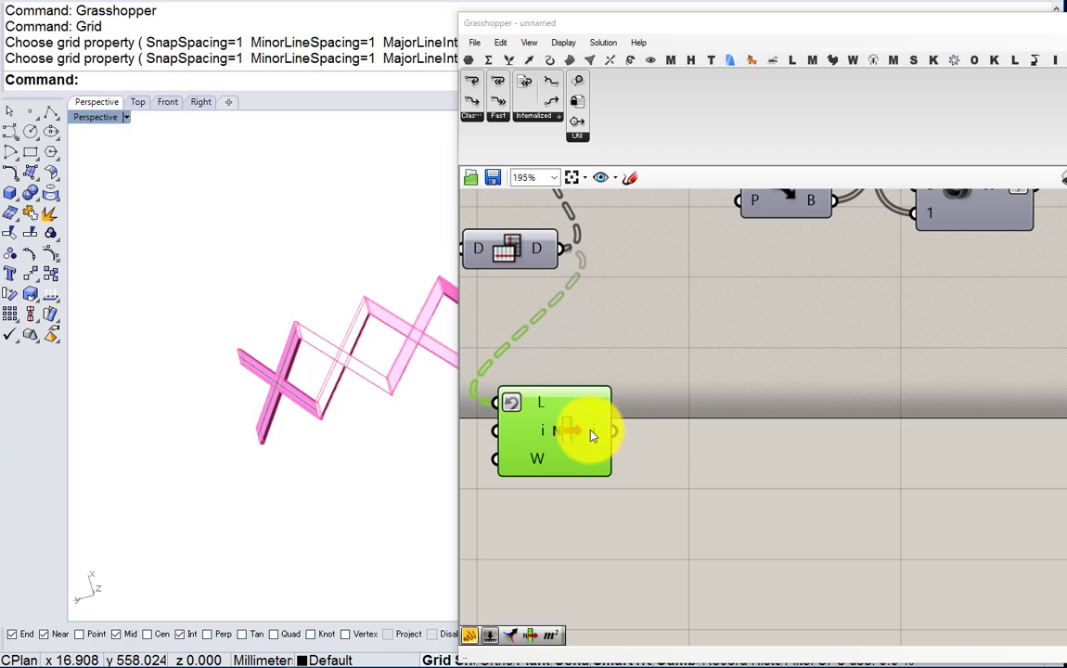
Add an End Points component beside List Item and connect the item output to its curve input
{"action": "left_click", "coordinate": [675, 436]}
{"action": "left_click", "coordinate": [675, 437]}
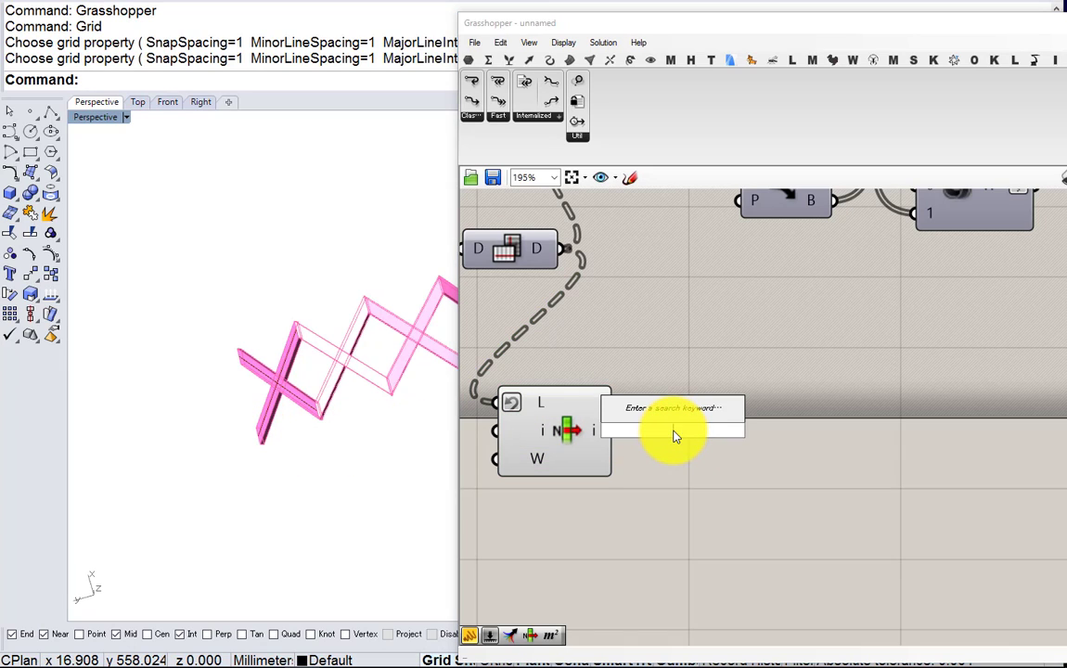
{"action": "type", "text": "end"}
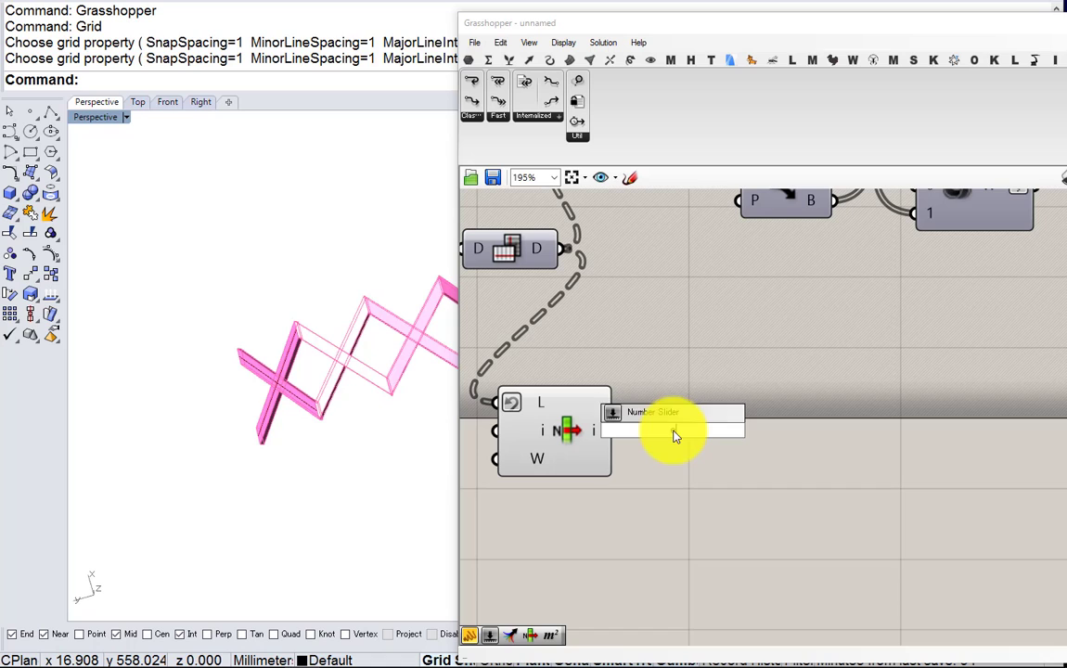
{"action": "left_click", "coordinate": [649, 425]}
{"action": "left_click_drag", "start_coordinate": [647, 429], "coordinate": [704, 441]}
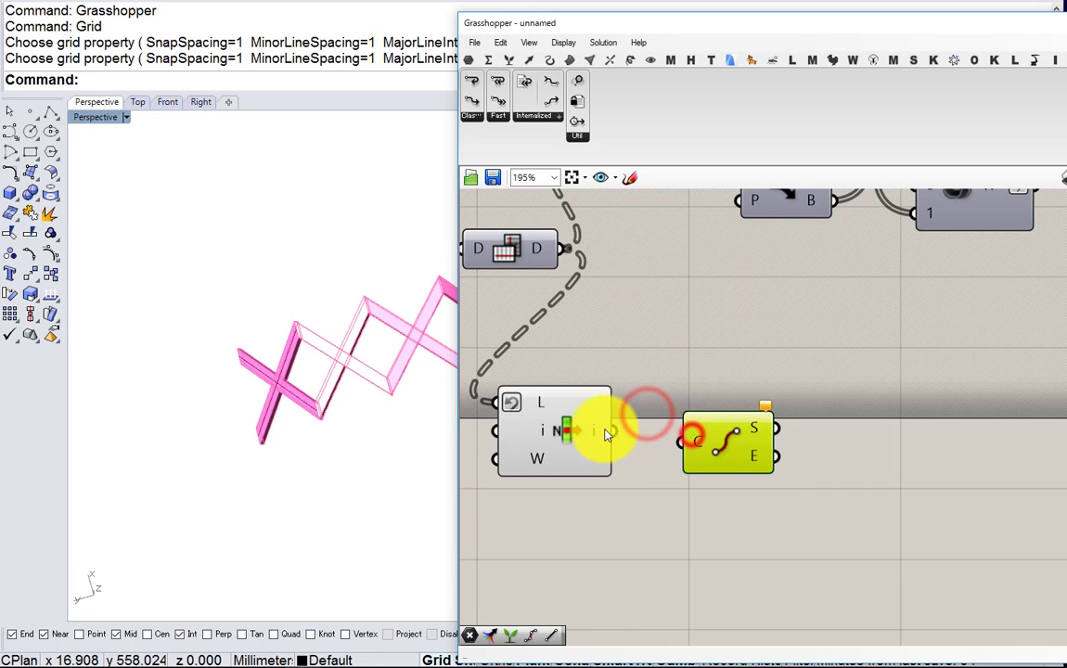
{"action": "left_click", "coordinate": [570, 430]}
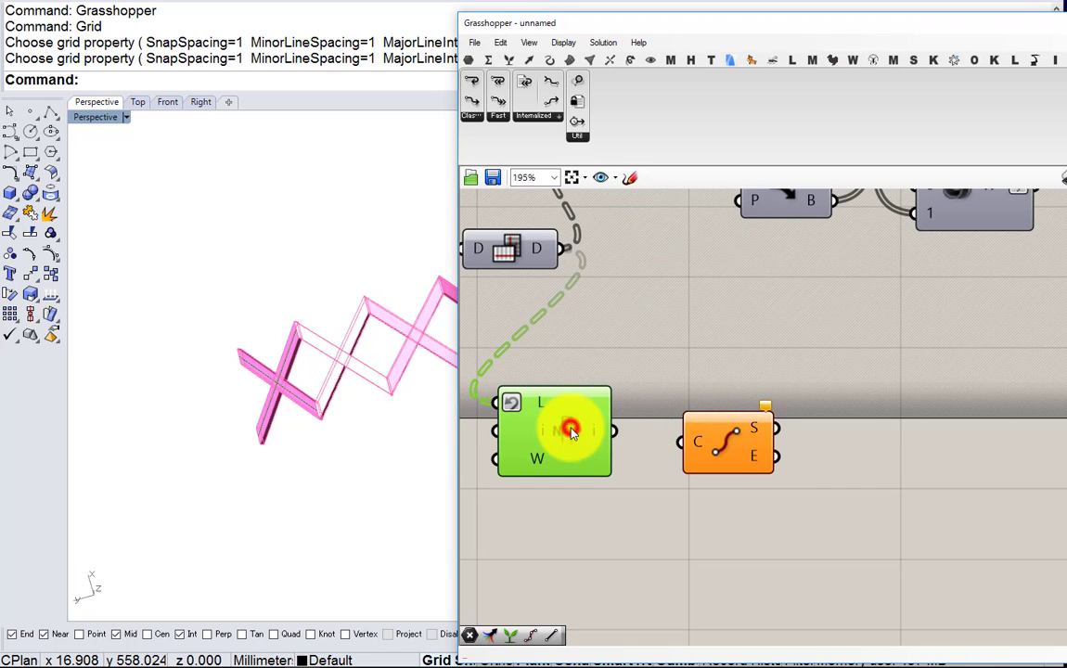
{"action": "left_click_drag", "start_coordinate": [612, 431], "coordinate": [683, 442]}
{"action": "left_click_drag", "start_coordinate": [733, 448], "coordinate": [816, 403]}
Add a Vector 2Pt component and connect the curve start and end points to its A and B inputs
{"action": "double_click", "coordinate": [865, 433]}
{"action": "type", "text": "vec"}
{"action": "left_click", "coordinate": [854, 374]}
{"action": "left_click_drag", "start_coordinate": [752, 444], "coordinate": [817, 430]}
{"action": "left_click_drag", "start_coordinate": [874, 433], "coordinate": [866, 438]}
{"action": "right_click_drag", "start_coordinate": [852, 448], "coordinate": [713, 417]}
{"action": "scroll", "coordinate": [713, 418], "scroll_direction": "down", "scroll_amount": 1}
{"action": "scroll", "coordinate": [733, 436], "scroll_direction": "down", "scroll_amount": 2}
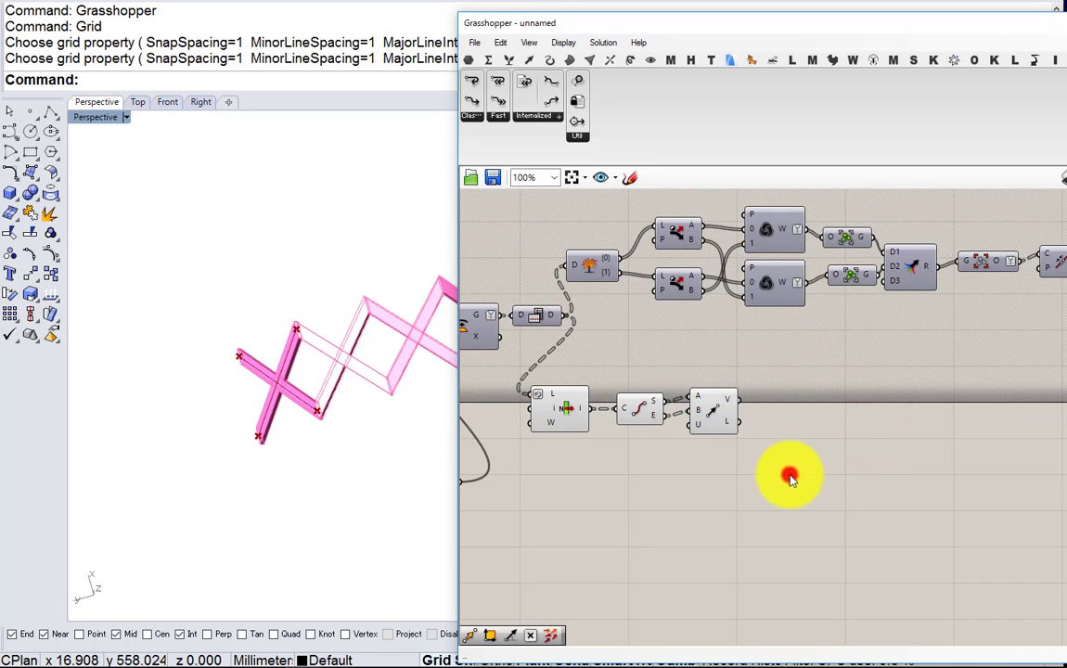
Add an Arc SED component, connecting the curve end points to its start input and the Vector 2Pt vector to its direction input
{"action": "left_click", "coordinate": [789, 470]}
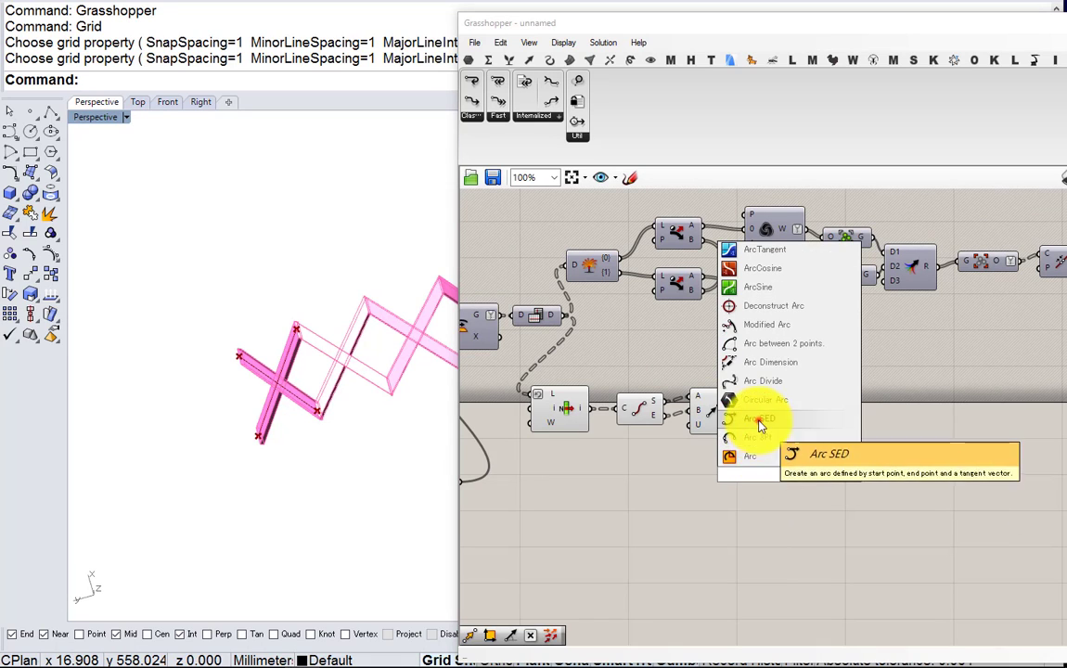
{"action": "left_click", "coordinate": [757, 421]}
{"action": "left_click_drag", "start_coordinate": [712, 416], "coordinate": [706, 420]}
{"action": "left_click_drag", "start_coordinate": [716, 482], "coordinate": [768, 464]}
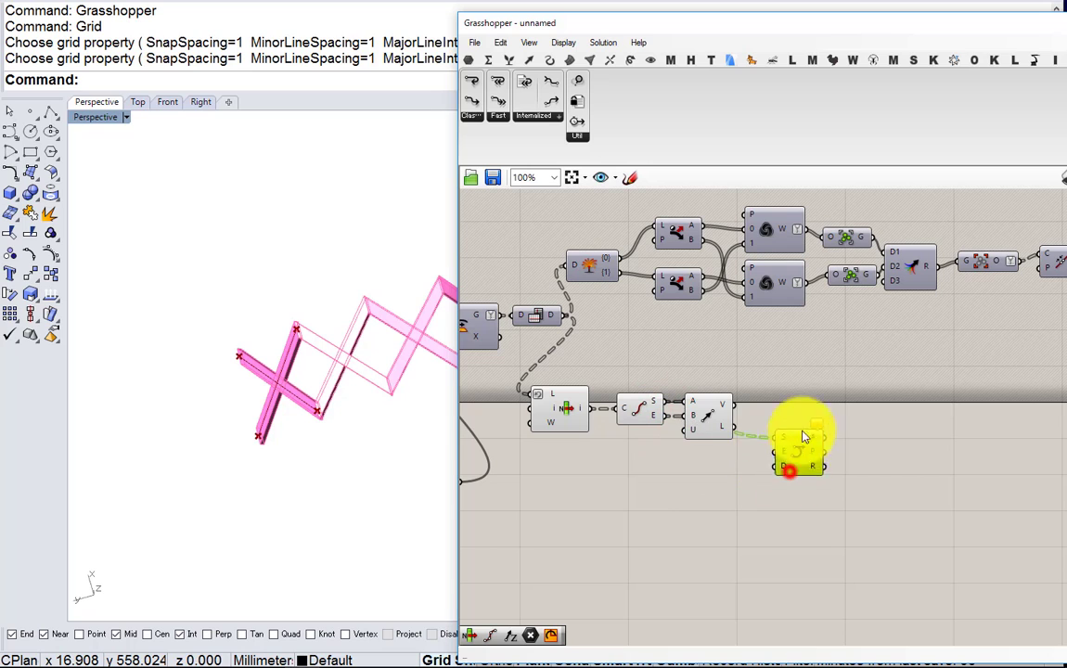
{"action": "scroll", "coordinate": [728, 399], "scroll_direction": "up", "scroll_amount": 4}
{"action": "left_click", "coordinate": [706, 419]}
{"action": "left_click_drag", "start_coordinate": [718, 451], "coordinate": [722, 463]}
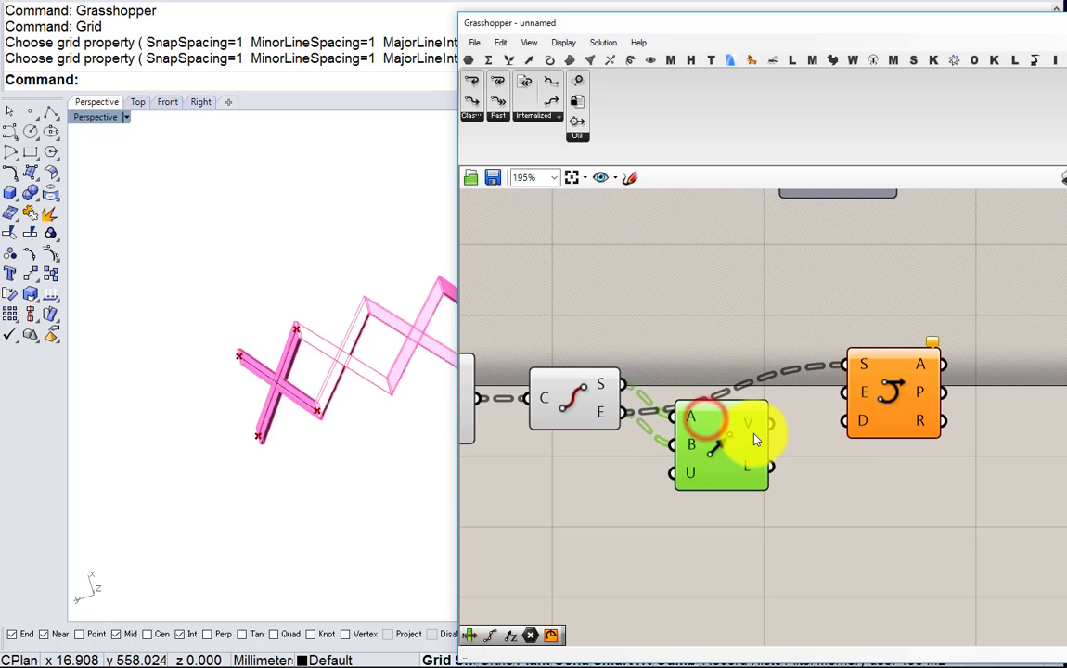
{"action": "left_click_drag", "start_coordinate": [781, 422], "coordinate": [865, 423]}
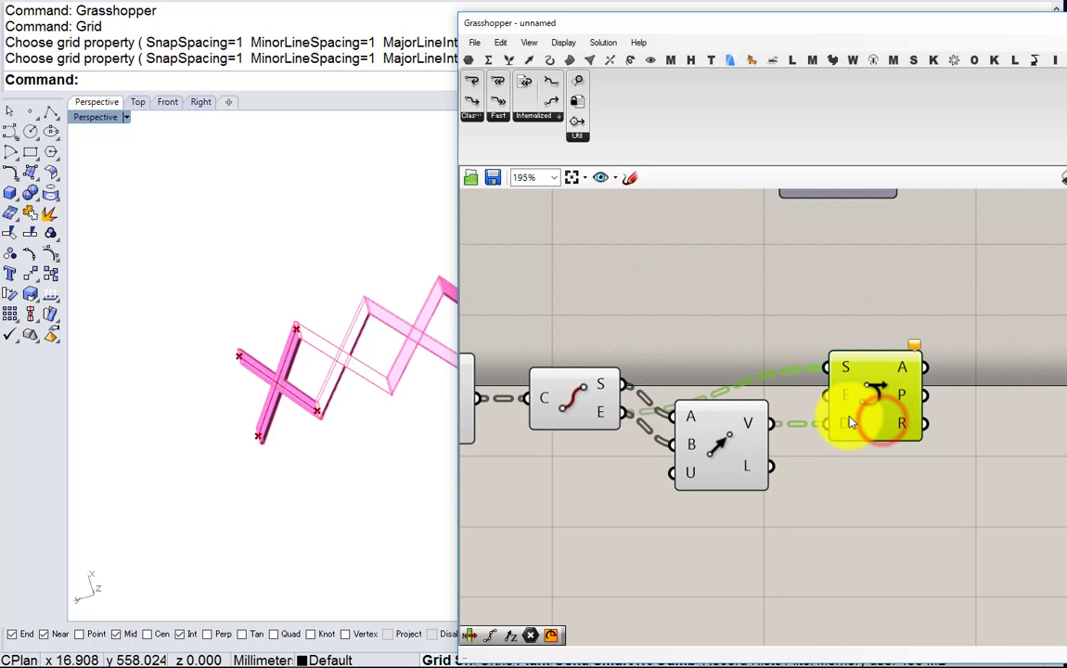
Examine the Arc SED inputs and the previewed end points of the scissor's end members
{"action": "mouse_move", "coordinate": [850, 422]}
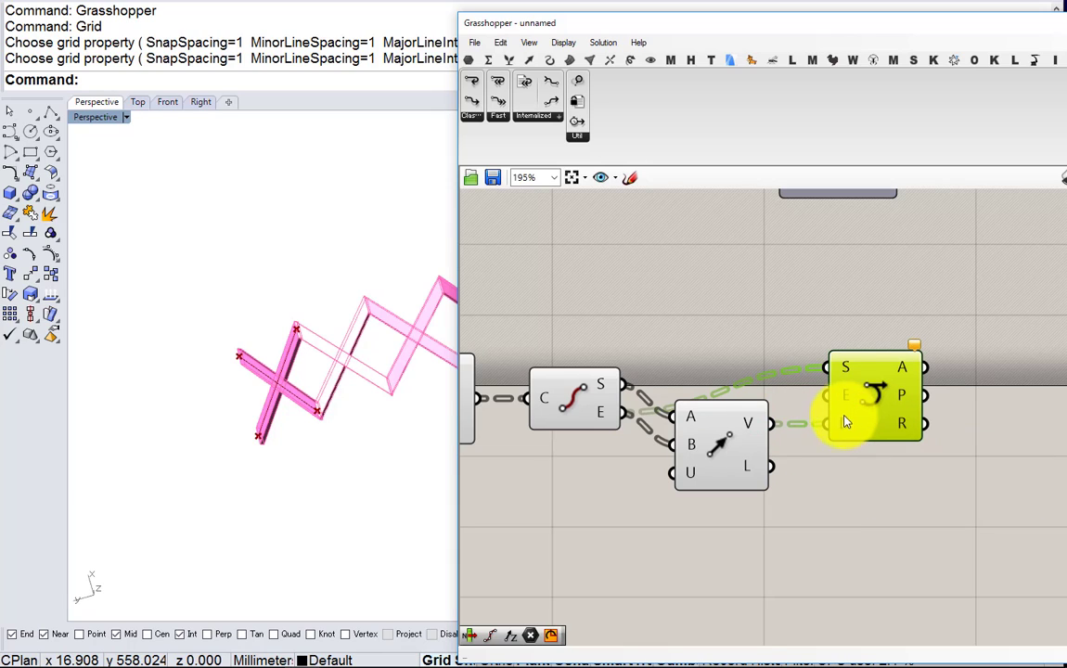
{"action": "mouse_move", "coordinate": [844, 399]}
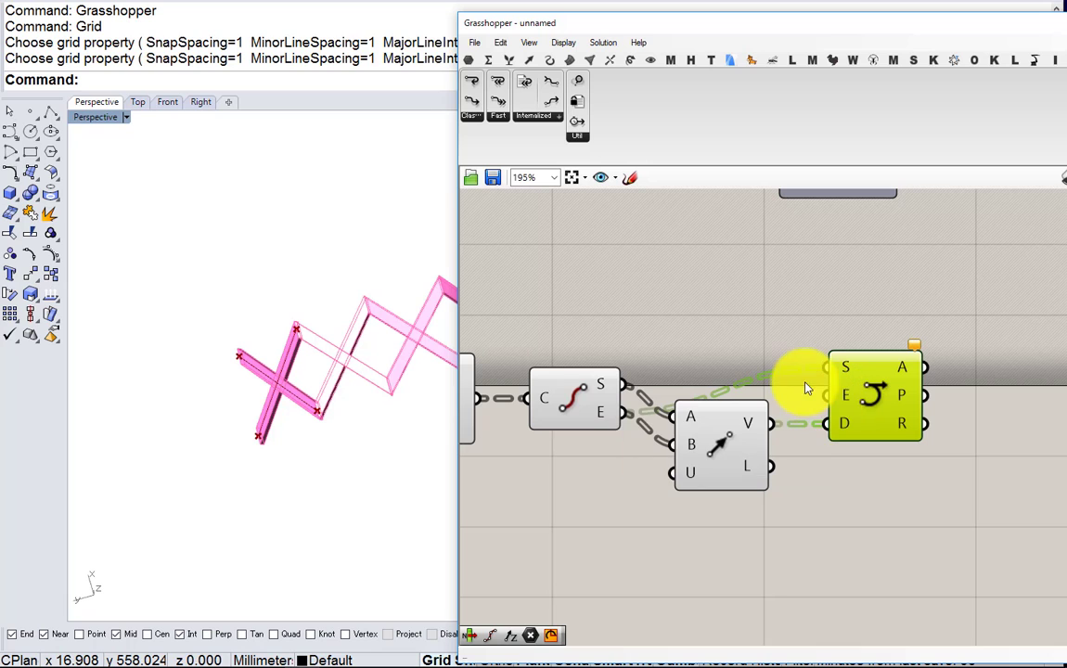
{"action": "right_click_drag", "start_coordinate": [631, 401], "coordinate": [701, 382]}
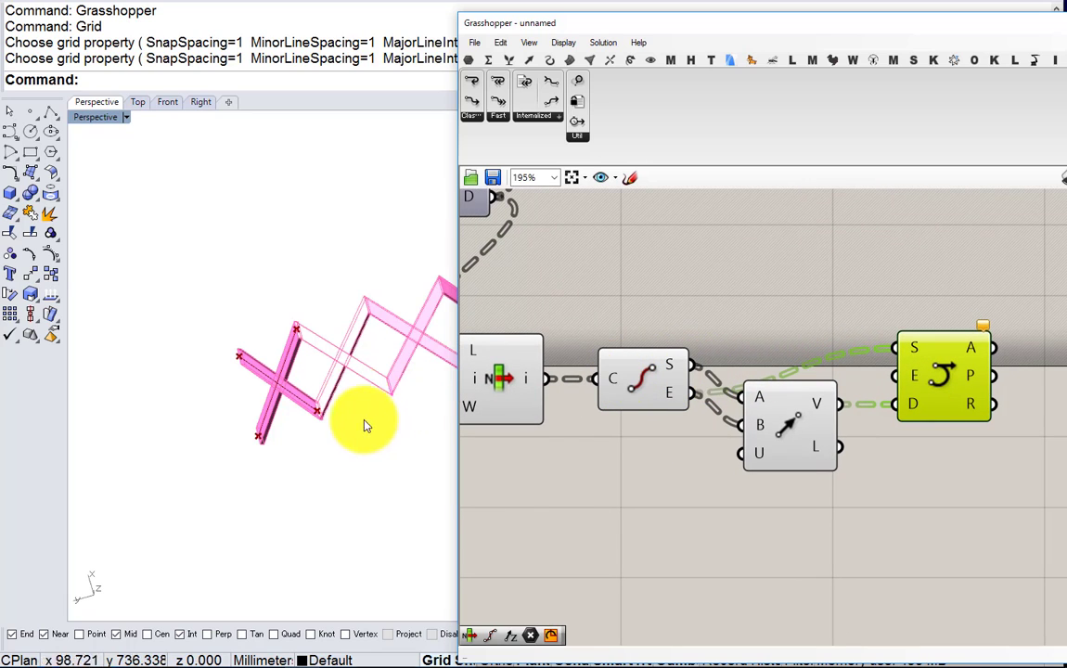
{"action": "right_click_drag", "start_coordinate": [364, 424], "coordinate": [353, 376]}
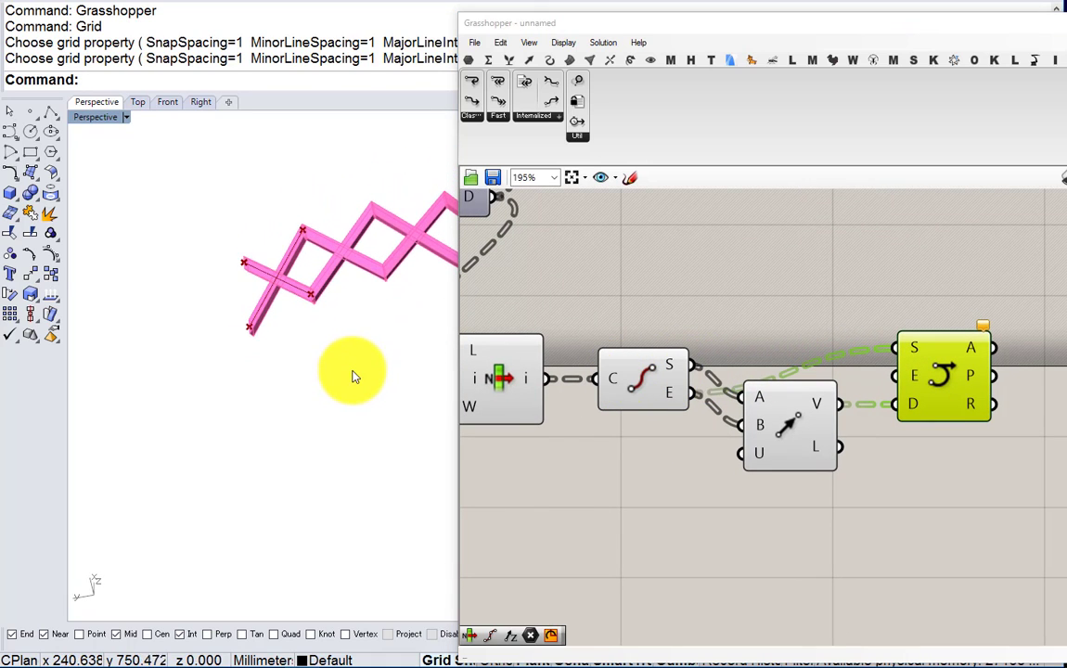
{"action": "left_click", "coordinate": [657, 382]}
{"action": "right_click_drag", "start_coordinate": [657, 381], "coordinate": [684, 394]}
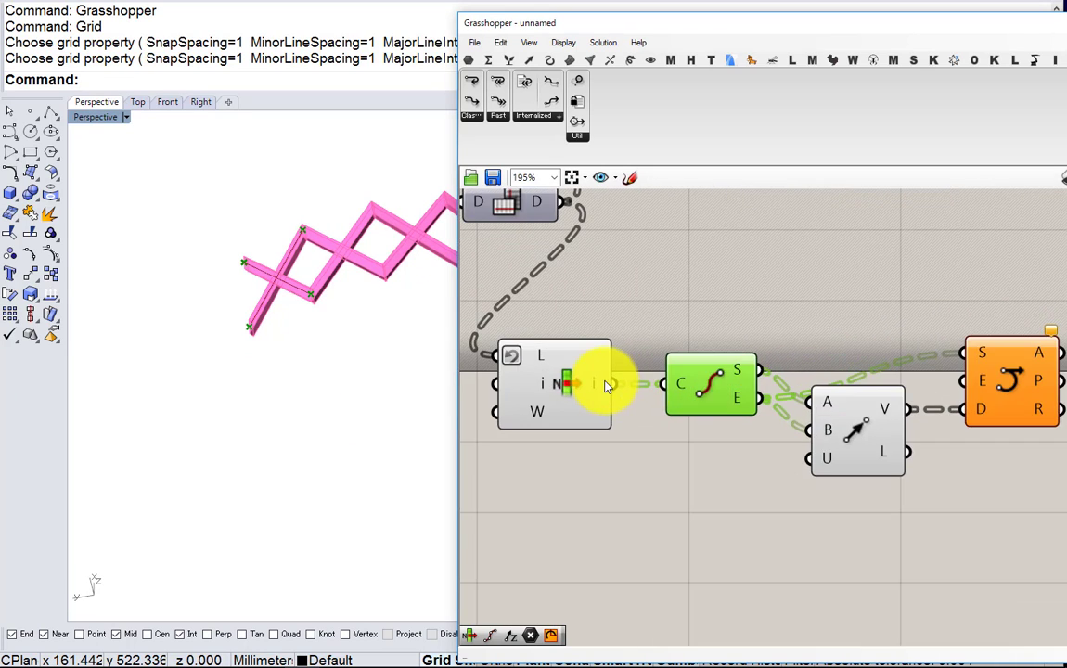
{"action": "mouse_move", "coordinate": [605, 385]}
Move the Vector 2Pt and Arc SED components together slightly below End Points and inspect the curve start point output
{"action": "scroll", "coordinate": [606, 383], "scroll_direction": "down", "scroll_amount": 1}
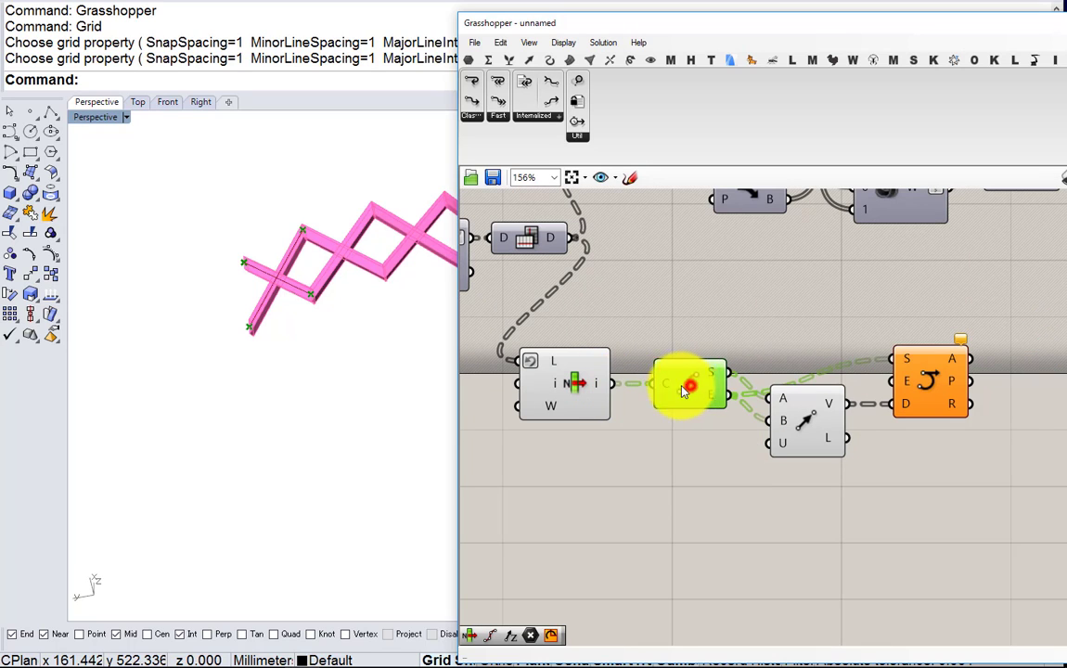
{"action": "right_click_drag", "start_coordinate": [691, 386], "coordinate": [614, 386]}
{"action": "scroll", "coordinate": [620, 387], "scroll_direction": "down", "scroll_amount": 1}
{"action": "left_click_drag", "start_coordinate": [821, 457], "coordinate": [710, 390]}
{"action": "scroll", "coordinate": [643, 374], "scroll_direction": "up", "scroll_amount": 5}
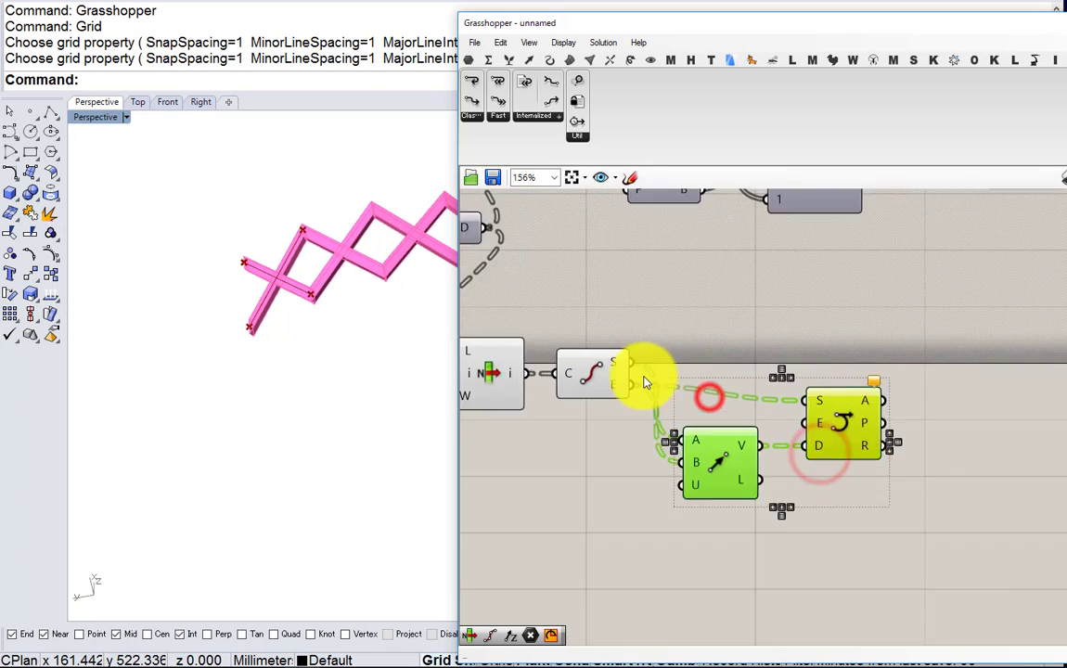
{"action": "mouse_move", "coordinate": [619, 367]}
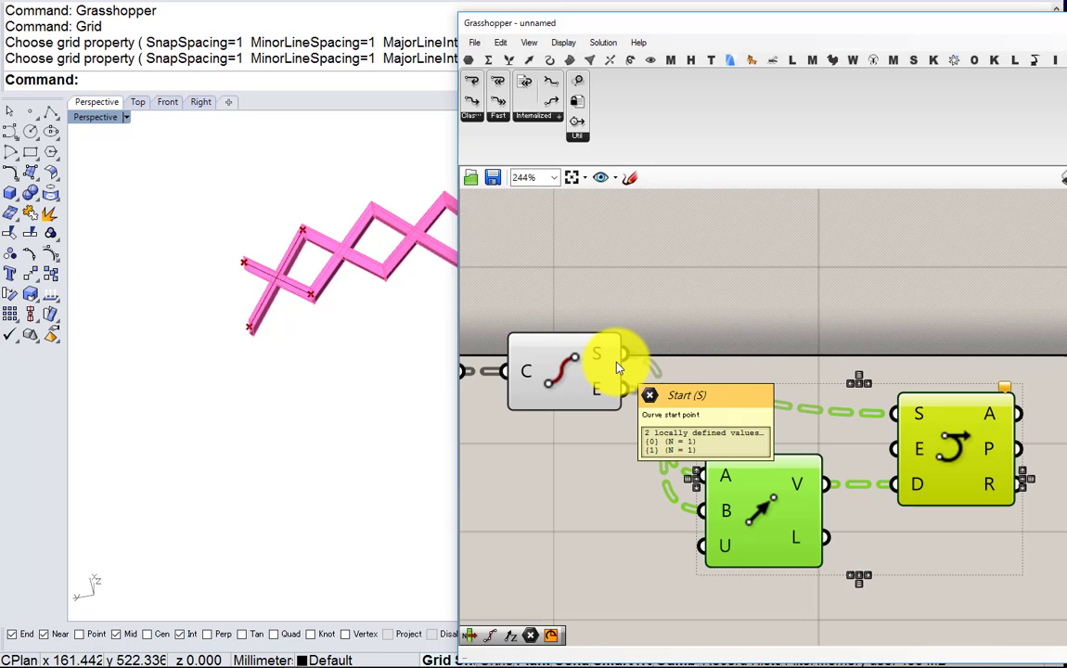
Move the List Item, End Points, Vector 2Pt and Arc SED components together lower on the canvas, clear of the components above
{"action": "right_click_drag", "start_coordinate": [470, 355], "coordinate": [569, 364]}
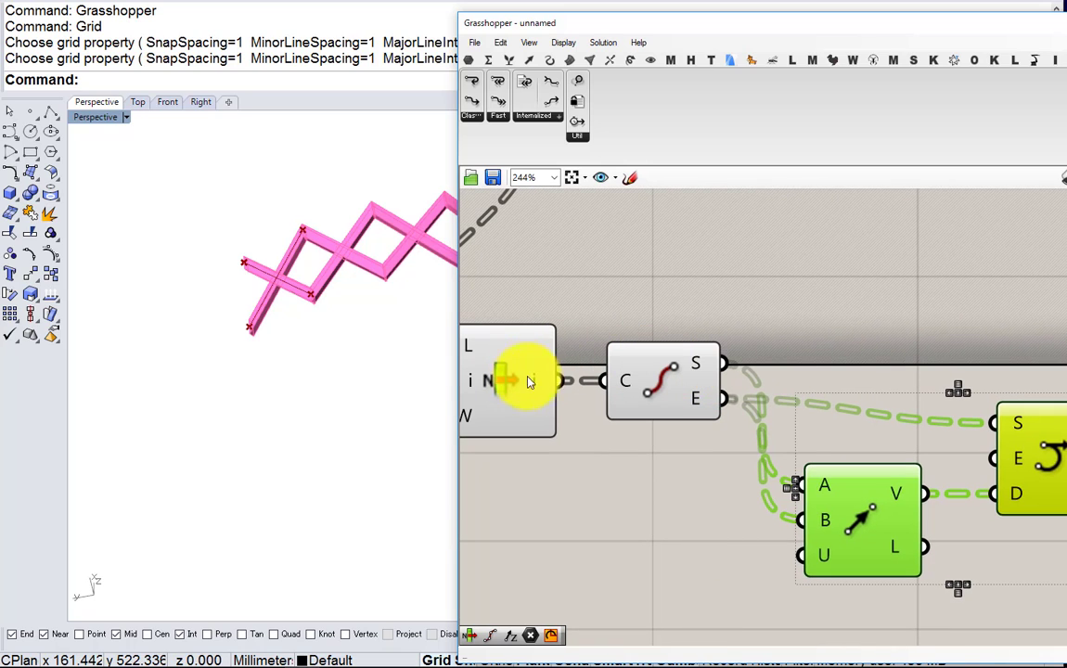
{"action": "mouse_move", "coordinate": [704, 362]}
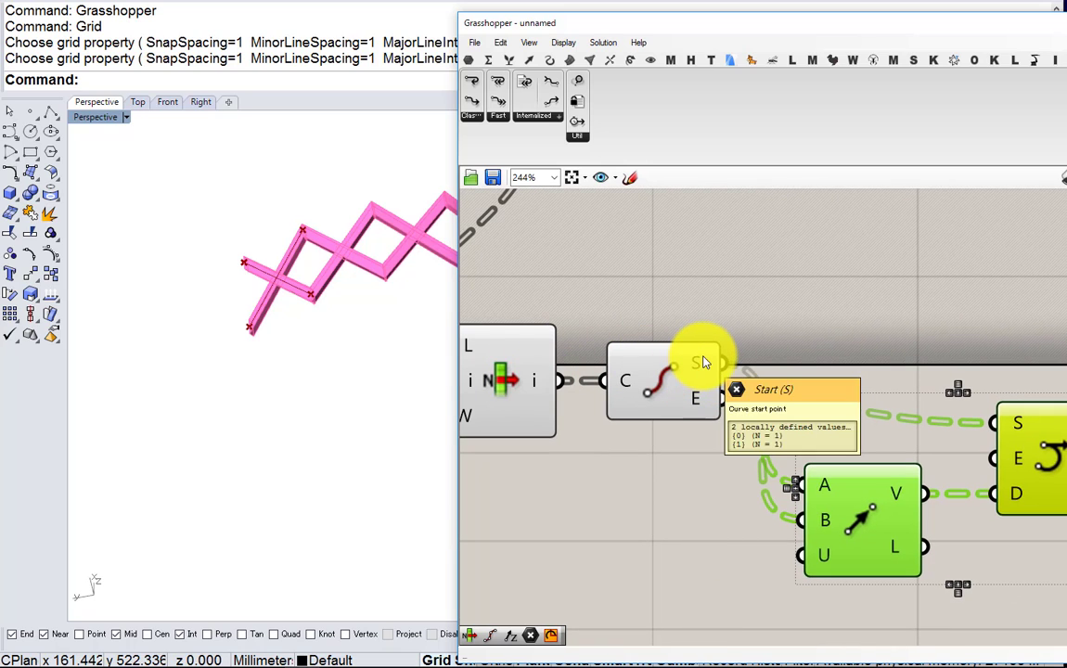
{"action": "double_click", "coordinate": [795, 326]}
{"action": "left_click", "coordinate": [628, 322]}
{"action": "scroll", "coordinate": [628, 322], "scroll_direction": "down", "scroll_amount": 5}
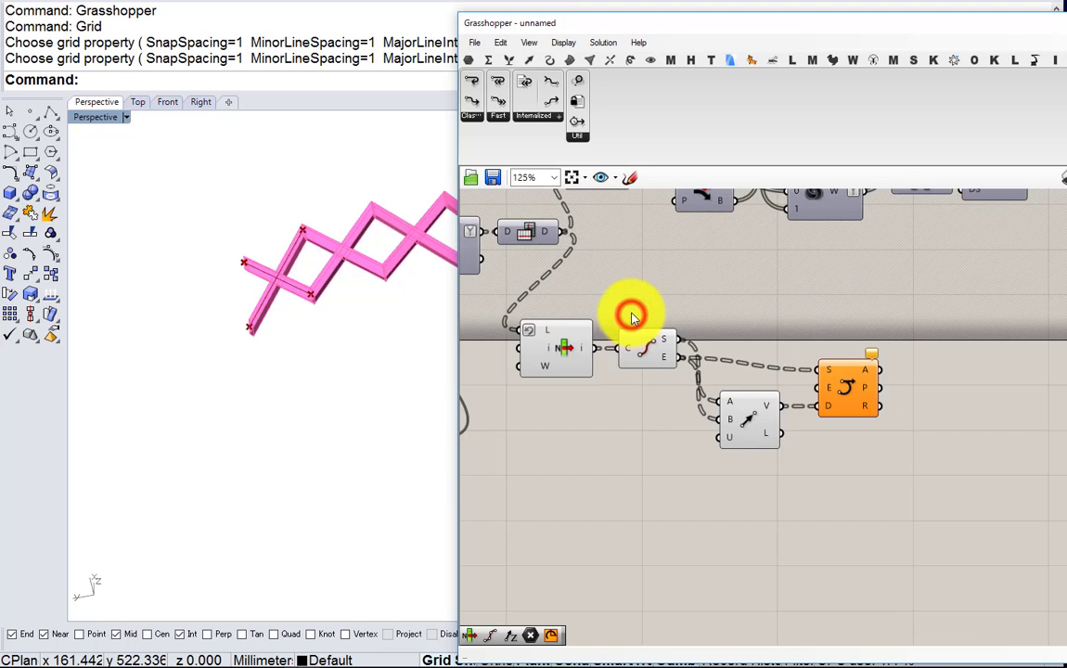
{"action": "left_click", "coordinate": [550, 411]}
{"action": "left_click_drag", "start_coordinate": [863, 536], "coordinate": [530, 374]}
{"action": "left_click_drag", "start_coordinate": [569, 408], "coordinate": [616, 469]}
{"action": "left_click", "coordinate": [603, 420]}
{"action": "scroll", "coordinate": [603, 422], "scroll_direction": "up", "scroll_amount": 3}
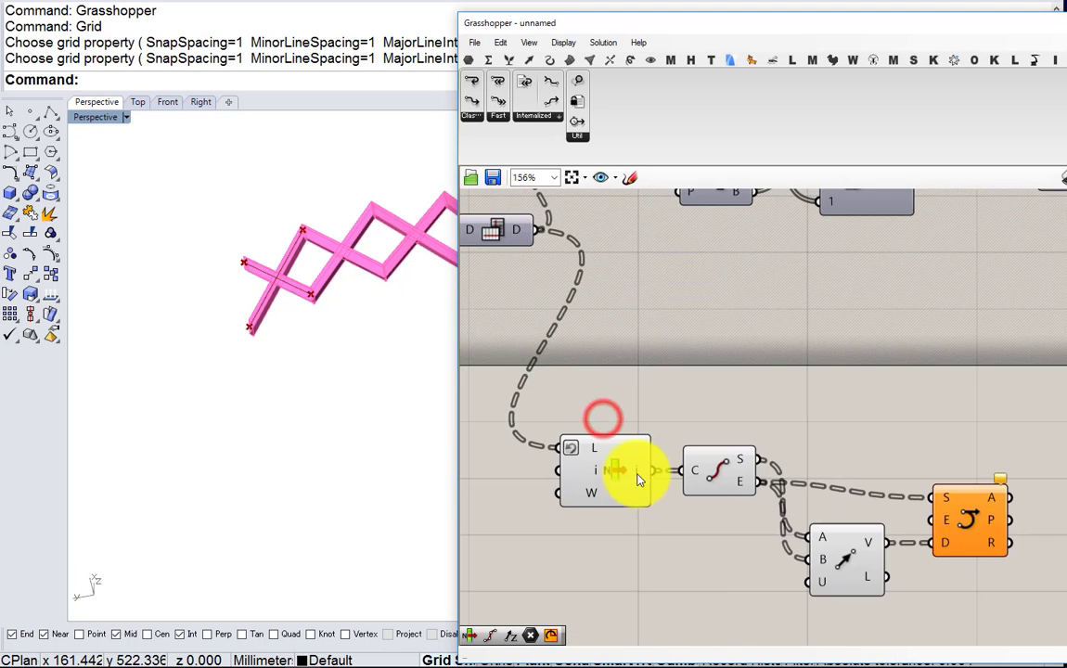
Add two Flatten Tree components above End Points, feeding one with the curve start points and the other with the end points
{"action": "left_click", "coordinate": [729, 470]}
{"action": "right_click_drag", "start_coordinate": [731, 470], "coordinate": [649, 467]}
{"action": "scroll", "coordinate": [650, 464], "scroll_direction": "up", "scroll_amount": 1}
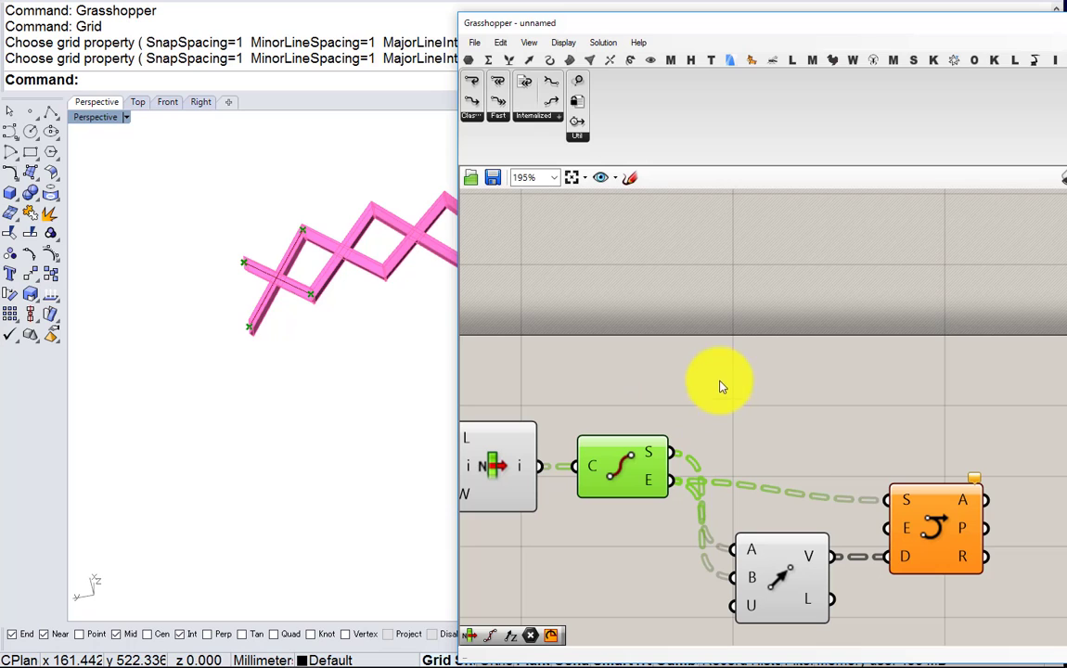
{"action": "double_click", "coordinate": [714, 347]}
{"action": "type", "text": "fla"}
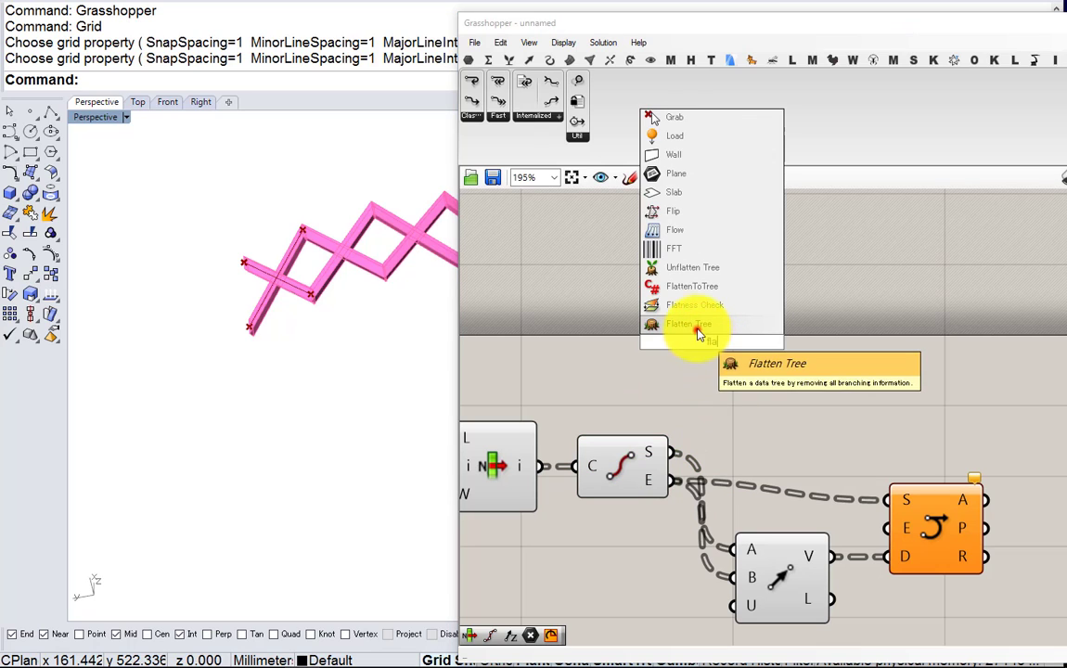
{"action": "left_click", "coordinate": [698, 331]}
{"action": "left_click_drag", "start_coordinate": [668, 452], "coordinate": [741, 364]}
{"action": "key", "text": "ctrl+c"}
{"action": "key", "text": "ctrl+v"}
{"action": "left_click_drag", "start_coordinate": [664, 484], "coordinate": [724, 355]}
{"action": "left_click", "coordinate": [751, 358]}
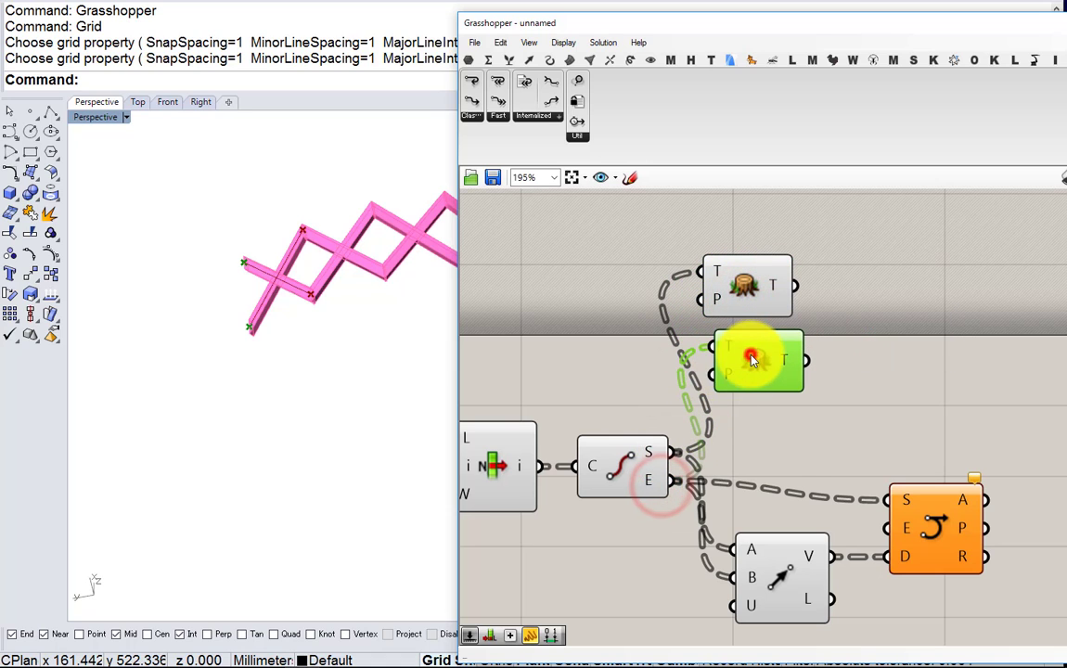
Add a PolyLine component for each Flatten Tree, connect each flattened list to its vertices input, and shift the four components together
{"action": "right_click_drag", "start_coordinate": [877, 317], "coordinate": [791, 341]}
{"action": "double_click", "coordinate": [799, 324]}
{"action": "type", "text": "polyline"}
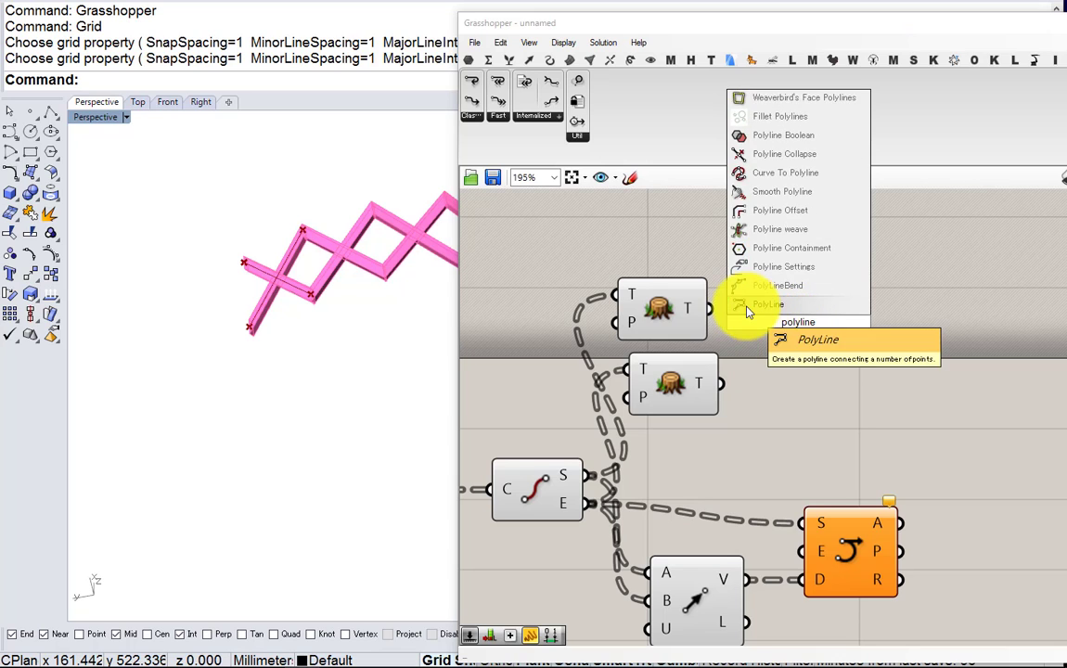
{"action": "left_click", "coordinate": [748, 313]}
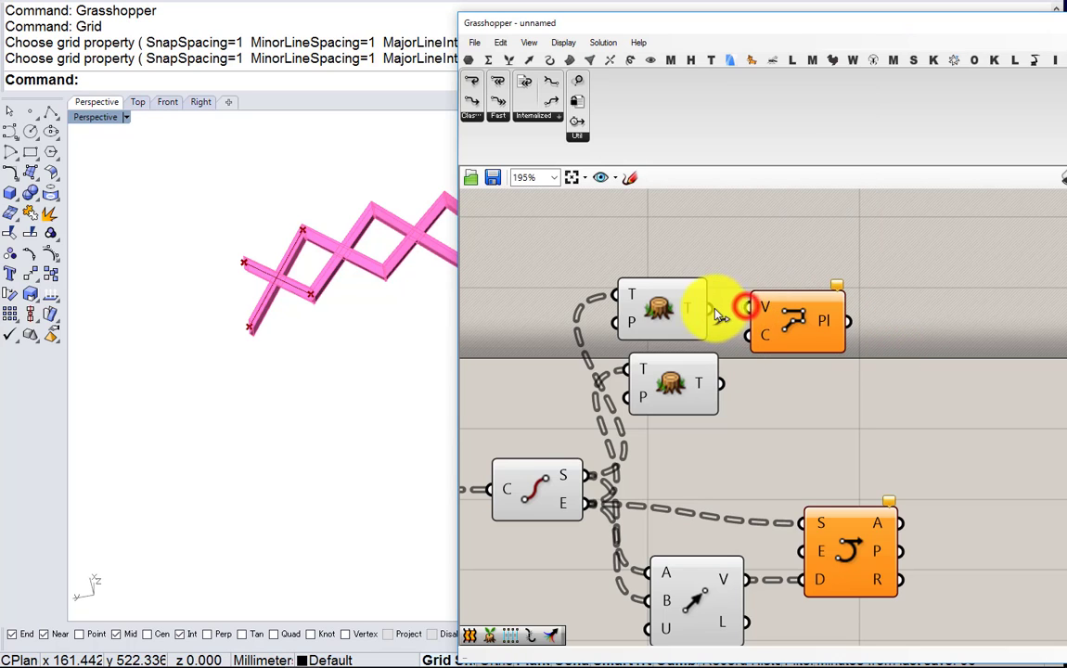
{"action": "left_click_drag", "start_coordinate": [710, 308], "coordinate": [751, 304]}
{"action": "left_click_drag", "start_coordinate": [805, 327], "coordinate": [811, 403], "text": "alt"}
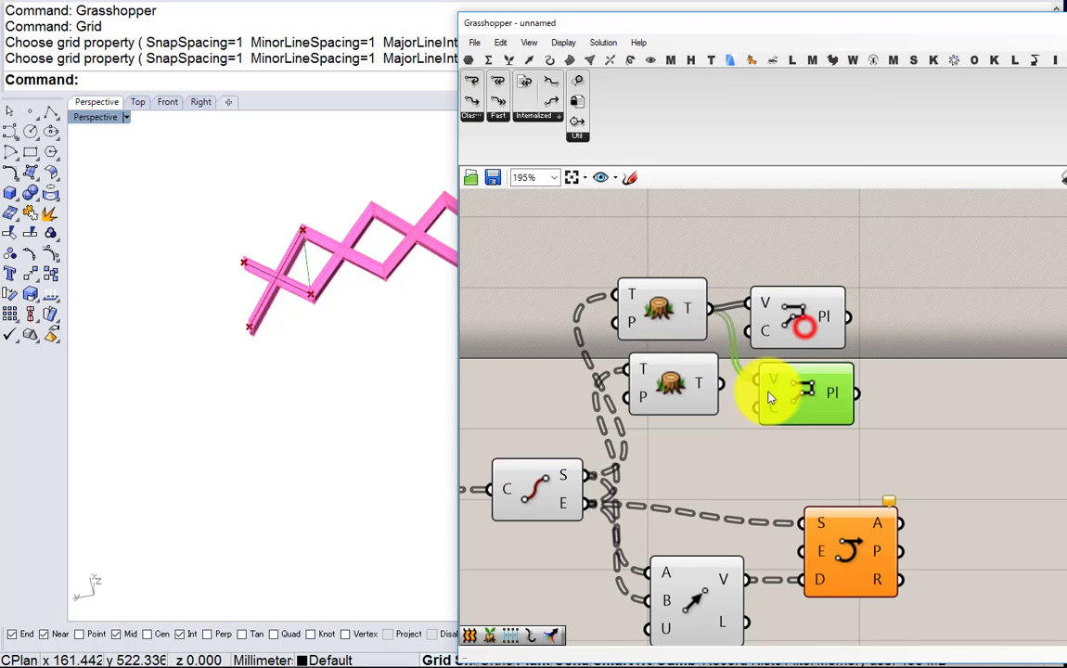
{"action": "left_click_drag", "start_coordinate": [719, 381], "coordinate": [591, 260]}
{"action": "left_click", "coordinate": [855, 447]}
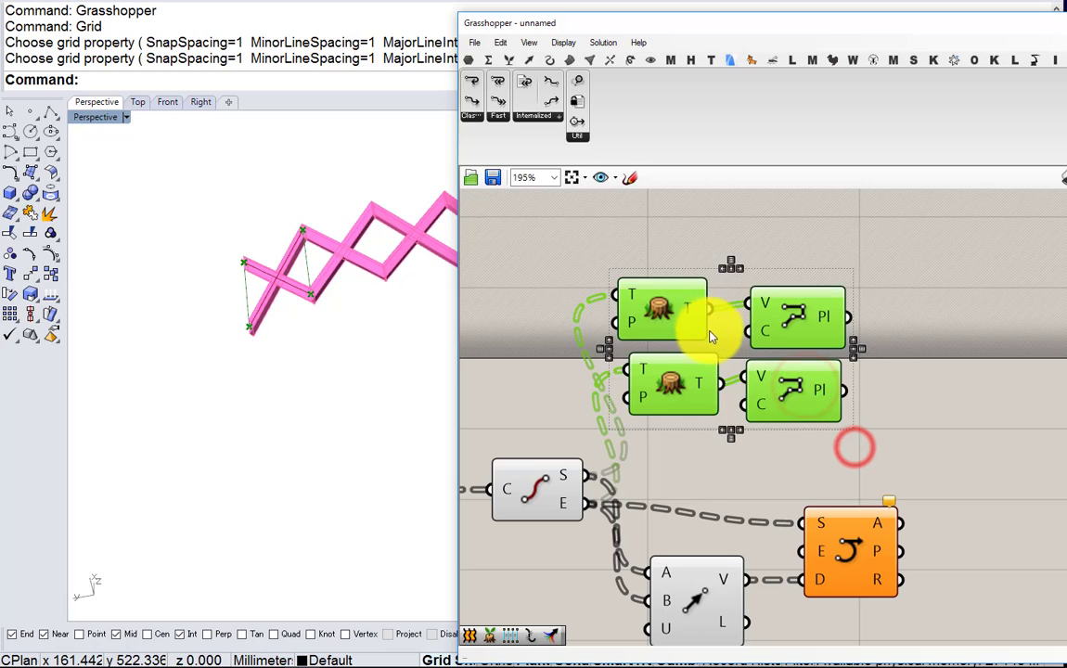
{"action": "left_click_drag", "start_coordinate": [663, 308], "coordinate": [585, 268]}
{"action": "left_click", "coordinate": [825, 314]}
Add an Evaluate Length component and connect the start-point polyline to its curve input
{"action": "double_click", "coordinate": [826, 317]}
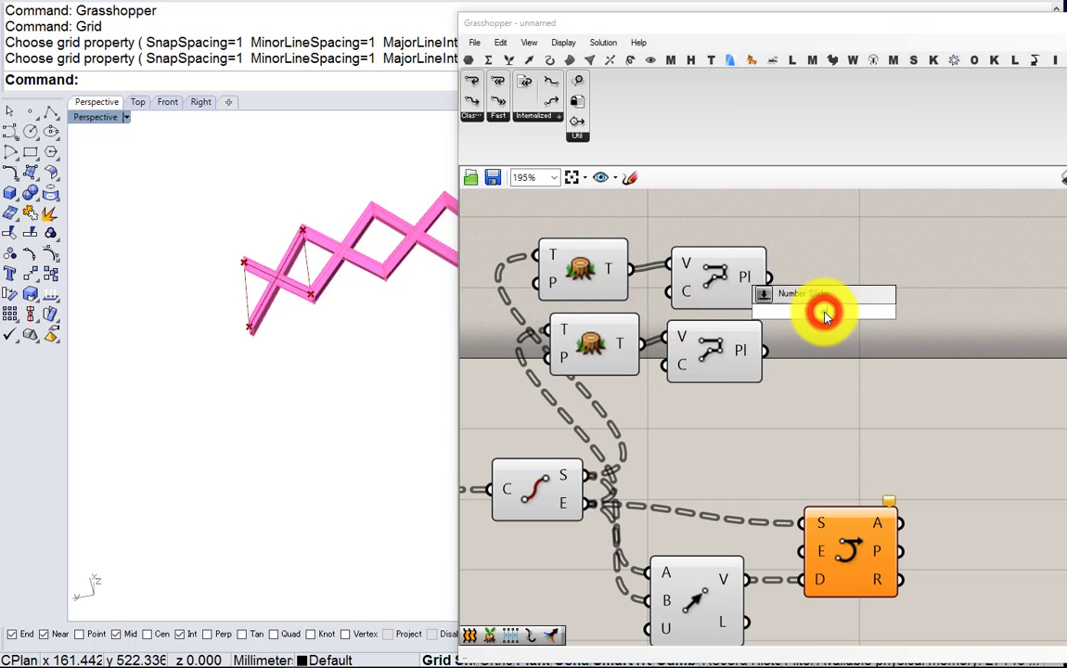
{"action": "type", "text": "eval"}
{"action": "left_click", "coordinate": [810, 253]}
{"action": "left_click_drag", "start_coordinate": [765, 275], "coordinate": [778, 282]}
{"action": "left_click_drag", "start_coordinate": [819, 299], "coordinate": [881, 295]}
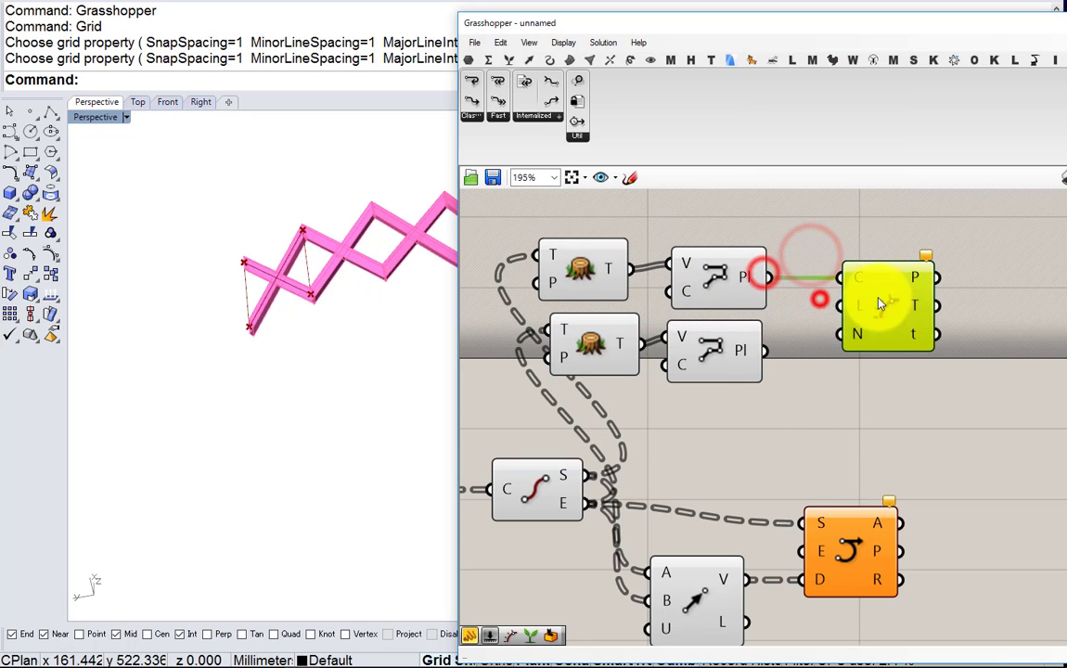
Space the two polyline rows apart and place a panel with 0.5 between them, connected to Evaluate Length's length input
{"action": "left_click_drag", "start_coordinate": [745, 404], "coordinate": [615, 379]}
{"action": "double_click", "coordinate": [740, 347]}
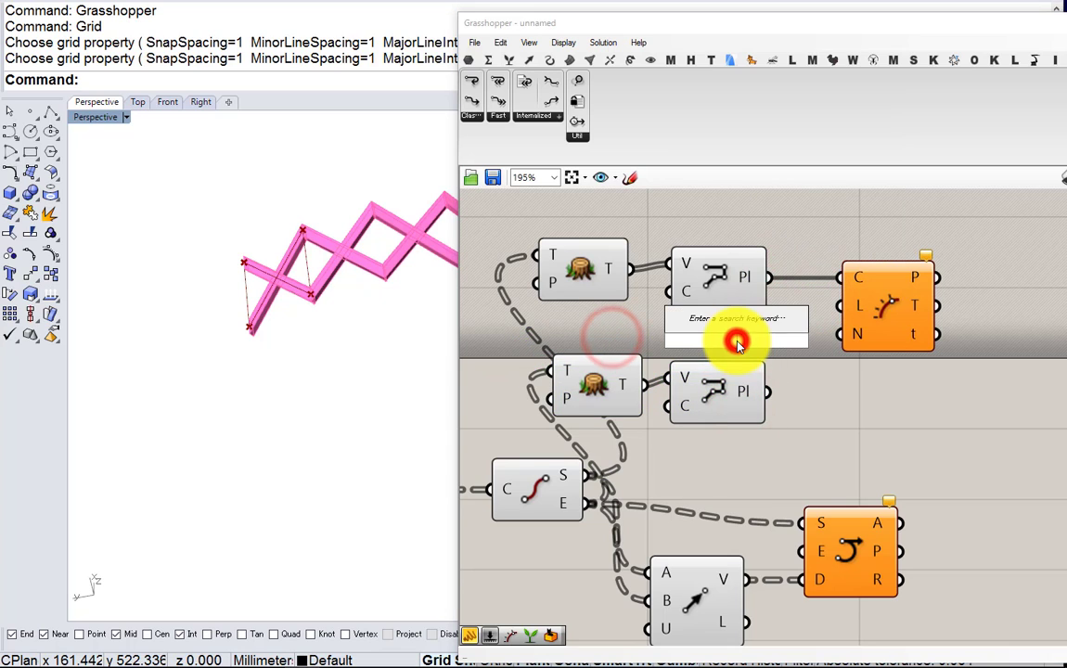
{"action": "type", "text": "panel"}
{"action": "left_click", "coordinate": [740, 347]}
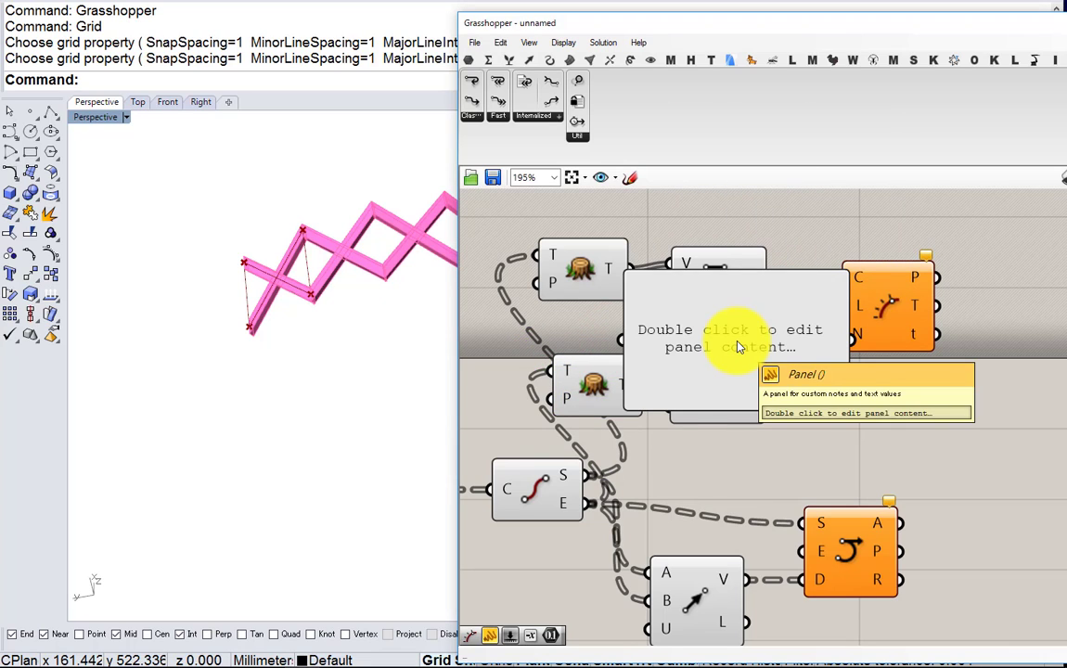
{"action": "double_click", "coordinate": [740, 347]}
{"action": "type", "text": "0.5"}
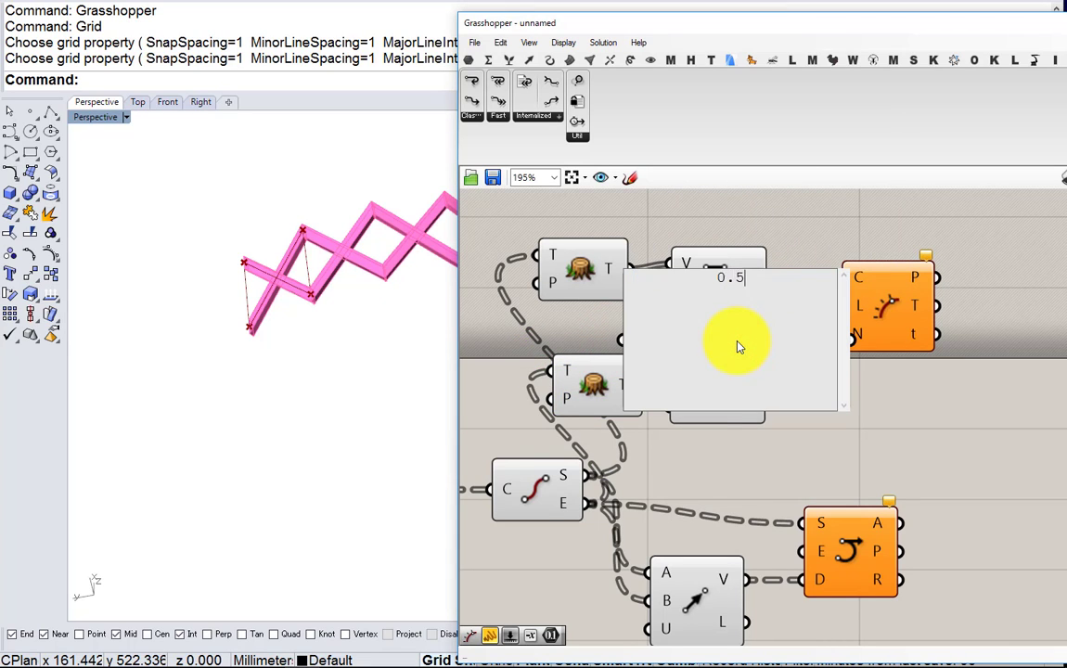
{"action": "left_click", "coordinate": [825, 432]}
{"action": "left_click_drag", "start_coordinate": [854, 416], "coordinate": [840, 306]}
{"action": "left_click_drag", "start_coordinate": [723, 336], "coordinate": [736, 333]}
Duplicate Evaluate Length with its 0.5 length input and connect the end-point polyline to the copy's curve input
{"action": "left_click_drag", "start_coordinate": [884, 310], "coordinate": [902, 381]}
{"action": "key", "text": "ctrl+c"}
{"action": "key", "text": "ctrl+v"}
{"action": "left_click_drag", "start_coordinate": [769, 389], "coordinate": [856, 358]}
{"action": "left_click_drag", "start_coordinate": [896, 377], "coordinate": [882, 376]}
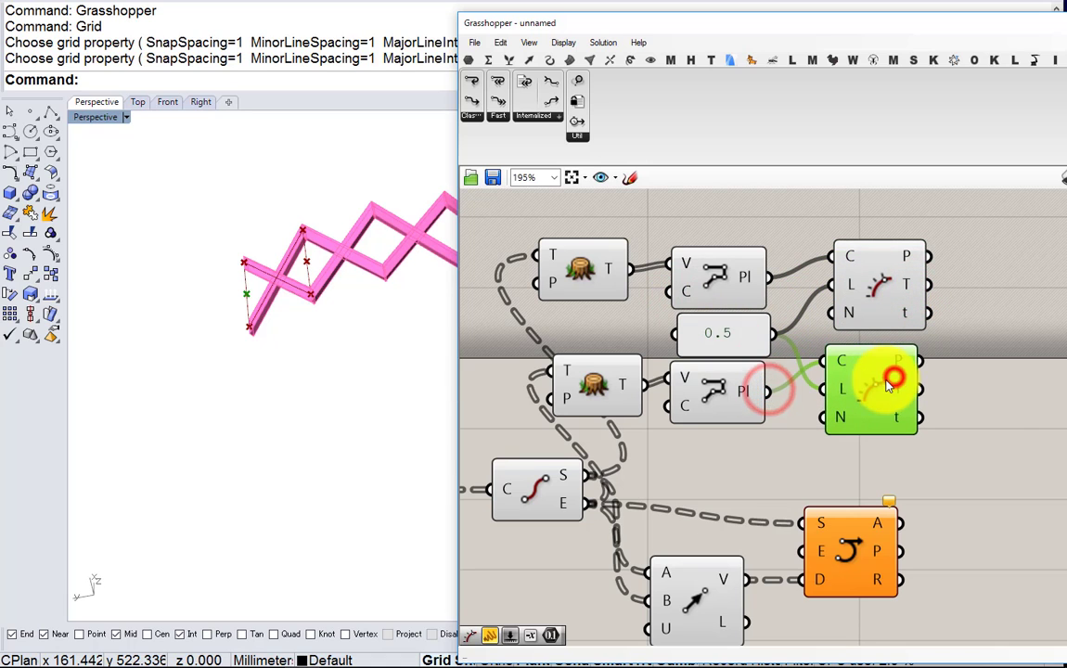
Add a Vector 2Pt component and connect the start-side and end-side Evaluate Length points to its A and B inputs
{"action": "right_click_drag", "start_coordinate": [891, 382], "coordinate": [778, 386]}
{"action": "left_click", "coordinate": [779, 314]}
{"action": "right_click_drag", "start_coordinate": [944, 337], "coordinate": [835, 339]}
{"action": "double_click", "coordinate": [835, 345]}
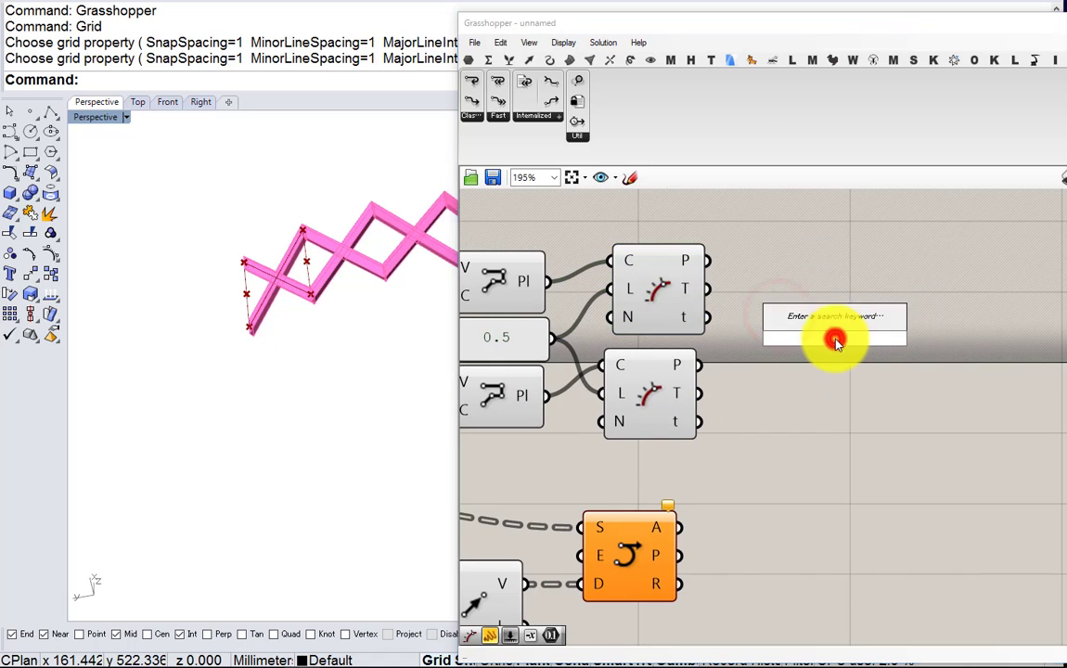
{"action": "type", "text": "vector"}
{"action": "left_click", "coordinate": [800, 280]}
{"action": "left_click_drag", "start_coordinate": [697, 289], "coordinate": [784, 310]}
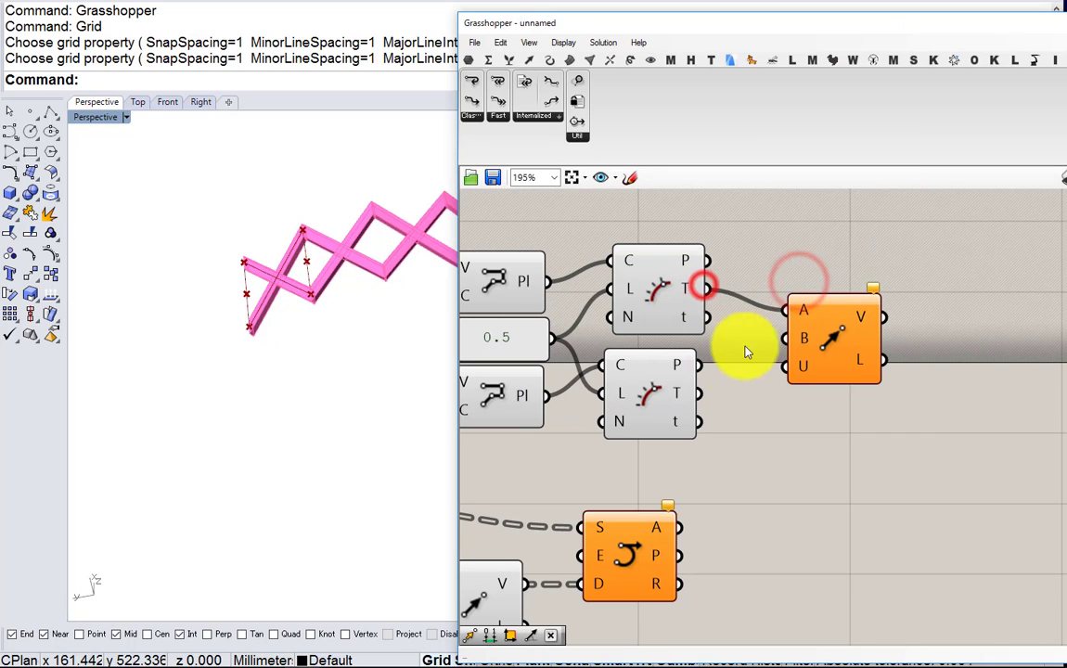
{"action": "left_click_drag", "start_coordinate": [698, 365], "coordinate": [780, 345]}
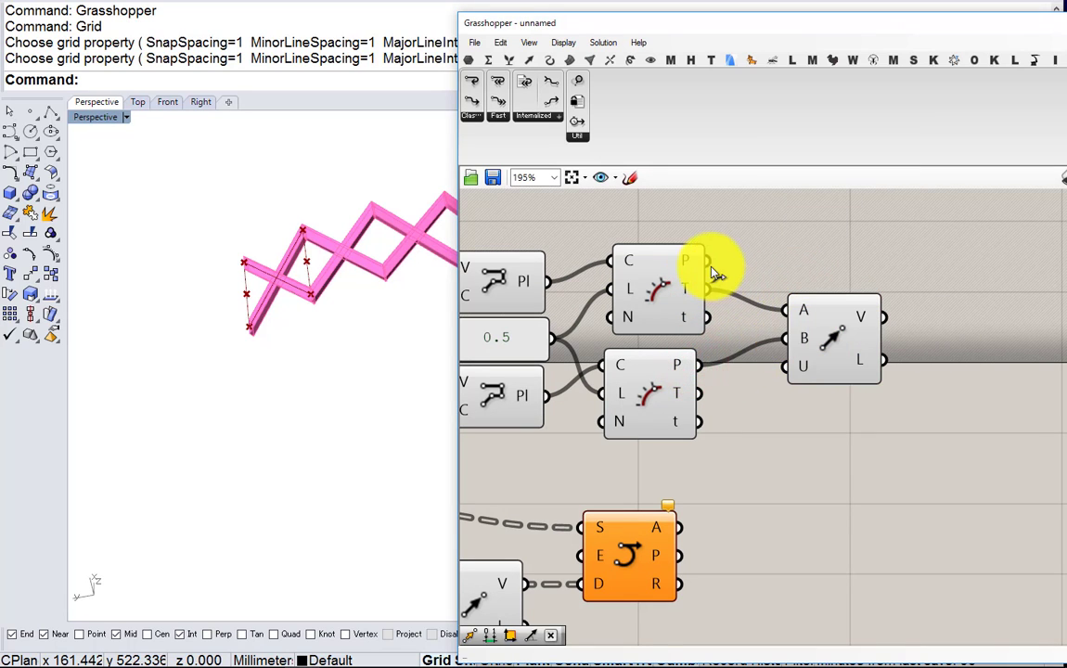
{"action": "left_click_drag", "start_coordinate": [706, 261], "coordinate": [792, 327]}
Add a Move component beside End Points
{"action": "scroll", "coordinate": [775, 429], "scroll_direction": "down", "scroll_amount": 3}
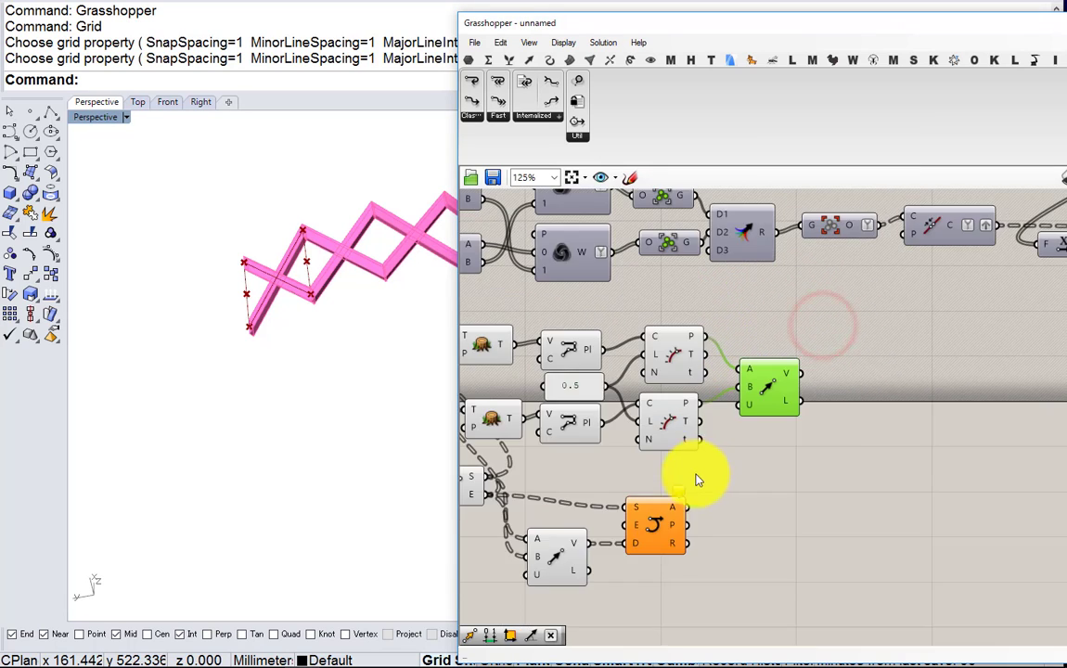
{"action": "scroll", "coordinate": [674, 505], "scroll_direction": "up", "scroll_amount": 2}
{"action": "scroll", "coordinate": [603, 451], "scroll_direction": "down", "scroll_amount": 2}
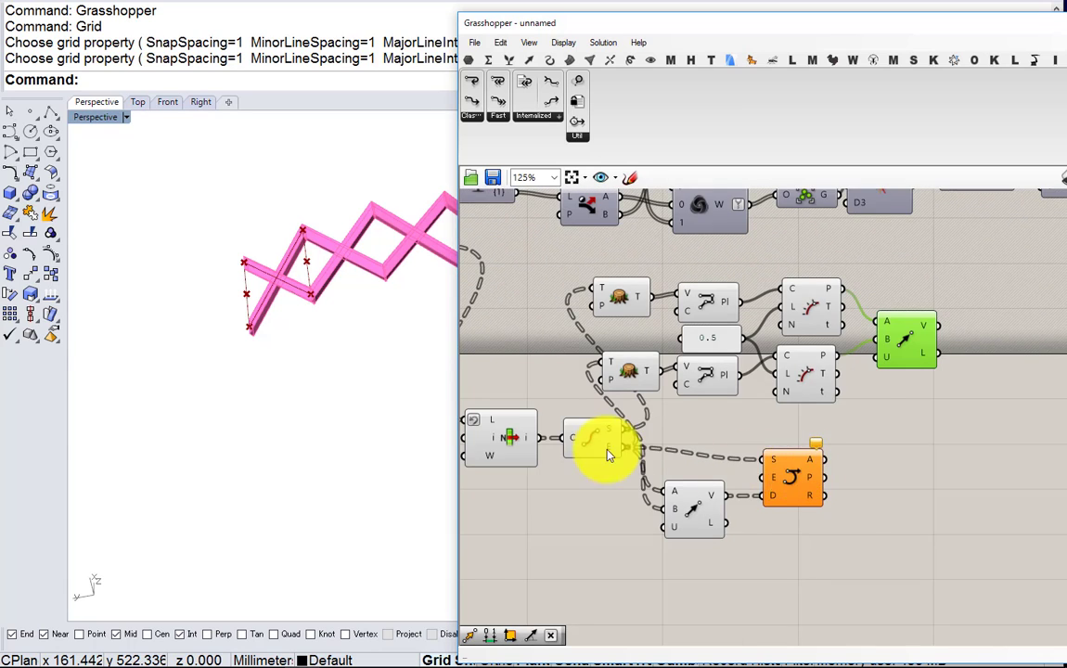
{"action": "scroll", "coordinate": [598, 440], "scroll_direction": "up", "scroll_amount": 2}
{"action": "left_click", "coordinate": [597, 437]}
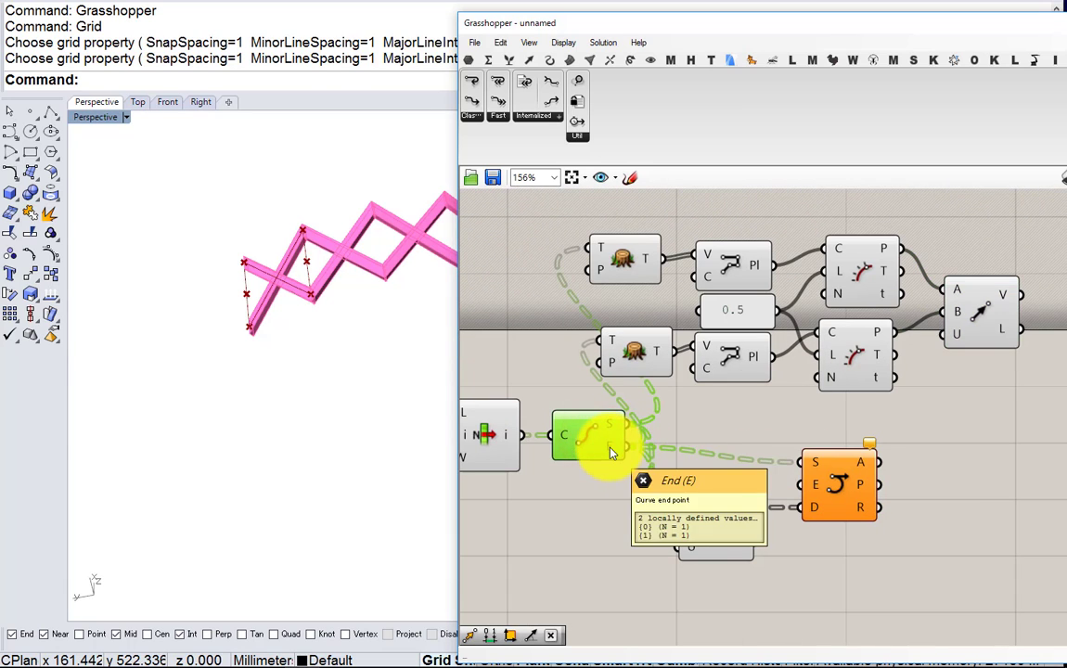
{"action": "double_click", "coordinate": [698, 438]}
{"action": "type", "text": "move"}
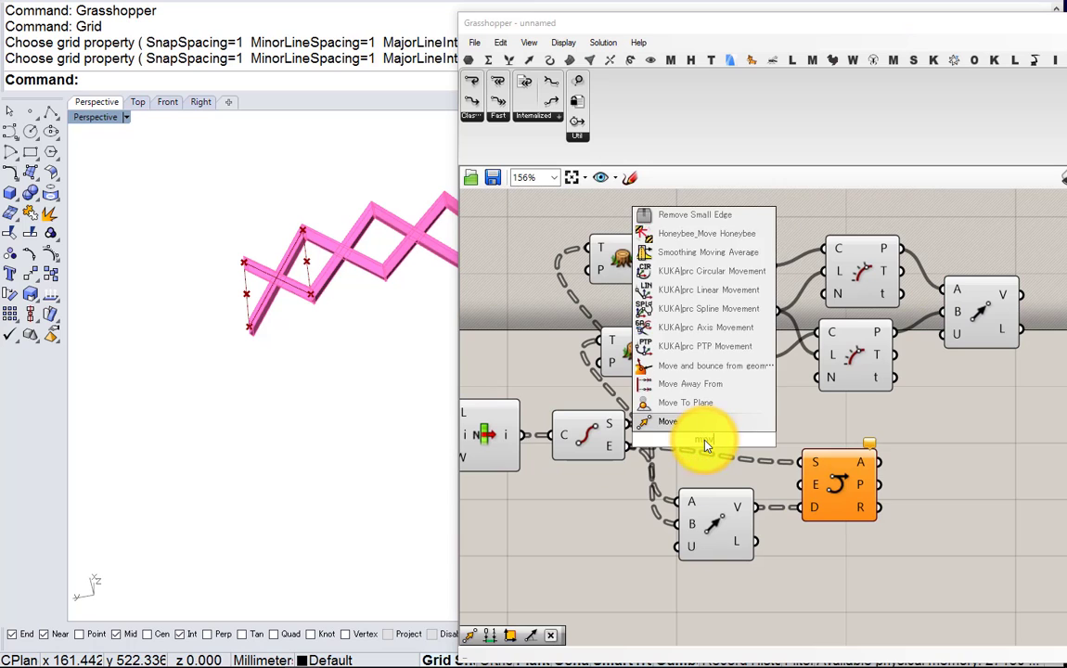
{"action": "left_click", "coordinate": [686, 425]}
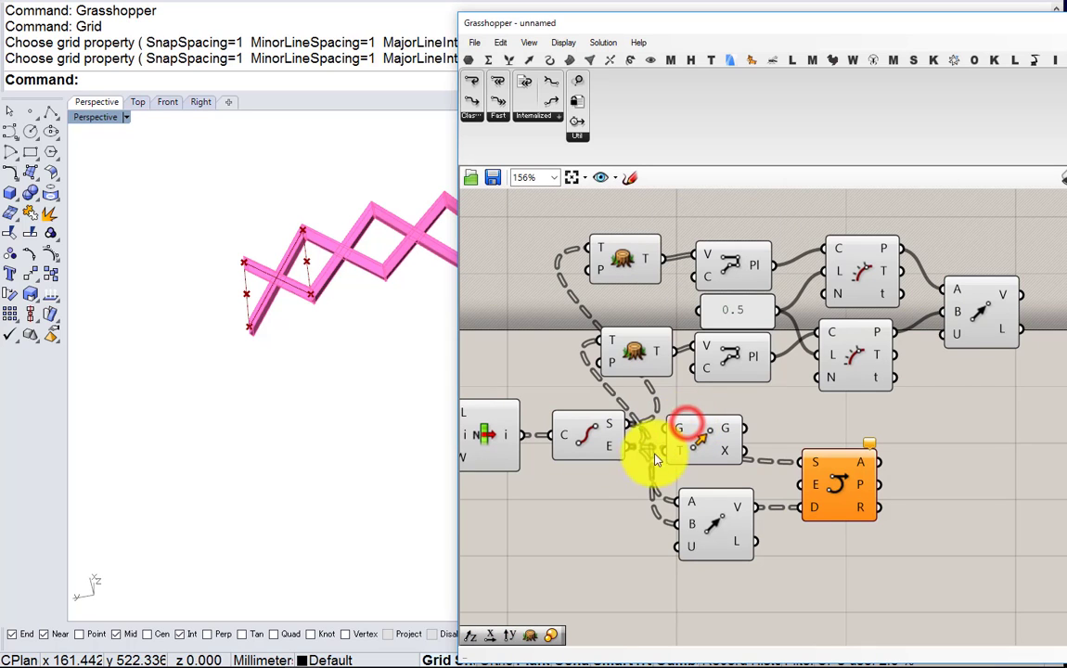
{"action": "left_click", "coordinate": [594, 431]}
Feed the curve end points and the midpoint vector into Move, and connect its moved geometry to Arc SED's end input
{"action": "left_click_drag", "start_coordinate": [715, 505], "coordinate": [714, 516]}
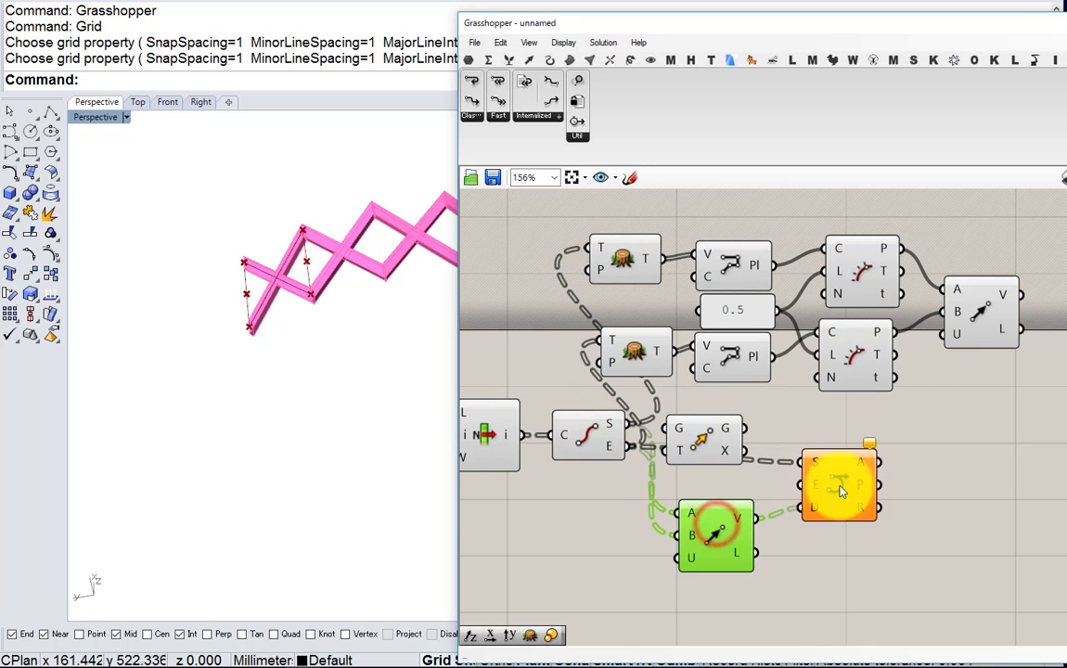
{"action": "left_click_drag", "start_coordinate": [845, 488], "coordinate": [903, 499]}
{"action": "left_click_drag", "start_coordinate": [705, 445], "coordinate": [792, 440]}
{"action": "left_click_drag", "start_coordinate": [625, 447], "coordinate": [1013, 409]}
{"action": "right_click_drag", "start_coordinate": [1012, 409], "coordinate": [918, 400]}
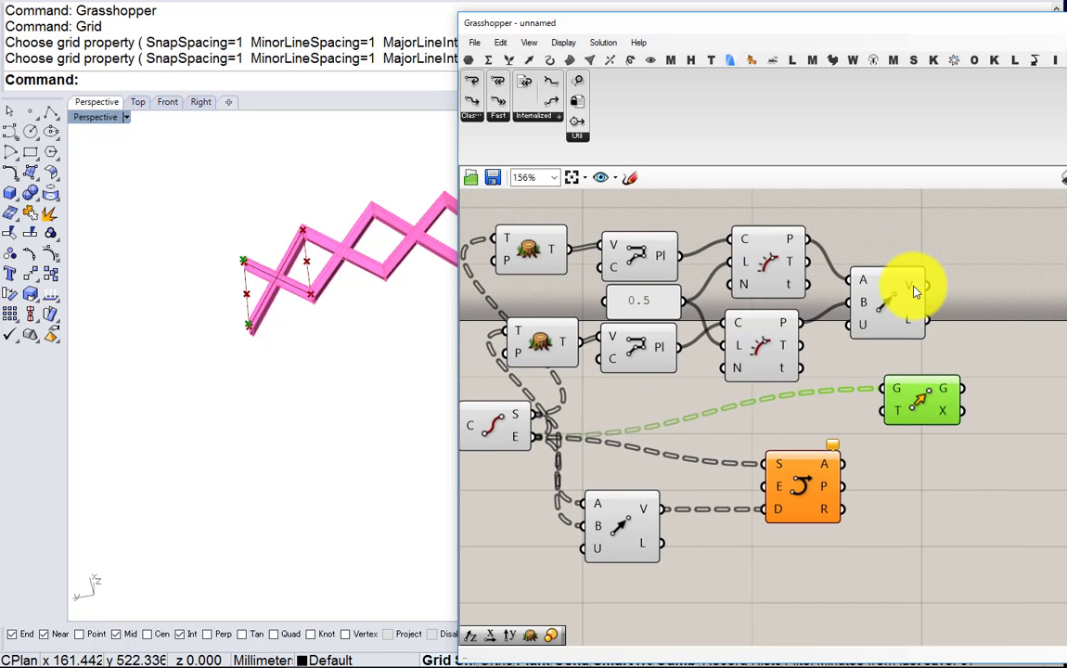
{"action": "left_click_drag", "start_coordinate": [921, 286], "coordinate": [803, 492]}
{"action": "right_click_drag", "start_coordinate": [316, 404], "coordinate": [410, 338]}
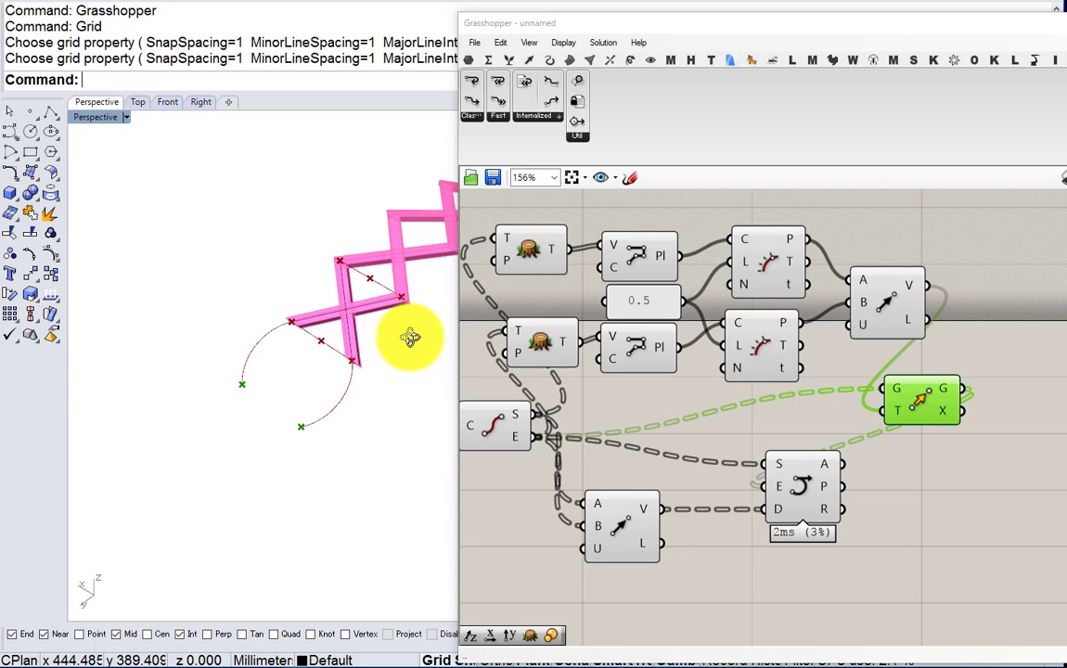
Add a Pipe component beside Arc SED and connect the arcs to its curve input
{"action": "right_click_drag", "start_coordinate": [716, 380], "coordinate": [546, 382]}
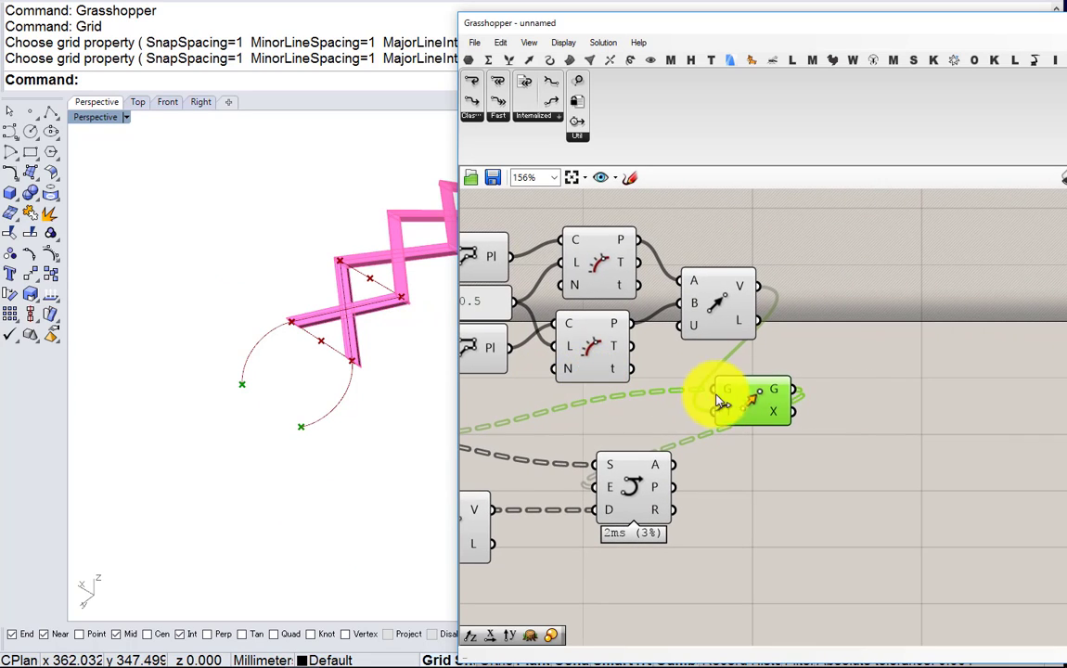
{"action": "double_click", "coordinate": [851, 405]}
{"action": "type", "text": "pipe"}
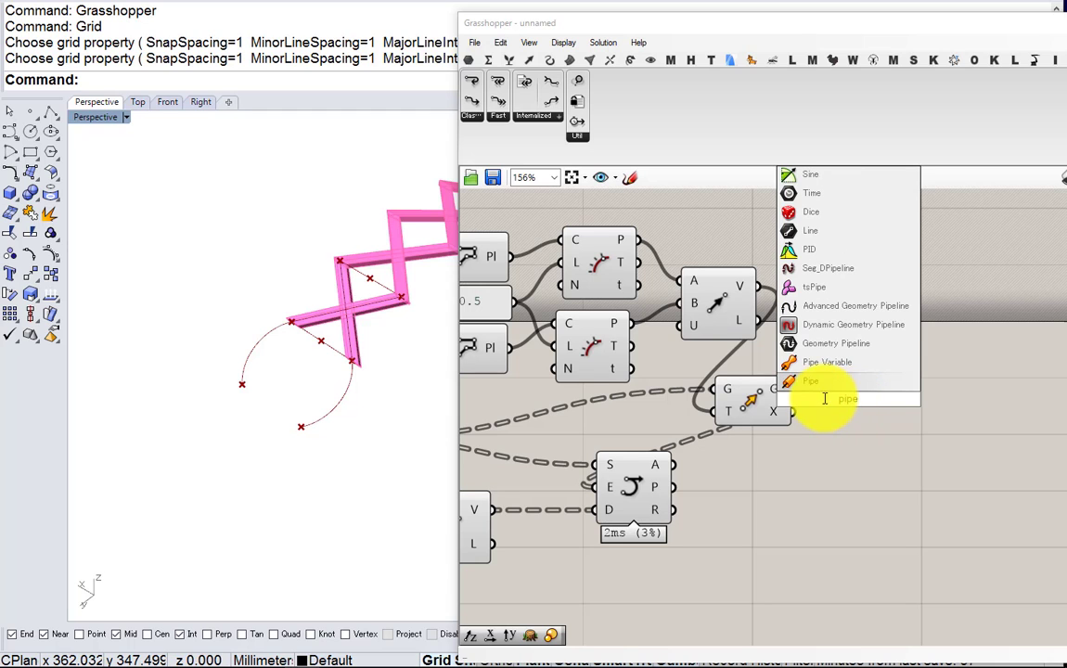
{"action": "key", "text": "Return"}
{"action": "scroll", "coordinate": [816, 394], "scroll_direction": "up", "scroll_amount": 2}
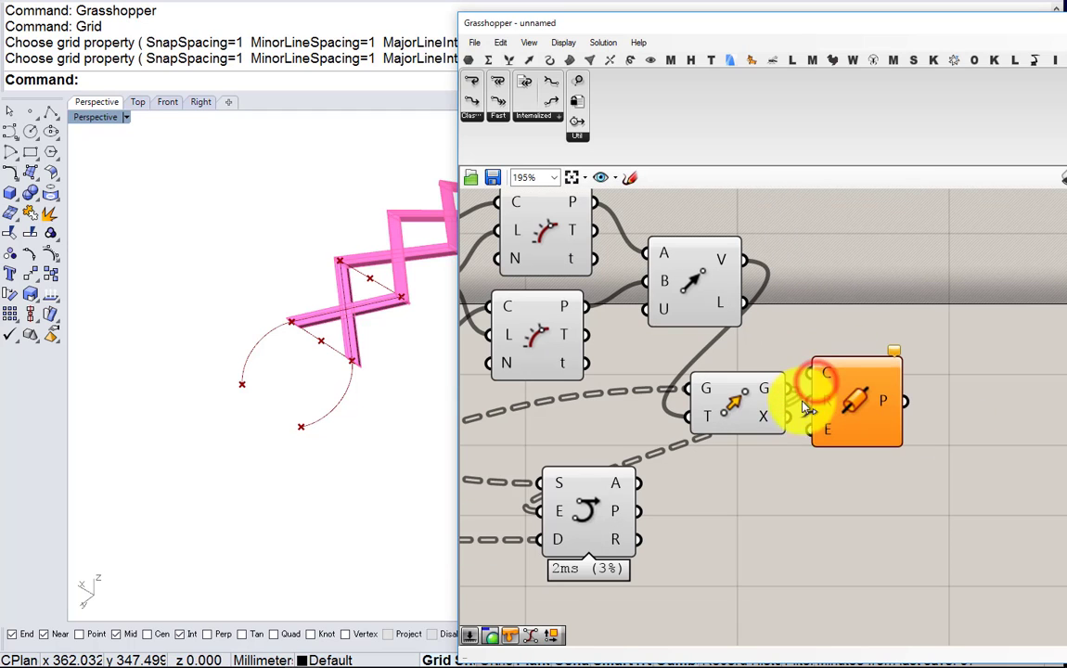
{"action": "left_click_drag", "start_coordinate": [639, 483], "coordinate": [811, 373]}
{"action": "left_click_drag", "start_coordinate": [860, 403], "coordinate": [829, 521]}
Set the Pipe component's end caps to Round
{"action": "right_click_drag", "start_coordinate": [769, 502], "coordinate": [733, 424]}
{"action": "scroll", "coordinate": [733, 424], "scroll_direction": "up", "scroll_amount": 2}
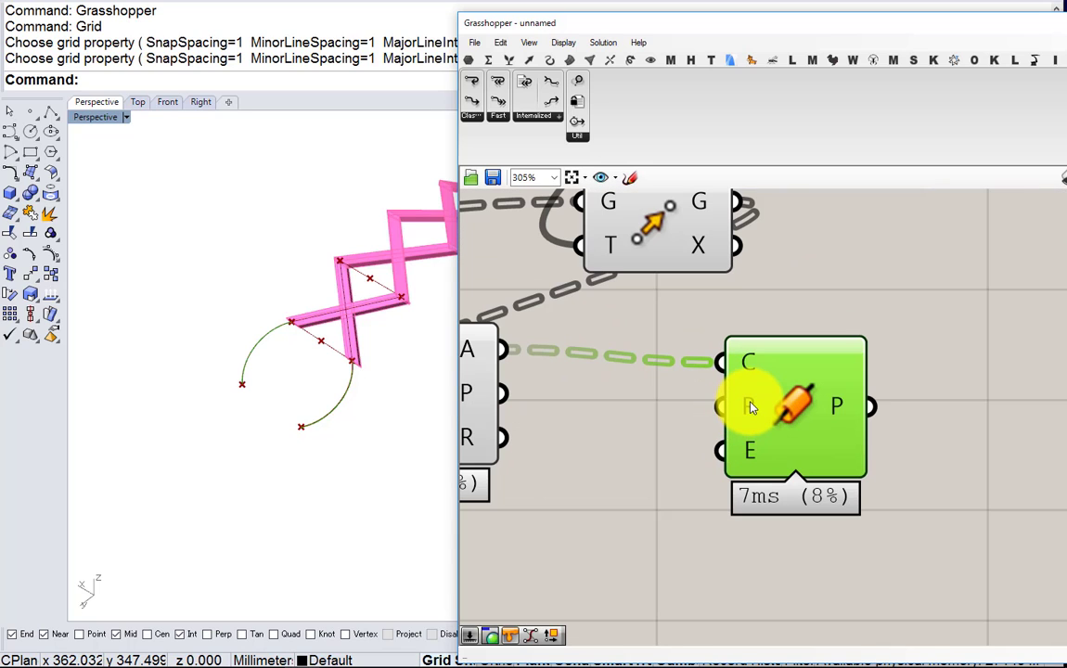
{"action": "right_click", "coordinate": [751, 449]}
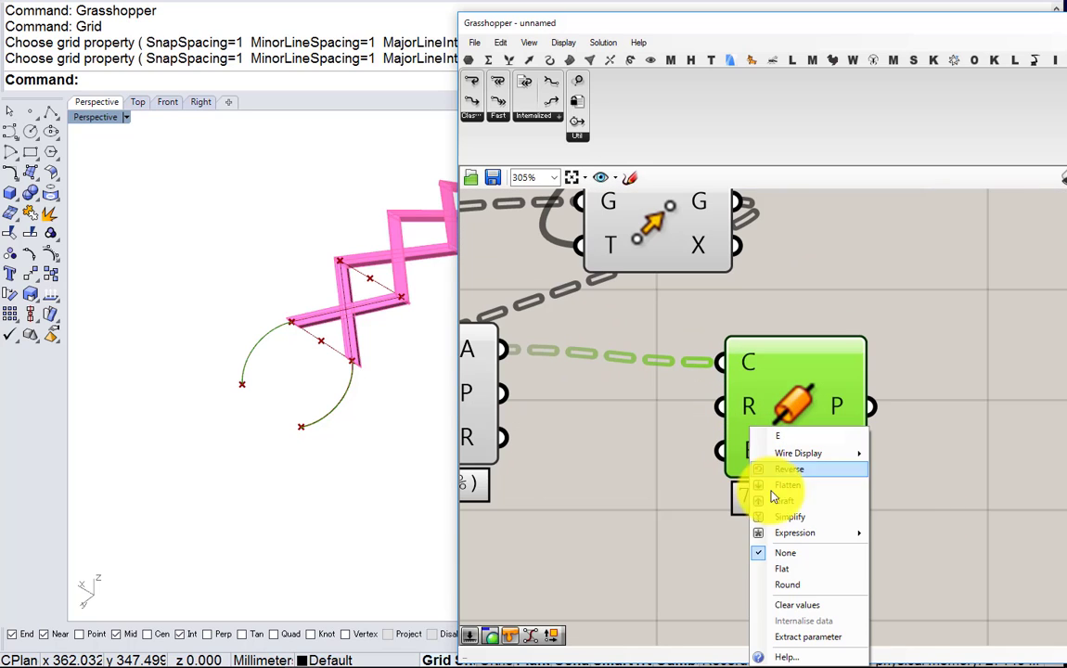
{"action": "left_click", "coordinate": [791, 583]}
{"action": "scroll", "coordinate": [702, 497], "scroll_direction": "down", "scroll_amount": 2}
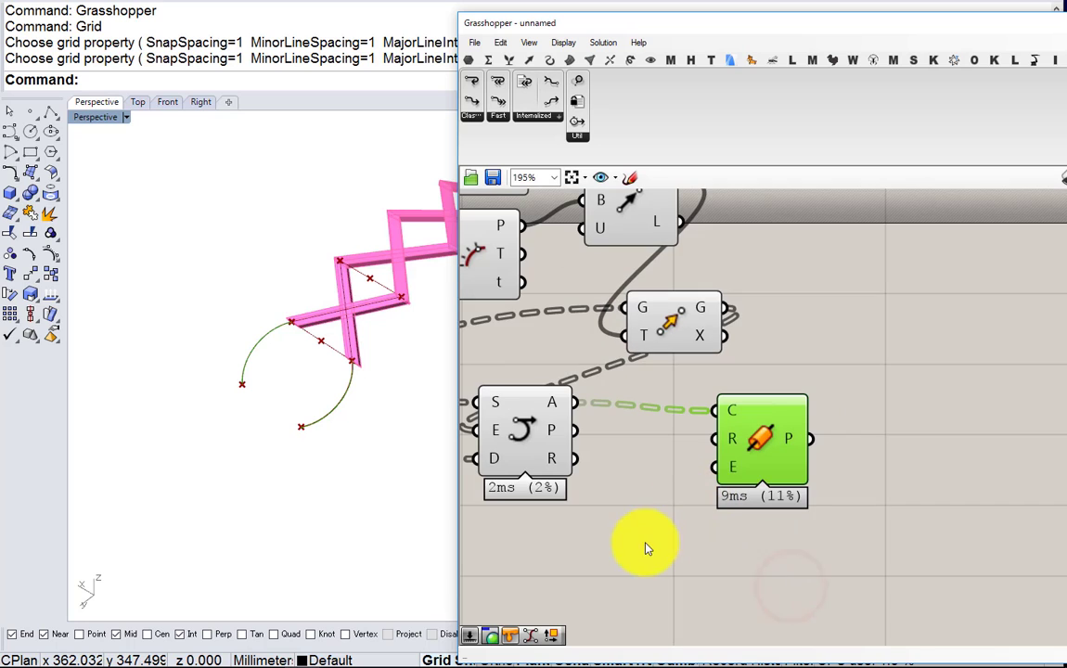
{"action": "scroll", "coordinate": [650, 529], "scroll_direction": "down", "scroll_amount": 3}
{"action": "scroll", "coordinate": [724, 316], "scroll_direction": "up", "scroll_amount": 2}
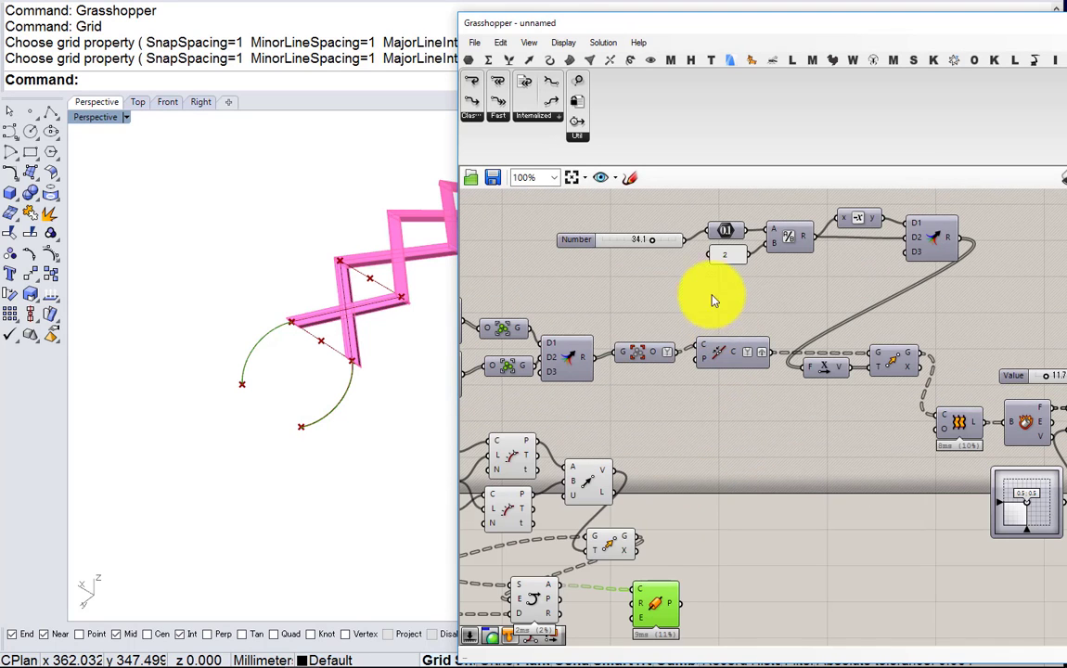
{"action": "scroll", "coordinate": [690, 247], "scroll_direction": "down", "scroll_amount": 1}
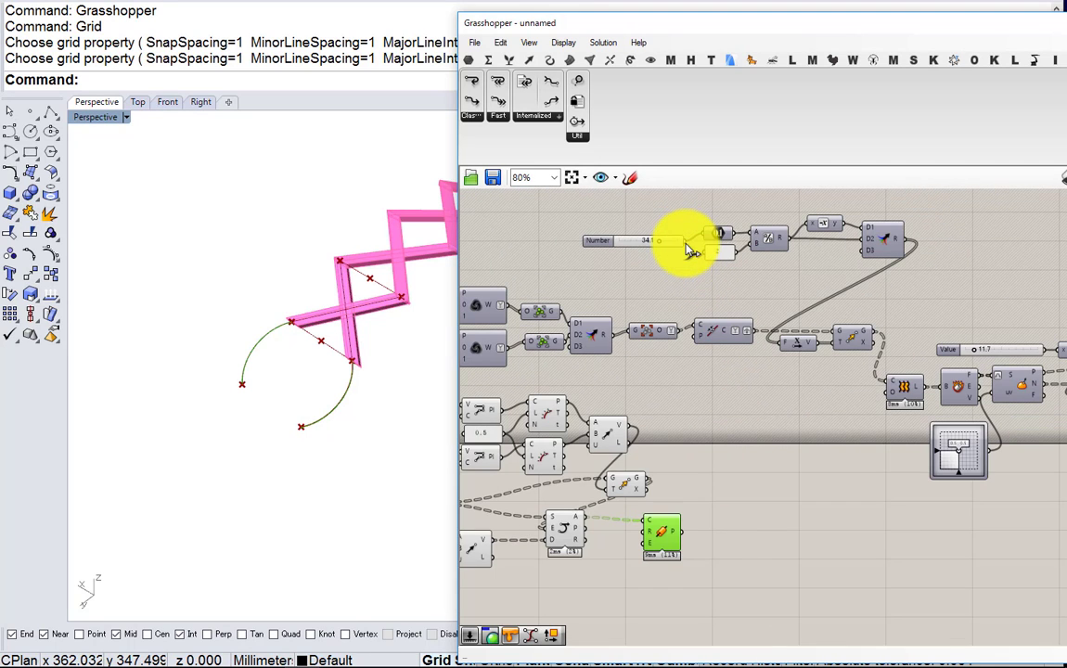
{"action": "scroll", "coordinate": [564, 276], "scroll_direction": "down", "scroll_amount": 1}
{"action": "scroll", "coordinate": [566, 277], "scroll_direction": "up", "scroll_amount": 2}
{"action": "right_click_drag", "start_coordinate": [543, 268], "coordinate": [596, 303]}
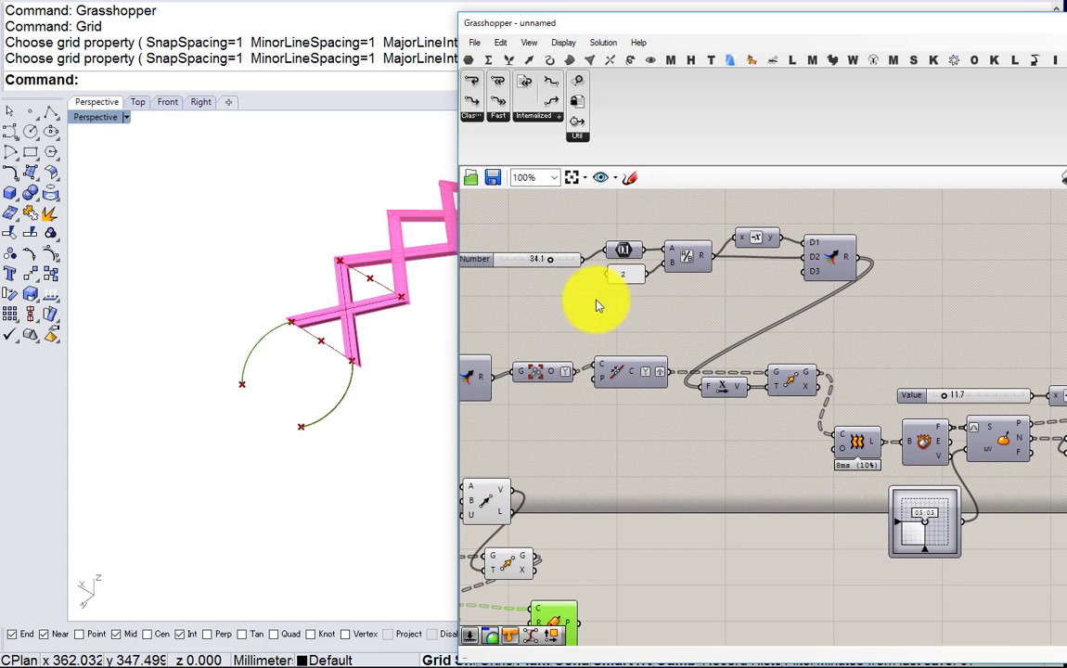
{"action": "right_click_drag", "start_coordinate": [369, 358], "coordinate": [553, 329]}
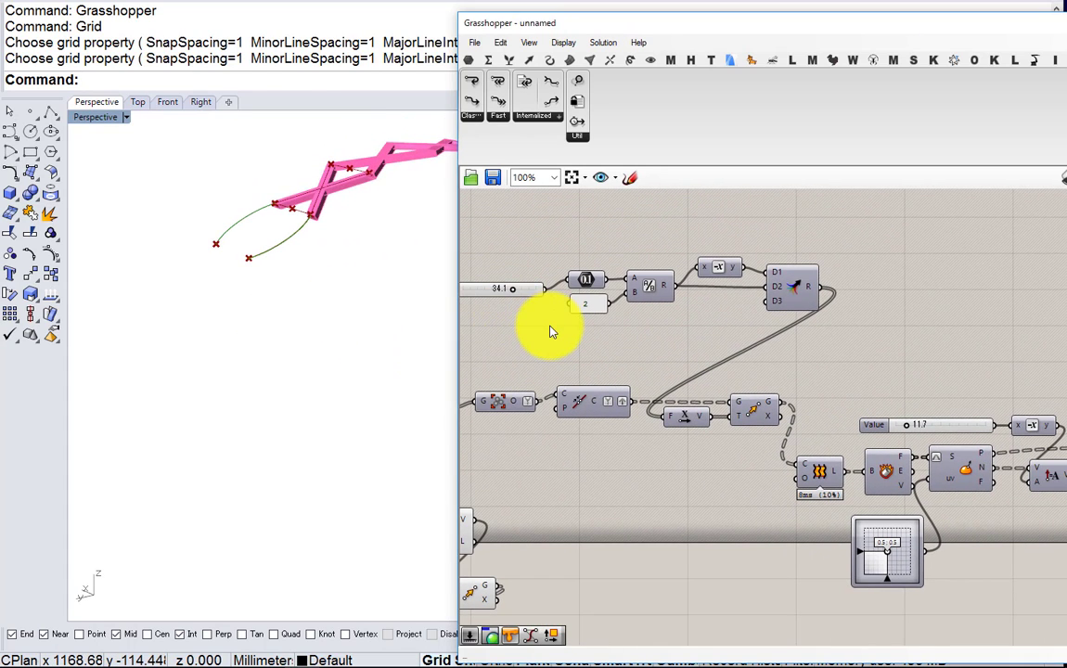
{"action": "double_click", "coordinate": [550, 329]}
{"action": "type", "text": "division"}
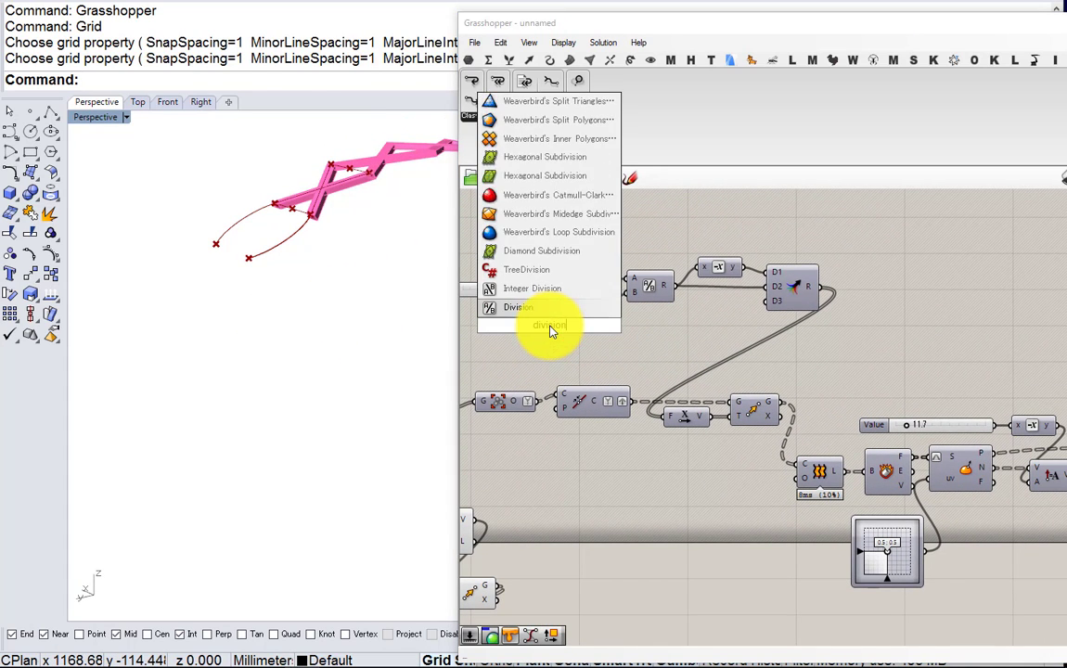
{"action": "left_click", "coordinate": [544, 308]}
{"action": "scroll", "coordinate": [541, 275], "scroll_direction": "up", "scroll_amount": 2}
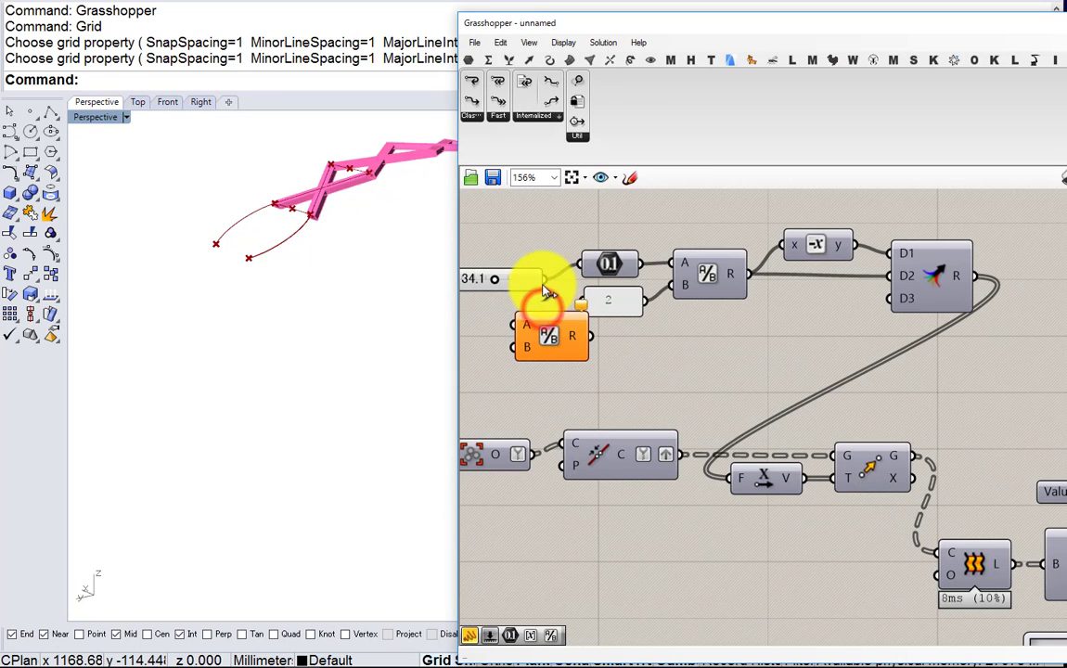
{"action": "left_click", "coordinate": [537, 340]}
Connect the existing Division result to the Negative component's input in place of the 11.7 slider
{"action": "scroll", "coordinate": [524, 307], "scroll_direction": "down", "scroll_amount": 3}
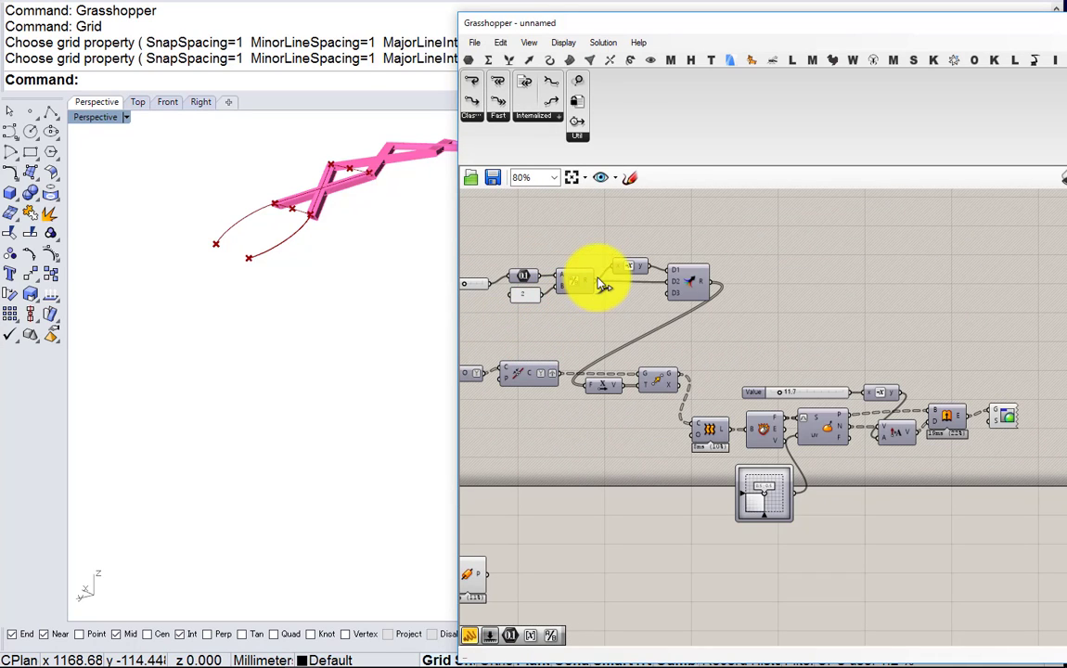
{"action": "left_click_drag", "start_coordinate": [598, 288], "coordinate": [858, 393]}
{"action": "left_click", "coordinate": [822, 394]}
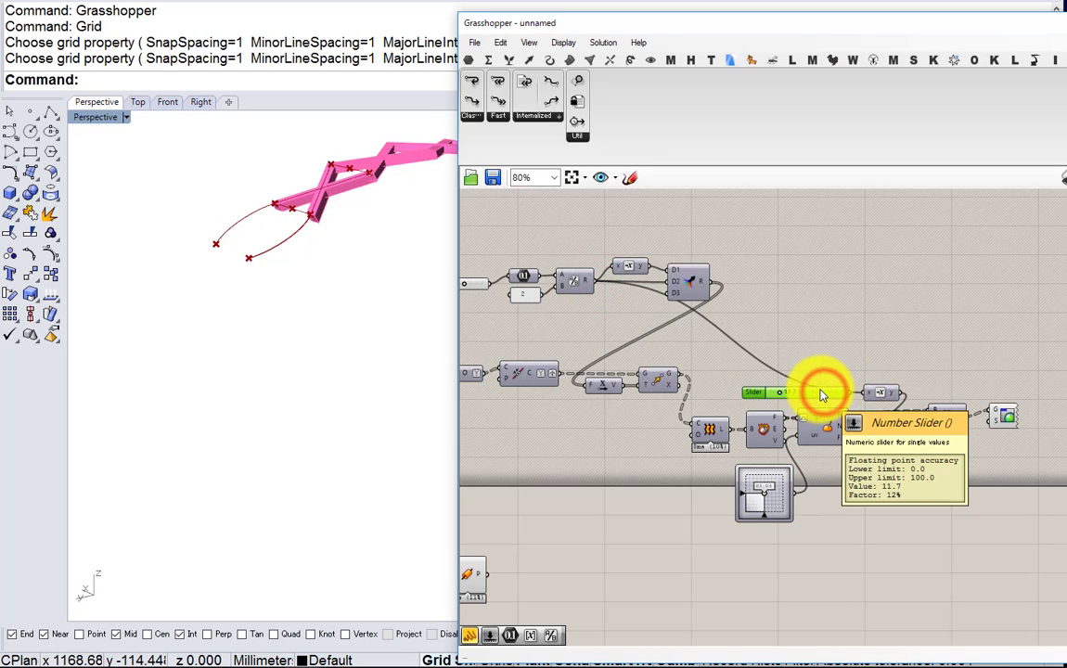
{"action": "scroll", "coordinate": [820, 392], "scroll_direction": "up", "scroll_amount": 2}
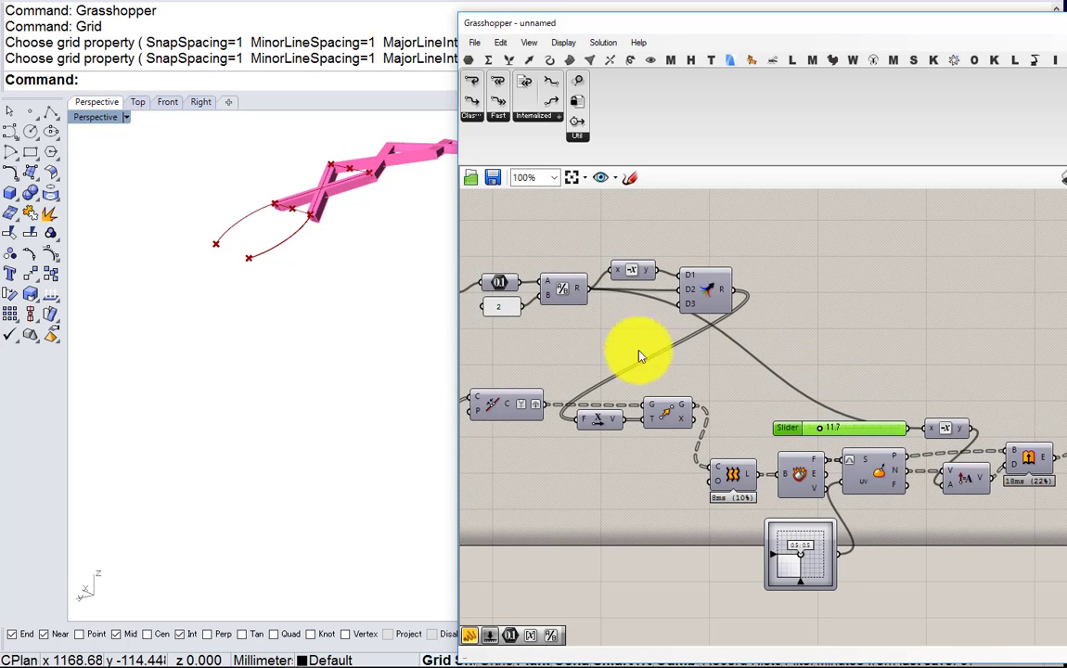
Add a Move component above the Extrude component
{"action": "right_click_drag", "start_coordinate": [357, 288], "coordinate": [245, 287]}
{"action": "right_click_drag", "start_coordinate": [782, 371], "coordinate": [621, 329]}
{"action": "double_click", "coordinate": [846, 366]}
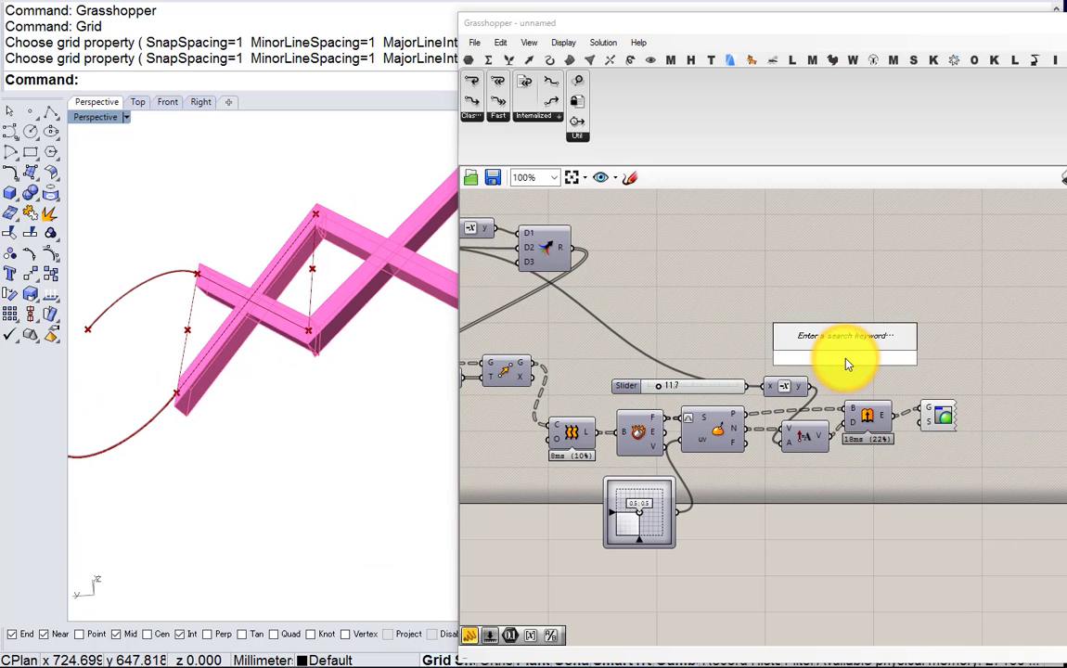
{"action": "type", "text": "move"}
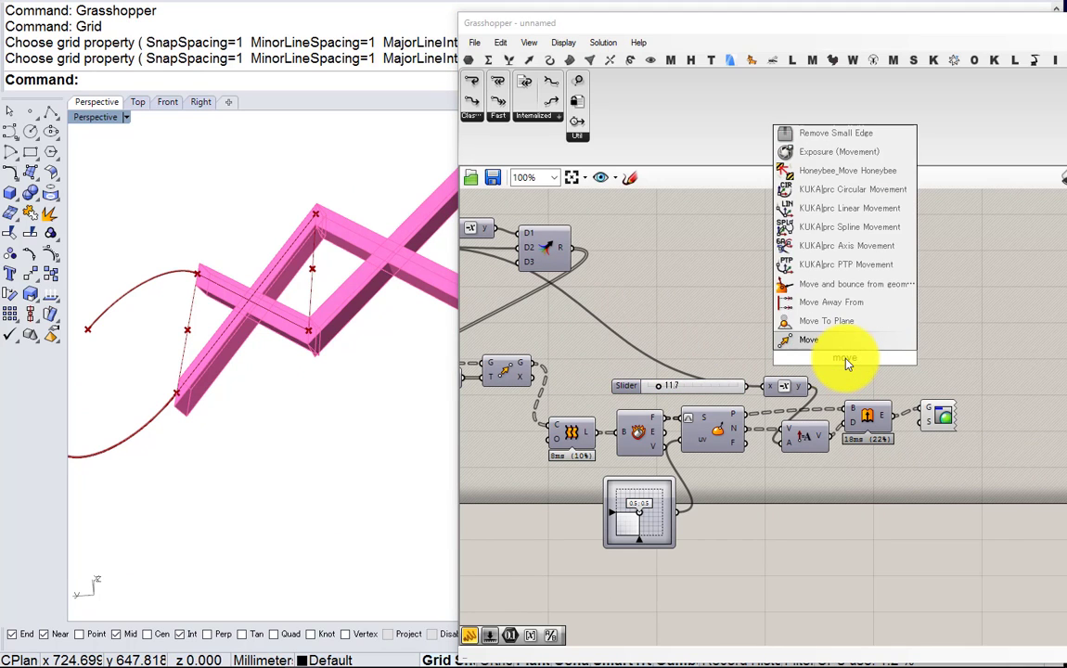
{"action": "left_click", "coordinate": [813, 344]}
{"action": "scroll", "coordinate": [783, 355], "scroll_direction": "up", "scroll_amount": 3}
Delete the disconnected 11.7 number slider
{"action": "left_click_drag", "start_coordinate": [782, 355], "coordinate": [661, 426]}
{"action": "left_click_drag", "start_coordinate": [659, 426], "coordinate": [628, 342]}
{"action": "left_click", "coordinate": [647, 373]}
{"action": "left_click", "coordinate": [639, 334]}
{"action": "key", "text": "Delete"}
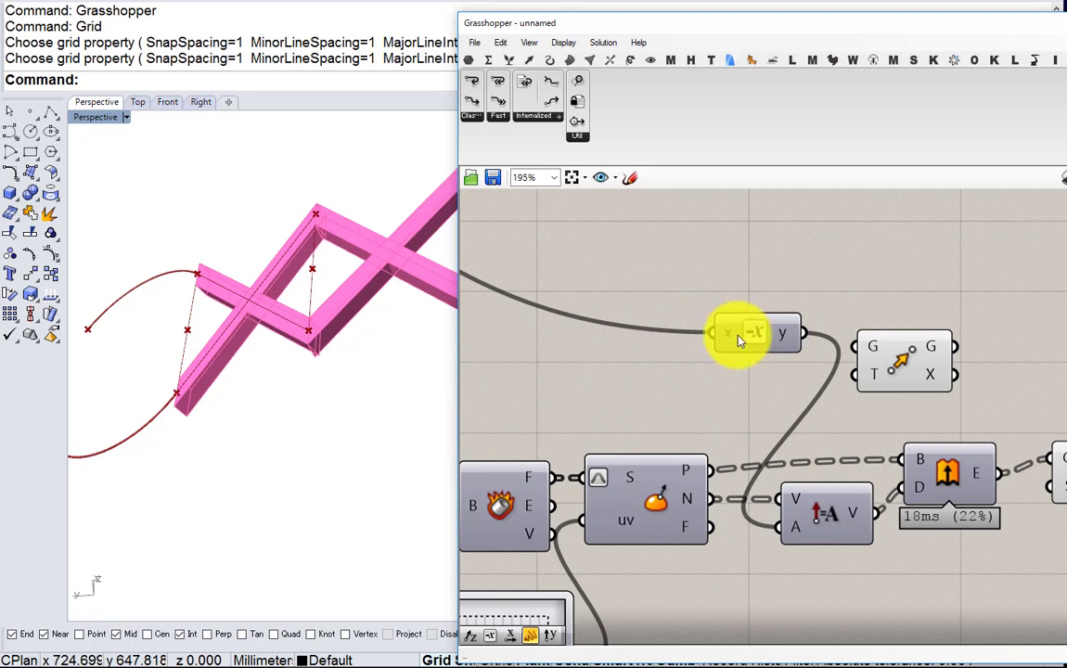
Shift the Negative component aside and add a Division component between it and the new Move component
{"action": "left_click_drag", "start_coordinate": [741, 335], "coordinate": [583, 348]}
{"action": "double_click", "coordinate": [735, 341]}
{"action": "type", "text": "division"}
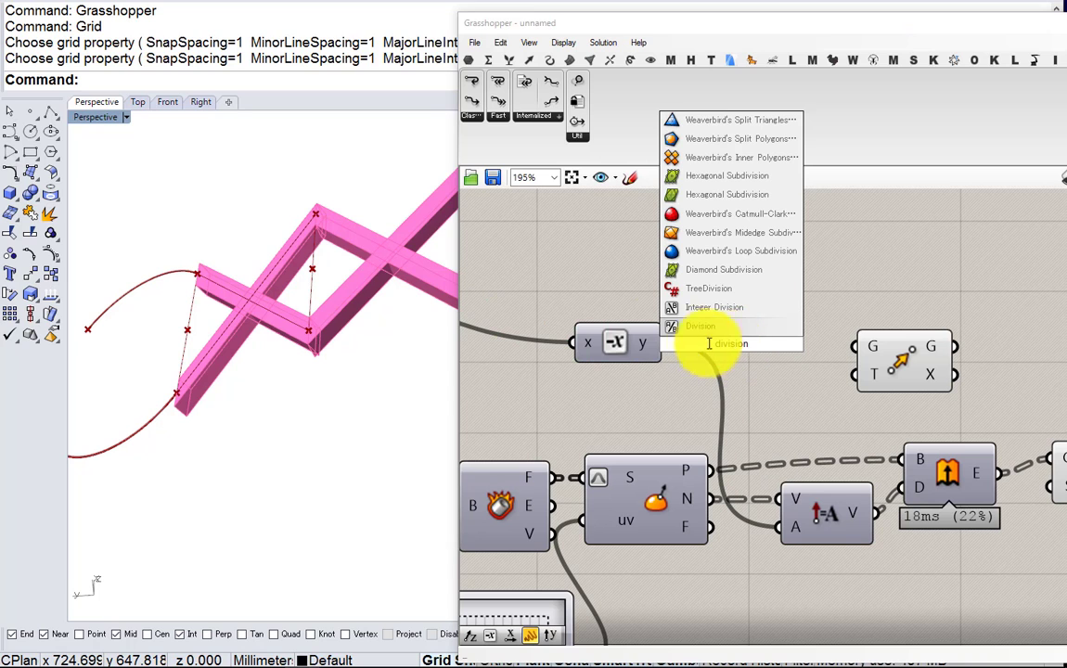
{"action": "key", "text": "Return"}
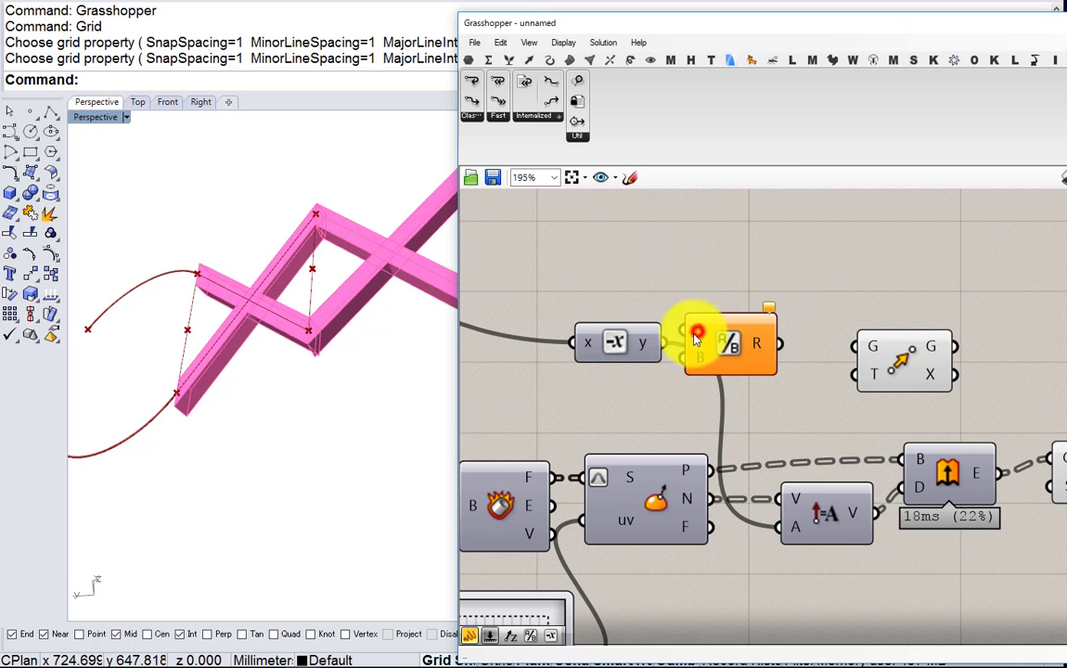
{"action": "scroll", "coordinate": [710, 348], "scroll_direction": "up", "scroll_amount": 1}
{"action": "left_click_drag", "start_coordinate": [710, 348], "coordinate": [757, 353]}
{"action": "left_click", "coordinate": [676, 348]}
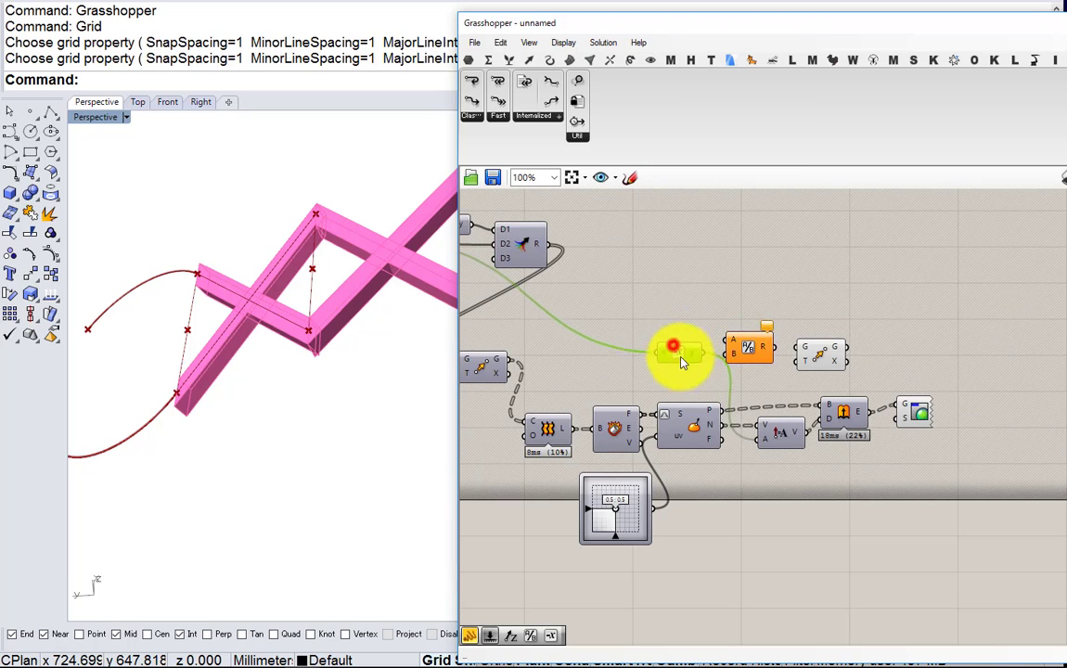
Feed the first Division's result into the new Division's A input and the panel value 2 into its B input
{"action": "scroll", "coordinate": [623, 333], "scroll_direction": "down", "scroll_amount": 3}
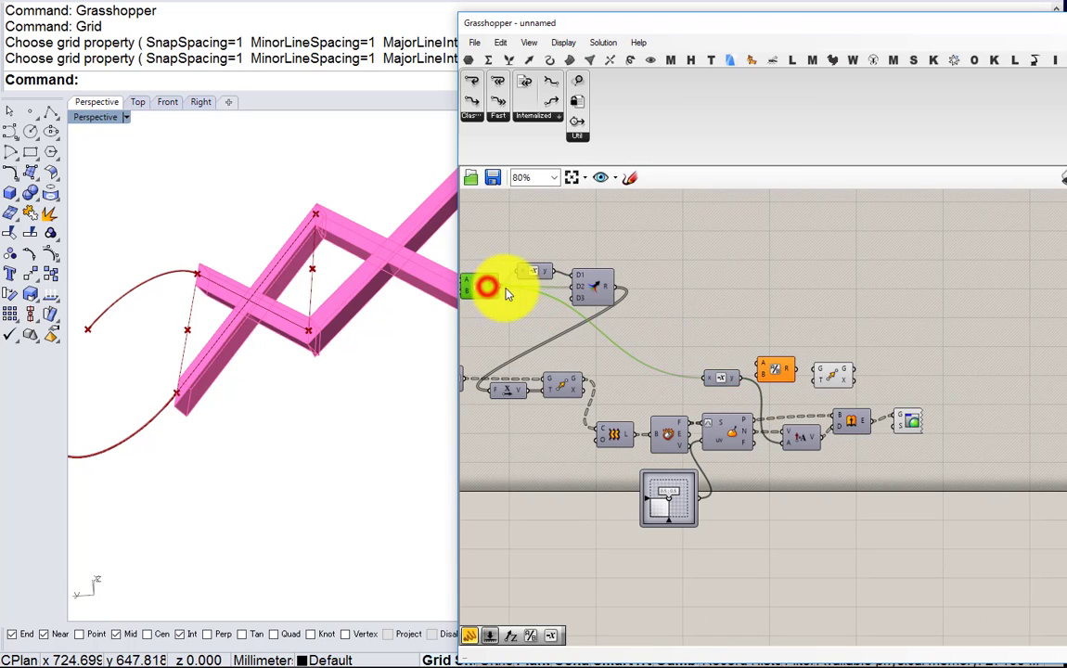
{"action": "left_click_drag", "start_coordinate": [496, 283], "coordinate": [774, 370]}
{"action": "scroll", "coordinate": [729, 349], "scroll_direction": "up", "scroll_amount": 3}
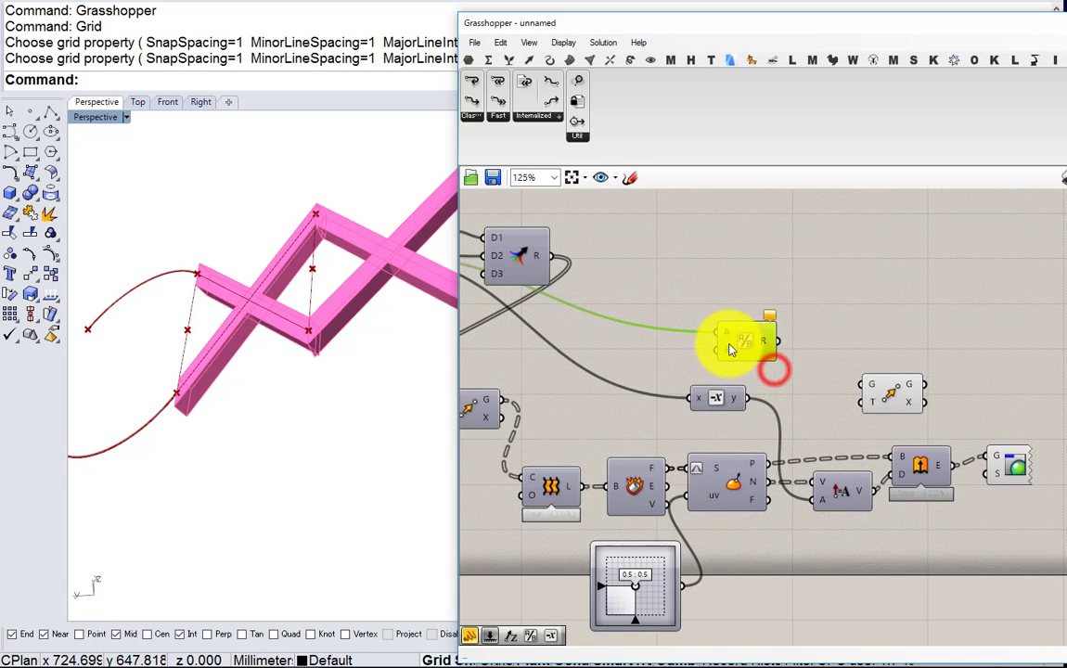
{"action": "scroll", "coordinate": [730, 349], "scroll_direction": "down", "scroll_amount": 4}
{"action": "scroll", "coordinate": [586, 320], "scroll_direction": "up", "scroll_amount": 3}
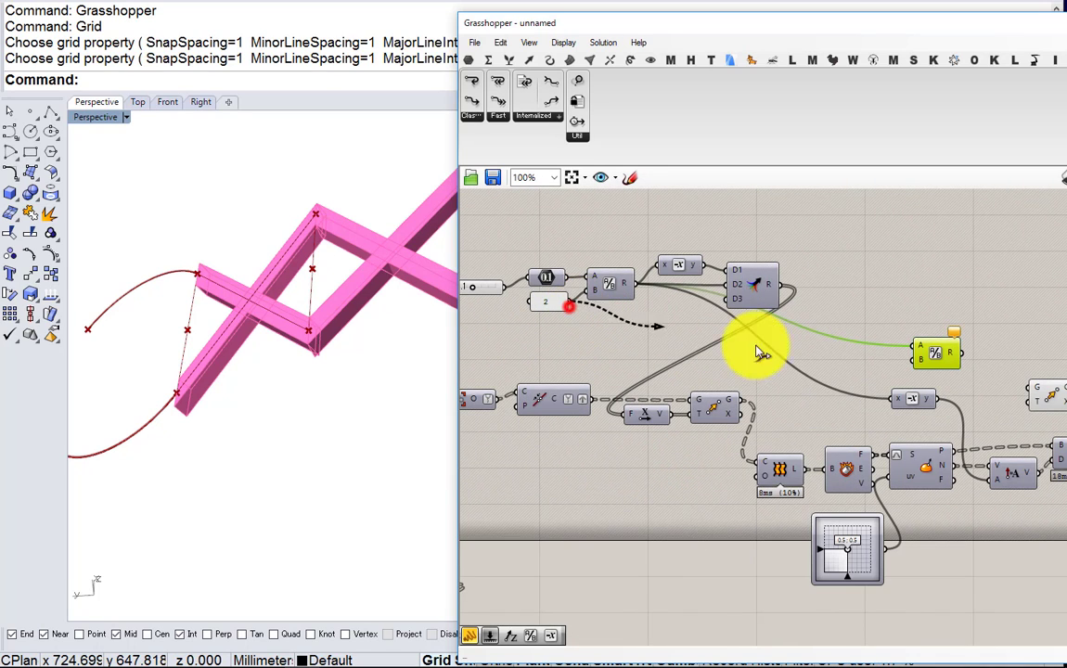
{"action": "left_click_drag", "start_coordinate": [758, 347], "coordinate": [915, 359]}
{"action": "right_click_drag", "start_coordinate": [915, 355], "coordinate": [750, 353]}
{"action": "scroll", "coordinate": [750, 353], "scroll_direction": "up", "scroll_amount": 1}
{"action": "left_click_drag", "start_coordinate": [783, 353], "coordinate": [747, 359]}
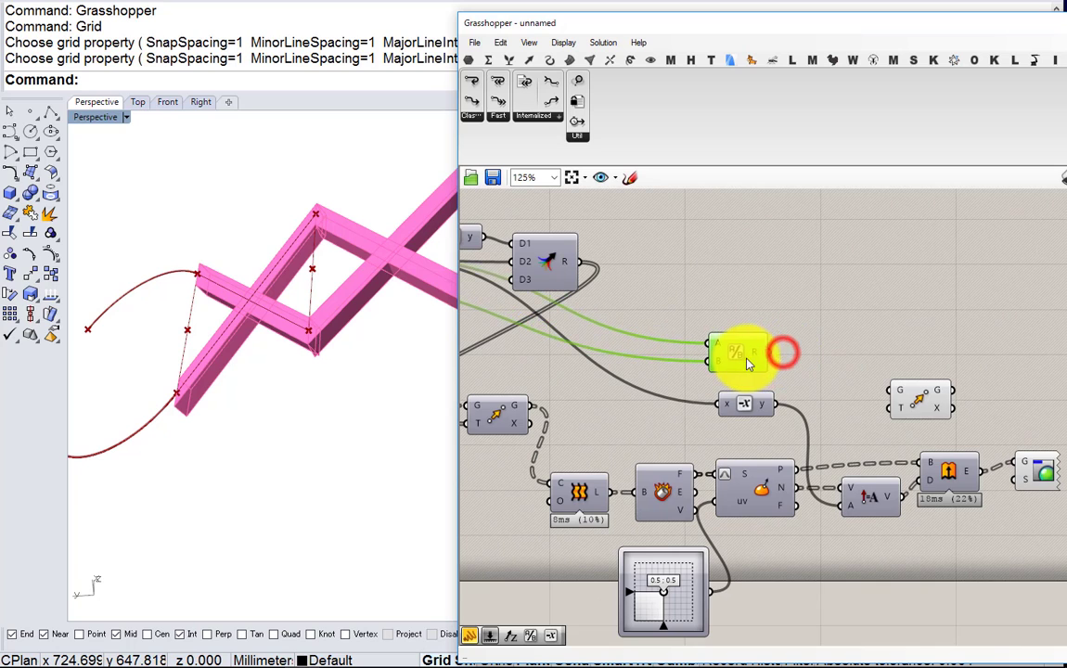
{"action": "scroll", "coordinate": [750, 364], "scroll_direction": "down", "scroll_amount": 4}
{"action": "scroll", "coordinate": [781, 362], "scroll_direction": "up", "scroll_amount": 3}
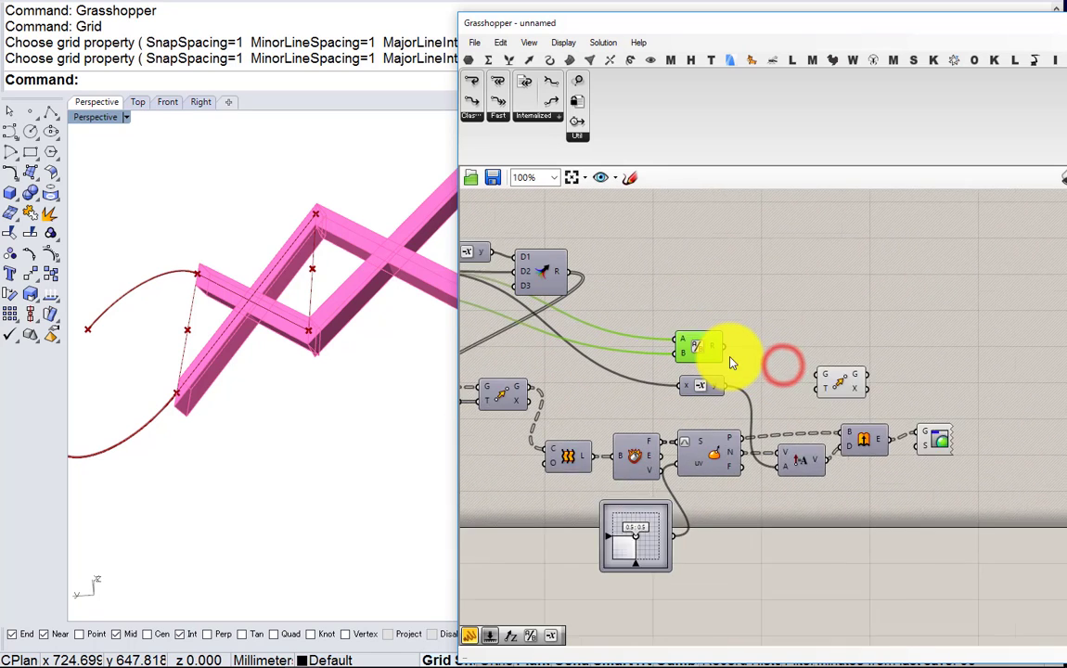
Add an Amplitude component fed by the surface normals and the new Division result, and connect its vector to Move's T input
{"action": "scroll", "coordinate": [731, 362], "scroll_direction": "up", "scroll_amount": 1}
{"action": "double_click", "coordinate": [780, 346]}
{"action": "type", "text": "amp"}
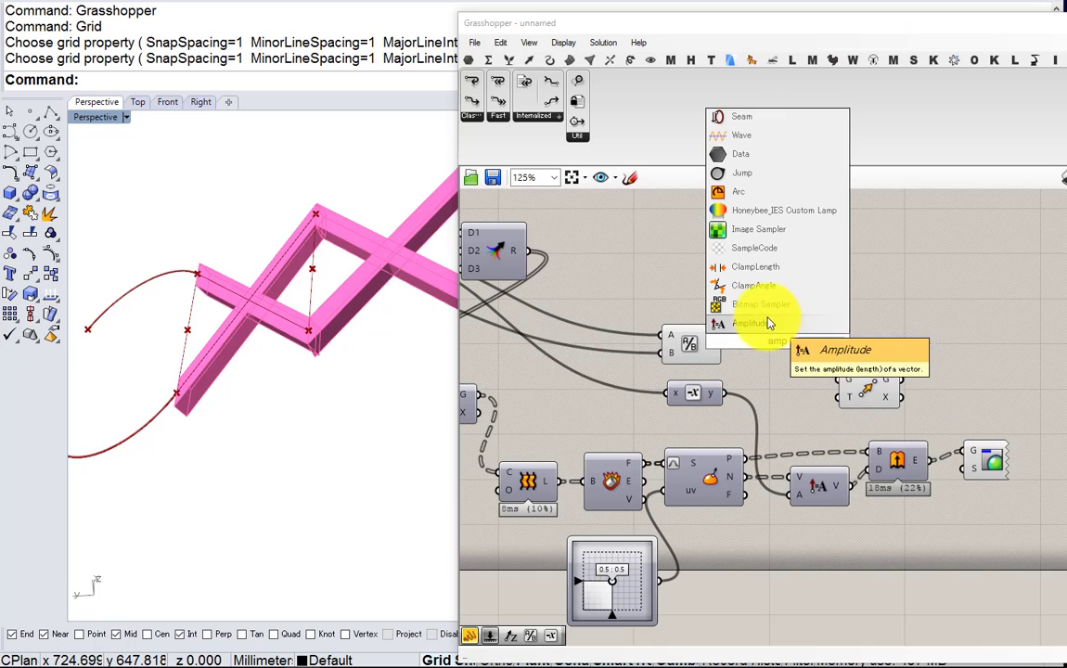
{"action": "left_click", "coordinate": [764, 324]}
{"action": "scroll", "coordinate": [759, 367], "scroll_direction": "up", "scroll_amount": 1}
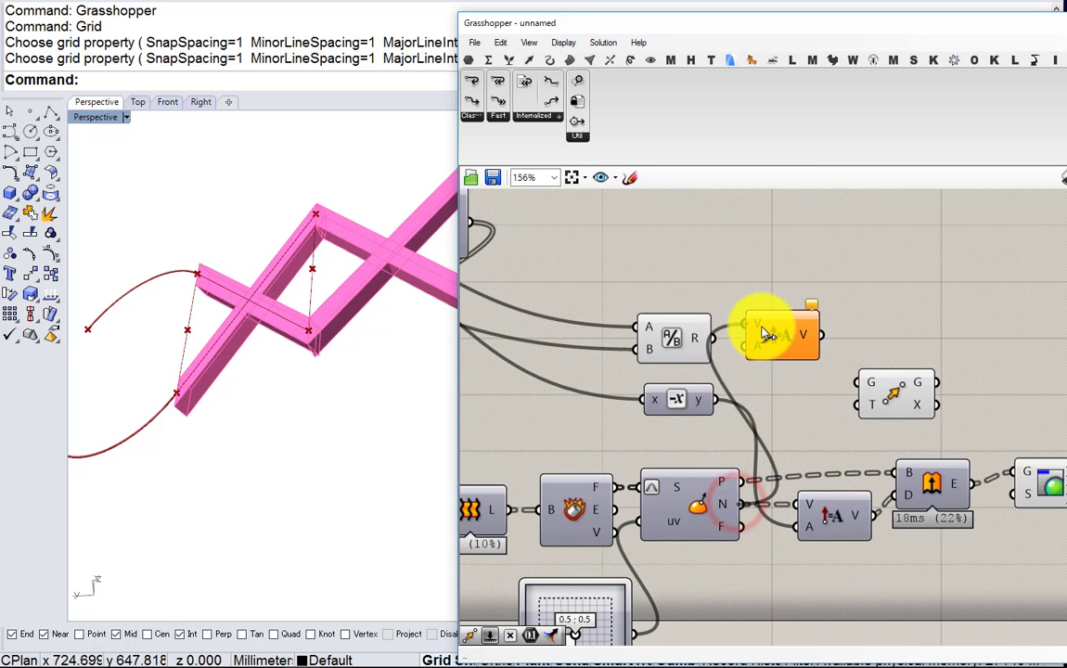
{"action": "left_click_drag", "start_coordinate": [728, 342], "coordinate": [909, 377]}
{"action": "scroll", "coordinate": [907, 376], "scroll_direction": "down", "scroll_amount": 2}
{"action": "scroll", "coordinate": [886, 395], "scroll_direction": "up", "scroll_amount": 1}
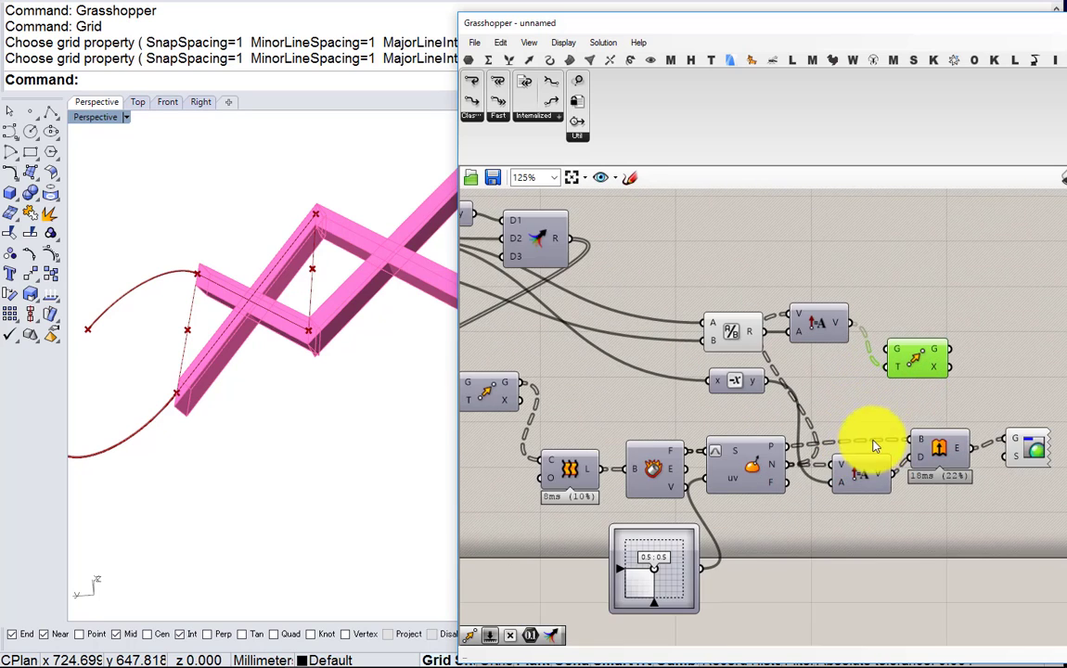
Connect the Extrude output to Move's geometry input and the moved geometry to Custom Preview
{"action": "right_click_drag", "start_coordinate": [877, 437], "coordinate": [739, 408]}
{"action": "scroll", "coordinate": [789, 413], "scroll_direction": "up", "scroll_amount": 2}
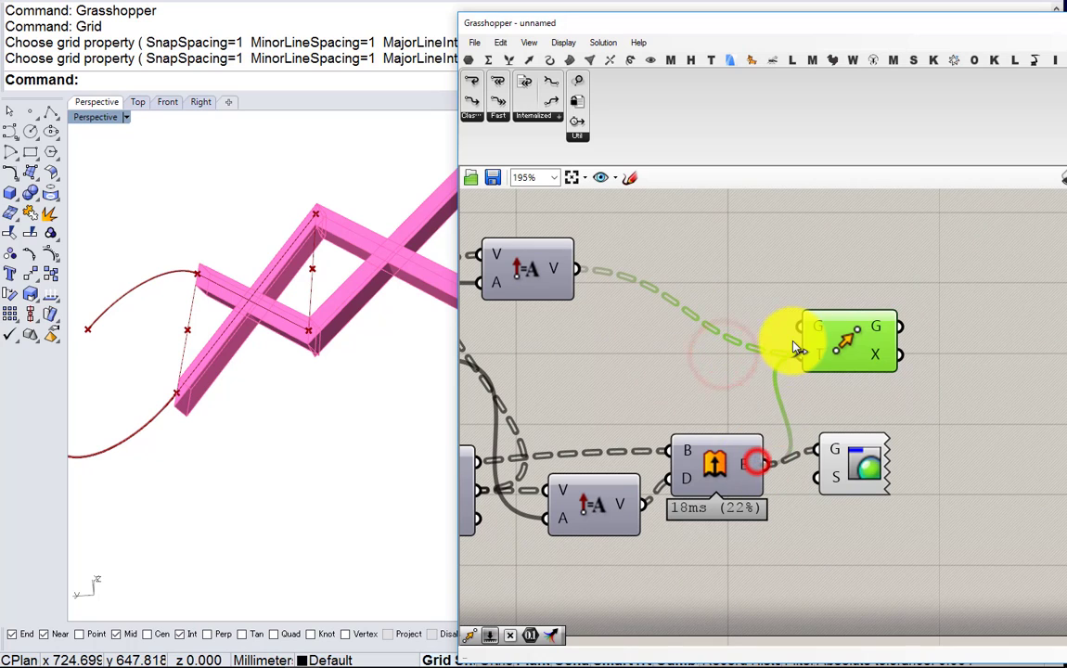
{"action": "left_click_drag", "start_coordinate": [799, 348], "coordinate": [820, 336]}
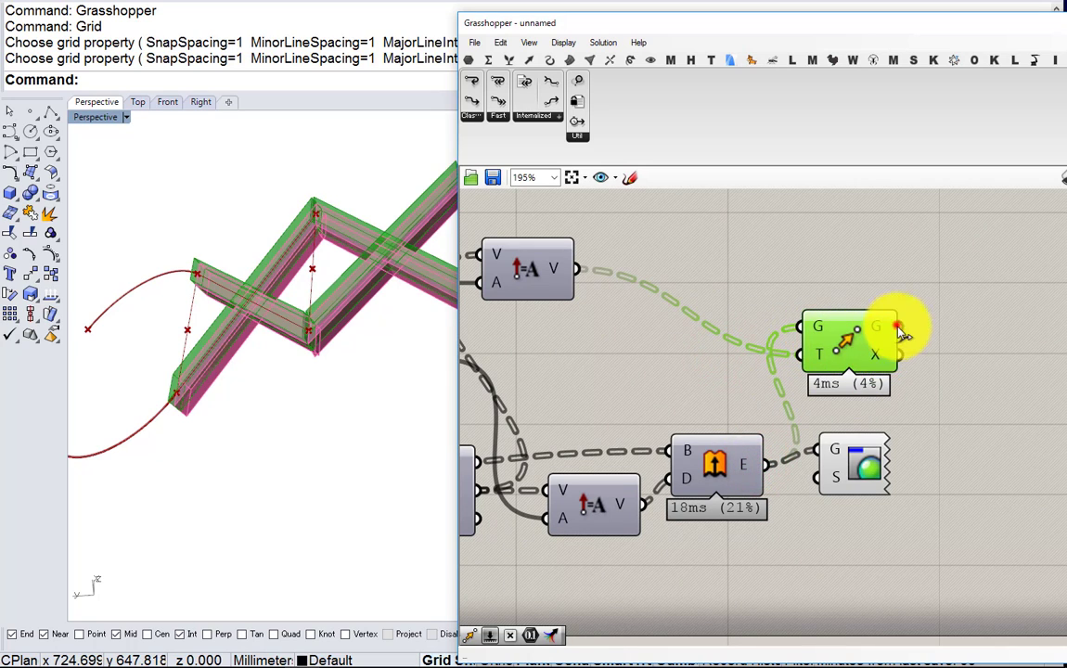
{"action": "left_click_drag", "start_coordinate": [898, 327], "coordinate": [973, 458]}
Place the Move component between Extrude and Custom Preview and turn off its preview
{"action": "left_click_drag", "start_coordinate": [853, 343], "coordinate": [843, 440]}
{"action": "middle_click", "coordinate": [840, 436]}
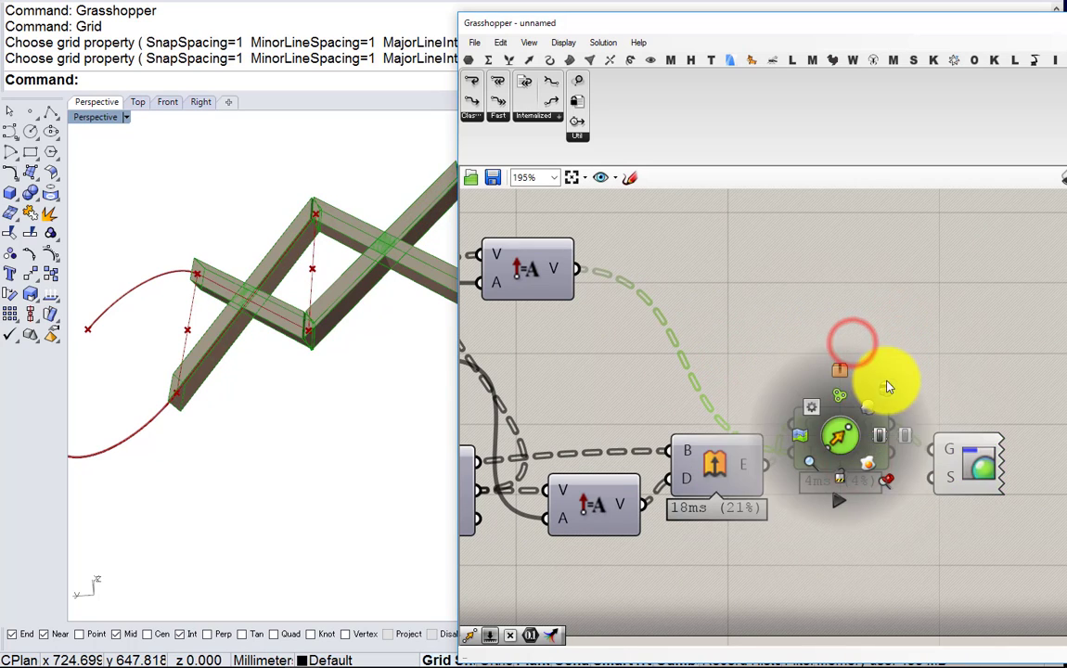
{"action": "left_click", "coordinate": [888, 387]}
Align the new Amplitude component beside the Division component that feeds it
{"action": "right_click_drag", "start_coordinate": [437, 352], "coordinate": [360, 389]}
{"action": "right_click_drag", "start_coordinate": [629, 372], "coordinate": [790, 355]}
{"action": "scroll", "coordinate": [789, 356], "scroll_direction": "down", "scroll_amount": 1}
{"action": "left_click_drag", "start_coordinate": [739, 291], "coordinate": [754, 304]}
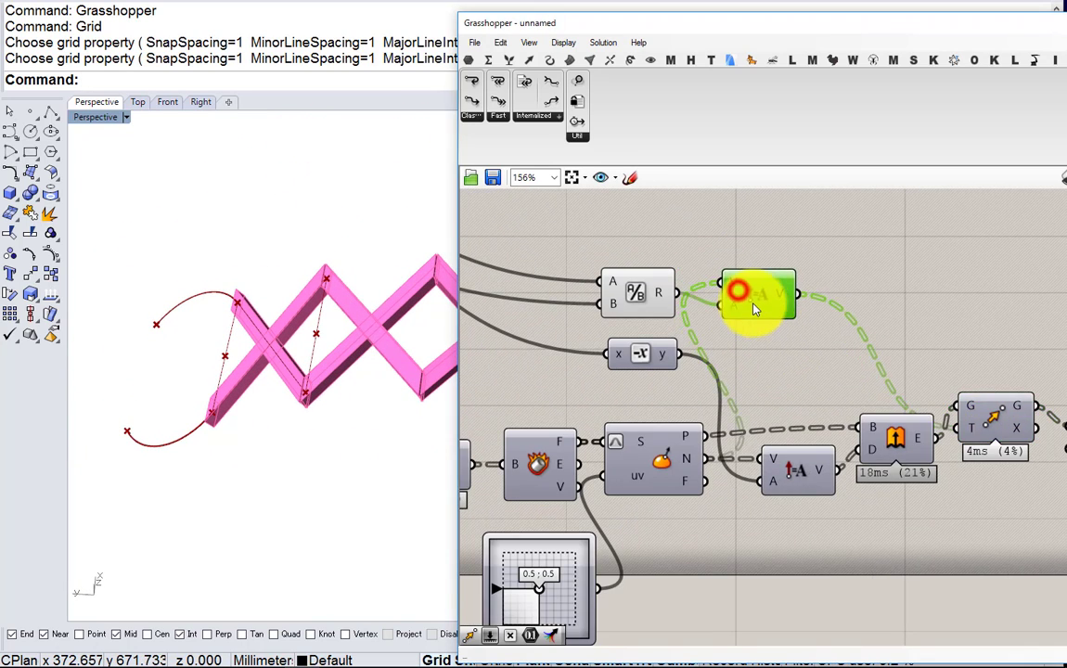
{"action": "left_click_drag", "start_coordinate": [784, 374], "coordinate": [616, 273]}
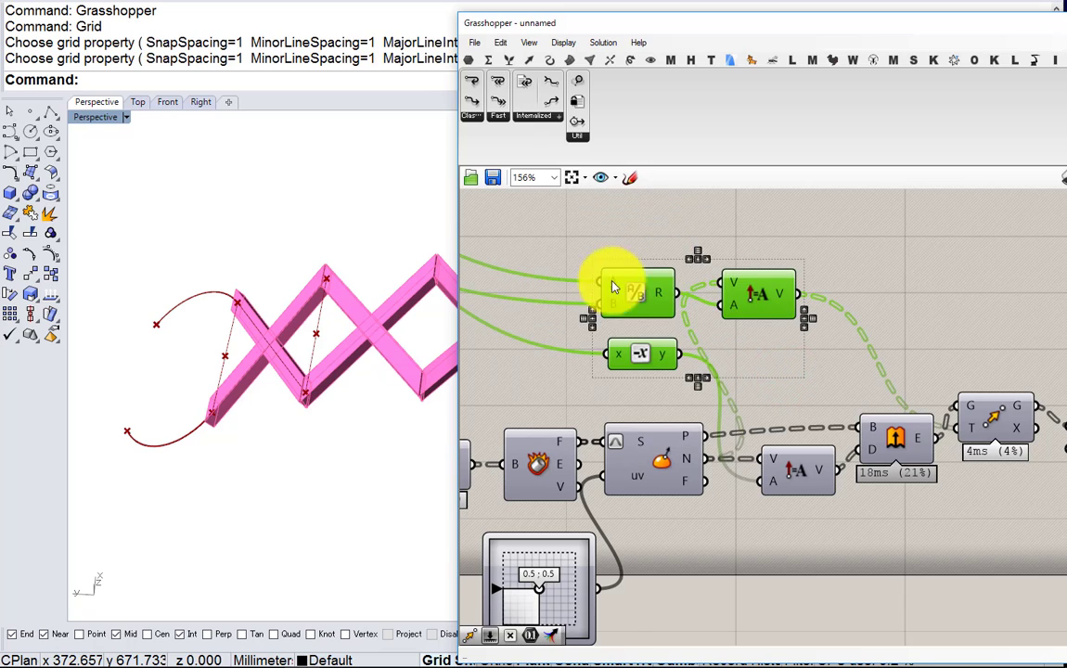
{"action": "scroll", "coordinate": [942, 281], "scroll_direction": "down", "scroll_amount": 4}
{"action": "left_click", "coordinate": [748, 293]}
Reposition the Pipe component and connect the 34.1 Number slider to its radius input
{"action": "right_click_drag", "start_coordinate": [587, 294], "coordinate": [750, 289]}
{"action": "scroll", "coordinate": [683, 386], "scroll_direction": "up", "scroll_amount": 2}
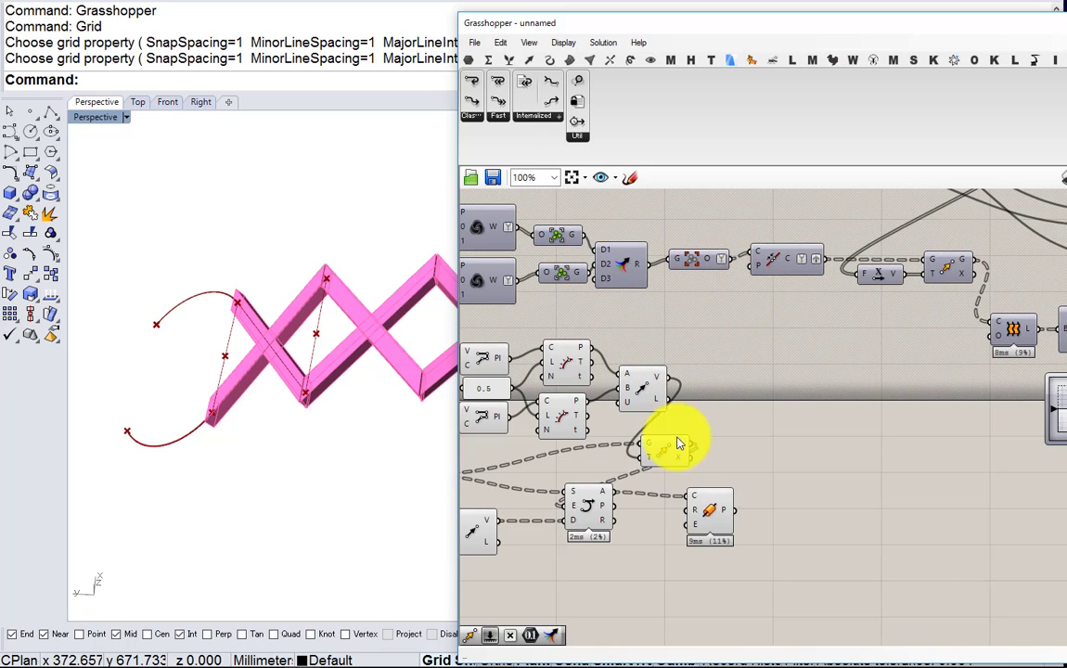
{"action": "left_click", "coordinate": [753, 504]}
{"action": "scroll", "coordinate": [748, 493], "scroll_direction": "down", "scroll_amount": 2}
{"action": "scroll", "coordinate": [748, 316], "scroll_direction": "up", "scroll_amount": 2}
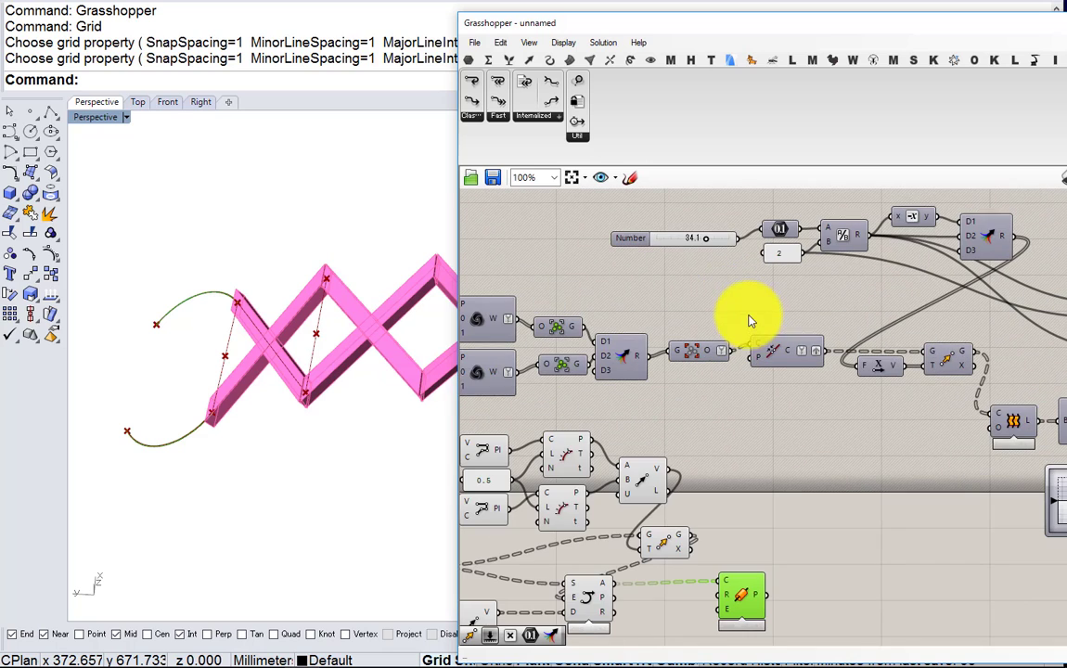
{"action": "left_click_drag", "start_coordinate": [738, 356], "coordinate": [725, 594]}
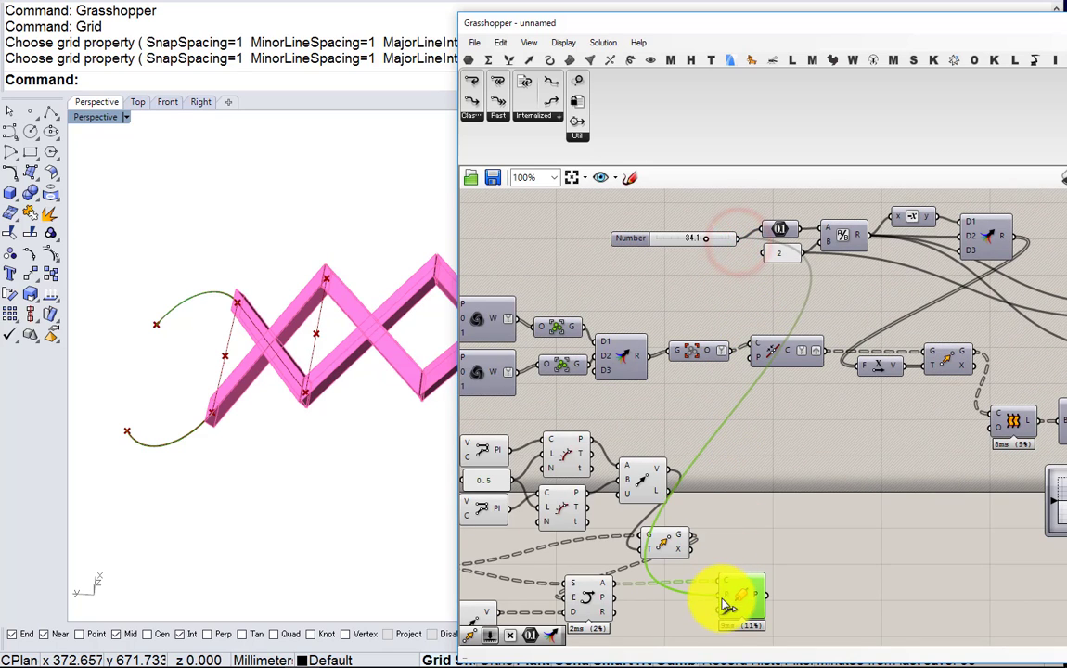
{"action": "left_click", "coordinate": [744, 479]}
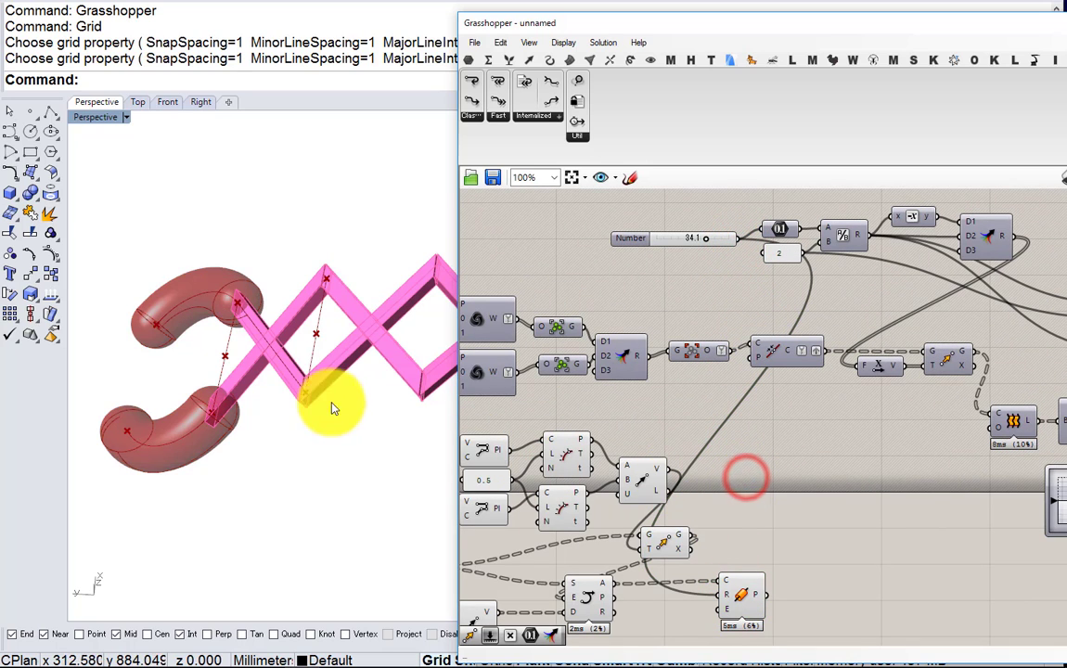
Turn off the preview of the components that build the handle arcs, leaving Pipe out of the selection
{"action": "right_click_drag", "start_coordinate": [332, 406], "coordinate": [413, 388]}
{"action": "right_click_drag", "start_coordinate": [748, 450], "coordinate": [855, 371]}
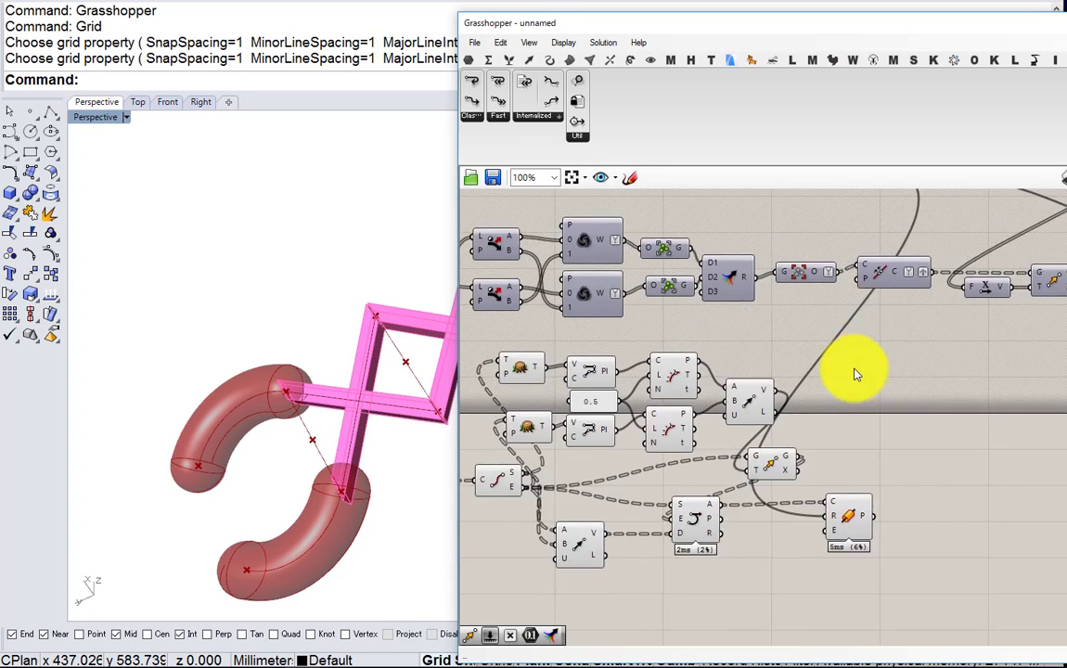
{"action": "scroll", "coordinate": [856, 374], "scroll_direction": "down", "scroll_amount": 4}
{"action": "left_click_drag", "start_coordinate": [819, 489], "coordinate": [576, 297]}
{"action": "middle_click", "coordinate": [610, 356]}
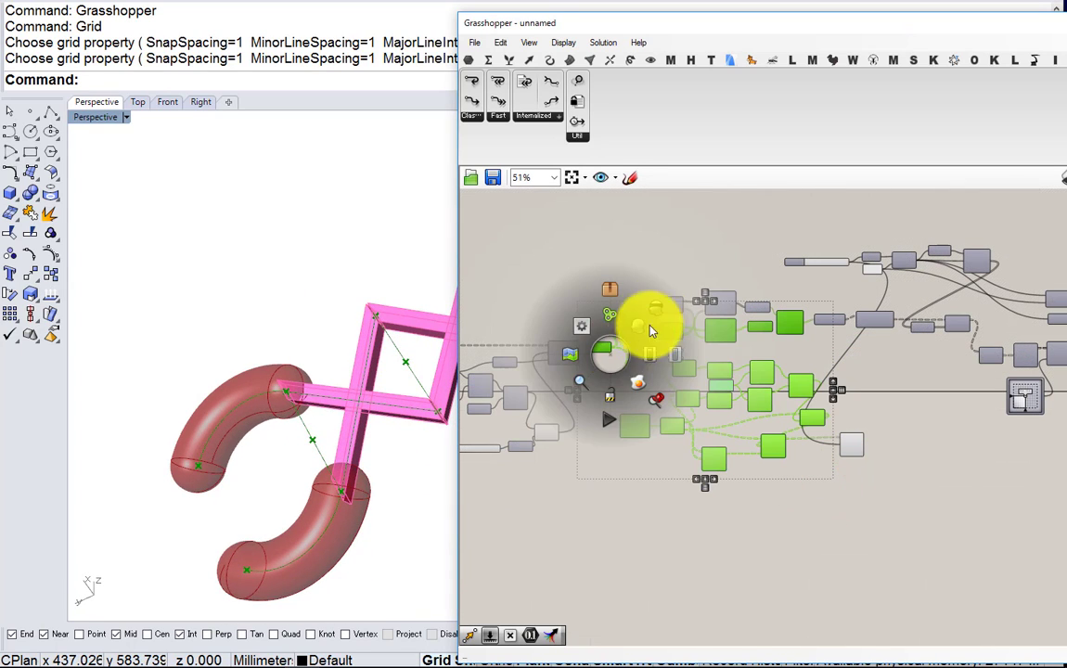
{"action": "left_click", "coordinate": [650, 331]}
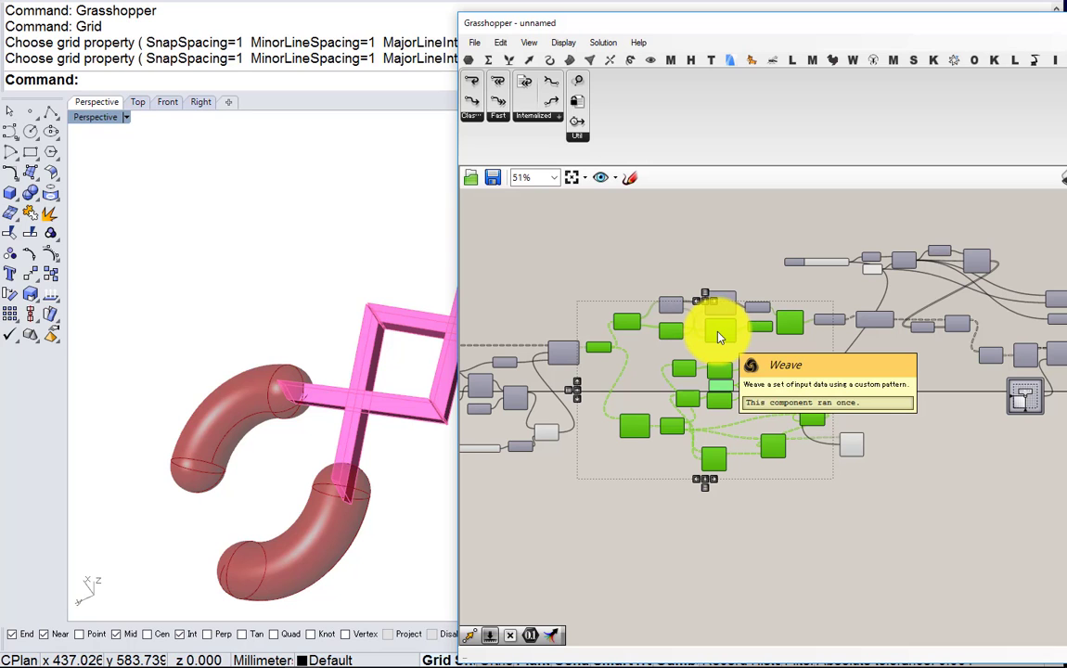
{"action": "left_click", "coordinate": [813, 479]}
Move the Pipe component clear of the Arc component that feeds it
{"action": "right_click_drag", "start_coordinate": [762, 446], "coordinate": [557, 399]}
{"action": "scroll", "coordinate": [574, 399], "scroll_direction": "up", "scroll_amount": 2}
{"action": "left_click", "coordinate": [575, 401]}
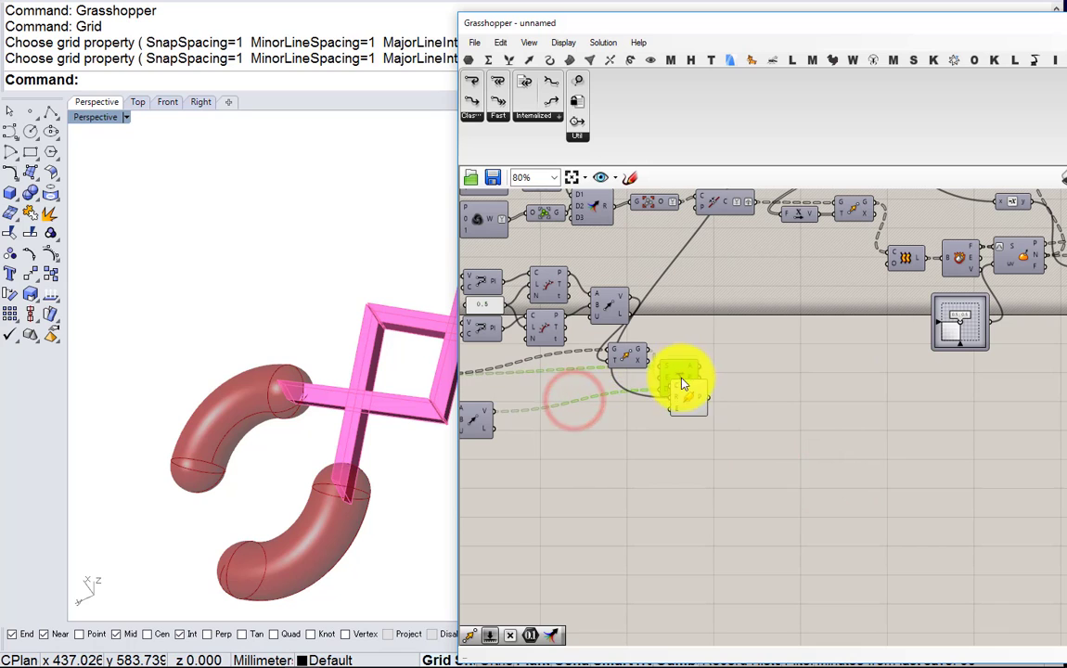
{"action": "left_click_drag", "start_coordinate": [682, 383], "coordinate": [799, 396]}
{"action": "left_click", "coordinate": [805, 439]}
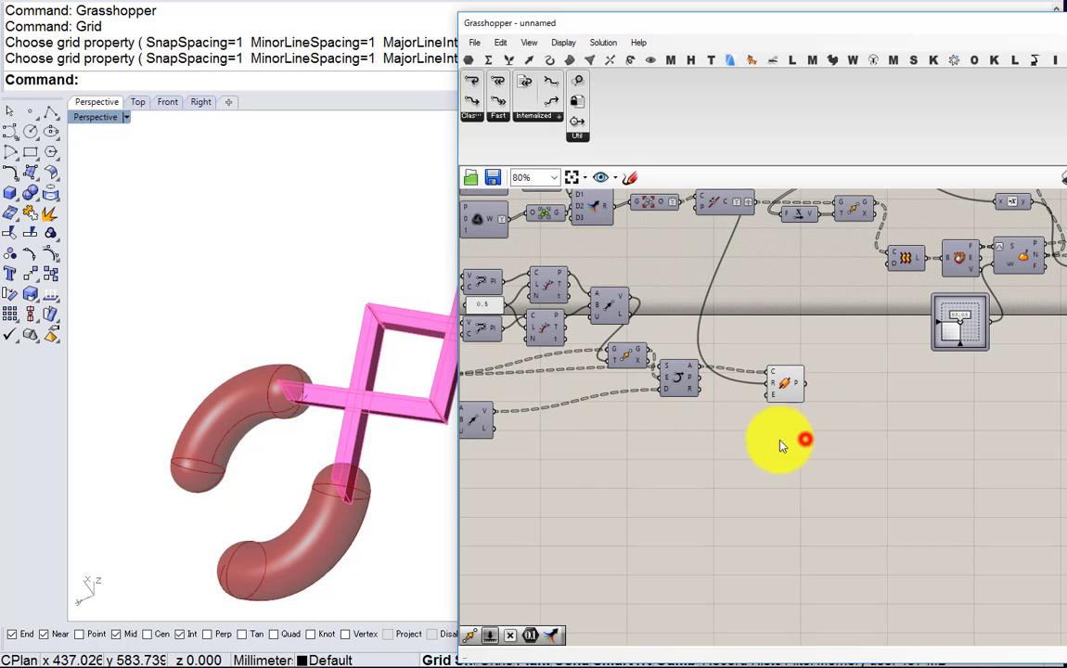
Add a Colour Swatch below the Pipe component
{"action": "right_click_drag", "start_coordinate": [740, 408], "coordinate": [594, 408]}
{"action": "double_click", "coordinate": [705, 453]}
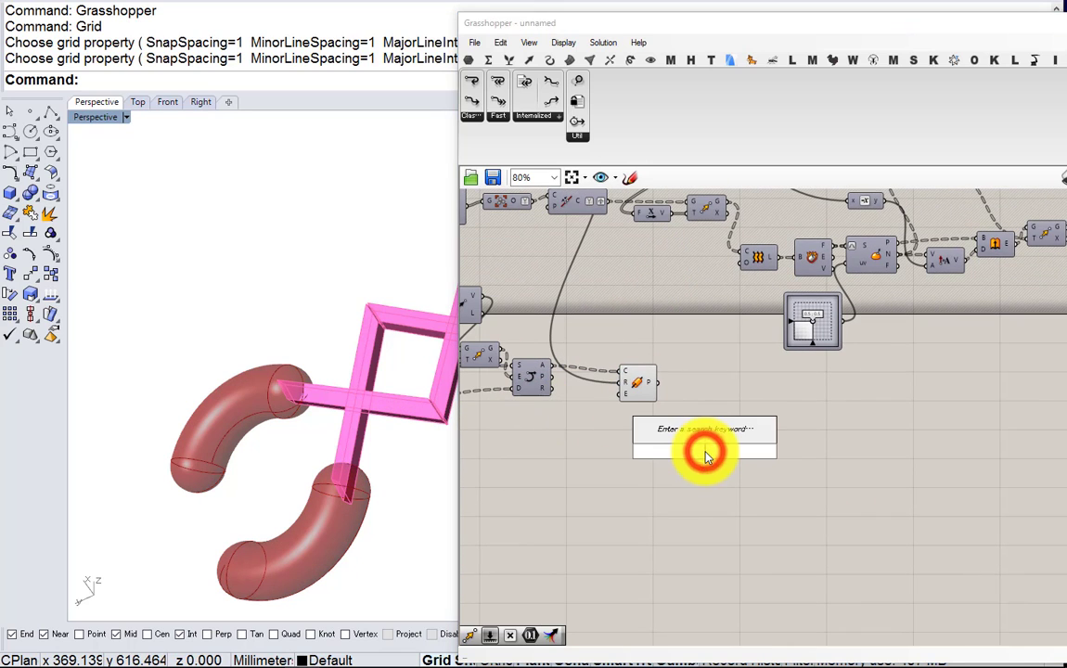
{"action": "type", "text": "swa"}
{"action": "left_click", "coordinate": [670, 400]}
{"action": "scroll", "coordinate": [663, 391], "scroll_direction": "up", "scroll_amount": 3}
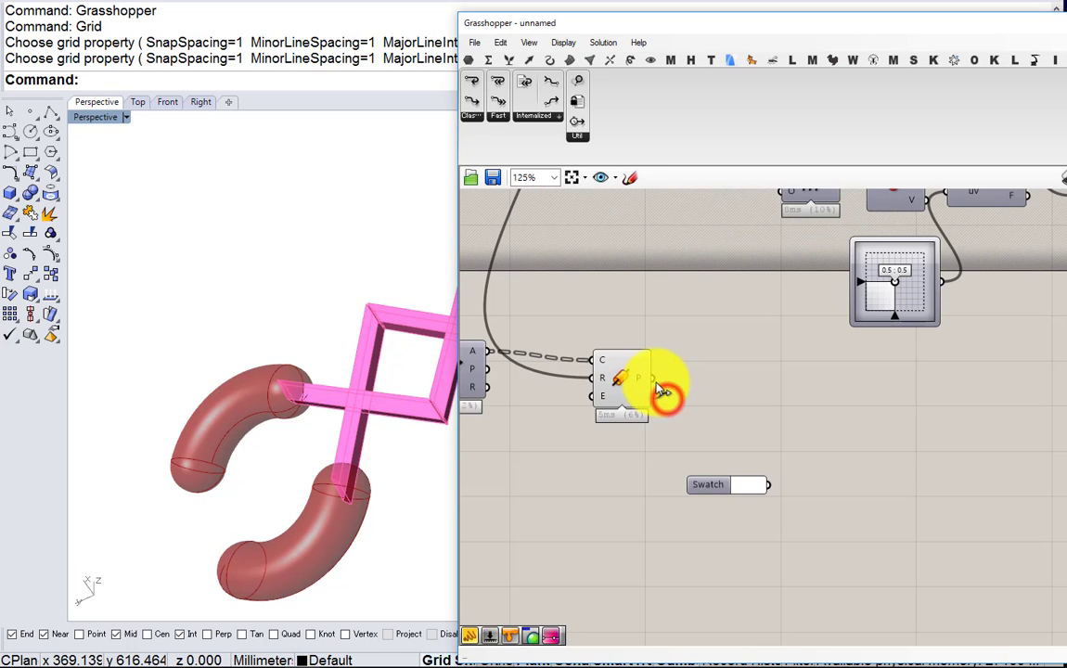
Add a Custom Preview component beside Pipe and connect the Pipe output to its geometry input
{"action": "double_click", "coordinate": [740, 442]}
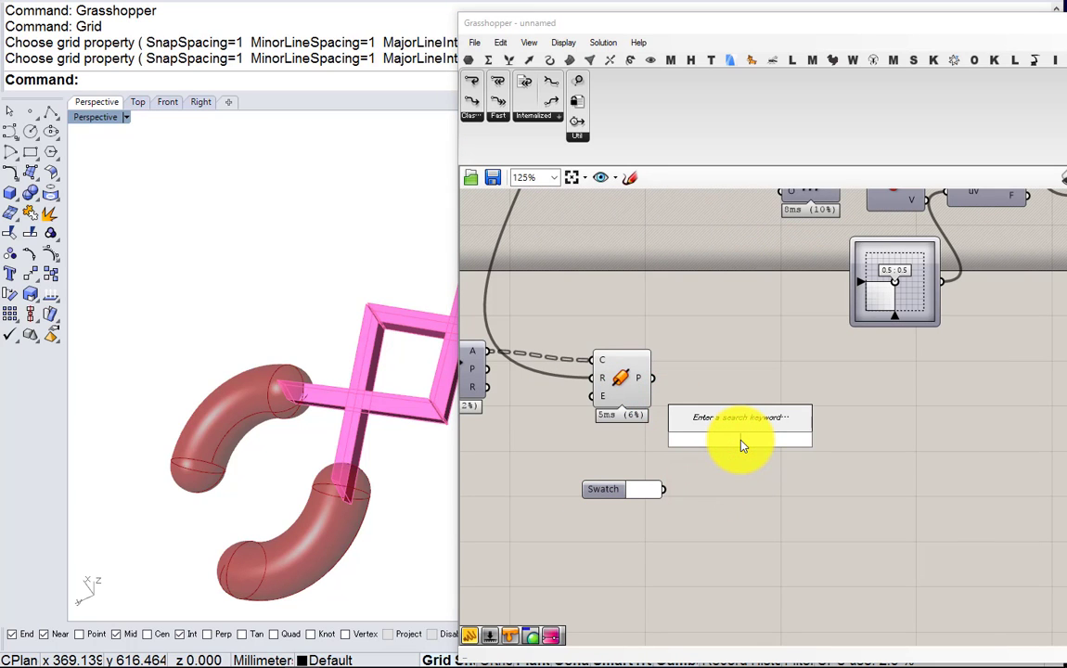
{"action": "type", "text": "prev"}
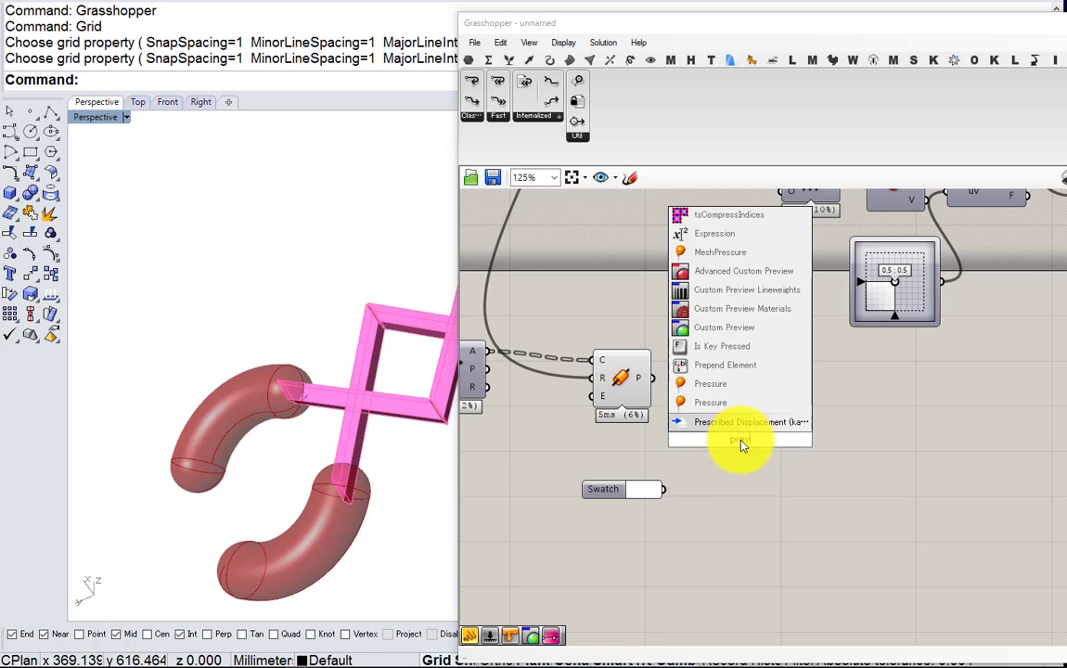
{"action": "left_click", "coordinate": [731, 406]}
{"action": "scroll", "coordinate": [684, 394], "scroll_direction": "up", "scroll_amount": 2}
{"action": "left_click_drag", "start_coordinate": [637, 375], "coordinate": [719, 431]}
Set the new swatch to yellow and connect it to the shader input of the handles' Custom Preview
{"action": "left_click", "coordinate": [639, 522]}
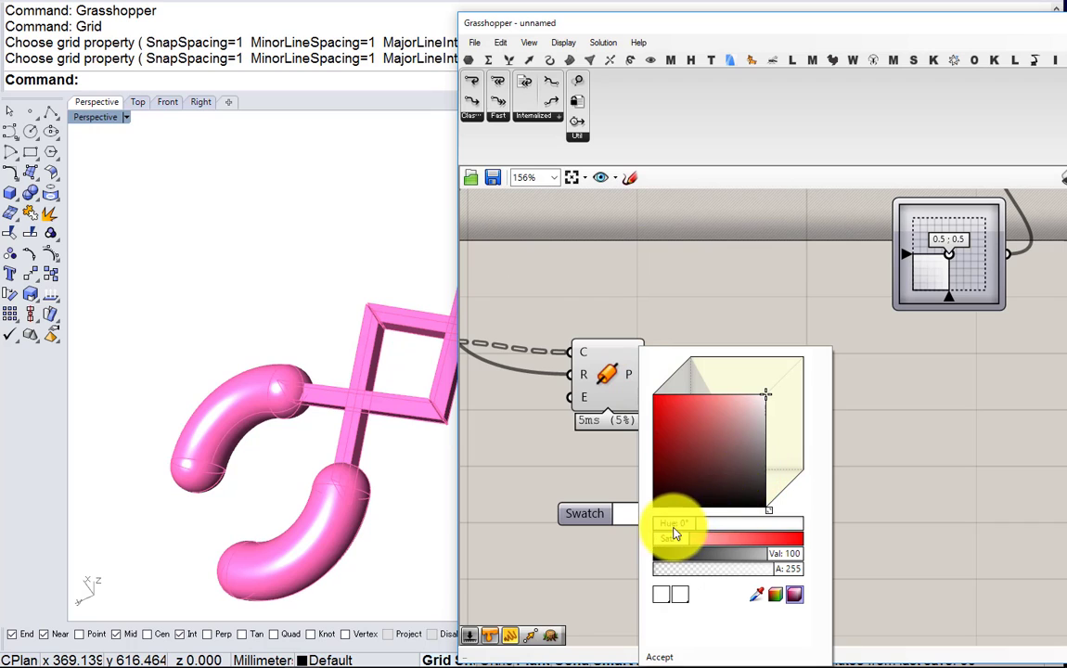
{"action": "left_click_drag", "start_coordinate": [675, 532], "coordinate": [729, 462]}
{"action": "left_click", "coordinate": [666, 319]}
{"action": "left_click", "coordinate": [659, 460]}
Turn off the preview of the Pipe component
{"action": "left_click", "coordinate": [589, 374]}
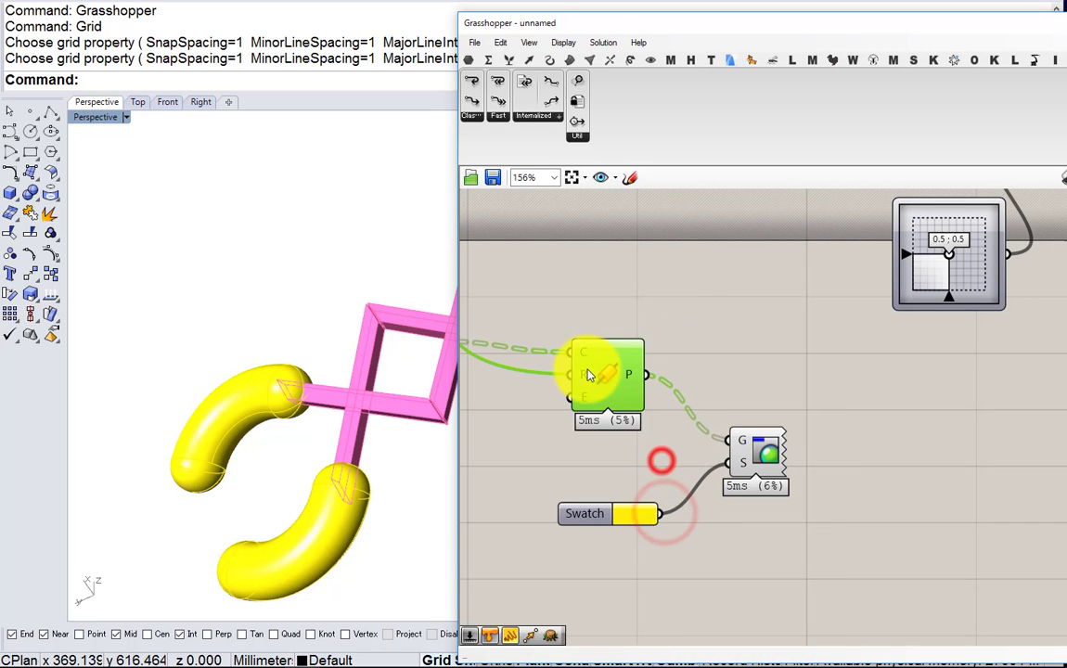
{"action": "middle_click", "coordinate": [588, 373]}
{"action": "left_click", "coordinate": [626, 327]}
Move the strips' Custom Preview away from the Move component to make room for a swatch
{"action": "right_click_drag", "start_coordinate": [643, 325], "coordinate": [575, 326]}
{"action": "scroll", "coordinate": [576, 324], "scroll_direction": "down", "scroll_amount": 4}
{"action": "right_click_drag", "start_coordinate": [713, 334], "coordinate": [612, 403]}
{"action": "right_click_drag", "start_coordinate": [821, 332], "coordinate": [736, 357]}
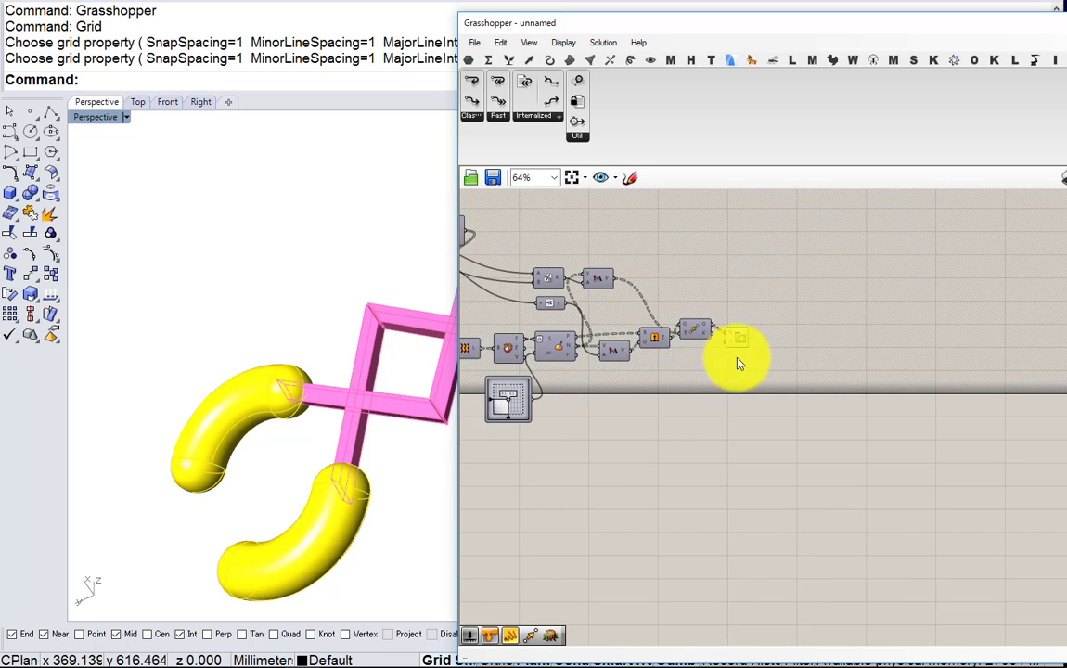
{"action": "scroll", "coordinate": [736, 356], "scroll_direction": "up", "scroll_amount": 4}
{"action": "left_click", "coordinate": [738, 321]}
{"action": "left_click_drag", "start_coordinate": [763, 323], "coordinate": [846, 310]}
{"action": "double_click", "coordinate": [725, 400]}
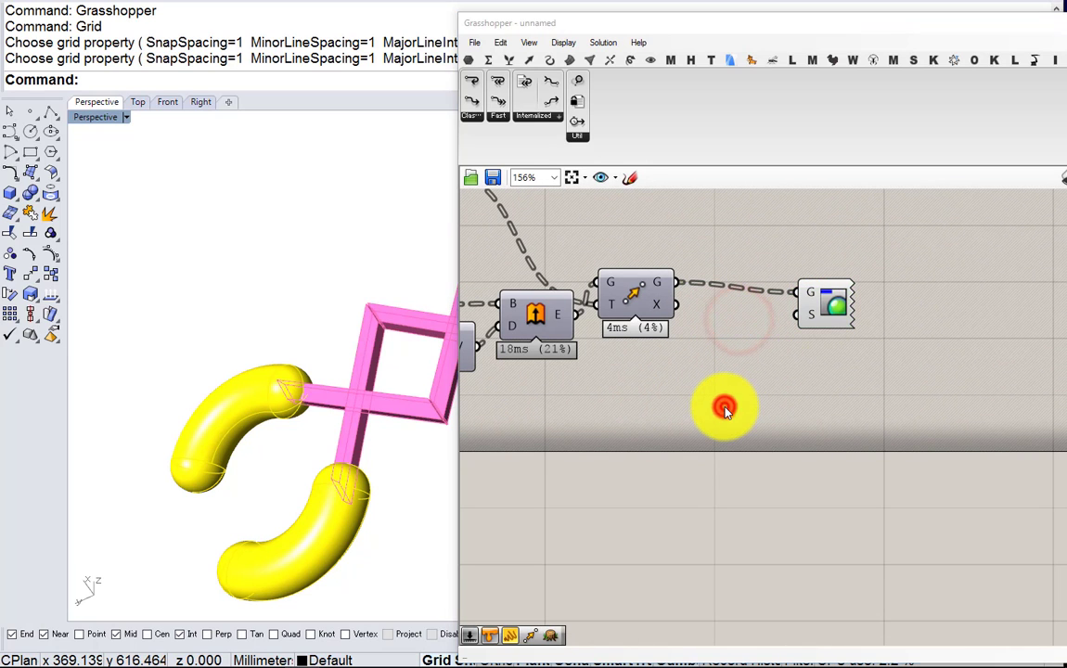
{"action": "type", "text": "s"}
{"action": "double_click", "coordinate": [667, 432]}
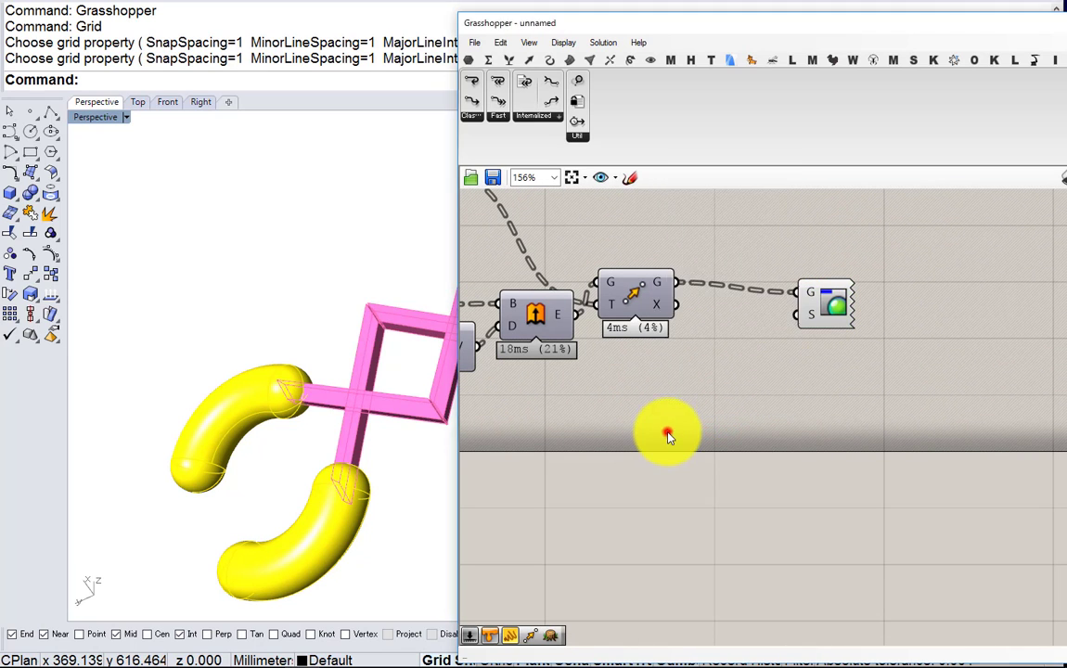
{"action": "type", "text": "pre"}
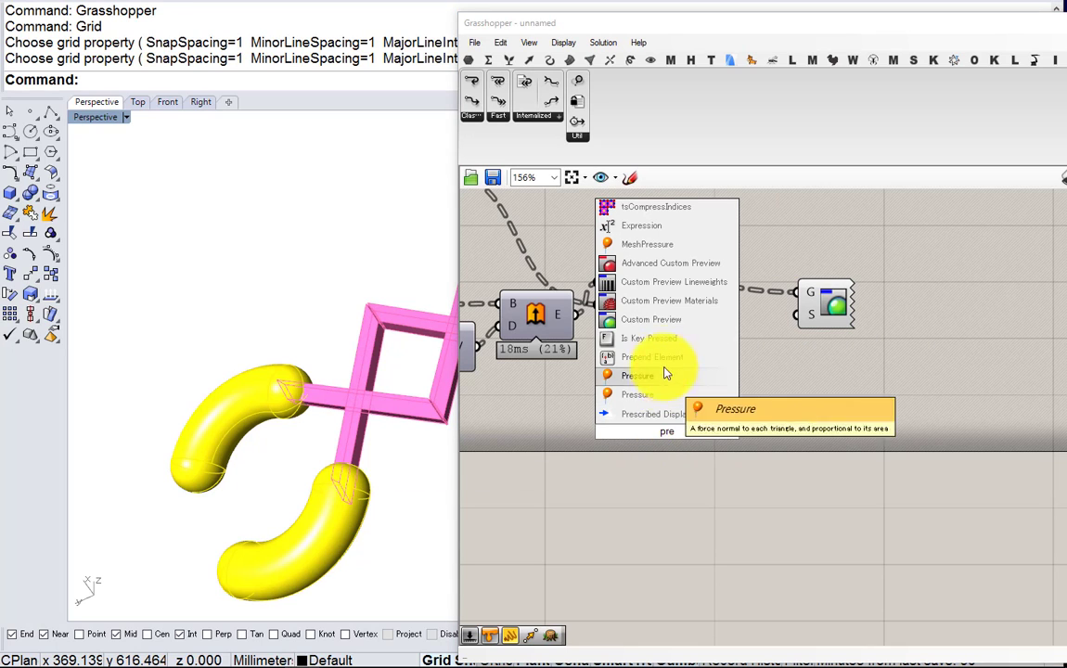
{"action": "left_click", "coordinate": [667, 319]}
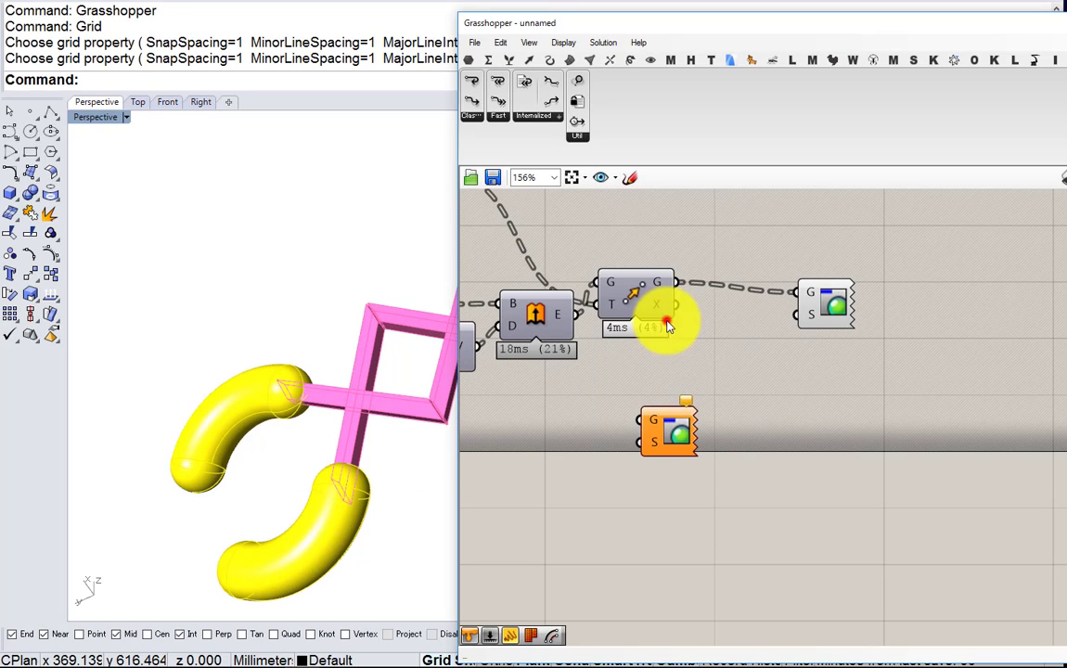
{"action": "key", "text": "Delete"}
Add a Colour Swatch below the Move component and connect it to the shader input of the strips' Custom Preview
{"action": "double_click", "coordinate": [665, 434]}
{"action": "type", "text": "swa"}
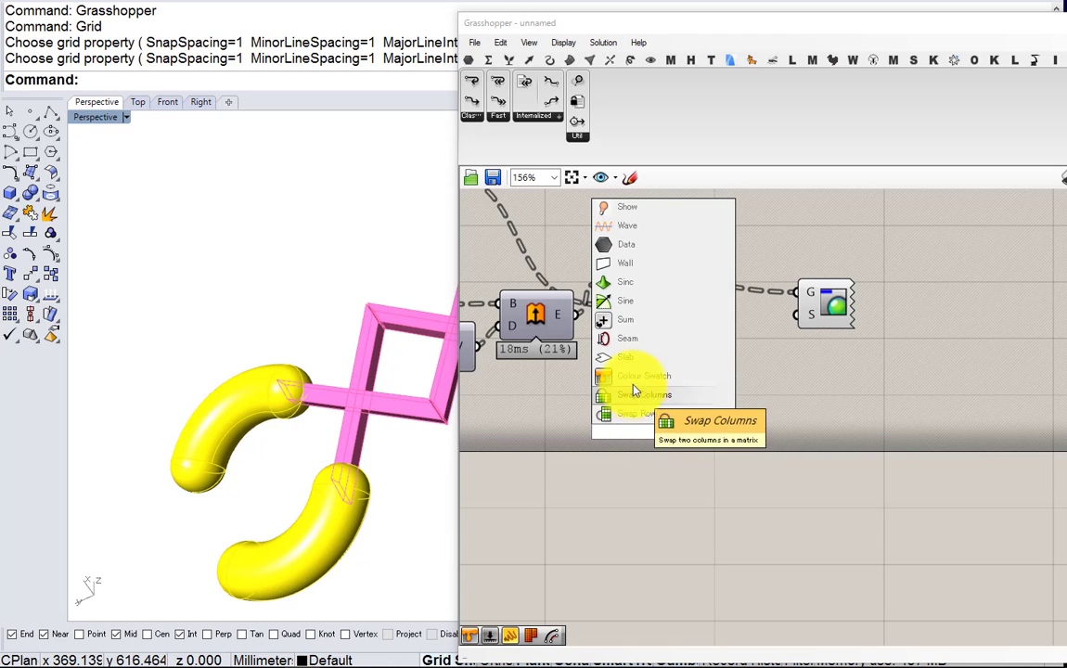
{"action": "left_click", "coordinate": [634, 381]}
{"action": "left_click_drag", "start_coordinate": [771, 373], "coordinate": [796, 315]}
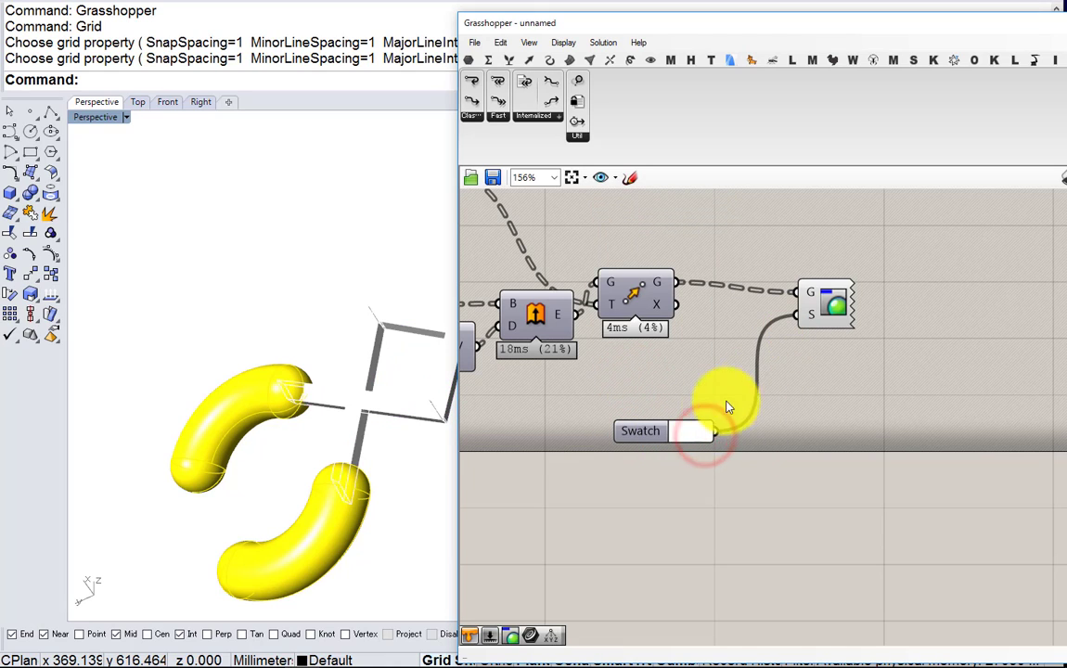
Set the strips' swatch to orange-red with hue 14°, saturation 76 and value 100
{"action": "left_click", "coordinate": [691, 432]}
{"action": "left_click", "coordinate": [769, 438]}
{"action": "mouse_move", "coordinate": [761, 413]}
{"action": "left_mouse_down"}
{"action": "mouse_move", "coordinate": [715, 398]}
{"action": "mouse_move", "coordinate": [724, 394]}
{"action": "left_mouse_up"}
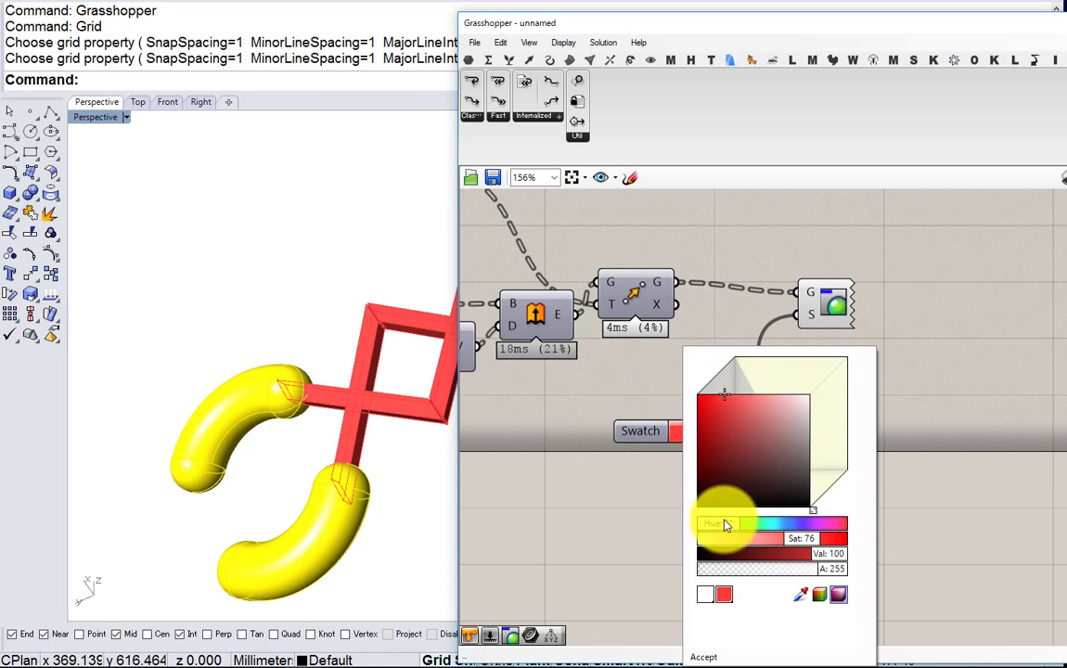
{"action": "mouse_move", "coordinate": [727, 526]}
{"action": "left_mouse_down"}
{"action": "mouse_move", "coordinate": [745, 522]}
{"action": "mouse_move", "coordinate": [730, 529]}
{"action": "left_mouse_up"}
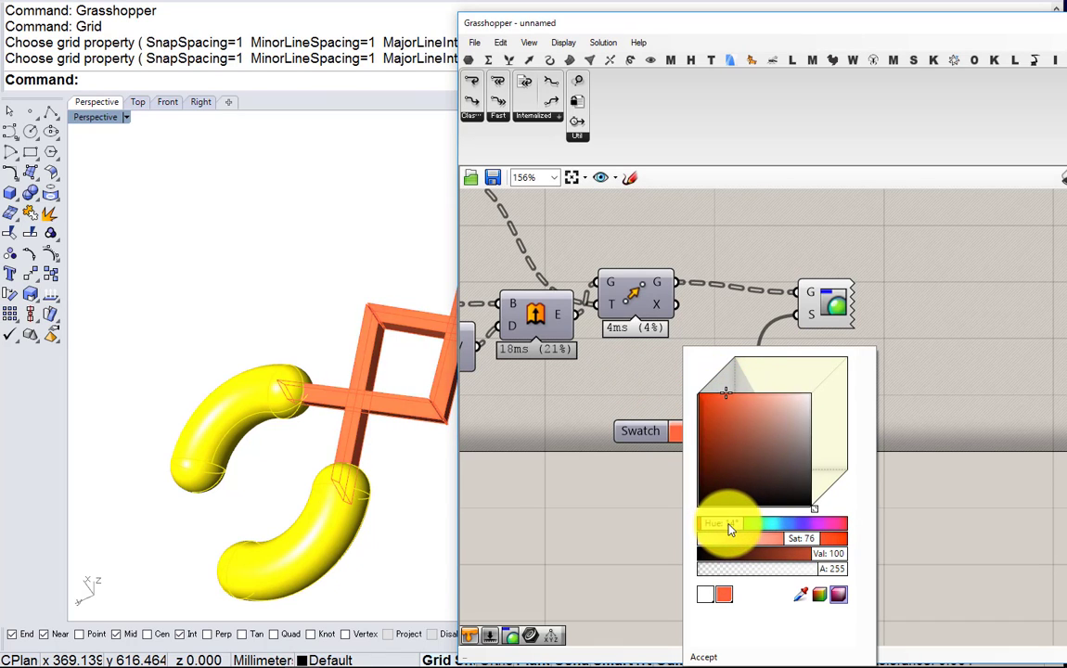
{"action": "left_click", "coordinate": [612, 493]}
Change the handles' swatch to amber with hue 42°, saturation 96 and value 100
{"action": "right_click_drag", "start_coordinate": [364, 409], "coordinate": [251, 469]}
{"action": "scroll", "coordinate": [273, 362], "scroll_direction": "down", "scroll_amount": 10}
{"action": "scroll", "coordinate": [889, 347], "scroll_direction": "down", "scroll_amount": 4}
{"action": "scroll", "coordinate": [490, 487], "scroll_direction": "up", "scroll_amount": 4}
{"action": "right_click_drag", "start_coordinate": [490, 487], "coordinate": [653, 488]}
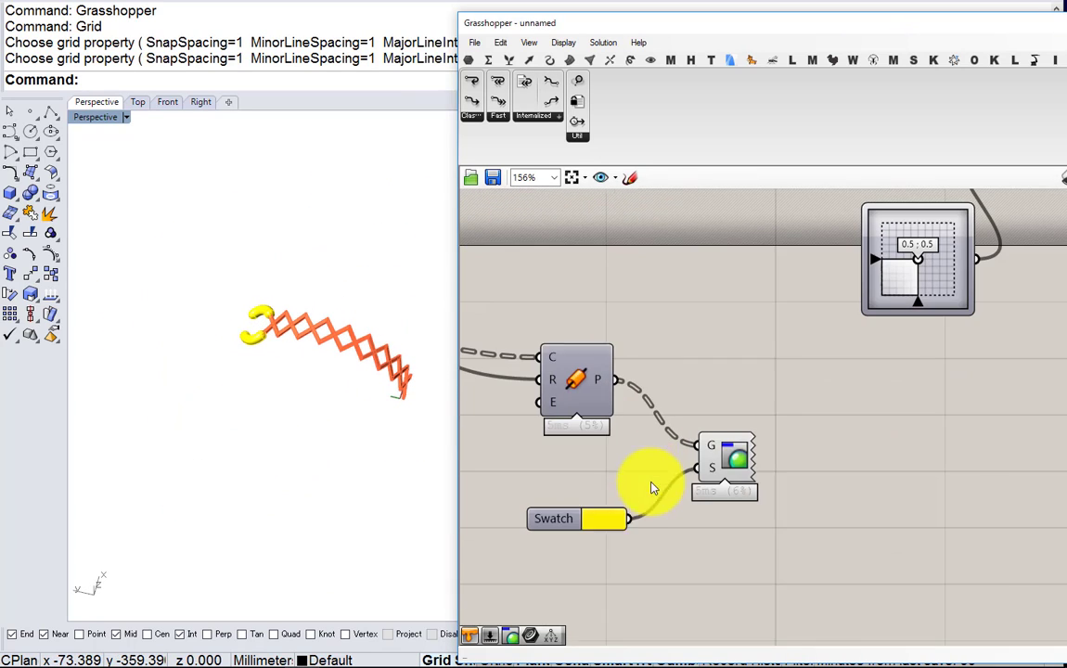
{"action": "left_click", "coordinate": [607, 522]}
{"action": "mouse_move", "coordinate": [666, 535]}
{"action": "left_mouse_down"}
{"action": "mouse_move", "coordinate": [632, 535]}
{"action": "mouse_move", "coordinate": [664, 538]}
{"action": "left_mouse_up"}
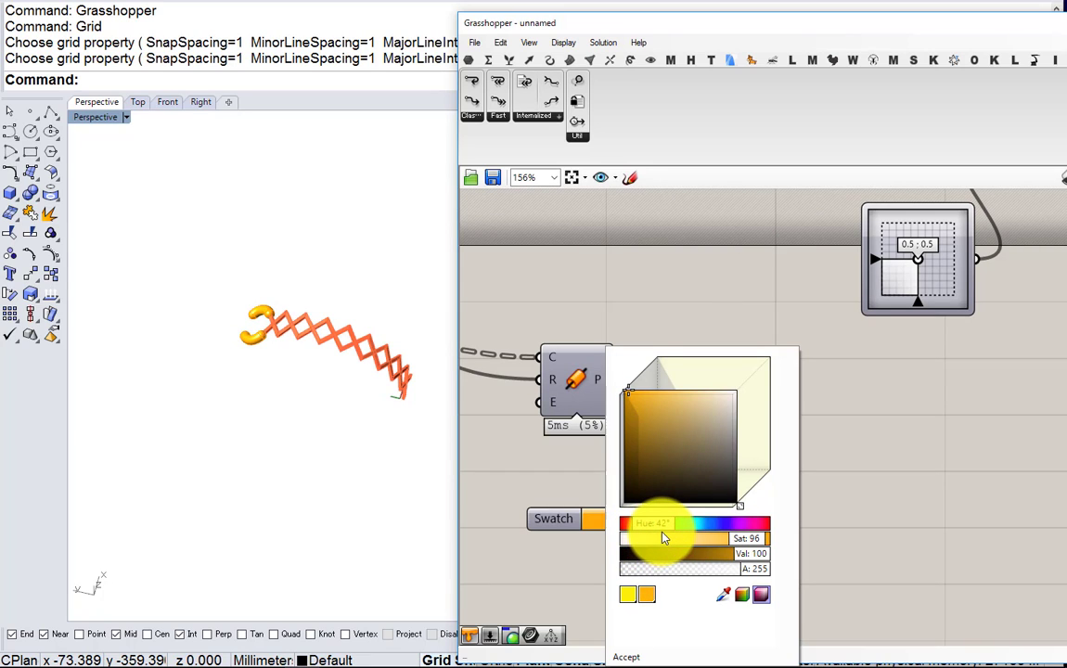
{"action": "left_click", "coordinate": [534, 438]}
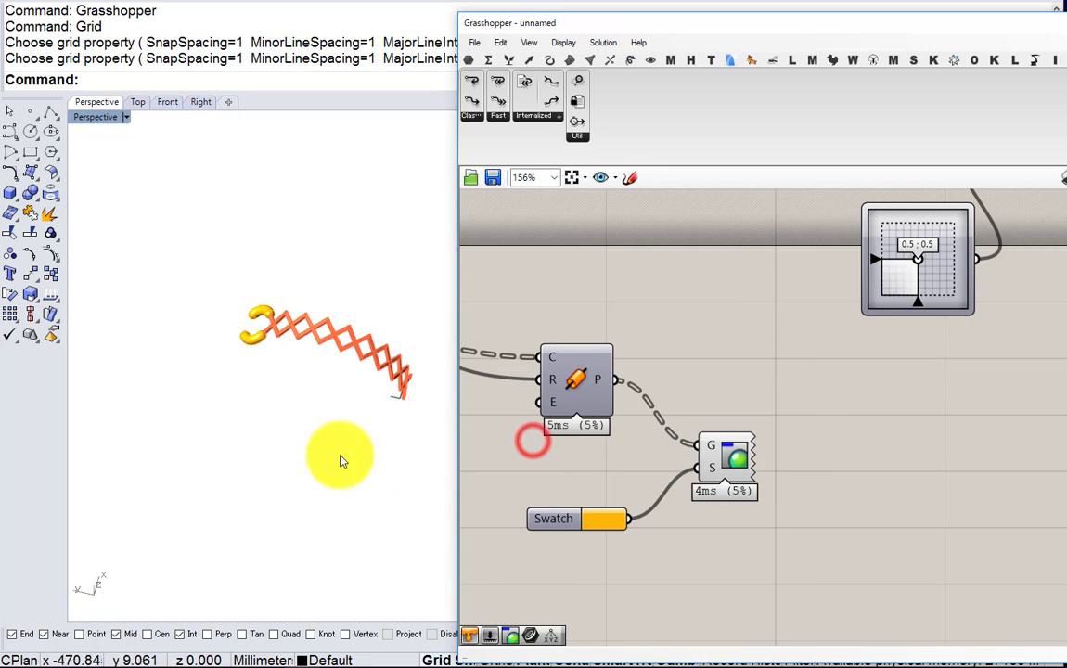
Set the Degrees slider whose Radians component feeds the Addition component to 33
{"action": "right_click_drag", "start_coordinate": [341, 457], "coordinate": [464, 325]}
{"action": "right_click_drag", "start_coordinate": [626, 360], "coordinate": [757, 362]}
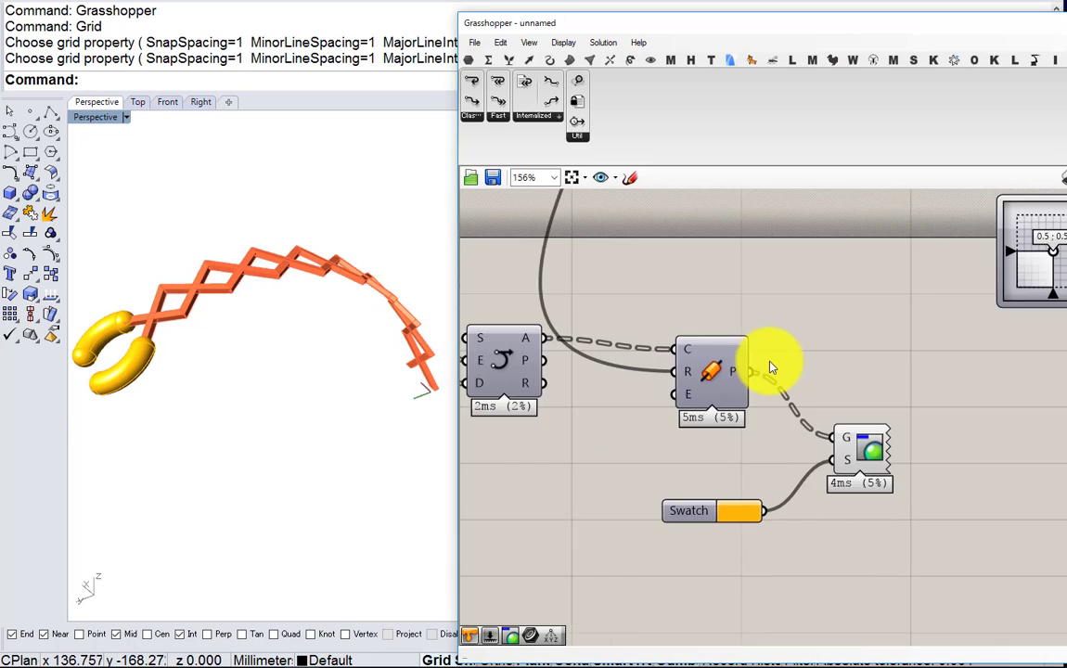
{"action": "scroll", "coordinate": [567, 358], "scroll_direction": "down", "scroll_amount": 5}
{"action": "right_click_drag", "start_coordinate": [369, 380], "coordinate": [404, 340]}
{"action": "right_click_drag", "start_coordinate": [538, 357], "coordinate": [741, 336]}
{"action": "scroll", "coordinate": [741, 336], "scroll_direction": "down", "scroll_amount": 1}
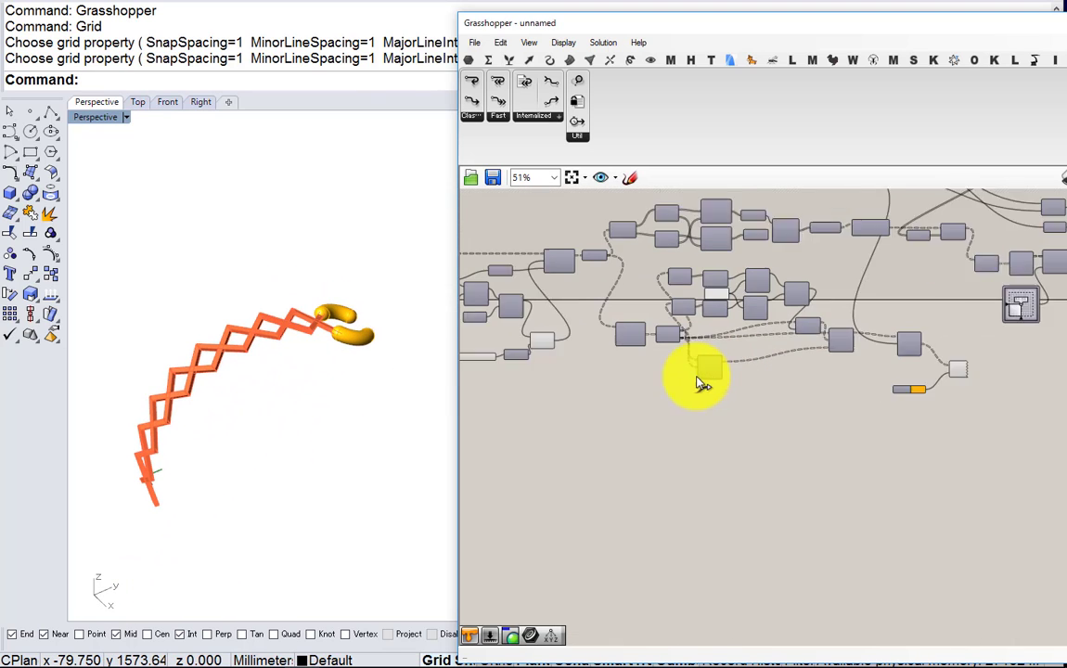
{"action": "scroll", "coordinate": [698, 377], "scroll_direction": "up", "scroll_amount": 1}
{"action": "left_click", "coordinate": [713, 359]}
{"action": "right_click_drag", "start_coordinate": [494, 378], "coordinate": [689, 373]}
{"action": "scroll", "coordinate": [689, 378], "scroll_direction": "up", "scroll_amount": 4}
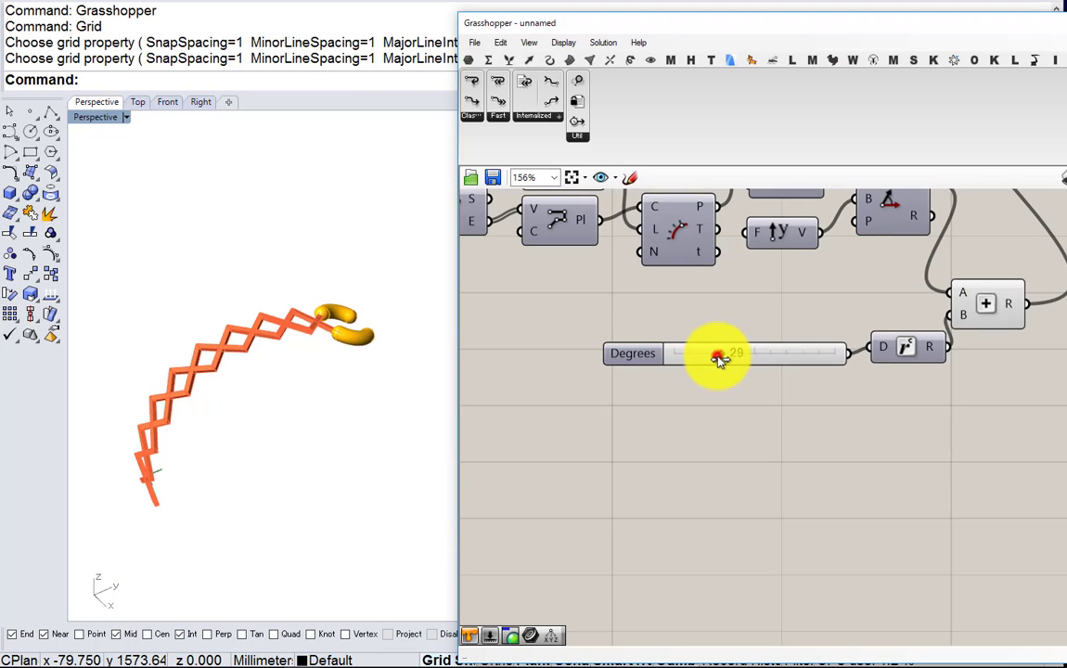
{"action": "mouse_move", "coordinate": [719, 359]}
{"action": "left_mouse_down"}
{"action": "mouse_move", "coordinate": [785, 356]}
{"action": "mouse_move", "coordinate": [695, 364]}
{"action": "mouse_move", "coordinate": [753, 357]}
{"action": "mouse_move", "coordinate": [720, 362]}
{"action": "left_mouse_up"}
Adjust the Value slider that feeds the Negative component
{"action": "scroll", "coordinate": [806, 401], "scroll_direction": "down", "scroll_amount": 2}
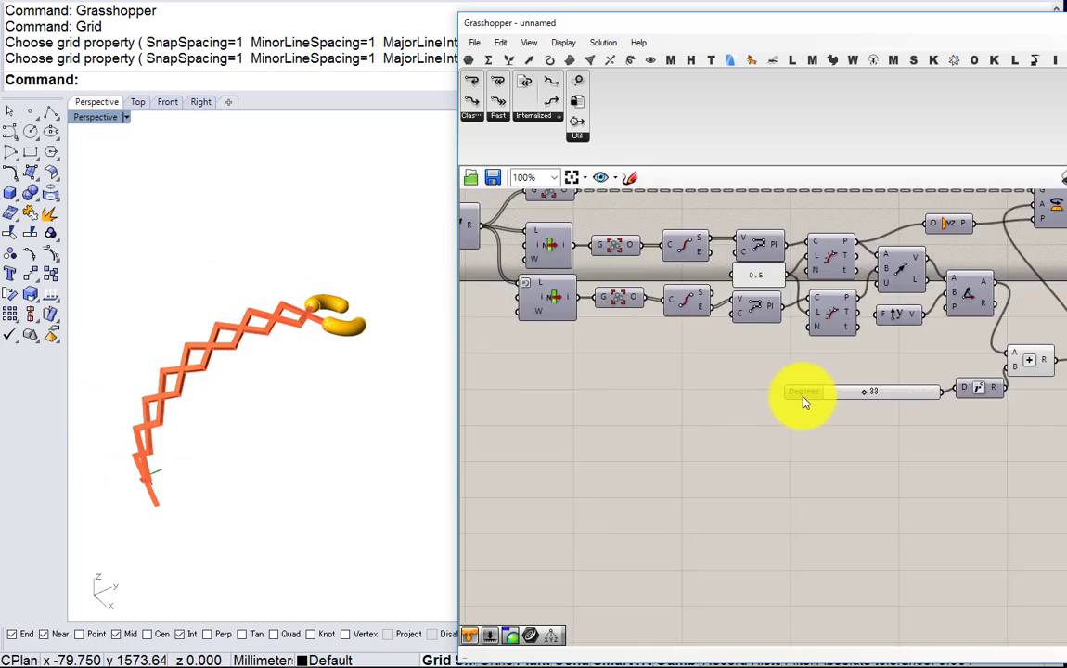
{"action": "scroll", "coordinate": [806, 401], "scroll_direction": "down", "scroll_amount": 2}
{"action": "scroll", "coordinate": [688, 491], "scroll_direction": "up", "scroll_amount": 5}
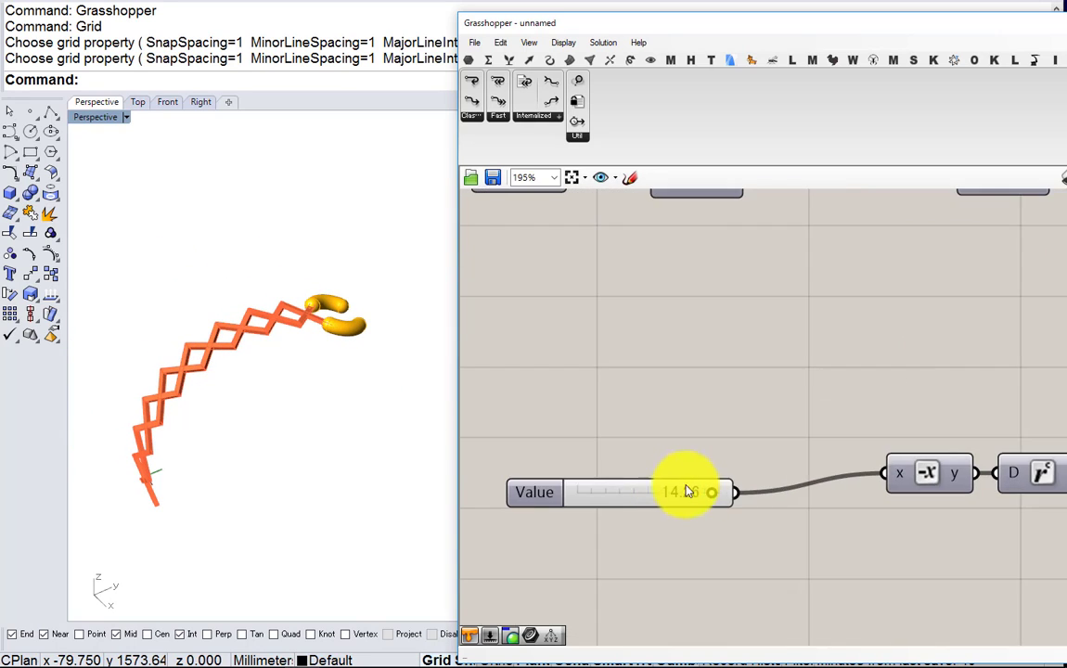
{"action": "left_click_drag", "start_coordinate": [706, 491], "coordinate": [680, 476]}
Test the scissor motion with the first Degrees slider at values such as -20 and -16, and leave it at 12
{"action": "scroll", "coordinate": [786, 429], "scroll_direction": "down", "scroll_amount": 6}
{"action": "scroll", "coordinate": [786, 400], "scroll_direction": "up", "scroll_amount": 4}
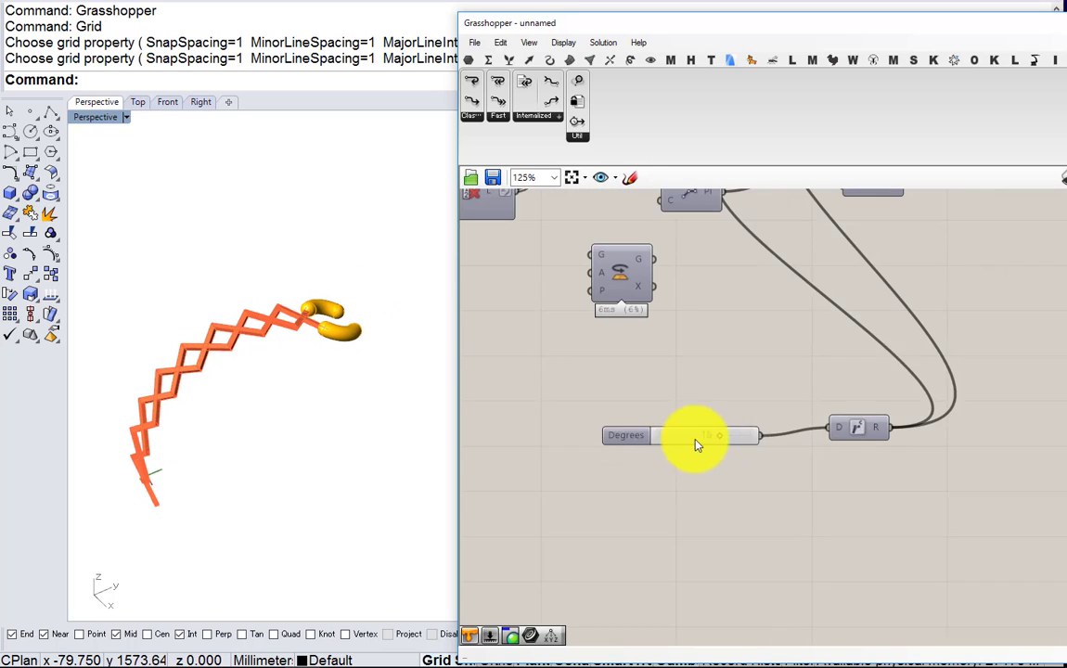
{"action": "scroll", "coordinate": [698, 442], "scroll_direction": "up", "scroll_amount": 1}
{"action": "left_click_drag", "start_coordinate": [724, 434], "coordinate": [681, 442]}
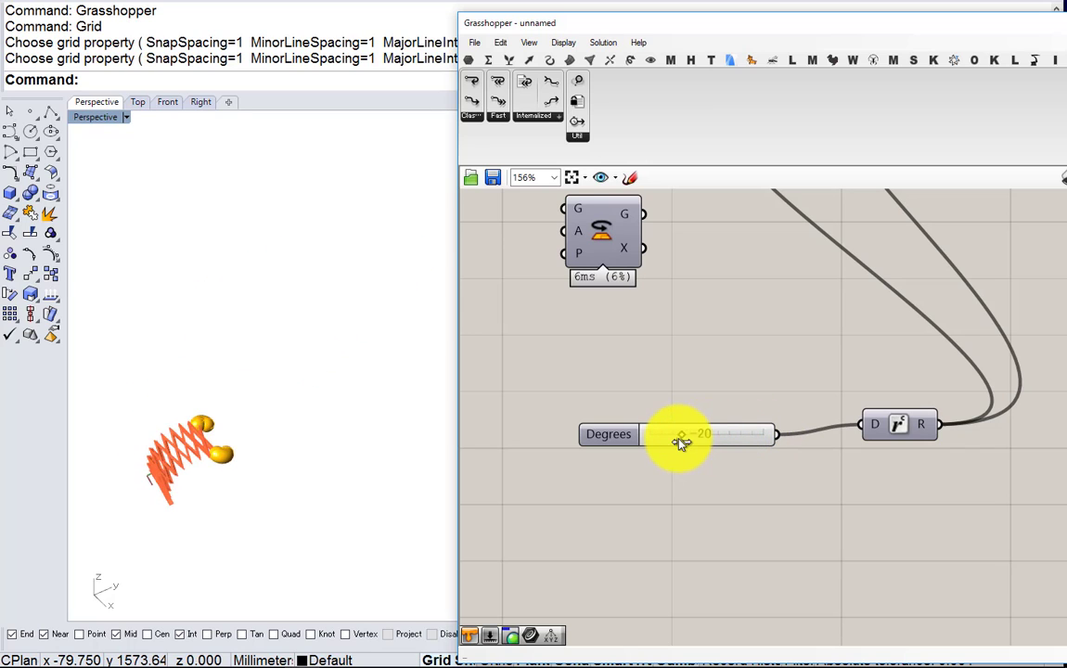
{"action": "mouse_move", "coordinate": [746, 437]}
{"action": "left_mouse_down"}
{"action": "mouse_move", "coordinate": [707, 439]}
{"action": "mouse_move", "coordinate": [733, 441]}
{"action": "left_mouse_up"}
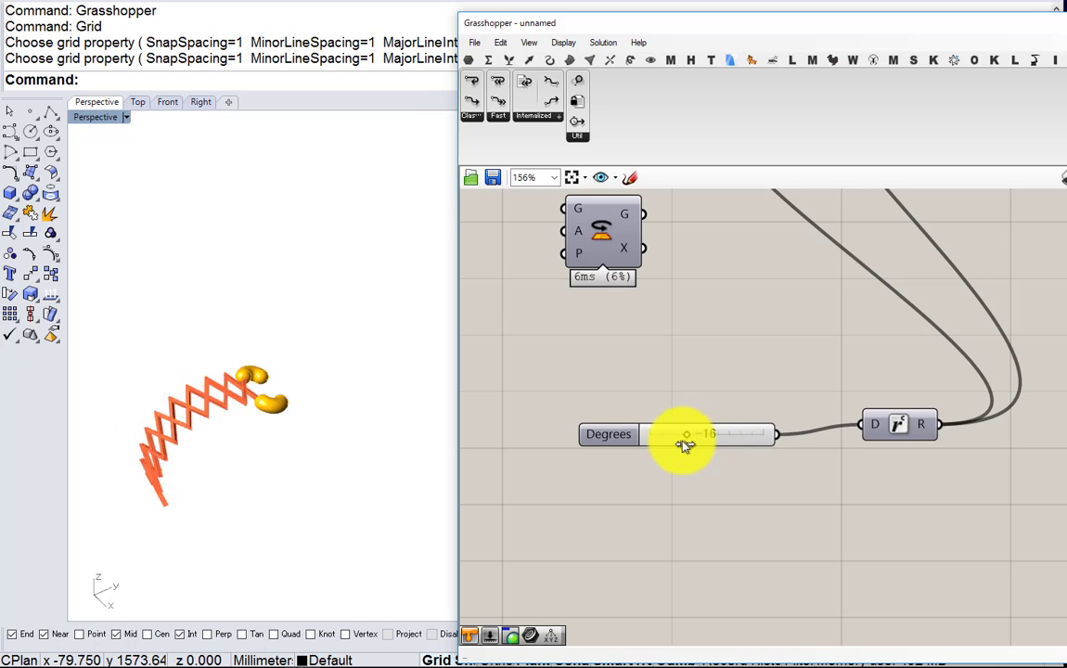
{"action": "left_click_drag", "start_coordinate": [745, 436], "coordinate": [722, 444]}
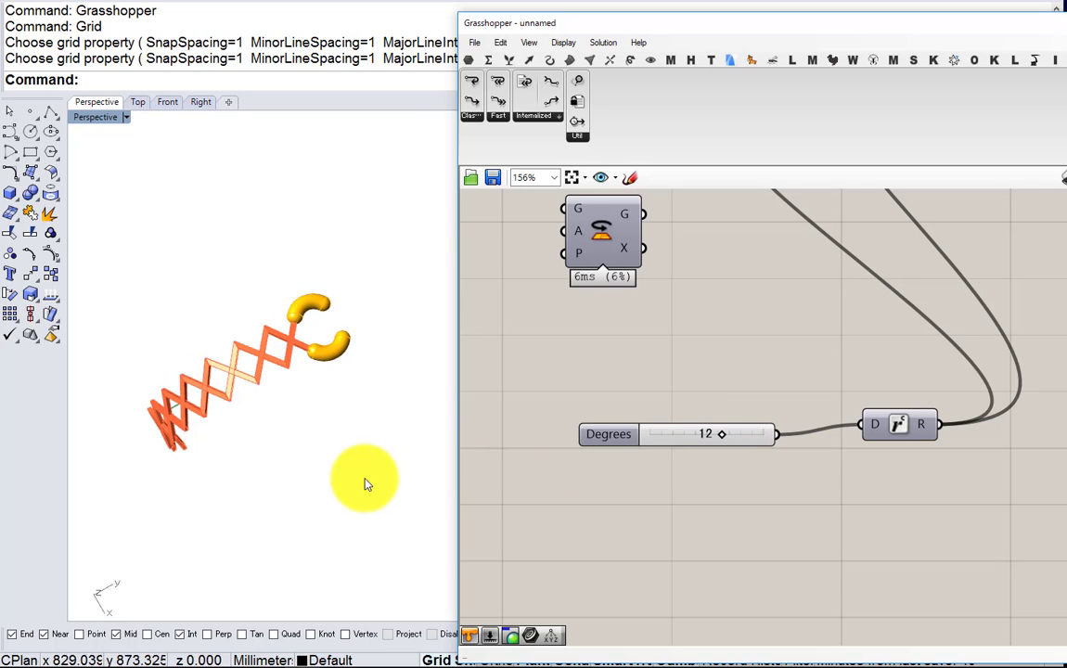
Move the strips' Custom Preview further away from the Move component that feeds it
{"action": "right_click_drag", "start_coordinate": [365, 484], "coordinate": [427, 306]}
{"action": "scroll", "coordinate": [309, 390], "scroll_direction": "up", "scroll_amount": 3}
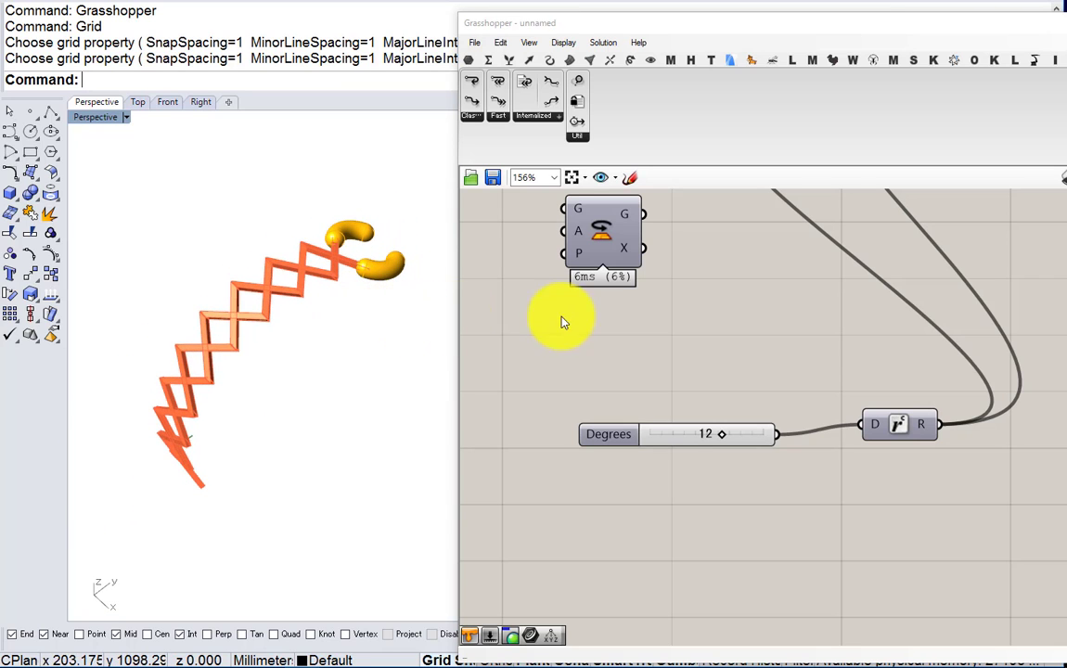
{"action": "scroll", "coordinate": [660, 340], "scroll_direction": "down", "scroll_amount": 6}
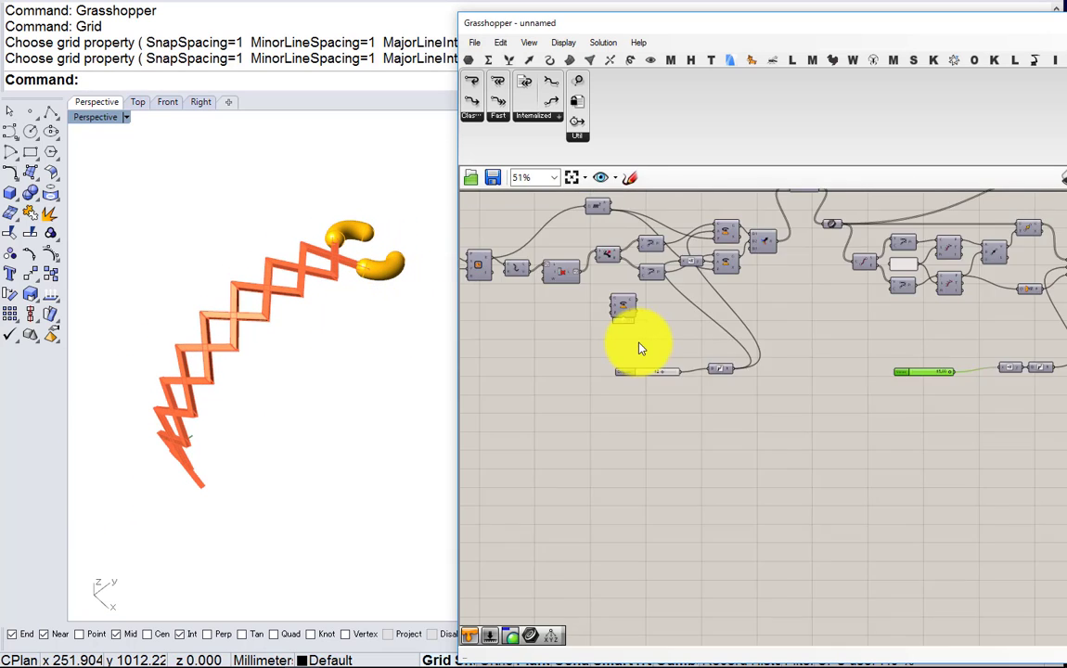
{"action": "right_click_drag", "start_coordinate": [857, 304], "coordinate": [498, 400]}
{"action": "right_click_drag", "start_coordinate": [894, 372], "coordinate": [763, 380]}
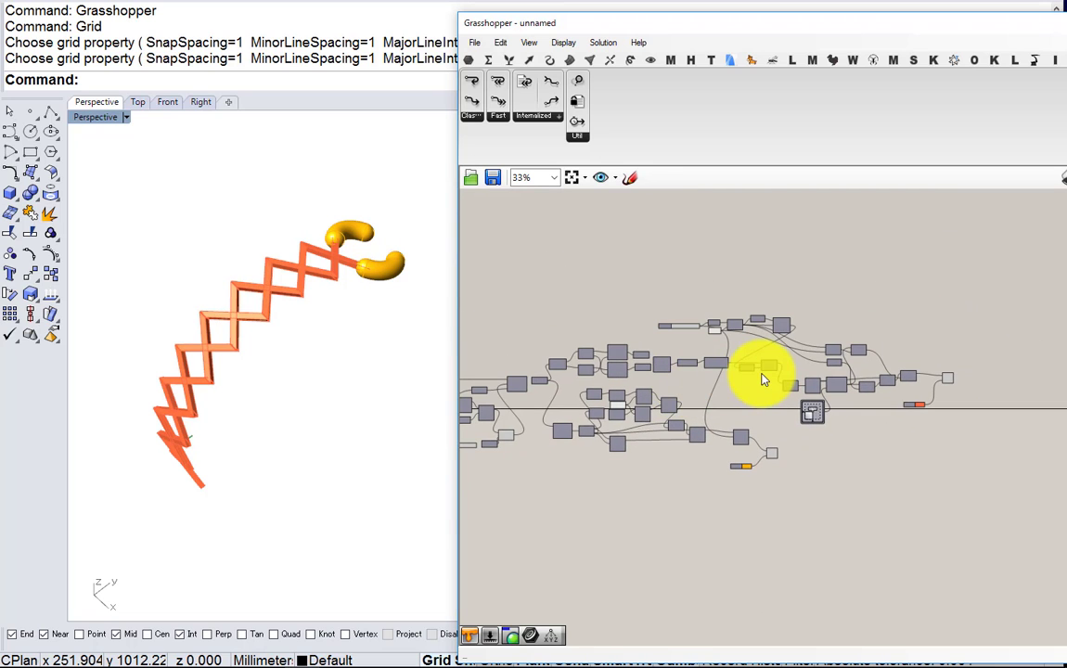
{"action": "scroll", "coordinate": [813, 371], "scroll_direction": "up", "scroll_amount": 8}
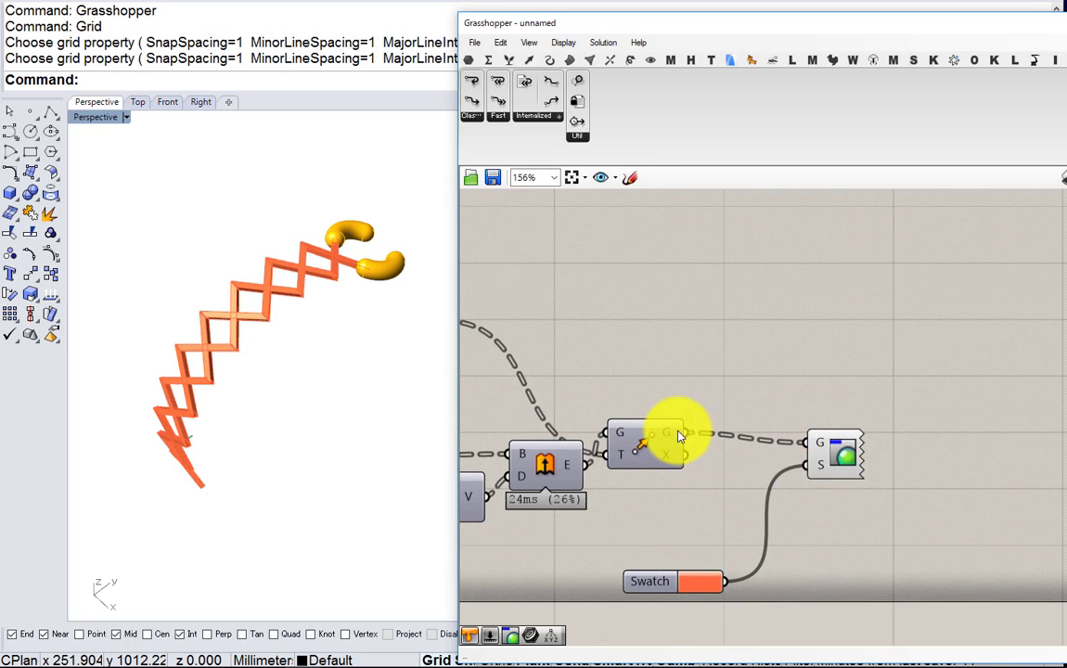
{"action": "mouse_move", "coordinate": [679, 436]}
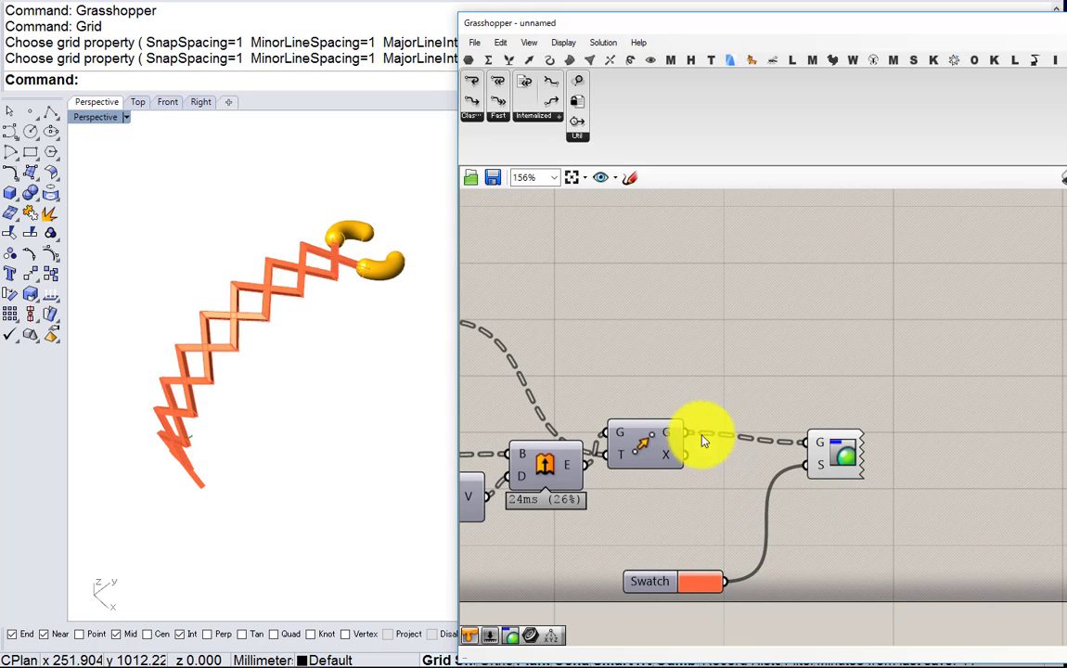
{"action": "left_click_drag", "start_coordinate": [856, 462], "coordinate": [949, 483]}
{"action": "scroll", "coordinate": [661, 439], "scroll_direction": "up", "scroll_amount": 2}
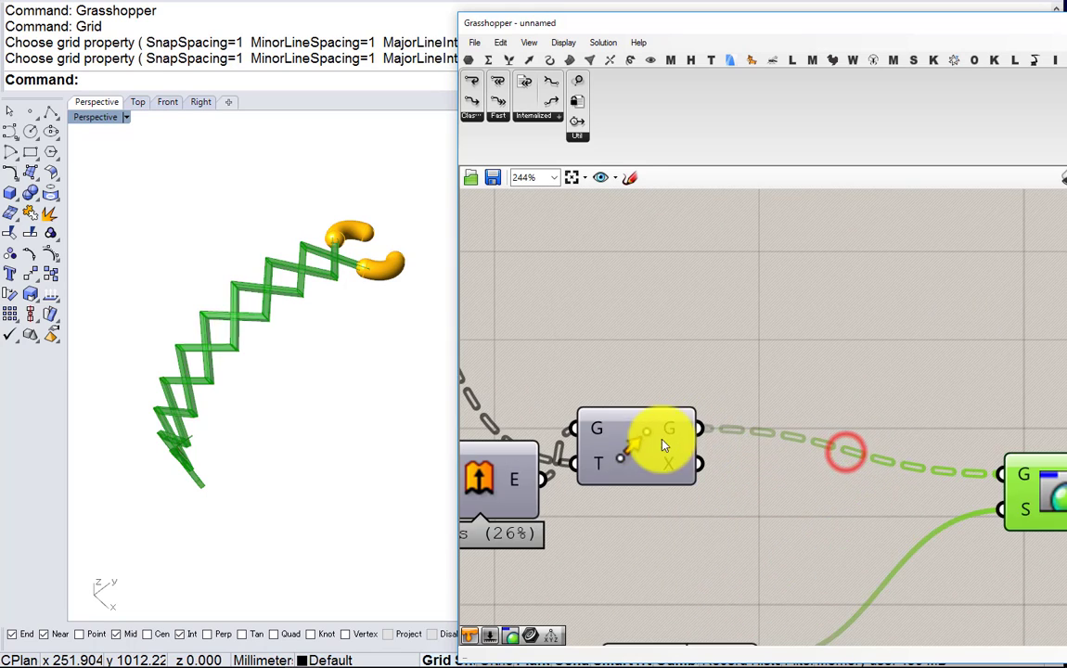
Add a Flatten Tree component after the strips' Move component and connect the Move's geometry output to it
{"action": "left_click_drag", "start_coordinate": [656, 443], "coordinate": [689, 450]}
{"action": "scroll", "coordinate": [688, 451], "scroll_direction": "down", "scroll_amount": 6}
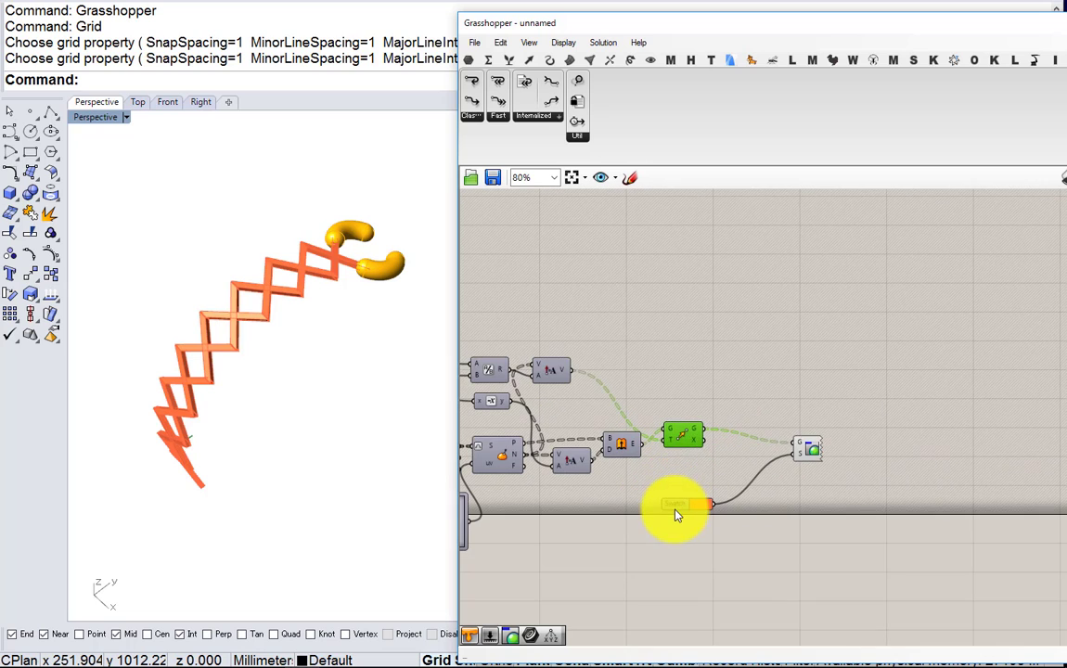
{"action": "scroll", "coordinate": [682, 492], "scroll_direction": "up", "scroll_amount": 3}
{"action": "scroll", "coordinate": [690, 475], "scroll_direction": "down", "scroll_amount": 4}
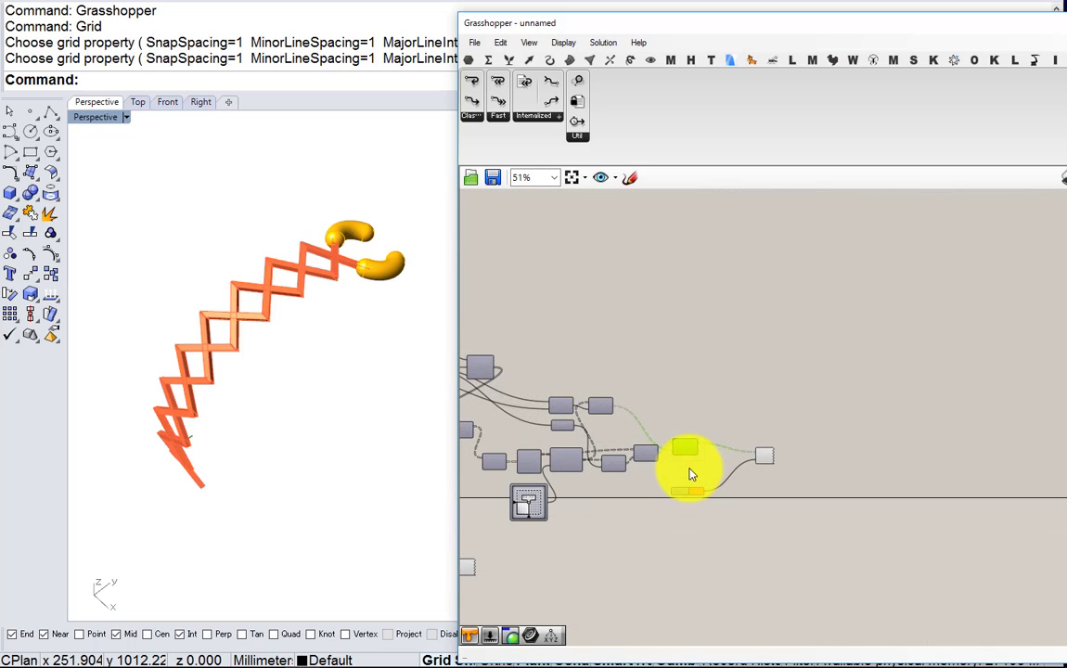
{"action": "scroll", "coordinate": [720, 456], "scroll_direction": "up", "scroll_amount": 3}
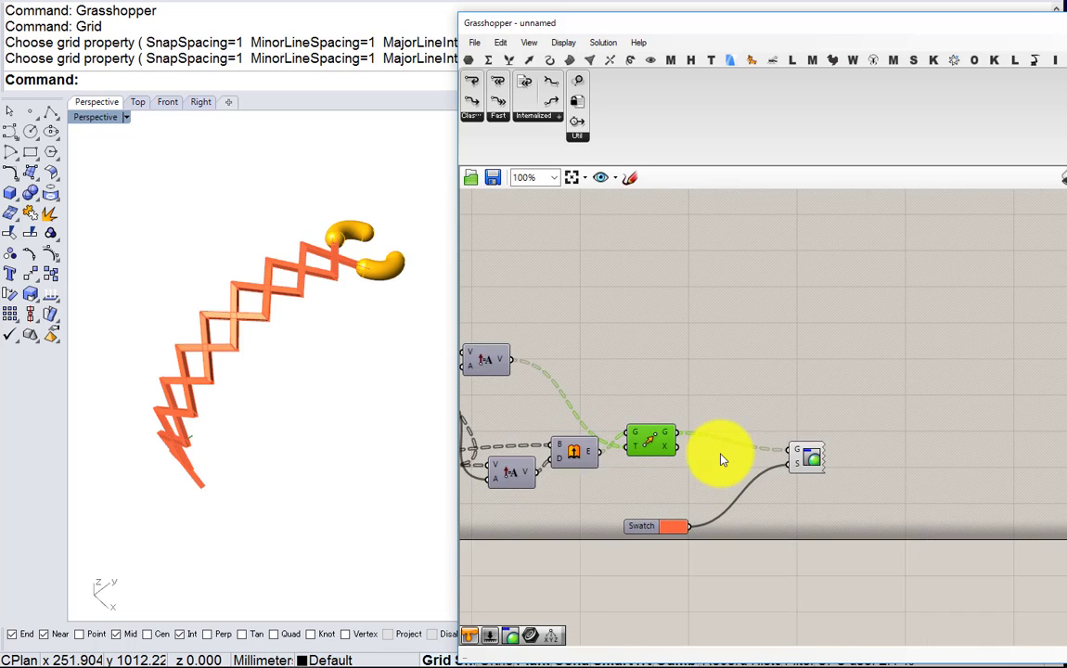
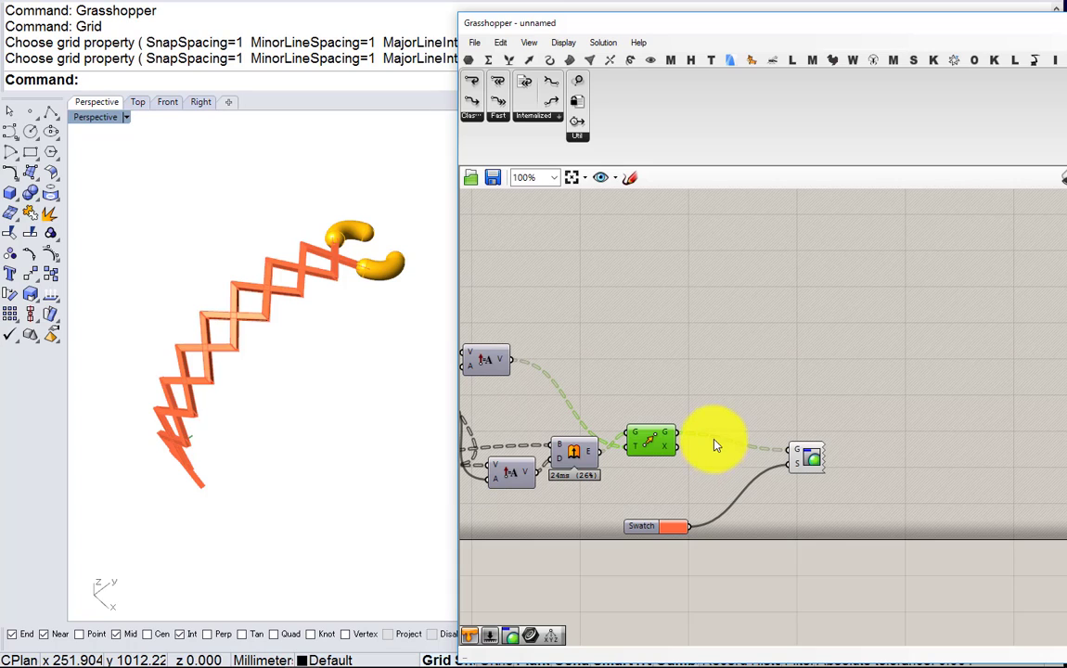
{"action": "double_click", "coordinate": [738, 416]}
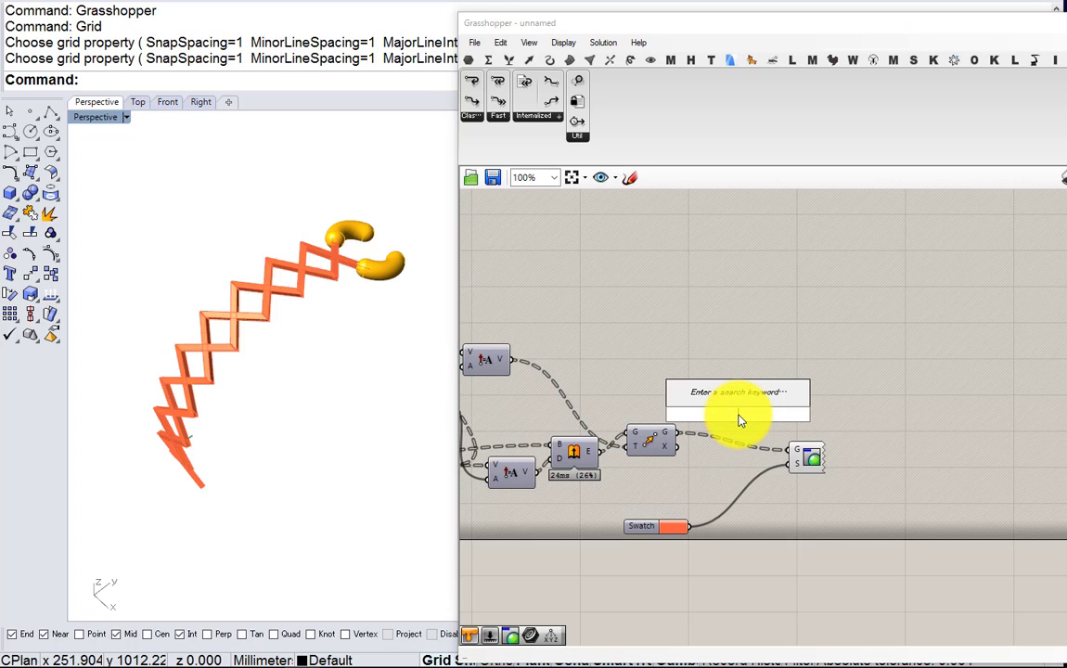
{"action": "type", "text": "m"}
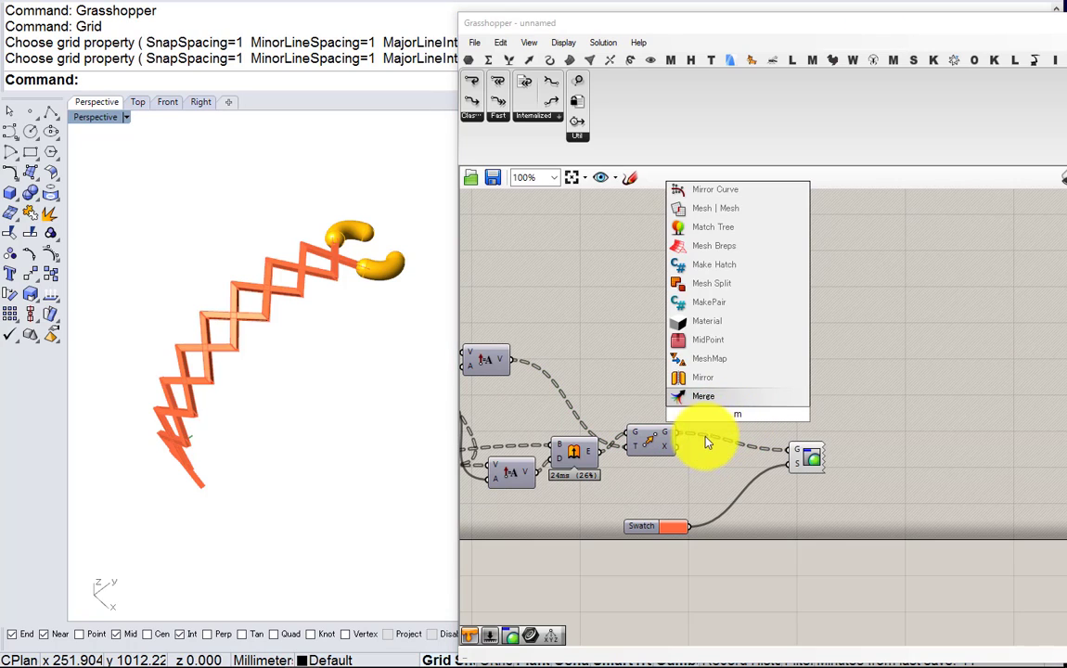
{"action": "double_click", "coordinate": [706, 443]}
{"action": "type", "text": "fla"}
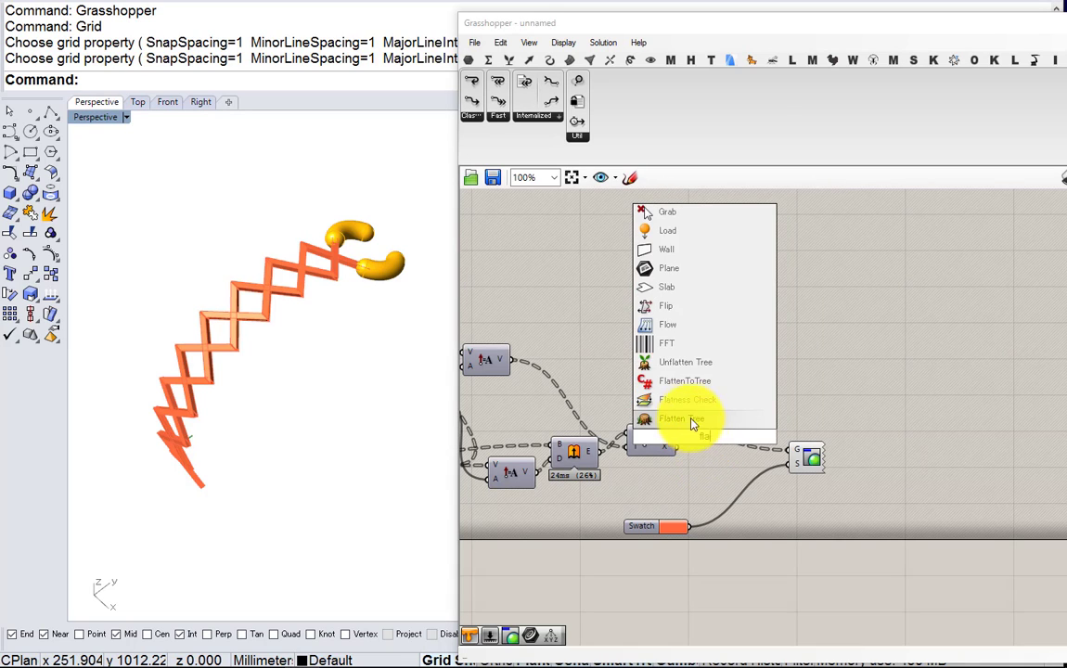
{"action": "left_click", "coordinate": [689, 416]}
{"action": "scroll", "coordinate": [682, 422], "scroll_direction": "up", "scroll_amount": 2}
{"action": "scroll", "coordinate": [675, 427], "scroll_direction": "up", "scroll_amount": 1}
{"action": "left_click_drag", "start_coordinate": [668, 437], "coordinate": [750, 451]}
Add a Group component and feed its objects input from the Flatten Tree's output
{"action": "double_click", "coordinate": [845, 417]}
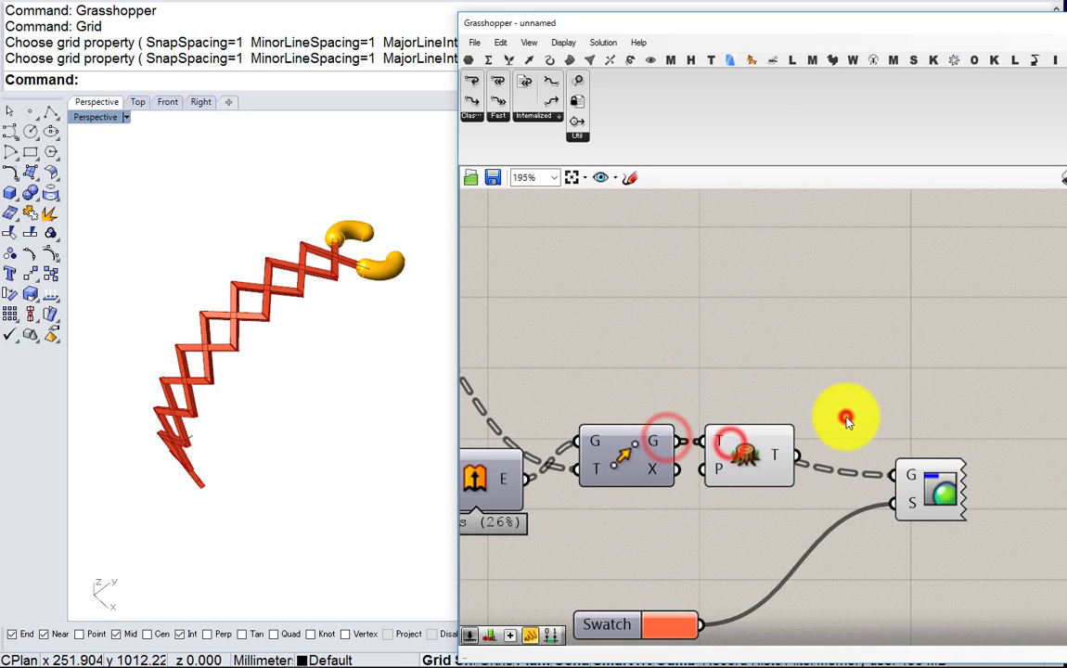
{"action": "type", "text": "gro"}
{"action": "left_click", "coordinate": [836, 396]}
{"action": "left_click_drag", "start_coordinate": [838, 417], "coordinate": [867, 426]}
{"action": "scroll", "coordinate": [854, 460], "scroll_direction": "down", "scroll_amount": 1}
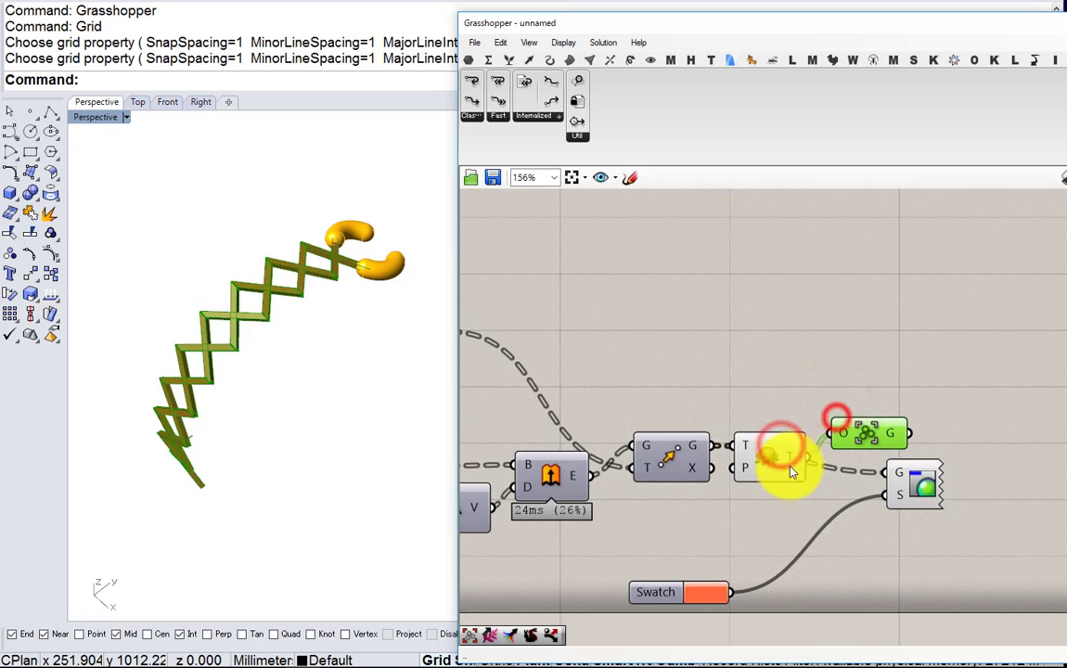
Turn off the Flatten Tree's preview and move the strips' Custom Preview further away from the Group component
{"action": "left_click", "coordinate": [774, 462]}
{"action": "middle_click", "coordinate": [774, 462]}
{"action": "left_click", "coordinate": [823, 412]}
{"action": "scroll", "coordinate": [817, 413], "scroll_direction": "down", "scroll_amount": 1}
{"action": "right_click_drag", "start_coordinate": [873, 459], "coordinate": [763, 413]}
{"action": "left_click_drag", "start_coordinate": [773, 421], "coordinate": [863, 448]}
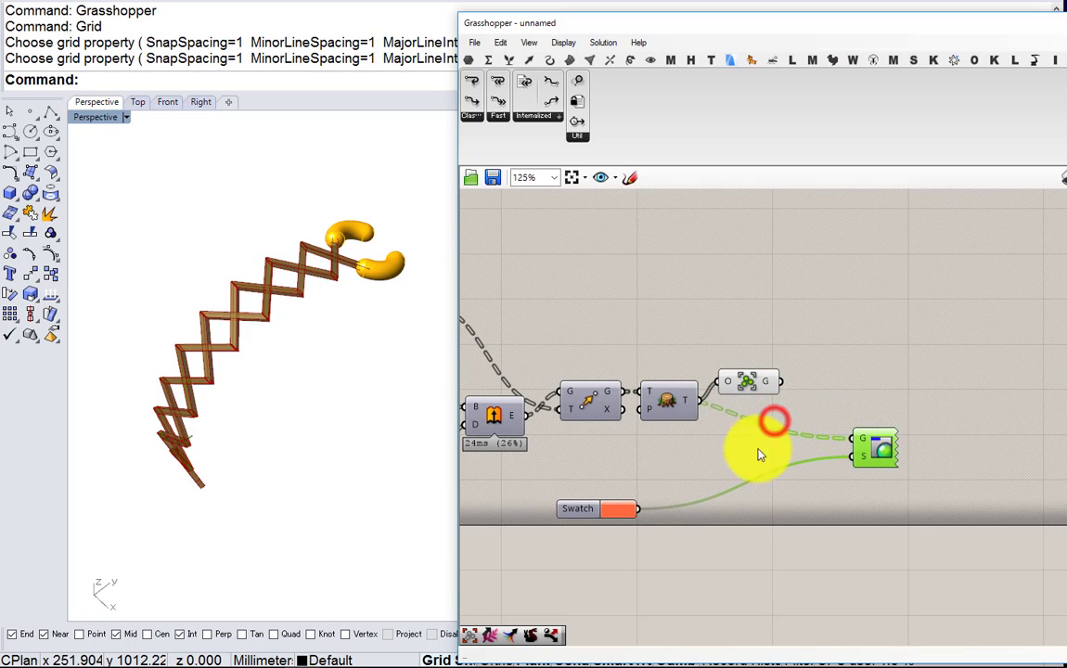
{"action": "left_click", "coordinate": [748, 379]}
Move the handles' Pipe component with its Custom Preview and Swatch below the end of the strips' component chain
{"action": "scroll", "coordinate": [714, 435], "scroll_direction": "down", "scroll_amount": 7}
{"action": "scroll", "coordinate": [637, 464], "scroll_direction": "up", "scroll_amount": 4}
{"action": "scroll", "coordinate": [637, 474], "scroll_direction": "up", "scroll_amount": 2}
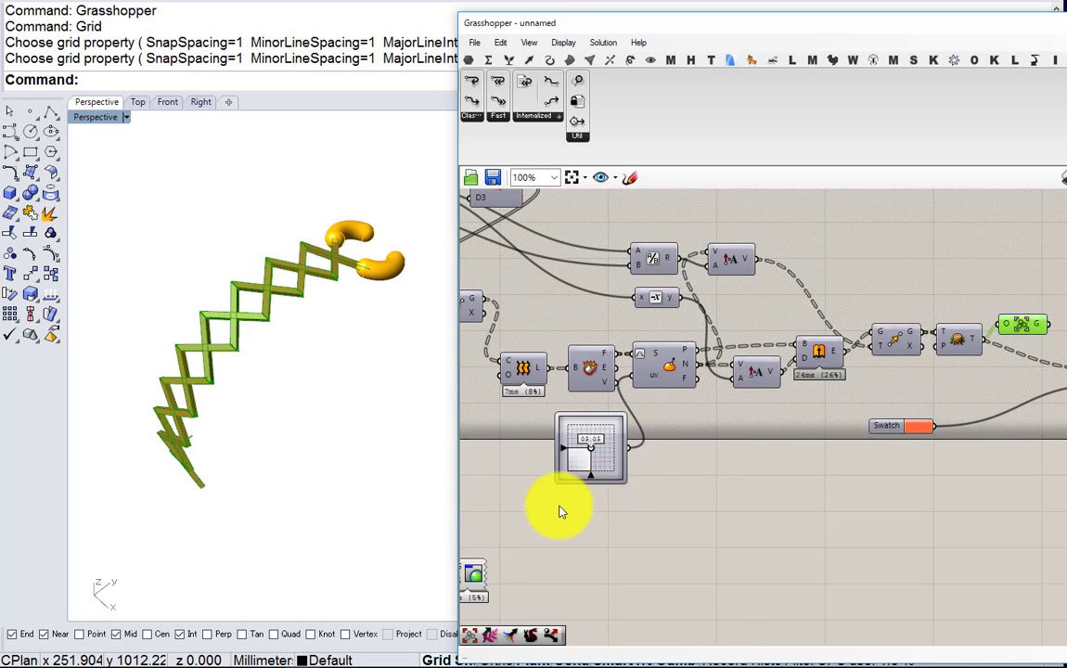
{"action": "right_click_drag", "start_coordinate": [497, 538], "coordinate": [657, 469]}
{"action": "scroll", "coordinate": [574, 520], "scroll_direction": "up", "scroll_amount": 1}
{"action": "scroll", "coordinate": [553, 477], "scroll_direction": "down", "scroll_amount": 3}
{"action": "left_click_drag", "start_coordinate": [624, 538], "coordinate": [524, 452]}
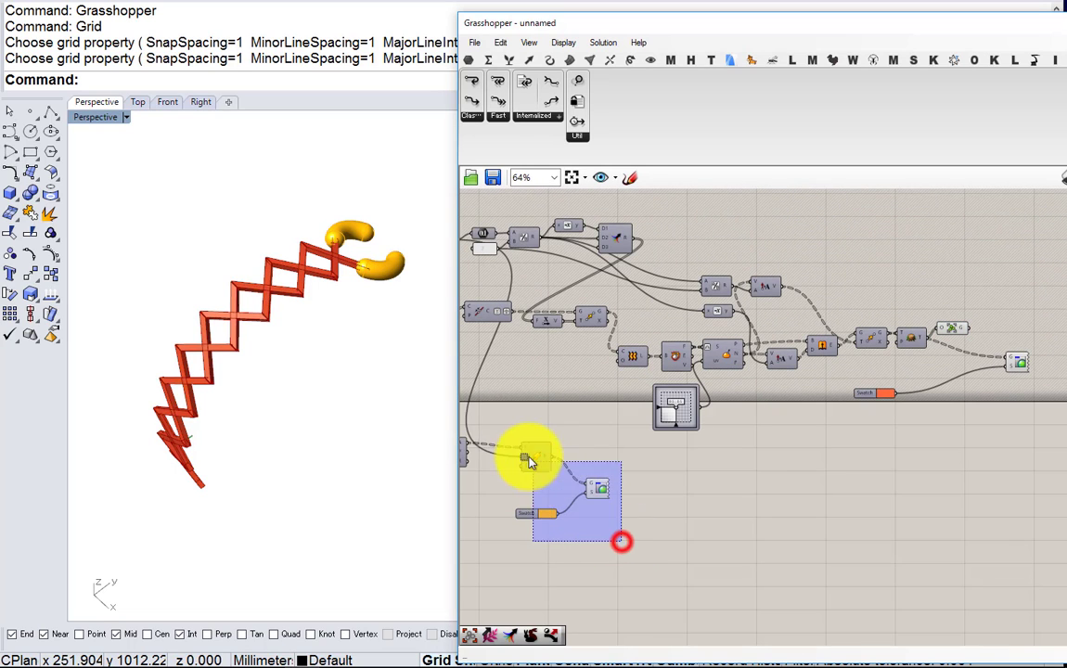
{"action": "left_click", "coordinate": [531, 450], "text": "shift"}
{"action": "left_click_drag", "start_coordinate": [624, 548], "coordinate": [883, 458]}
{"action": "scroll", "coordinate": [779, 448], "scroll_direction": "up", "scroll_amount": 4}
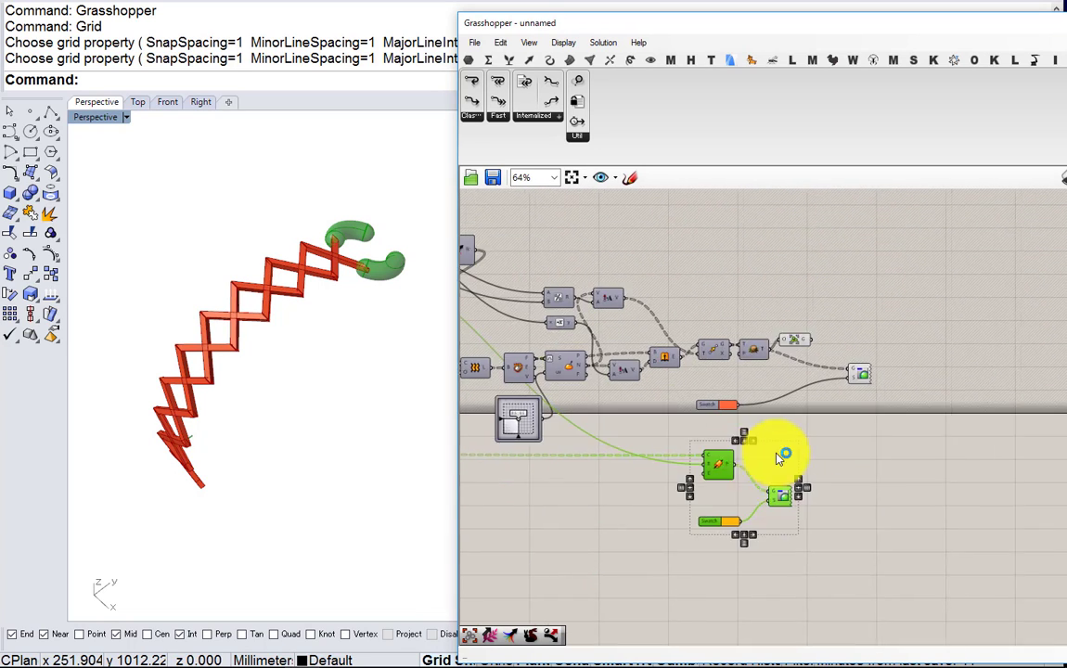
{"action": "left_click", "coordinate": [734, 436]}
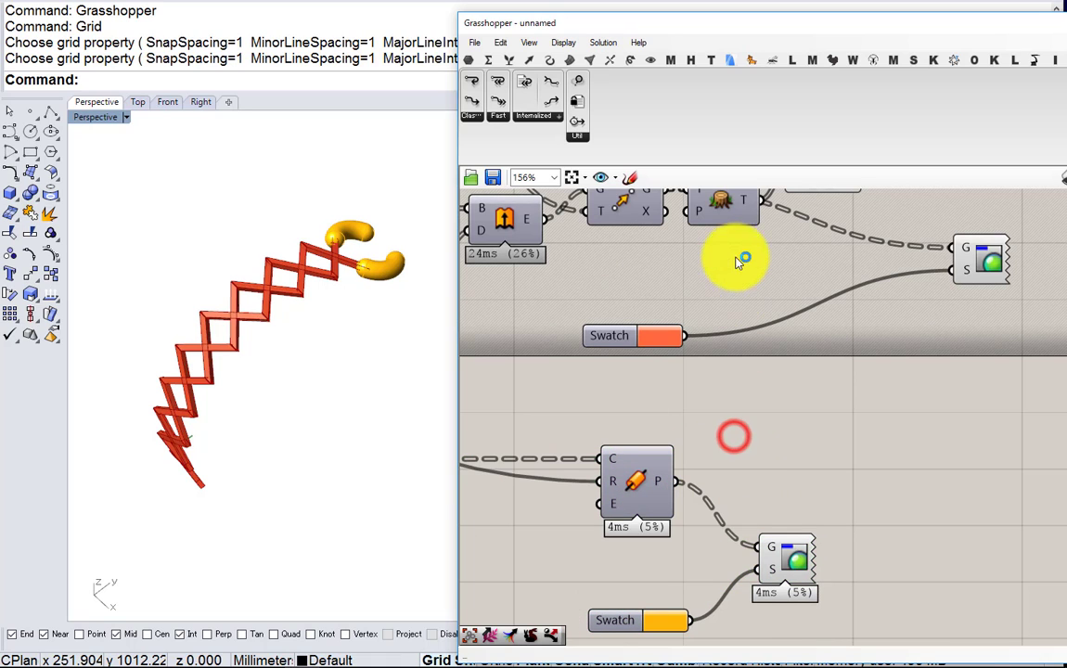
Copy the Flatten Tree and Group components next to the Pipe and wire the Pipe's output through both
{"action": "right_click_drag", "start_coordinate": [735, 240], "coordinate": [731, 314]}
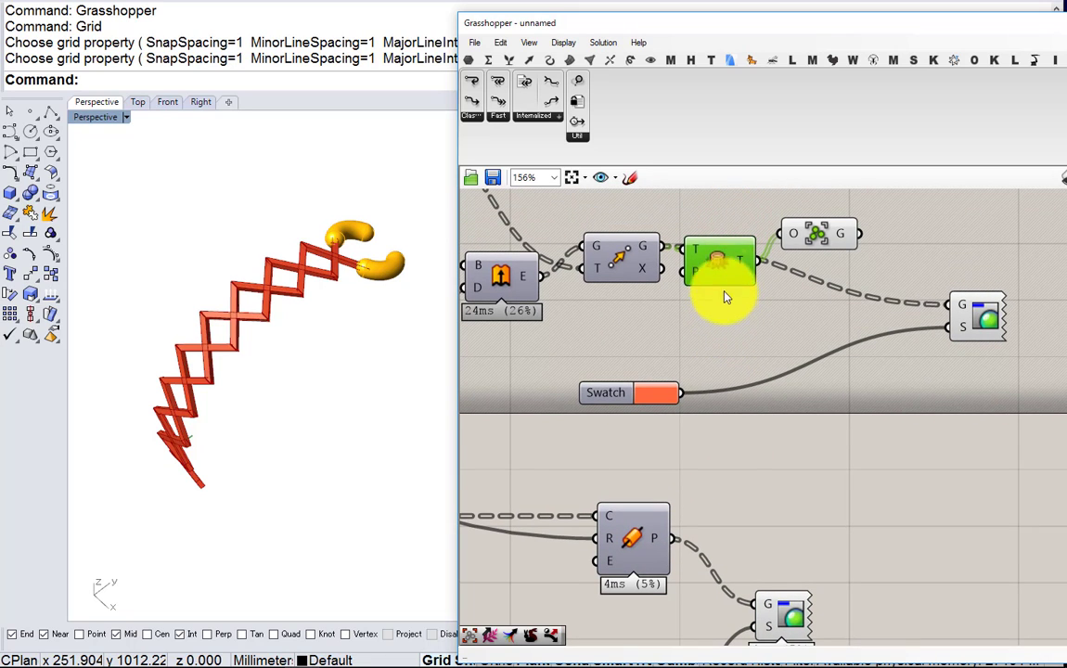
{"action": "left_click_drag", "start_coordinate": [727, 294], "coordinate": [724, 534], "text": "alt"}
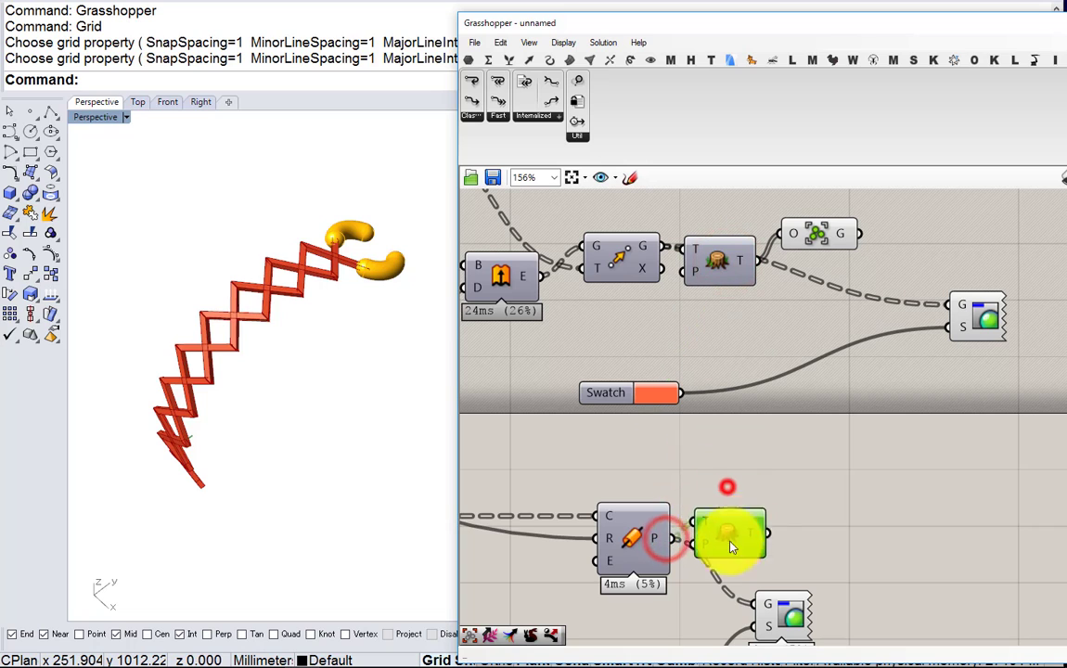
{"action": "left_click_drag", "start_coordinate": [821, 242], "coordinate": [814, 540]}
Add a Merge component and connect the strips' Group to D1 and the handles' Group to D2
{"action": "double_click", "coordinate": [905, 506]}
{"action": "type", "text": "me"}
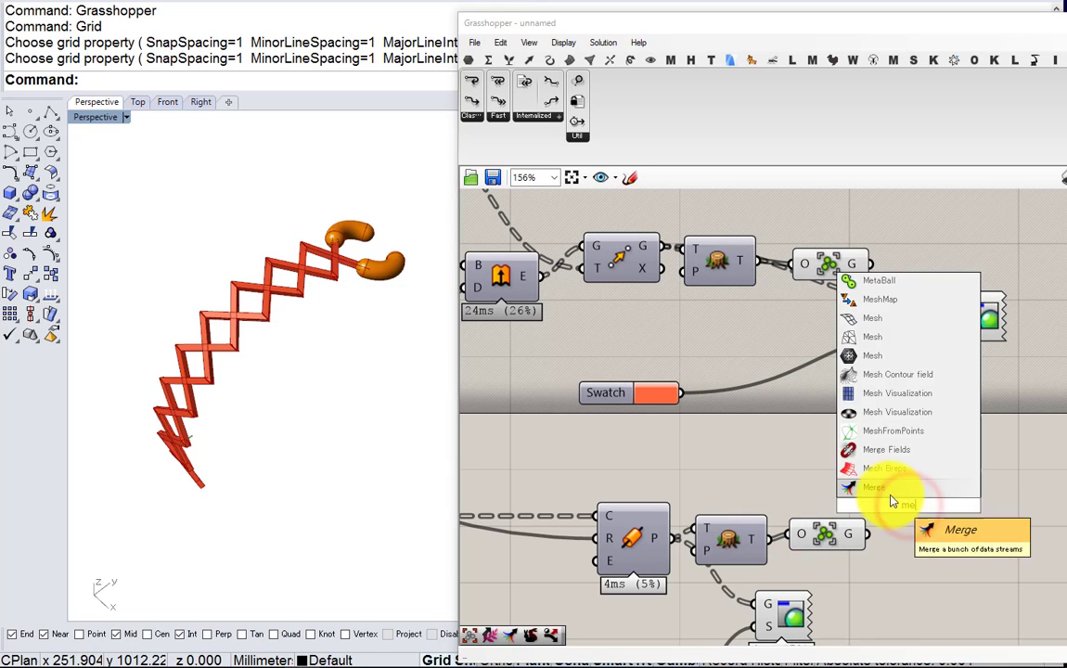
{"action": "left_click", "coordinate": [891, 500]}
{"action": "left_click_drag", "start_coordinate": [887, 489], "coordinate": [922, 484]}
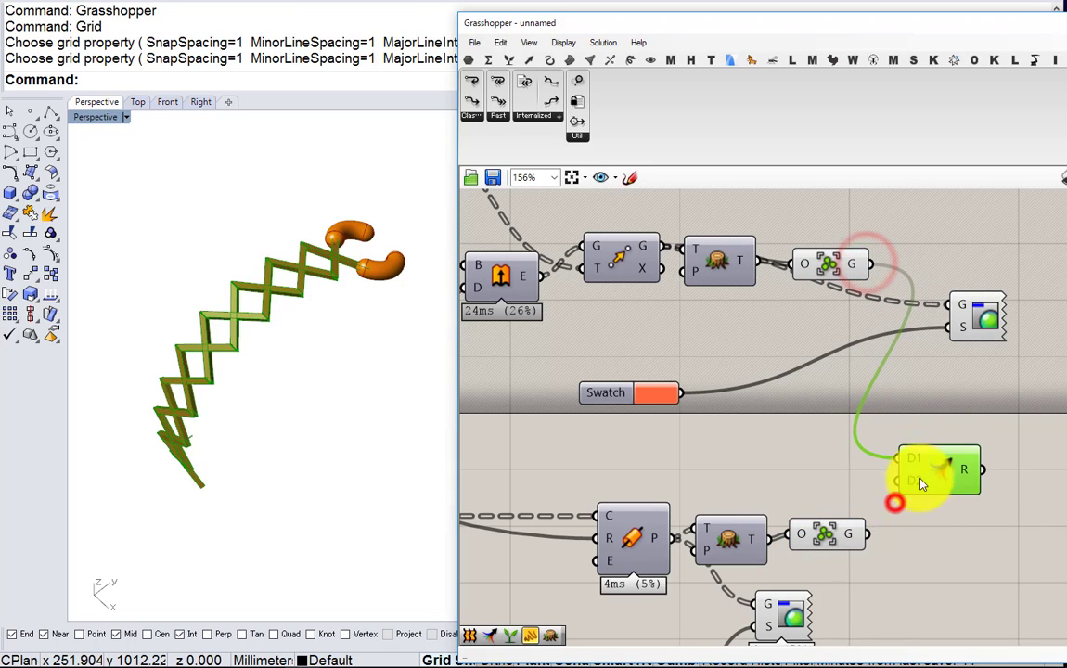
{"action": "left_click_drag", "start_coordinate": [868, 536], "coordinate": [898, 481]}
Turn off the preview of both Group components and move the strips' Custom Preview up, clear of them
{"action": "left_click_drag", "start_coordinate": [865, 570], "coordinate": [794, 251]}
{"action": "middle_click", "coordinate": [798, 338]}
{"action": "left_click", "coordinate": [846, 291]}
{"action": "right_click_drag", "start_coordinate": [967, 330], "coordinate": [801, 358]}
{"action": "scroll", "coordinate": [801, 358], "scroll_direction": "up", "scroll_amount": 2}
{"action": "scroll", "coordinate": [807, 362], "scroll_direction": "down", "scroll_amount": 4}
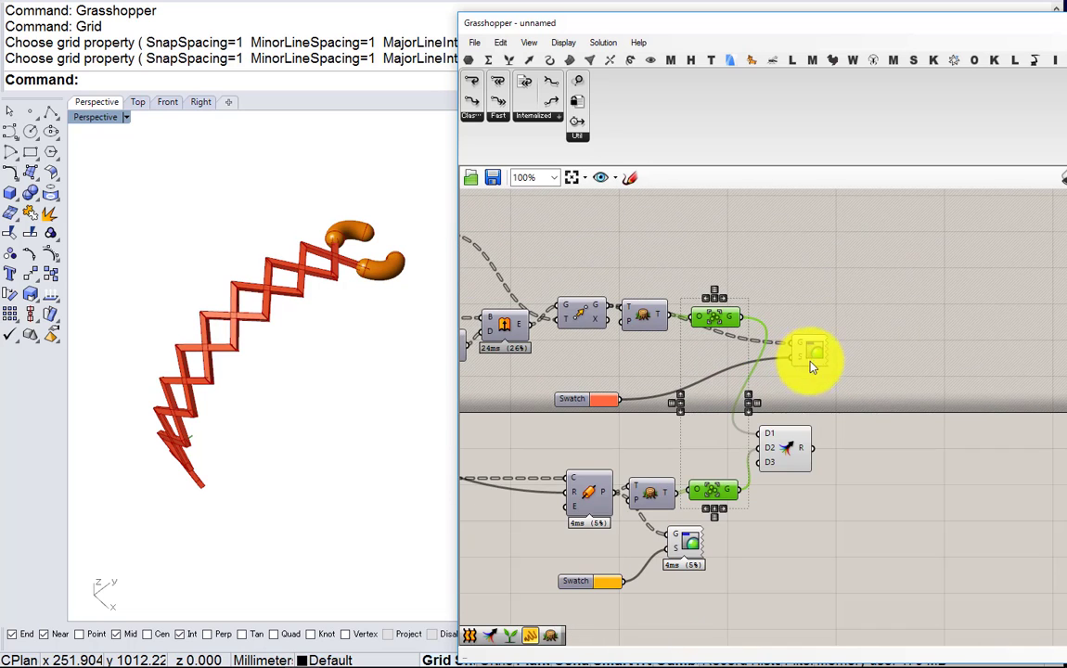
{"action": "left_click_drag", "start_coordinate": [811, 355], "coordinate": [837, 286]}
Add a Rotate component, the one that rotates an object in a plane, beside the Merge
{"action": "scroll", "coordinate": [799, 436], "scroll_direction": "up", "scroll_amount": 2}
{"action": "left_click", "coordinate": [778, 449]}
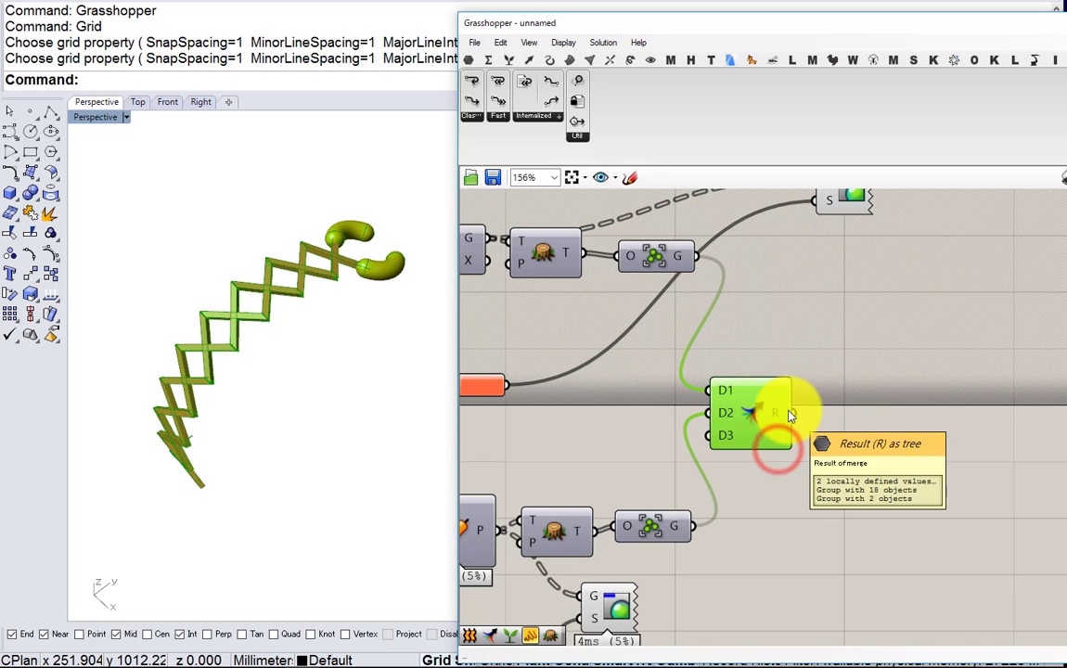
{"action": "scroll", "coordinate": [747, 413], "scroll_direction": "down", "scroll_amount": 3}
{"action": "double_click", "coordinate": [824, 407]}
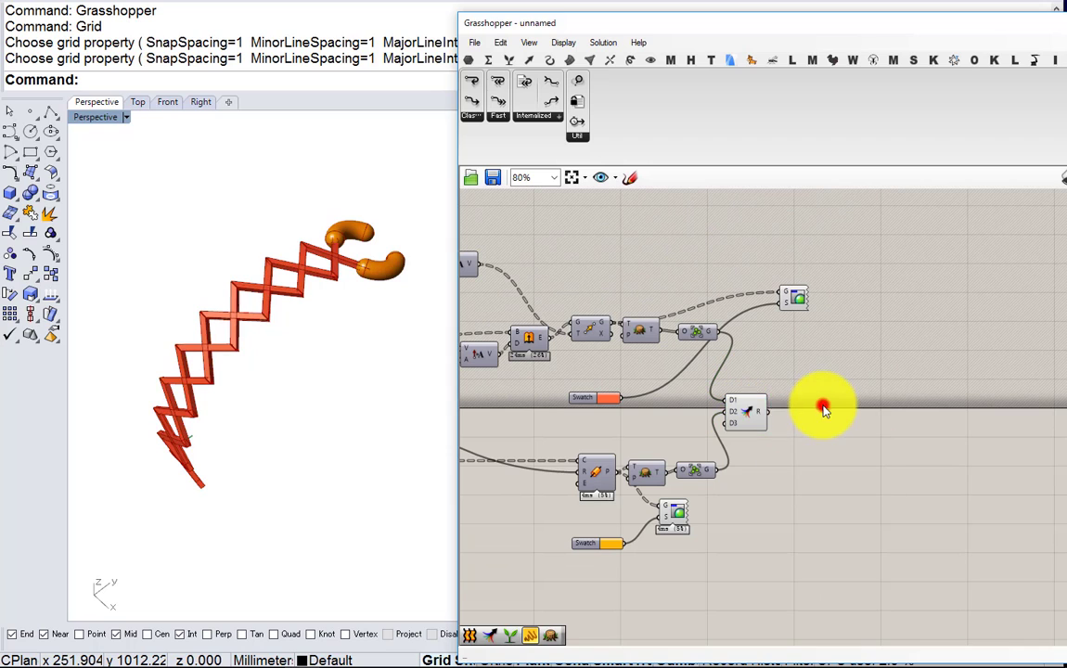
{"action": "type", "text": "rotate"}
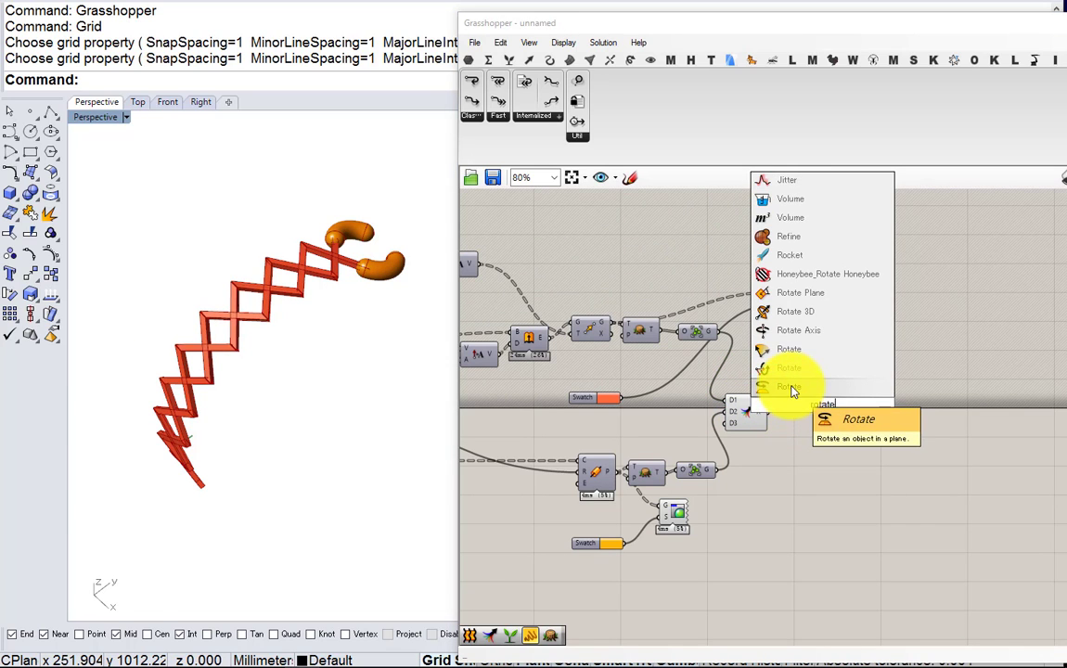
{"action": "left_click", "coordinate": [792, 390]}
{"action": "scroll", "coordinate": [789, 386], "scroll_direction": "up", "scroll_amount": 3}
Add a Range component and place it above the Rotate component
{"action": "double_click", "coordinate": [775, 344]}
{"action": "type", "text": "rad"}
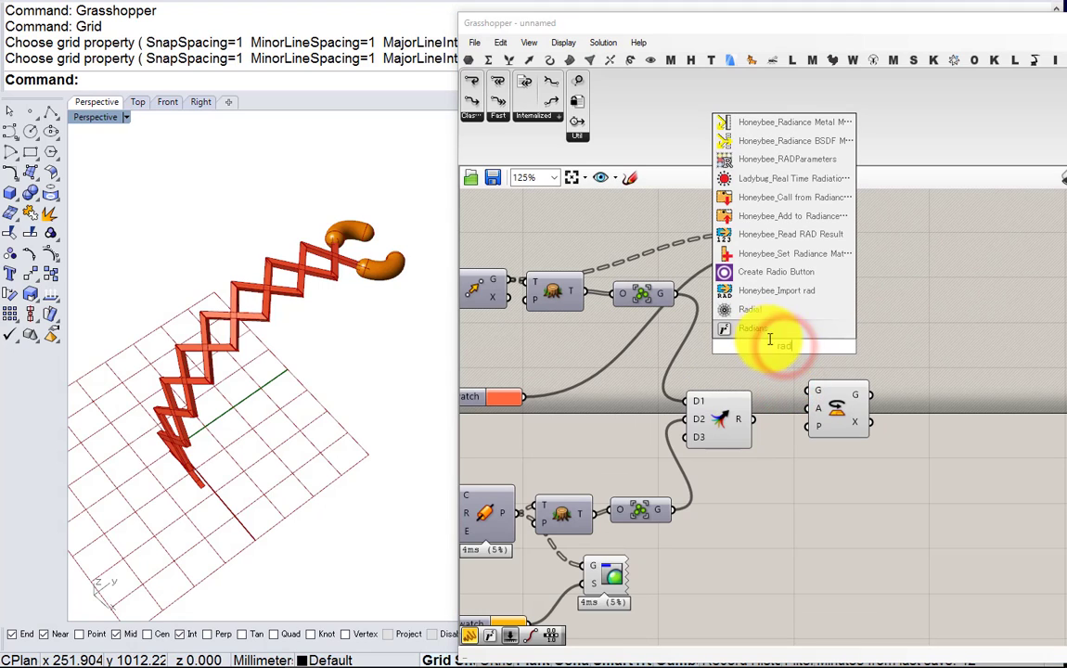
{"action": "double_click", "coordinate": [778, 368]}
{"action": "type", "text": "ra"}
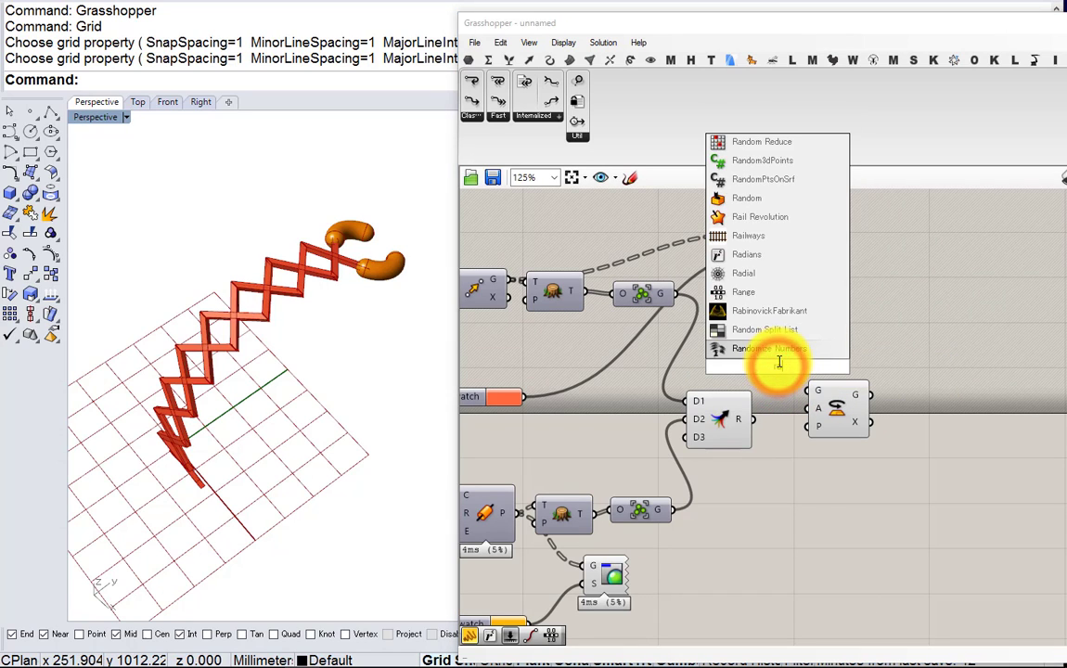
{"action": "type", "text": "nge"}
{"action": "key", "text": "Return"}
{"action": "right_click_drag", "start_coordinate": [767, 350], "coordinate": [758, 459]}
{"action": "left_click_drag", "start_coordinate": [759, 459], "coordinate": [796, 433]}
Set the Range component's domain to 360
{"action": "right_click", "coordinate": [778, 423]}
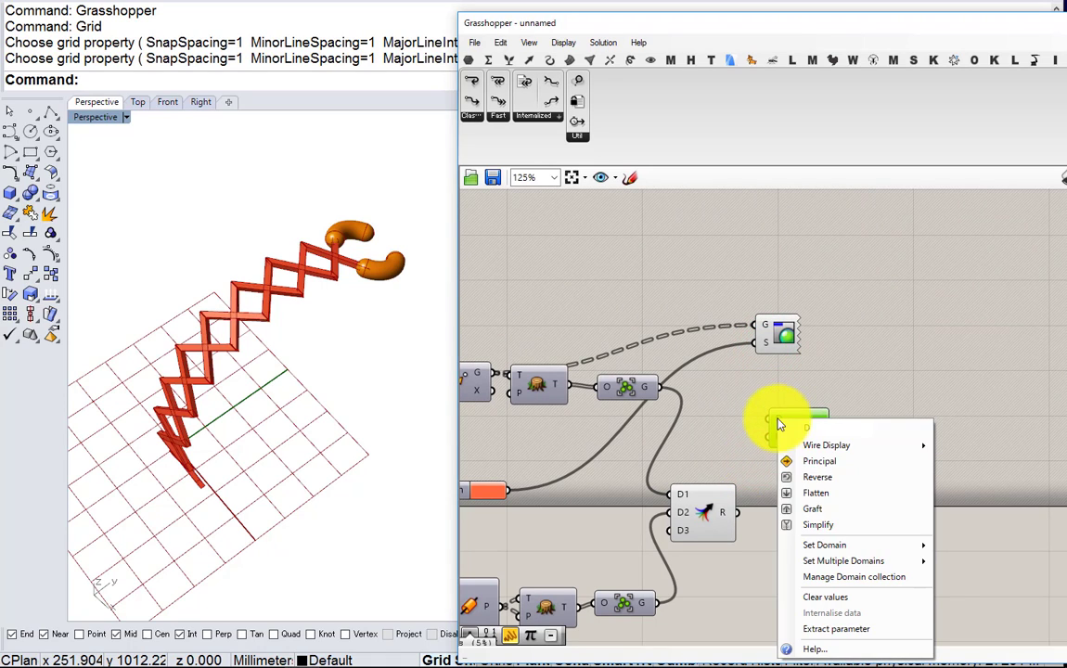
{"action": "left_click", "coordinate": [811, 546]}
{"action": "left_click", "coordinate": [715, 545]}
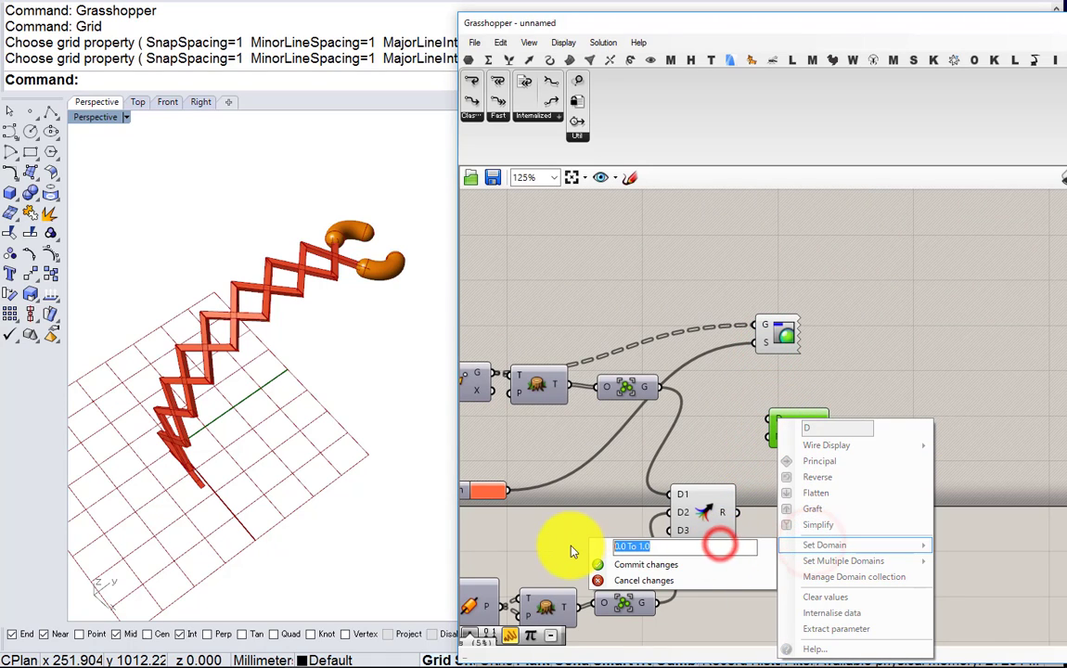
{"action": "type", "text": "360"}
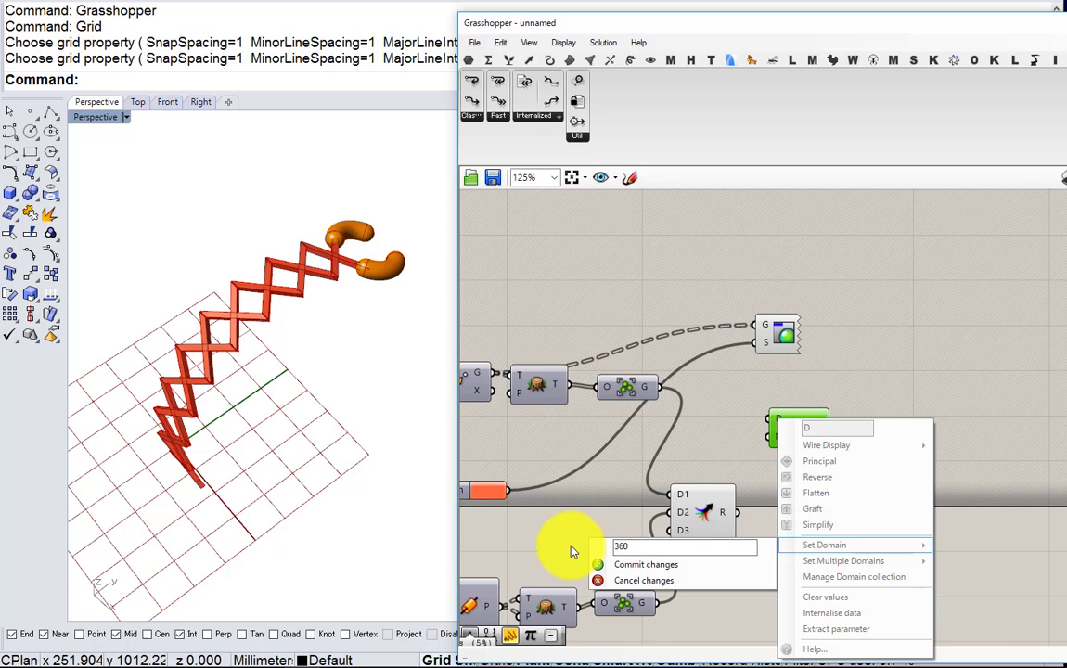
{"action": "left_click", "coordinate": [624, 566]}
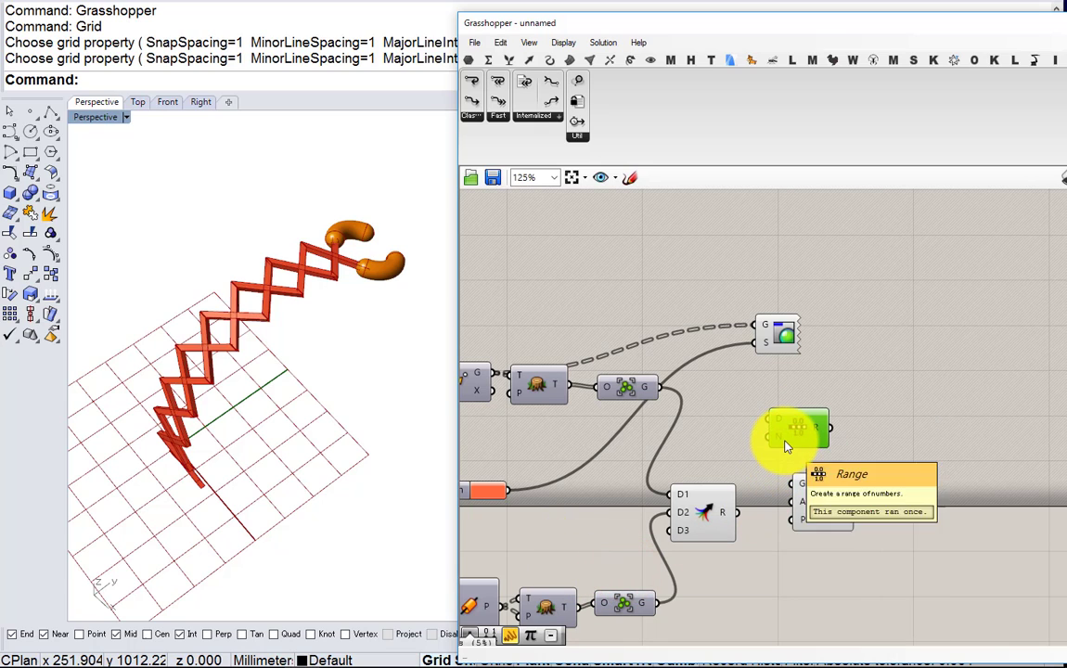
Add a number slider with value 7, connect it to the Range's steps input and place it above the strips' Custom Preview
{"action": "left_click", "coordinate": [715, 444]}
{"action": "double_click", "coordinate": [715, 443]}
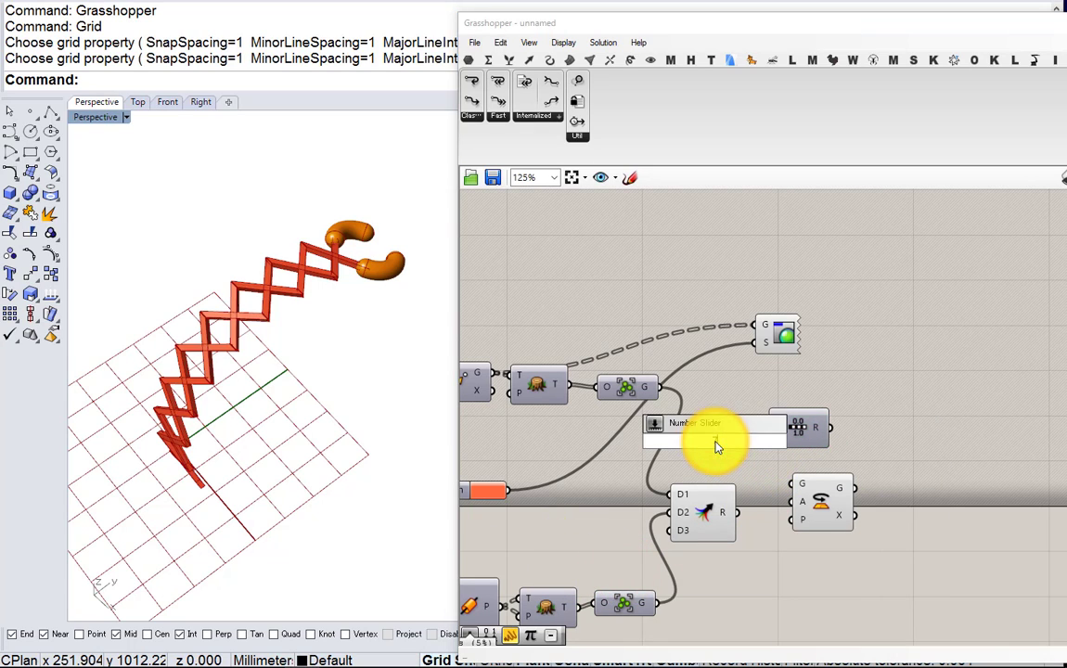
{"action": "type", "text": "7"}
{"action": "key", "text": "Return"}
{"action": "left_click_drag", "start_coordinate": [738, 451], "coordinate": [715, 250]}
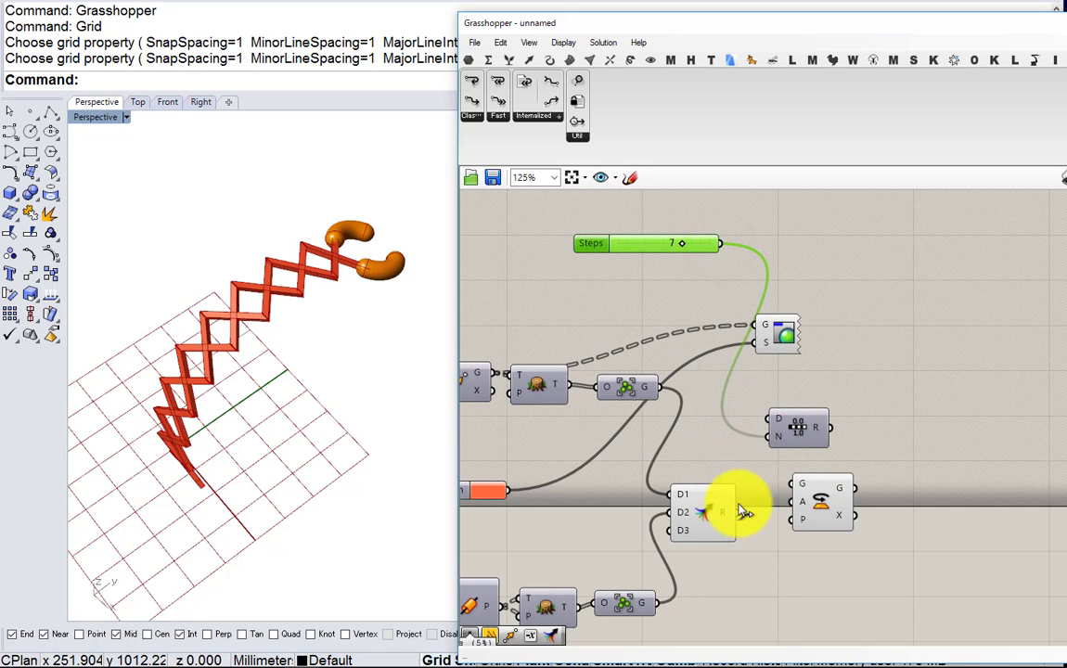
Move the strips' orange-red Swatch closer to its Custom Preview, just below the strips' Group component
{"action": "scroll", "coordinate": [743, 510], "scroll_direction": "down", "scroll_amount": 1}
{"action": "right_click_drag", "start_coordinate": [744, 510], "coordinate": [794, 395]}
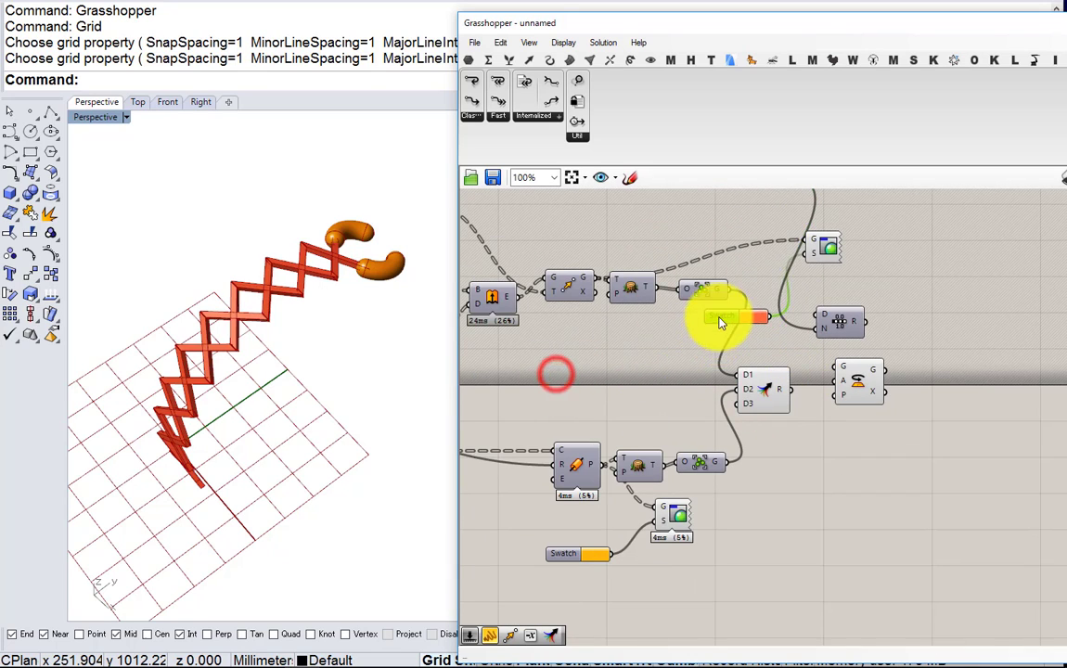
{"action": "left_click_drag", "start_coordinate": [722, 323], "coordinate": [724, 321]}
Add a Panel near the Range component and enter 360 as its content
{"action": "scroll", "coordinate": [771, 376], "scroll_direction": "up", "scroll_amount": 2}
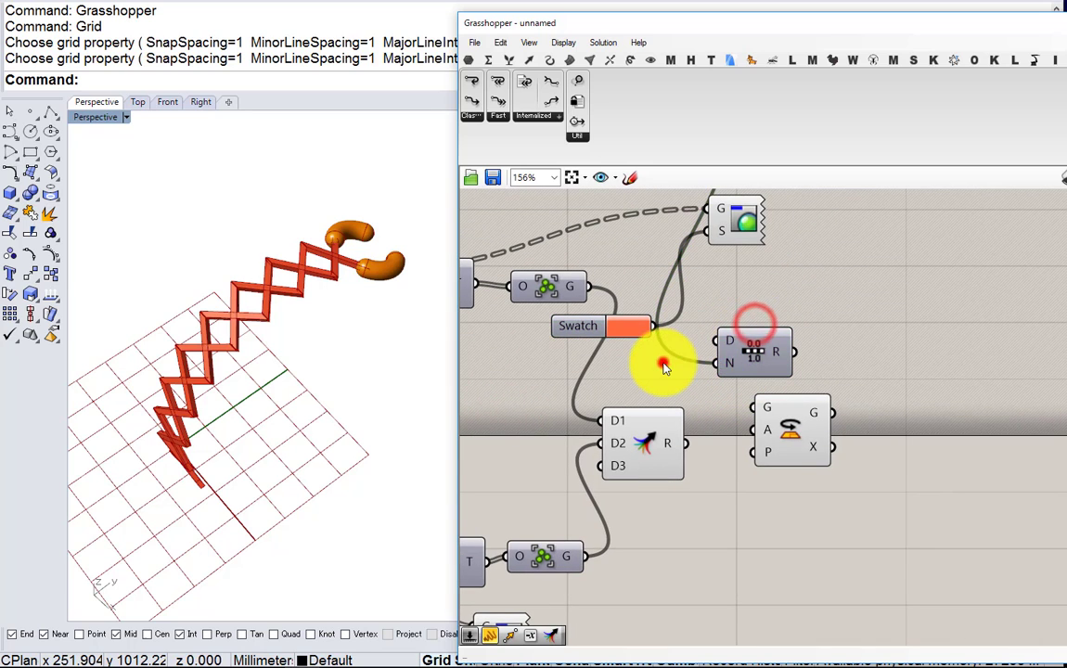
{"action": "double_click", "coordinate": [664, 364]}
{"action": "type", "text": "pa"}
{"action": "key", "text": "Return"}
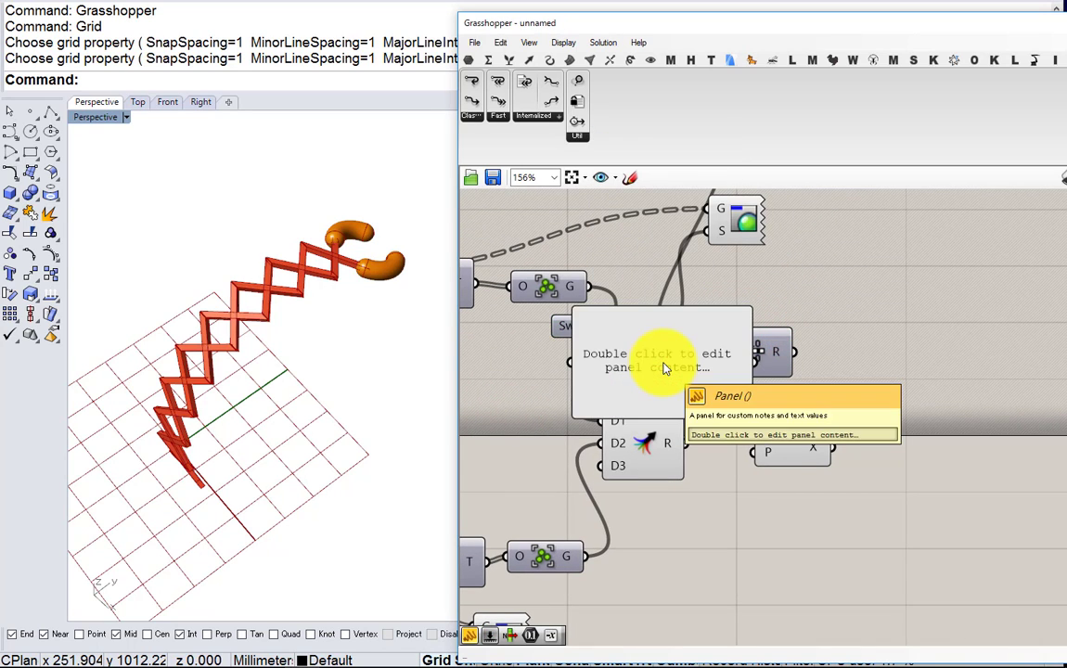
{"action": "double_click", "coordinate": [665, 369]}
{"action": "type", "text": "360"}
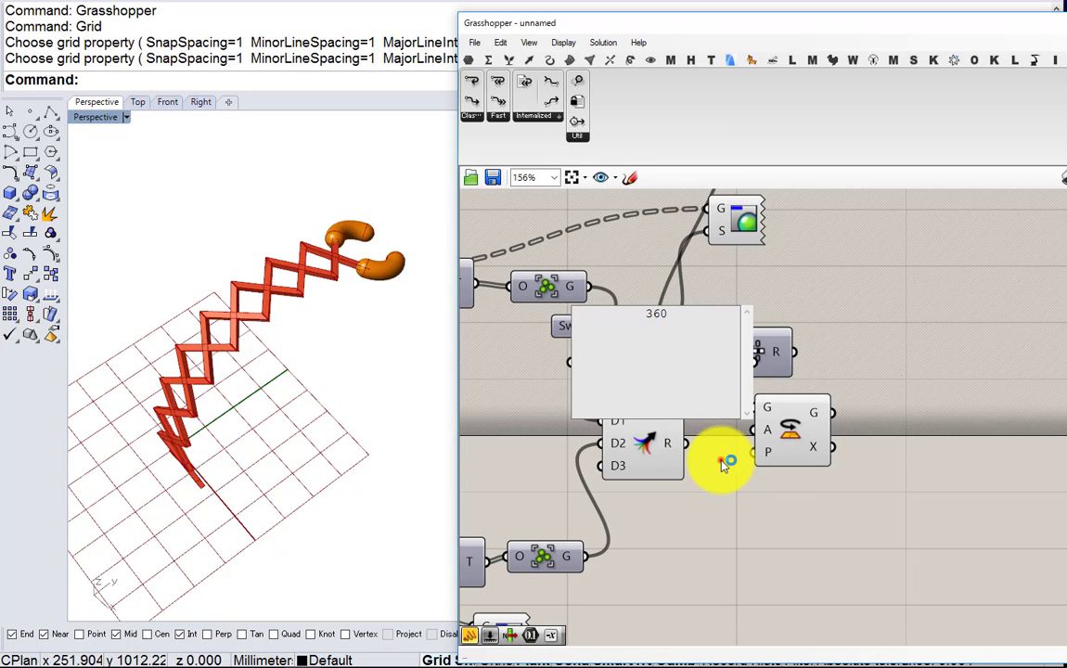
{"action": "left_click", "coordinate": [721, 459]}
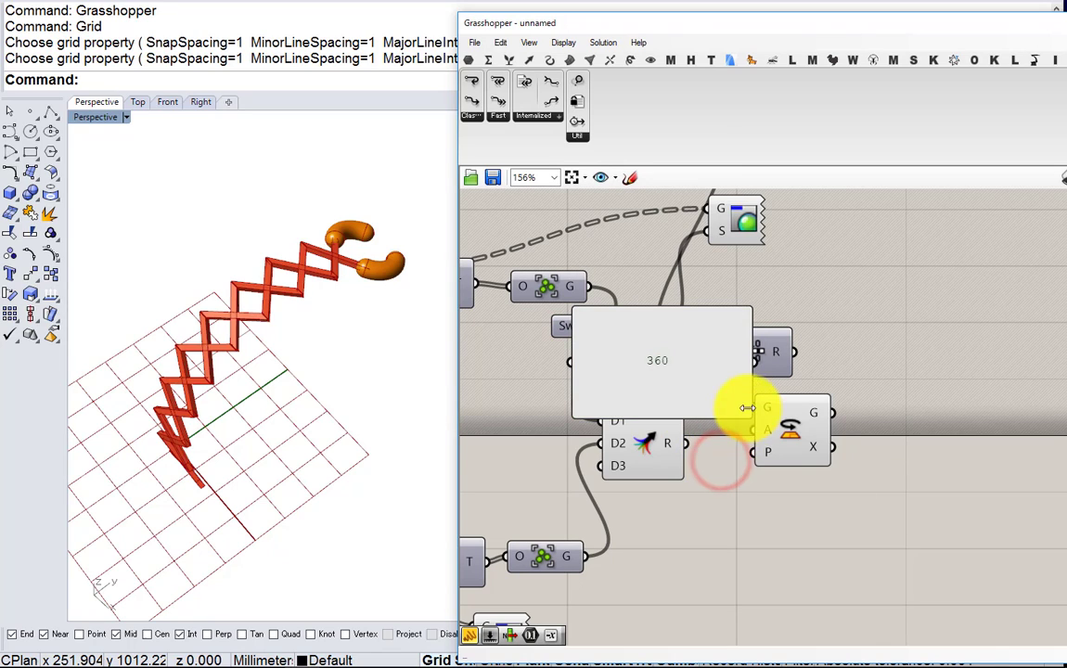
Shrink the 360 Panel, connect it to the Range's domain input and move the Rotate component farther from the Range
{"action": "left_click_drag", "start_coordinate": [751, 415], "coordinate": [672, 349]}
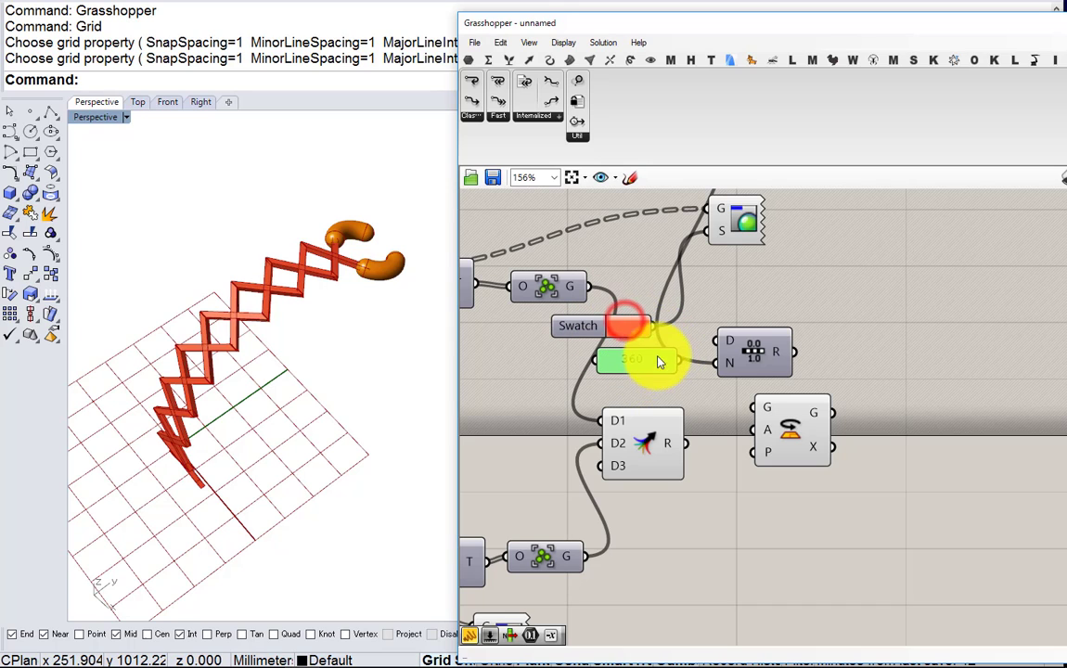
{"action": "right_click_drag", "start_coordinate": [717, 359], "coordinate": [711, 420]}
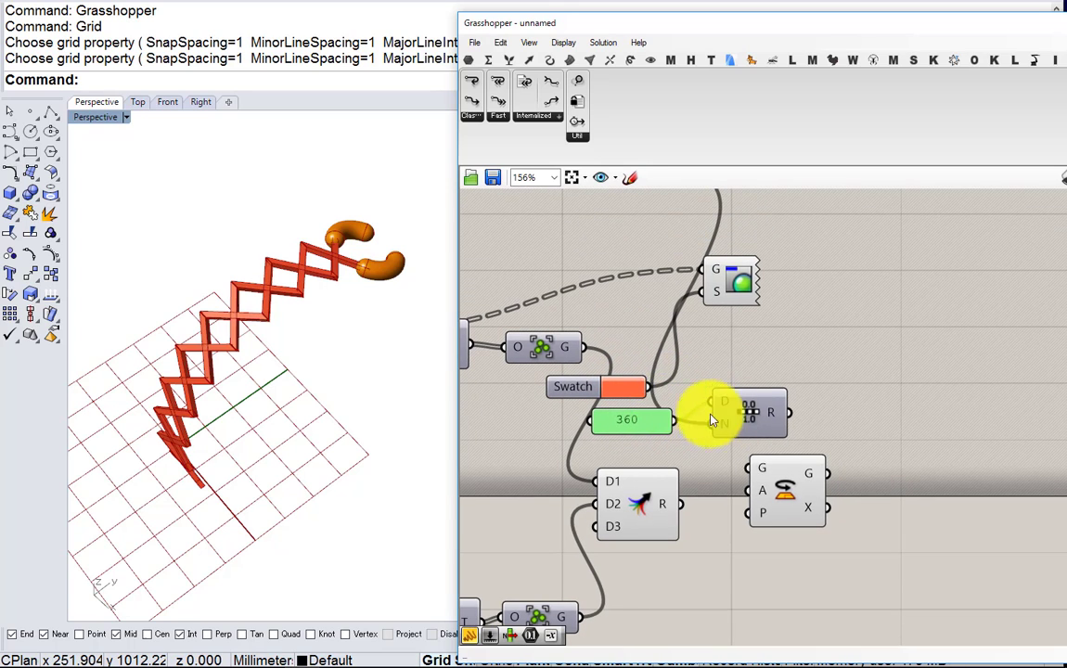
{"action": "left_click_drag", "start_coordinate": [782, 489], "coordinate": [862, 512]}
Add a Radians component after the Range and connect its output to the Rotate component's angle input
{"action": "double_click", "coordinate": [862, 425]}
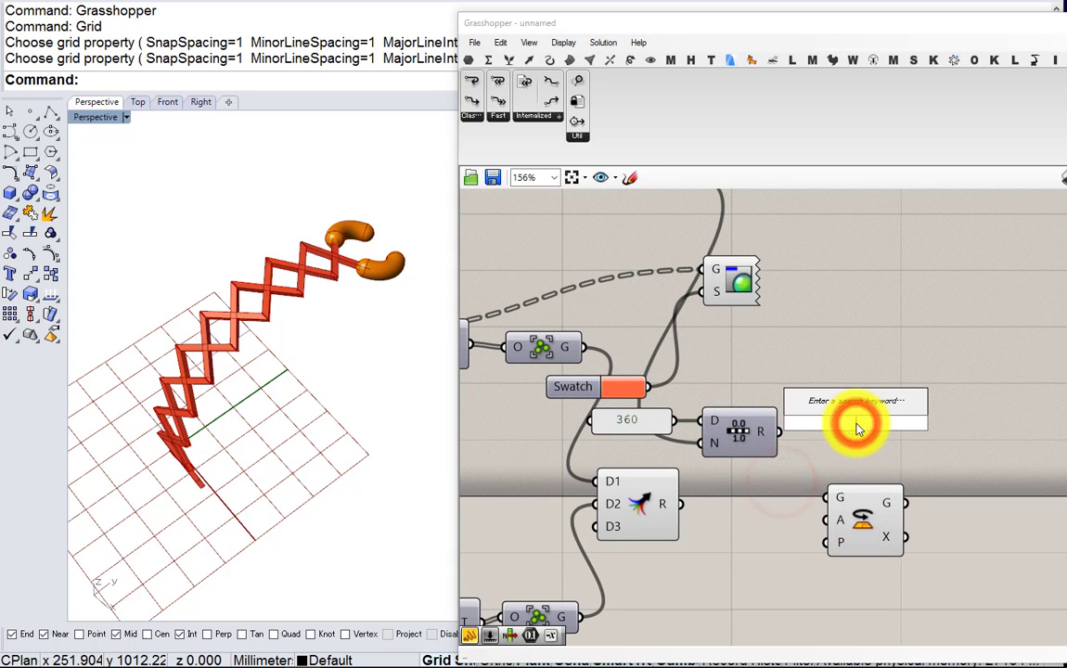
{"action": "type", "text": "rad"}
{"action": "left_click", "coordinate": [824, 406]}
{"action": "left_click_drag", "start_coordinate": [779, 432], "coordinate": [836, 437]}
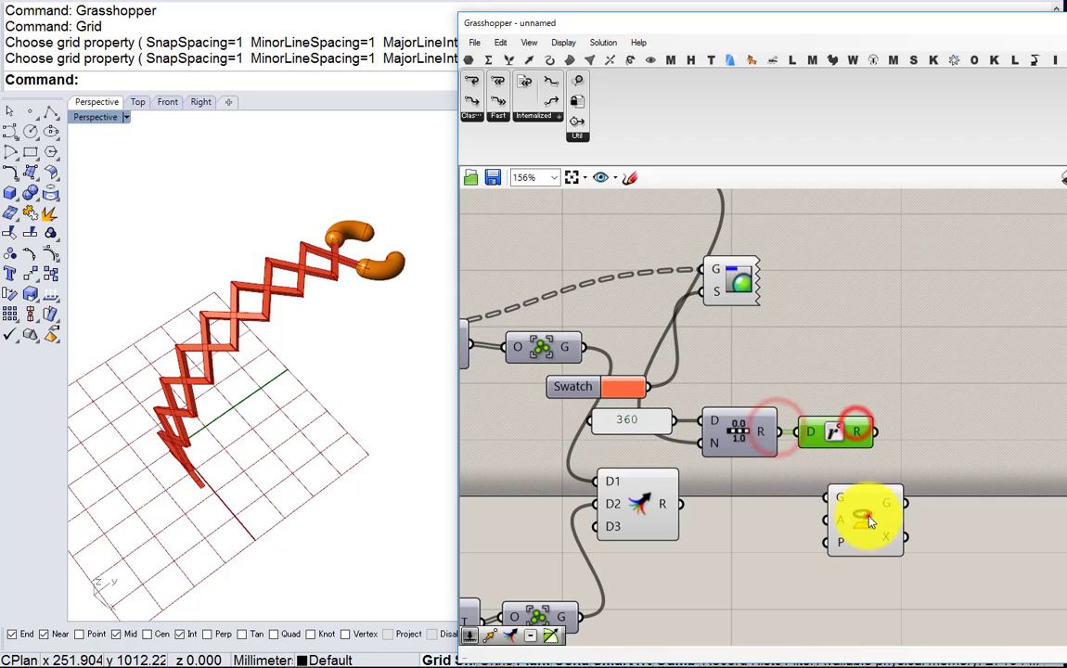
{"action": "left_click_drag", "start_coordinate": [869, 516], "coordinate": [913, 506]}
{"action": "right_click_drag", "start_coordinate": [915, 507], "coordinate": [813, 410]}
{"action": "scroll", "coordinate": [813, 411], "scroll_direction": "down", "scroll_amount": 1}
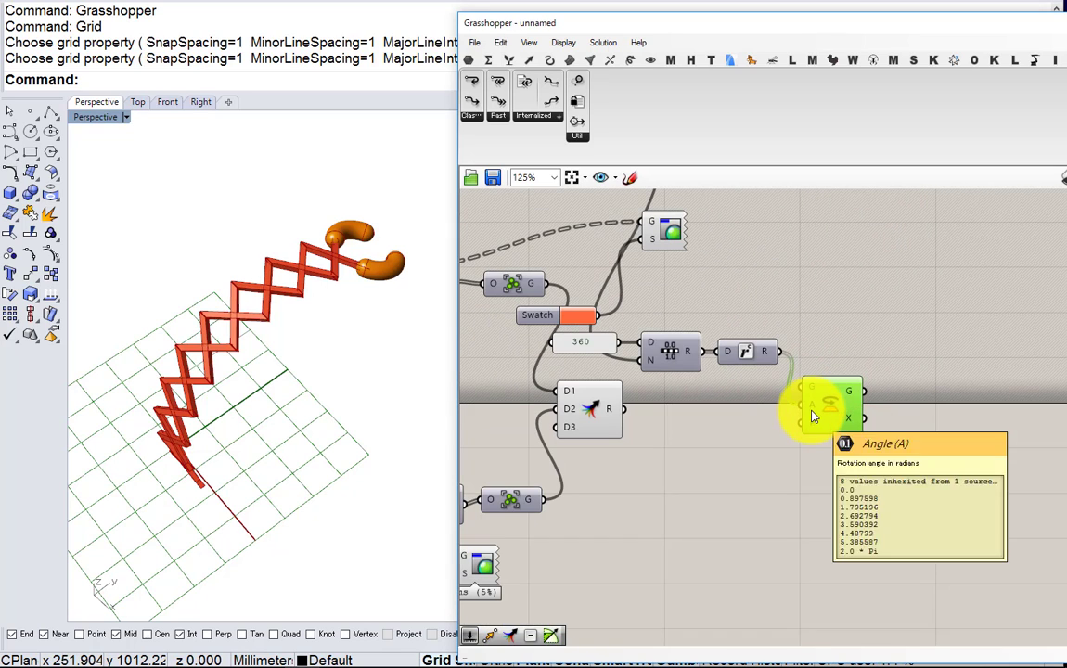
{"action": "mouse_move", "coordinate": [816, 414]}
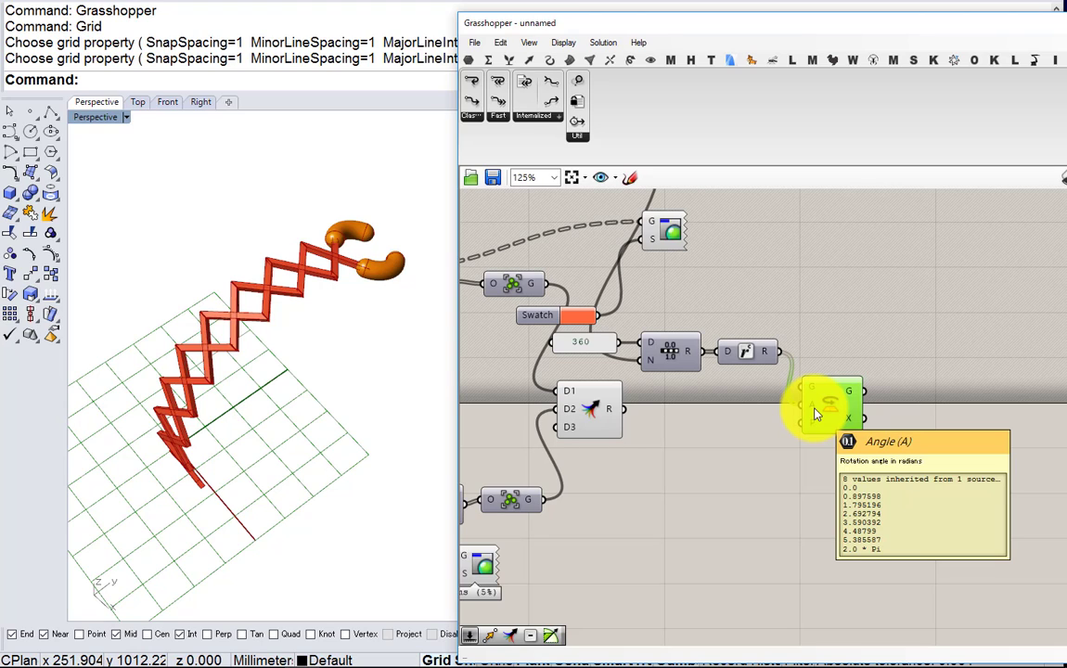
Connect the Merge result to the Rotate component's geometry input
{"action": "right_click_drag", "start_coordinate": [714, 407], "coordinate": [704, 468]}
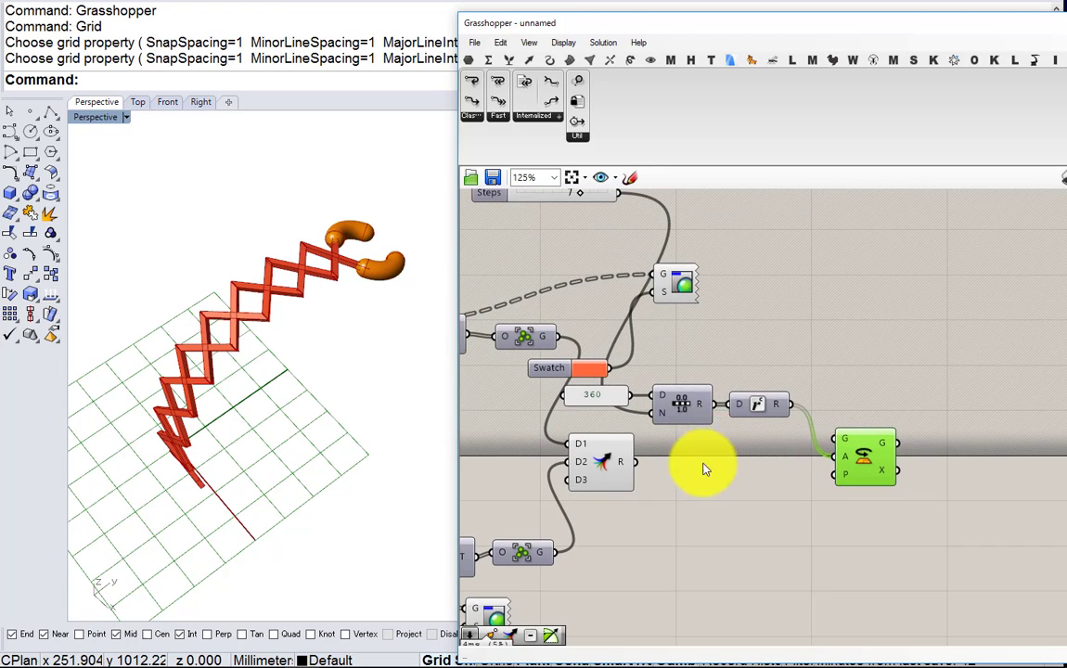
{"action": "left_click_drag", "start_coordinate": [838, 442], "coordinate": [836, 447]}
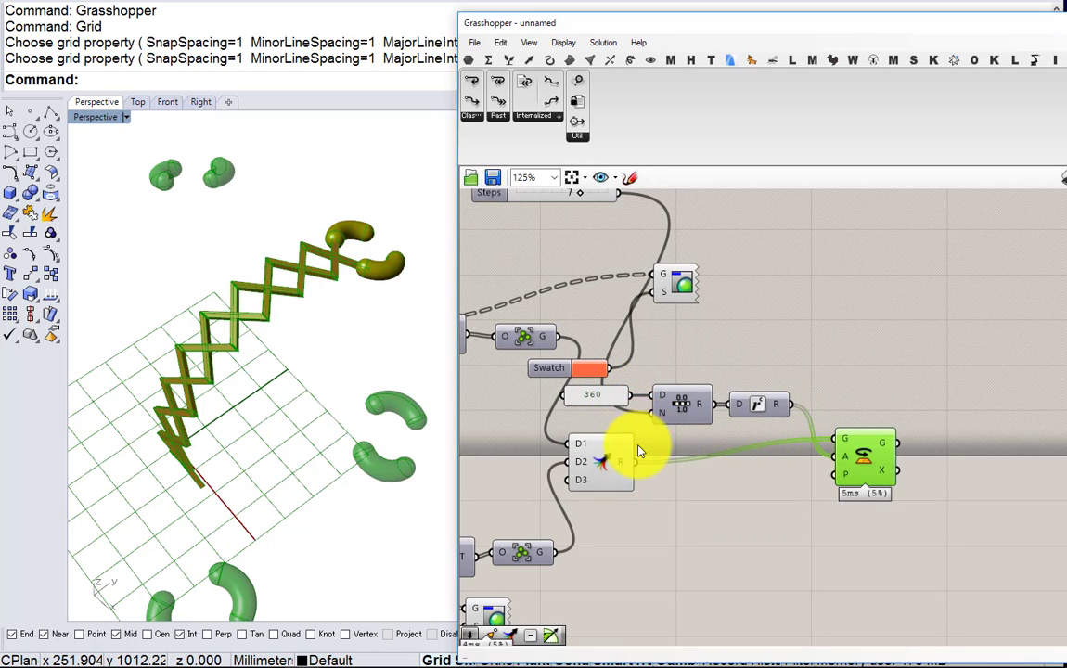
{"action": "right_click_drag", "start_coordinate": [638, 378], "coordinate": [646, 436]}
Graft the Radians component's output so the whole merged structure is rotated for each angle
{"action": "right_click_drag", "start_coordinate": [779, 471], "coordinate": [784, 462]}
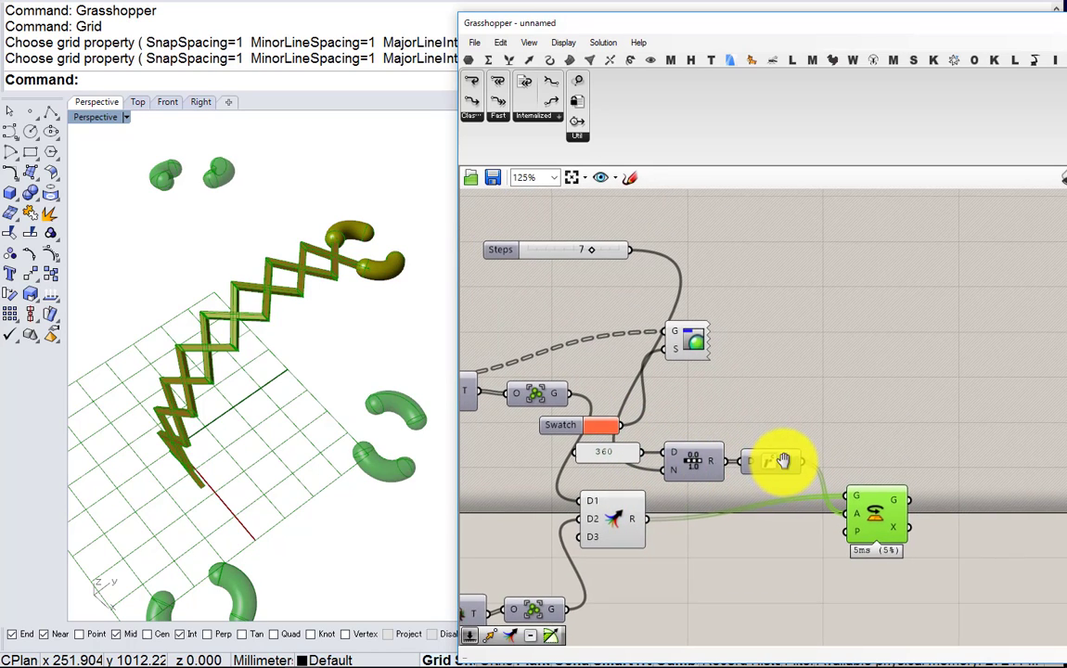
{"action": "right_click", "coordinate": [784, 467]}
{"action": "left_click", "coordinate": [814, 535]}
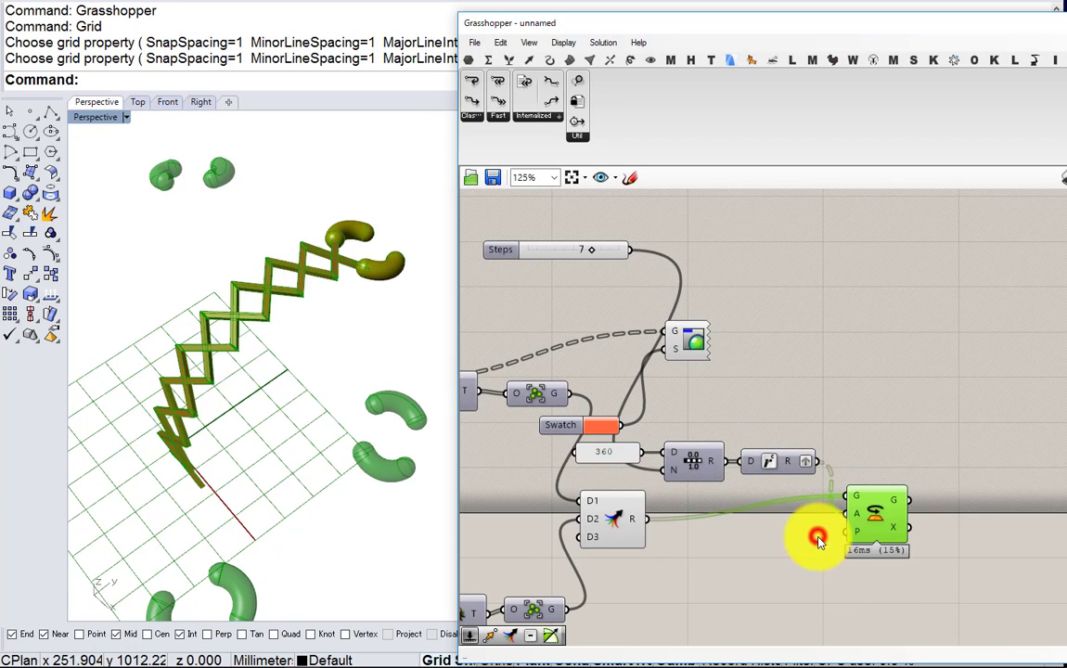
{"action": "left_click", "coordinate": [757, 541]}
{"action": "right_click_drag", "start_coordinate": [341, 443], "coordinate": [267, 489]}
{"action": "right_click_drag", "start_coordinate": [596, 472], "coordinate": [659, 455]}
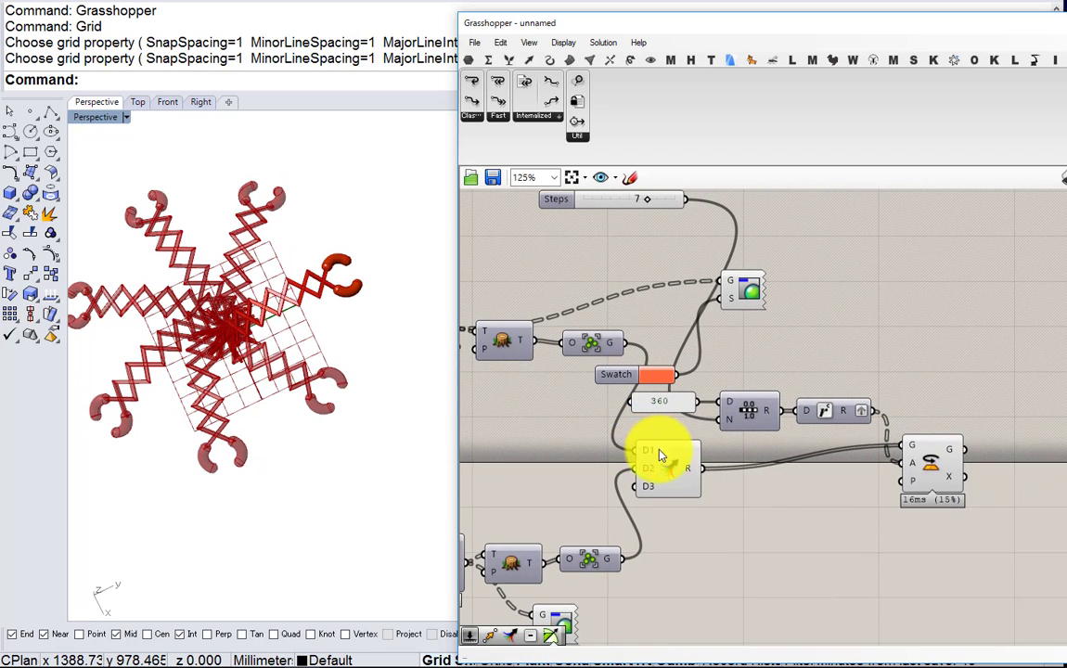
Add a Move component beside the Merge and connect the Merge result to its geometry input
{"action": "right_click_drag", "start_coordinate": [716, 499], "coordinate": [634, 491]}
{"action": "double_click", "coordinate": [719, 504]}
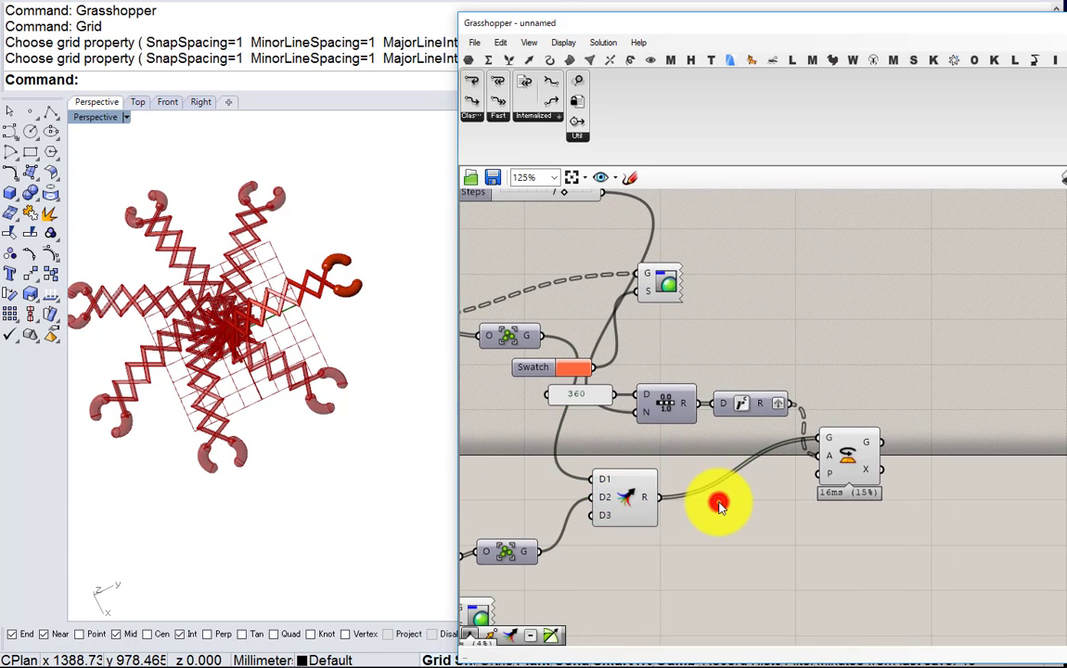
{"action": "type", "text": "move"}
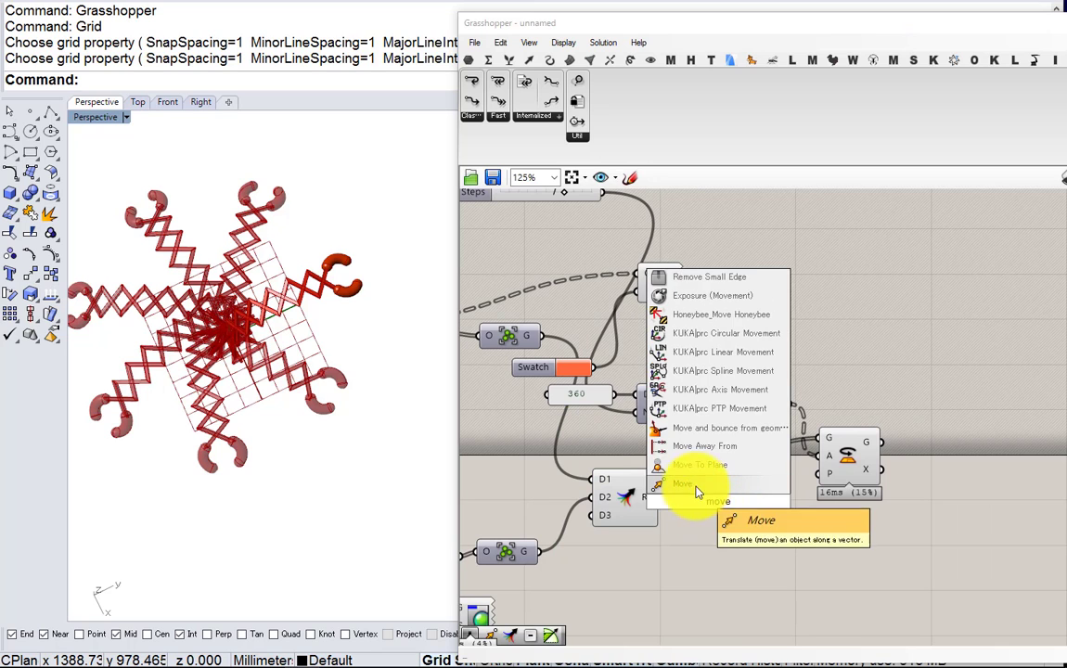
{"action": "left_click", "coordinate": [705, 494]}
{"action": "scroll", "coordinate": [687, 496], "scroll_direction": "up", "scroll_amount": 3}
{"action": "left_click", "coordinate": [623, 484]}
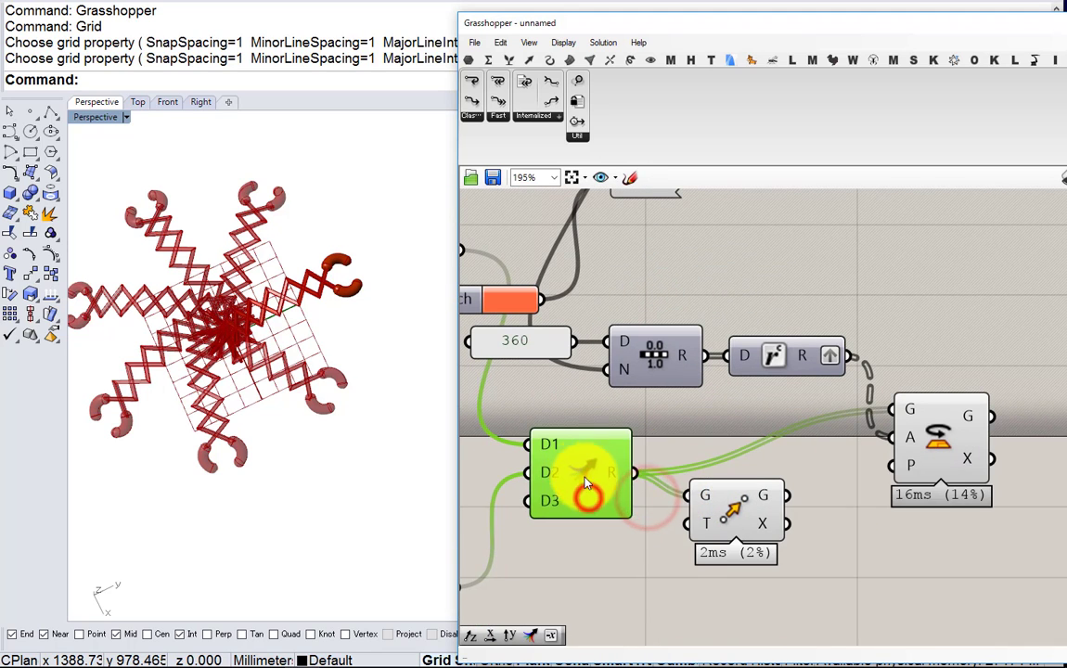
{"action": "scroll", "coordinate": [584, 508], "scroll_direction": "down", "scroll_amount": 6}
{"action": "scroll", "coordinate": [771, 481], "scroll_direction": "up", "scroll_amount": 4}
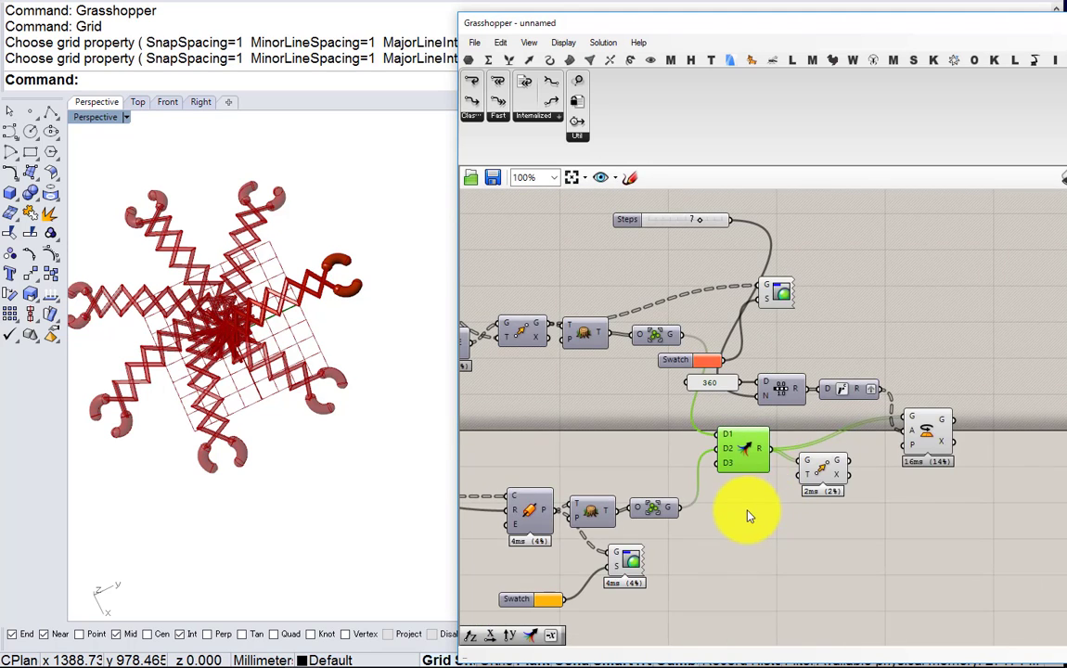
Turn off the preview of the Rotate component
{"action": "left_click", "coordinate": [923, 439]}
{"action": "middle_click", "coordinate": [924, 439]}
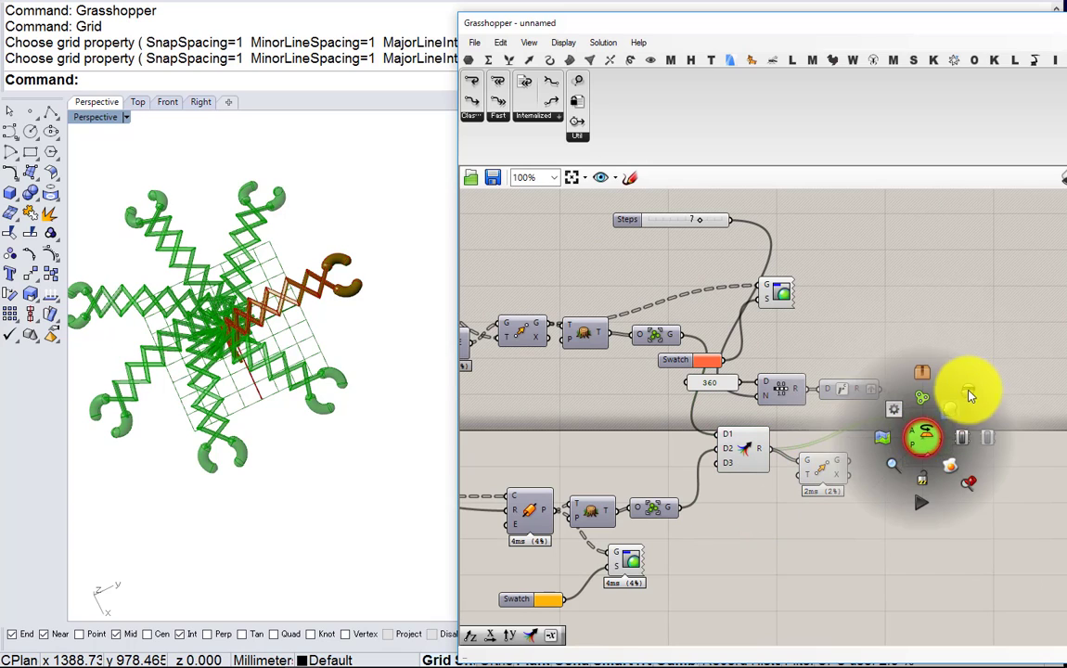
{"action": "left_click", "coordinate": [968, 392]}
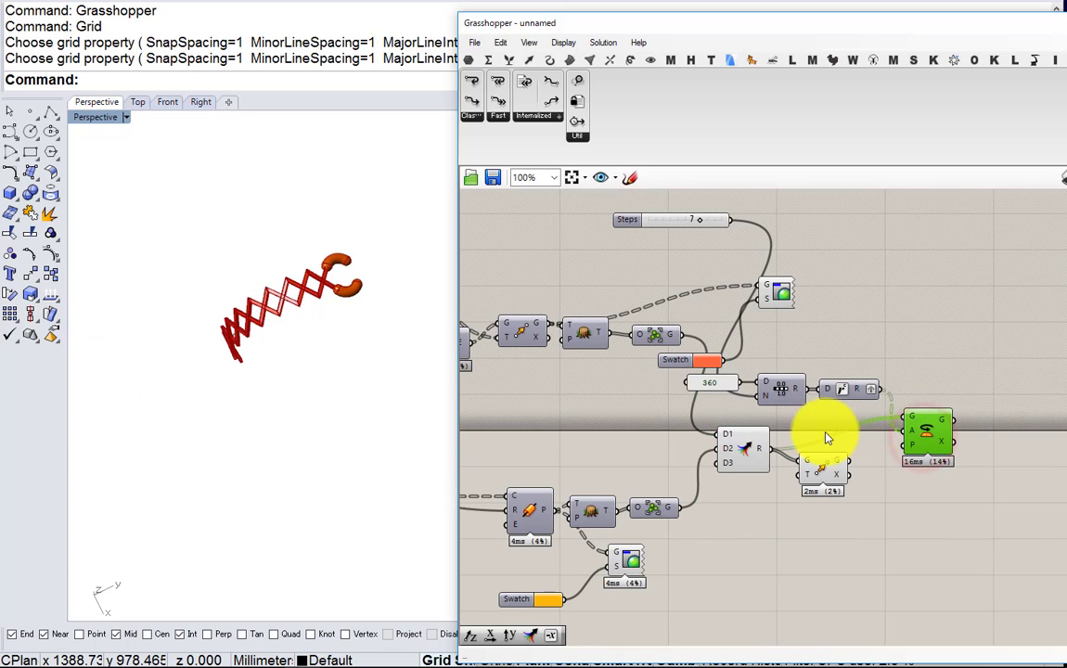
Add a Unit Y vector below the Merge and connect it to the Move component's translation input
{"action": "right_click", "coordinate": [755, 511]}
{"action": "left_click", "coordinate": [753, 501]}
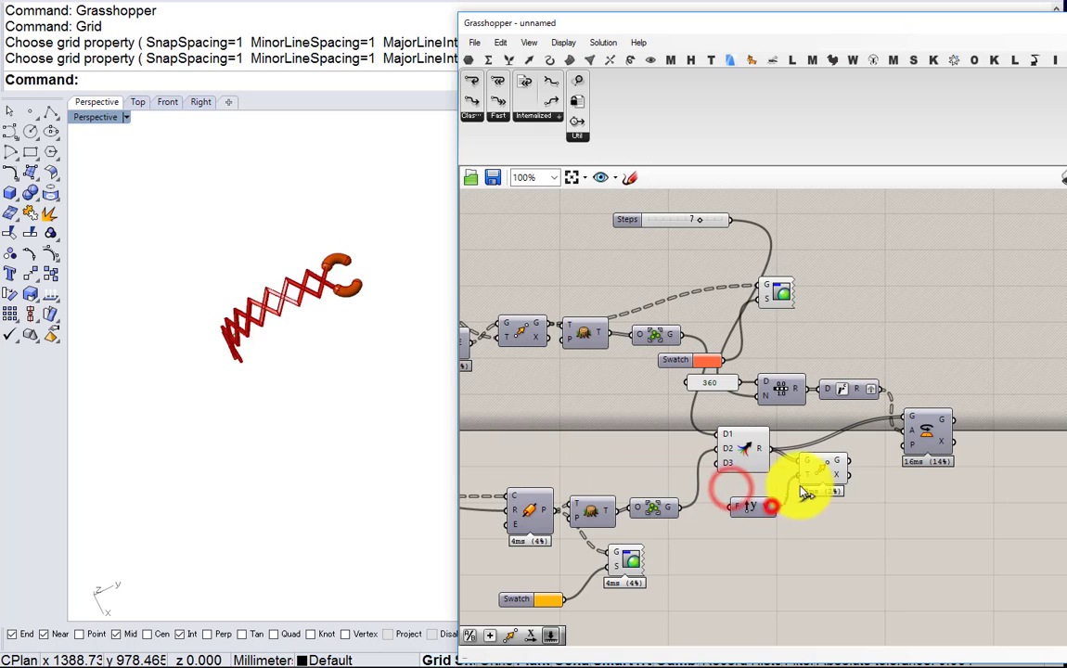
Add a Number parameter below the rectangle's size sliders and connect the X Size slider to it
{"action": "scroll", "coordinate": [806, 494], "scroll_direction": "down", "scroll_amount": 5}
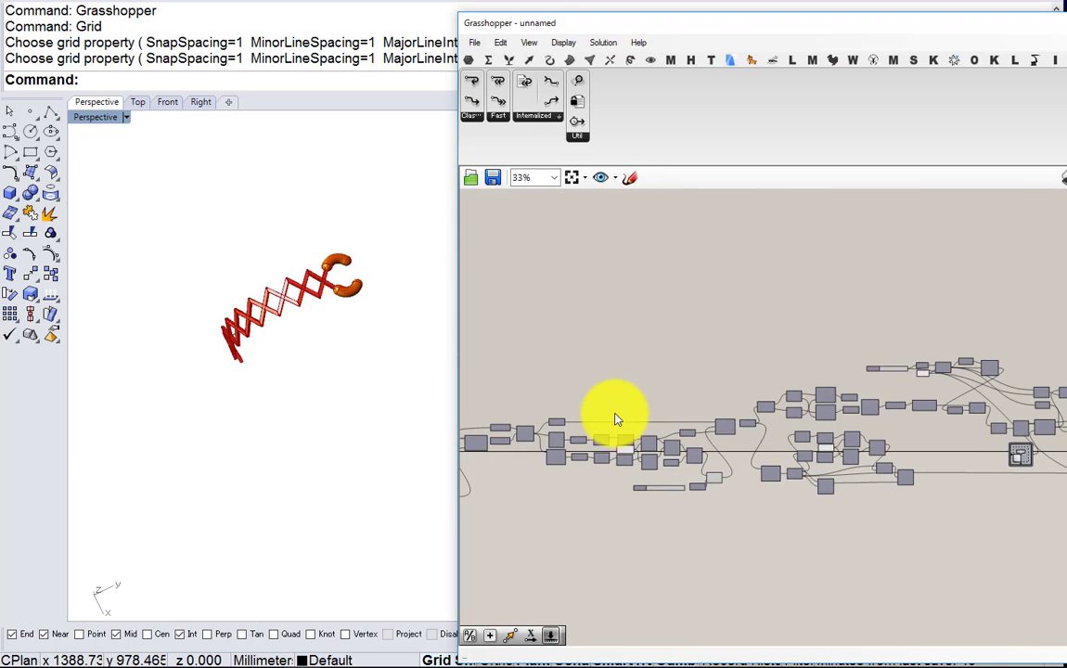
{"action": "right_click_drag", "start_coordinate": [615, 419], "coordinate": [522, 455]}
{"action": "scroll", "coordinate": [714, 436], "scroll_direction": "up", "scroll_amount": 6}
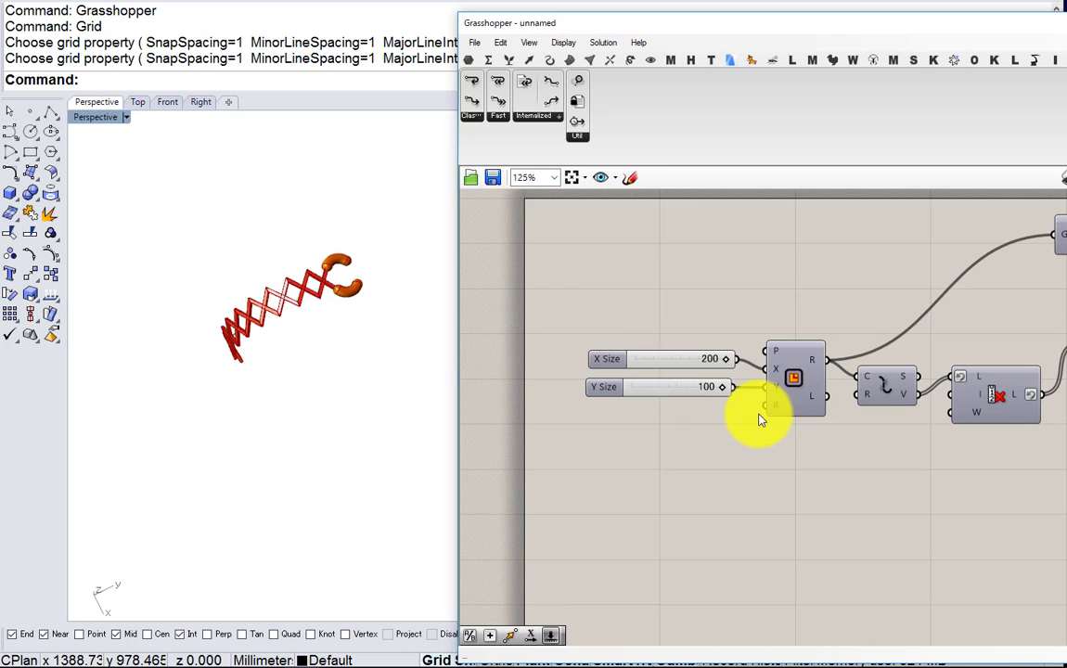
{"action": "double_click", "coordinate": [745, 467]}
{"action": "type", "text": "num"}
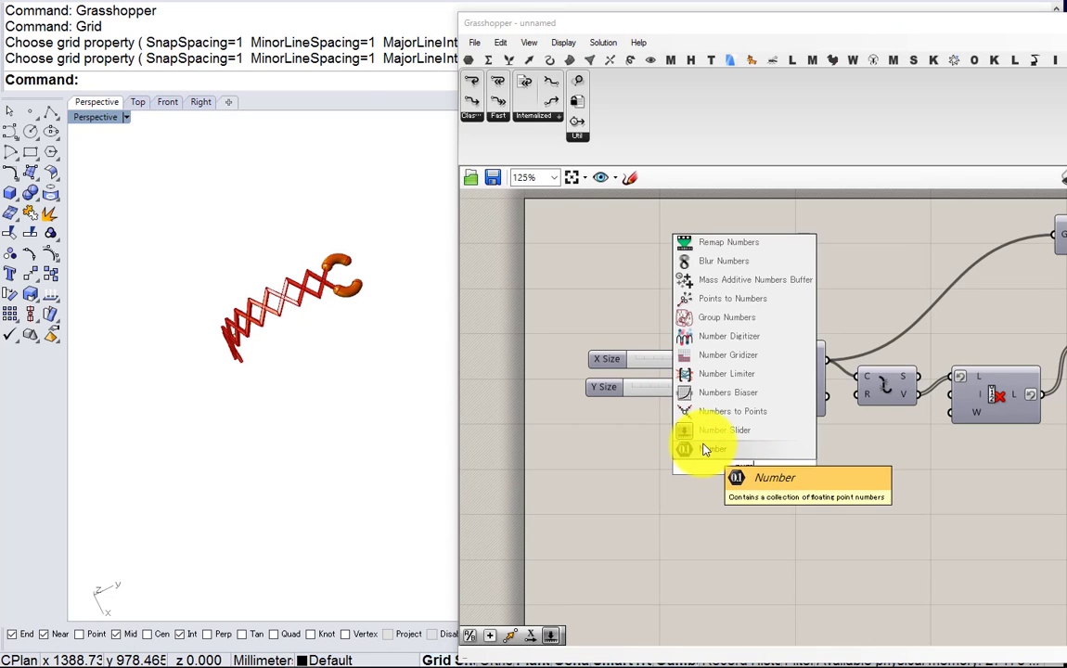
{"action": "left_click", "coordinate": [703, 448]}
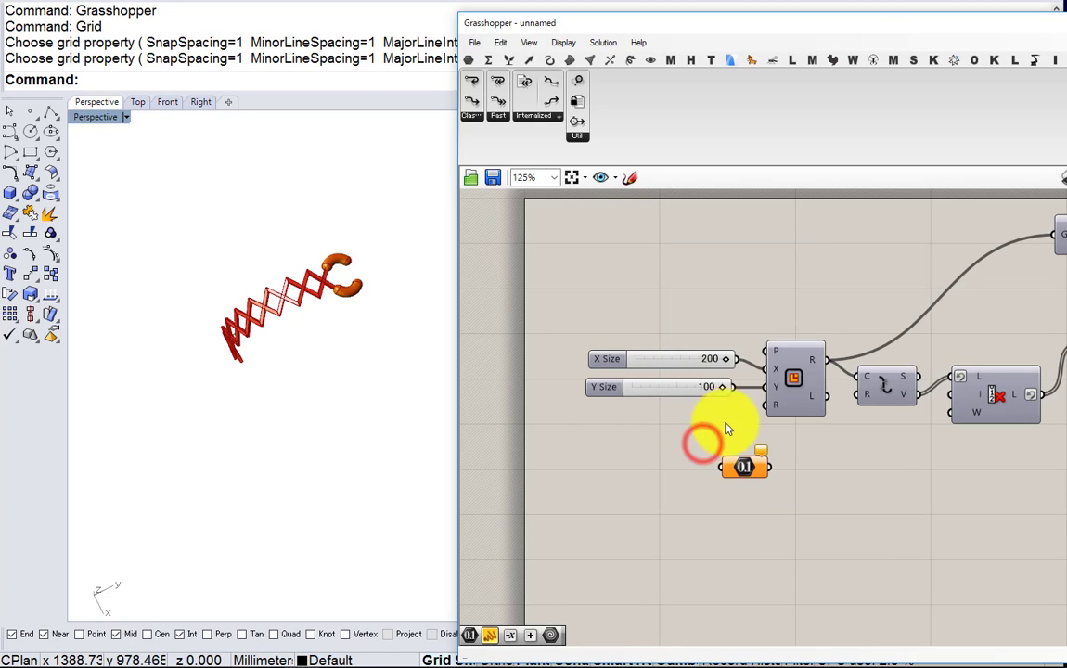
{"action": "left_click_drag", "start_coordinate": [737, 359], "coordinate": [732, 467]}
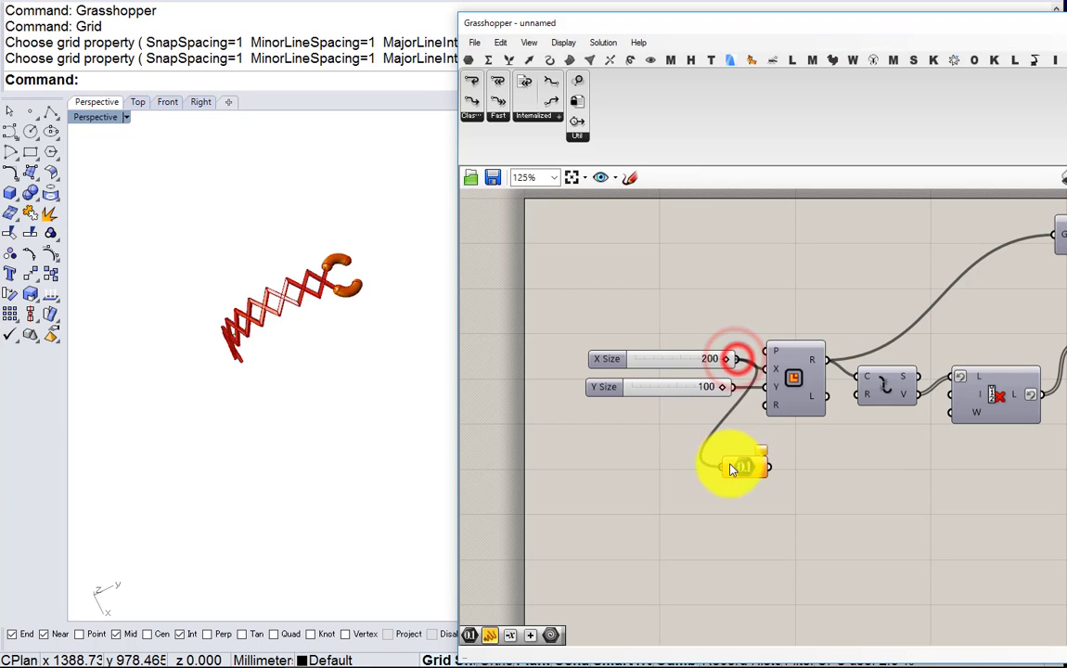
Carry the Number parameter across the definition to the Merge component and connect it to the Unit Y factor input
{"action": "right_click_drag", "start_coordinate": [744, 469], "coordinate": [560, 438]}
{"action": "scroll", "coordinate": [560, 438], "scroll_direction": "down", "scroll_amount": 4}
{"action": "left_click_drag", "start_coordinate": [559, 438], "coordinate": [925, 458]}
{"action": "right_click_drag", "start_coordinate": [914, 458], "coordinate": [464, 445]}
{"action": "scroll", "coordinate": [570, 448], "scroll_direction": "up", "scroll_amount": 2}
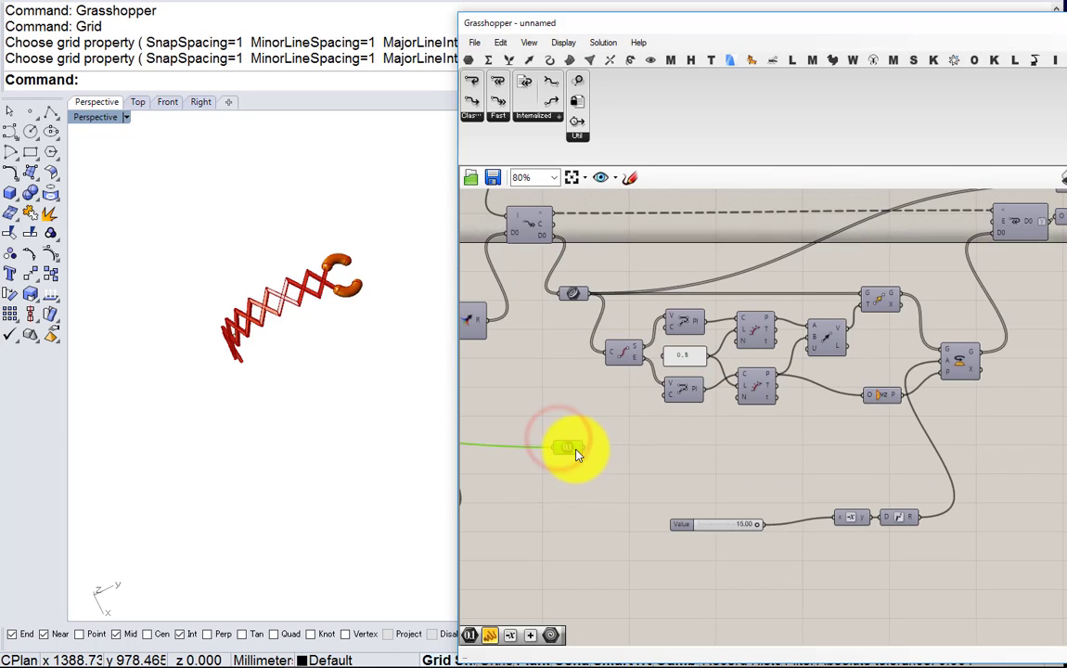
{"action": "left_click_drag", "start_coordinate": [573, 448], "coordinate": [913, 440]}
{"action": "right_click_drag", "start_coordinate": [914, 440], "coordinate": [552, 452]}
{"action": "left_click_drag", "start_coordinate": [549, 449], "coordinate": [912, 429]}
{"action": "right_click_drag", "start_coordinate": [914, 431], "coordinate": [552, 453]}
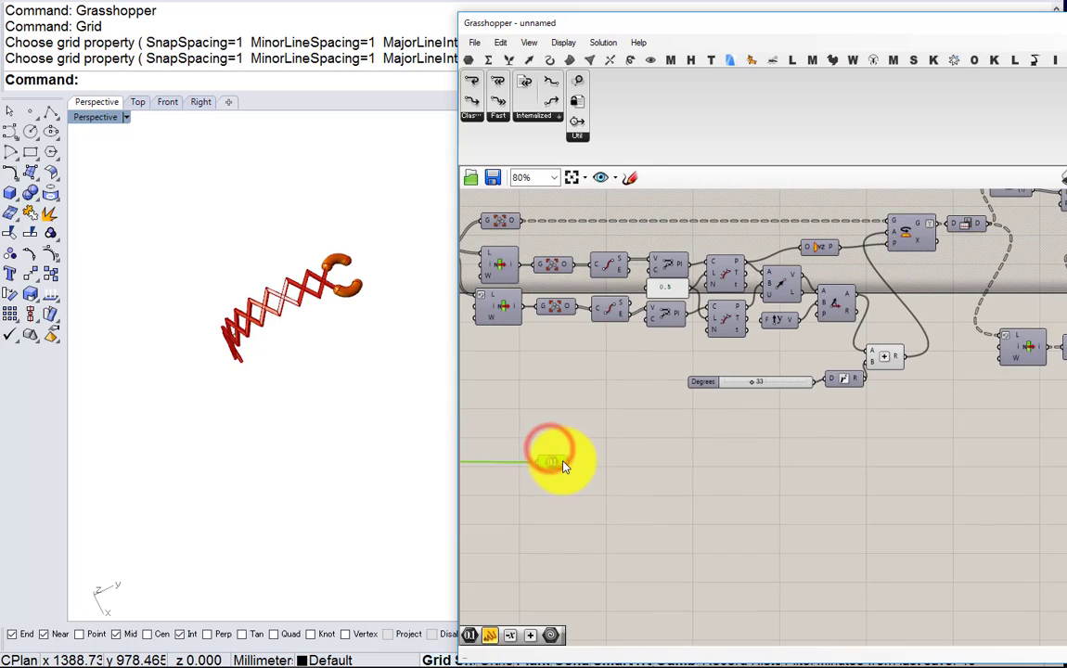
{"action": "left_click_drag", "start_coordinate": [552, 453], "coordinate": [889, 436]}
{"action": "right_click_drag", "start_coordinate": [888, 436], "coordinate": [568, 473]}
{"action": "left_click_drag", "start_coordinate": [906, 458], "coordinate": [923, 454]}
{"action": "right_click_drag", "start_coordinate": [924, 454], "coordinate": [588, 490]}
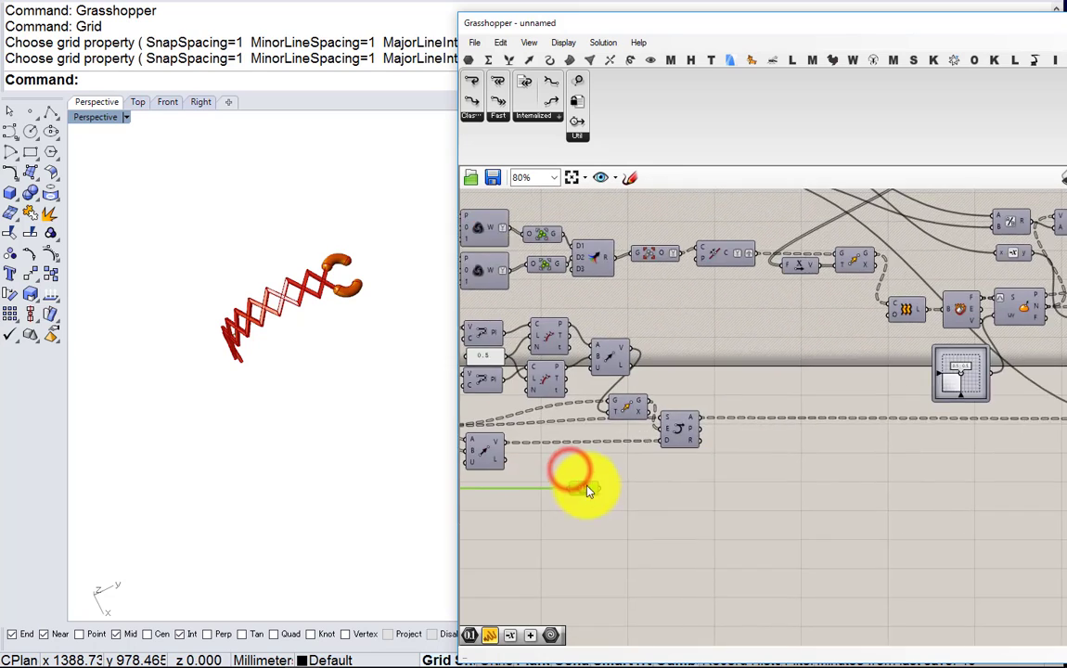
{"action": "scroll", "coordinate": [586, 489], "scroll_direction": "up", "scroll_amount": 2}
{"action": "scroll", "coordinate": [585, 488], "scroll_direction": "down", "scroll_amount": 3}
{"action": "left_click_drag", "start_coordinate": [583, 486], "coordinate": [956, 464]}
{"action": "right_click_drag", "start_coordinate": [955, 464], "coordinate": [683, 502]}
{"action": "scroll", "coordinate": [614, 488], "scroll_direction": "up", "scroll_amount": 3}
{"action": "scroll", "coordinate": [610, 492], "scroll_direction": "down", "scroll_amount": 3}
{"action": "scroll", "coordinate": [683, 502], "scroll_direction": "up", "scroll_amount": 3}
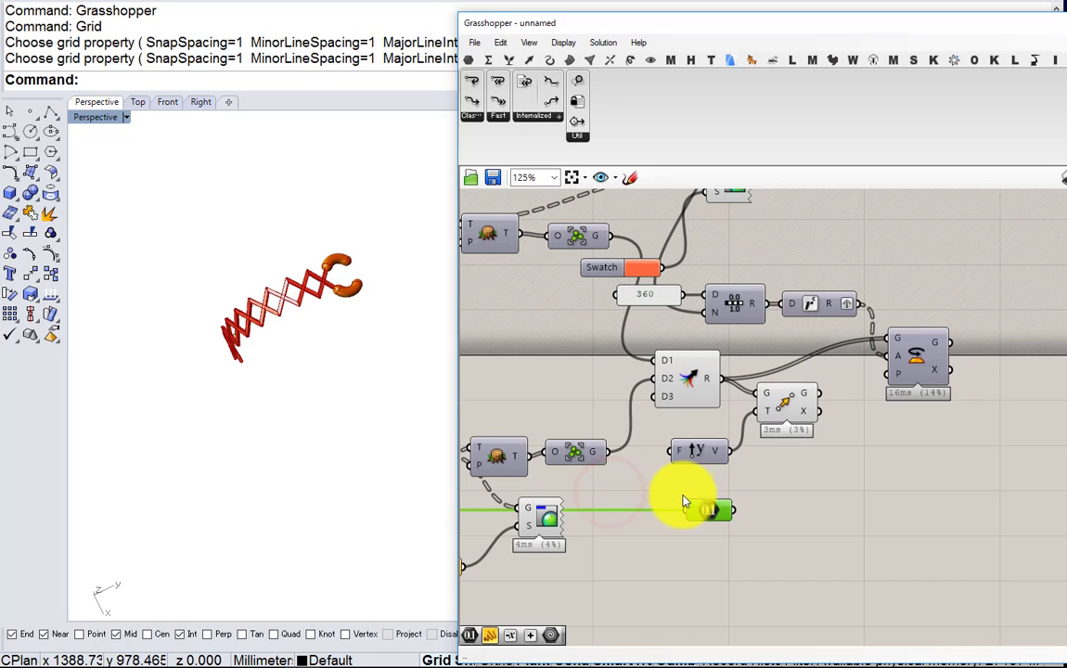
{"action": "left_click_drag", "start_coordinate": [703, 509], "coordinate": [596, 424]}
{"action": "scroll", "coordinate": [599, 420], "scroll_direction": "up", "scroll_amount": 2}
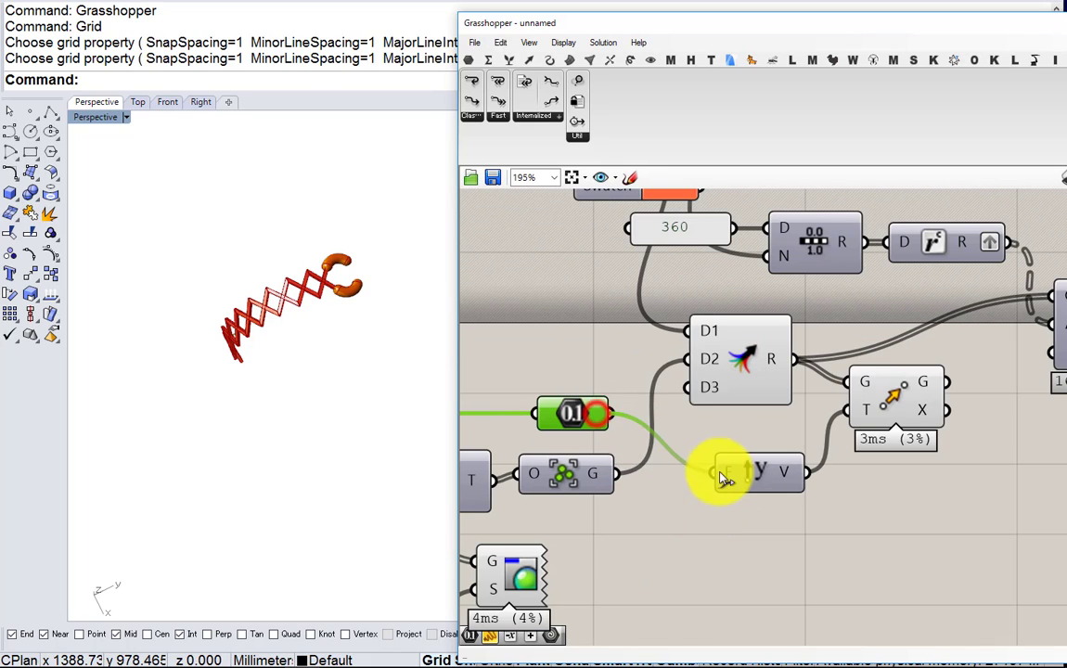
Turn off the preview of the Merge and Unit Y components
{"action": "scroll", "coordinate": [724, 478], "scroll_direction": "down", "scroll_amount": 1}
{"action": "left_click_drag", "start_coordinate": [782, 534], "coordinate": [704, 399]}
{"action": "middle_click", "coordinate": [705, 400]}
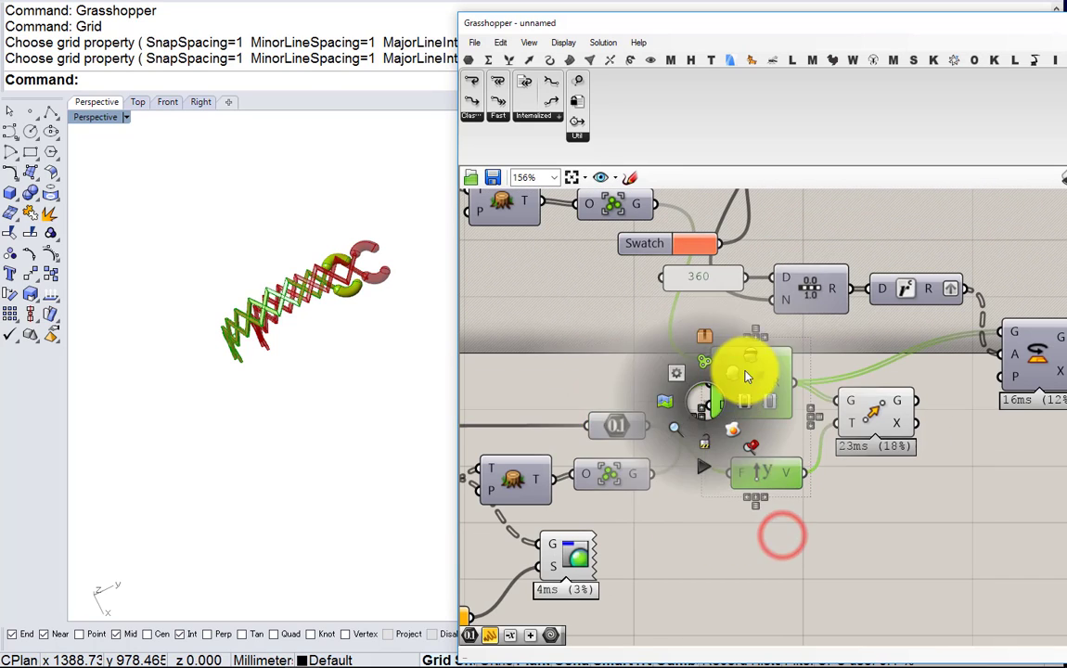
{"action": "left_click", "coordinate": [745, 373]}
Replace the Rotate component's geometry input with the Move component's geometry output
{"action": "right_click_drag", "start_coordinate": [873, 403], "coordinate": [769, 478]}
{"action": "scroll", "coordinate": [768, 478], "scroll_direction": "up", "scroll_amount": 2}
{"action": "left_click_drag", "start_coordinate": [822, 474], "coordinate": [965, 347]}
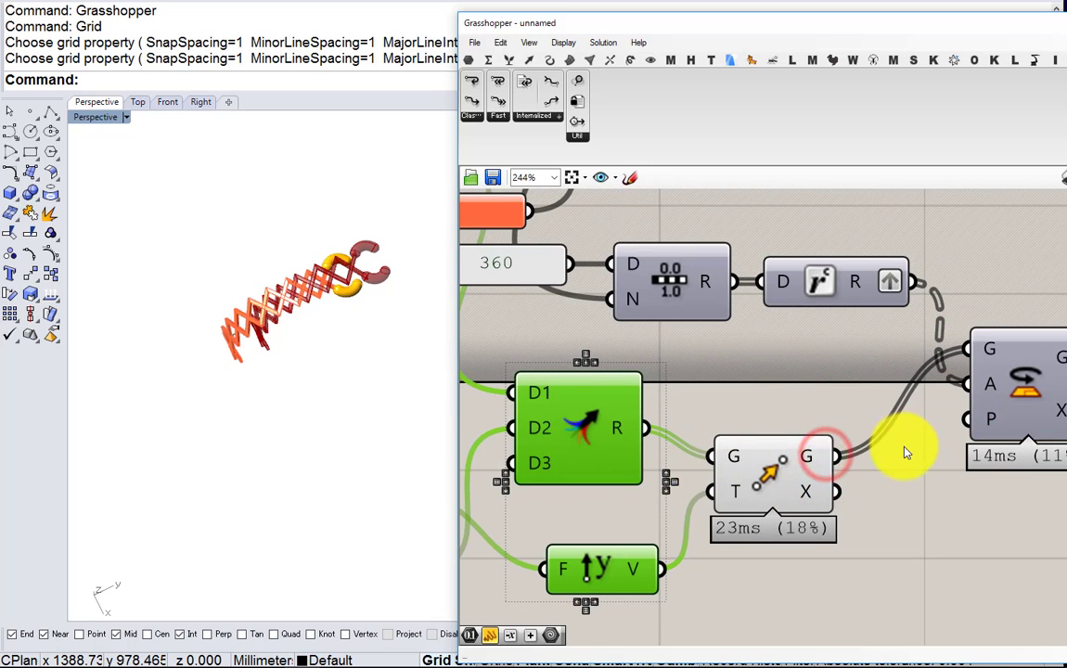
Turn off the preview of the Move component
{"action": "scroll", "coordinate": [728, 429], "scroll_direction": "down", "scroll_amount": 2}
{"action": "left_click_drag", "start_coordinate": [702, 506], "coordinate": [608, 441]}
{"action": "middle_click", "coordinate": [610, 446]}
{"action": "left_click", "coordinate": [651, 408]}
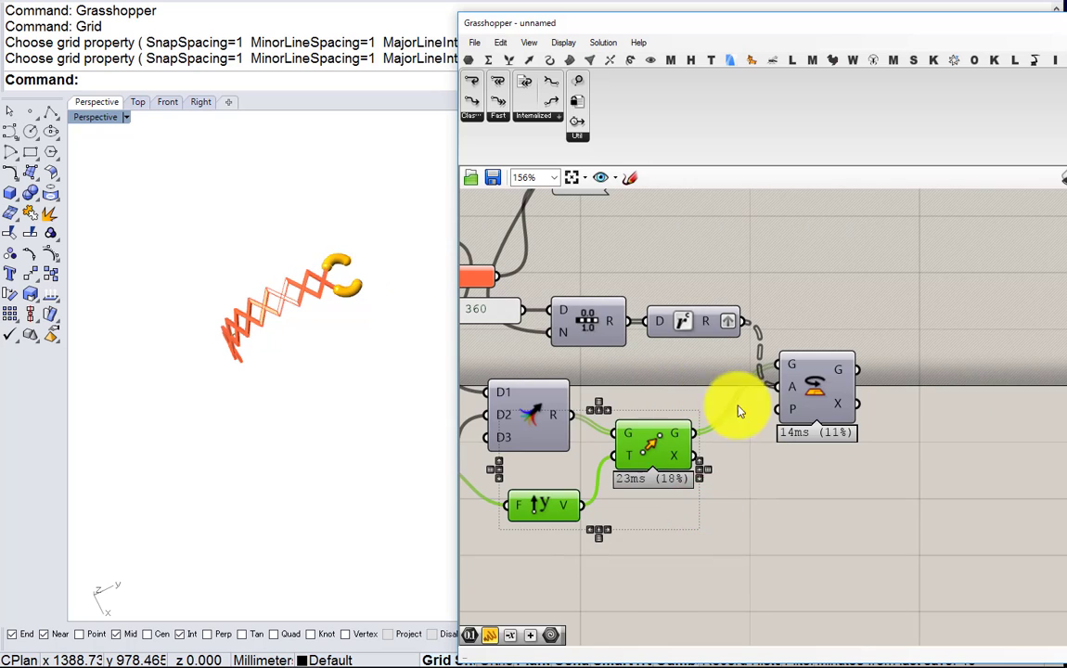
Move the handles' Custom Preview and its yellow-orange Swatch across the canvas to below and beyond the Rotate component
{"action": "scroll", "coordinate": [850, 406], "scroll_direction": "down", "scroll_amount": 2}
{"action": "right_click_drag", "start_coordinate": [544, 523], "coordinate": [712, 463]}
{"action": "left_click_drag", "start_coordinate": [730, 546], "coordinate": [560, 470]}
{"action": "left_click_drag", "start_coordinate": [687, 460], "coordinate": [1000, 449]}
{"action": "right_click_drag", "start_coordinate": [1001, 450], "coordinate": [670, 482]}
{"action": "scroll", "coordinate": [686, 472], "scroll_direction": "up", "scroll_amount": 2}
{"action": "left_click_drag", "start_coordinate": [670, 492], "coordinate": [847, 471]}
{"action": "scroll", "coordinate": [848, 470], "scroll_direction": "down", "scroll_amount": 2}
{"action": "scroll", "coordinate": [739, 375], "scroll_direction": "up", "scroll_amount": 1}
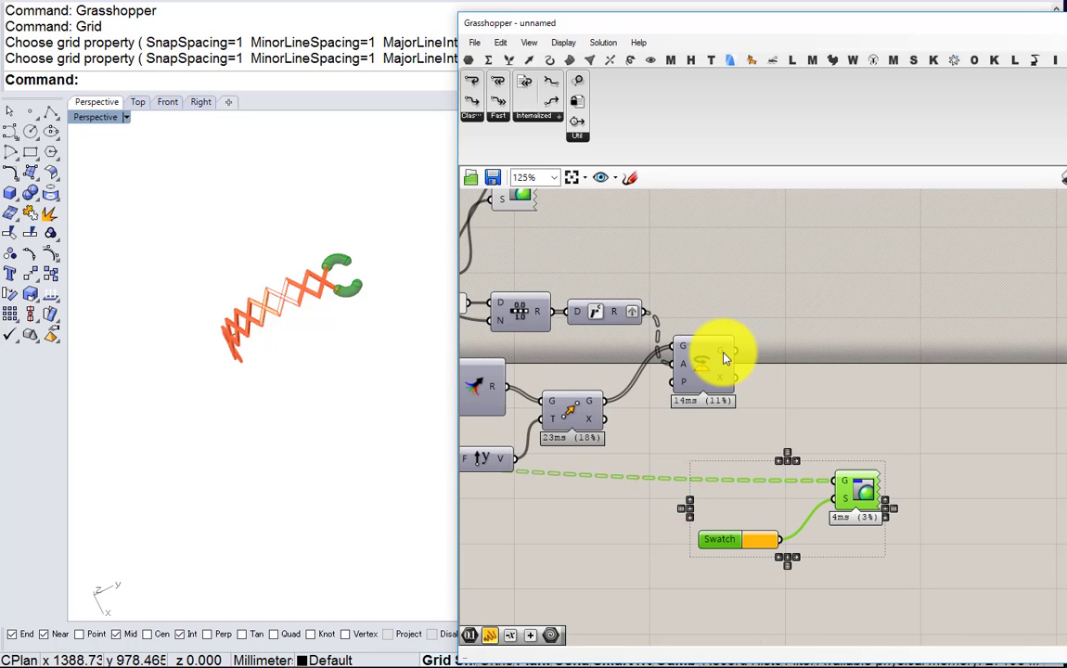
Add a List Item component after the Rotate component and connect the rotated geometry to its list input
{"action": "mouse_move", "coordinate": [725, 358]}
{"action": "right_click_drag", "start_coordinate": [762, 352], "coordinate": [858, 362]}
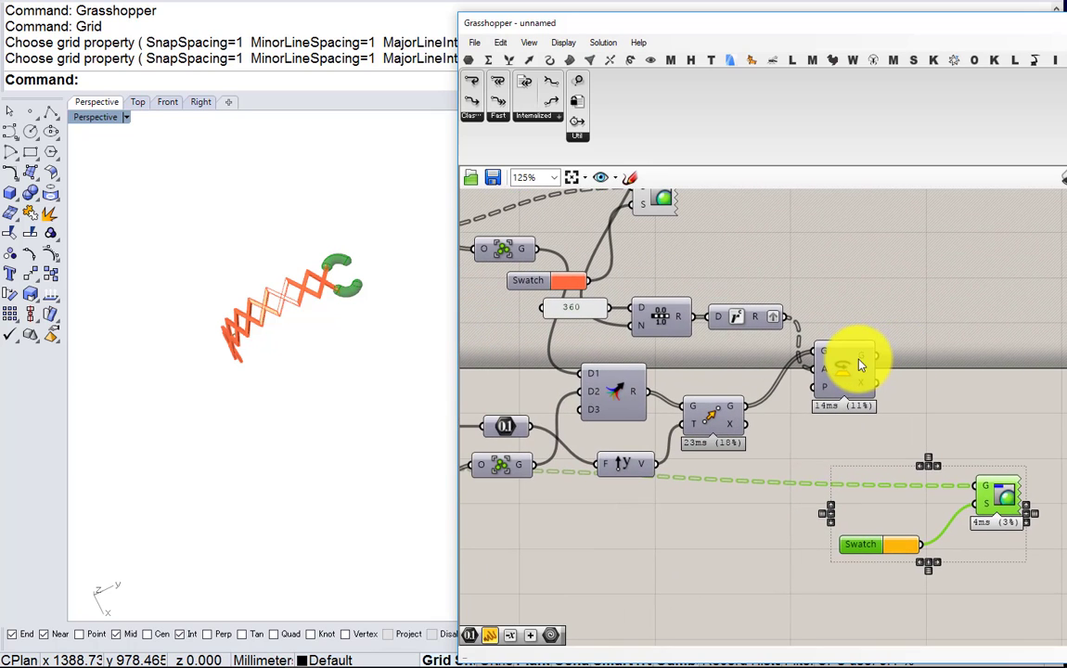
{"action": "double_click", "coordinate": [921, 332]}
{"action": "type", "text": "item"}
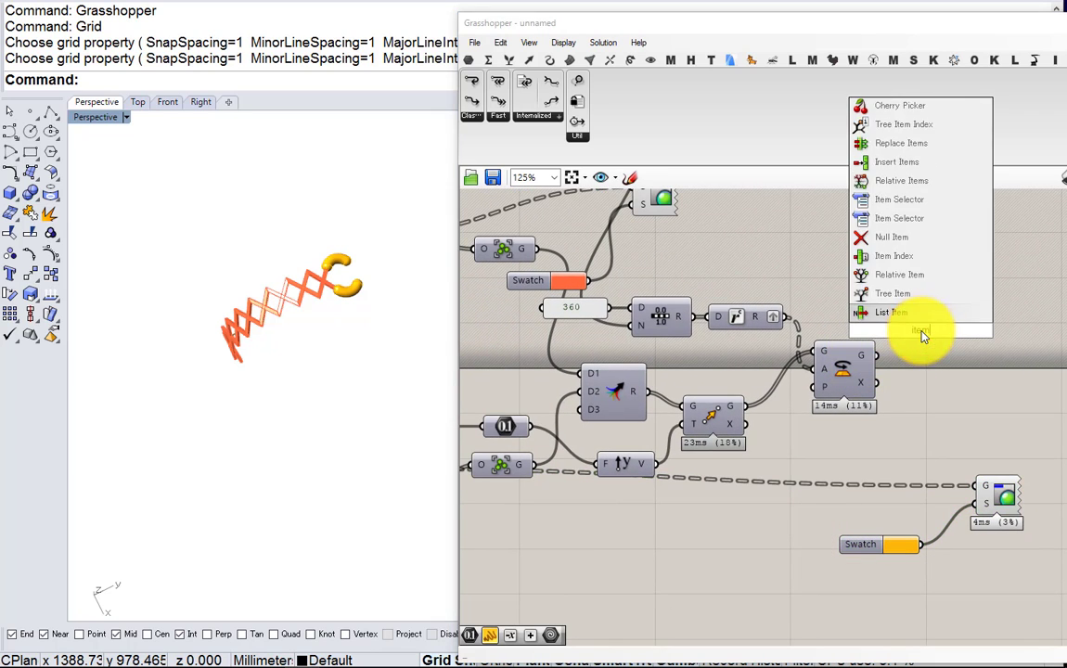
{"action": "left_click", "coordinate": [922, 308]}
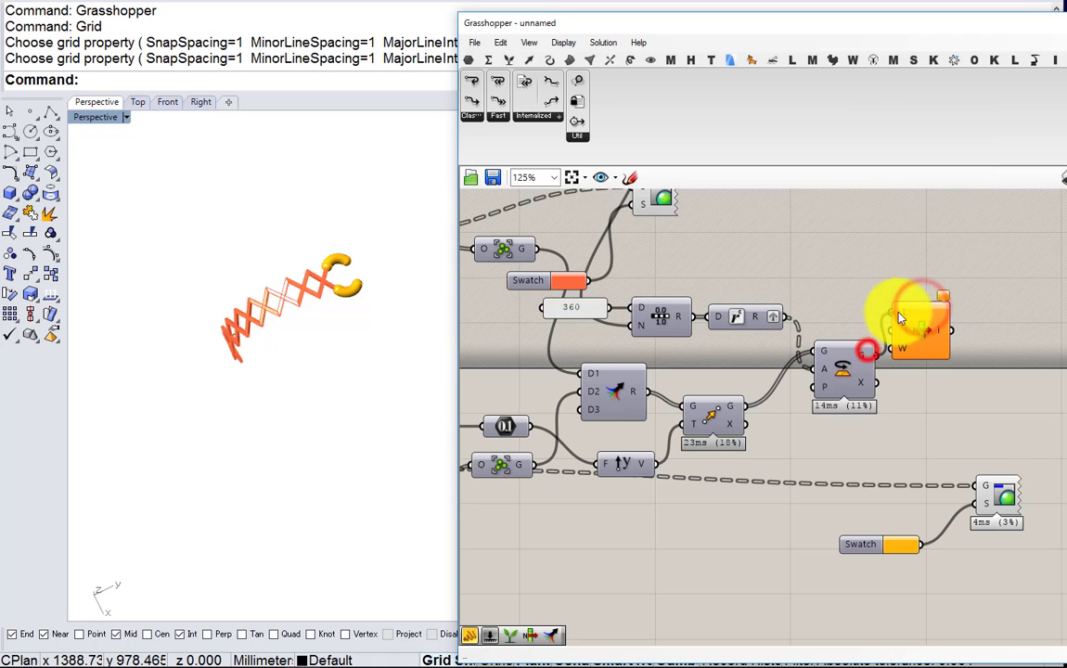
Move the strips' Custom Preview and its orange-red Swatch beside the List Item component and connect the List Item output to the preview's geometry input
{"action": "left_click_drag", "start_coordinate": [898, 314], "coordinate": [900, 314]}
{"action": "left_click_drag", "start_coordinate": [924, 327], "coordinate": [929, 313]}
{"action": "right_click_drag", "start_coordinate": [939, 295], "coordinate": [931, 414]}
{"action": "left_click_drag", "start_coordinate": [666, 385], "coordinate": [996, 385]}
{"action": "right_click_drag", "start_coordinate": [997, 387], "coordinate": [847, 308]}
{"action": "left_click_drag", "start_coordinate": [840, 305], "coordinate": [844, 302]}
Turn off the preview of the List Item component that feeds the strips' Custom Preview
{"action": "left_click", "coordinate": [748, 357]}
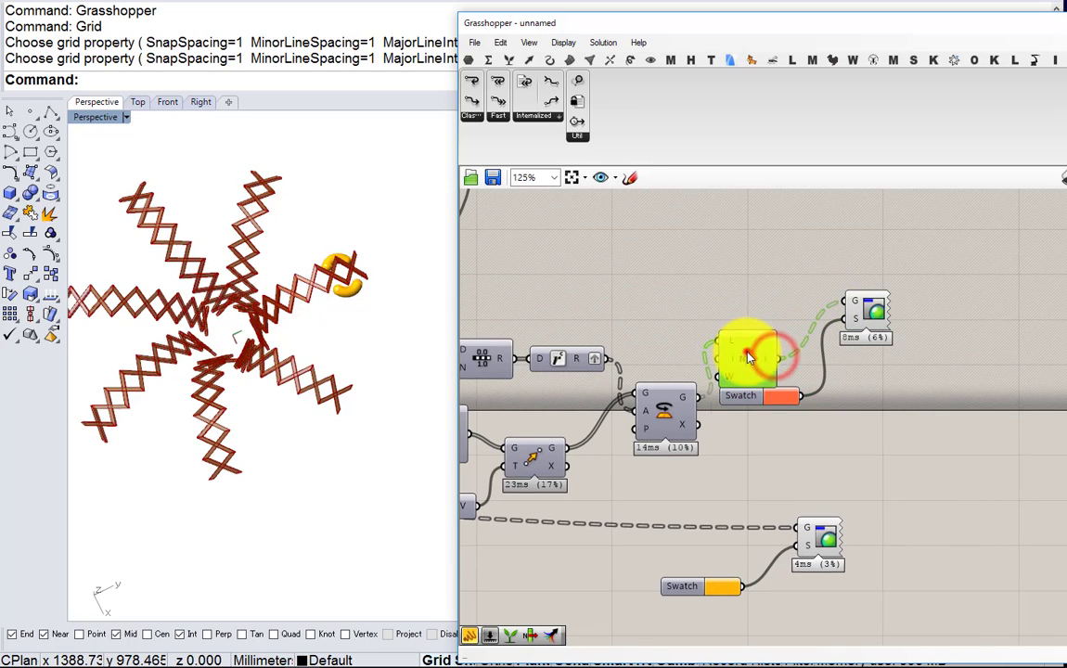
{"action": "middle_click", "coordinate": [751, 304]}
{"action": "left_click", "coordinate": [795, 351]}
{"action": "left_click", "coordinate": [784, 479]}
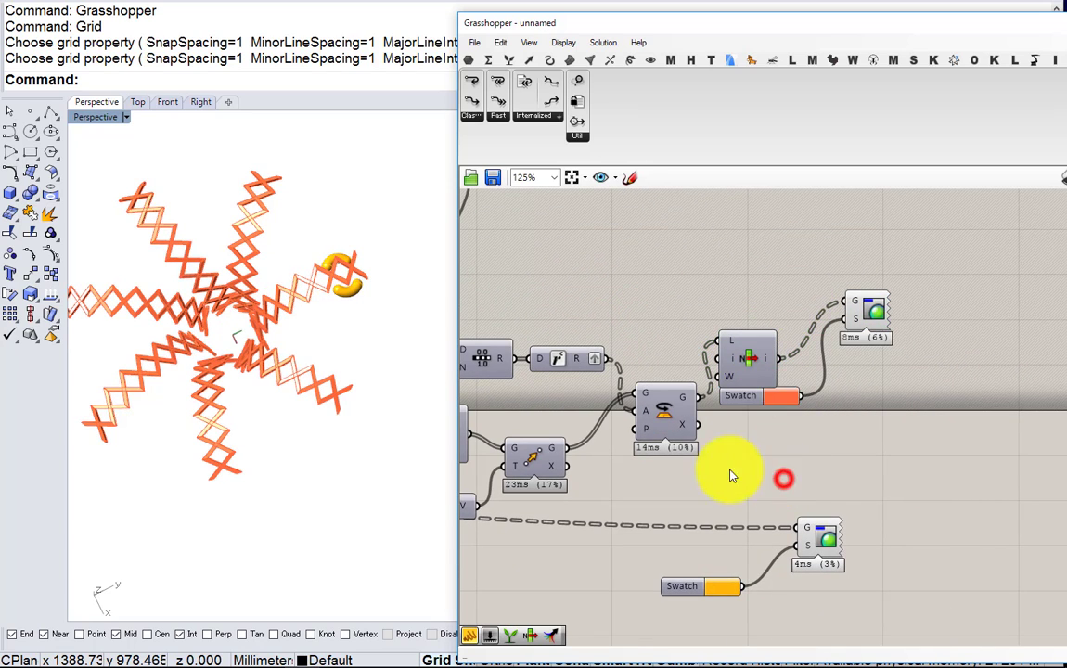
Duplicate the List Item component below the original, keeping the rotated geometry as its list, and set the copy's index integer to pick the handles
{"action": "right_click_drag", "start_coordinate": [713, 506], "coordinate": [756, 402]}
{"action": "scroll", "coordinate": [753, 402], "scroll_direction": "up", "scroll_amount": 1}
{"action": "scroll", "coordinate": [810, 405], "scroll_direction": "down", "scroll_amount": 2}
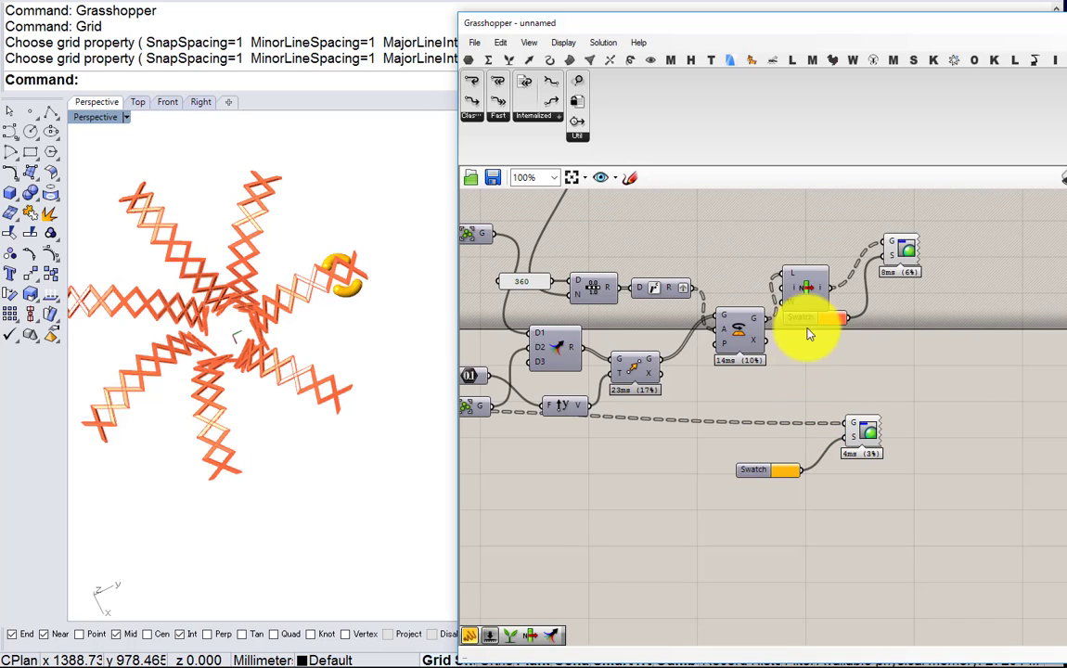
{"action": "left_click_drag", "start_coordinate": [822, 281], "coordinate": [803, 378], "text": "alt"}
{"action": "right_click", "coordinate": [802, 378]}
{"action": "left_click", "coordinate": [840, 514]}
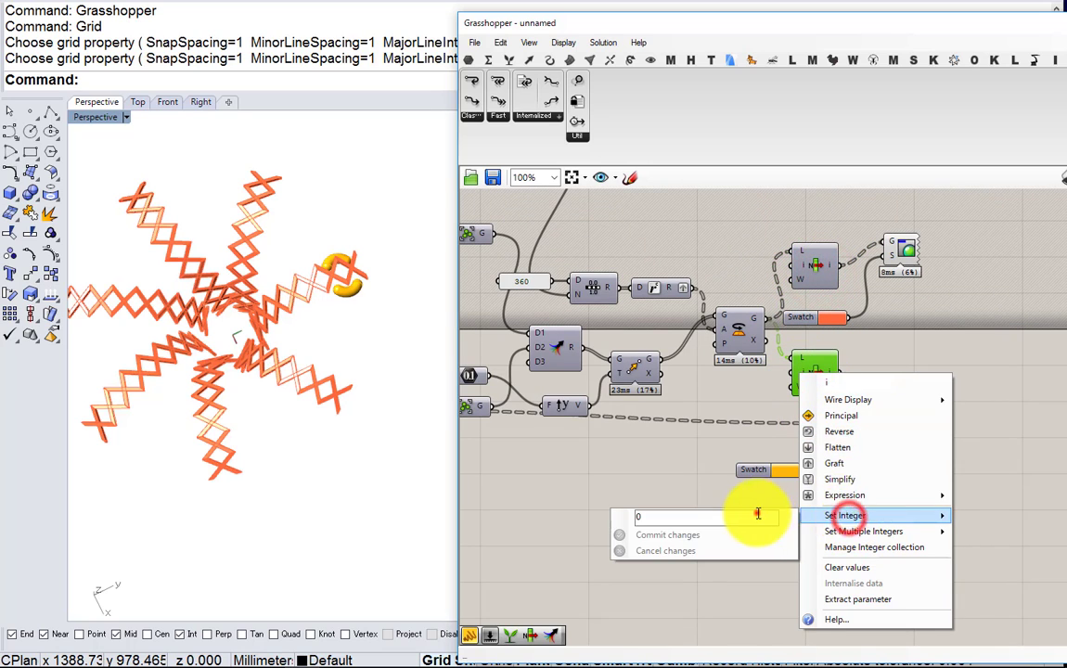
{"action": "left_click", "coordinate": [656, 535]}
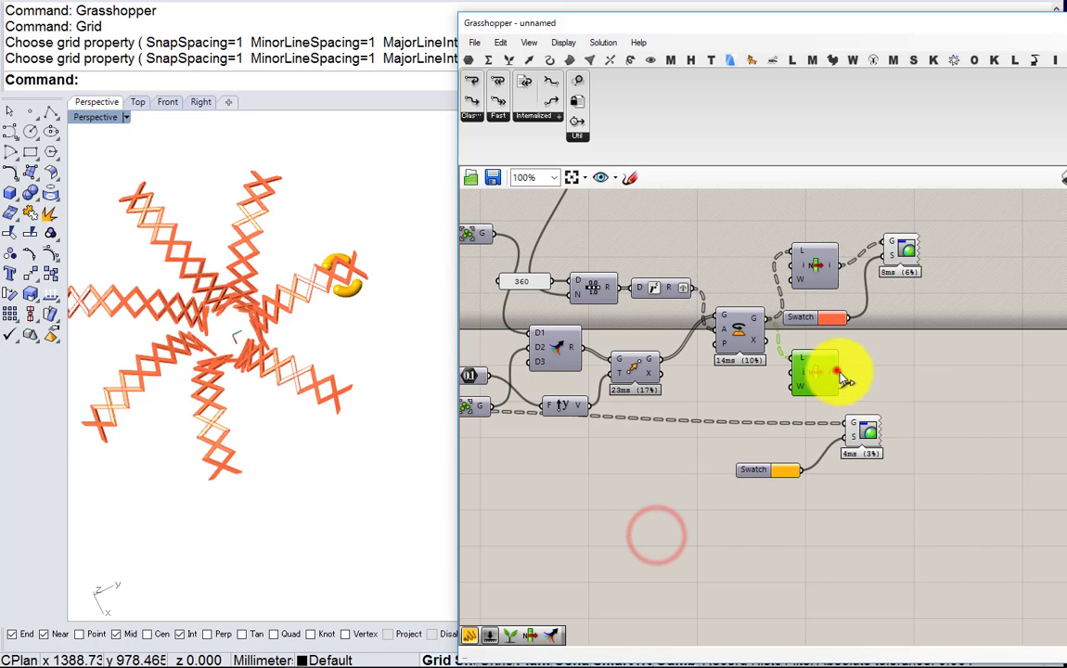
Connect the duplicated List Item to the handles' Custom Preview, align the preview and Swatch beside it, and turn off the duplicate's own preview
{"action": "left_click_drag", "start_coordinate": [865, 431], "coordinate": [898, 403]}
{"action": "left_click", "coordinate": [815, 417]}
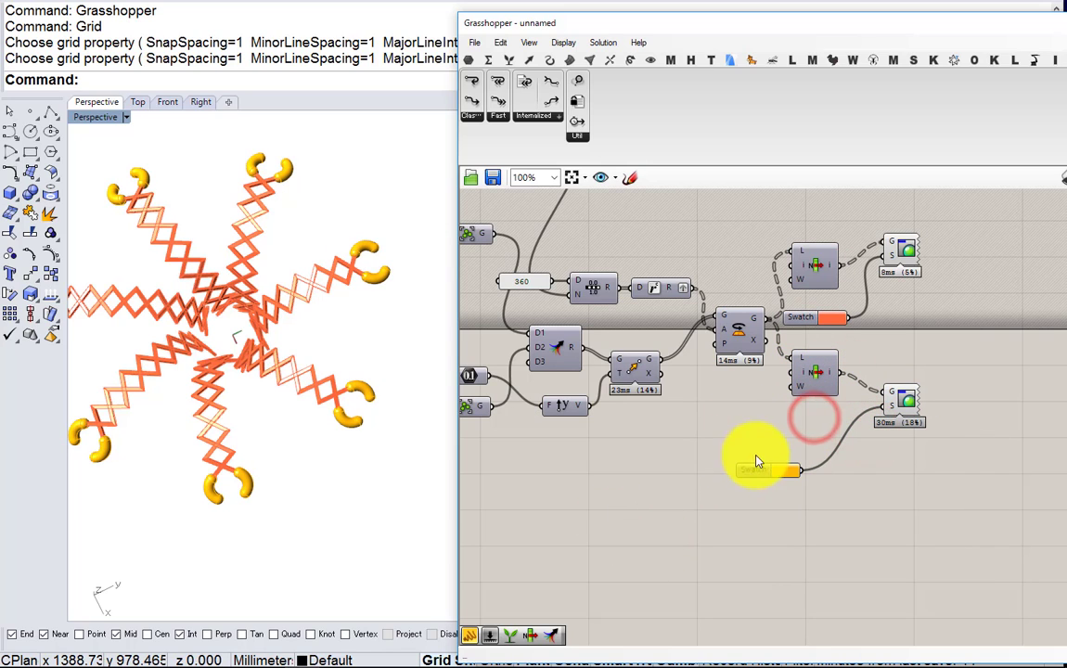
{"action": "left_click", "coordinate": [638, 437]}
Examine the rotated scissor arms with their coloured handles and the component chain leading to the Rotate component
{"action": "right_click_drag", "start_coordinate": [328, 393], "coordinate": [310, 448]}
{"action": "scroll", "coordinate": [341, 367], "scroll_direction": "up", "scroll_amount": 5}
{"action": "scroll", "coordinate": [340, 367], "scroll_direction": "down", "scroll_amount": 6}
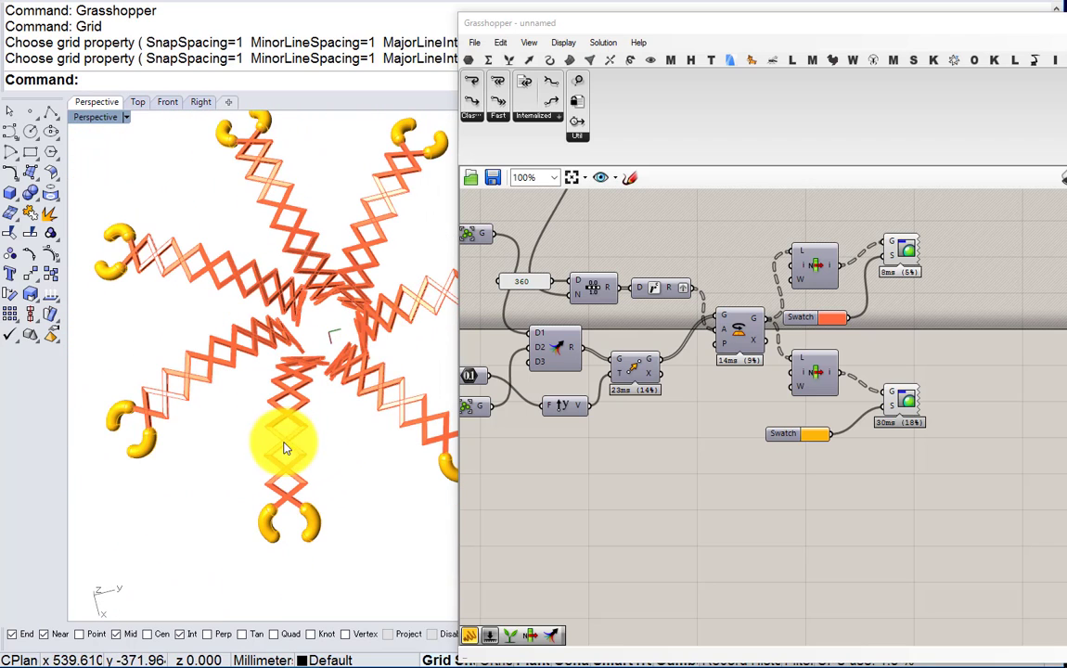
{"action": "right_click_drag", "start_coordinate": [631, 344], "coordinate": [749, 338]}
{"action": "scroll", "coordinate": [757, 319], "scroll_direction": "up", "scroll_amount": 3}
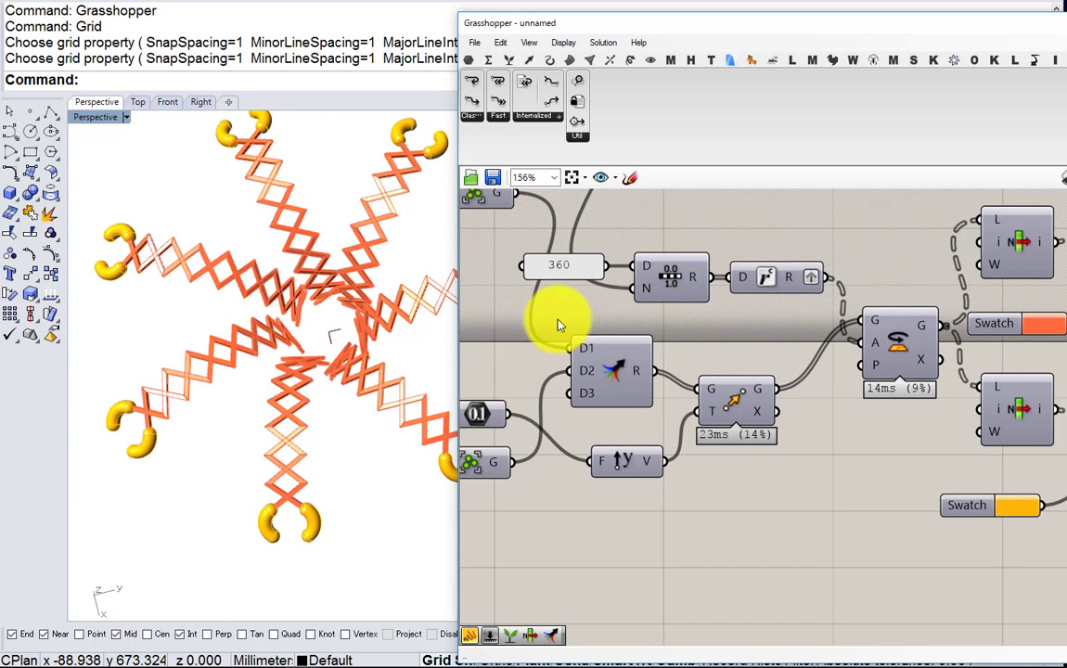
{"action": "scroll", "coordinate": [343, 366], "scroll_direction": "down", "scroll_amount": 4}
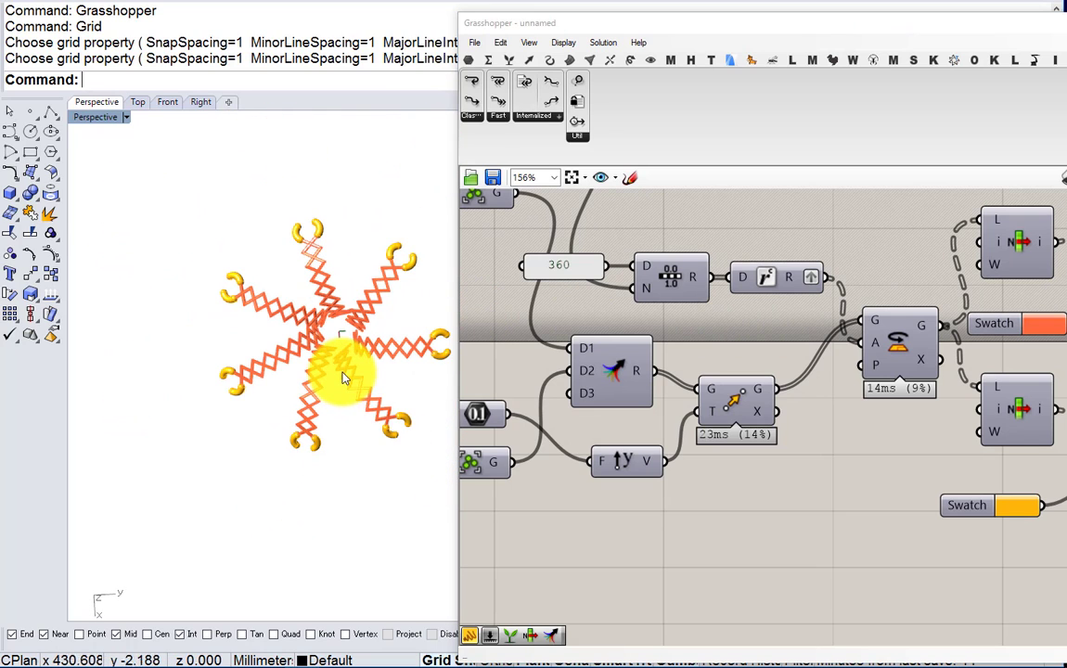
{"action": "scroll", "coordinate": [627, 362], "scroll_direction": "up", "scroll_amount": 1}
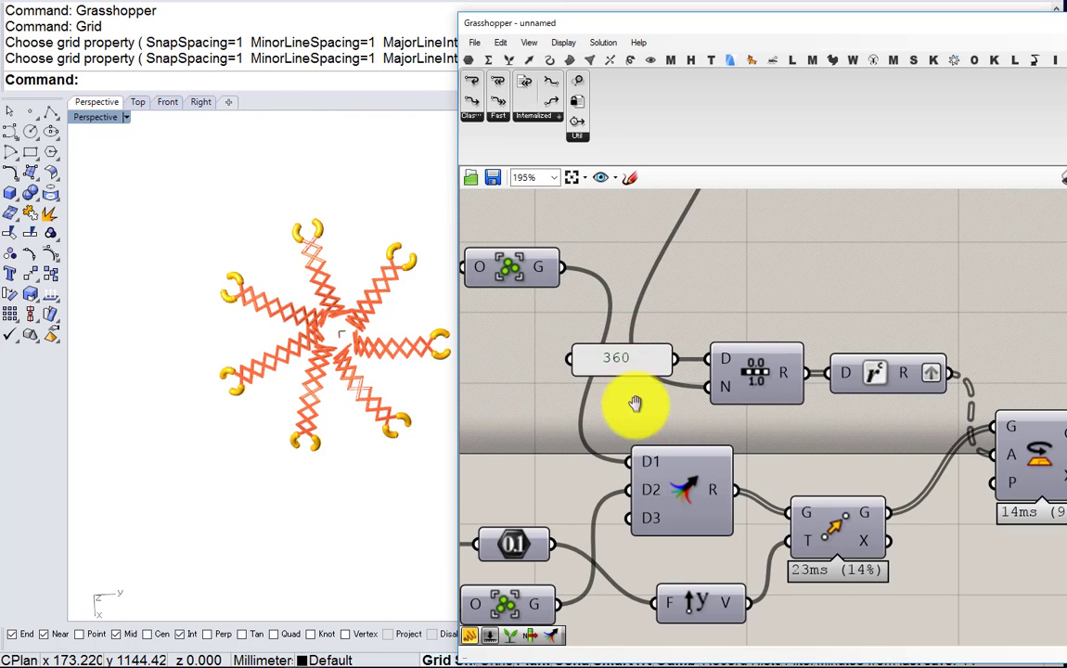
Lower the Steps slider to 0 and raise it to 7 to test the number of rotated arms
{"action": "scroll", "coordinate": [634, 402], "scroll_direction": "down", "scroll_amount": 1}
{"action": "left_click_drag", "start_coordinate": [603, 258], "coordinate": [517, 262]}
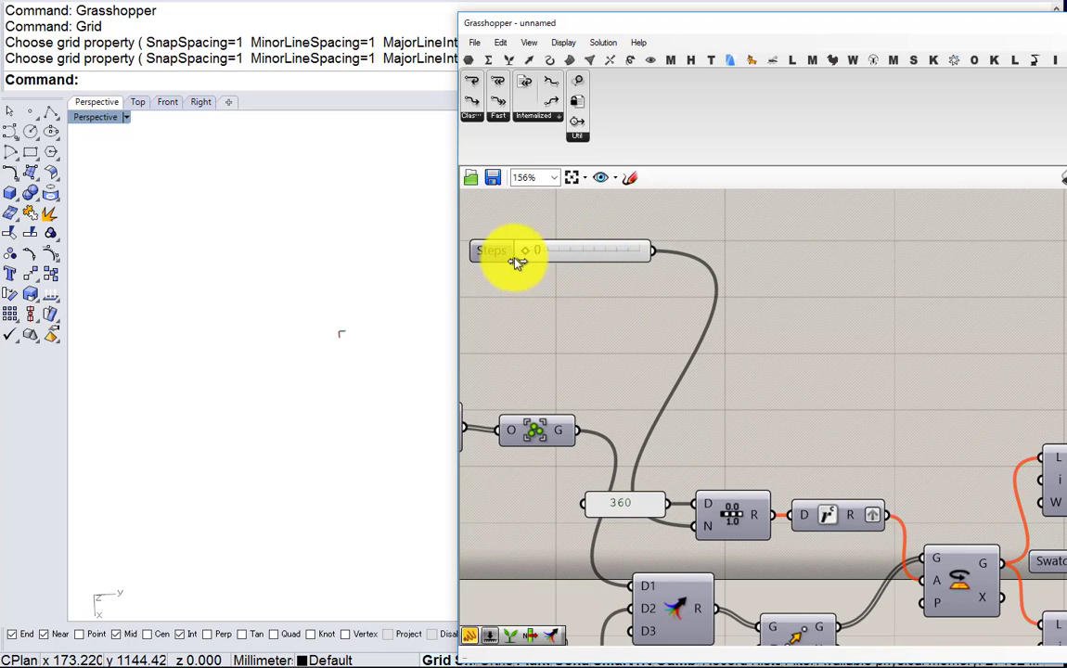
{"action": "right_click_drag", "start_coordinate": [400, 403], "coordinate": [398, 369]}
{"action": "right_click_drag", "start_coordinate": [313, 364], "coordinate": [538, 315]}
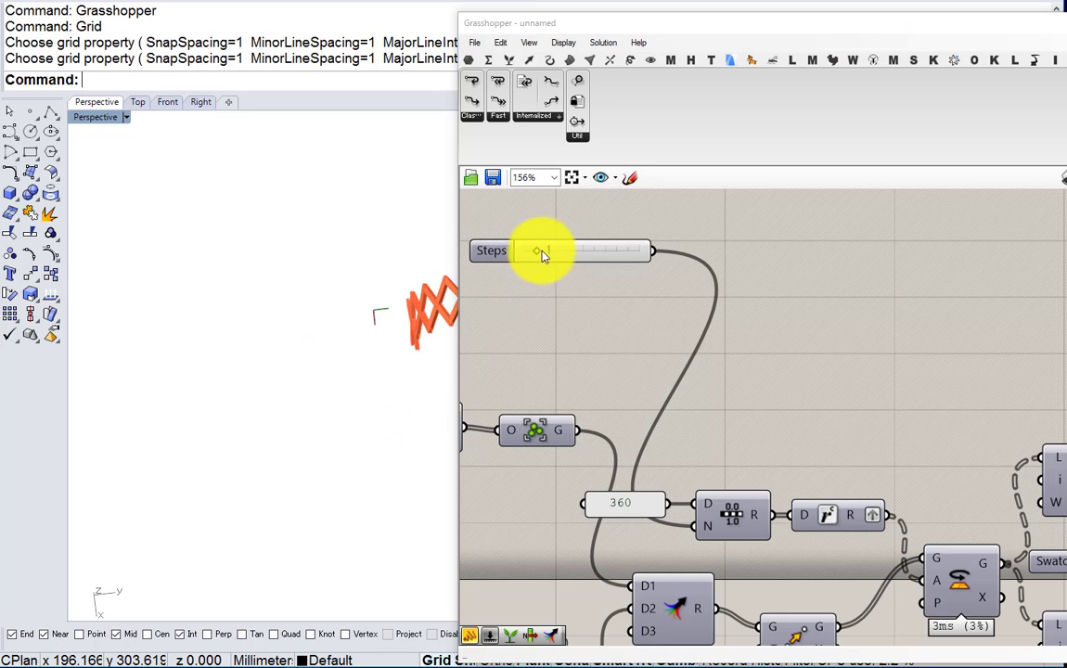
{"action": "left_click_drag", "start_coordinate": [544, 256], "coordinate": [588, 252]}
{"action": "left_click_drag", "start_coordinate": [604, 251], "coordinate": [610, 252]}
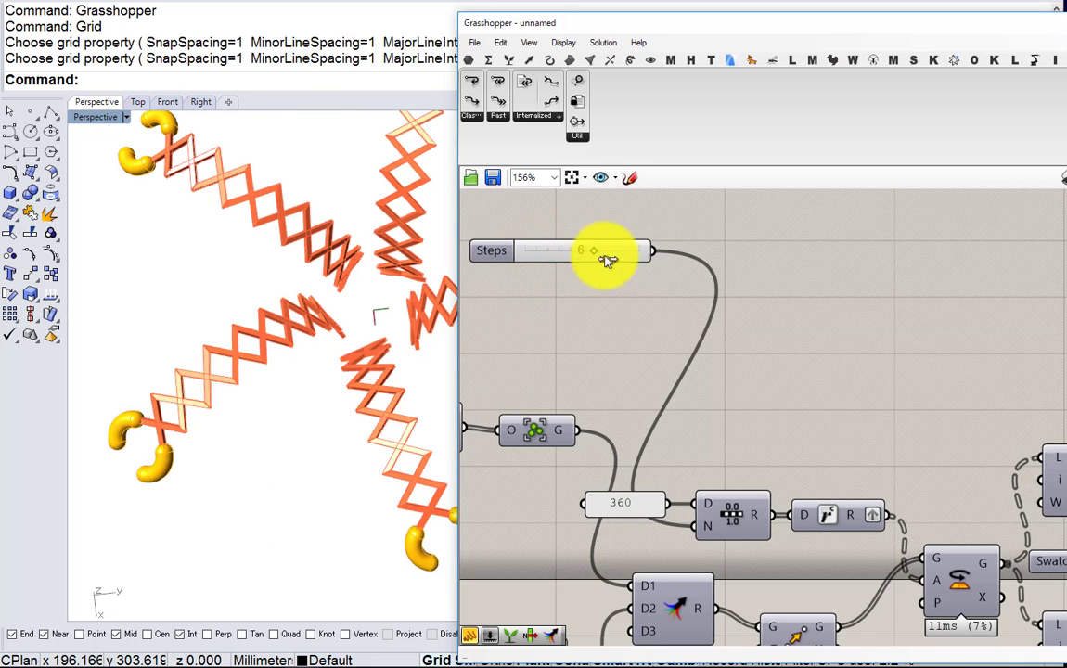
Add a Unit X component below Unit Y and connect the Number parameter that feeds Unit Y to its factor input
{"action": "scroll", "coordinate": [586, 289], "scroll_direction": "down", "scroll_amount": 4}
{"action": "scroll", "coordinate": [586, 301], "scroll_direction": "down", "scroll_amount": 2}
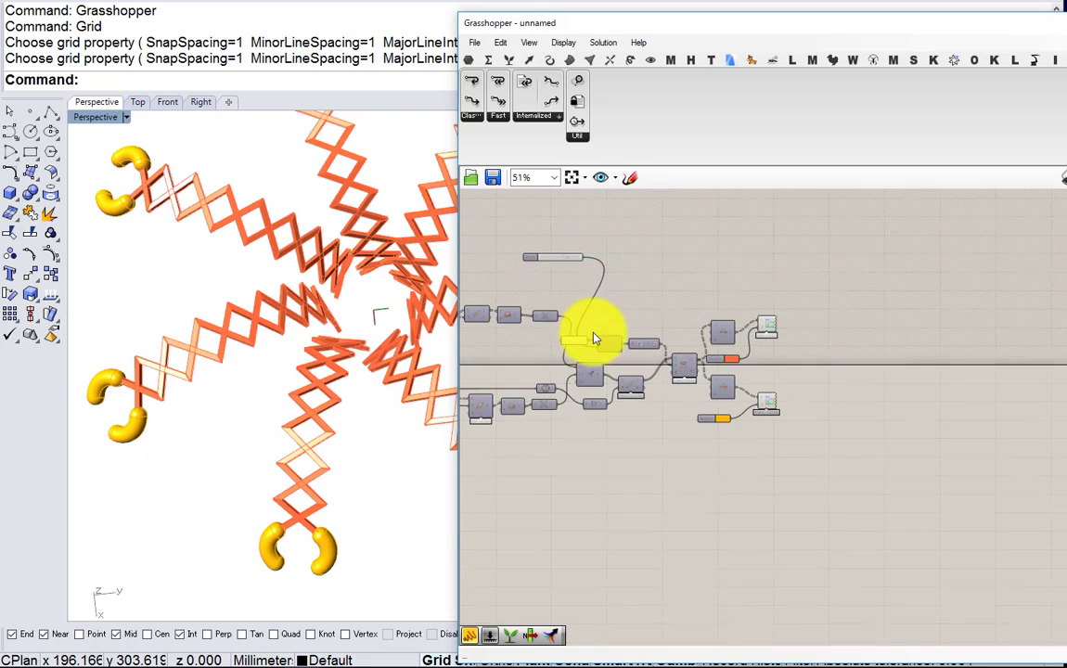
{"action": "scroll", "coordinate": [594, 337], "scroll_direction": "up", "scroll_amount": 3}
{"action": "right_click_drag", "start_coordinate": [588, 451], "coordinate": [705, 395]}
{"action": "scroll", "coordinate": [705, 399], "scroll_direction": "up", "scroll_amount": 1}
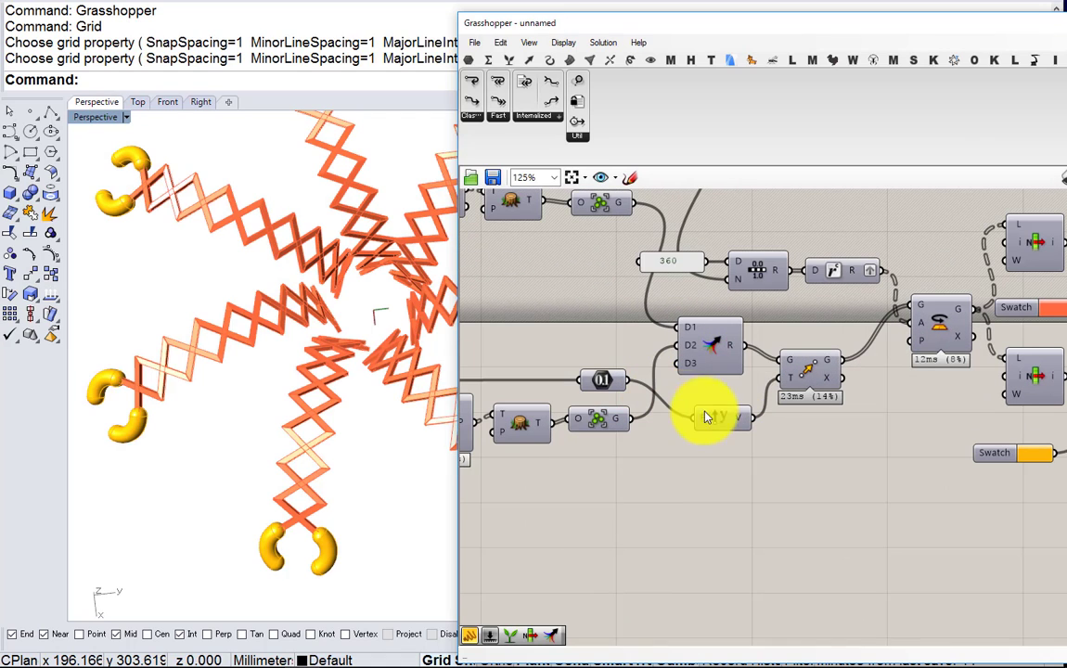
{"action": "double_click", "coordinate": [726, 495]}
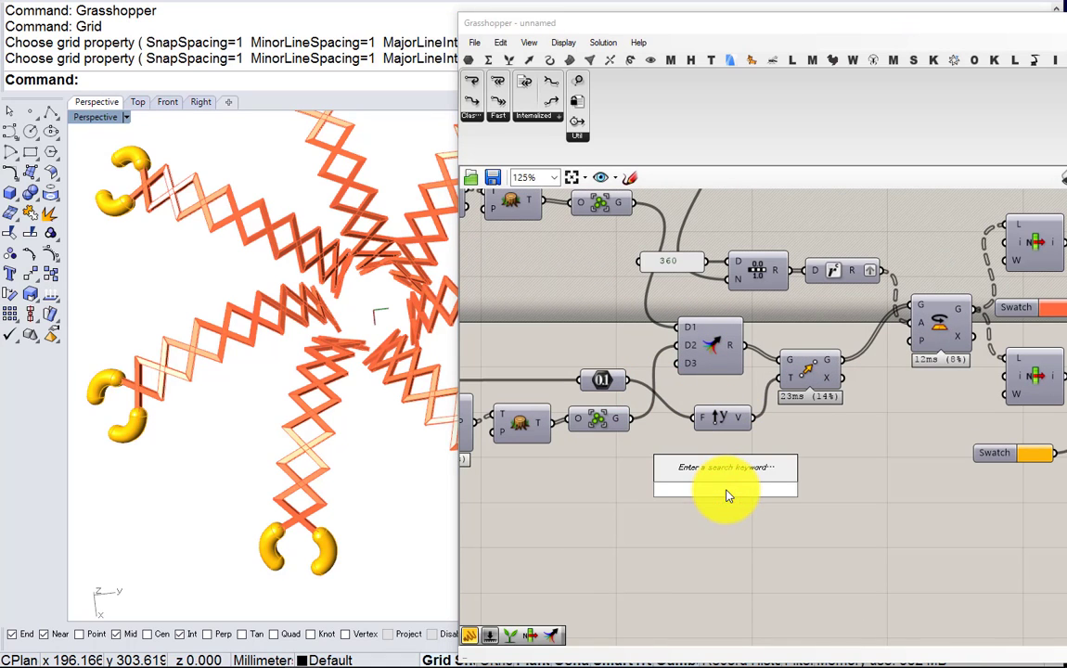
{"action": "type", "text": "x"}
{"action": "left_click", "coordinate": [691, 471]}
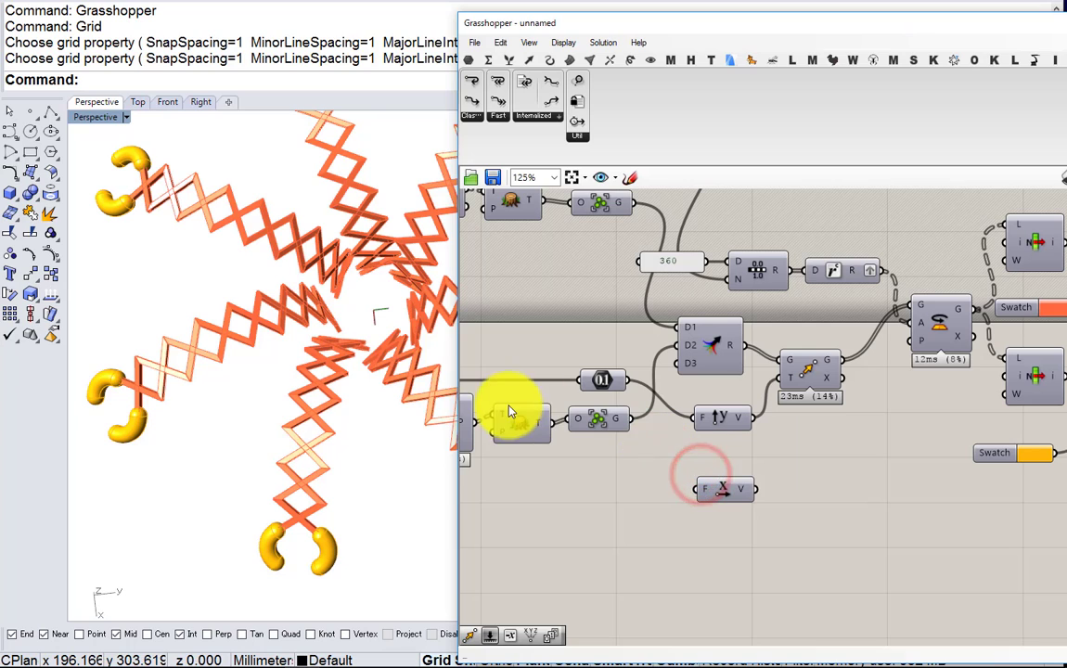
{"action": "left_click_drag", "start_coordinate": [628, 381], "coordinate": [663, 510]}
{"action": "right_click", "coordinate": [682, 513]}
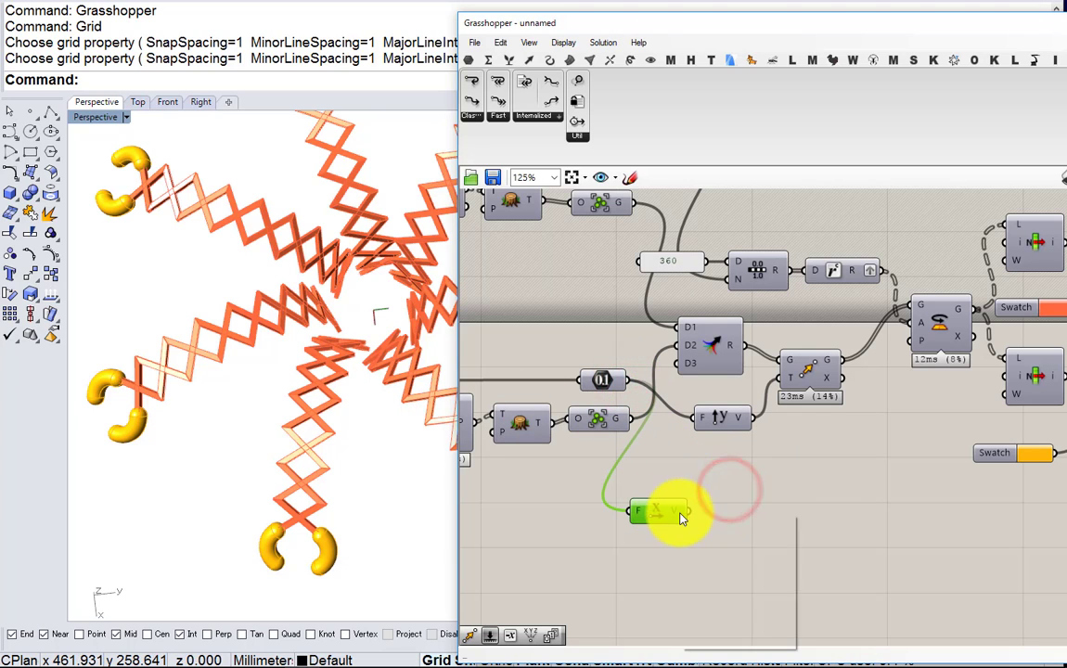
Add a Division component after Unit X, connect the X vector to its A input and set a data item as its B divisor
{"action": "double_click", "coordinate": [739, 471]}
{"action": "type", "text": "division"}
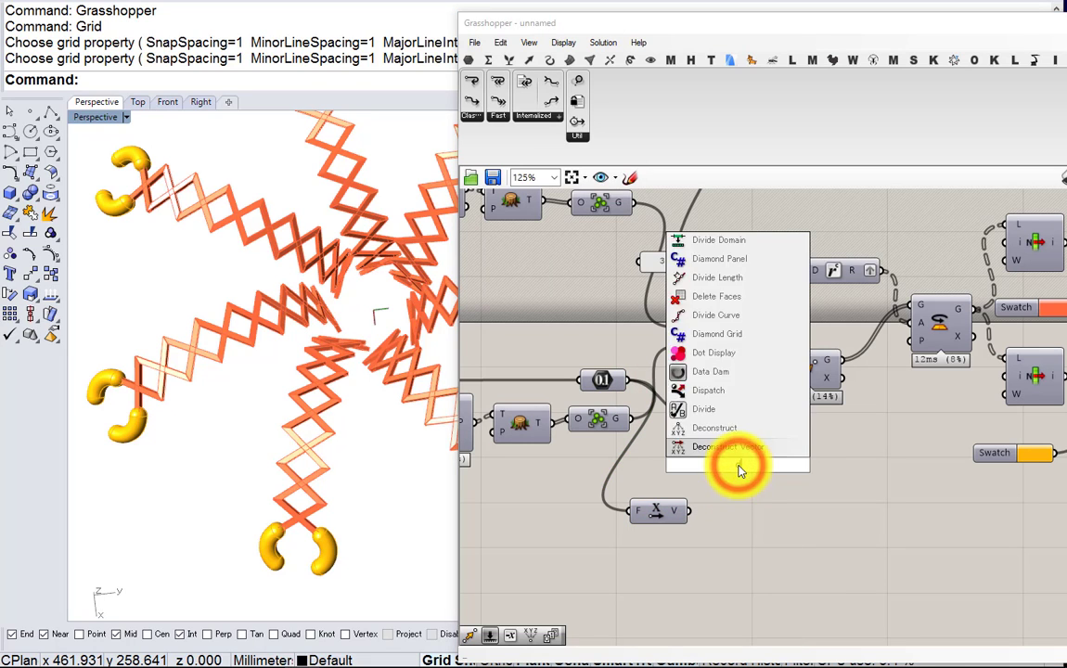
{"action": "left_click", "coordinate": [700, 447]}
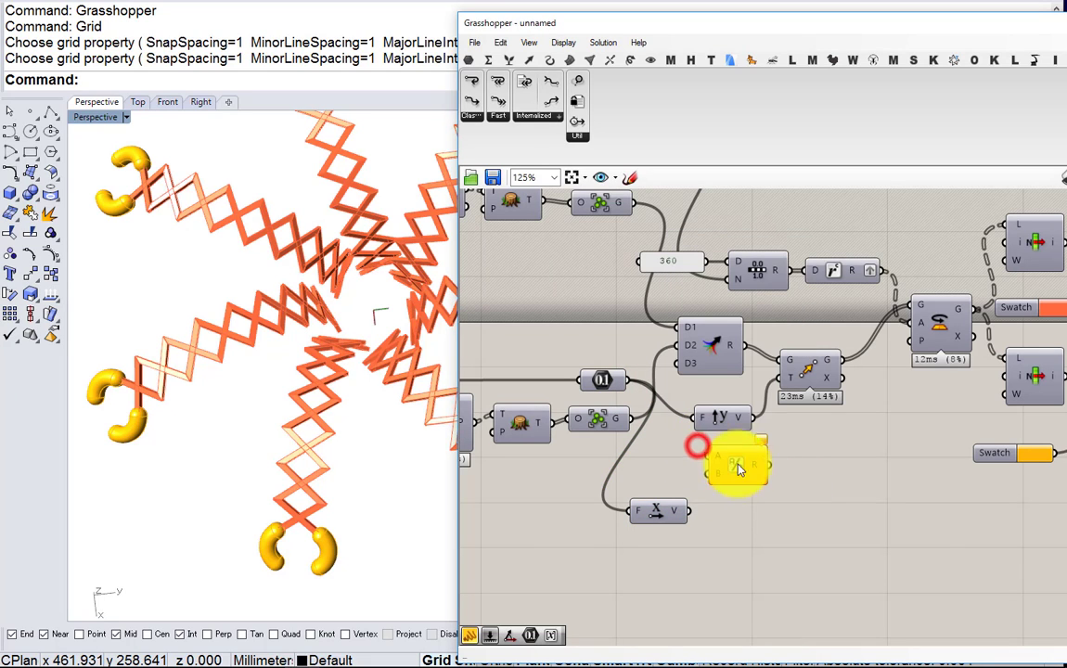
{"action": "left_click_drag", "start_coordinate": [686, 511], "coordinate": [715, 458]}
{"action": "left_click_drag", "start_coordinate": [738, 472], "coordinate": [743, 523]}
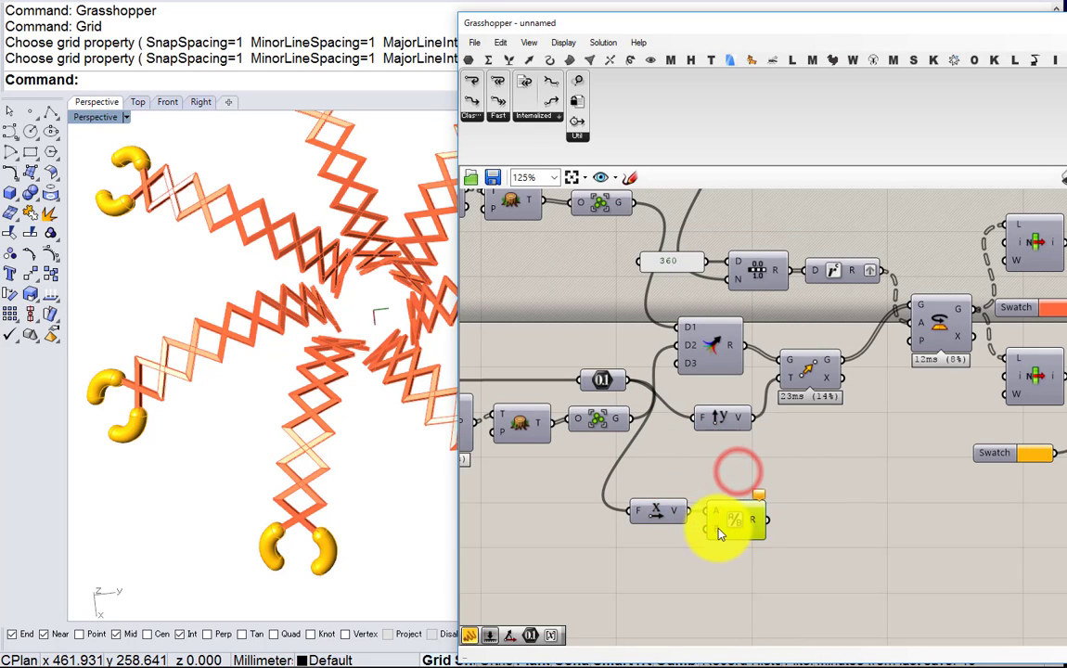
{"action": "right_click", "coordinate": [723, 530]}
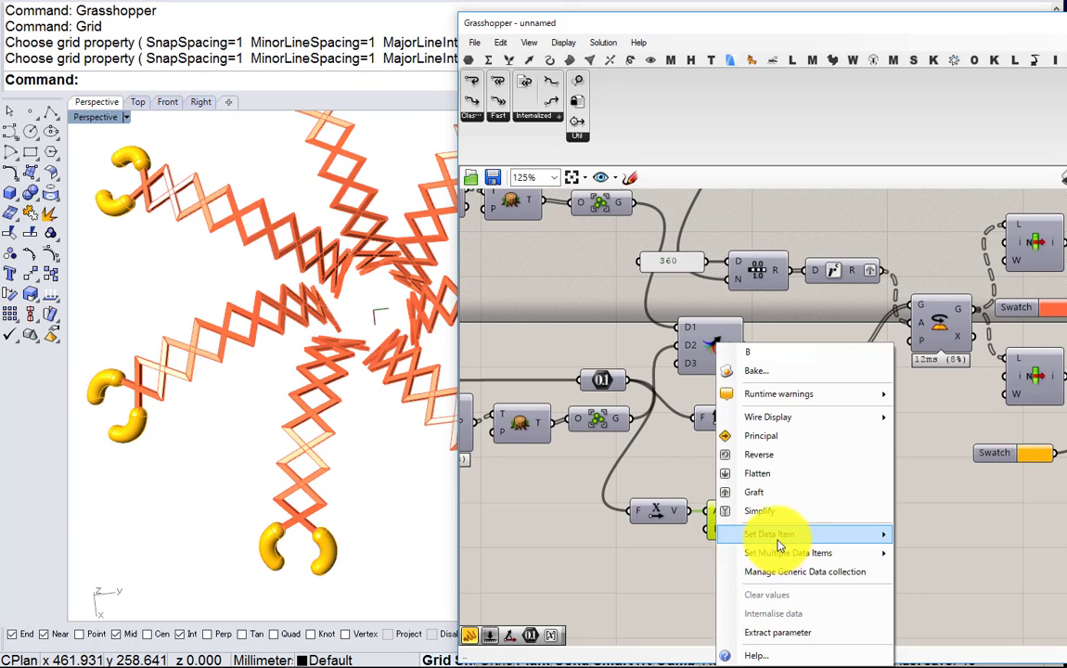
{"action": "mouse_move", "coordinate": [784, 536]}
{"action": "left_click", "coordinate": [693, 541]}
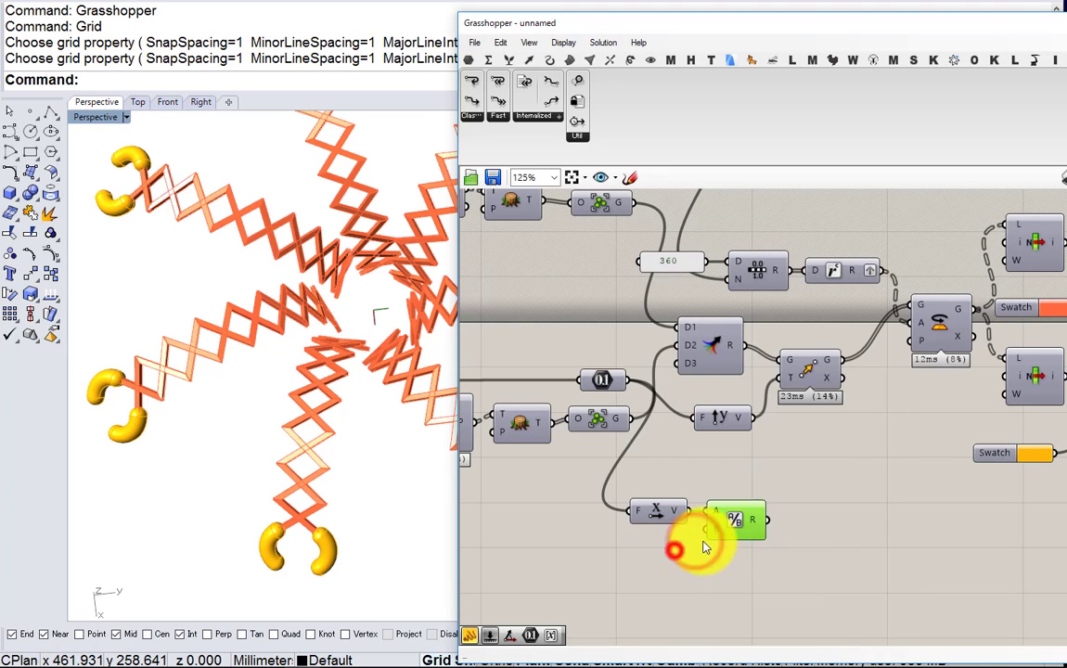
Add a Negative component after the Division component and connect the division result to its input
{"action": "double_click", "coordinate": [808, 519]}
{"action": "type", "text": "ne"}
{"action": "left_click", "coordinate": [770, 510]}
{"action": "left_click_drag", "start_coordinate": [765, 519], "coordinate": [796, 523]}
Add an Addition component that sums the Unit Y vector and the negated X vector, and use its result as the Move component's translation
{"action": "double_click", "coordinate": [888, 508]}
{"action": "type", "text": "add"}
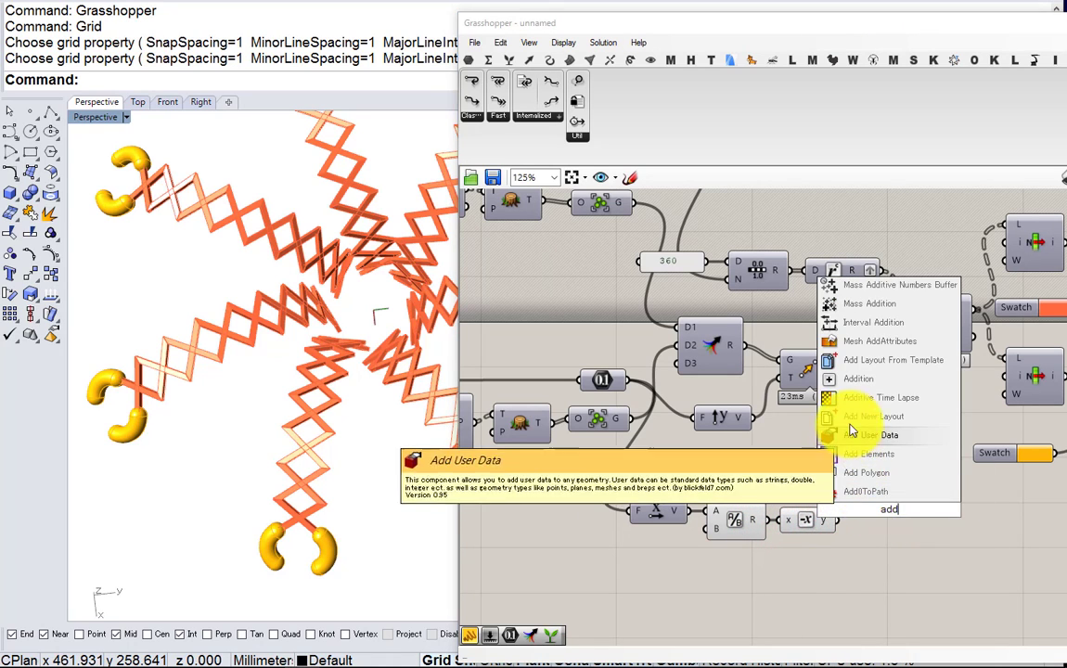
{"action": "left_click", "coordinate": [853, 378]}
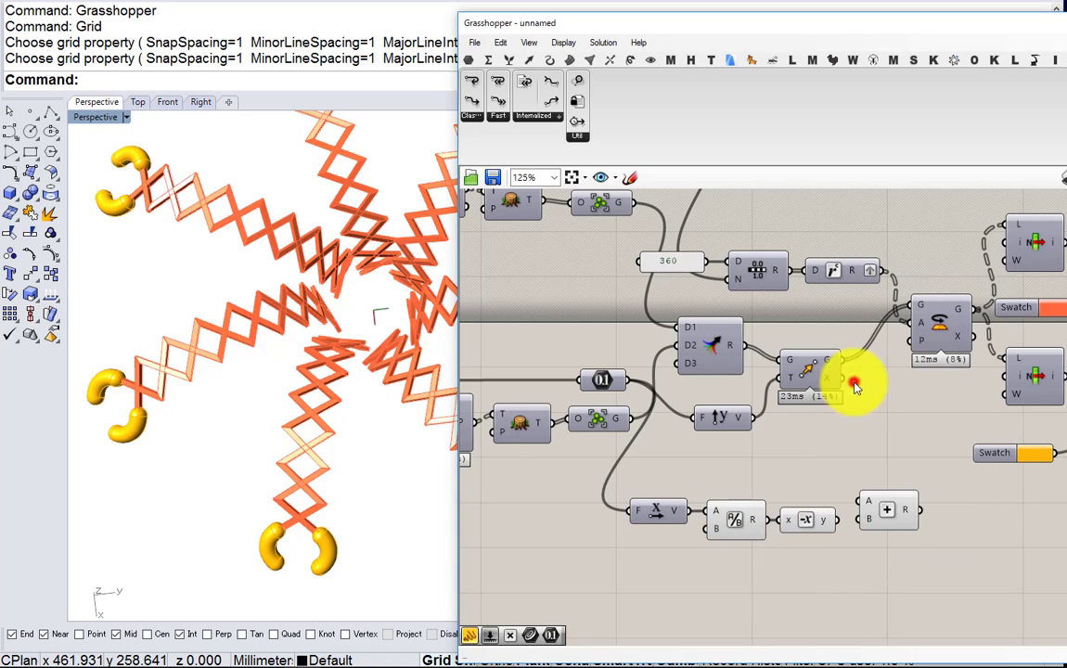
{"action": "left_click_drag", "start_coordinate": [753, 419], "coordinate": [783, 377]}
Turn off the preview of the Division, Negative and Addition components
{"action": "left_click_drag", "start_coordinate": [897, 586], "coordinate": [719, 507]}
{"action": "scroll", "coordinate": [698, 471], "scroll_direction": "down", "scroll_amount": 1}
{"action": "middle_click", "coordinate": [708, 472]}
{"action": "left_click", "coordinate": [756, 424]}
{"action": "left_click", "coordinate": [687, 438]}
Move the Steps slider below the component chain, set it to 10 and check the rotated arms in perspective
{"action": "scroll", "coordinate": [734, 388], "scroll_direction": "down", "scroll_amount": 3}
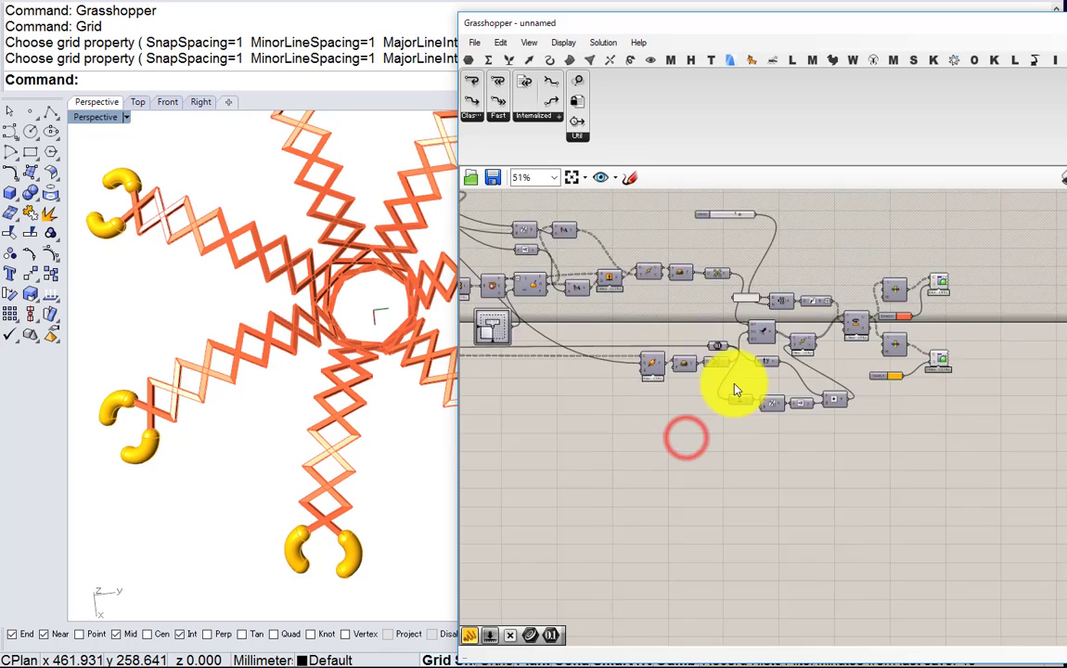
{"action": "scroll", "coordinate": [724, 371], "scroll_direction": "up", "scroll_amount": 3}
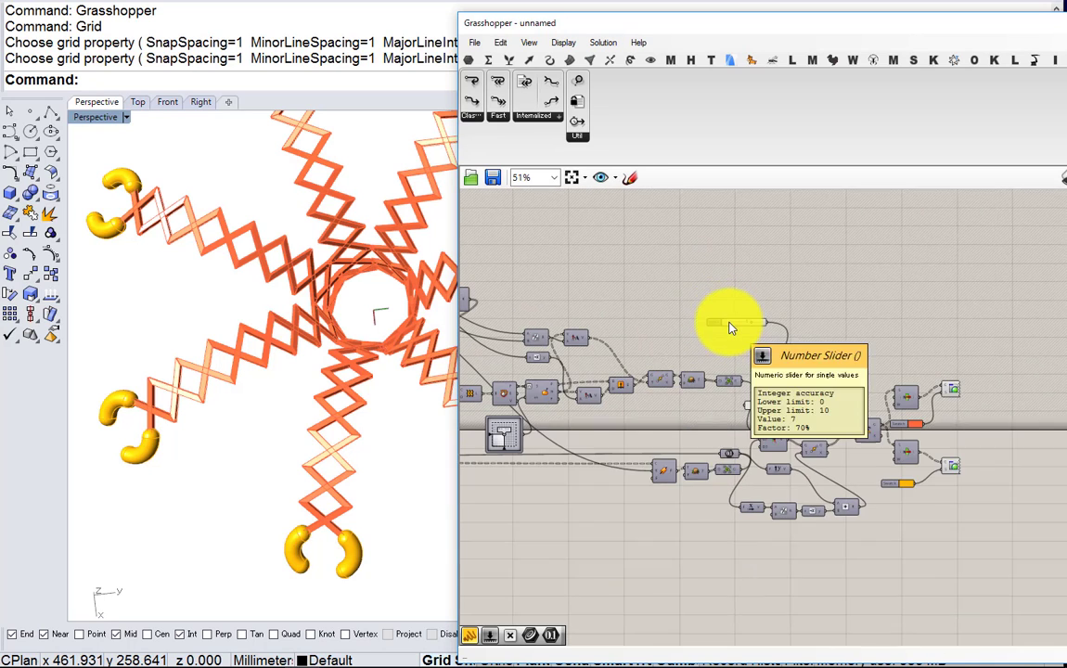
{"action": "left_click_drag", "start_coordinate": [731, 330], "coordinate": [680, 488]}
{"action": "scroll", "coordinate": [686, 425], "scroll_direction": "up", "scroll_amount": 3}
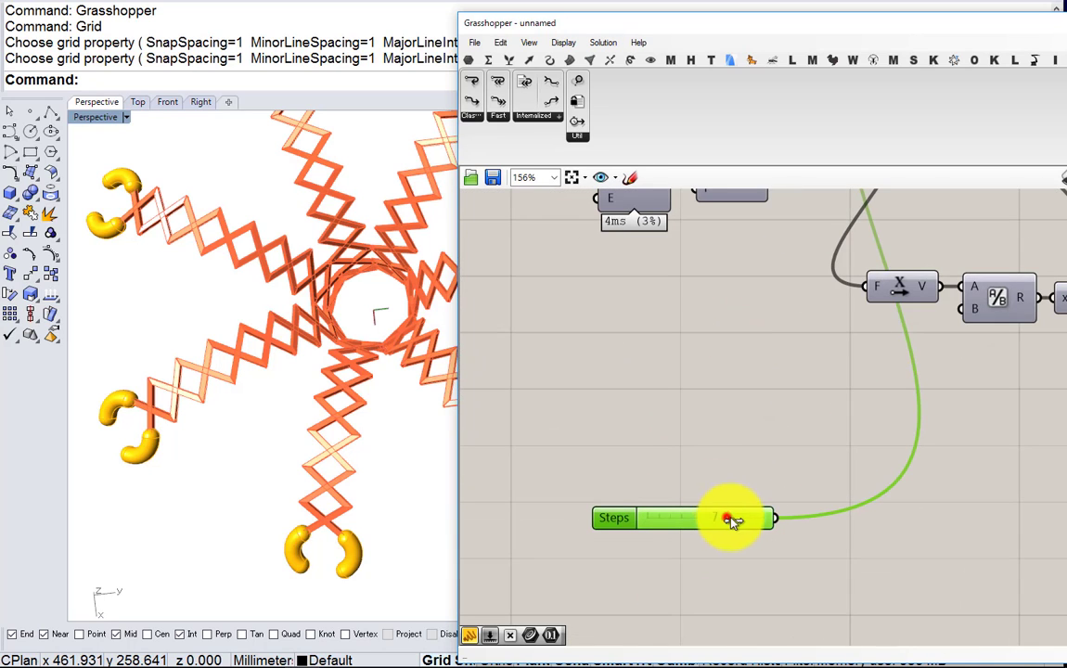
{"action": "left_click_drag", "start_coordinate": [763, 523], "coordinate": [770, 519]}
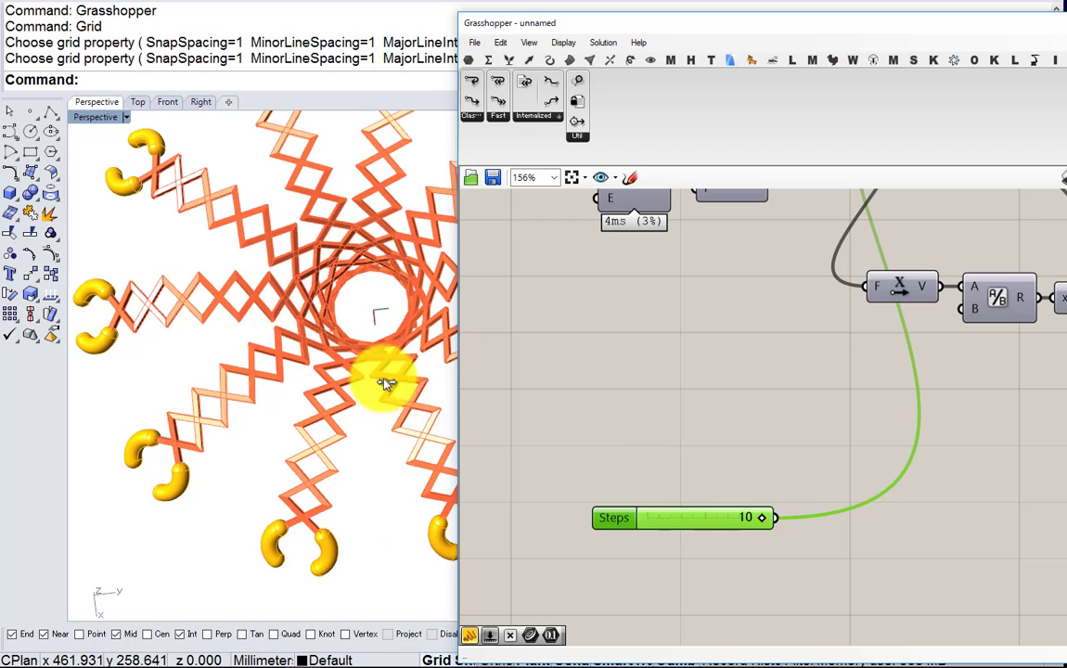
{"action": "right_click_drag", "start_coordinate": [376, 376], "coordinate": [269, 469]}
{"action": "scroll", "coordinate": [690, 419], "scroll_direction": "down", "scroll_amount": 5}
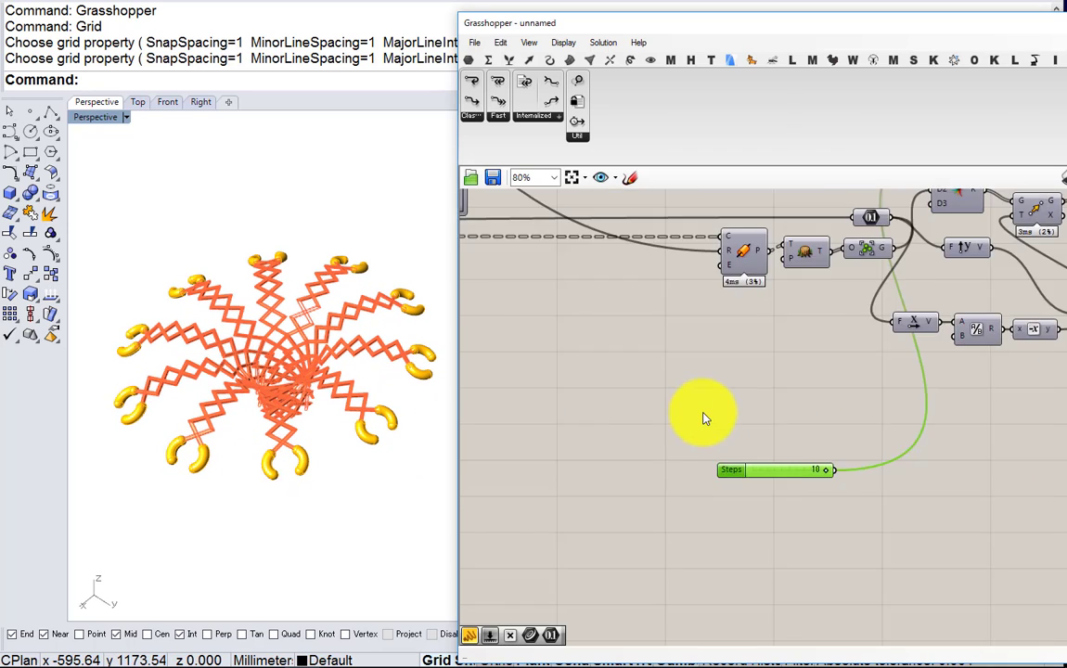
Set the Degrees slider to 14 and narrow the Grasshopper window to reveal more of the Rhino viewport
{"action": "scroll", "coordinate": [715, 399], "scroll_direction": "up", "scroll_amount": 7}
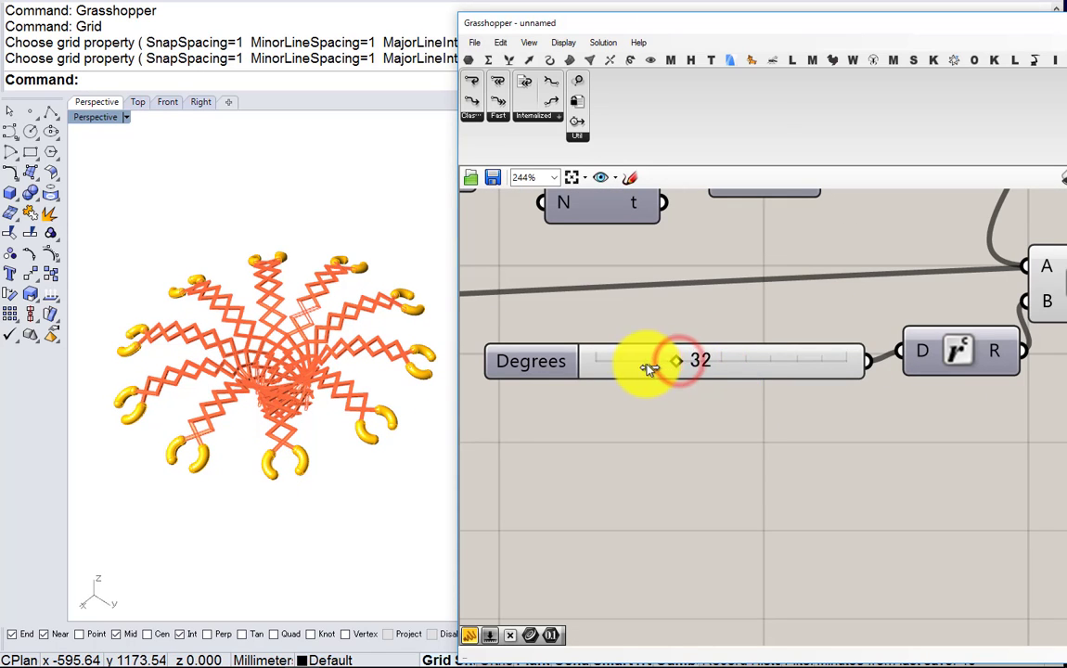
{"action": "left_click_drag", "start_coordinate": [649, 368], "coordinate": [638, 362]}
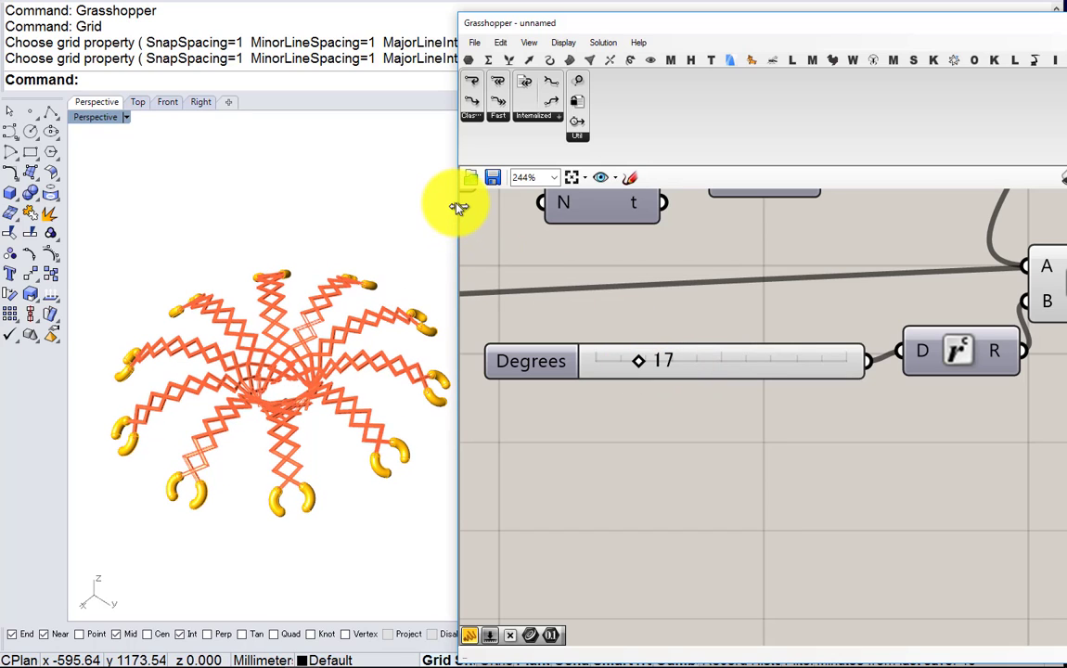
{"action": "left_click_drag", "start_coordinate": [455, 200], "coordinate": [711, 214]}
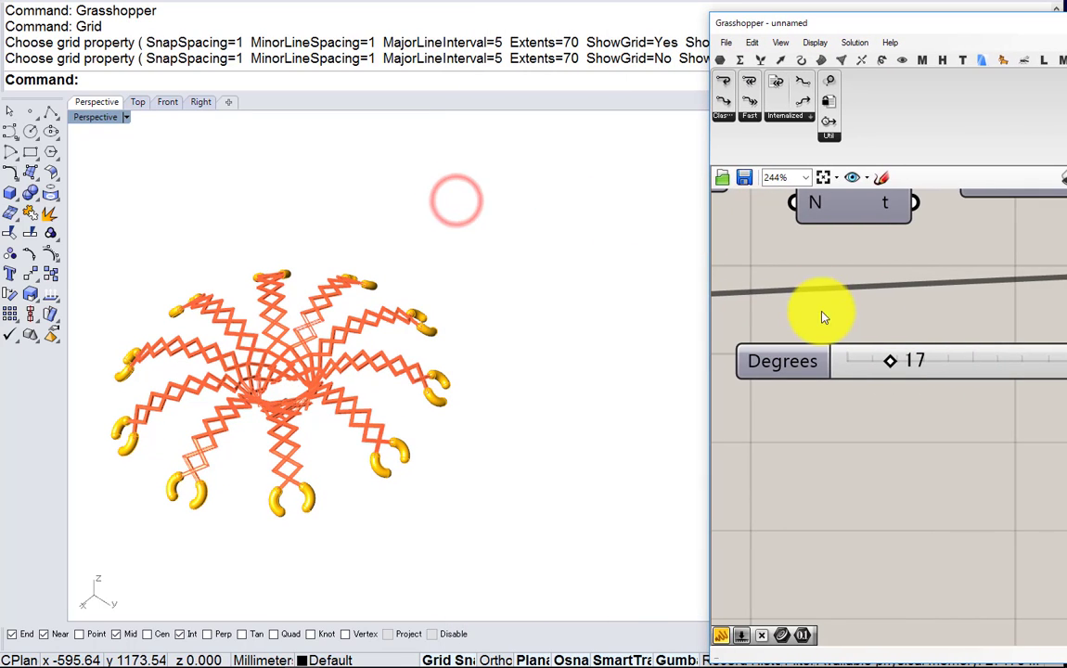
{"action": "scroll", "coordinate": [836, 329], "scroll_direction": "up", "scroll_amount": 4}
{"action": "left_click_drag", "start_coordinate": [763, 331], "coordinate": [720, 322]}
{"action": "scroll", "coordinate": [900, 393], "scroll_direction": "down", "scroll_amount": 12}
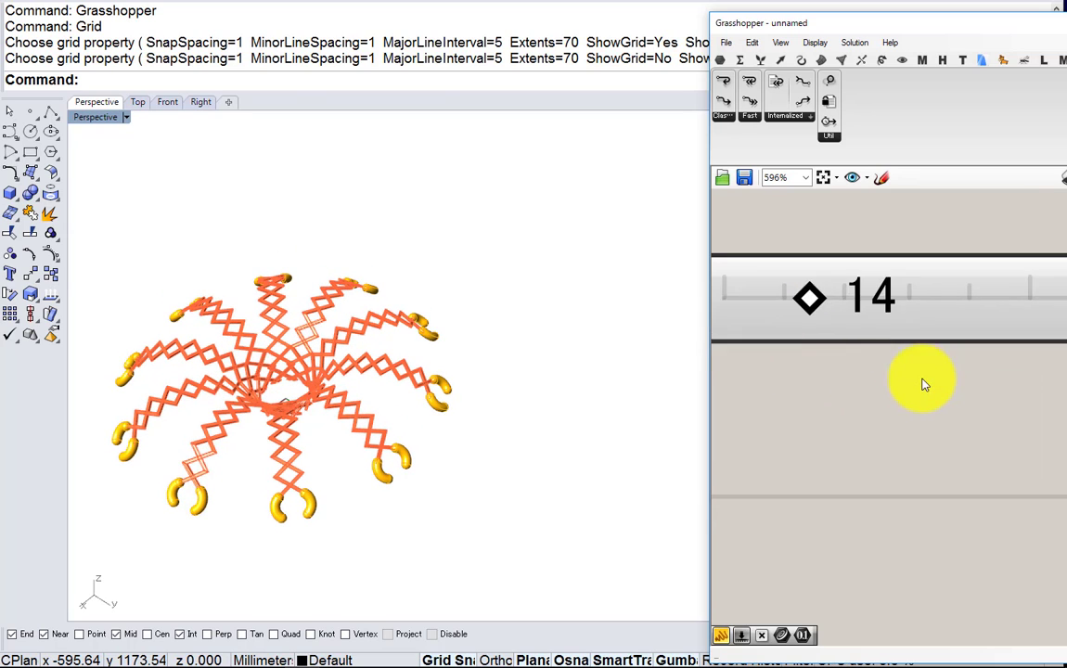
Set the Value slider that feeds the Negative and Radians components to 14.21 and check the arms in the viewport
{"action": "scroll", "coordinate": [873, 462], "scroll_direction": "up", "scroll_amount": 10}
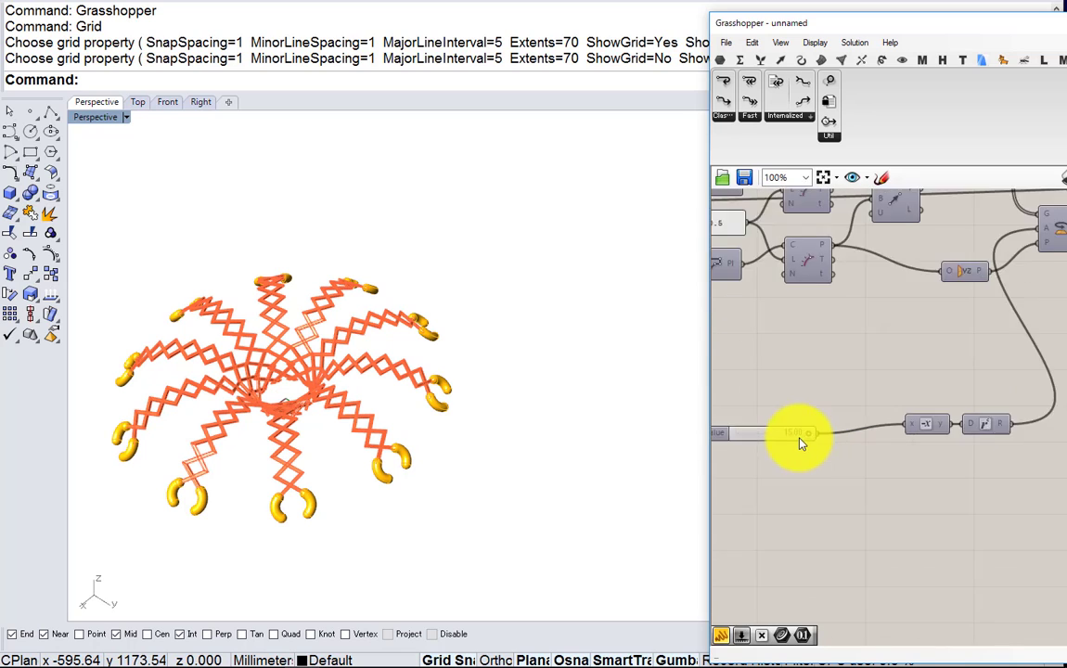
{"action": "mouse_move", "coordinate": [937, 425]}
{"action": "left_mouse_down"}
{"action": "mouse_move", "coordinate": [798, 427]}
{"action": "mouse_move", "coordinate": [970, 426]}
{"action": "left_mouse_up"}
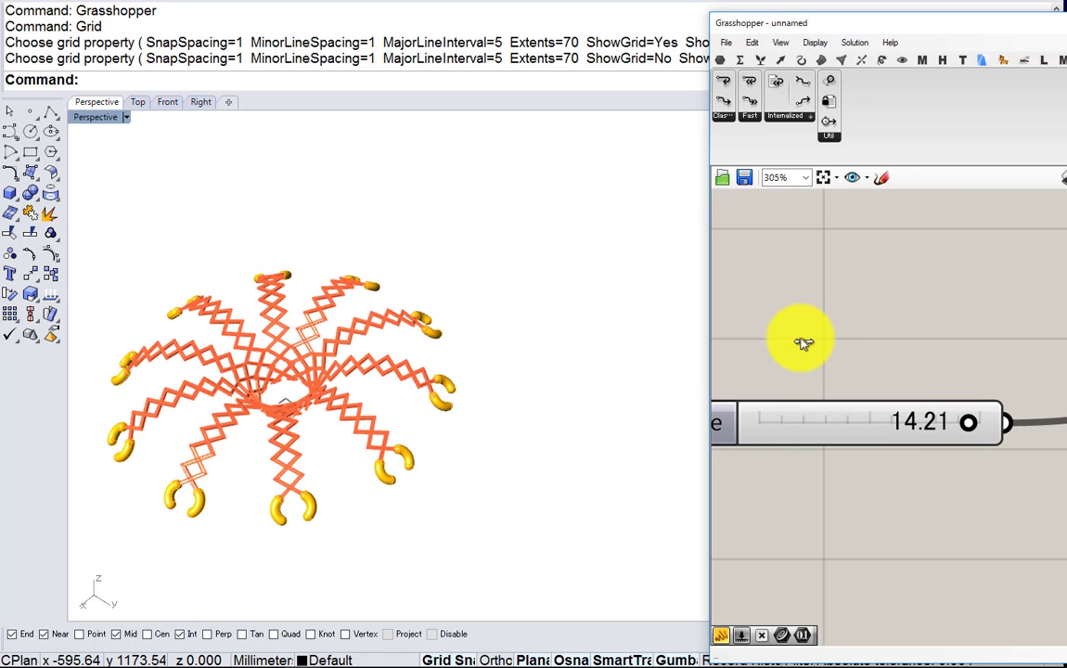
{"action": "right_click_drag", "start_coordinate": [452, 385], "coordinate": [579, 305]}
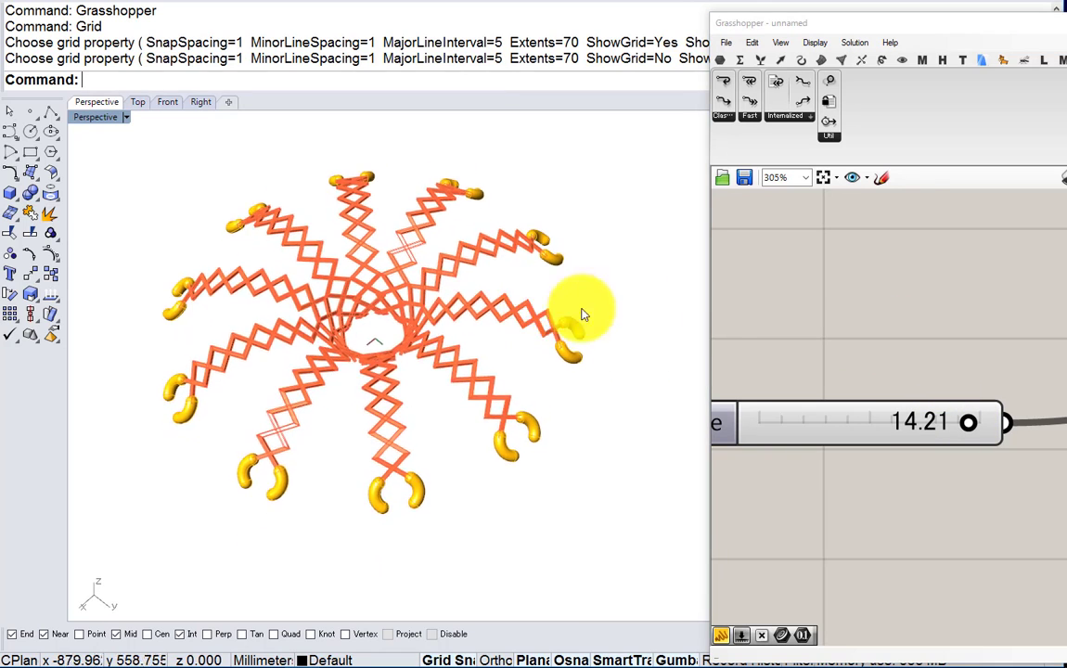
Set the Degrees slider that feeds the paired Rotate components through Radians to about 14
{"action": "scroll", "coordinate": [976, 349], "scroll_direction": "down", "scroll_amount": 6}
{"action": "scroll", "coordinate": [939, 397], "scroll_direction": "up", "scroll_amount": 5}
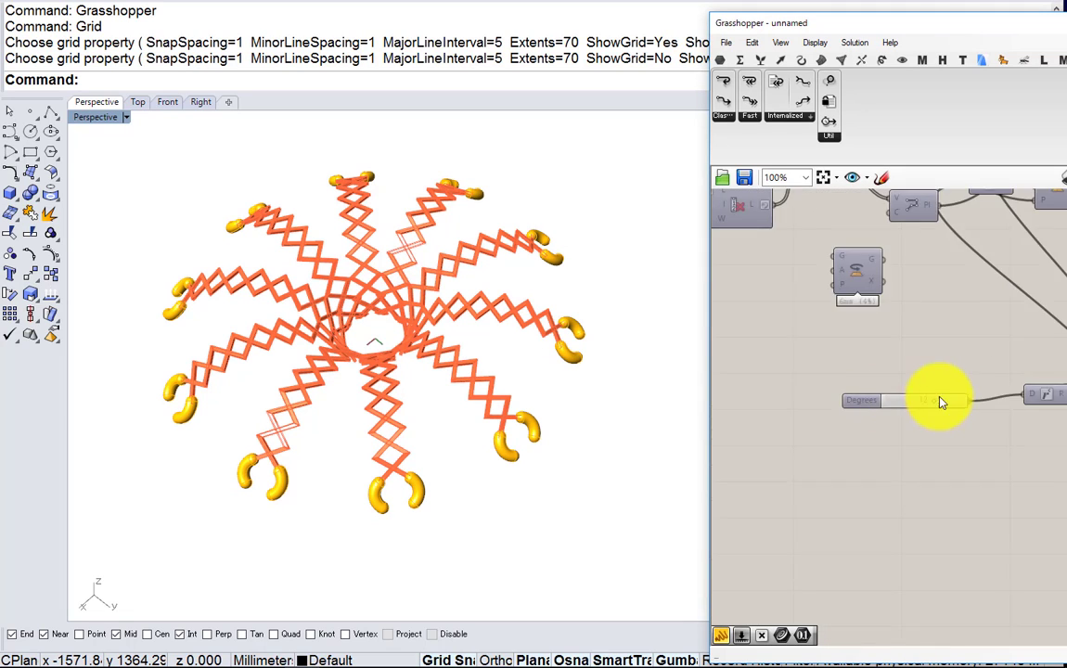
{"action": "left_click_drag", "start_coordinate": [894, 409], "coordinate": [934, 403]}
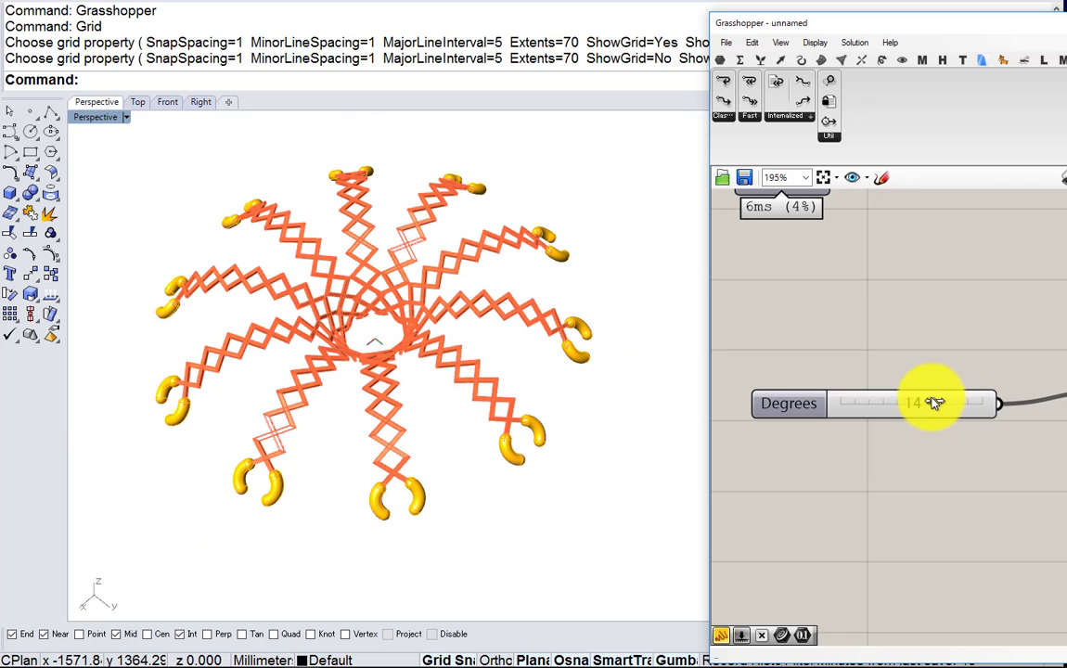
{"action": "scroll", "coordinate": [935, 480], "scroll_direction": "down", "scroll_amount": 10}
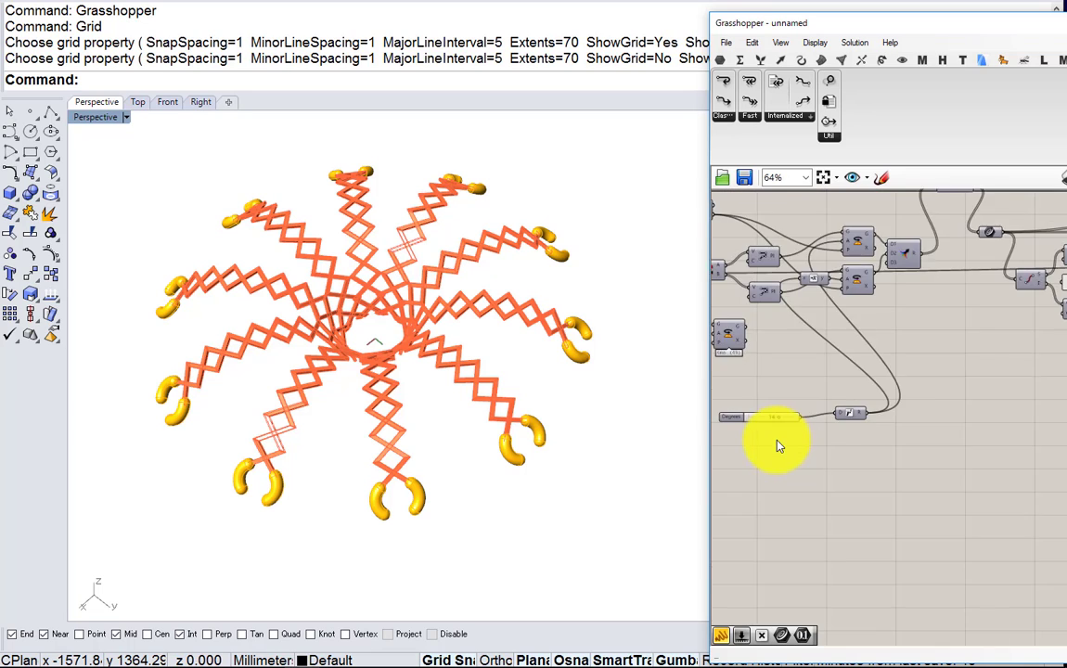